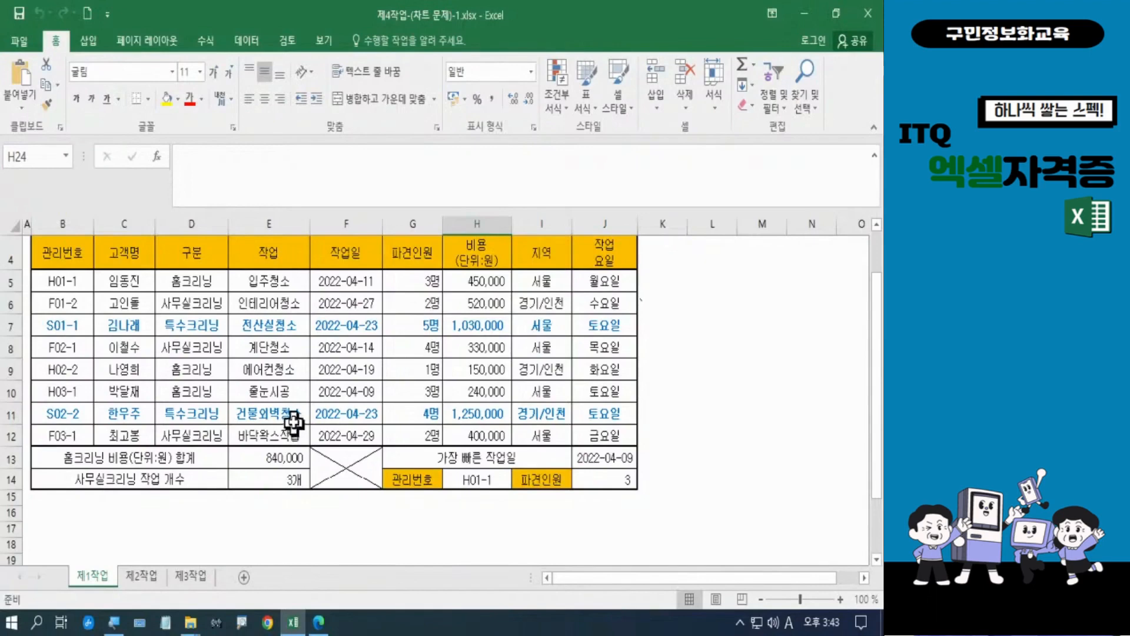
# Insert a 2-D clustered column chart from the 작업, 파견인원 and 비용 columns, cells E4:E12 and G4:H12
pyautogui.scroll(1, 294, 427)
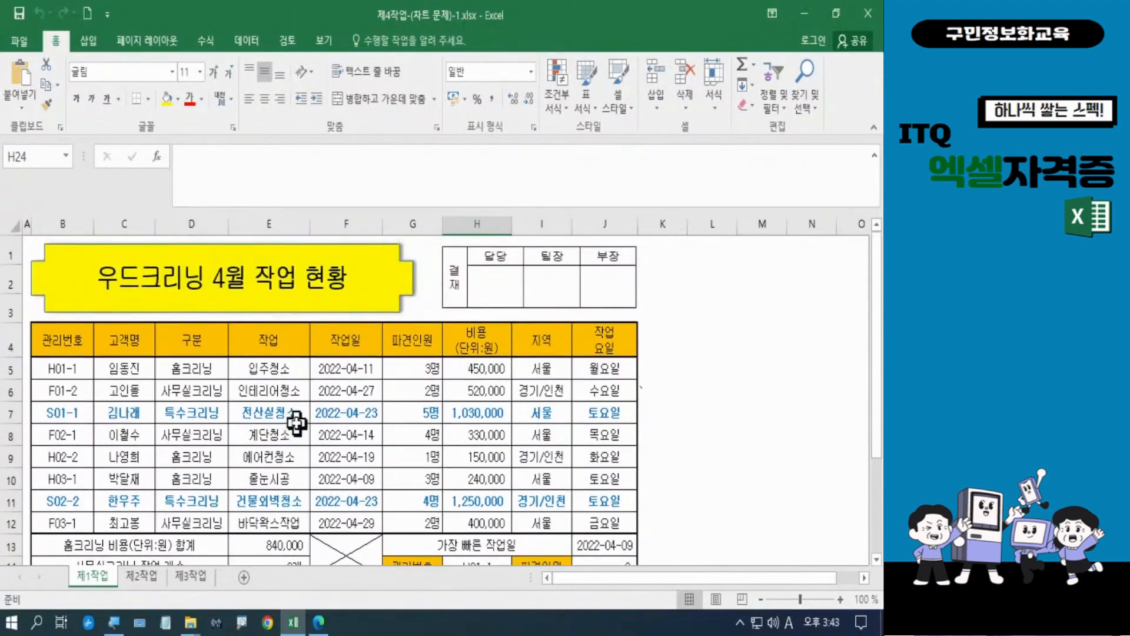
pyautogui.click(272, 337)
pyautogui.moveTo(272, 356); pyautogui.dragTo(270, 521)
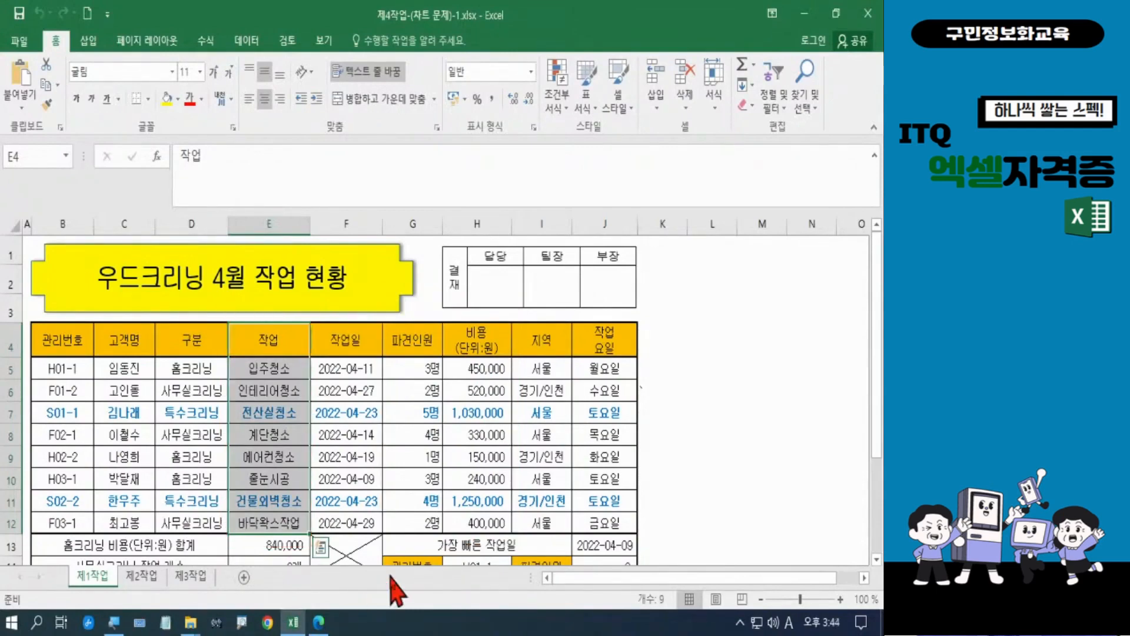
pyautogui.hotkey('ctrl', '2')
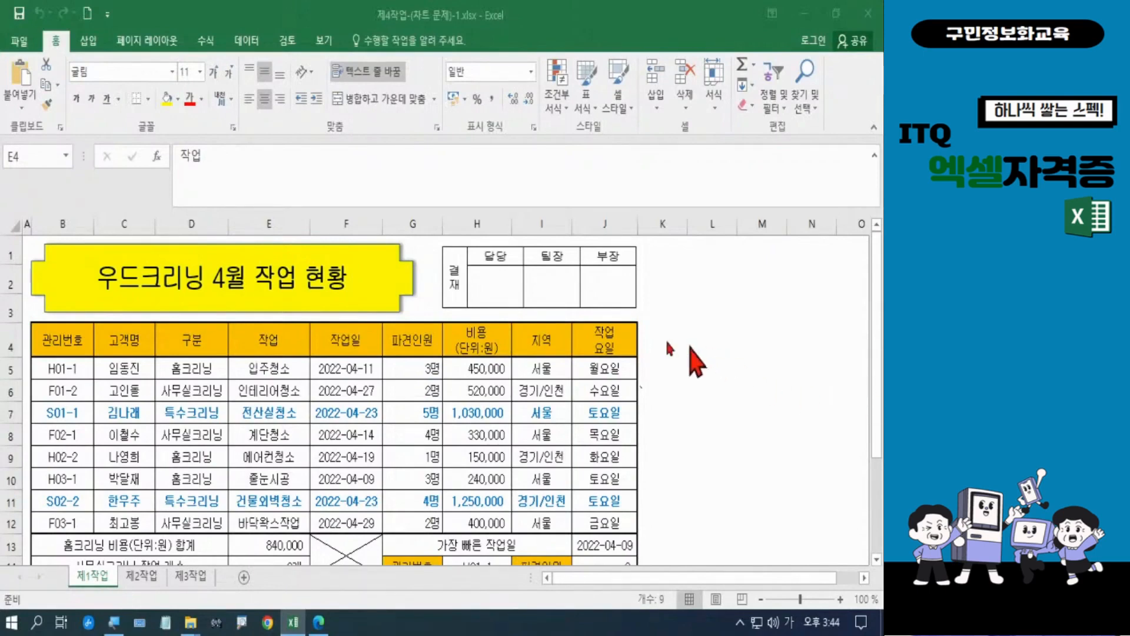
pyautogui.hotkey('ctrl', 'shift', 'Down')
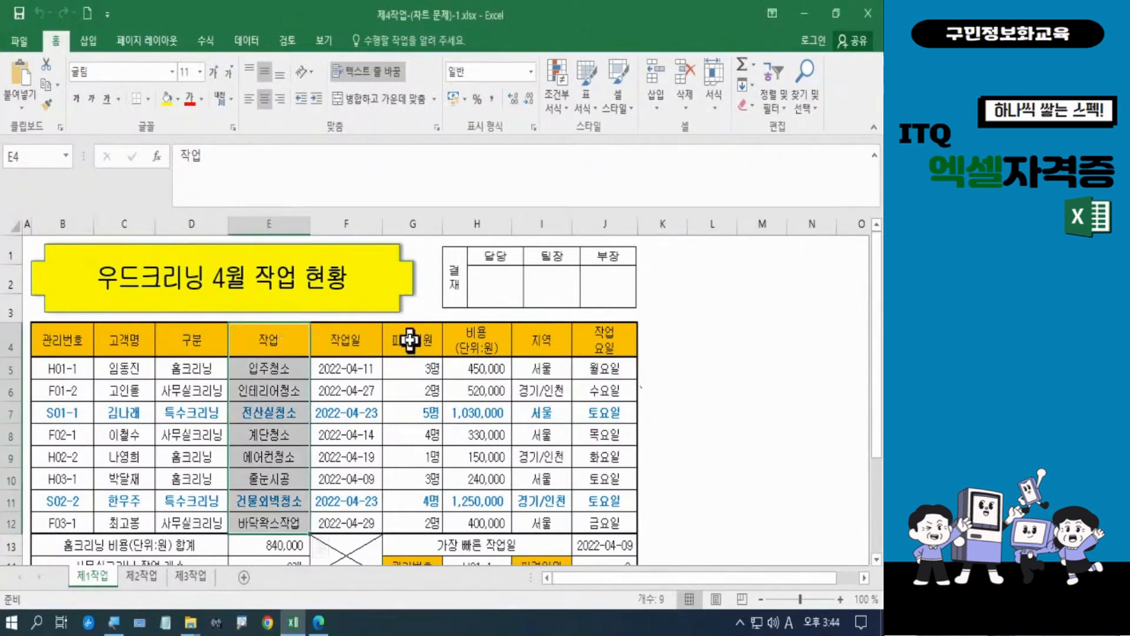
pyautogui.moveTo(409, 342); pyautogui.dragTo(471, 521)
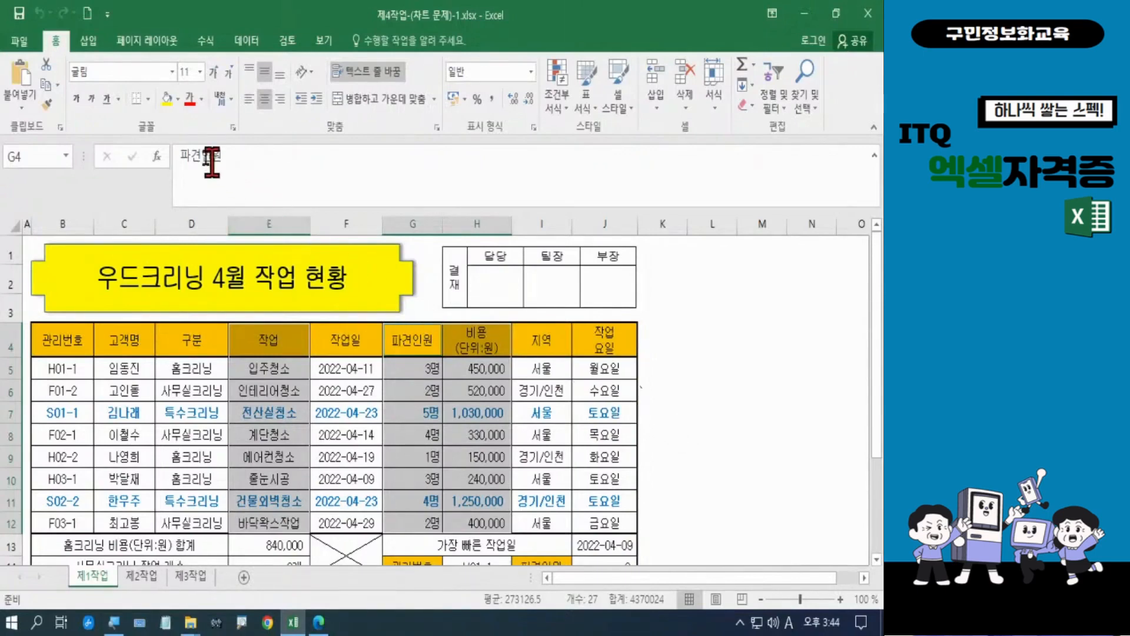
pyautogui.click(88, 40)
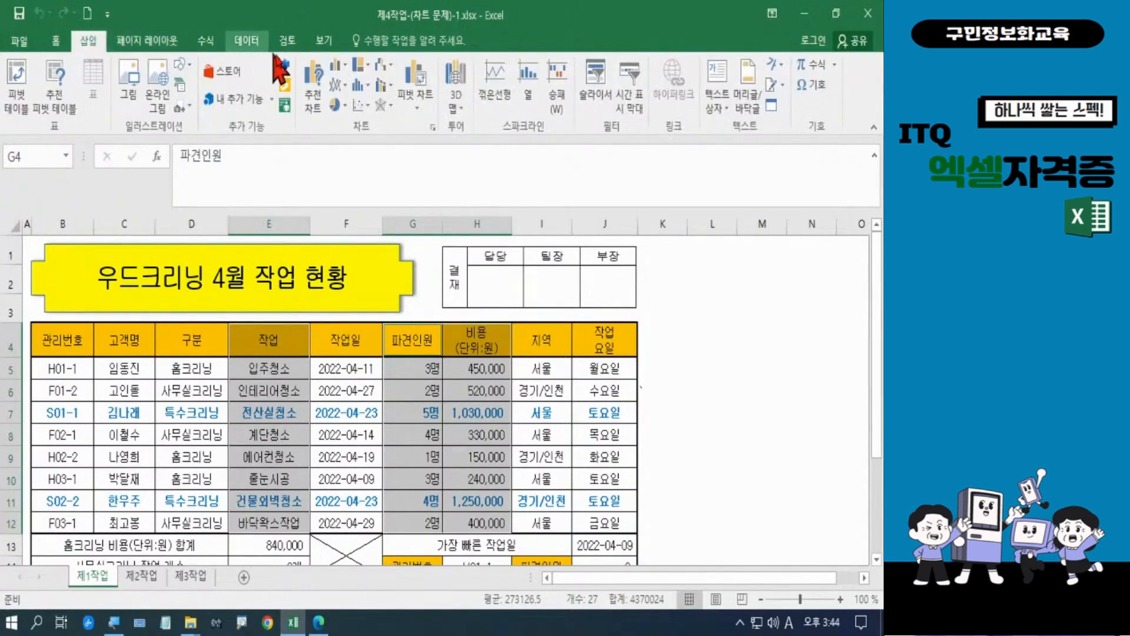
pyautogui.click(344, 69)
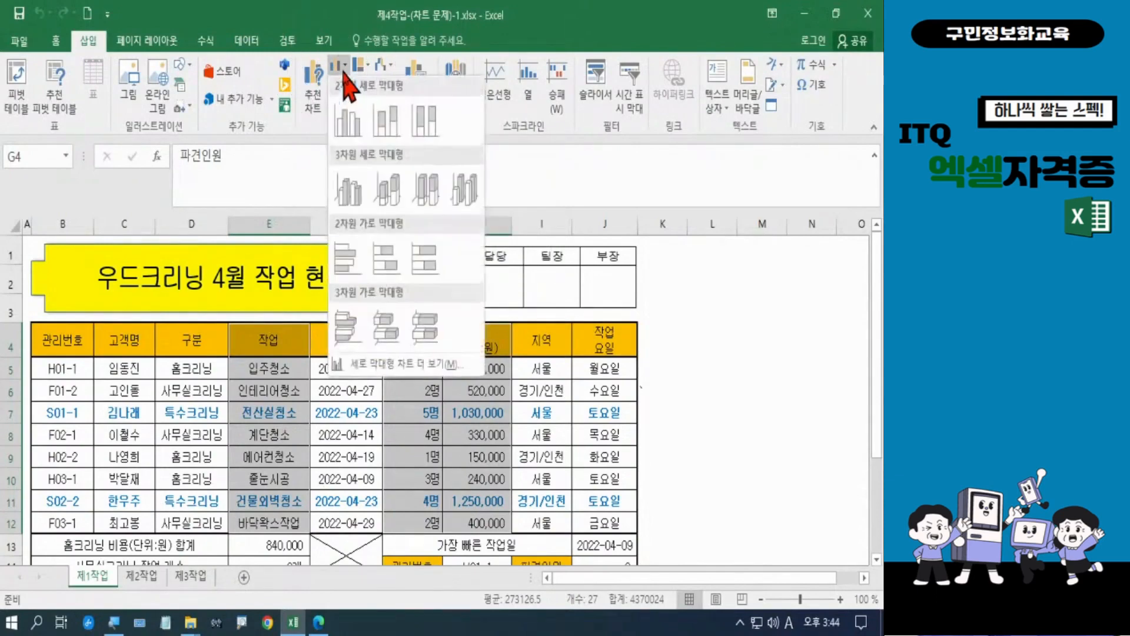
pyautogui.click(343, 124)
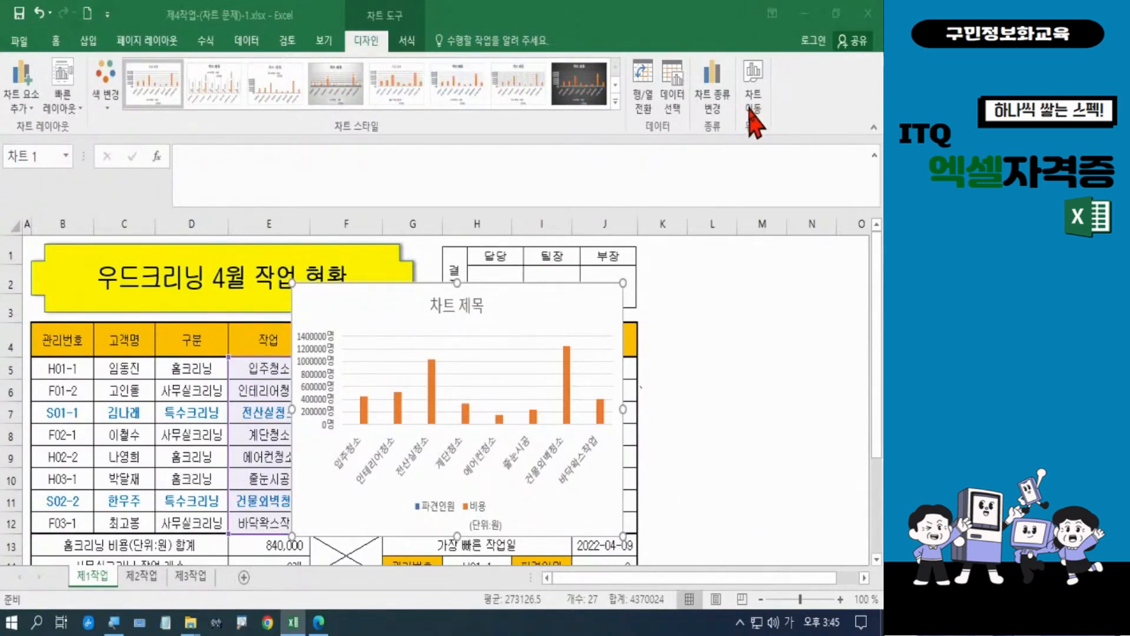
# Move the chart to a new sheet named 제4작업
pyautogui.click(750, 109)
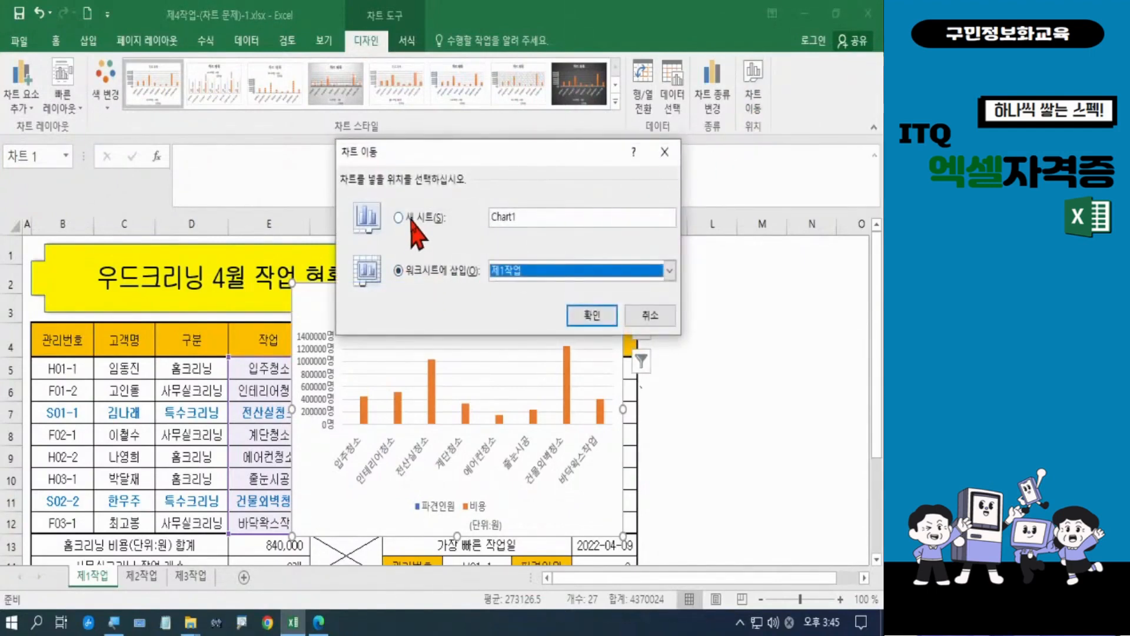
pyautogui.click(412, 222)
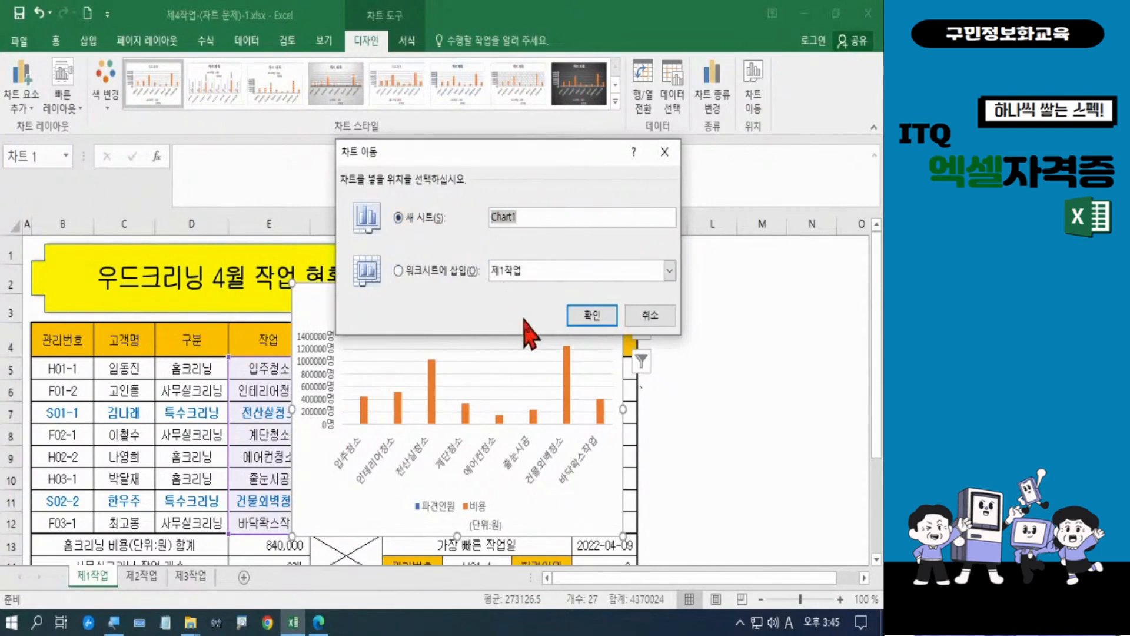
pyautogui.write('wp4')
pyautogui.press('BackSpace')
pyautogui.press('BackSpace')
pyautogui.press('BackSpace')
pyautogui.press('Hangul')
pyautogui.write('제4작어ㅂ')
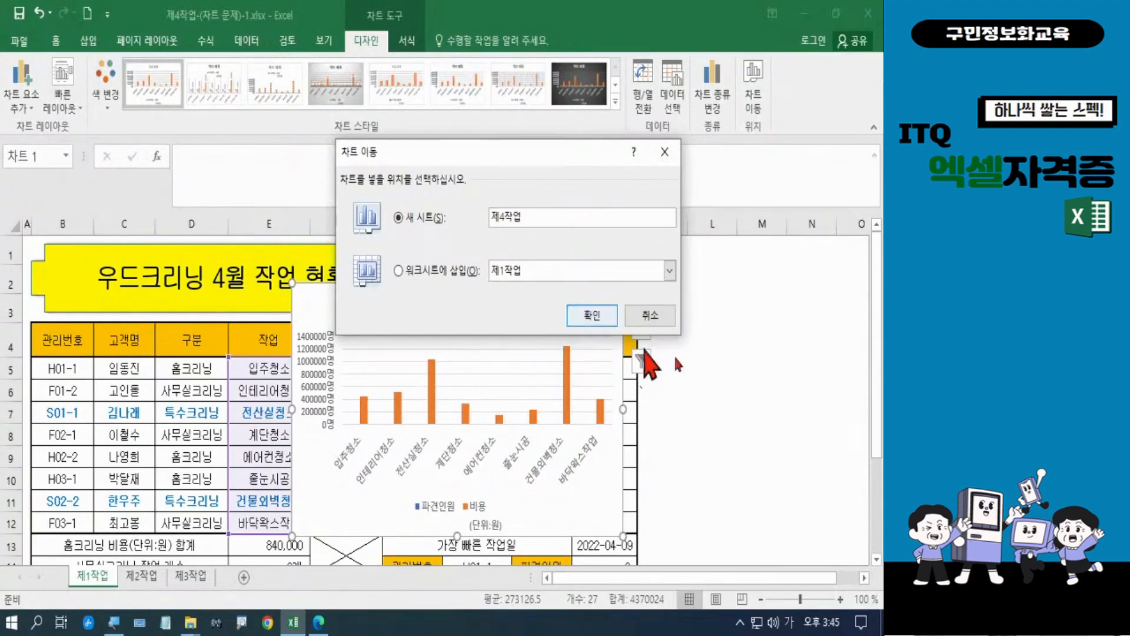
pyautogui.press('Return')
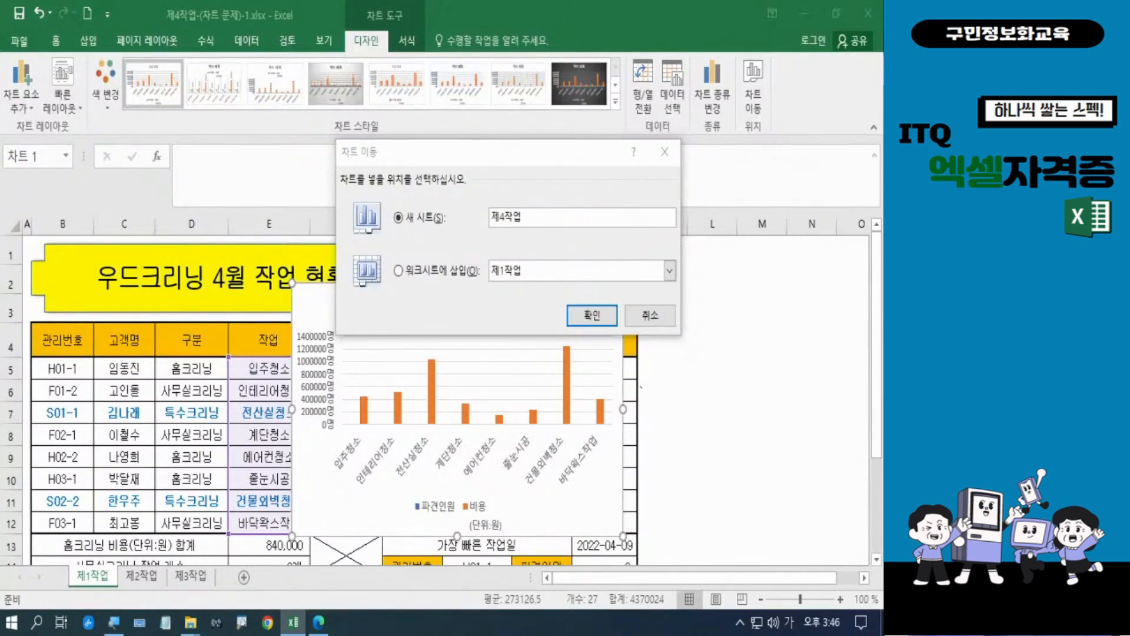
pyautogui.click(591, 318)
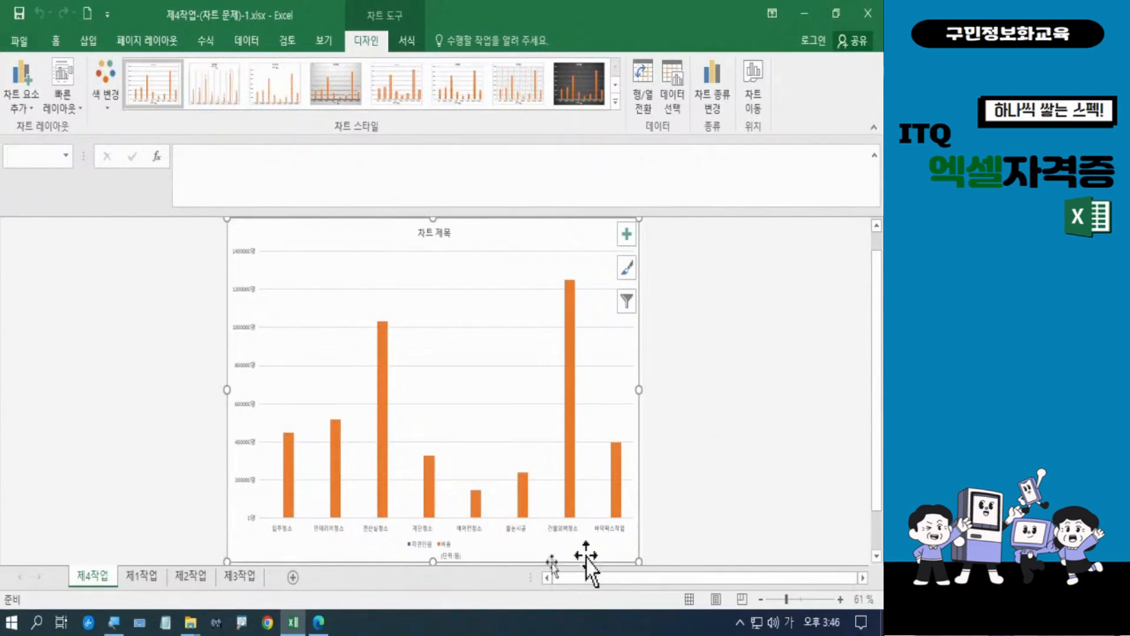
# Check the sample chart in the problem PDF and exclude 전산실청소 and 건물외벽청소 from the chart's horizontal axis categories
pyautogui.click(321, 626)
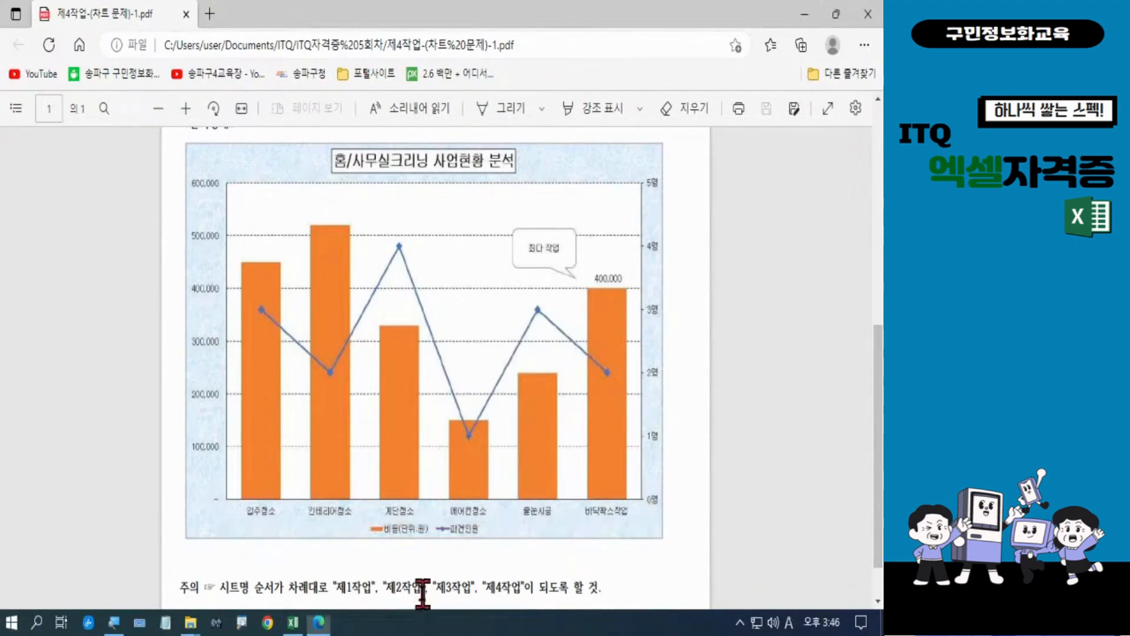
pyautogui.click(298, 630)
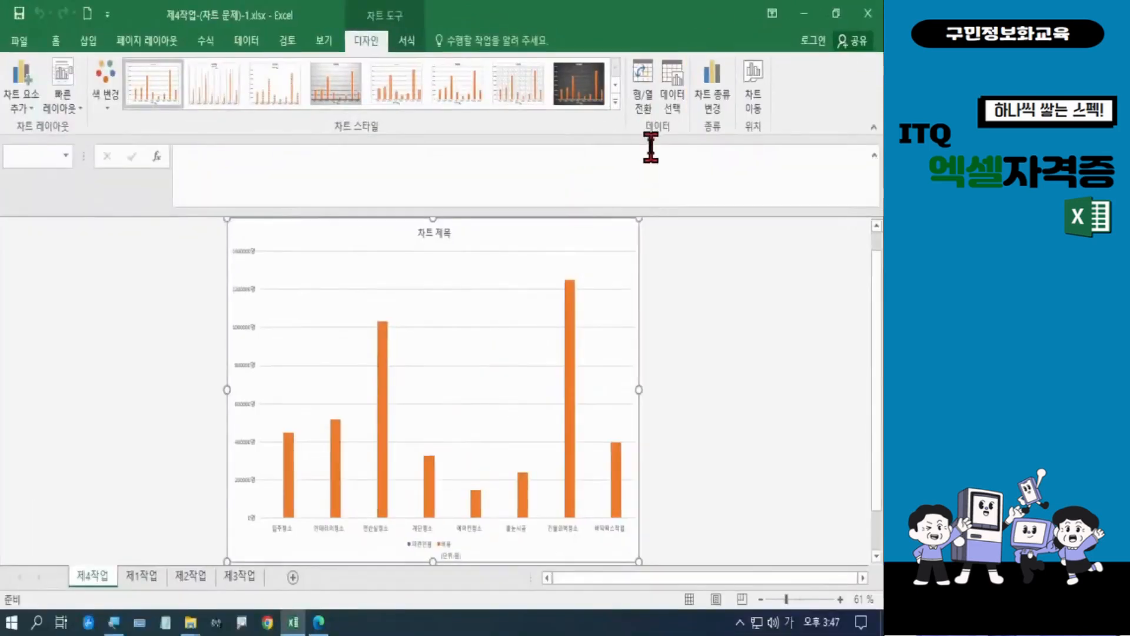
pyautogui.click(496, 130)
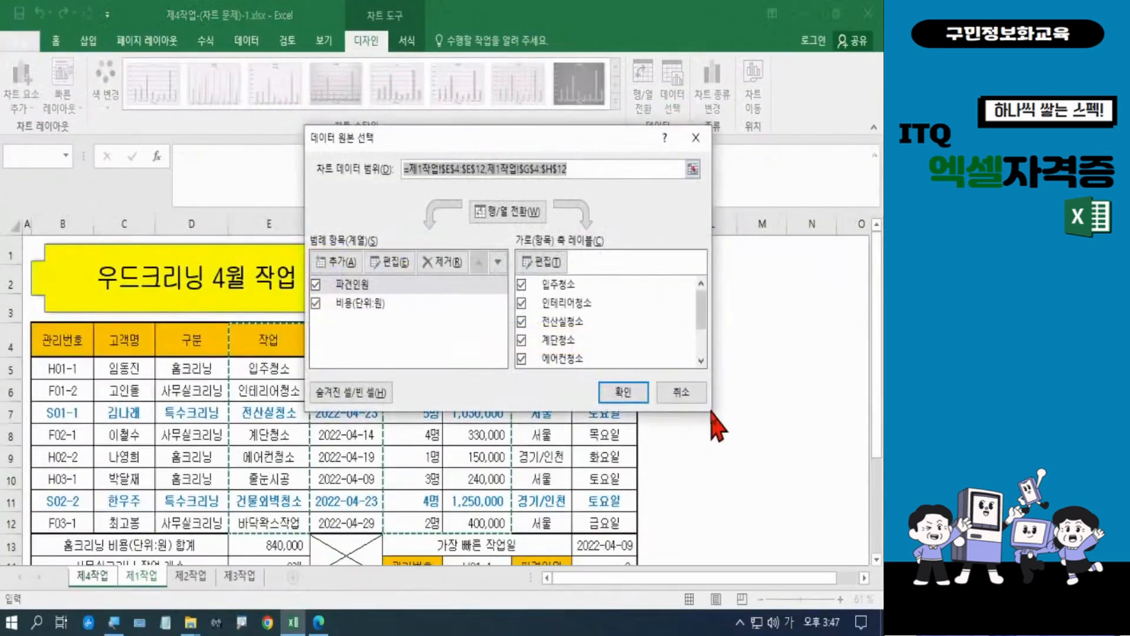
pyautogui.press('Return')
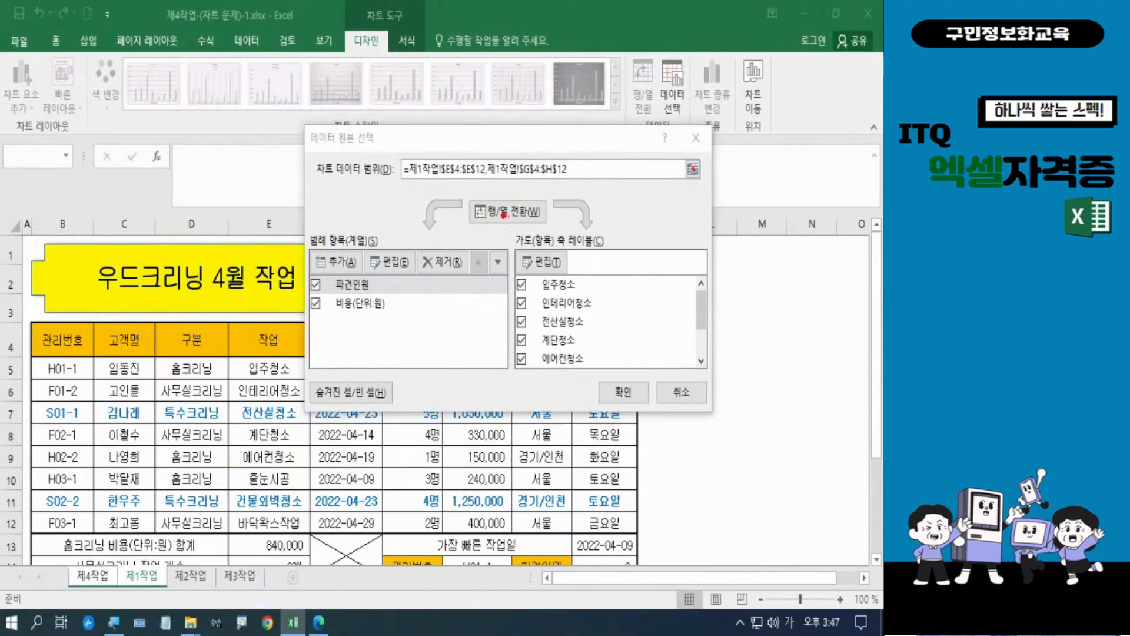
pyautogui.moveTo(503, 216); pyautogui.dragTo(622, 375)
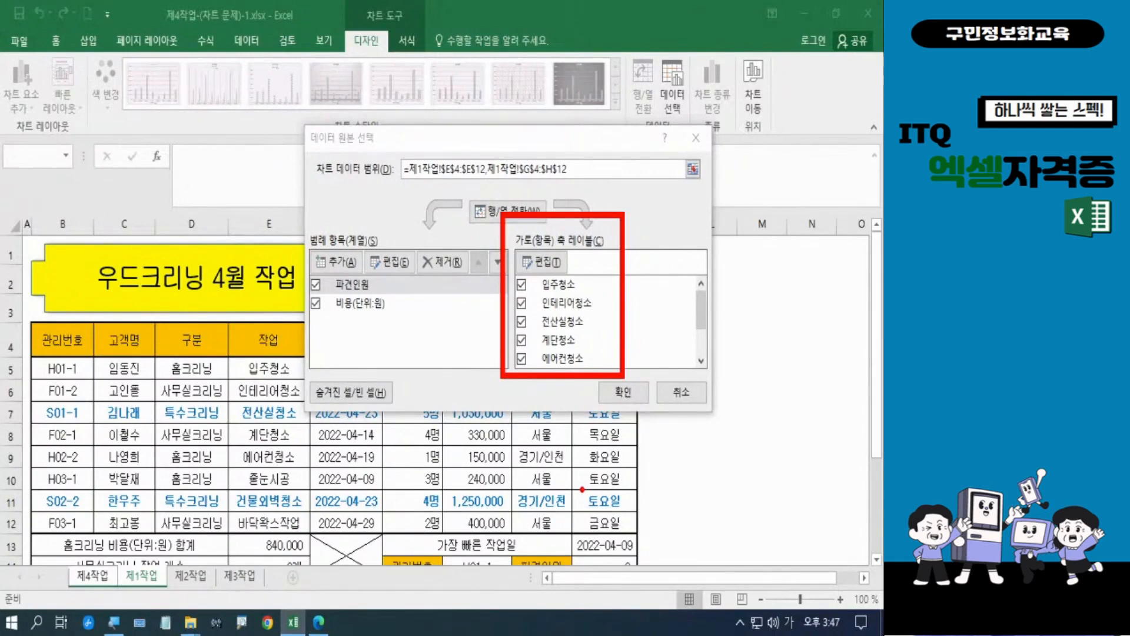
pyautogui.click(521, 322)
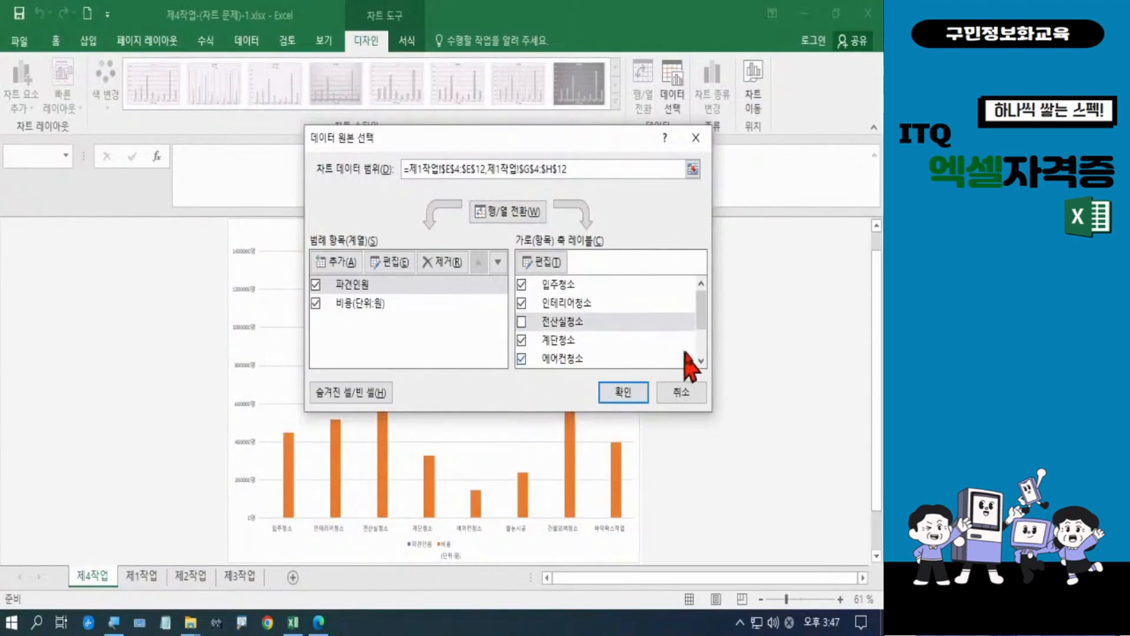
pyautogui.click(700, 361)
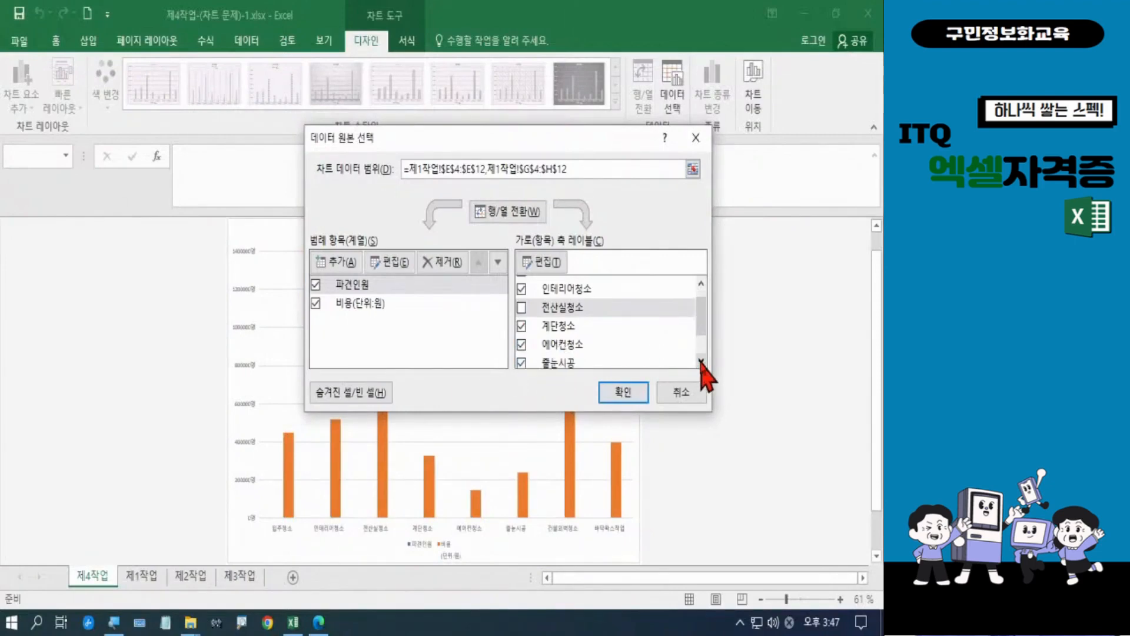
pyautogui.click(701, 361)
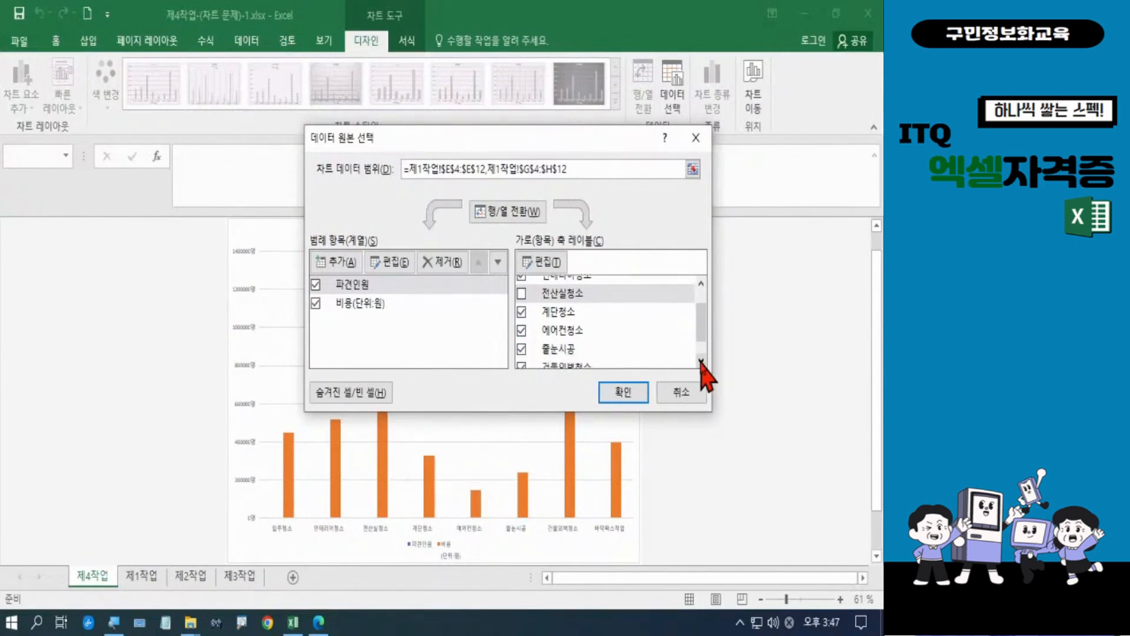
pyautogui.click(700, 361)
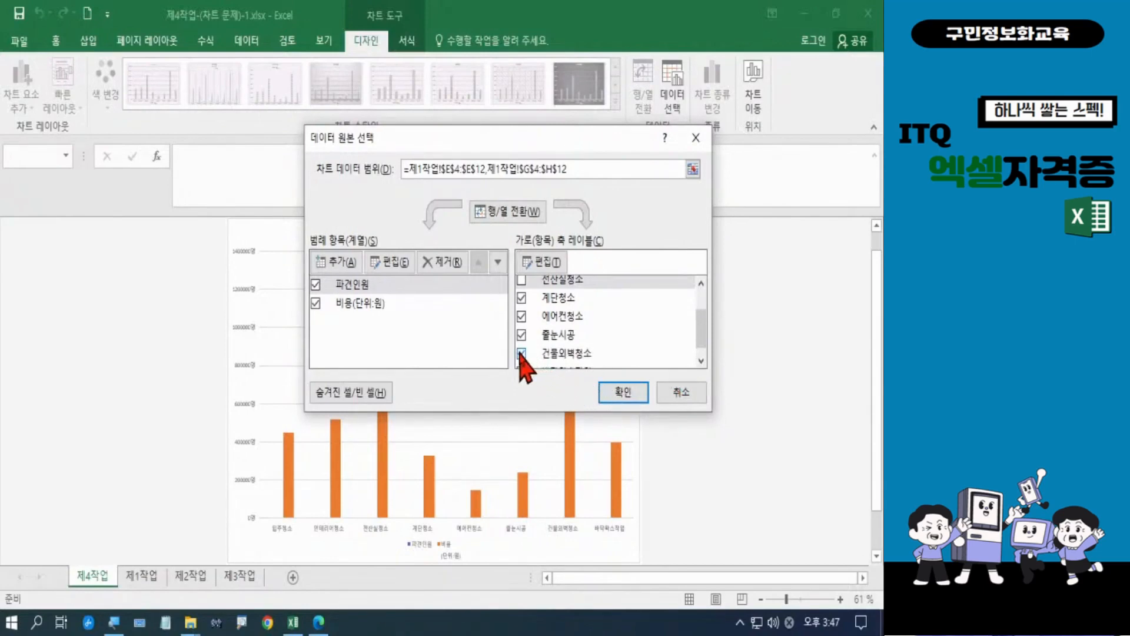
pyautogui.click(520, 354)
pyautogui.click(700, 361)
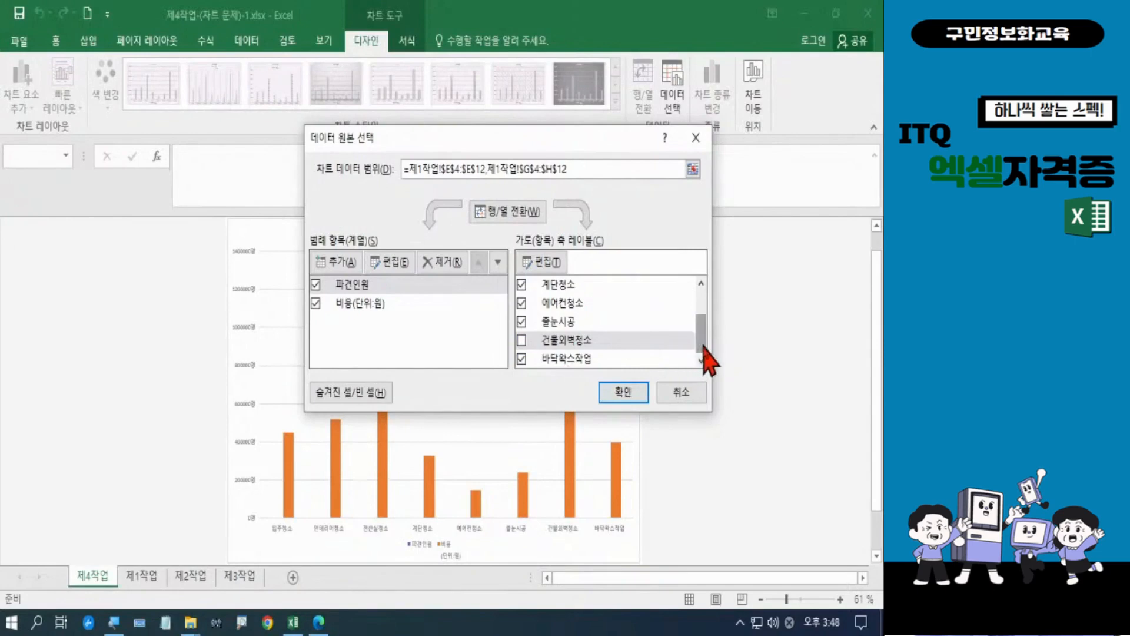
pyautogui.moveTo(704, 346); pyautogui.dragTo(705, 337)
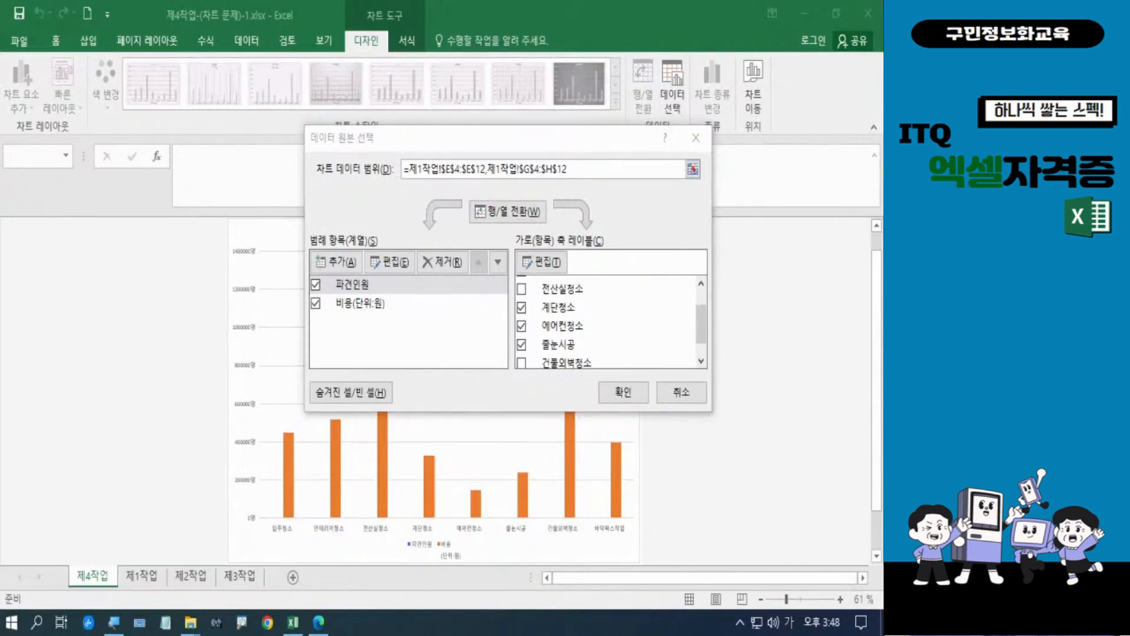
pyautogui.click(622, 392)
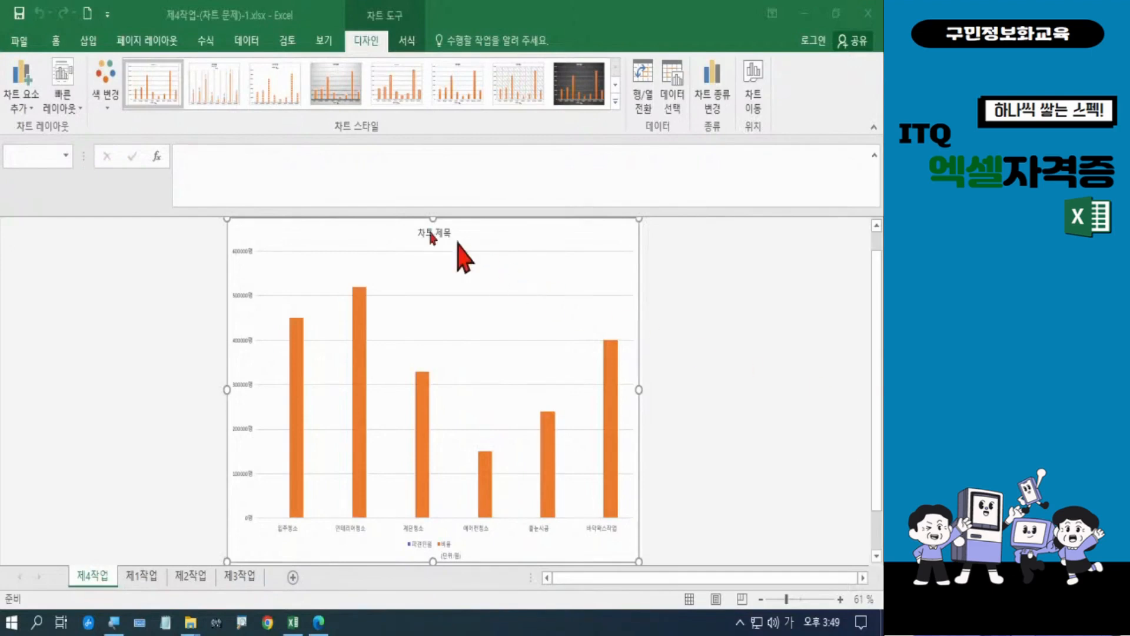
# Apply quick layout 3 and chart style 1 to the chart
pyautogui.click(64, 112)
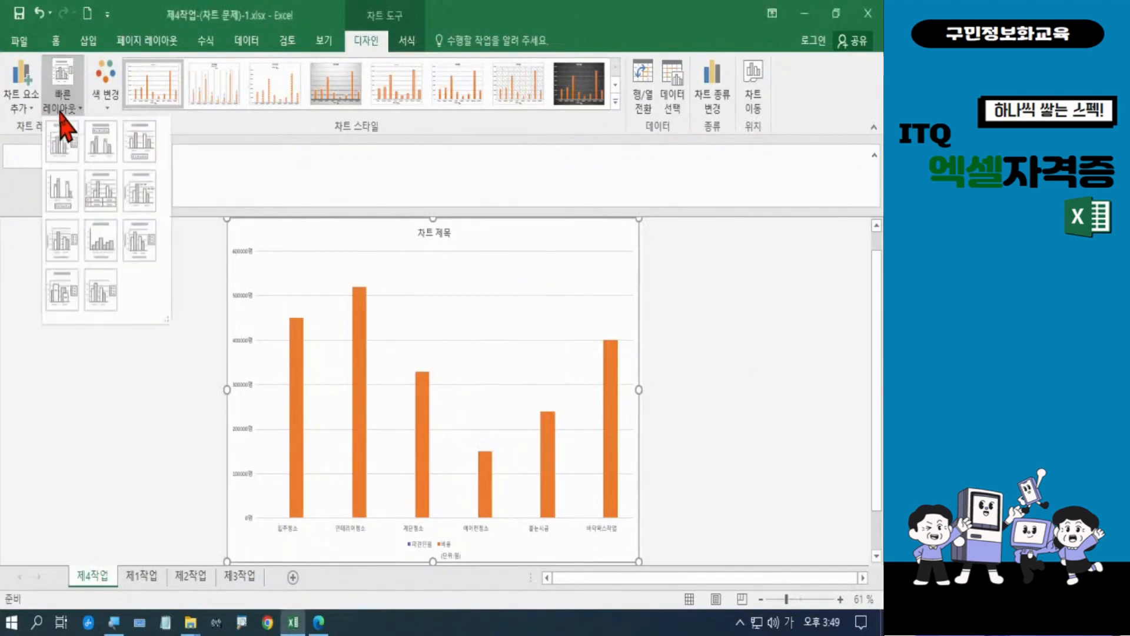
pyautogui.click(146, 152)
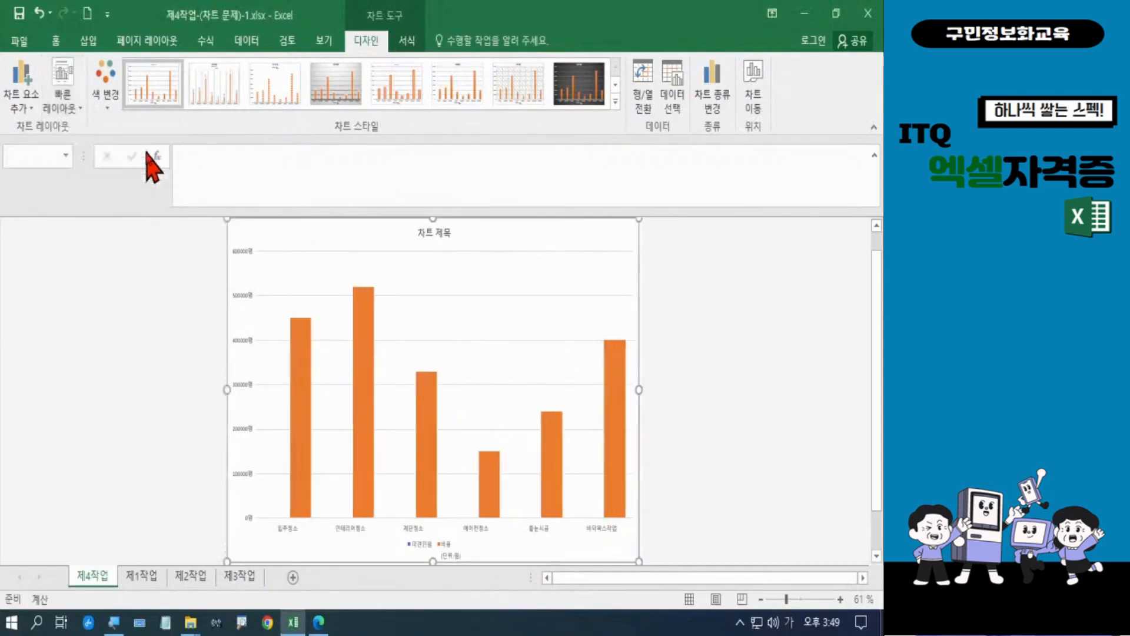
pyautogui.click(149, 94)
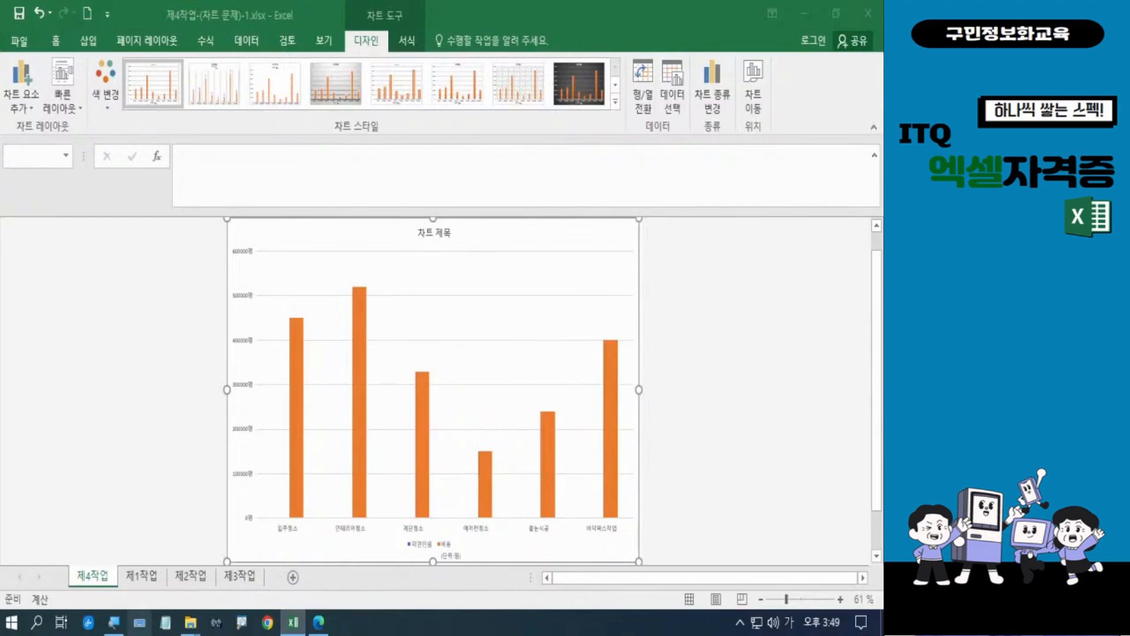
# Review formatting conditions 5 and 6 in the problem PDF and set the whole chart's font to 굴림
pyautogui.click(315, 625)
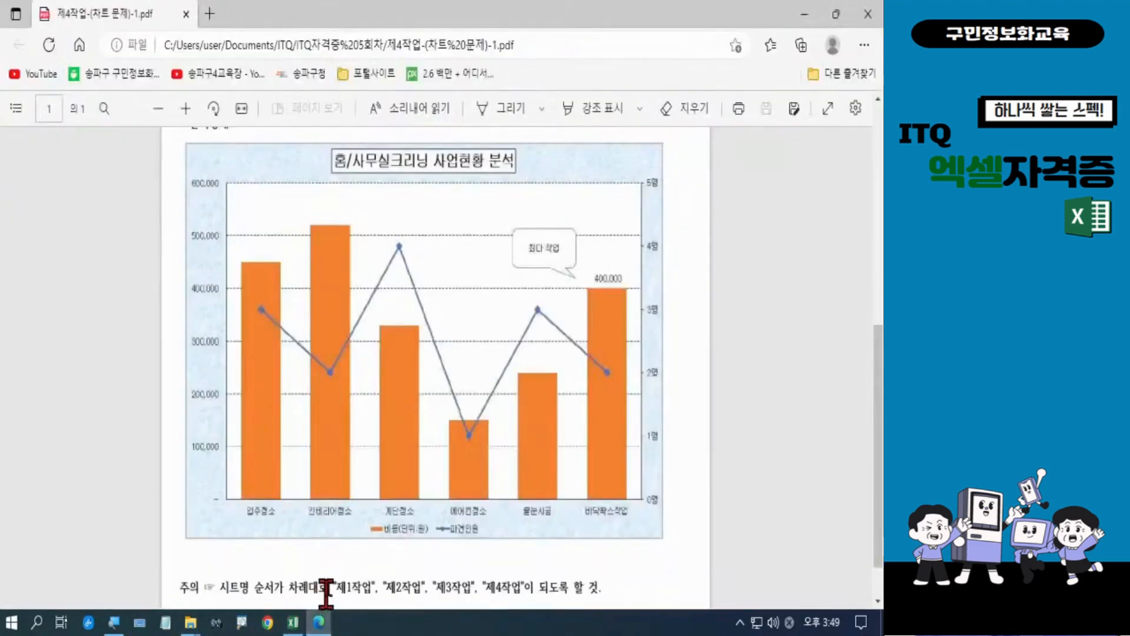
pyautogui.scroll(5, 352, 548)
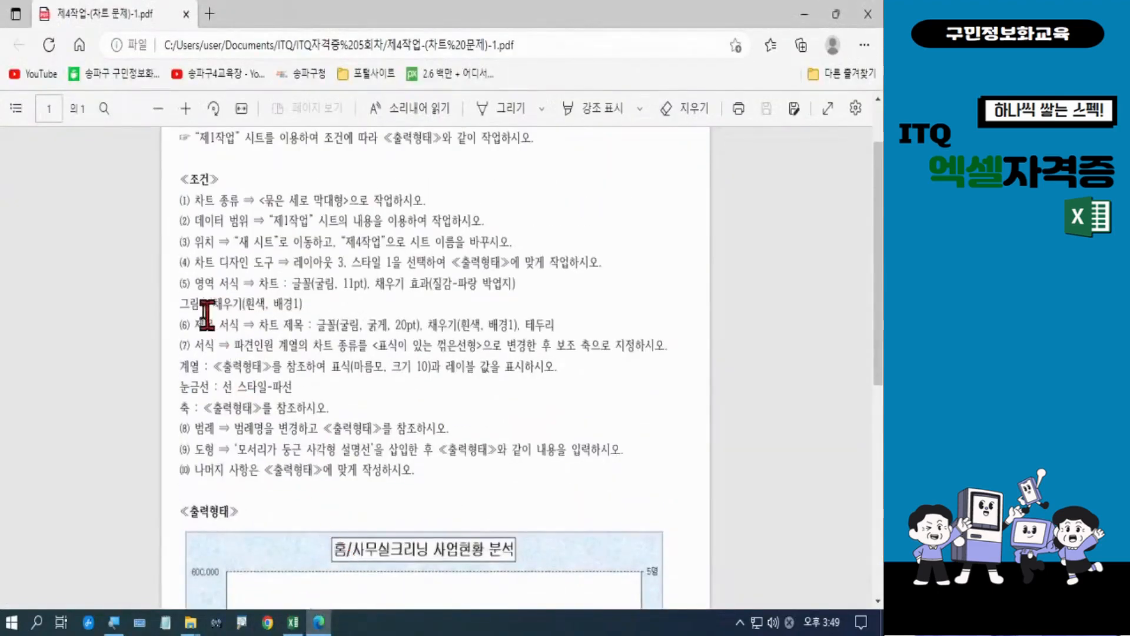
pyautogui.moveTo(179, 283); pyautogui.dragTo(588, 327)
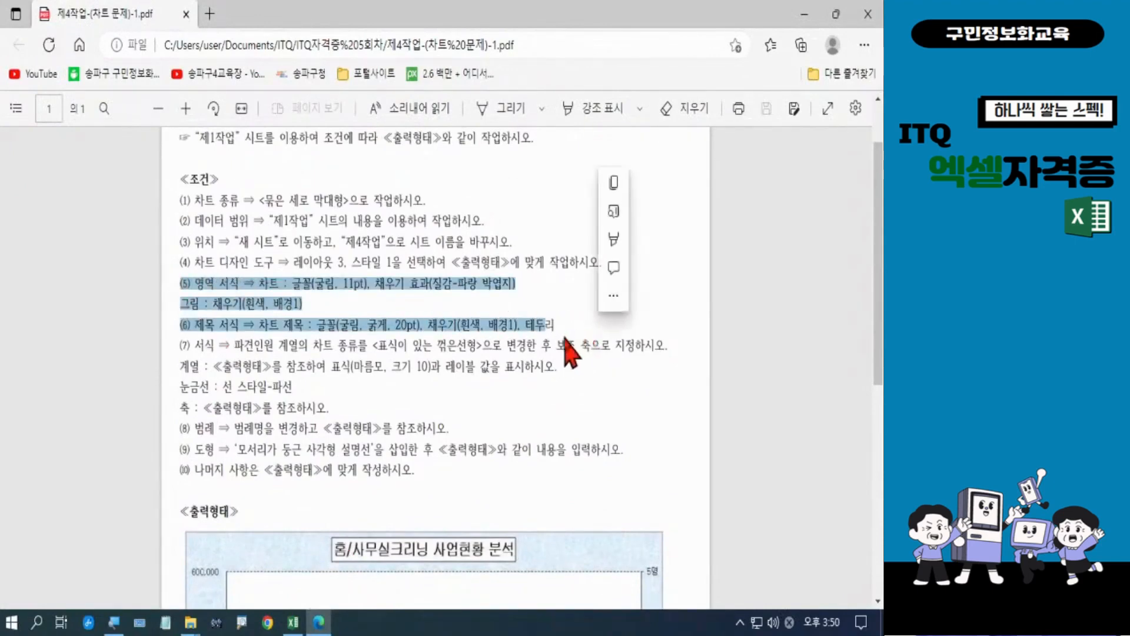
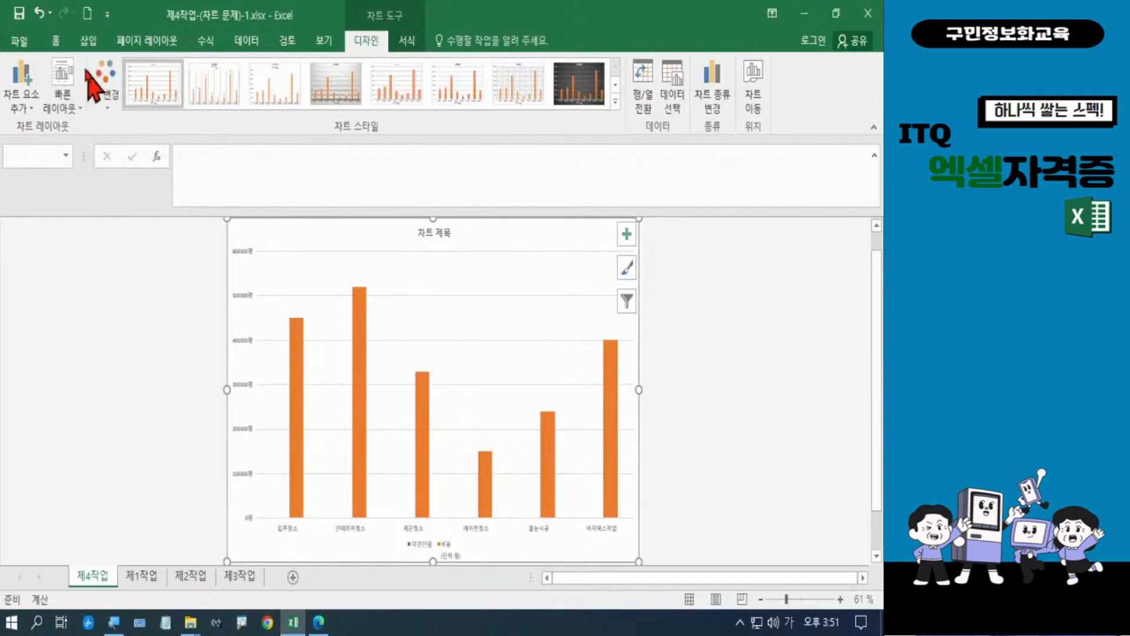
pyautogui.click(58, 41)
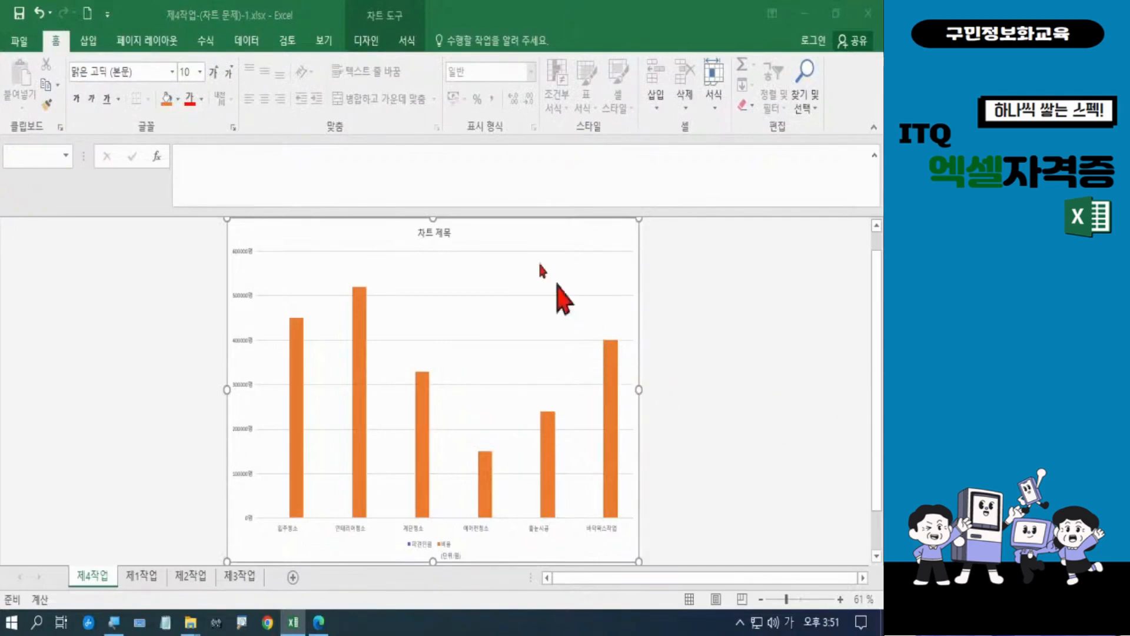
pyautogui.click(110, 71)
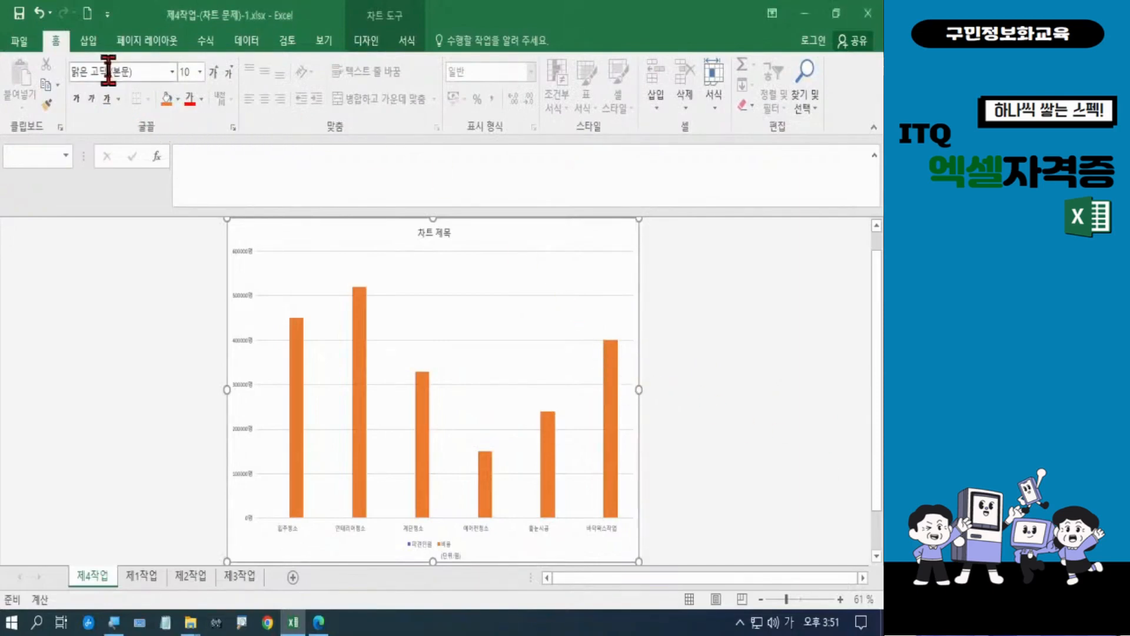
pyautogui.write('굴림')
pyautogui.press('Return')
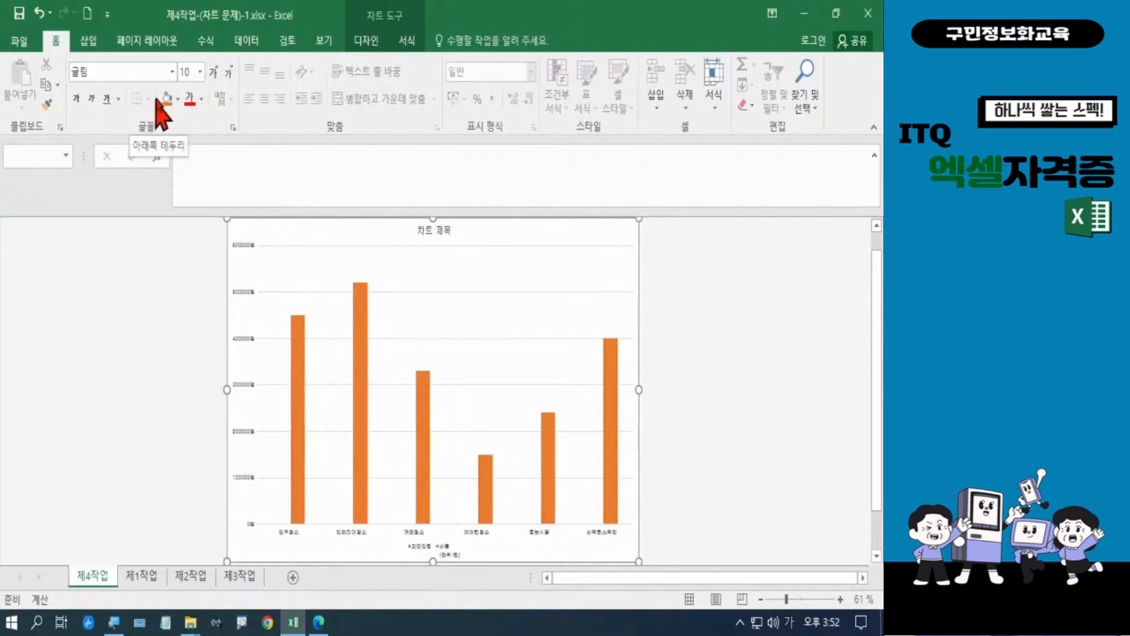
# Set the font size of the whole chart to 11 pt
pyautogui.click(180, 72)
pyautogui.write('11')
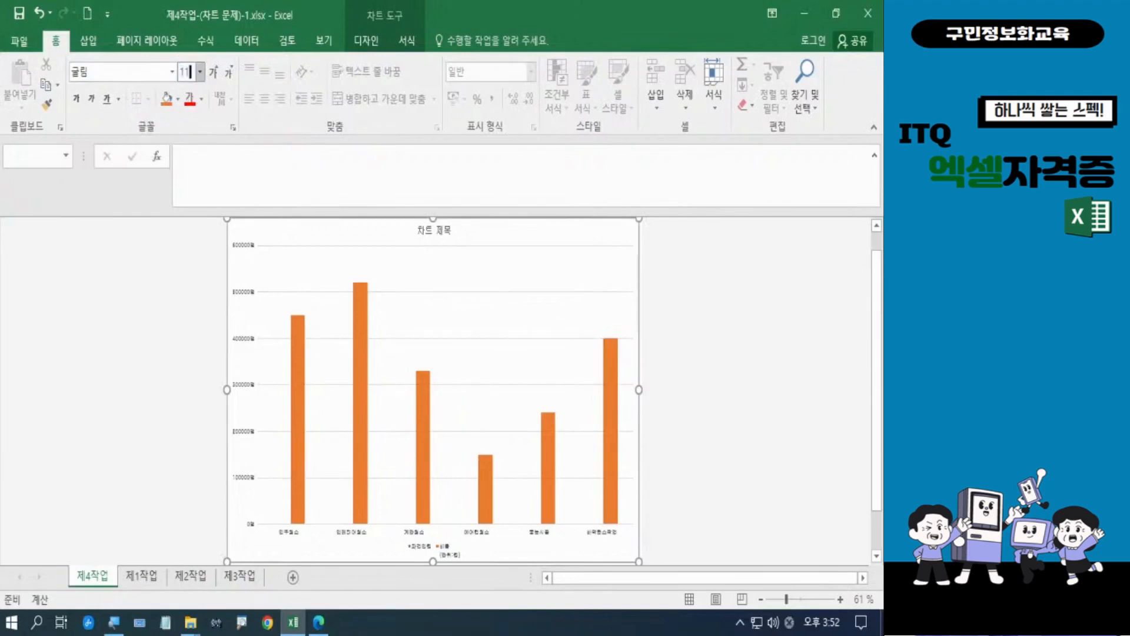
pyautogui.press('Return')
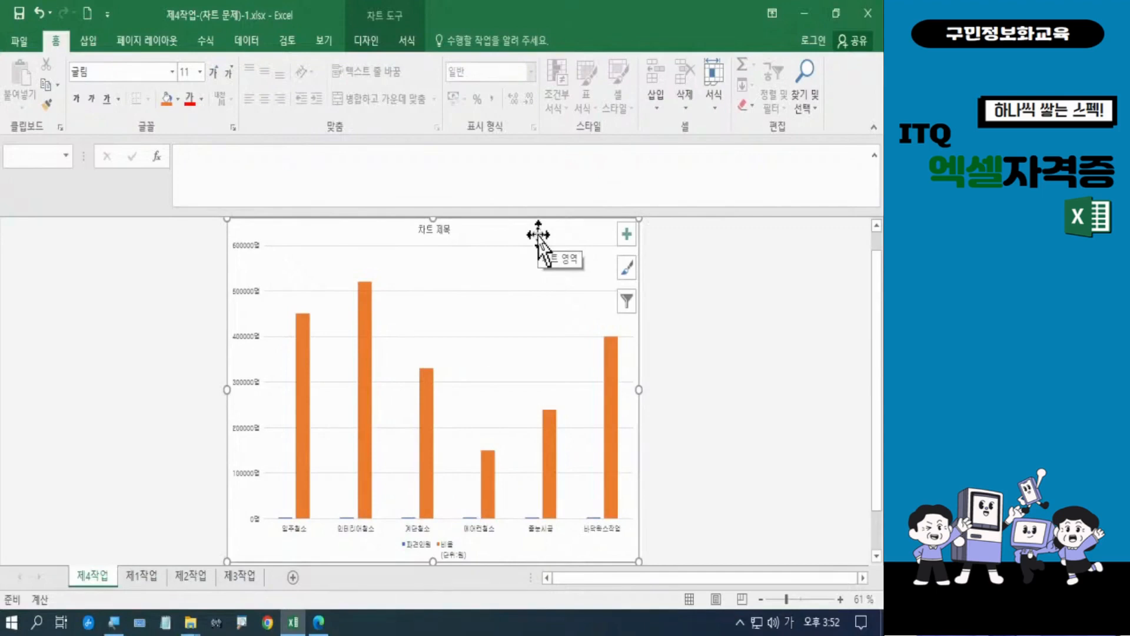
# Fill the chart area with the 파랑 박엽지 (blue tissue paper) texture
pyautogui.rightClick(538, 234)
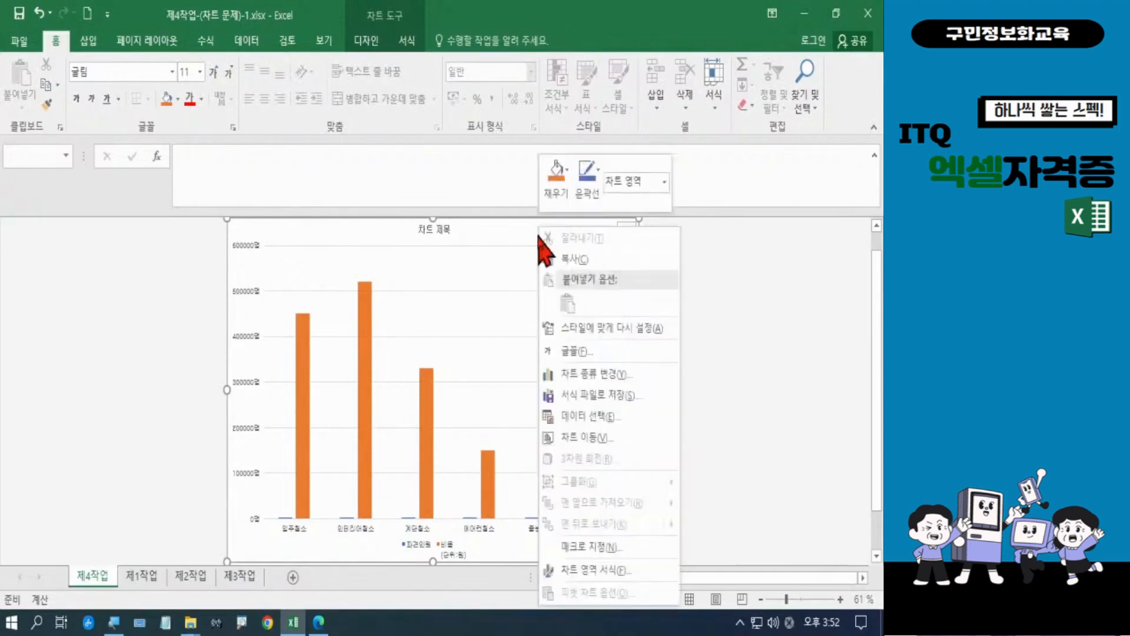
pyautogui.click(568, 570)
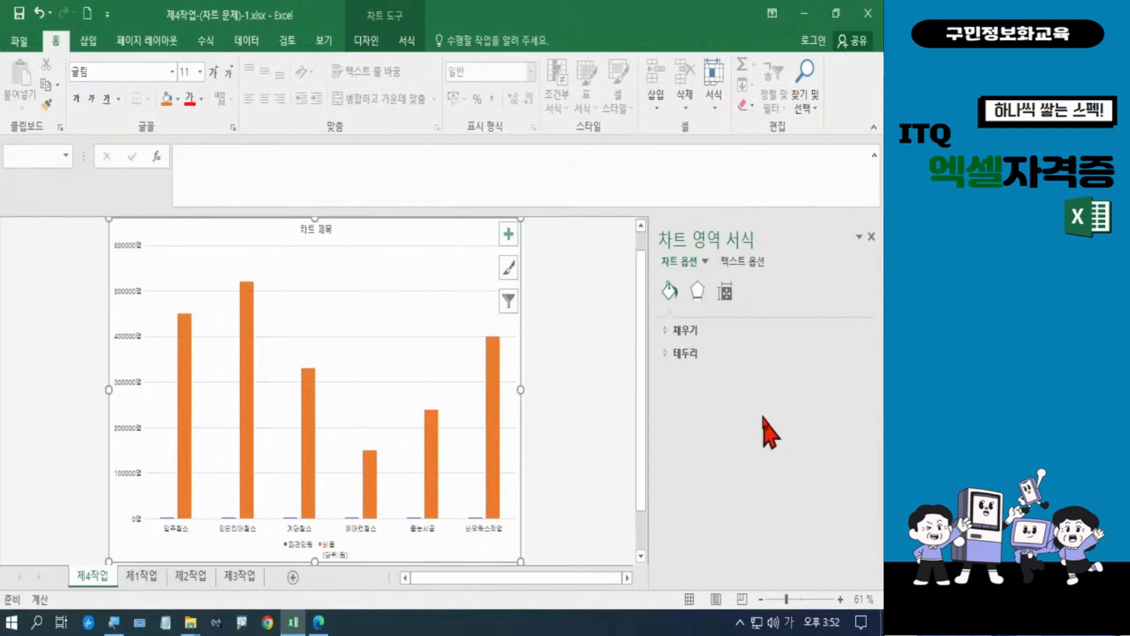
pyautogui.click(691, 333)
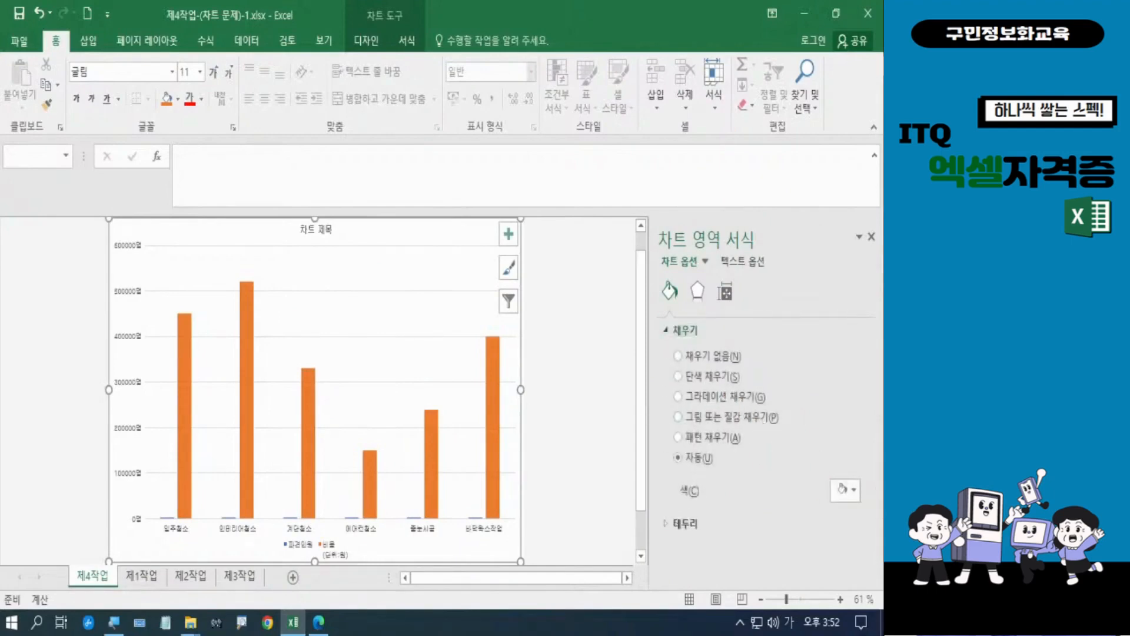
pyautogui.hotkey('ctrl', '2')
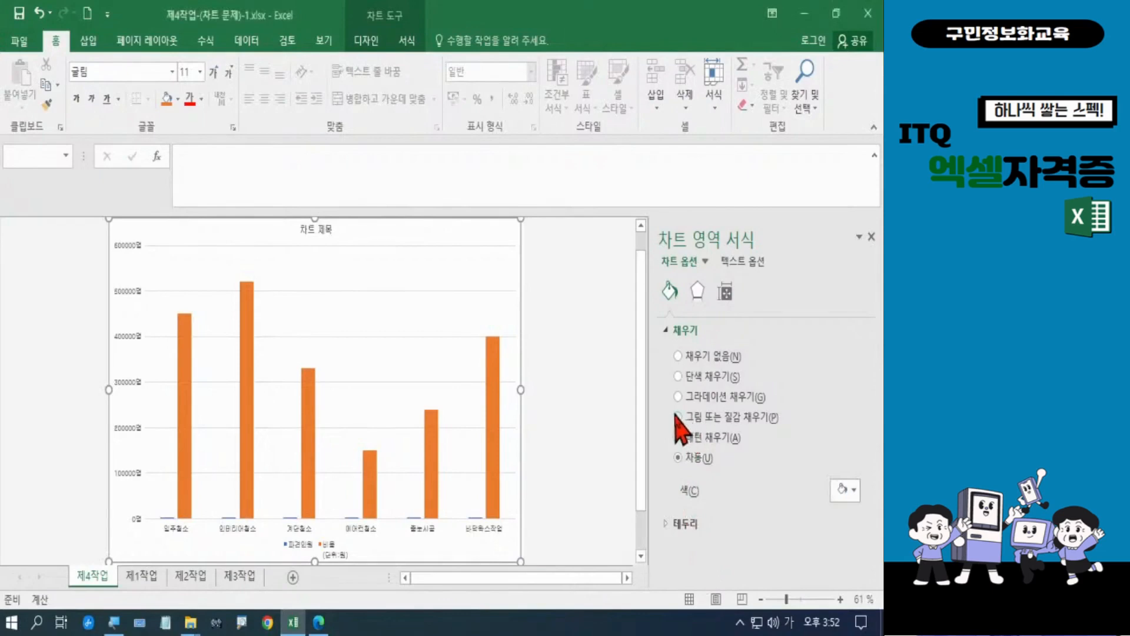
pyautogui.click(678, 417)
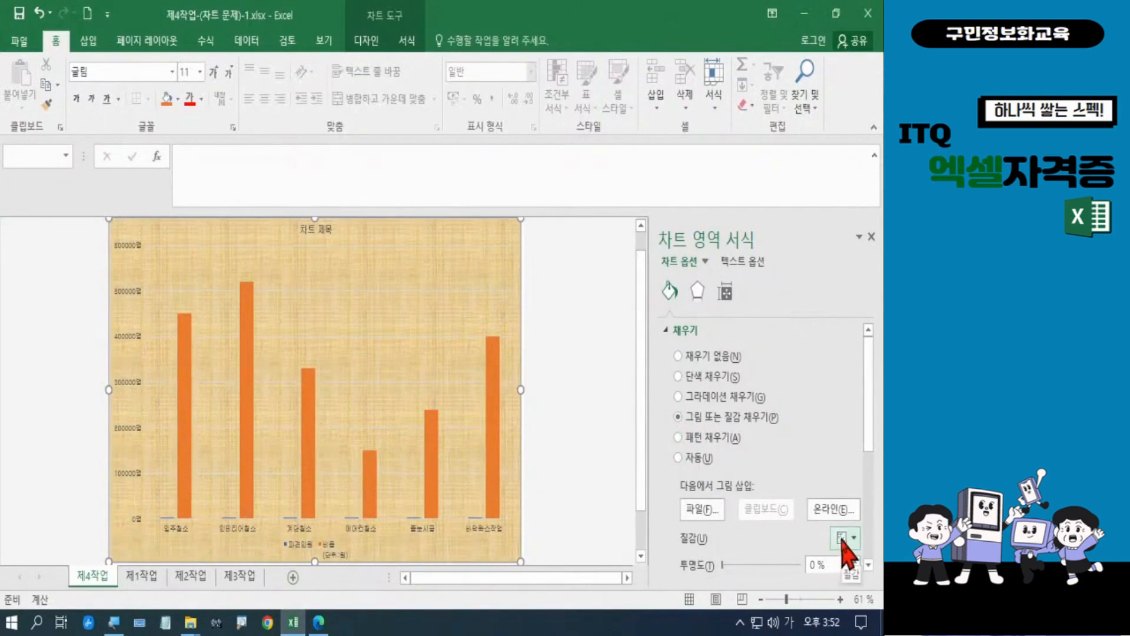
pyautogui.click(841, 538)
pyautogui.click(842, 538)
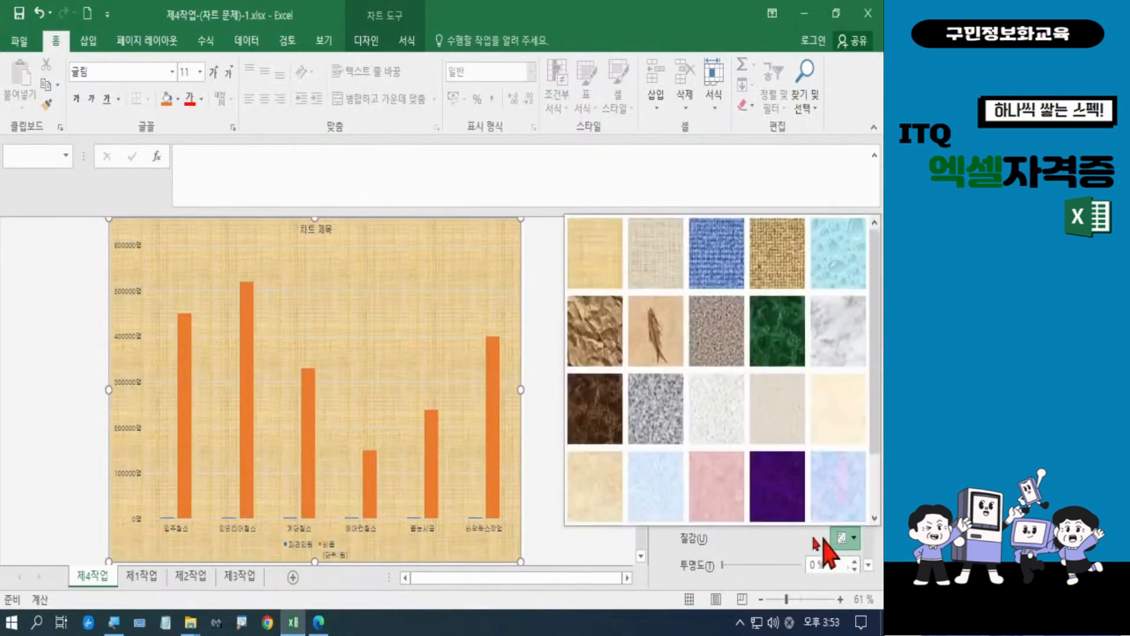
pyautogui.click(655, 506)
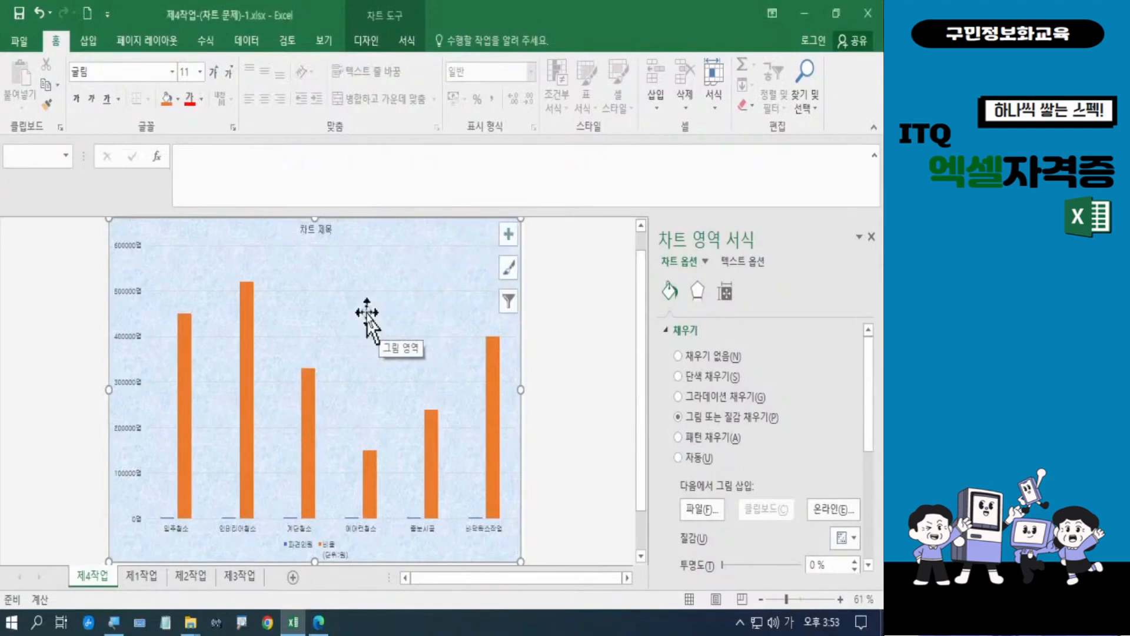
# Give the chart's plot area a solid fill in 흰색, 배경1 (white, background 1)
pyautogui.click(367, 315)
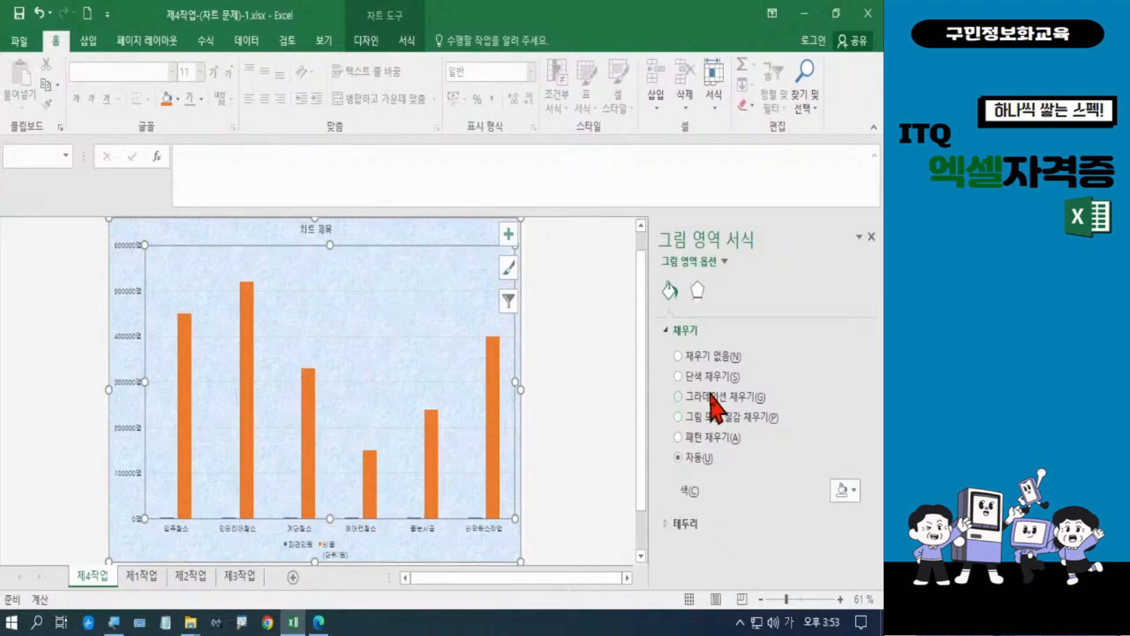
pyautogui.click(706, 379)
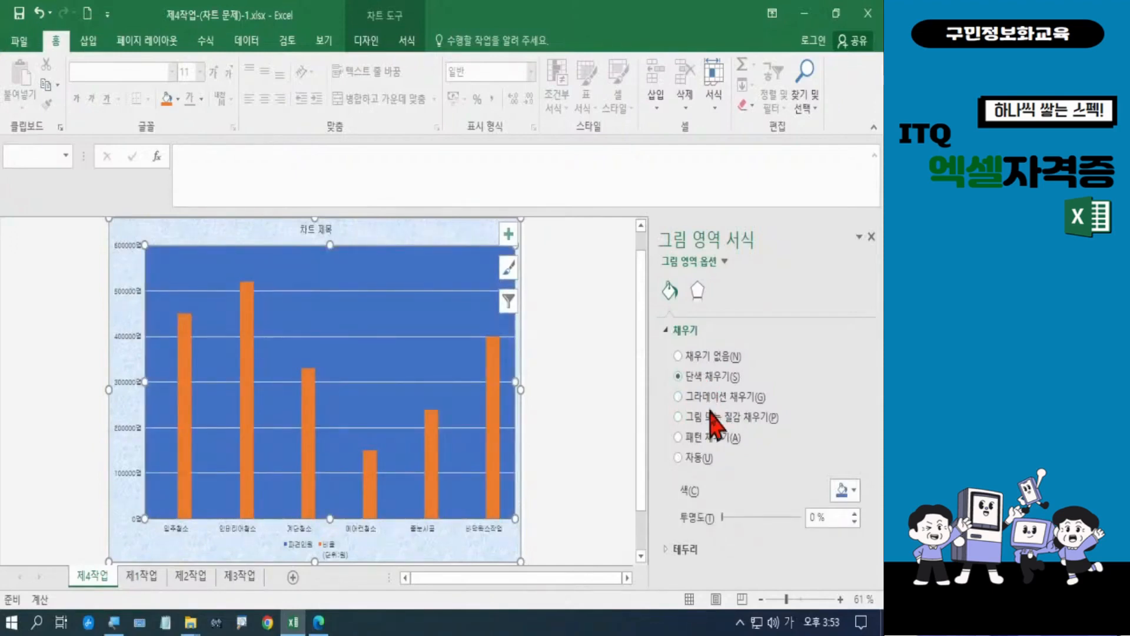
pyautogui.click(855, 491)
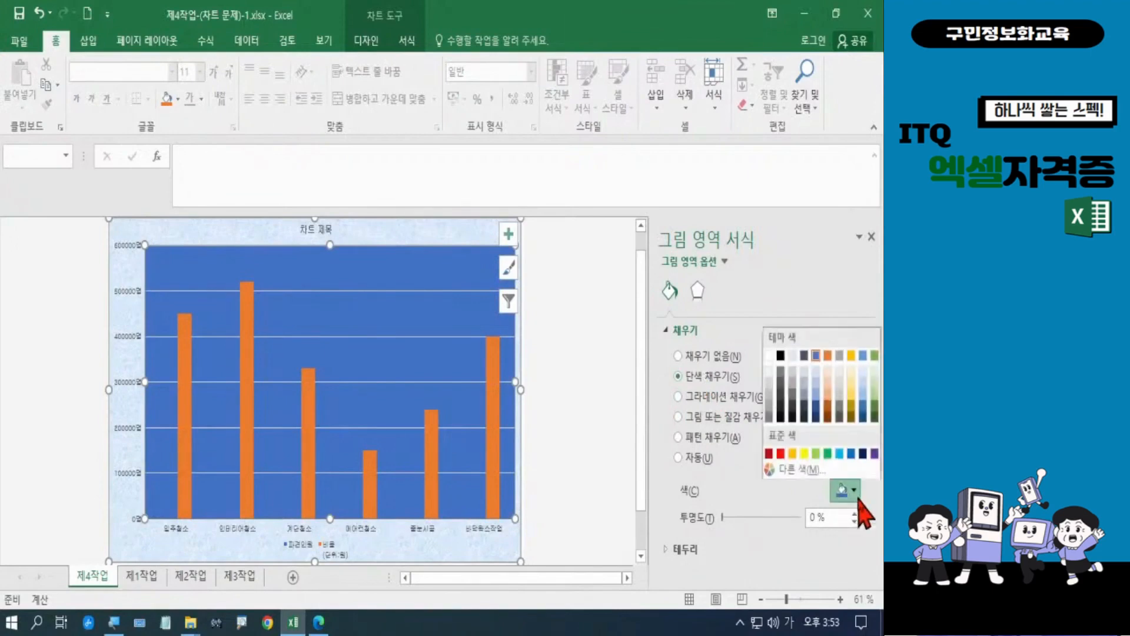
pyautogui.click(769, 354)
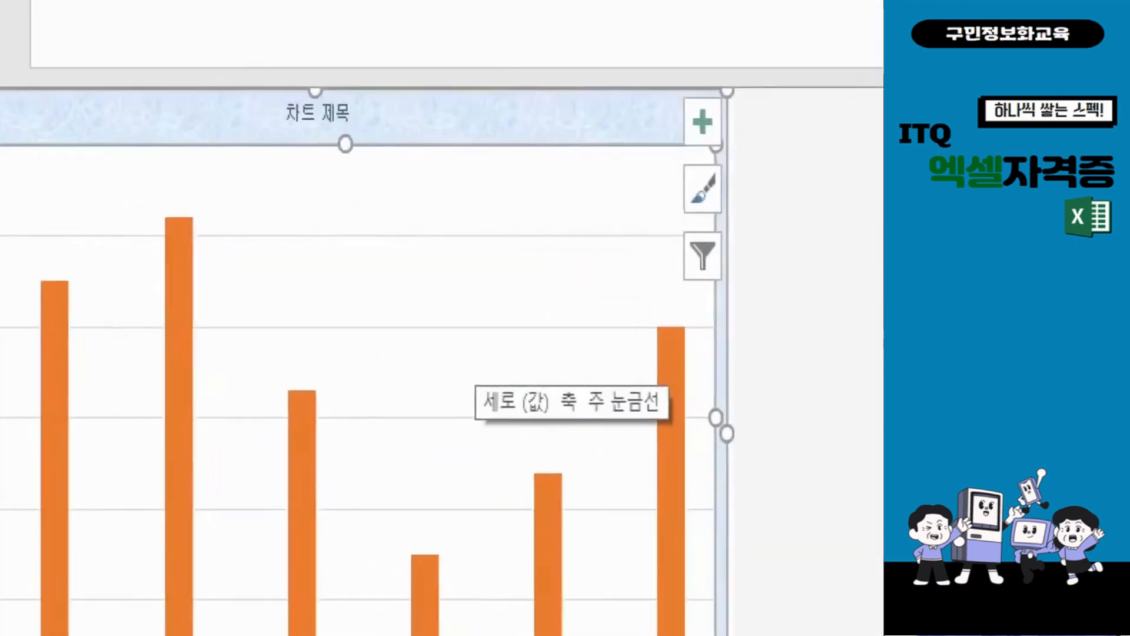
pyautogui.click(442, 317)
pyautogui.moveTo(258, 87); pyautogui.dragTo(363, 135)
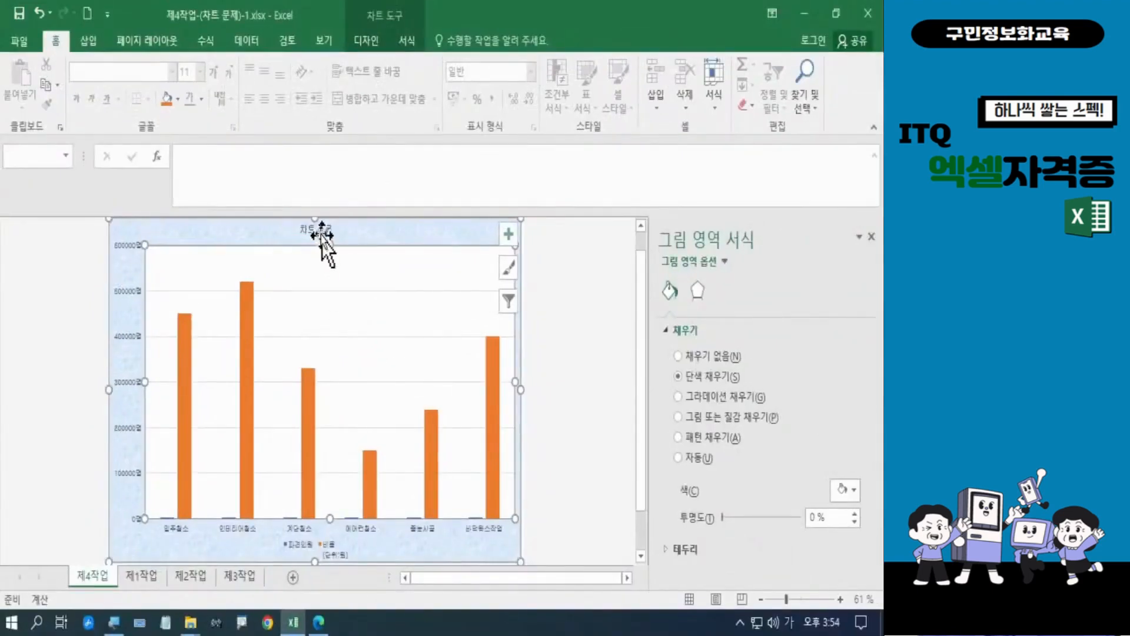
# Replace the placeholder chart title with 홈/사무실크리닝 사업현황 분석
pyautogui.click(326, 114)
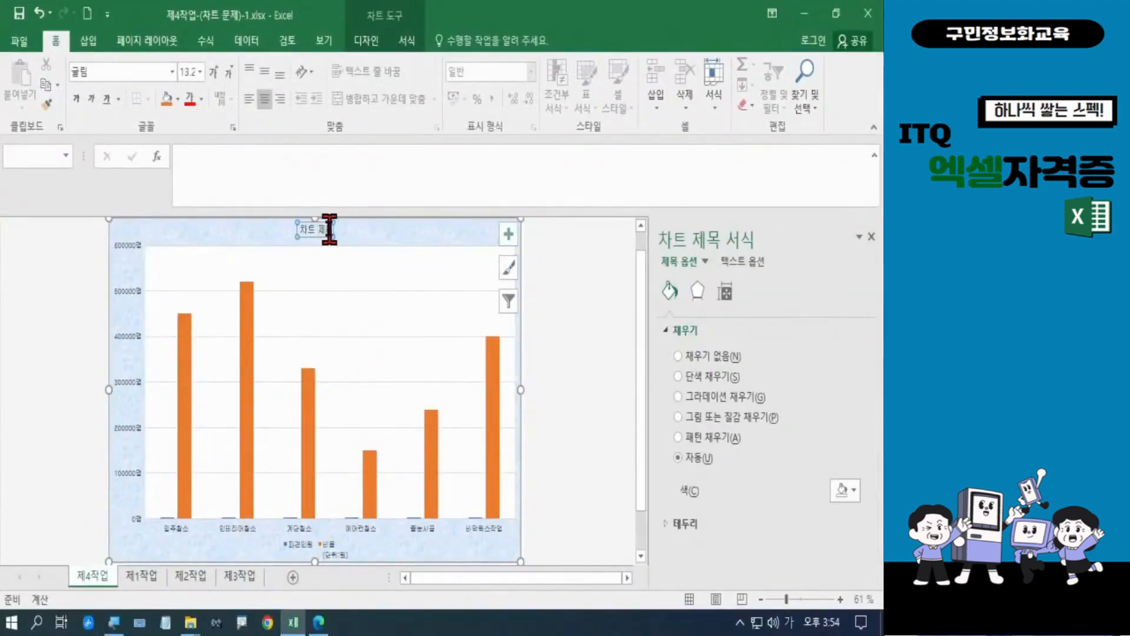
pyautogui.click(329, 229)
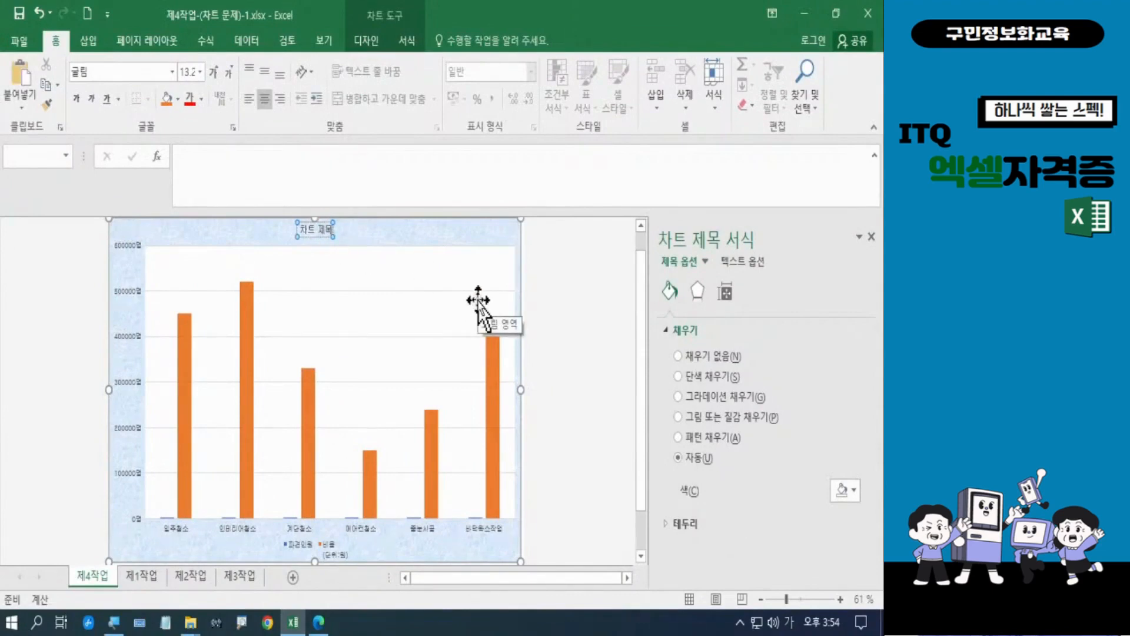
pyautogui.press('BackSpace')
pyautogui.press('BackSpace')
pyautogui.press('BackSpace')
pyautogui.press('BackSpace')
pyautogui.press('BackSpace')
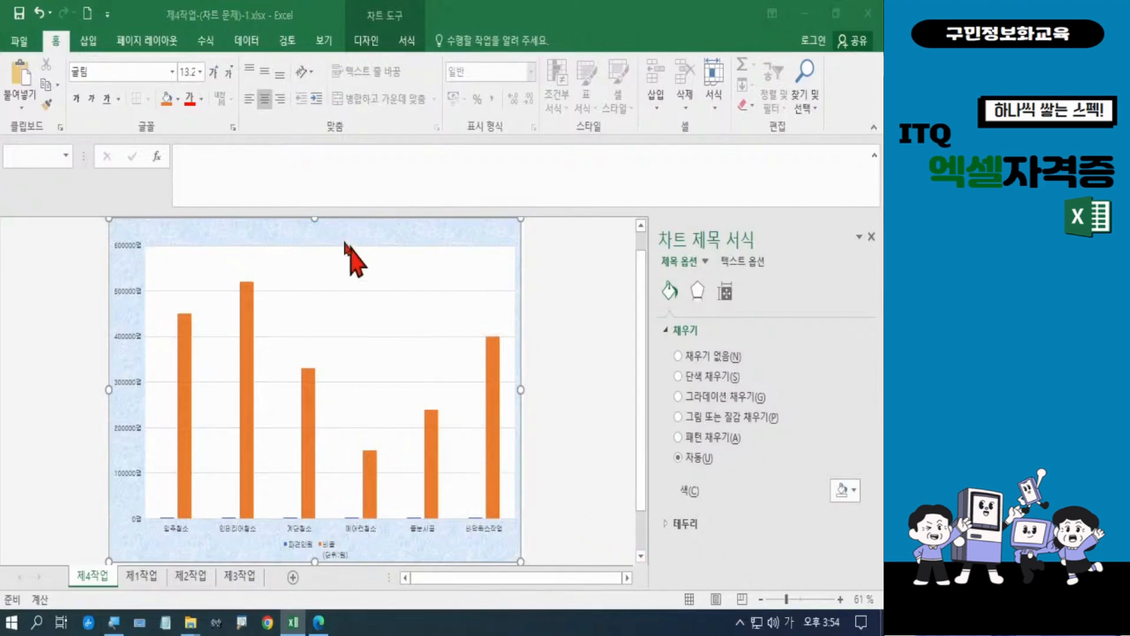
pyautogui.click(318, 230)
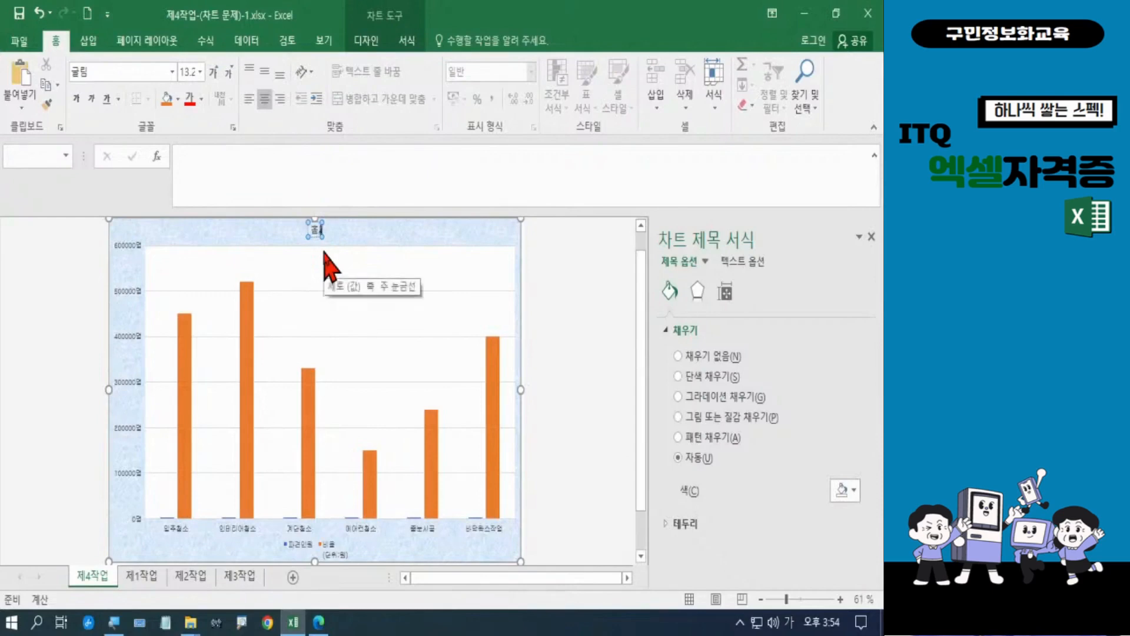
pyautogui.write('홈/사')
pyautogui.press('BackSpace')
pyautogui.press('BackSpace')
pyautogui.press('BackSpace')
pyautogui.write('/사무실크리')
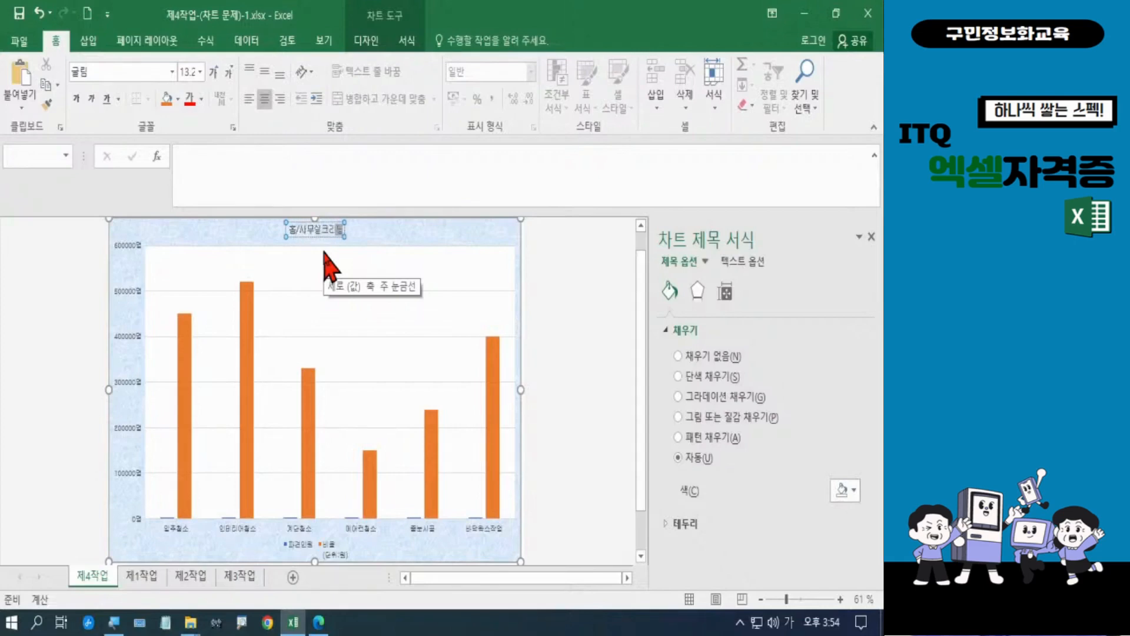
pyautogui.write('닝 사업')
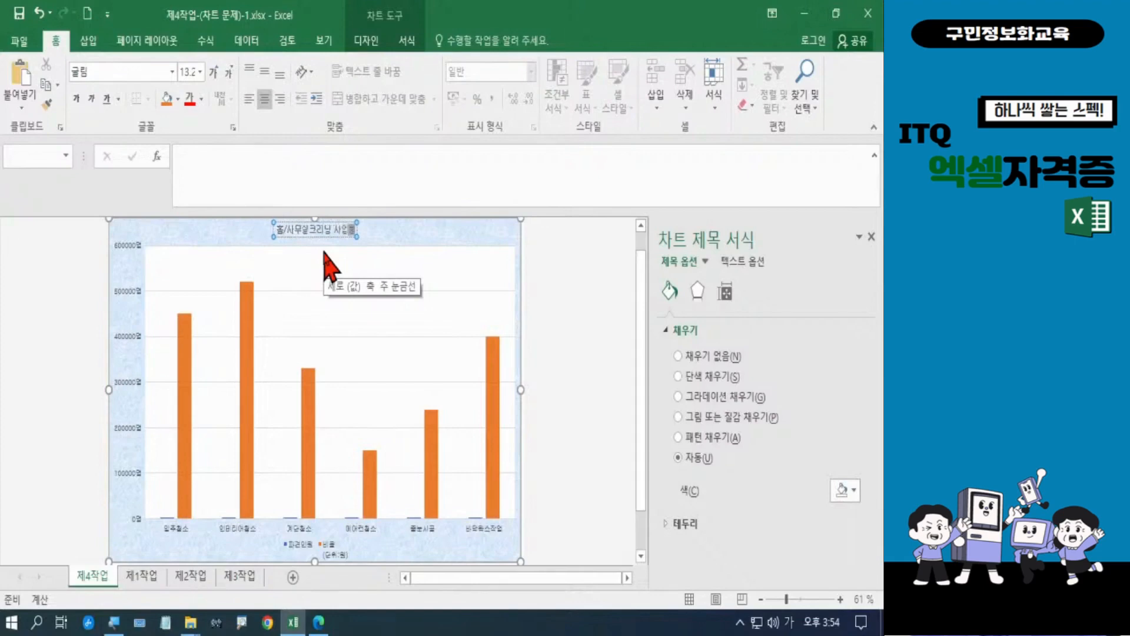
pyautogui.write('현')
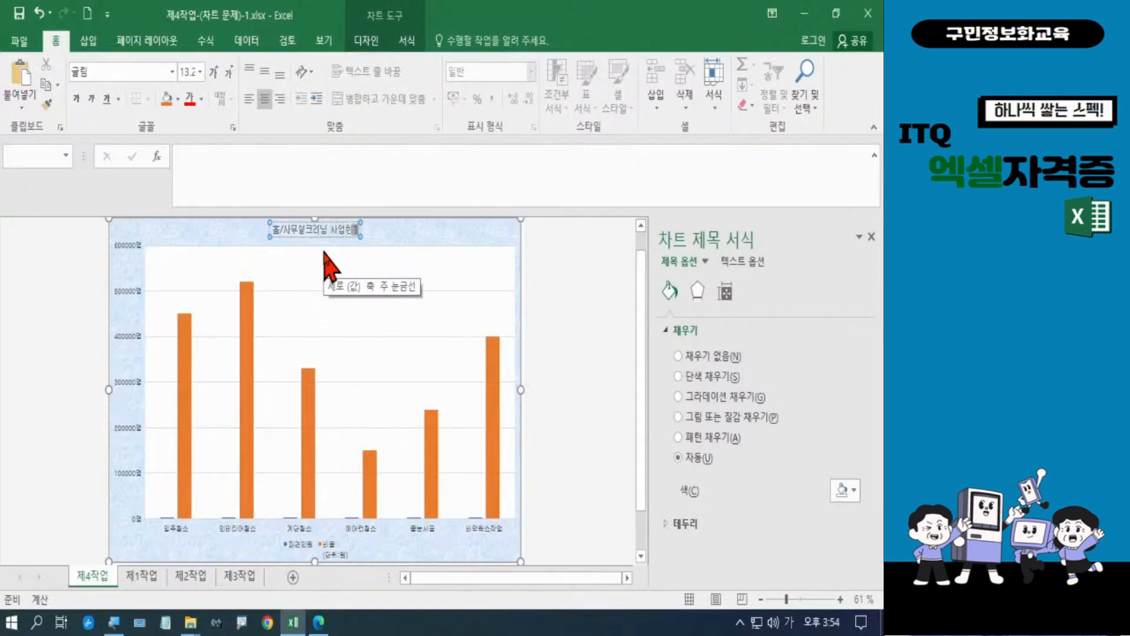
pyautogui.write('황 분')
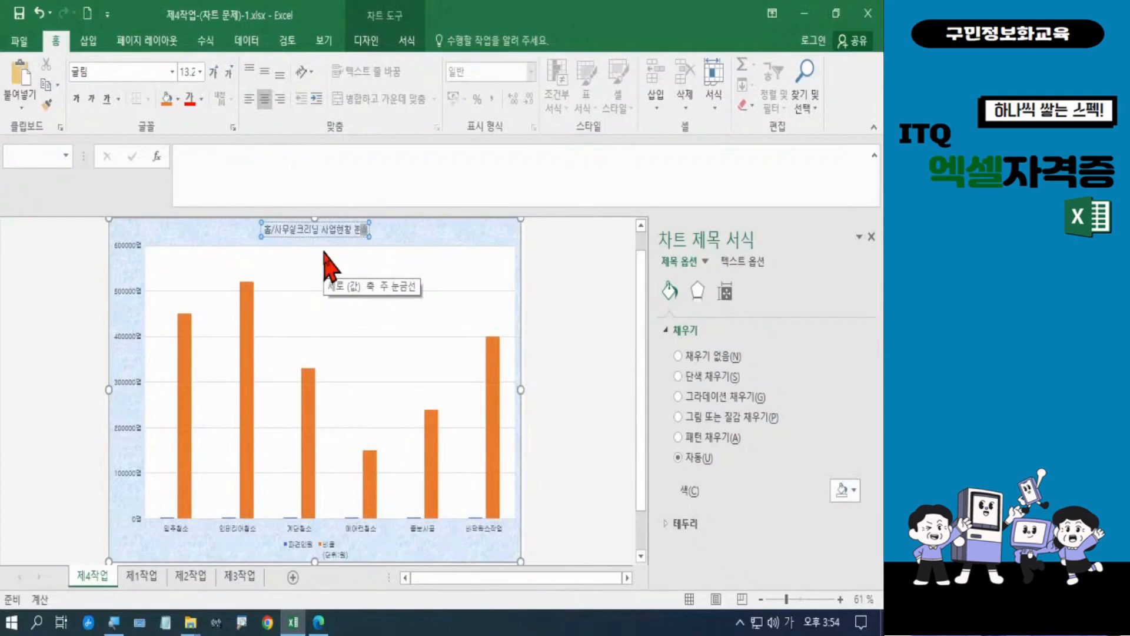
pyautogui.click(330, 243)
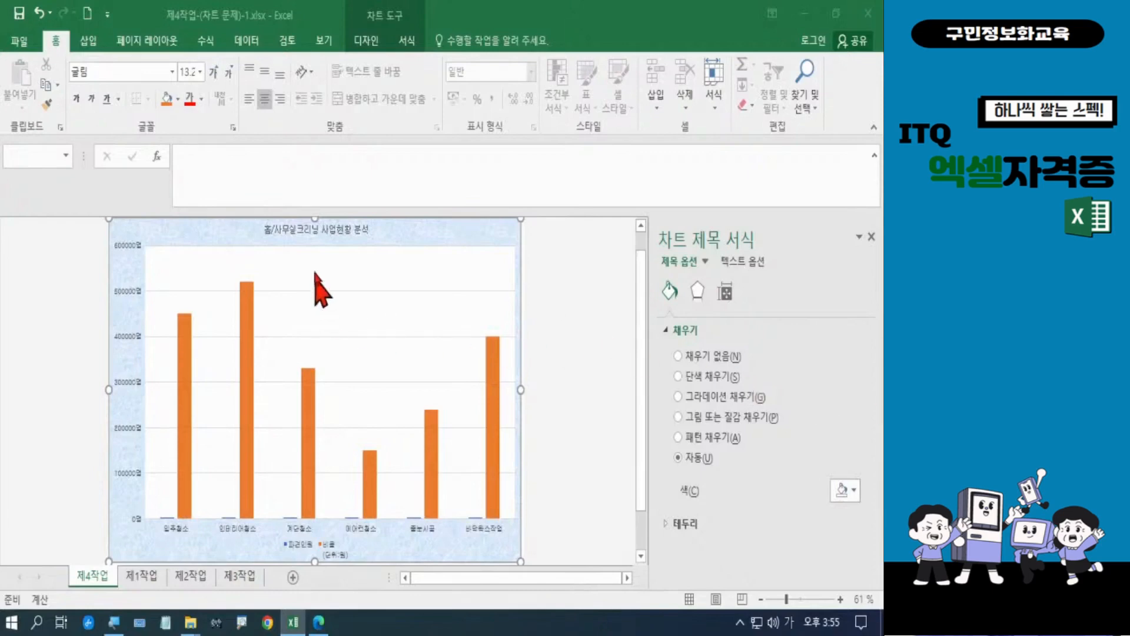
# Format the chart title's text as 20 pt bold
pyautogui.click(316, 232)
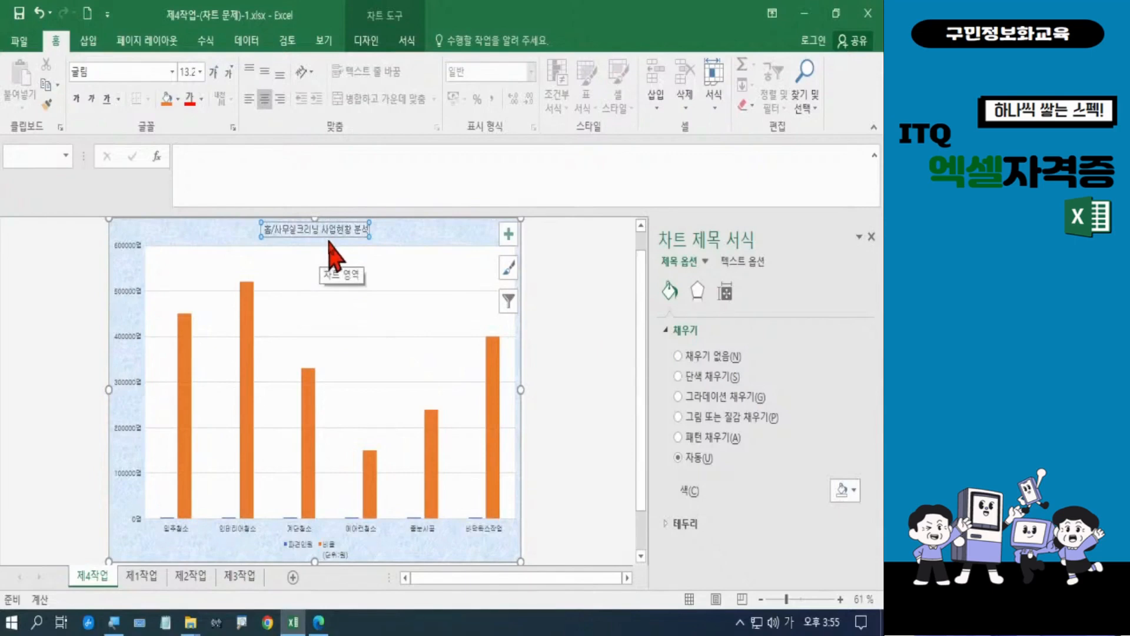
pyautogui.click(187, 71)
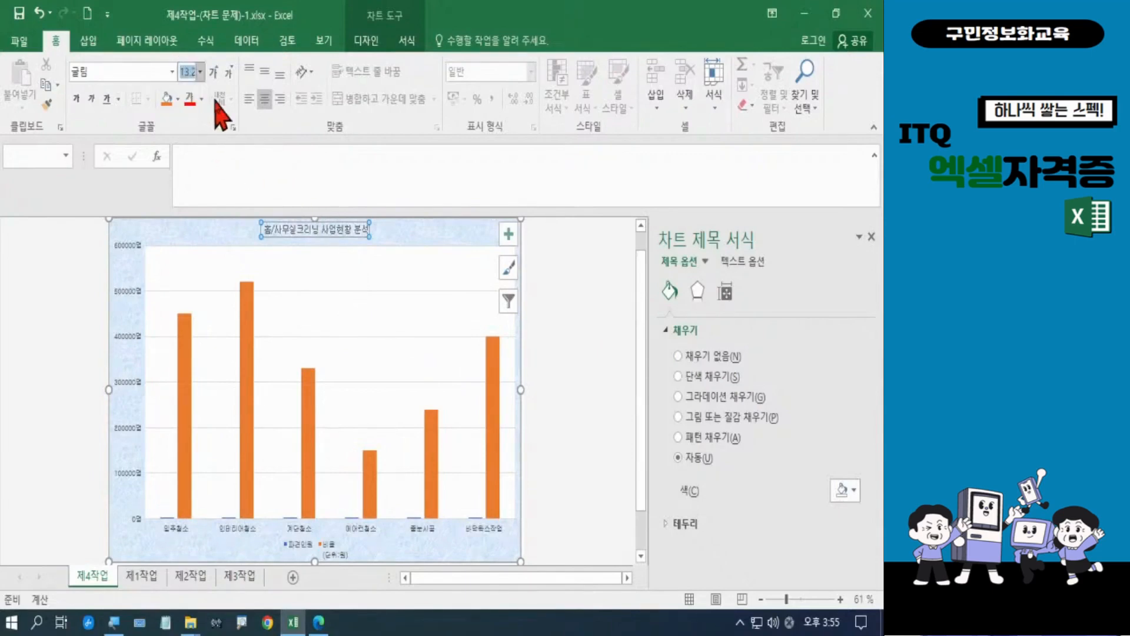
pyautogui.write('20')
pyautogui.press('Return')
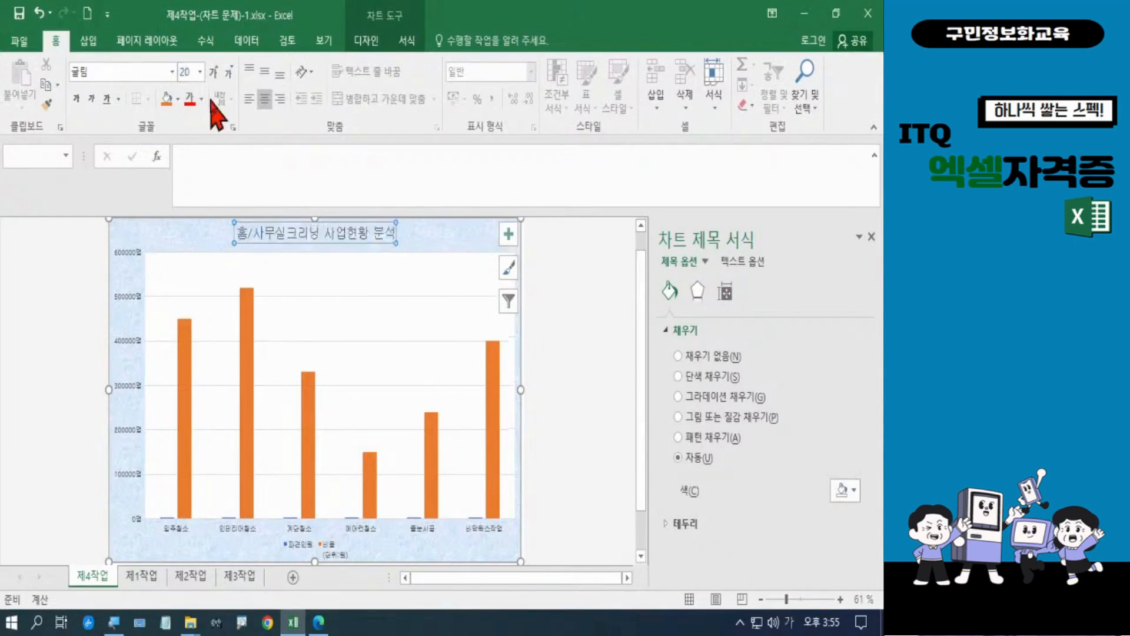
pyautogui.click(76, 98)
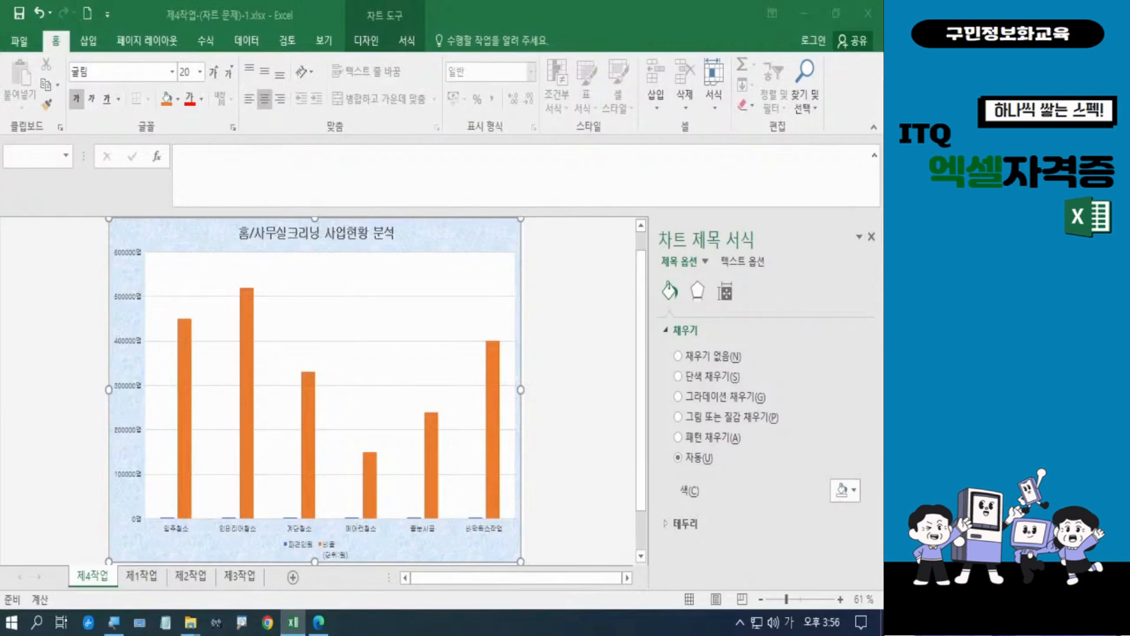
# Give the chart title a solid 흰색, 배경1 (white) fill and a solid black border
pyautogui.click(361, 235)
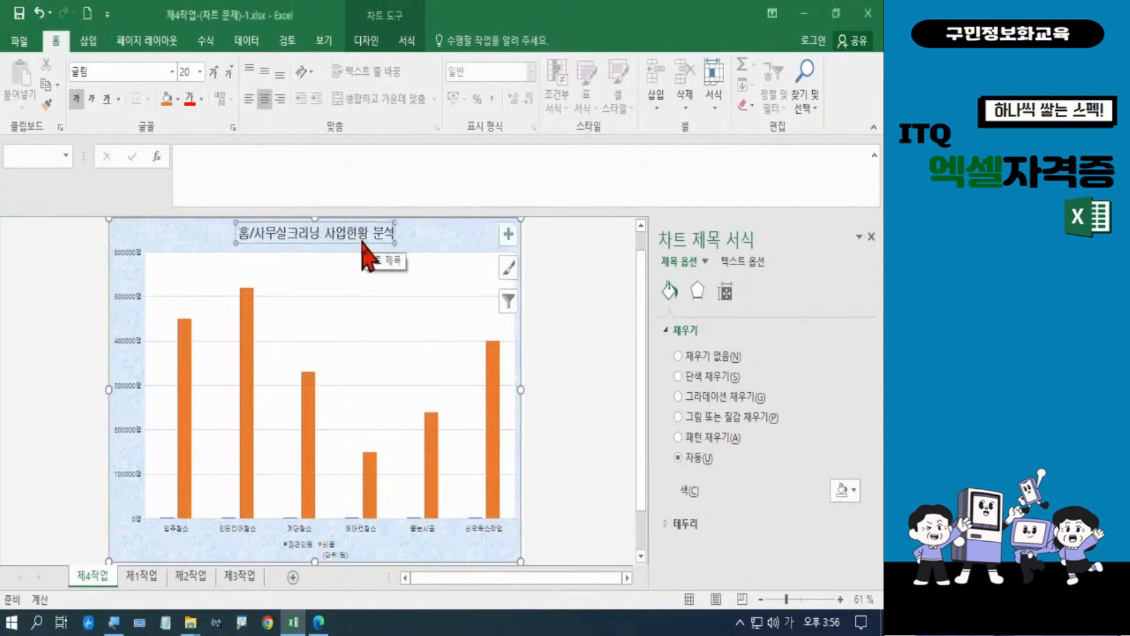
pyautogui.click(710, 379)
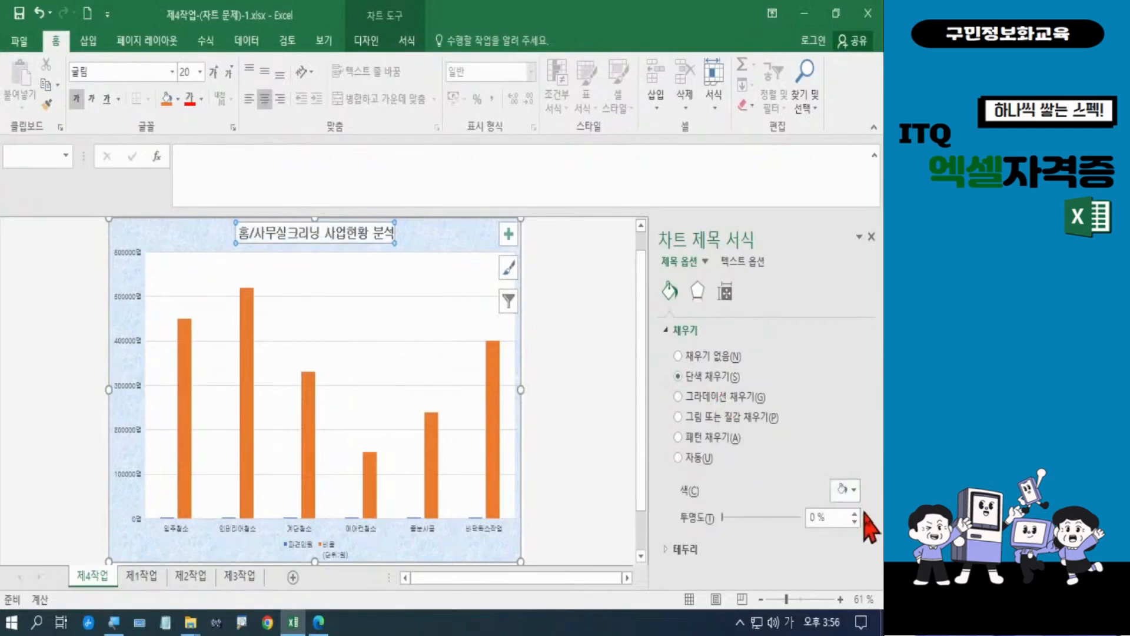
pyautogui.click(853, 498)
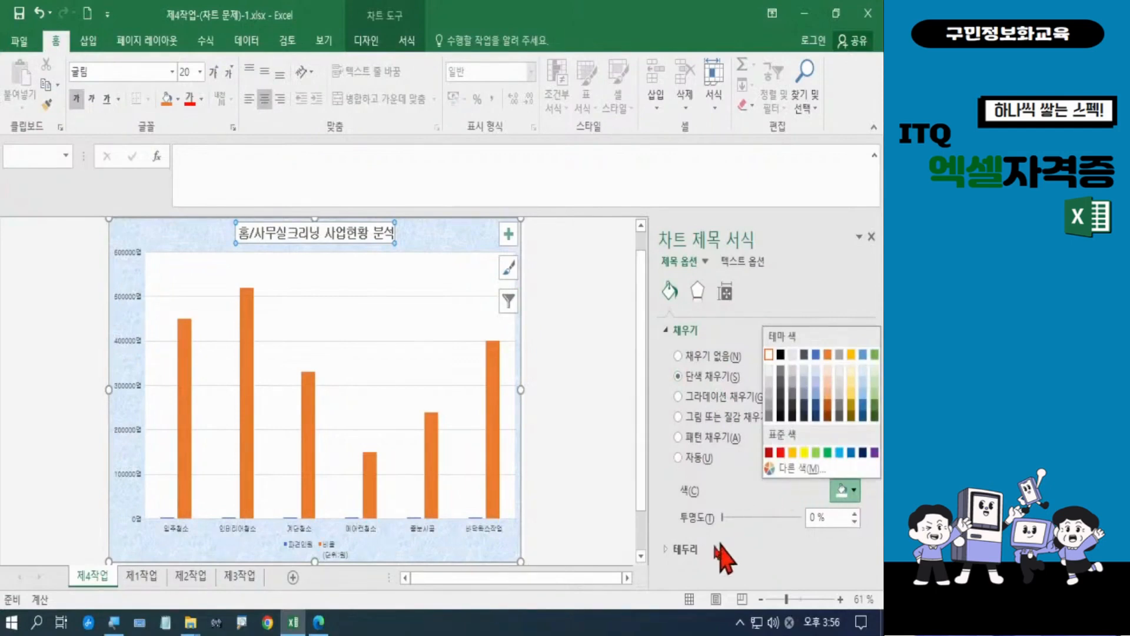
pyautogui.click(689, 552)
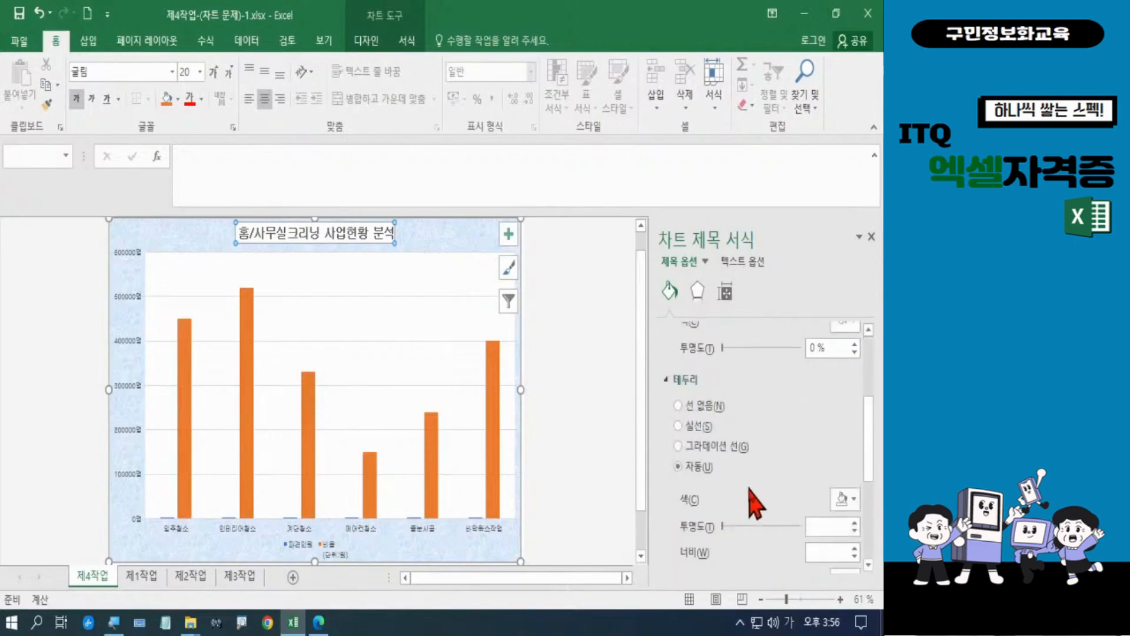
pyautogui.click(693, 427)
pyautogui.click(854, 499)
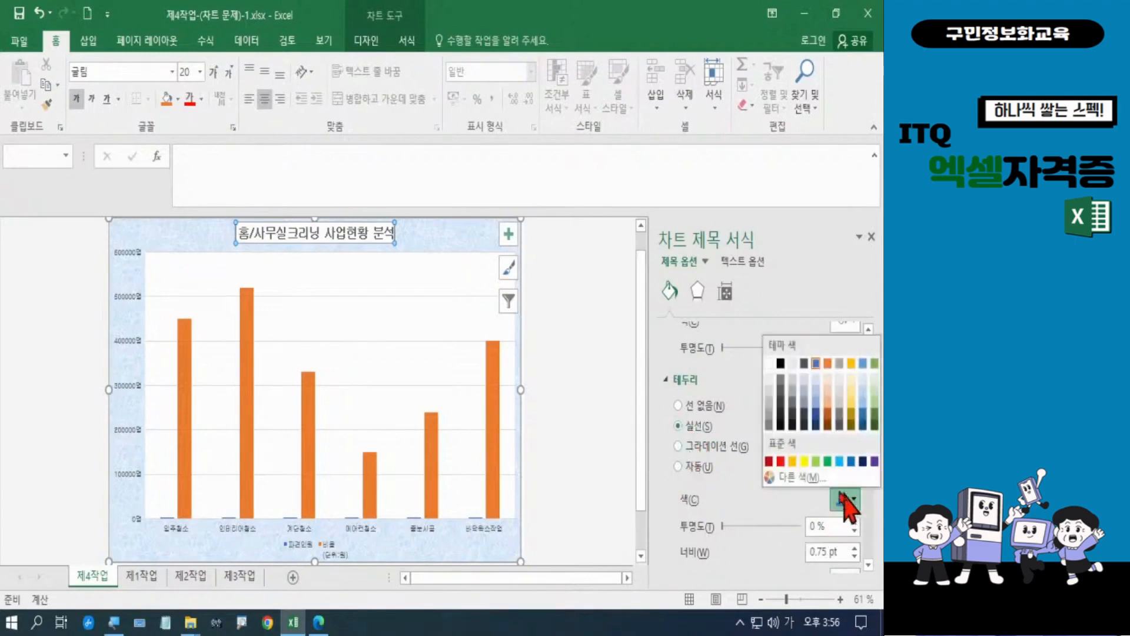
pyautogui.click(781, 363)
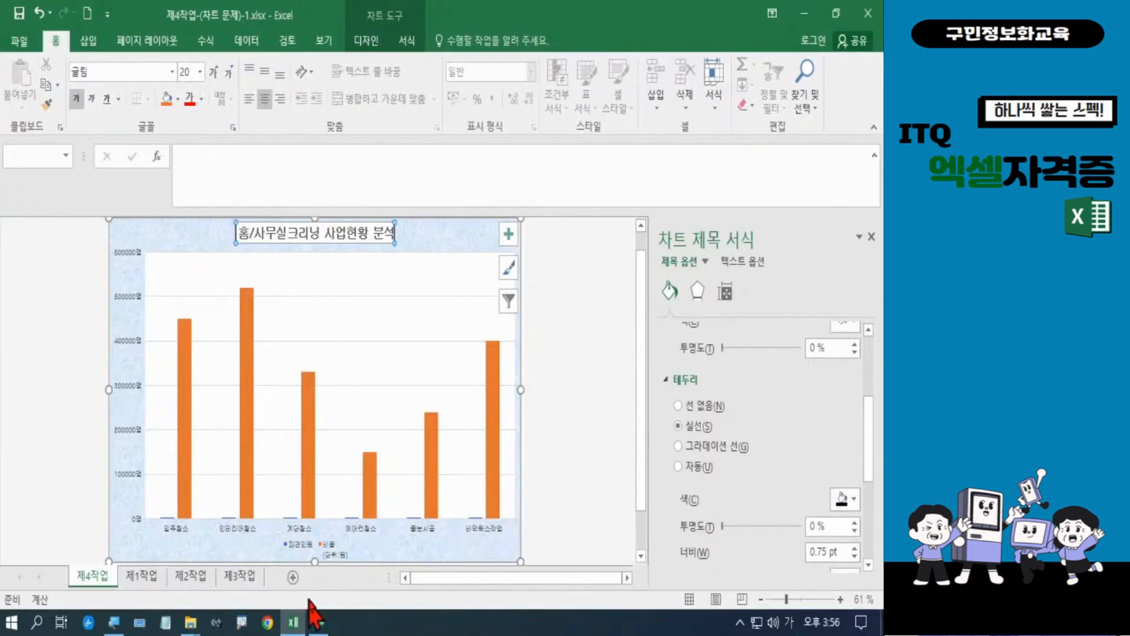
# Switch to the problem PDF in the browser, review item (7) on series, gridline and axis formatting, and return to Excel
pyautogui.click(318, 623)
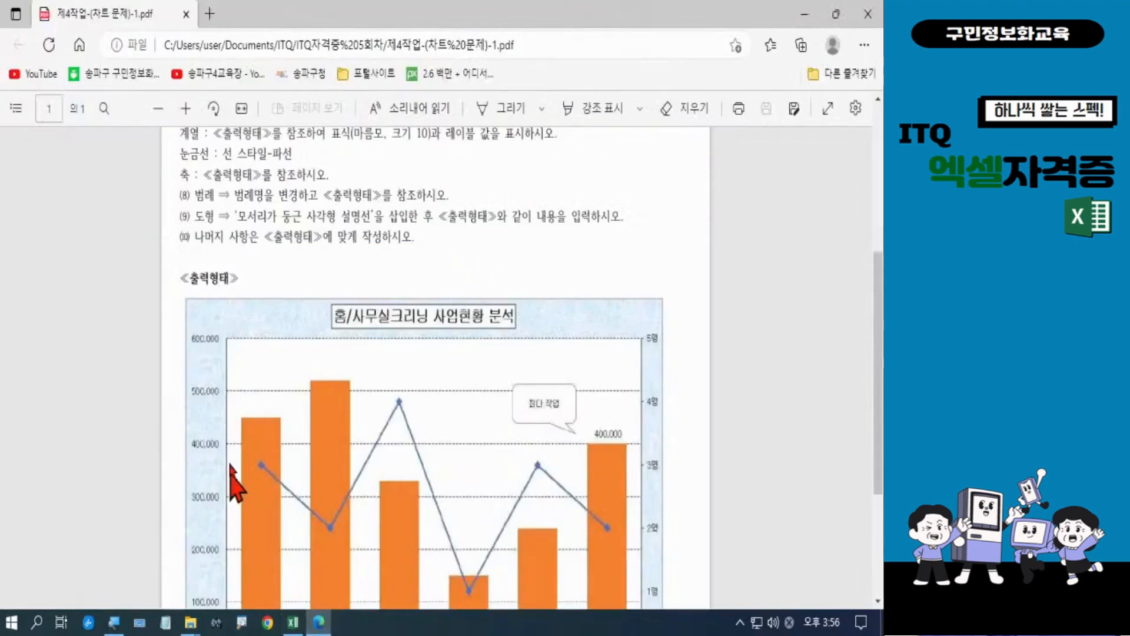
pyautogui.scroll(3, 268, 274)
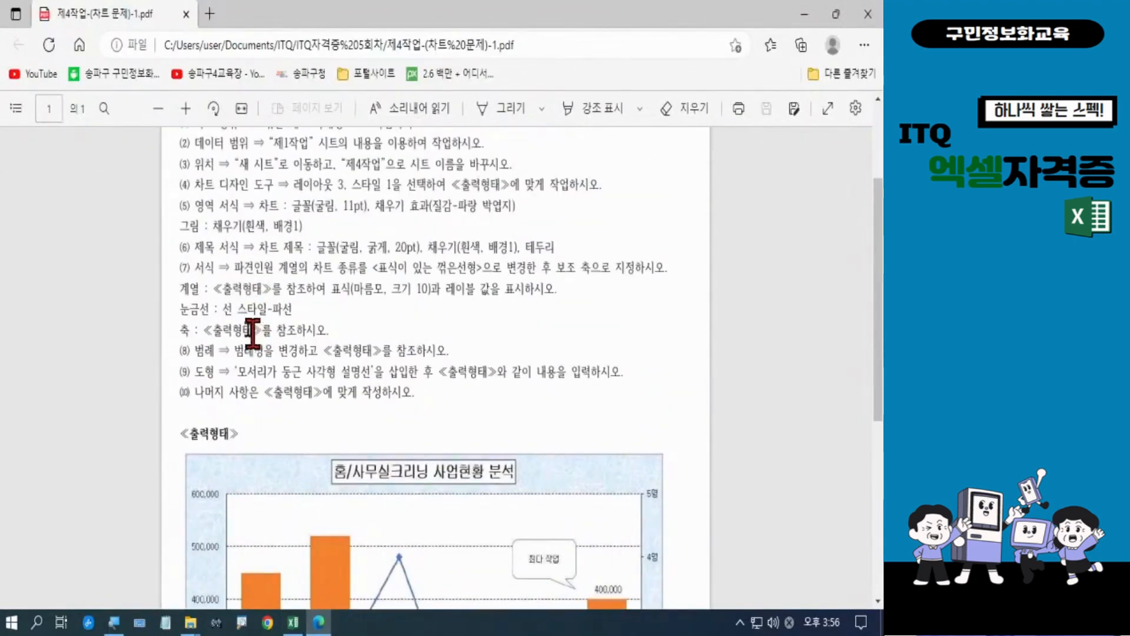
pyautogui.moveTo(176, 271); pyautogui.dragTo(347, 332)
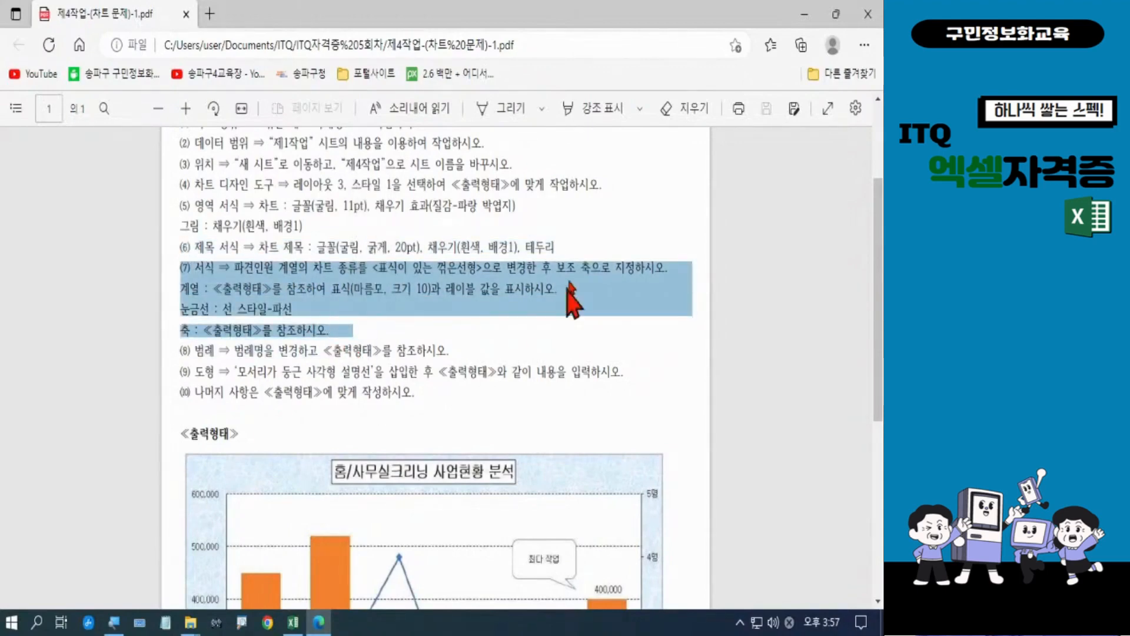
pyautogui.click(560, 353)
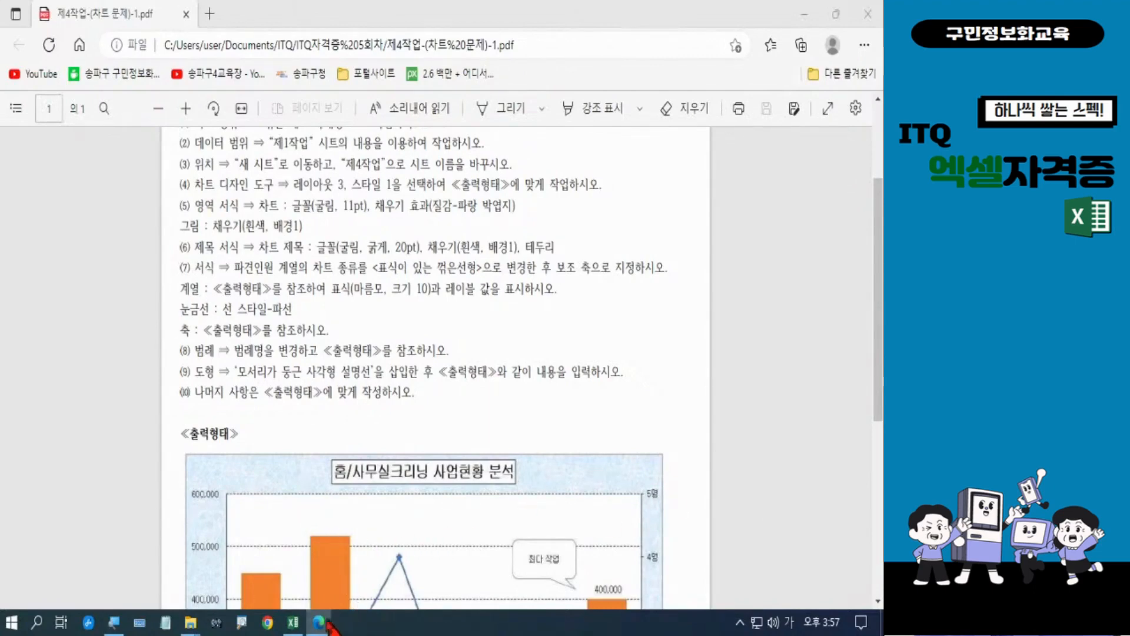
pyautogui.click(293, 622)
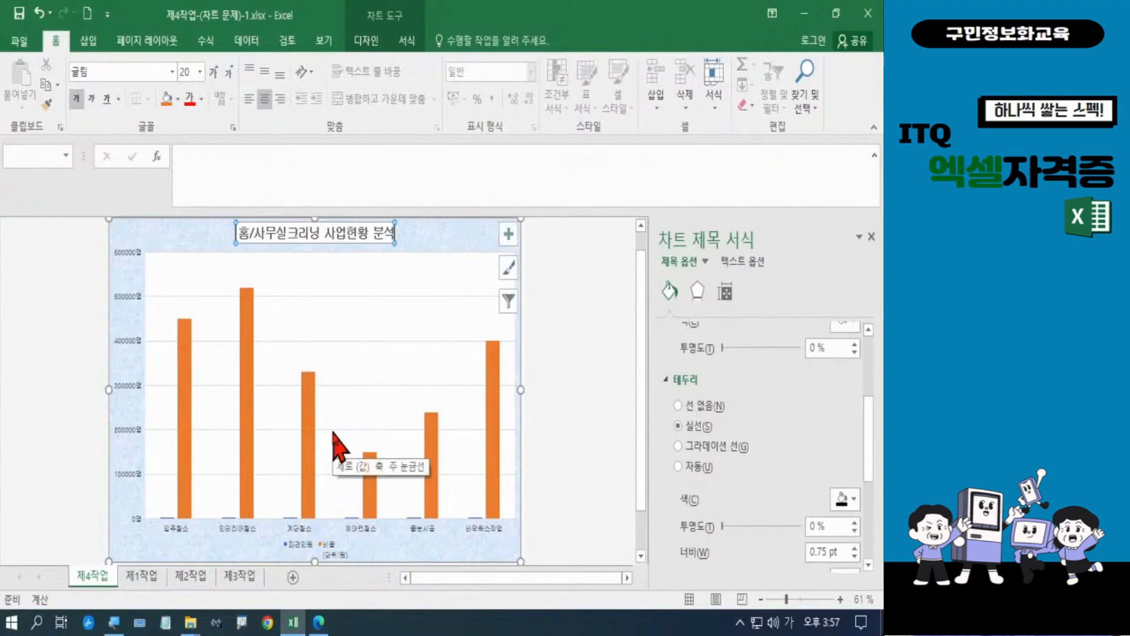
# Select the whole chart and change its chart type to 콤보 (combo)
pyautogui.click(430, 238)
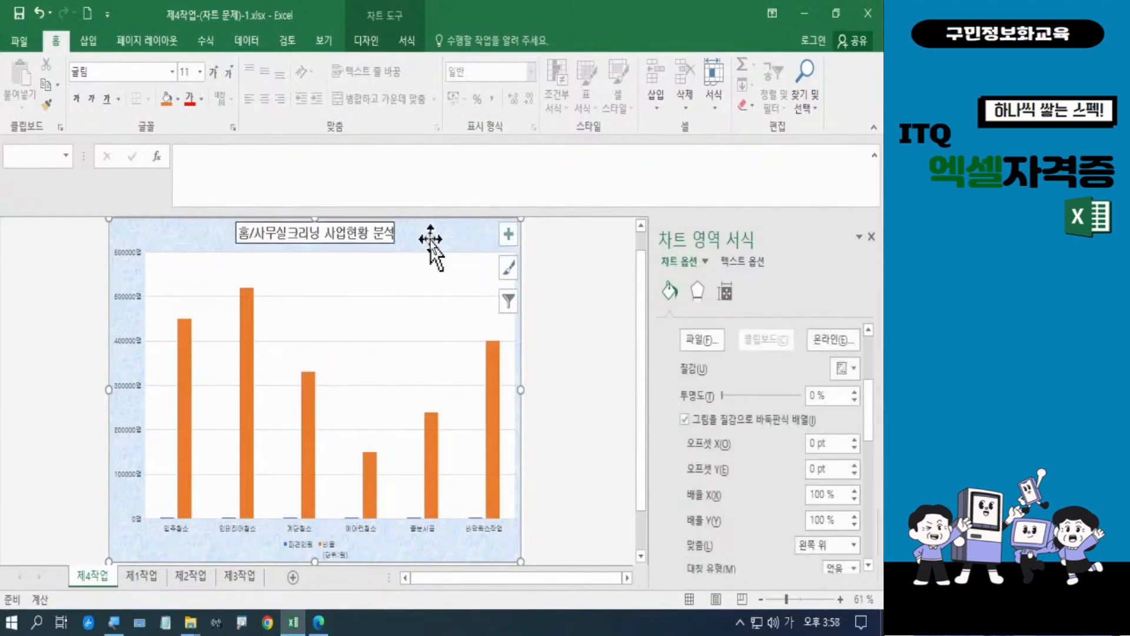
pyautogui.press('ctrl')
pyautogui.press('ctrl')
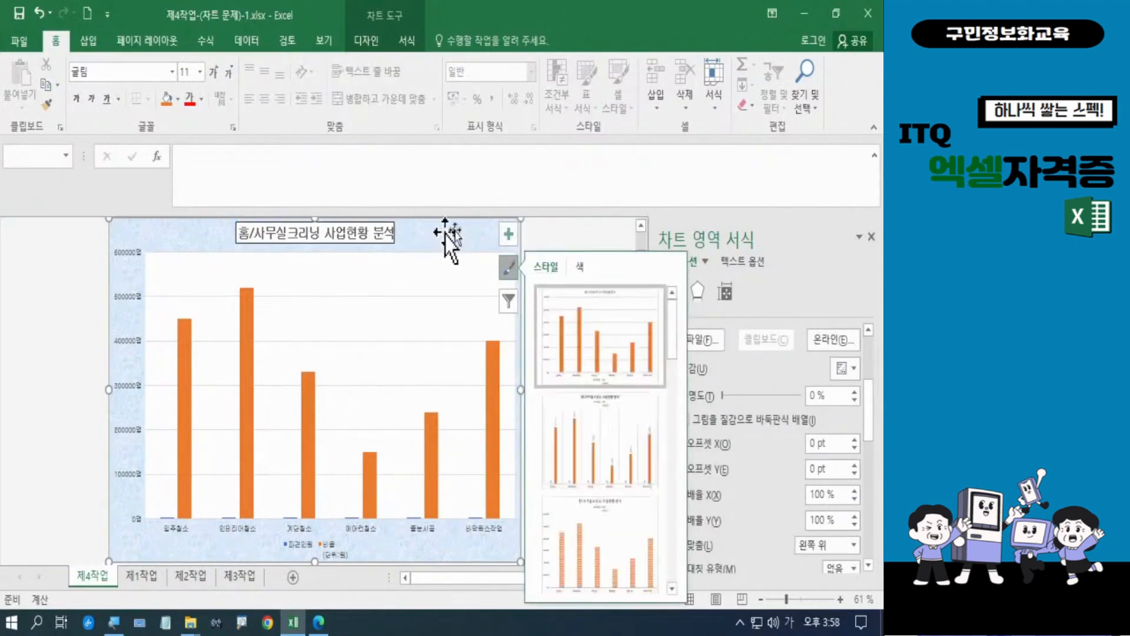
pyautogui.click(568, 223)
pyautogui.click(478, 236)
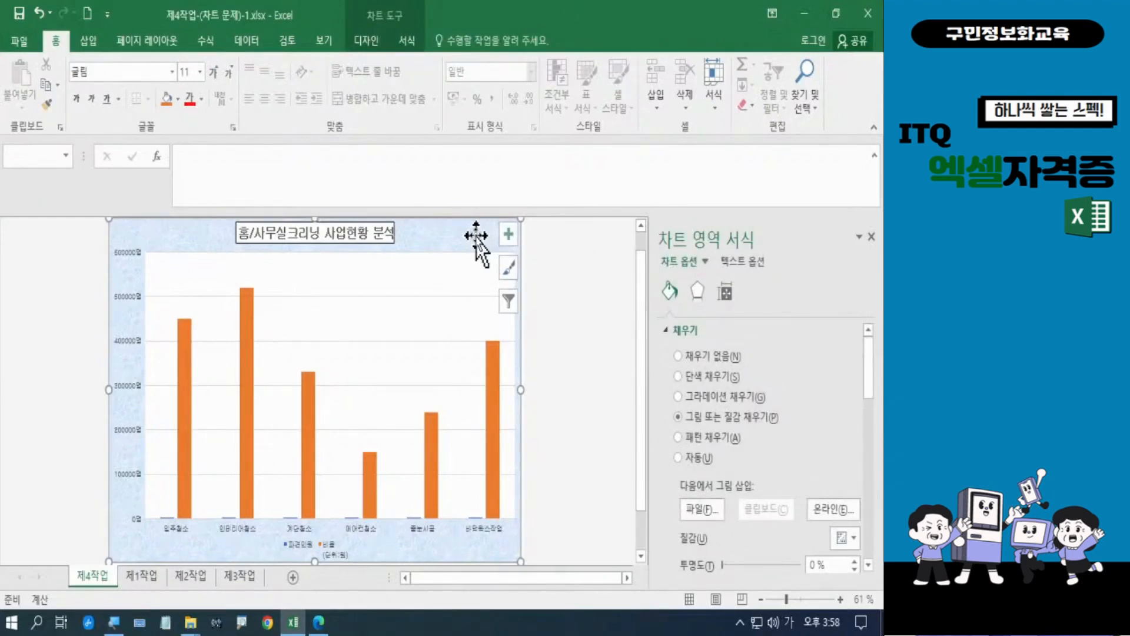
pyautogui.click(375, 42)
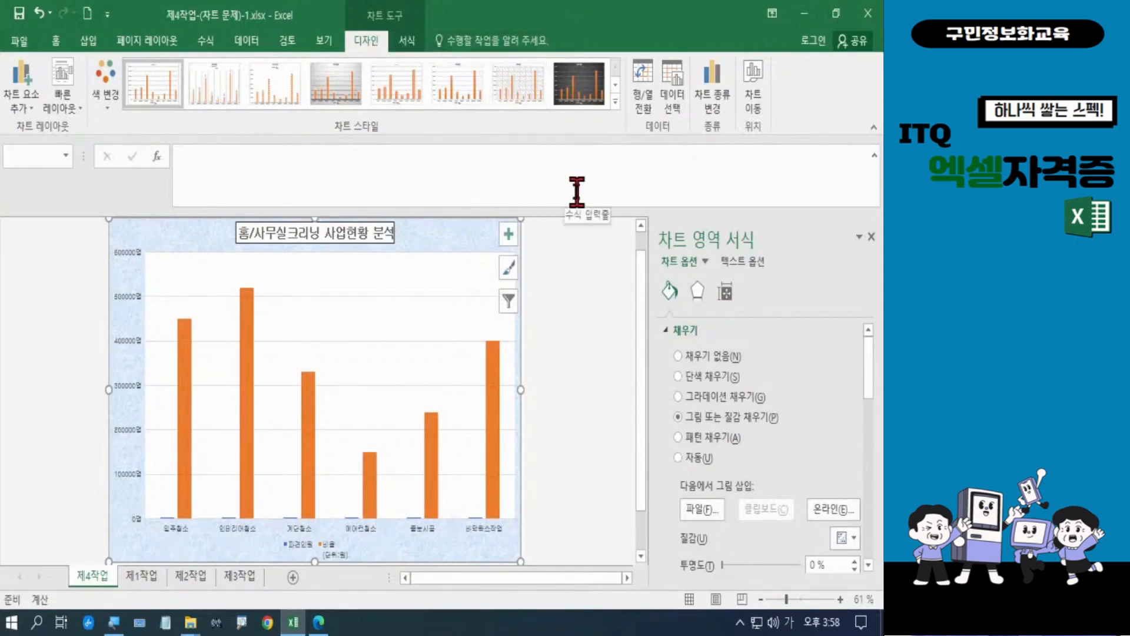
pyautogui.moveTo(684, 46); pyautogui.dragTo(734, 126)
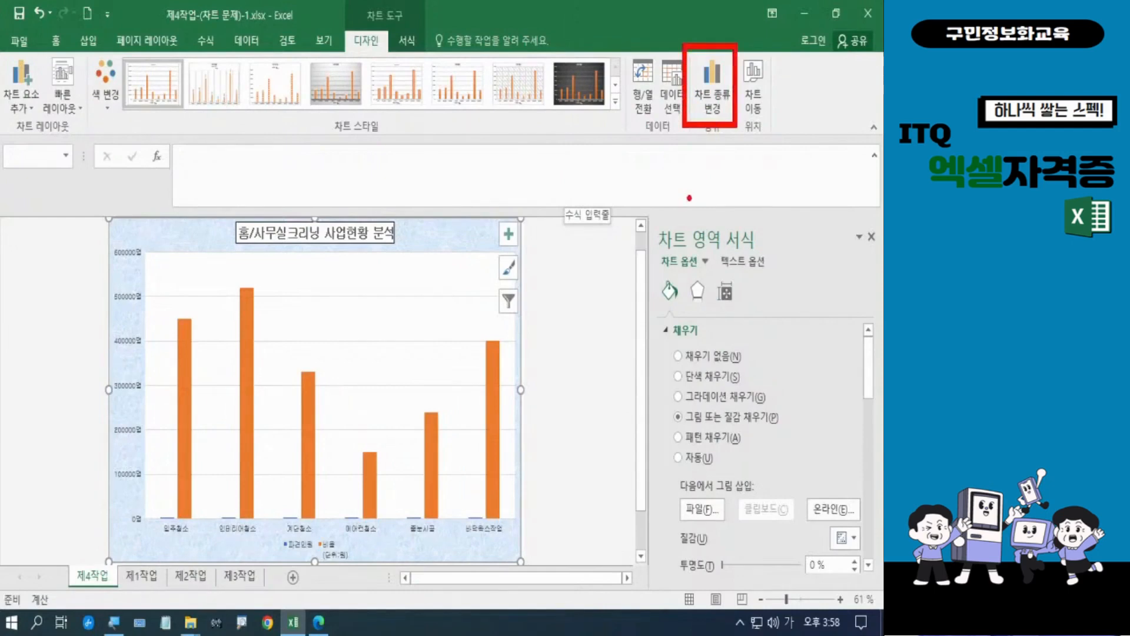
pyautogui.press('Escape')
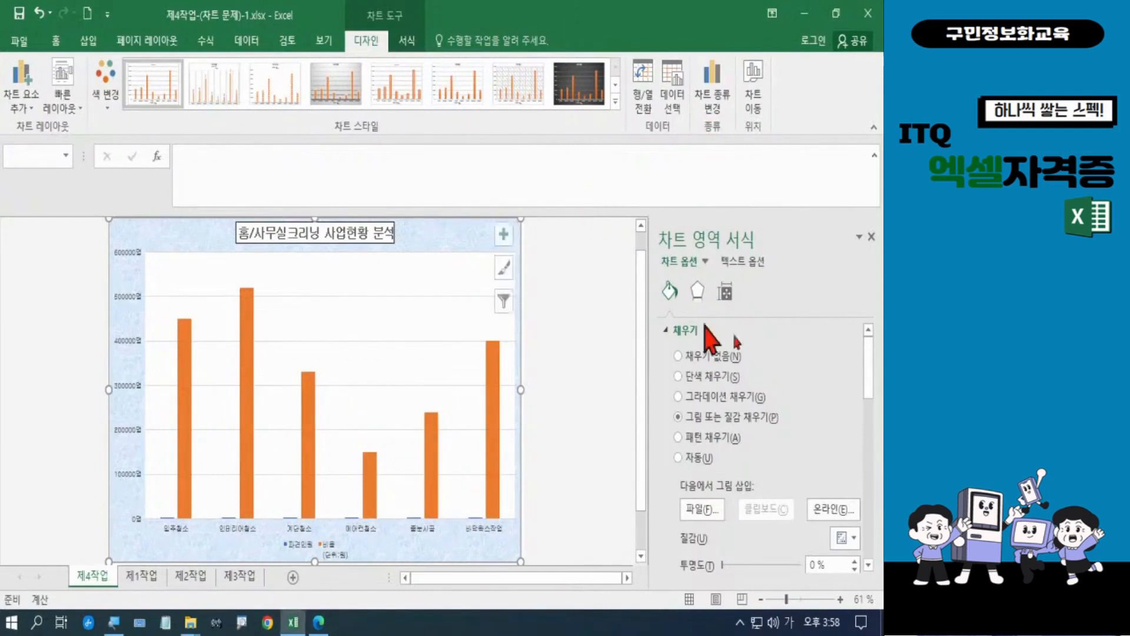
pyautogui.click(712, 86)
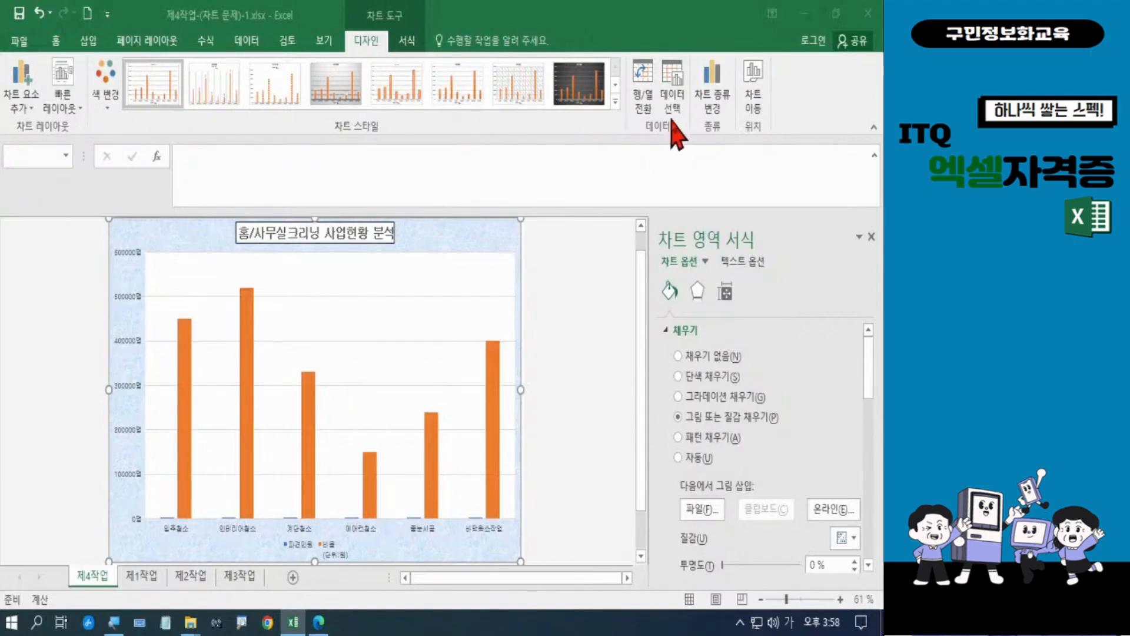
pyautogui.click(704, 108)
pyautogui.click(704, 108)
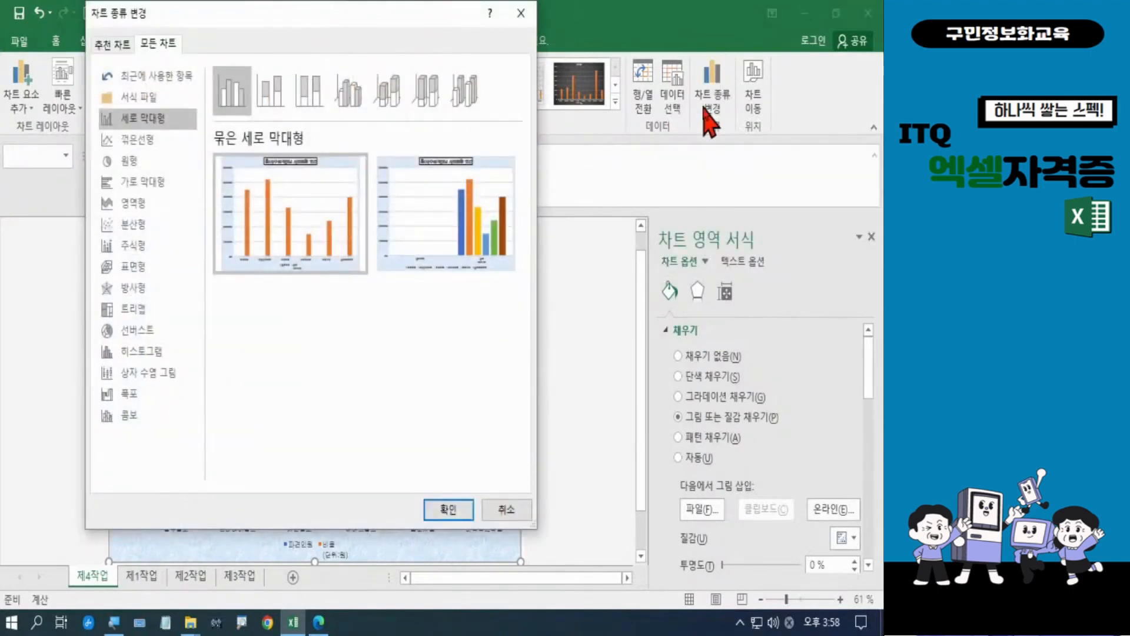
pyautogui.click(143, 429)
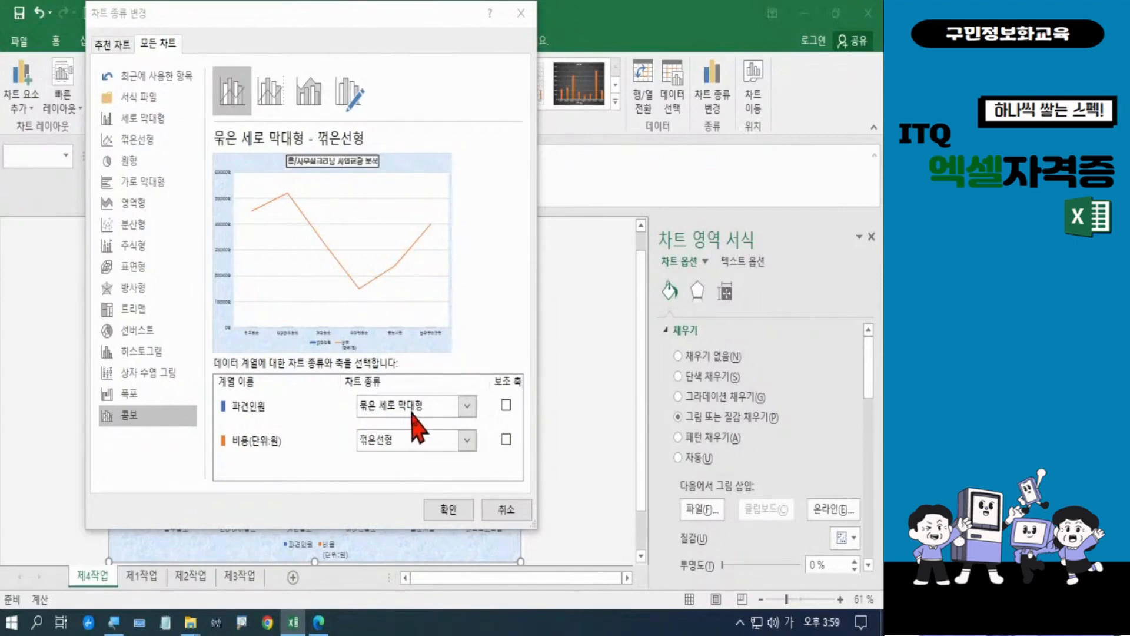
# Set the 파견인원 series to 표식이 있는 꺾은선형 on the secondary axis and the 비용(단위:원) series to 묶은 세로 막대형
pyautogui.click(467, 406)
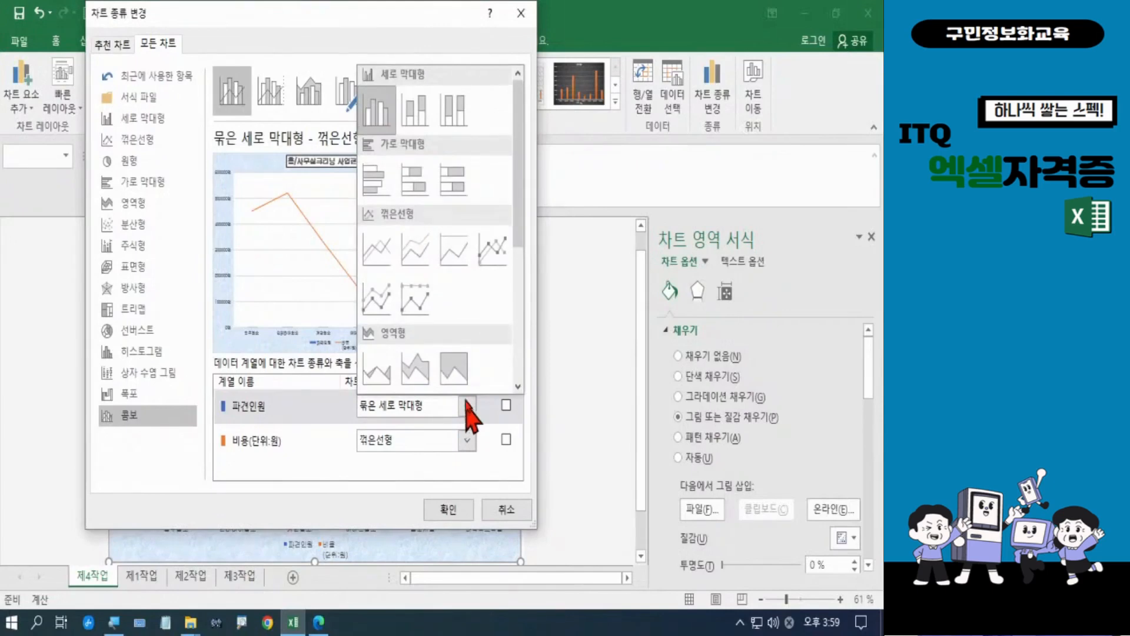
pyautogui.click(496, 270)
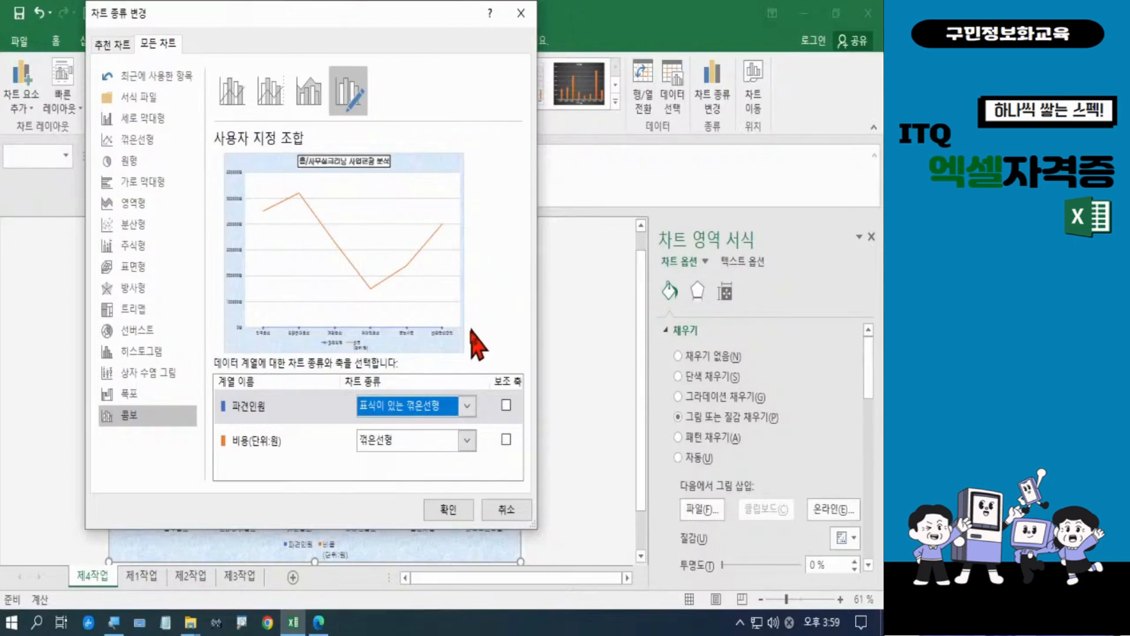
pyautogui.click(466, 440)
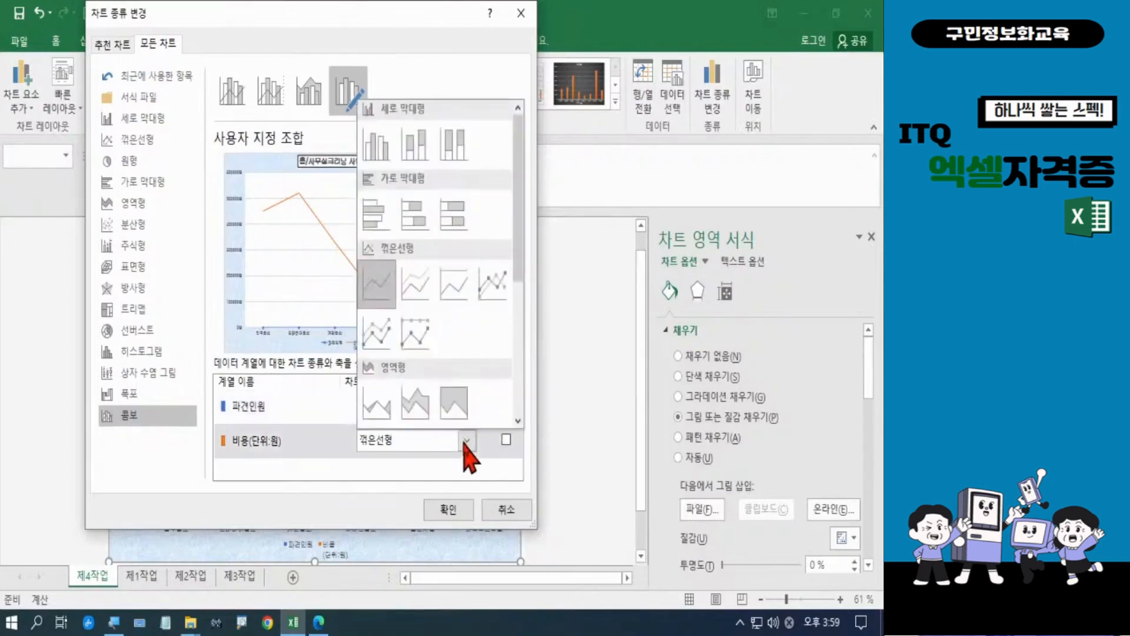
pyautogui.click(377, 145)
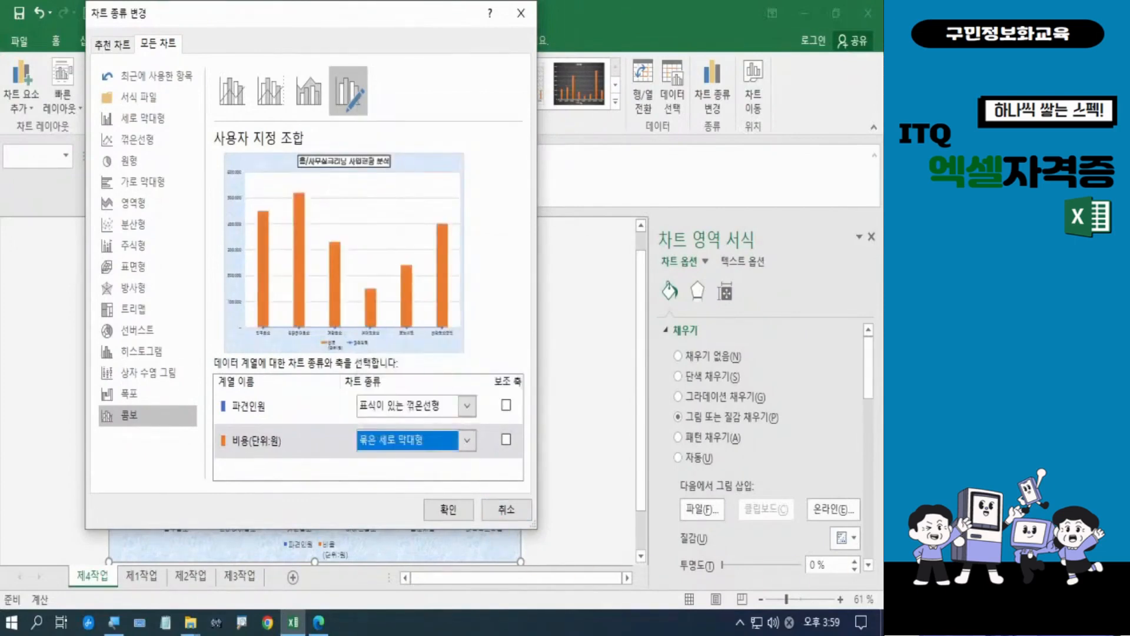
pyautogui.hotkey('ctrl', '2')
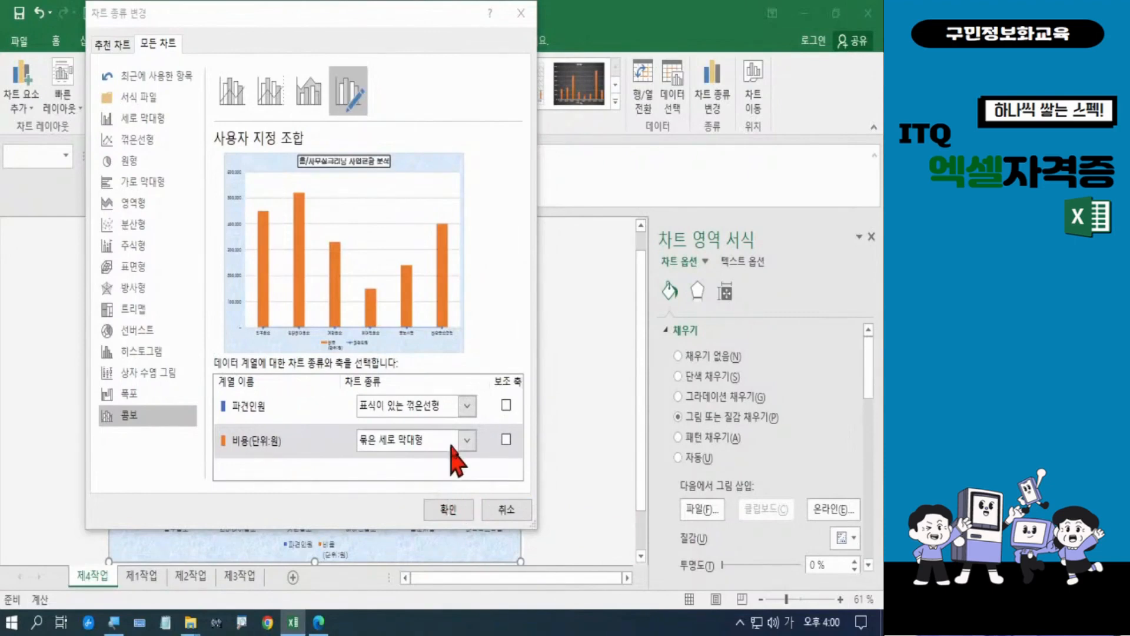
pyautogui.click(506, 405)
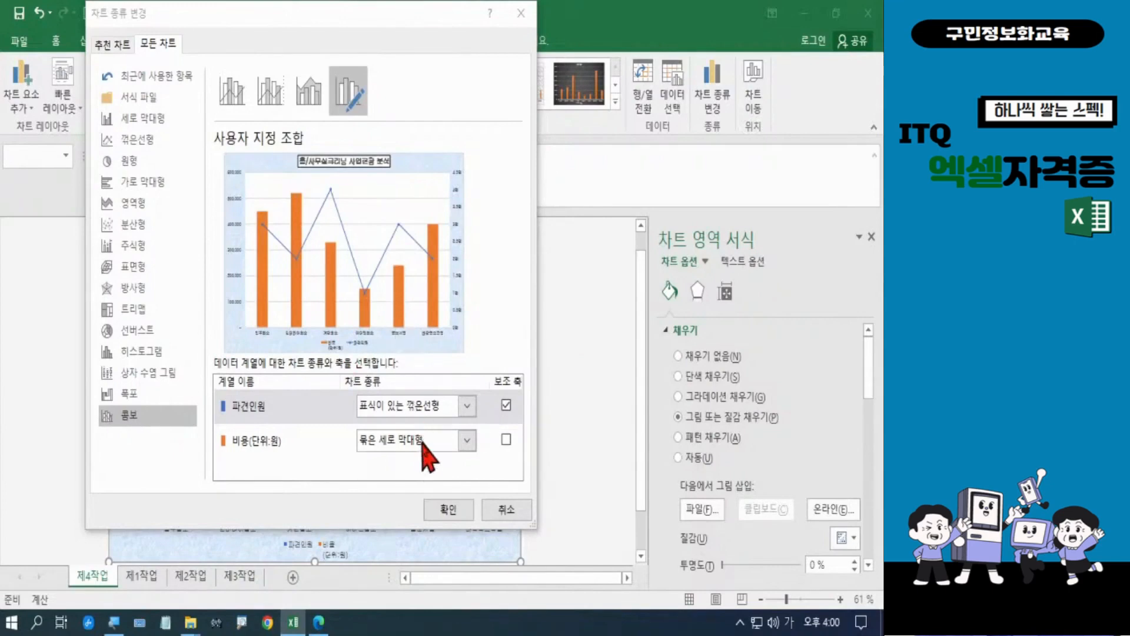
pyautogui.click(440, 511)
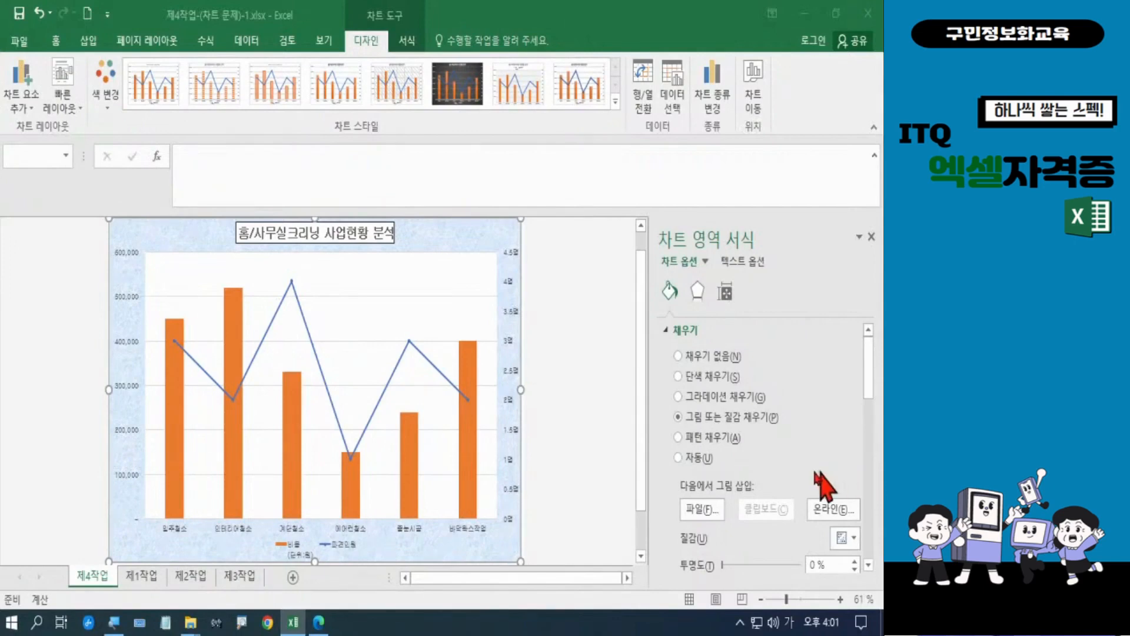
# Change the 파견인원 line series' markers to the built-in (기본 제공) diamond shape
pyautogui.click(395, 370)
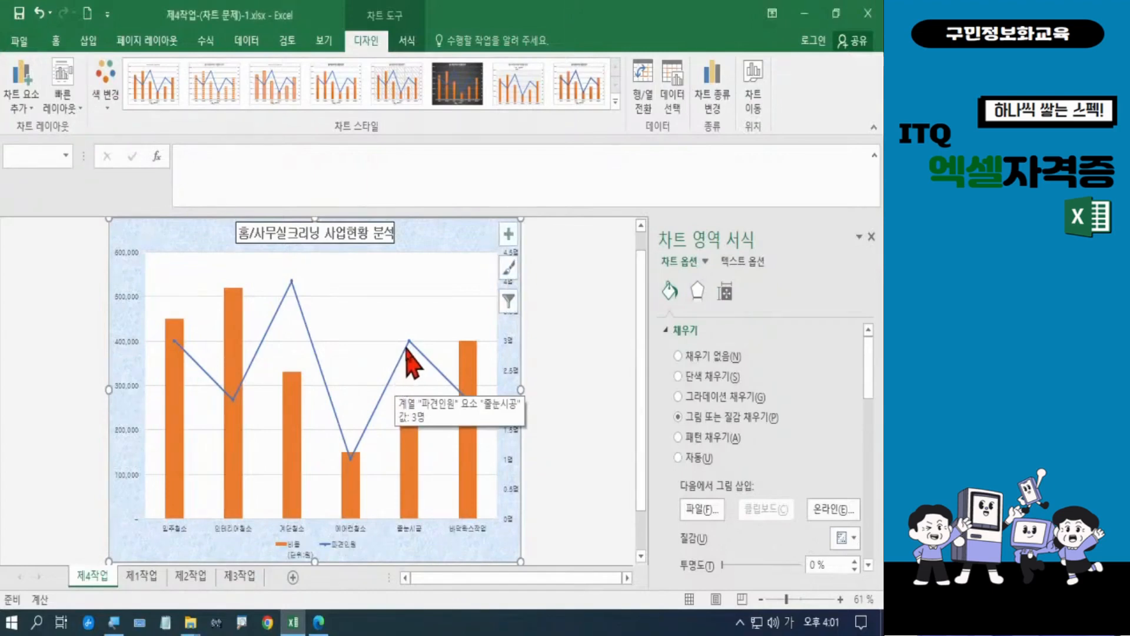
pyautogui.click(407, 350)
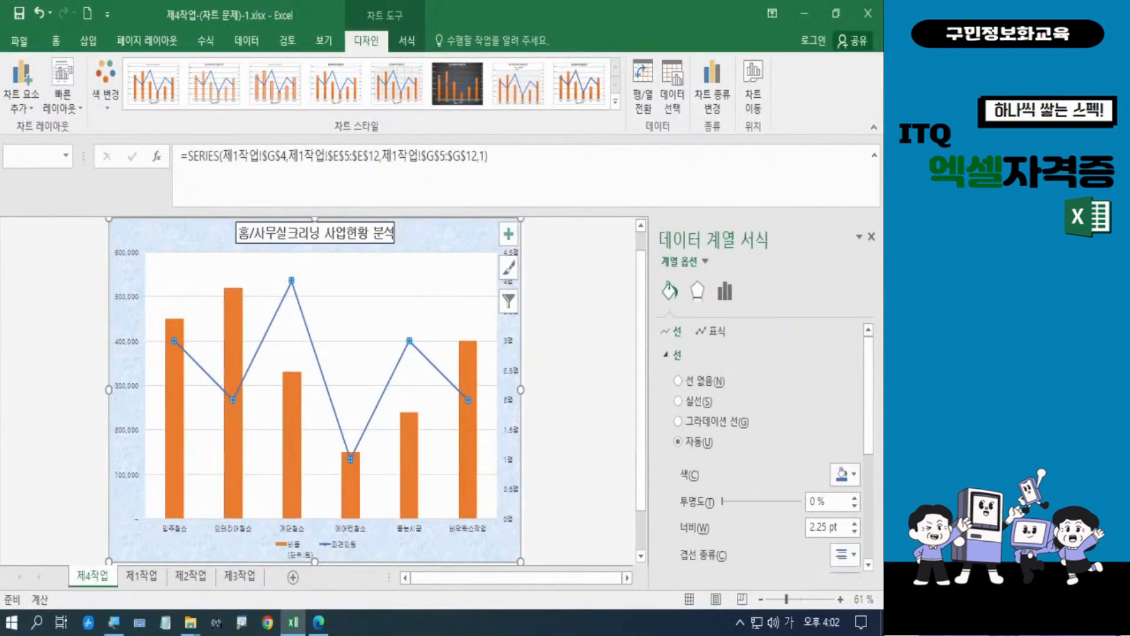
pyautogui.hotkey('ctrl', '1')
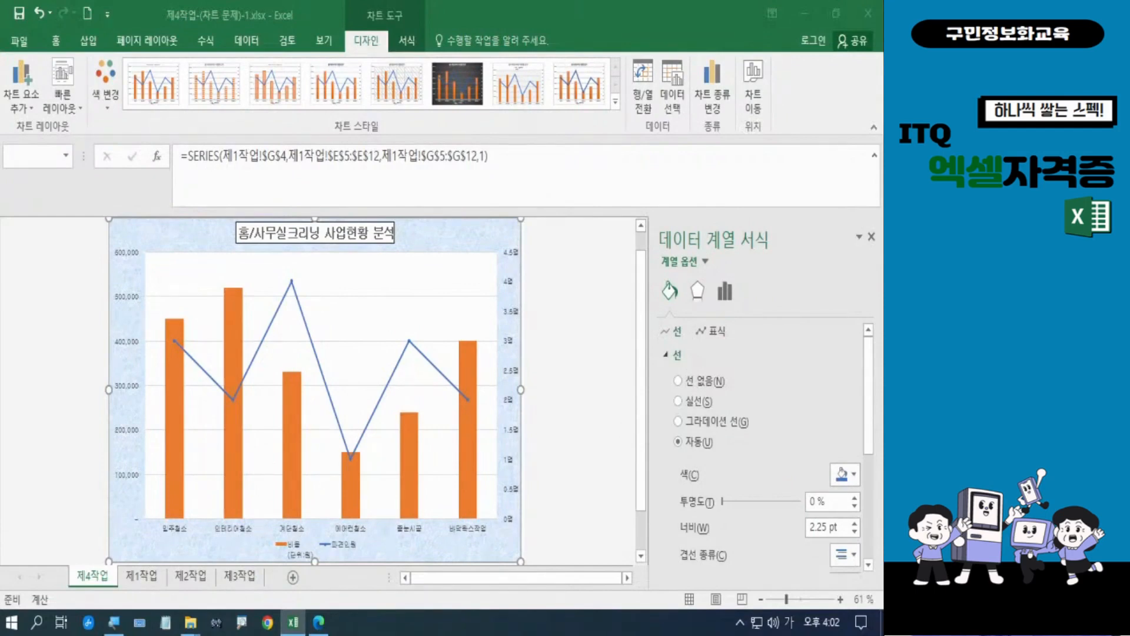
pyautogui.click(712, 334)
pyautogui.click(713, 333)
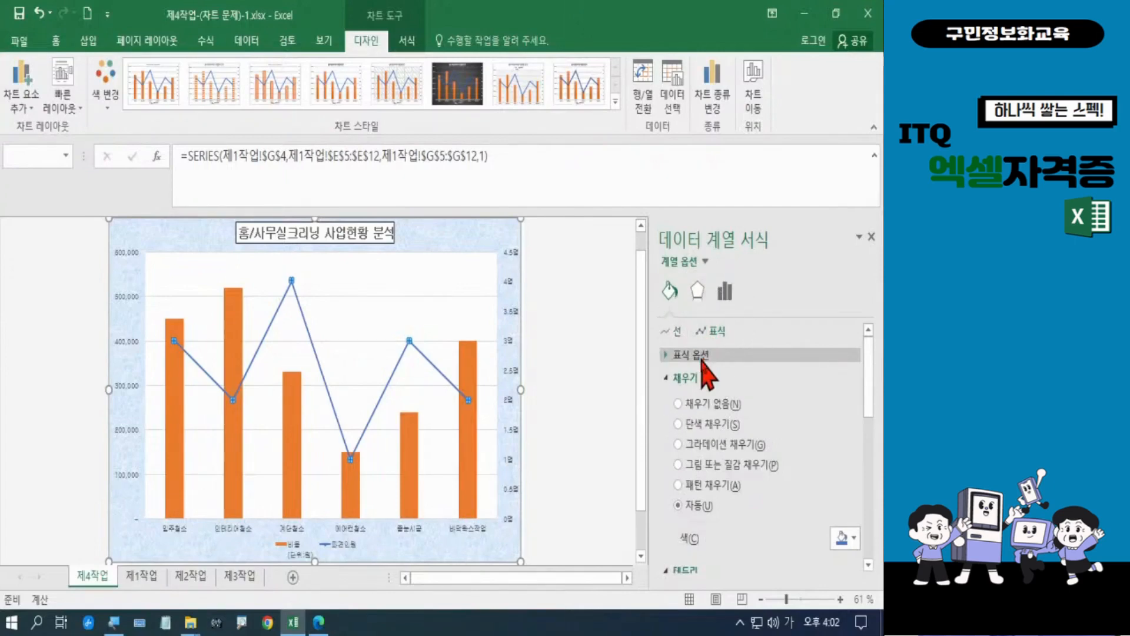
pyautogui.click(702, 359)
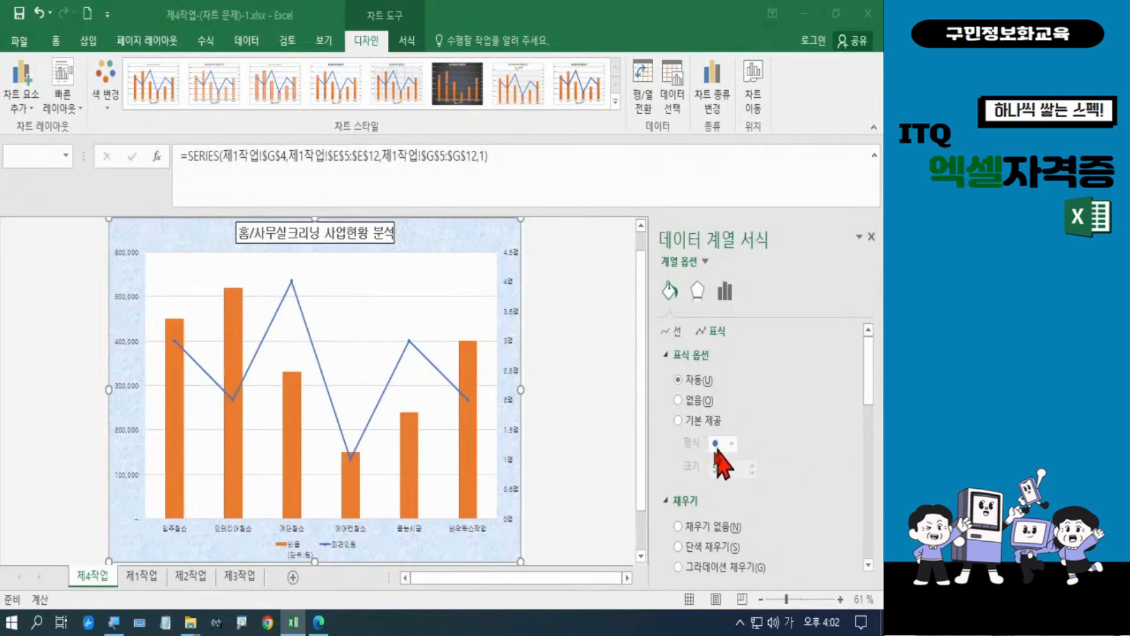
pyautogui.click(693, 419)
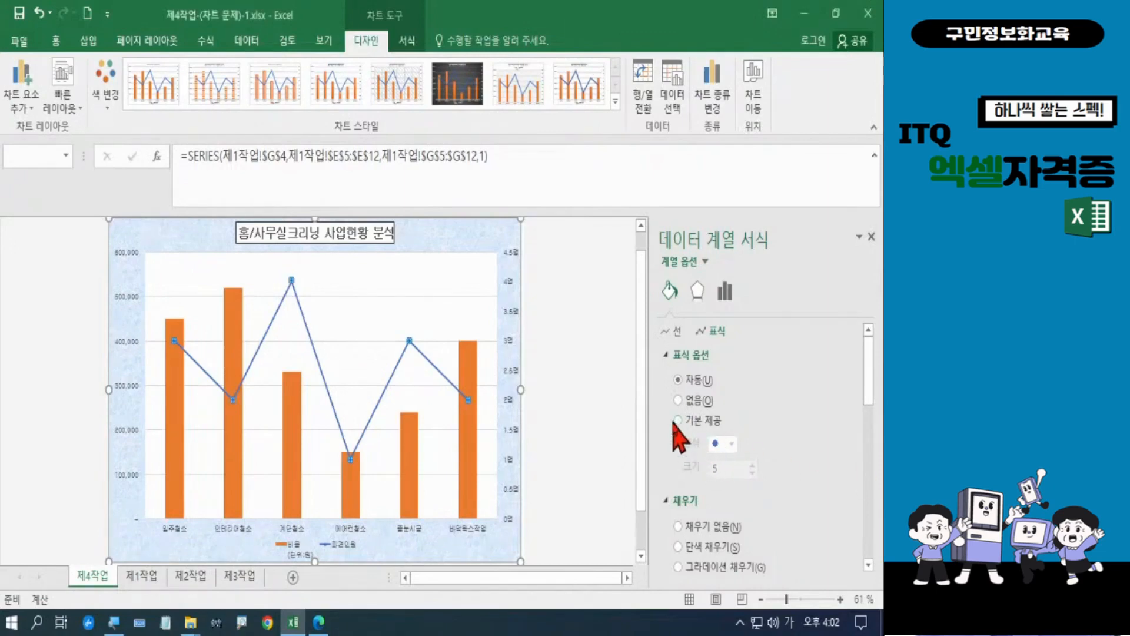
pyautogui.click(680, 420)
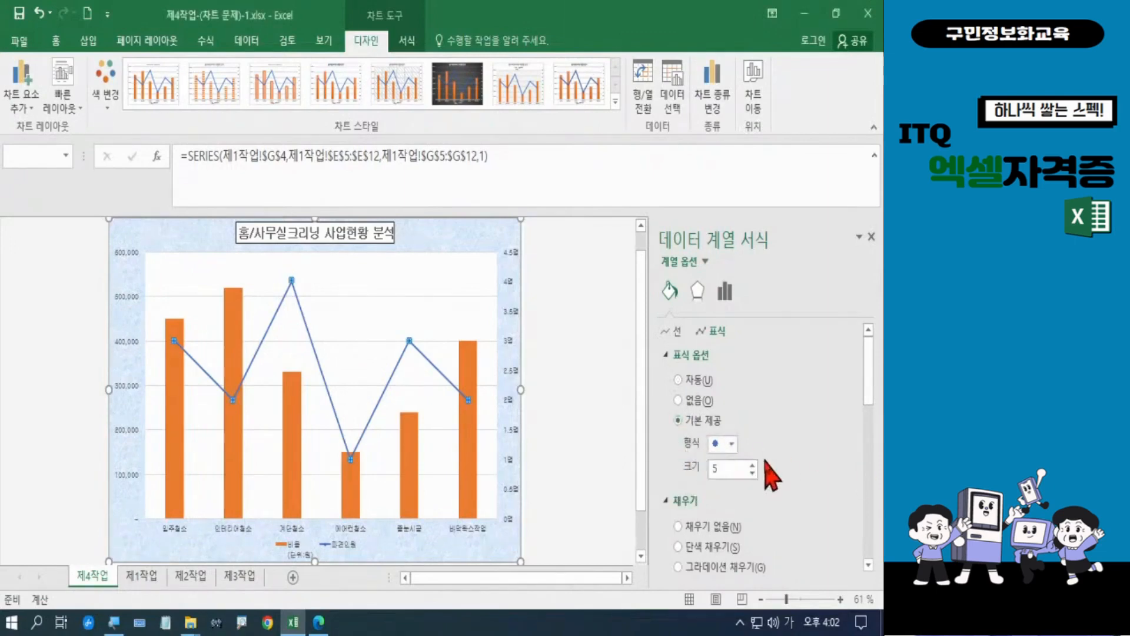
pyautogui.click(733, 445)
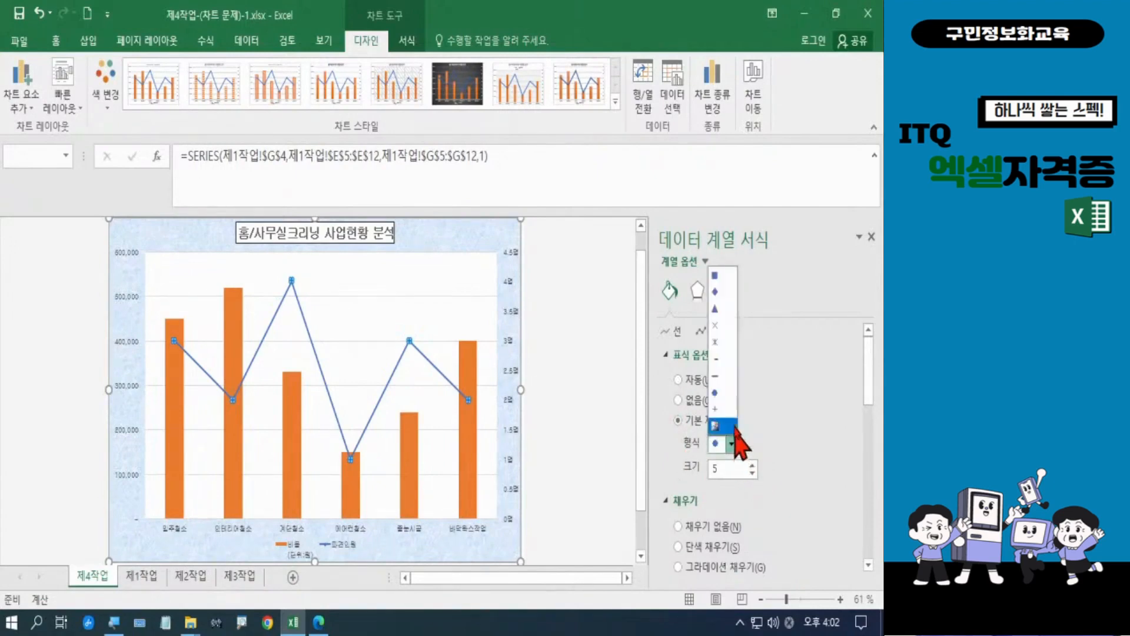
pyautogui.click(728, 295)
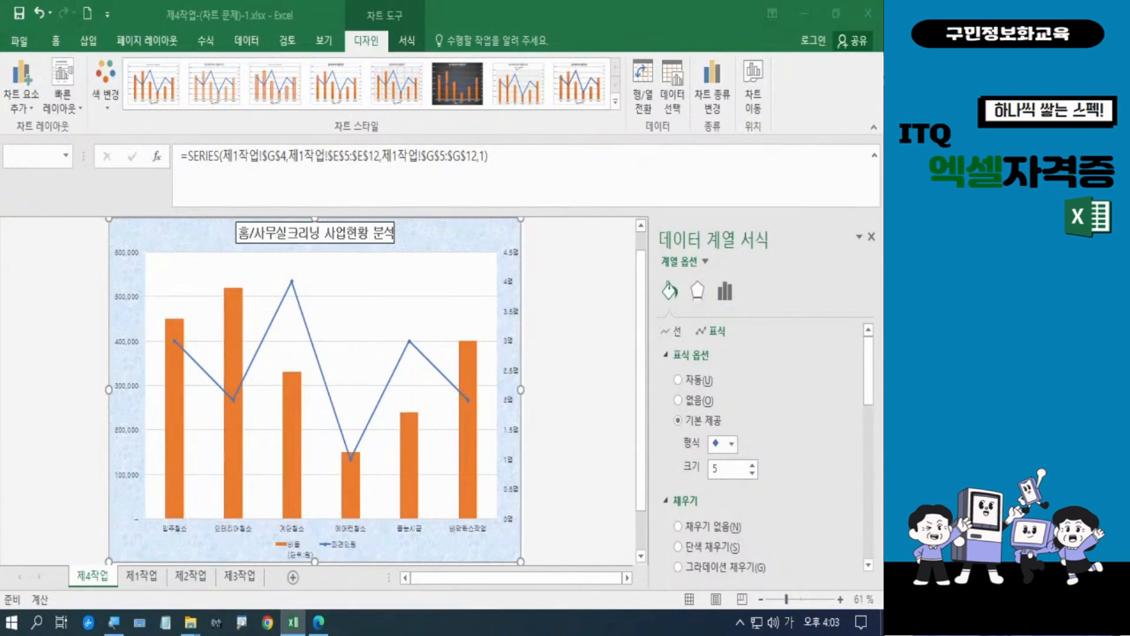
# Set the 파견인원 series' marker size to 10
pyautogui.click(724, 468)
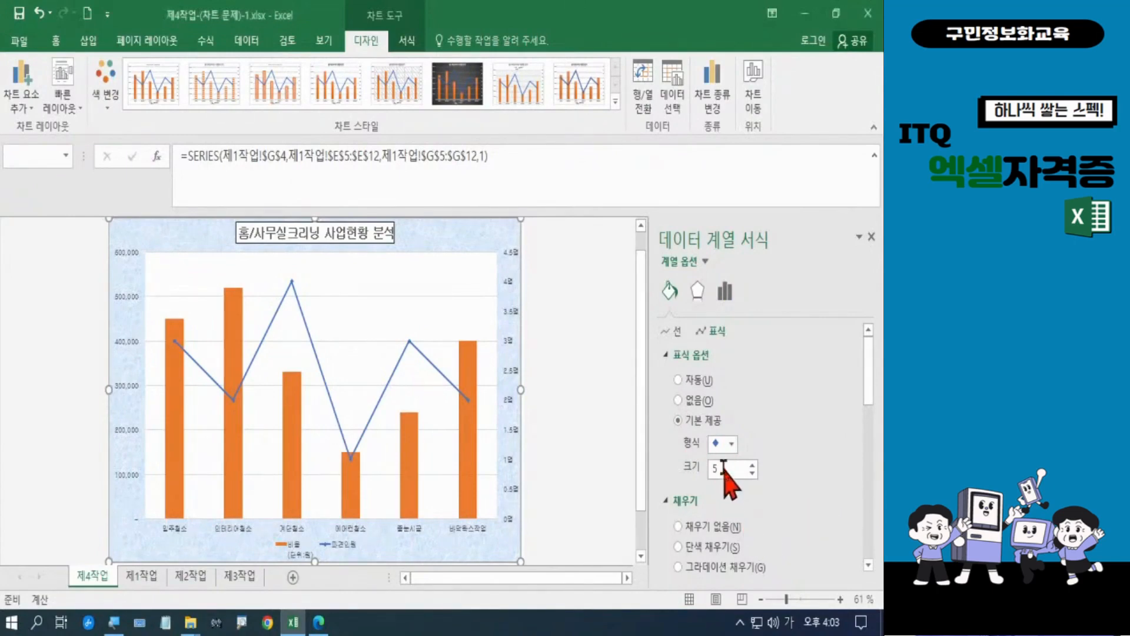
pyautogui.press('BackSpace')
pyautogui.write('10')
pyautogui.press('Return')
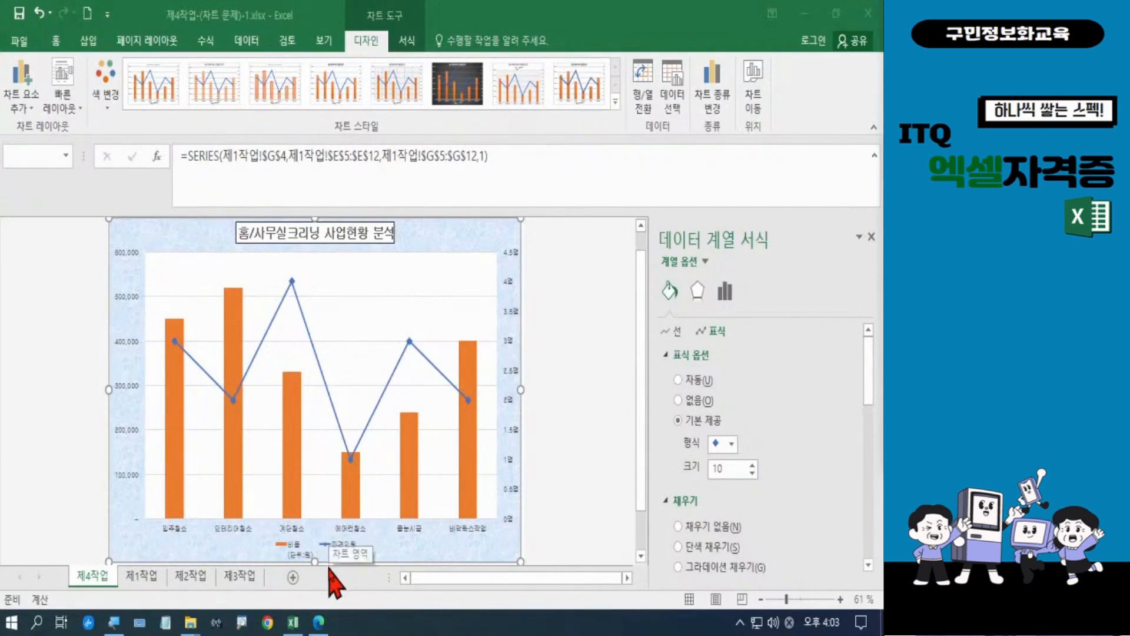
# Switch to the problem PDF in the browser and examine the data label on the 바닥왁스작업 column in the sample chart
pyautogui.click(322, 628)
pyautogui.scroll(-4, 530, 424)
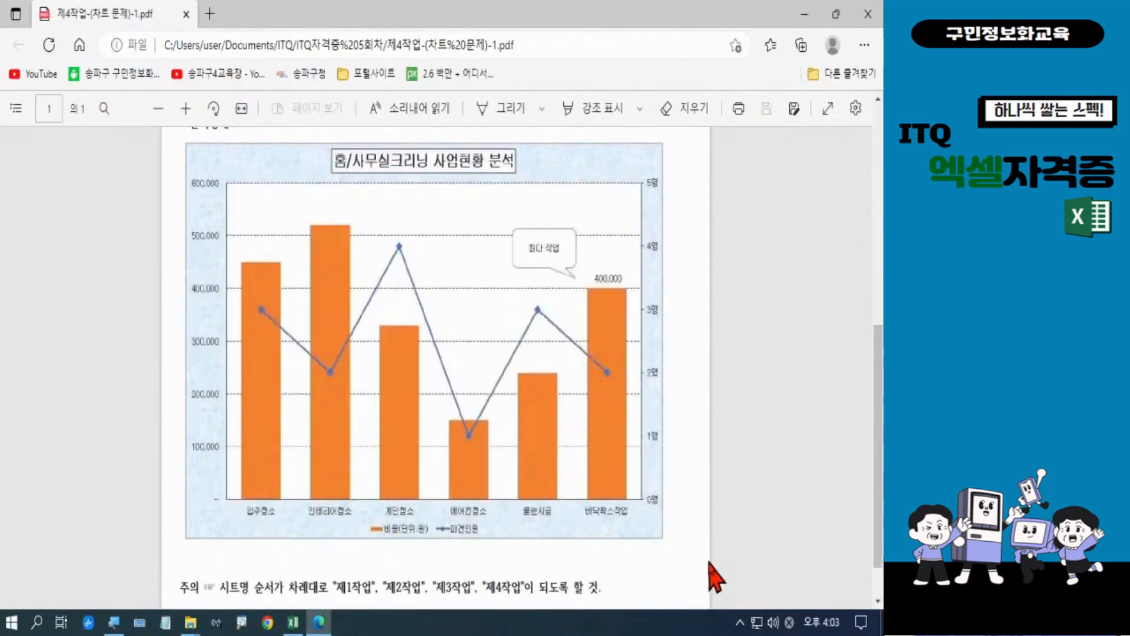
pyautogui.moveTo(571, 253)
pyautogui.mouseDown()
pyautogui.moveTo(598, 274)
pyautogui.moveTo(655, 535)
pyautogui.mouseUp()
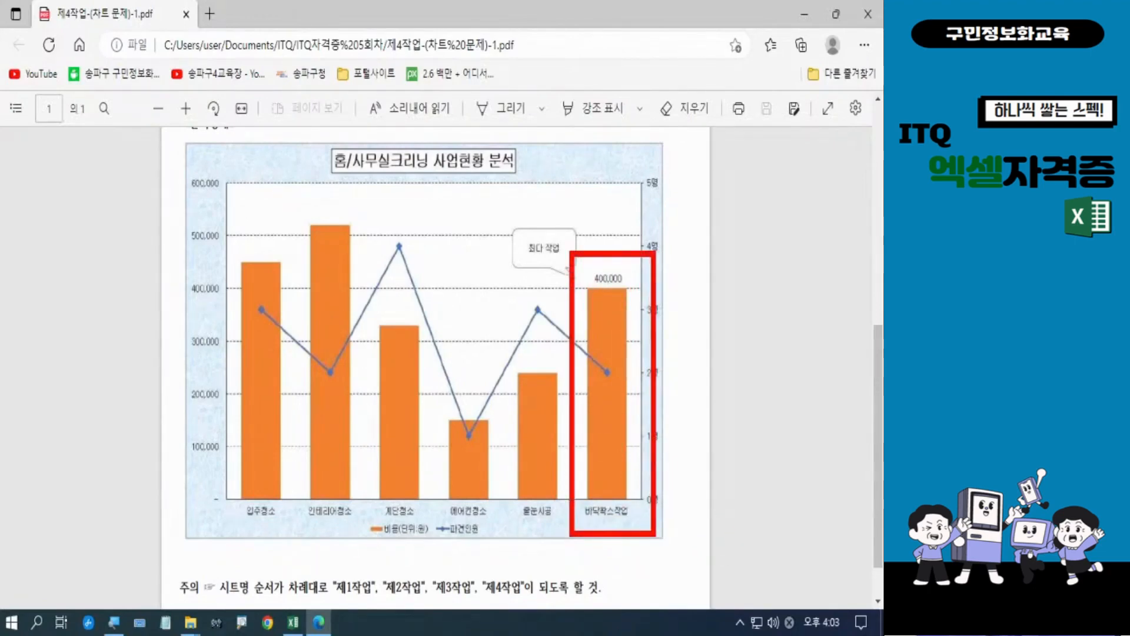
pyautogui.moveTo(629, 289)
pyautogui.mouseDown()
pyautogui.moveTo(581, 301)
pyautogui.moveTo(591, 258)
pyautogui.moveTo(624, 276)
pyautogui.moveTo(606, 313)
pyautogui.mouseUp()
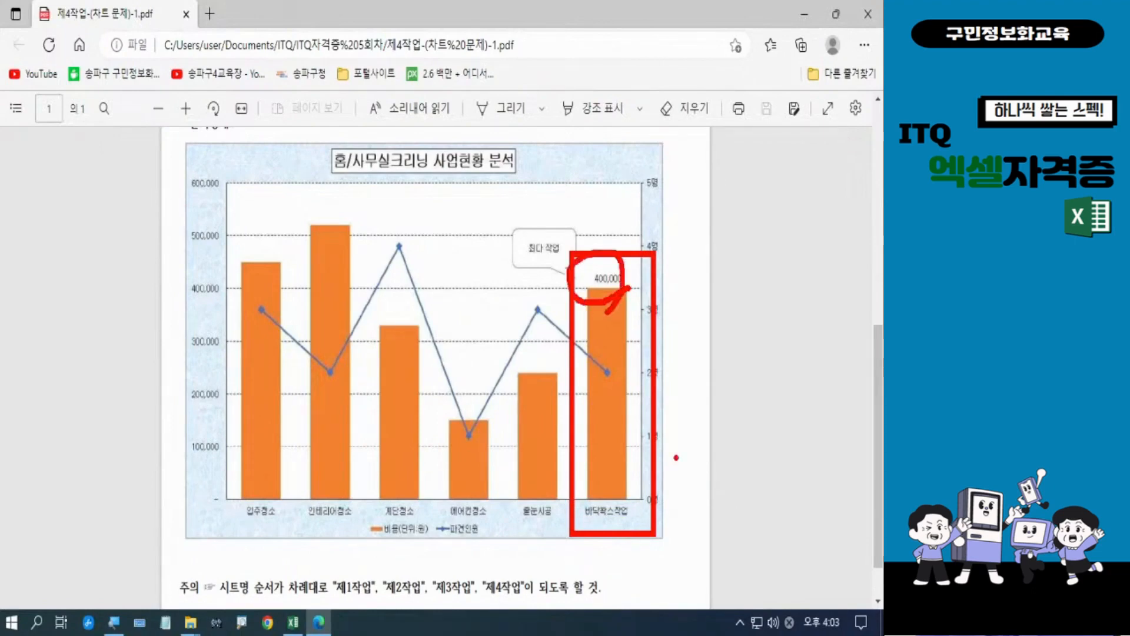
# Switch back to Excel and add a data label to only the 바닥왁스작업 column of the 비용 series
pyautogui.press('Escape')
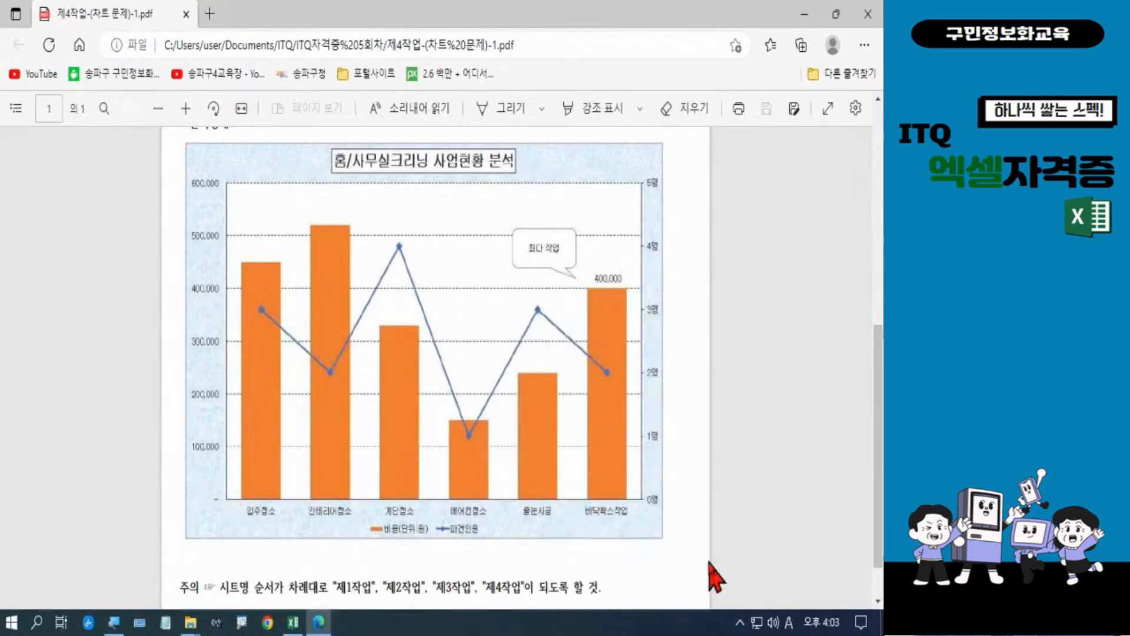
pyautogui.click(292, 622)
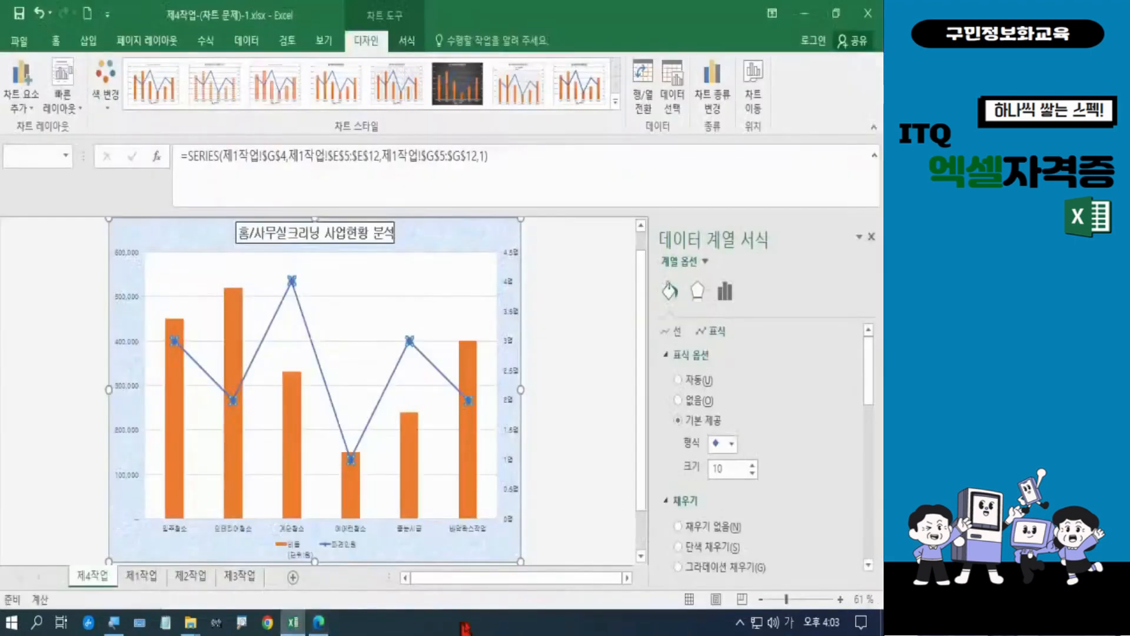
pyautogui.click(473, 504)
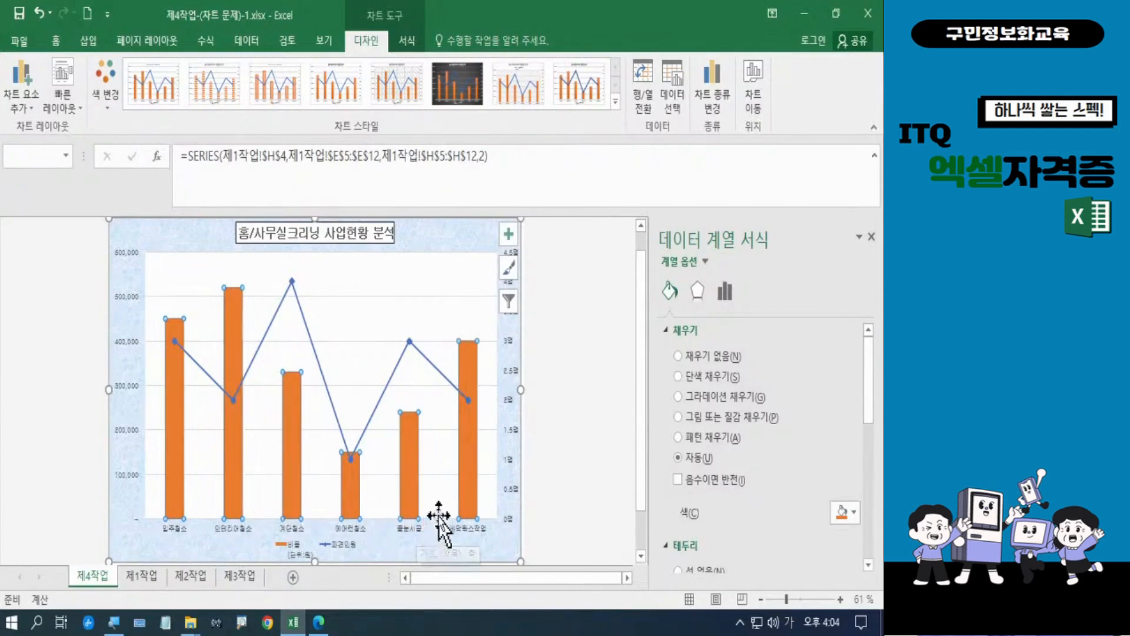
pyautogui.click(469, 503)
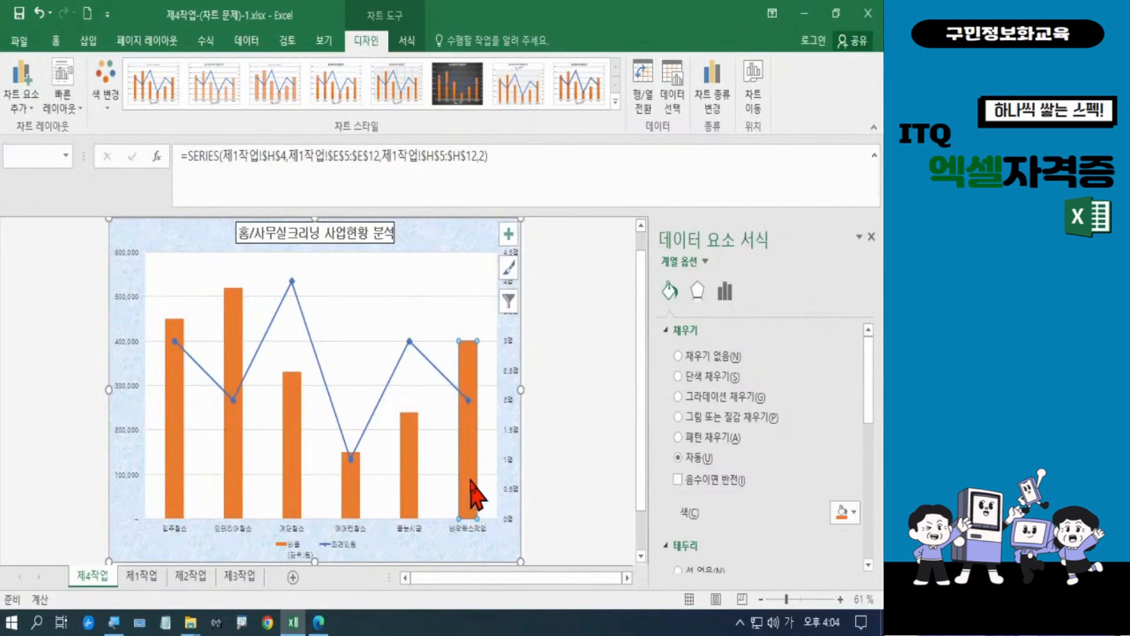
pyautogui.rightClick(471, 480)
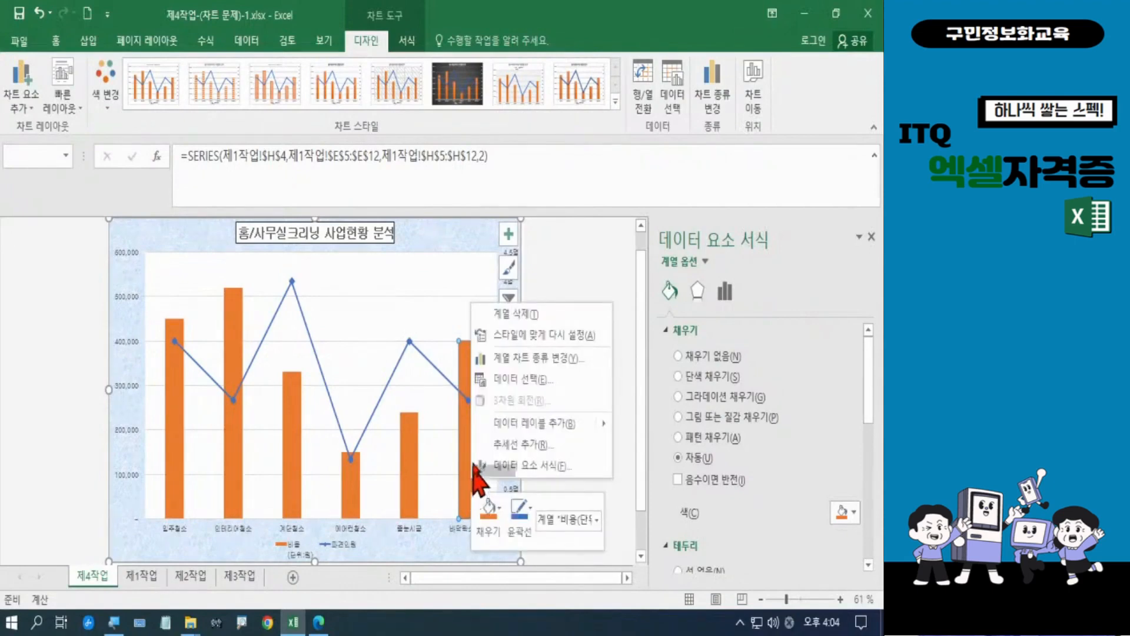
pyautogui.moveTo(510, 429)
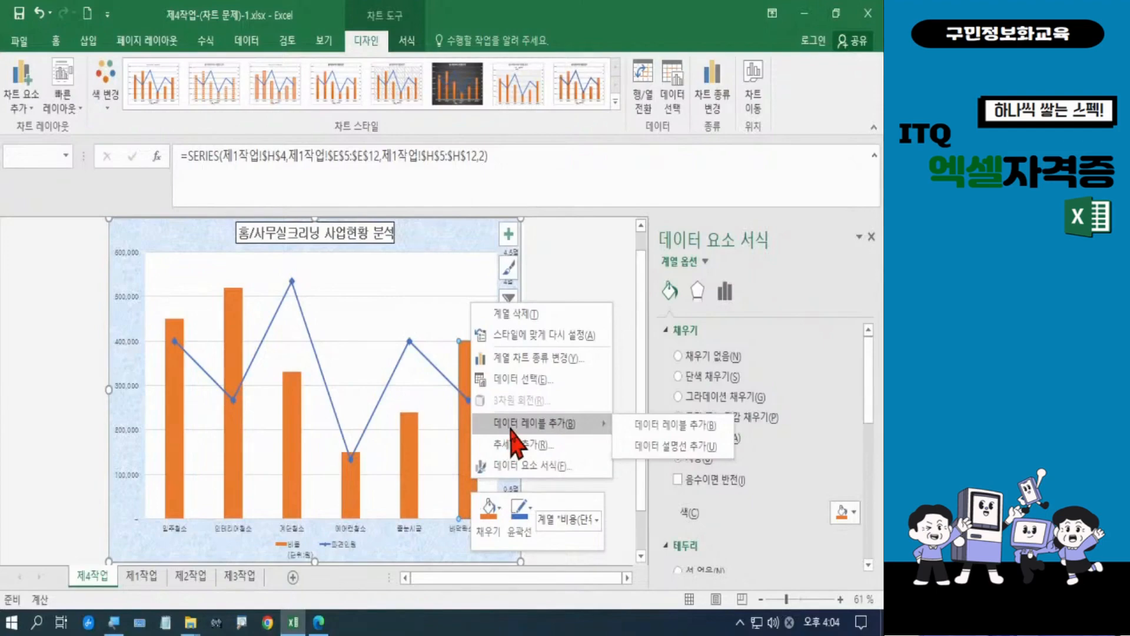
pyautogui.click(511, 425)
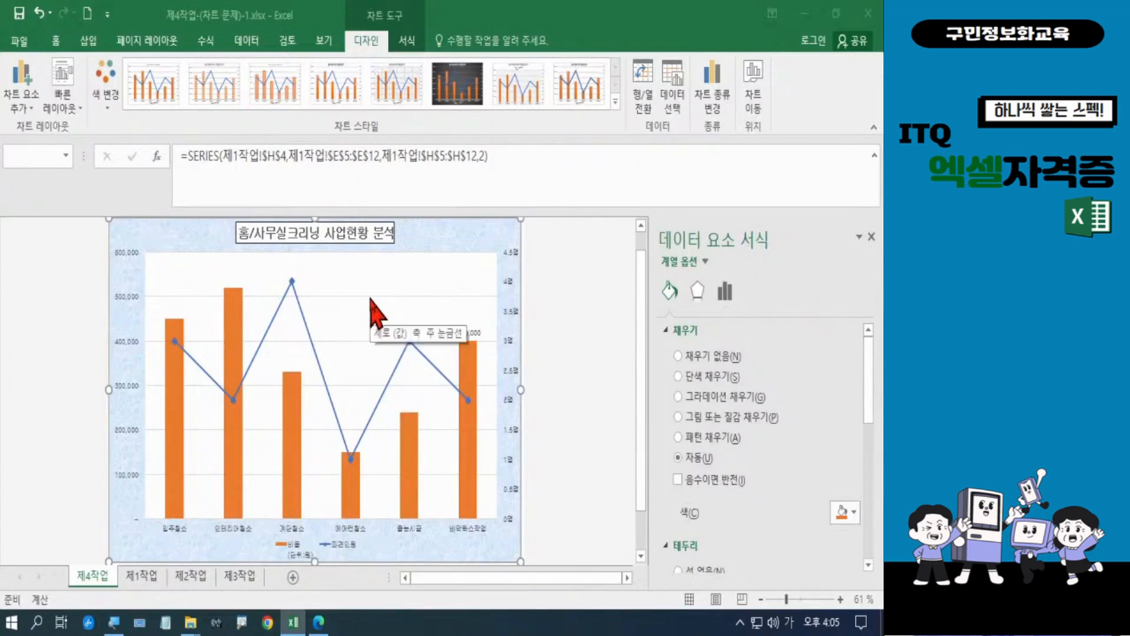
# Change the chart's primary major gridlines to a dashed line style
pyautogui.click(371, 299)
pyautogui.click(370, 298)
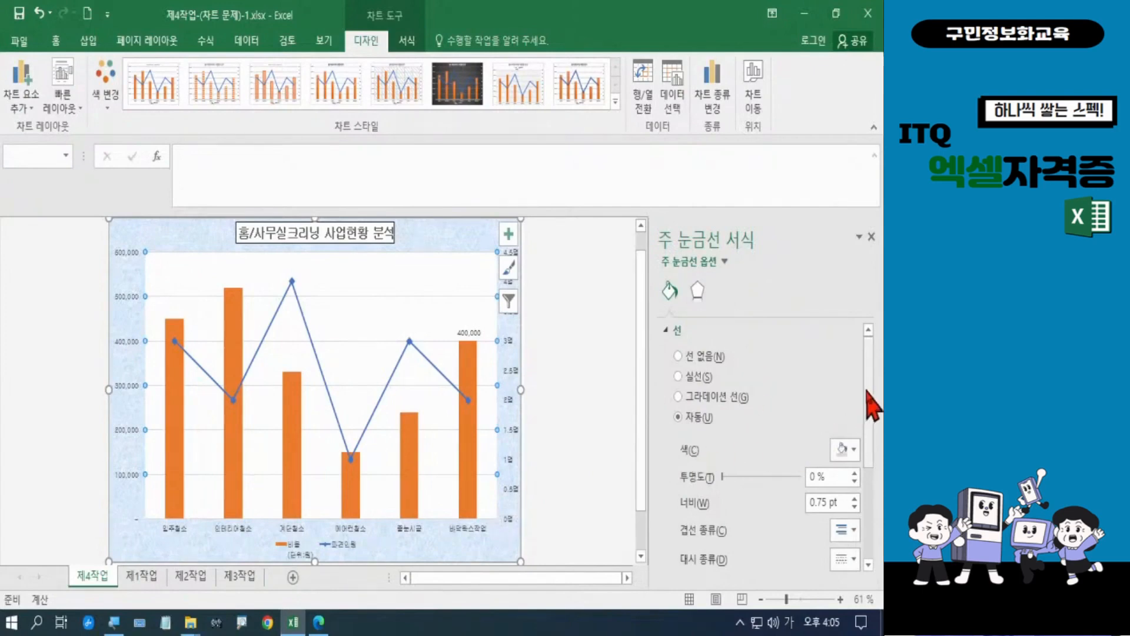
pyautogui.moveTo(871, 399); pyautogui.dragTo(874, 481)
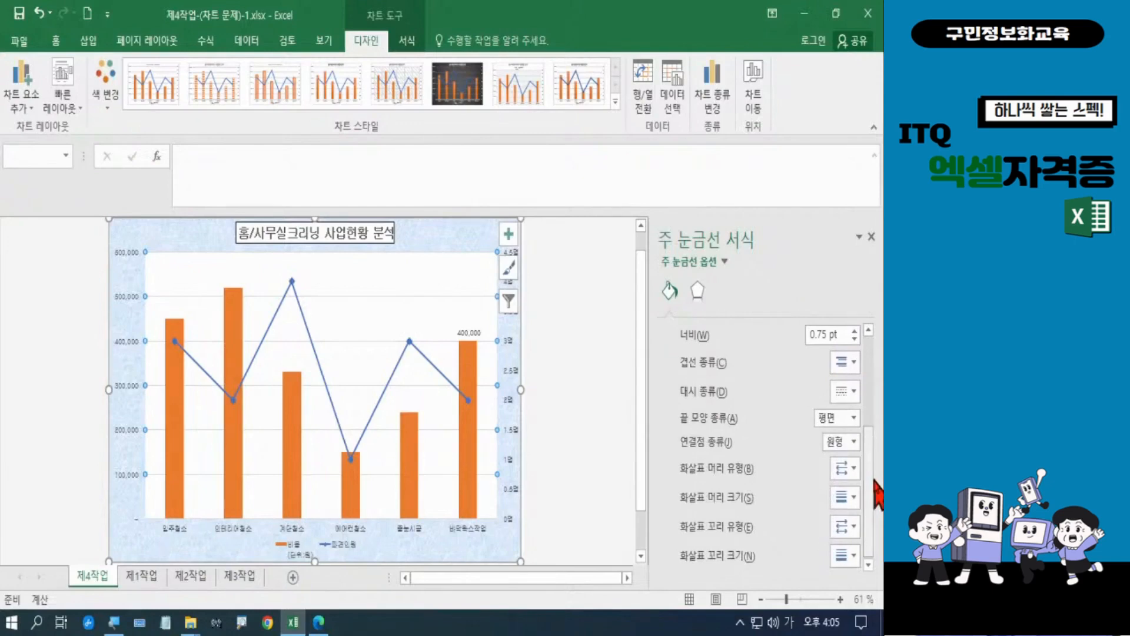
pyautogui.click(854, 398)
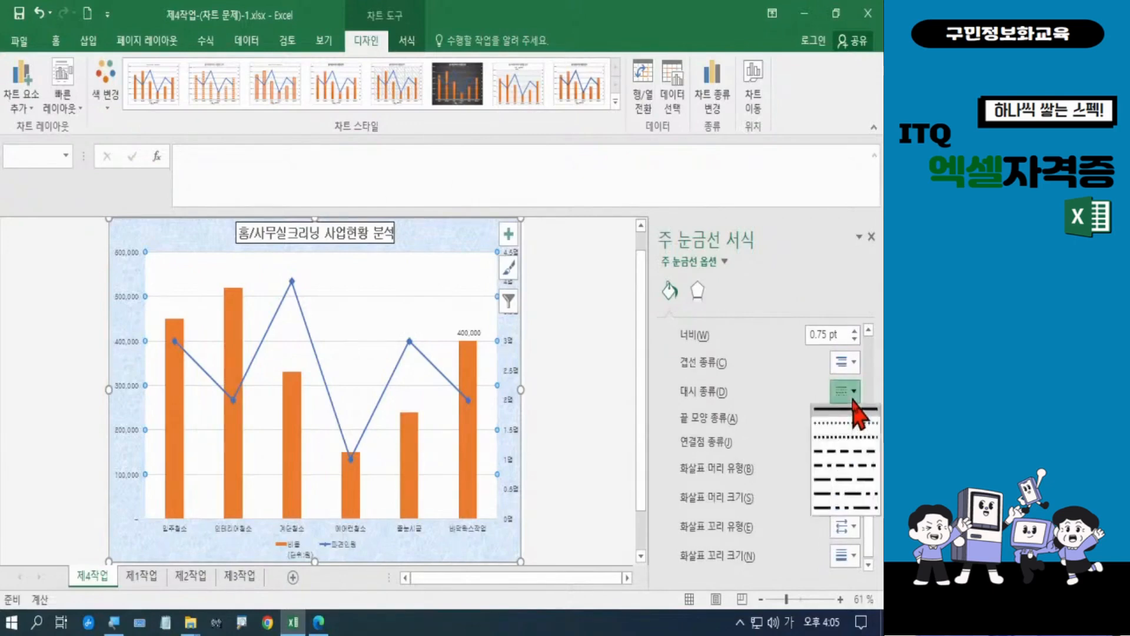
pyautogui.click(845, 454)
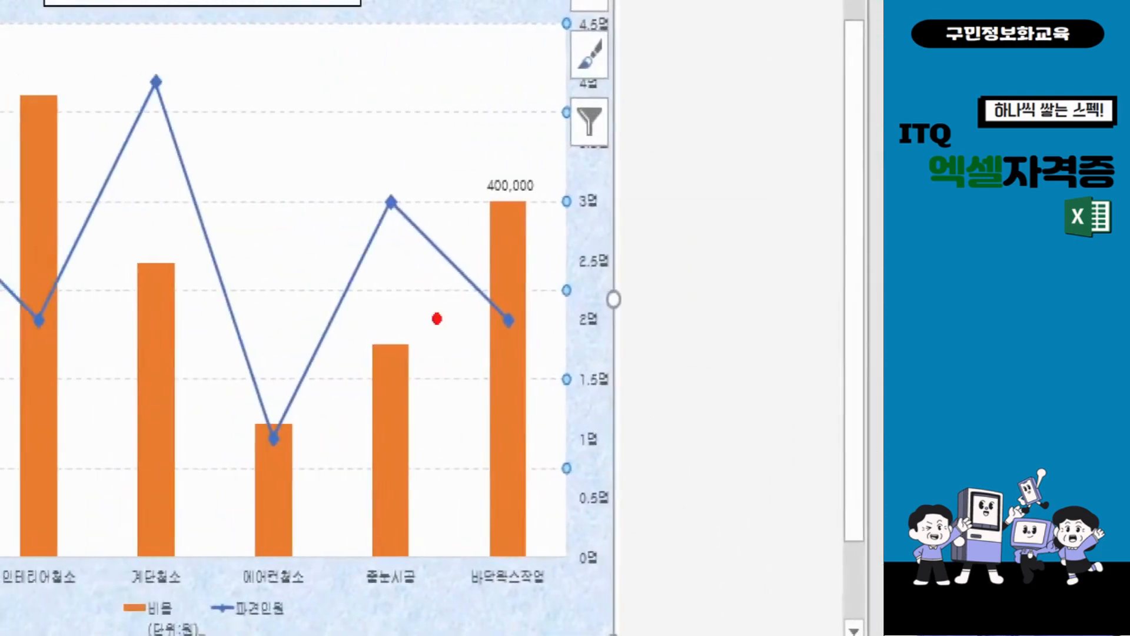
pyautogui.moveTo(263, 156); pyautogui.dragTo(337, 246)
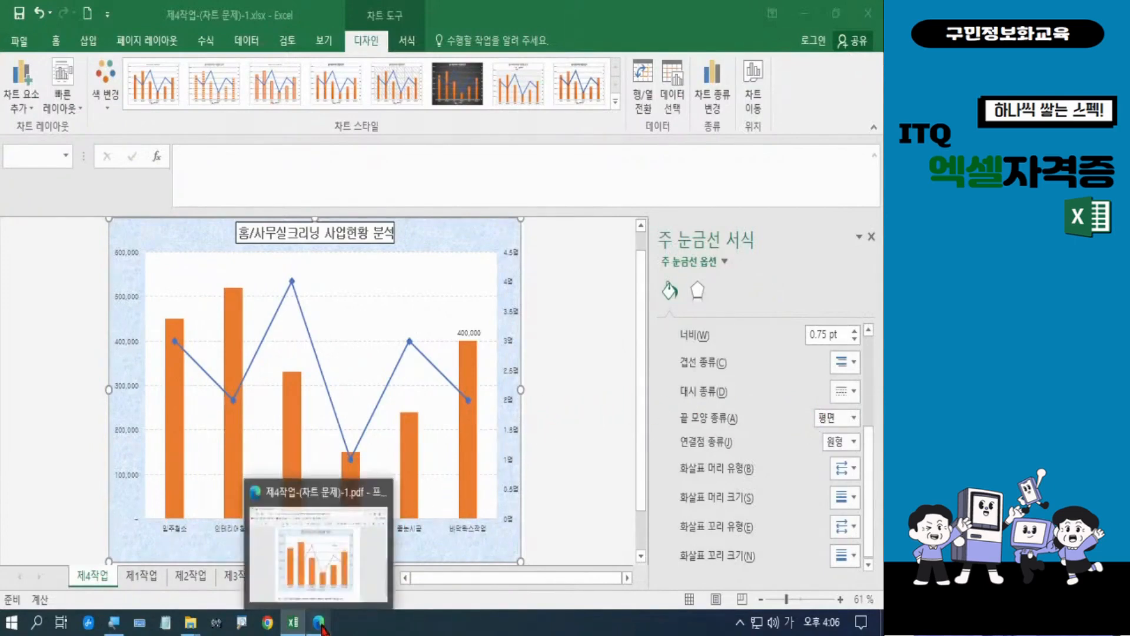
# Switch to the problem PDF in the browser and examine the secondary axis maximum and interval in the sample chart
pyautogui.click(321, 625)
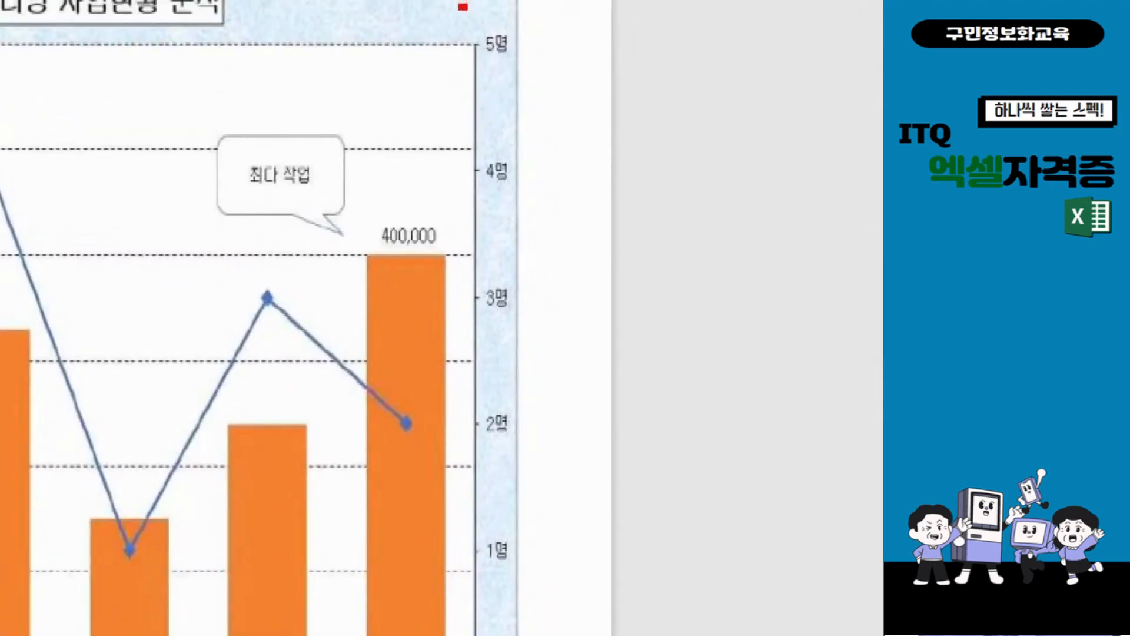
pyautogui.moveTo(463, 7)
pyautogui.mouseDown()
pyautogui.moveTo(527, 75)
pyautogui.moveTo(511, 76)
pyautogui.moveTo(488, 167)
pyautogui.moveTo(505, 268)
pyautogui.moveTo(489, 291)
pyautogui.moveTo(493, 417)
pyautogui.mouseUp()
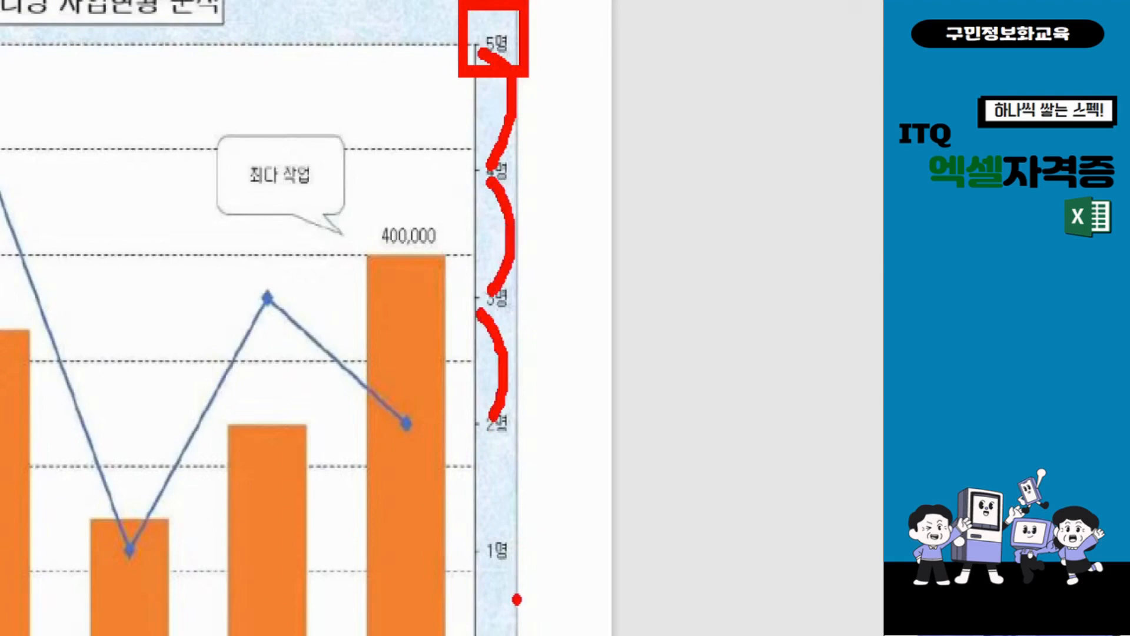
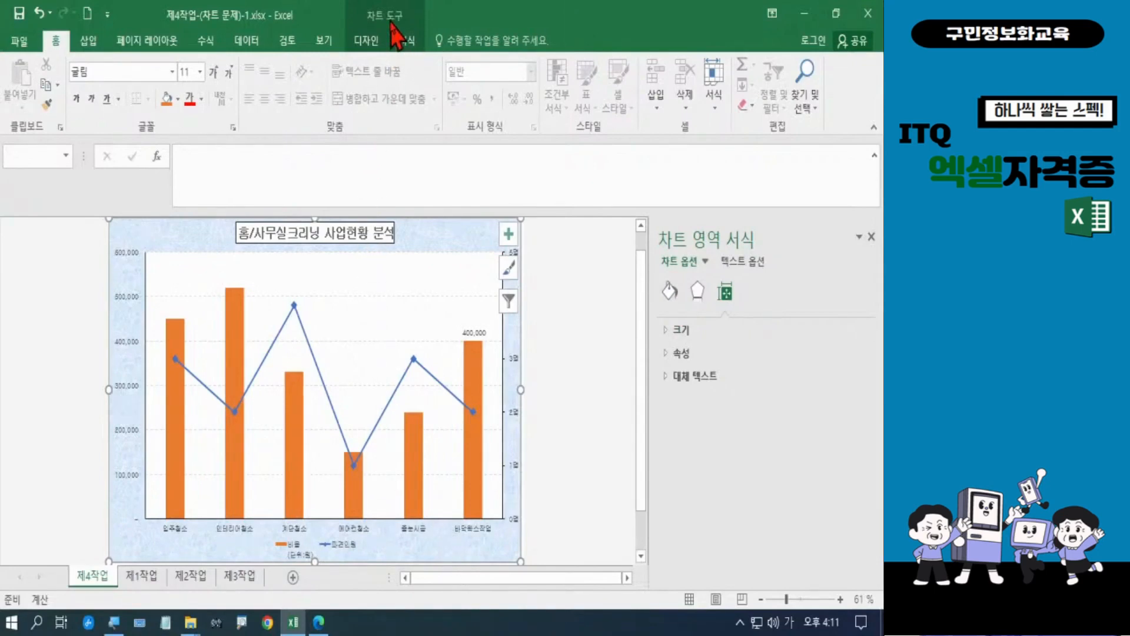
# Open the chart's data source selection
pyautogui.click(379, 41)
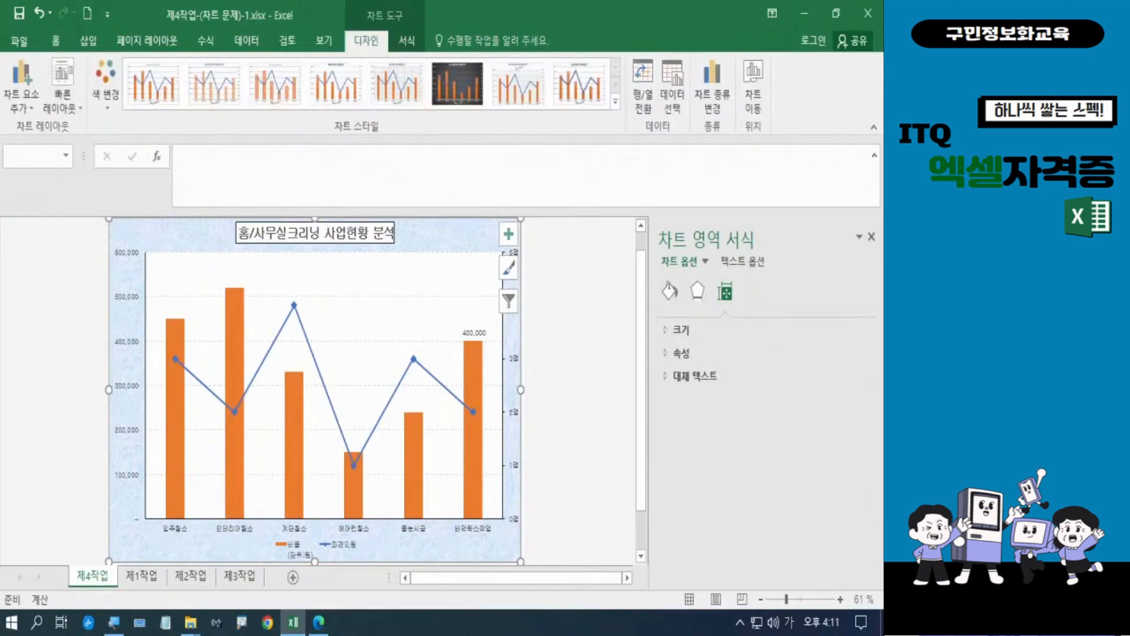
pyautogui.click(672, 86)
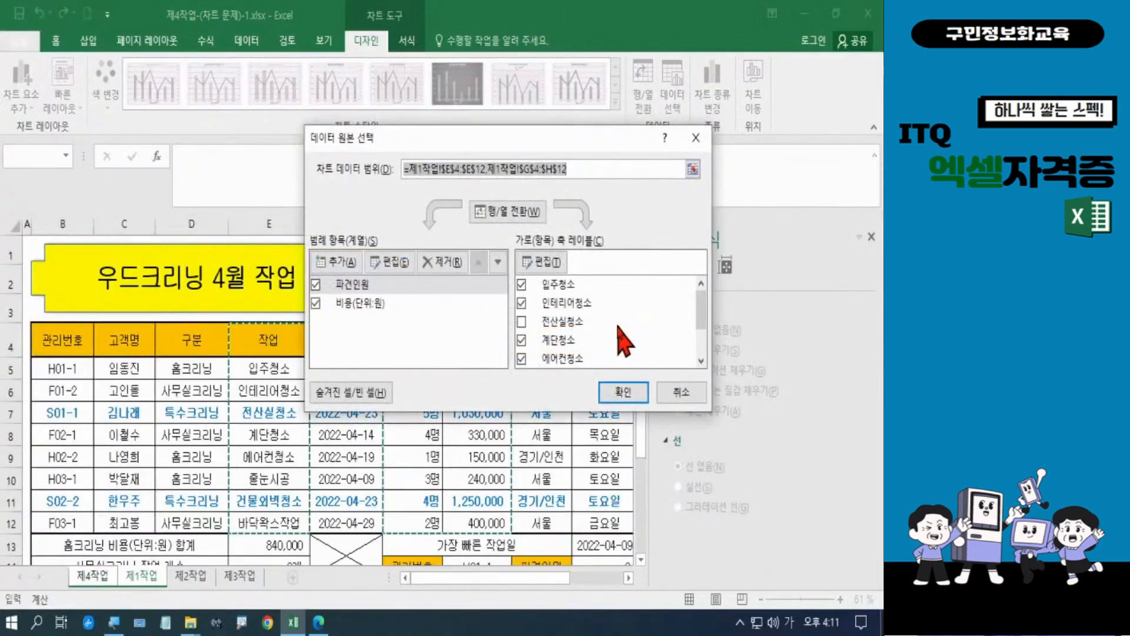
pyautogui.click(390, 273)
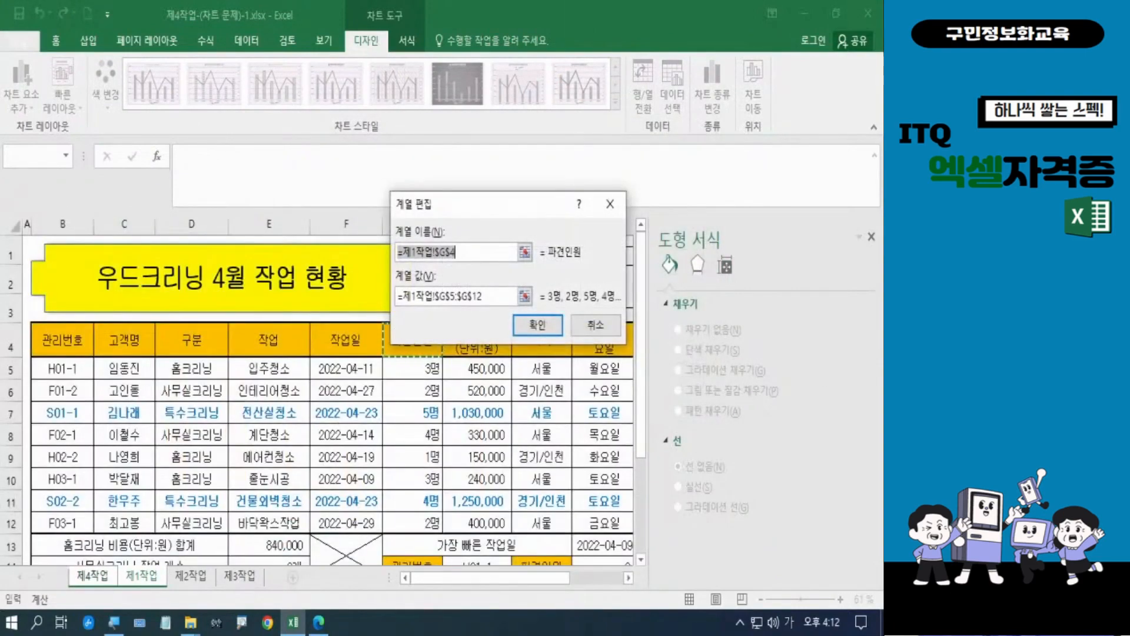
pyautogui.press('Return')
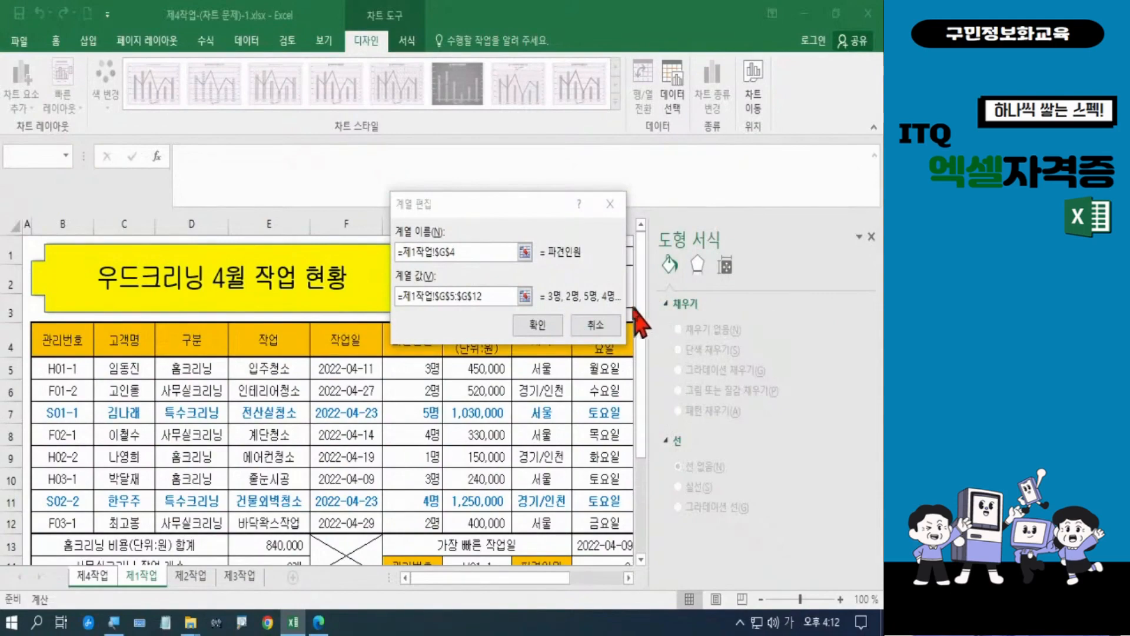
pyautogui.click(595, 325)
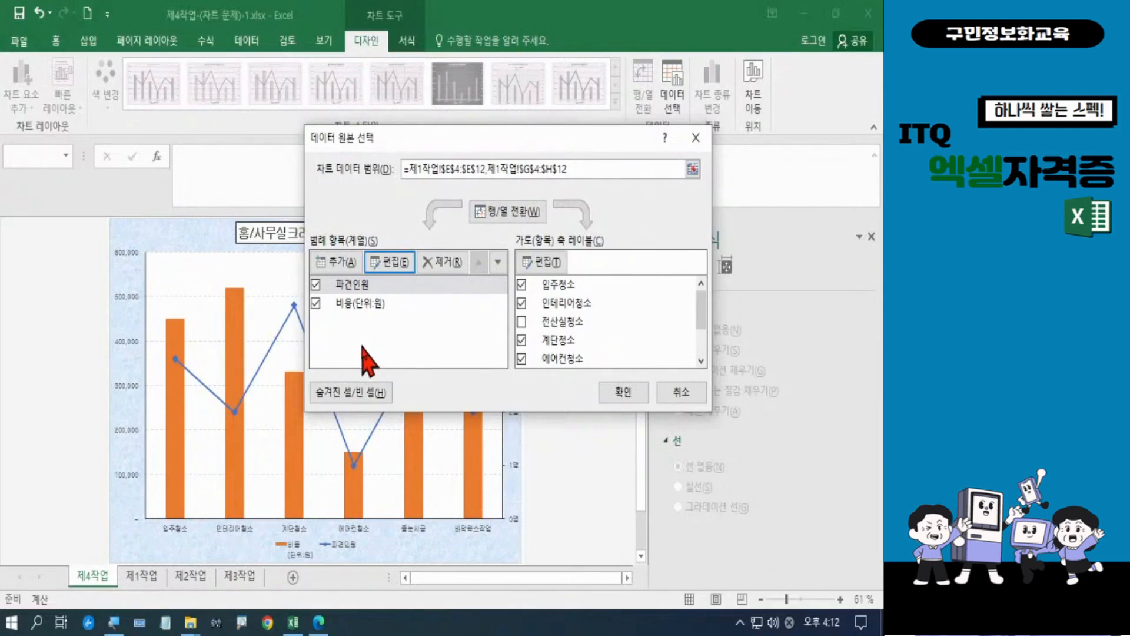
# Set the cost series' name to 비용(단위:원) so its legend entry fits on one line, and apply the data source changes
pyautogui.click(346, 309)
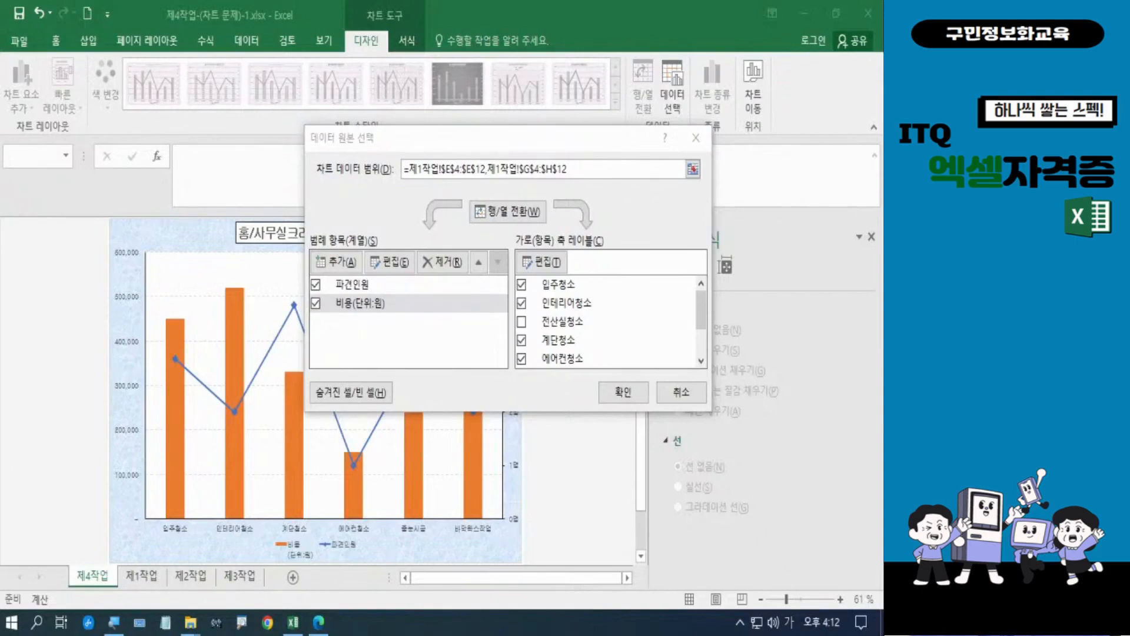
pyautogui.click(400, 262)
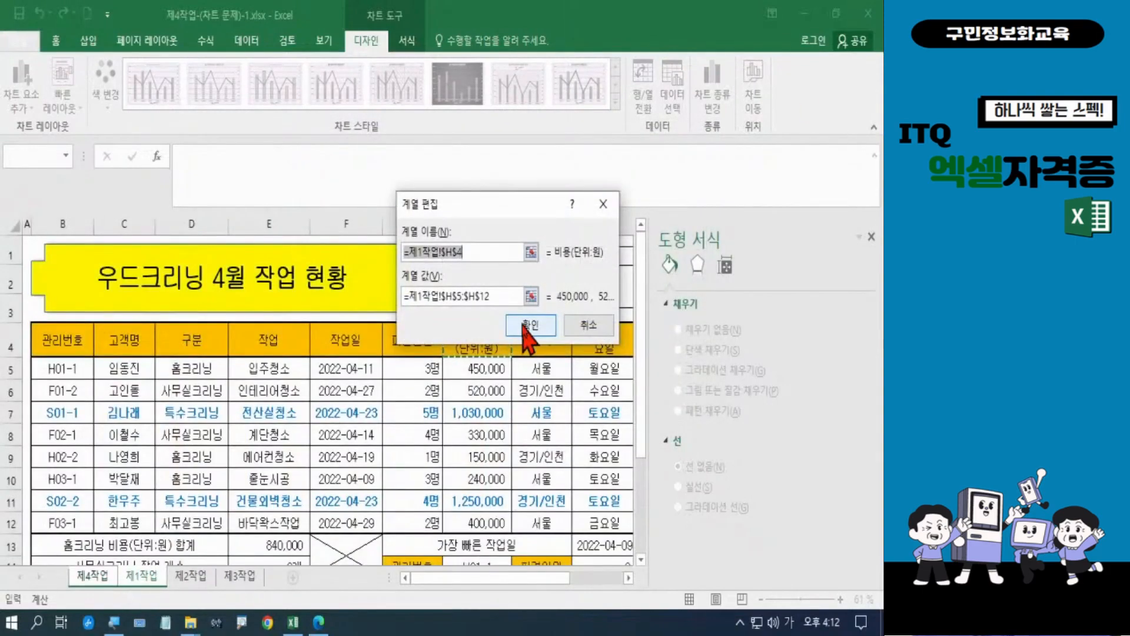
pyautogui.write('비용')
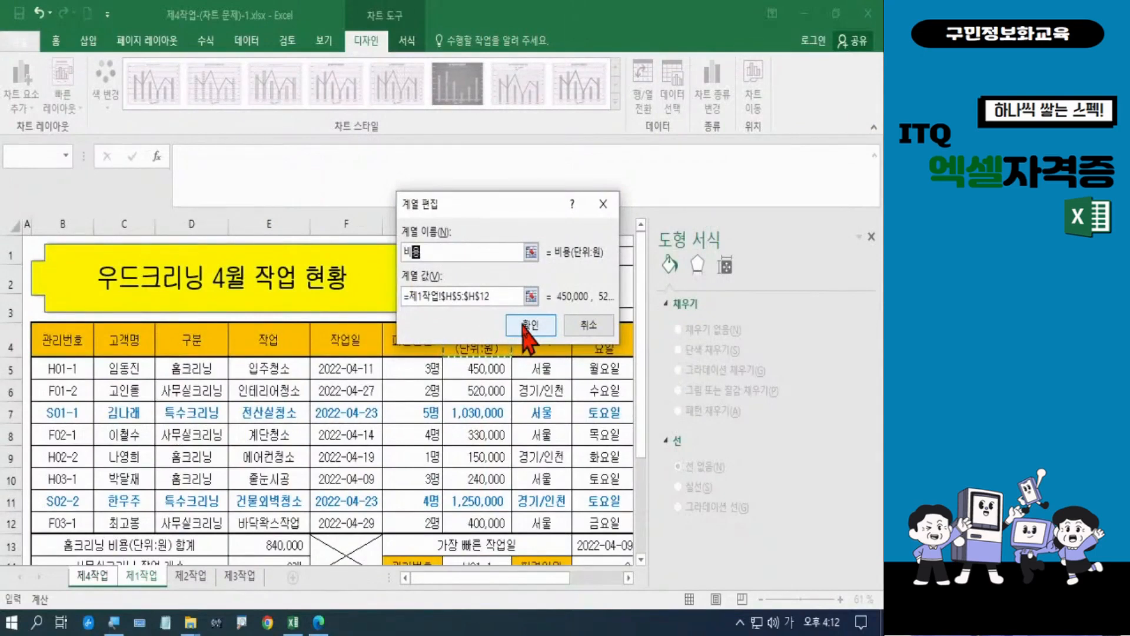
pyautogui.write('(단ㅇ')
pyautogui.write('위우')
pyautogui.write(':원)')
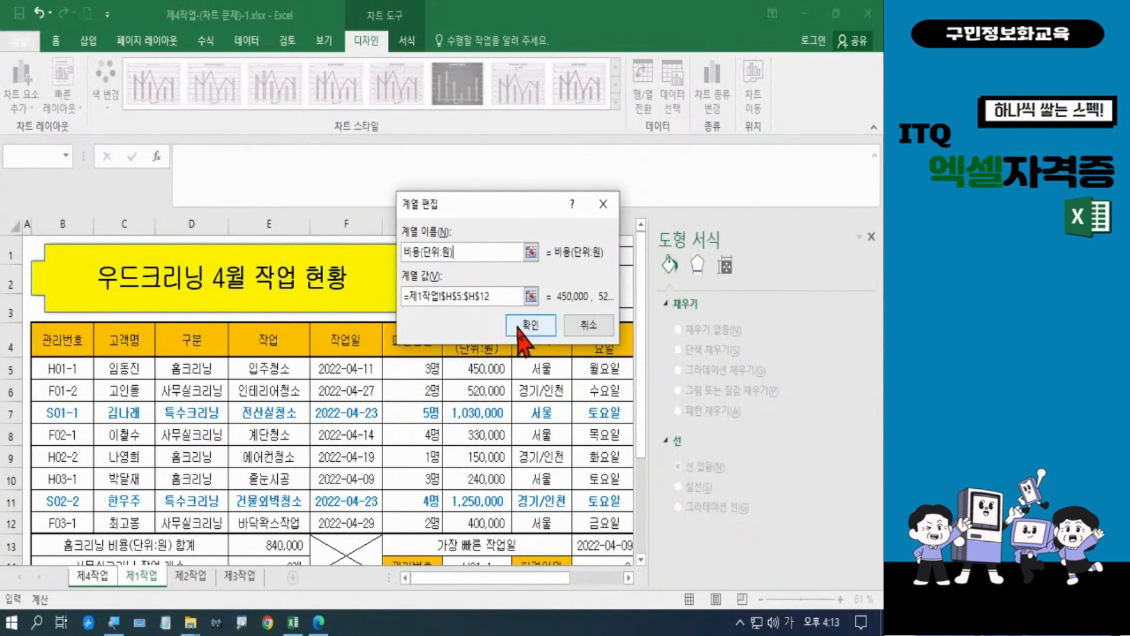
pyautogui.click(524, 324)
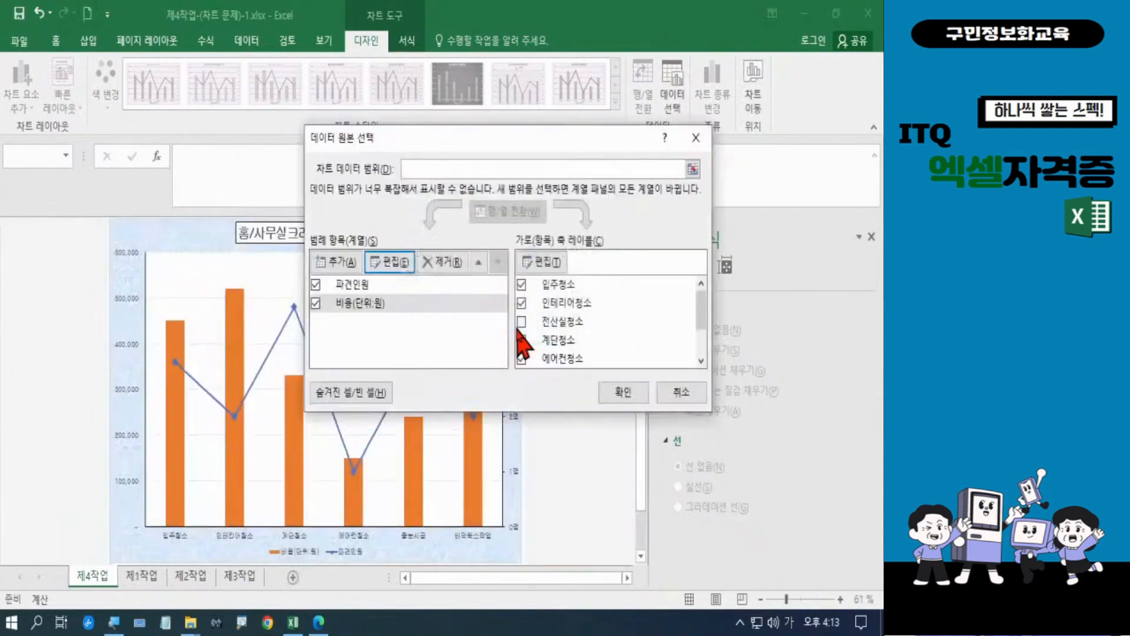
pyautogui.click(623, 392)
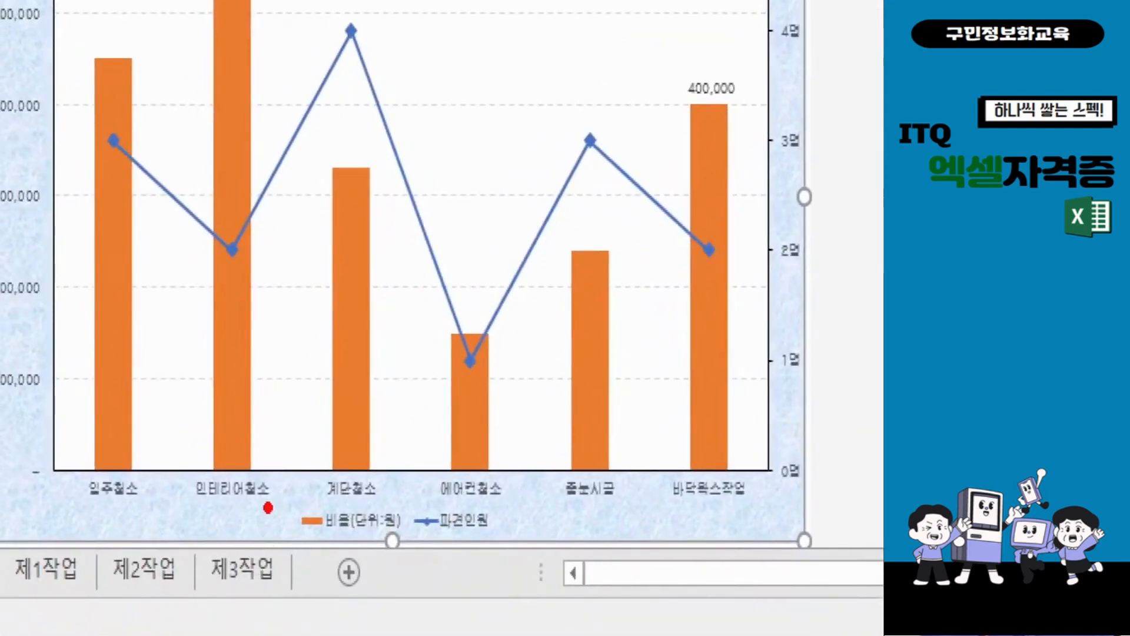
pyautogui.moveTo(265, 490); pyautogui.dragTo(420, 545)
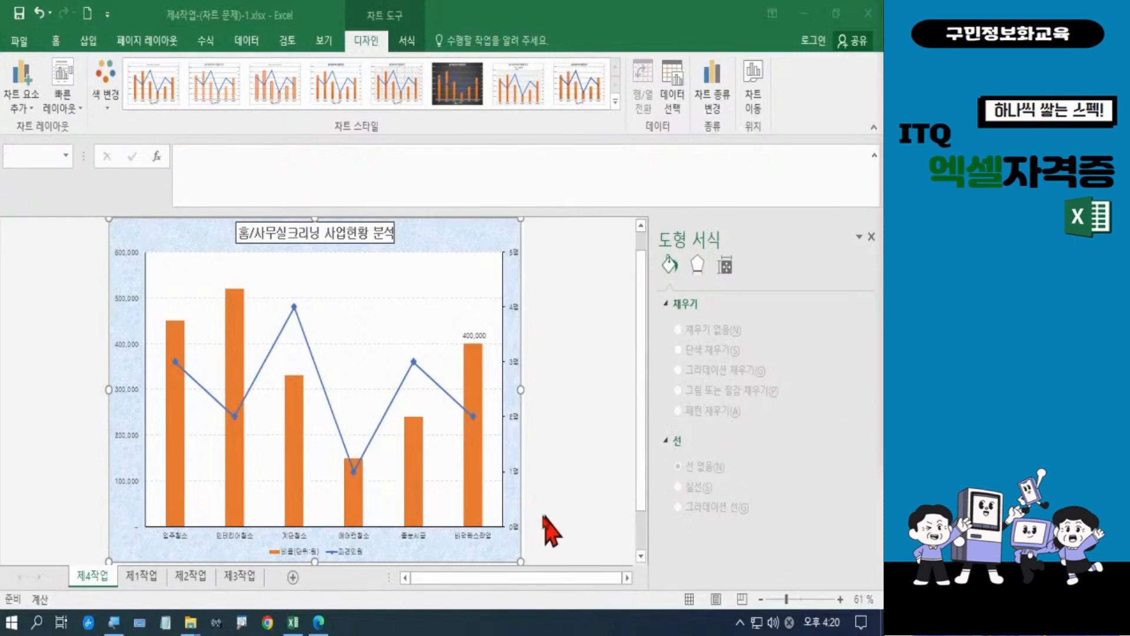
# Check the callout in the problem PDF, then draw a rounded rectangular callout about 3 cm by 2.1 cm above the 줄눈시공 column in the Excel chart
pyautogui.click(321, 624)
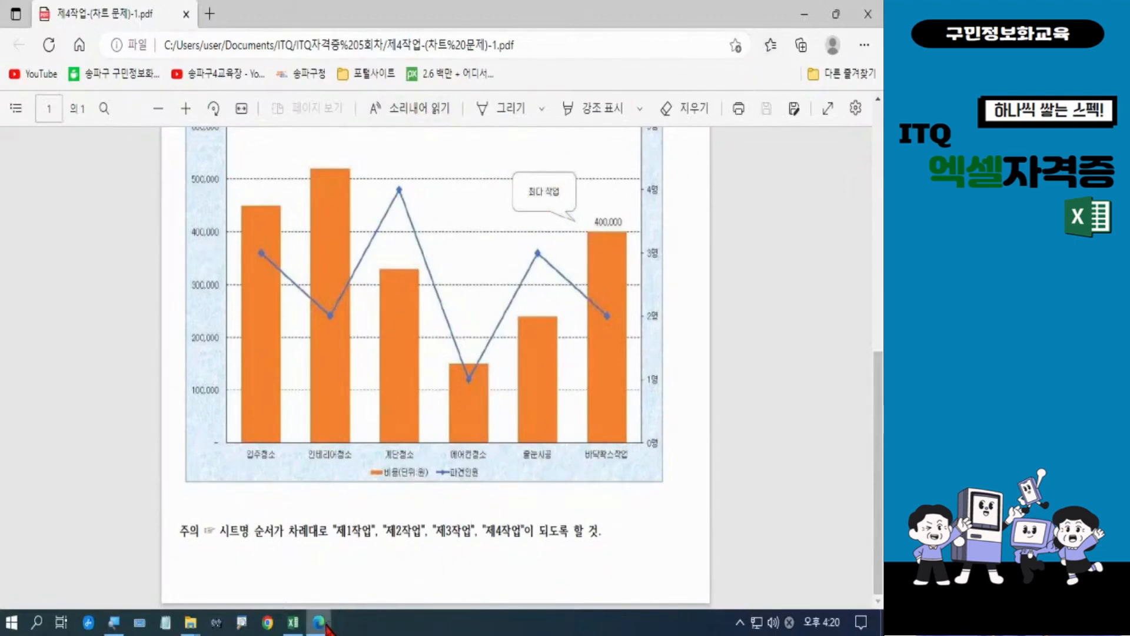
pyautogui.click(293, 622)
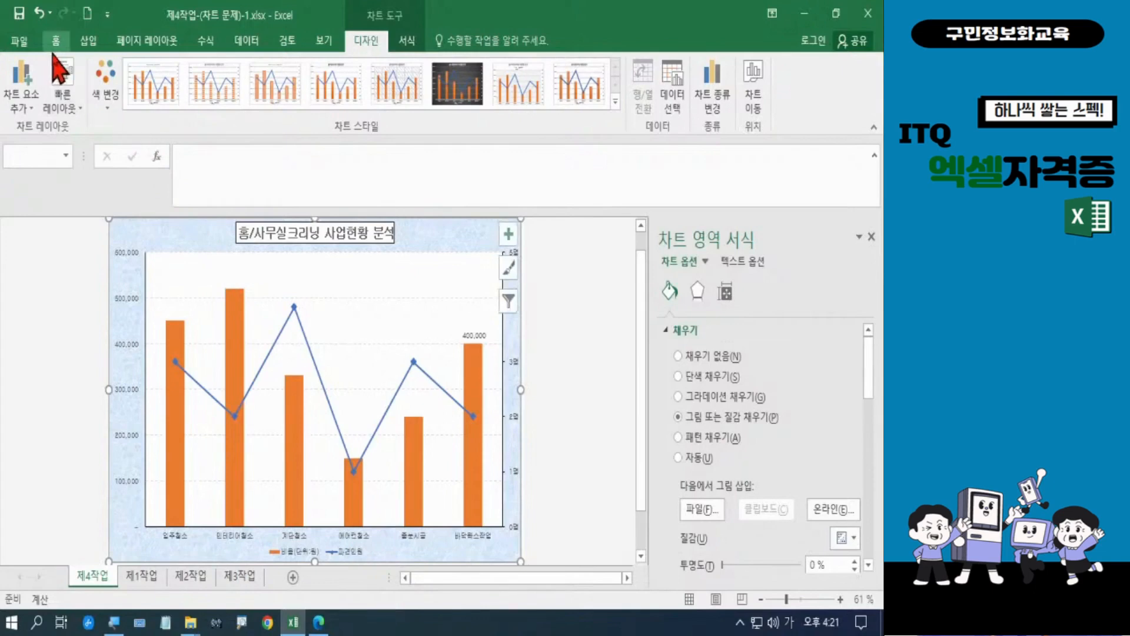
pyautogui.click(86, 42)
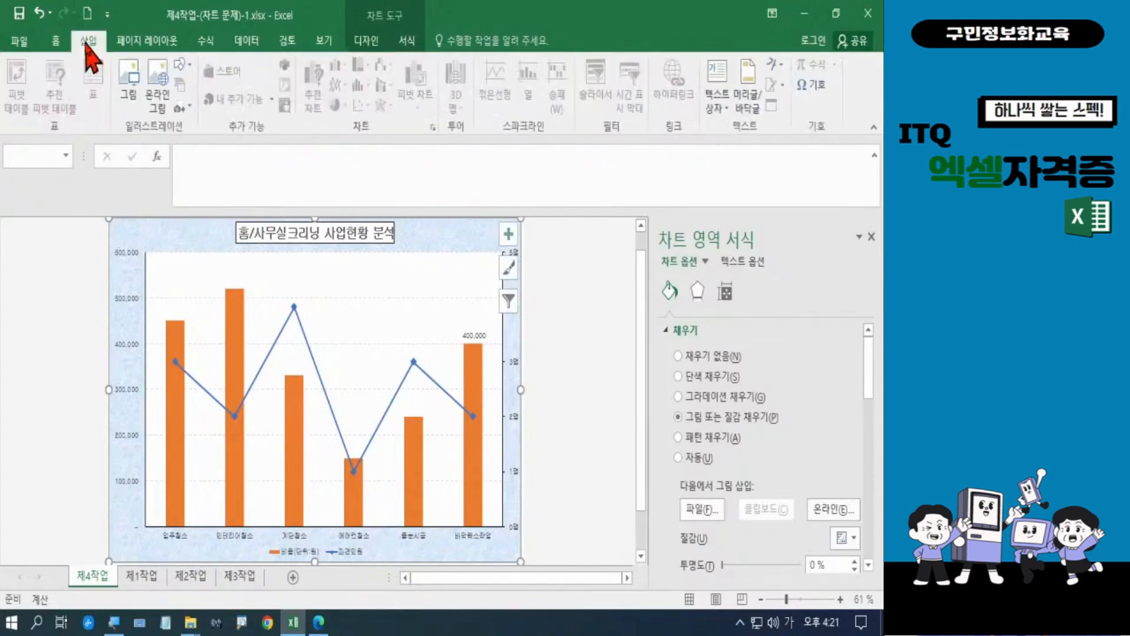
pyautogui.click(184, 66)
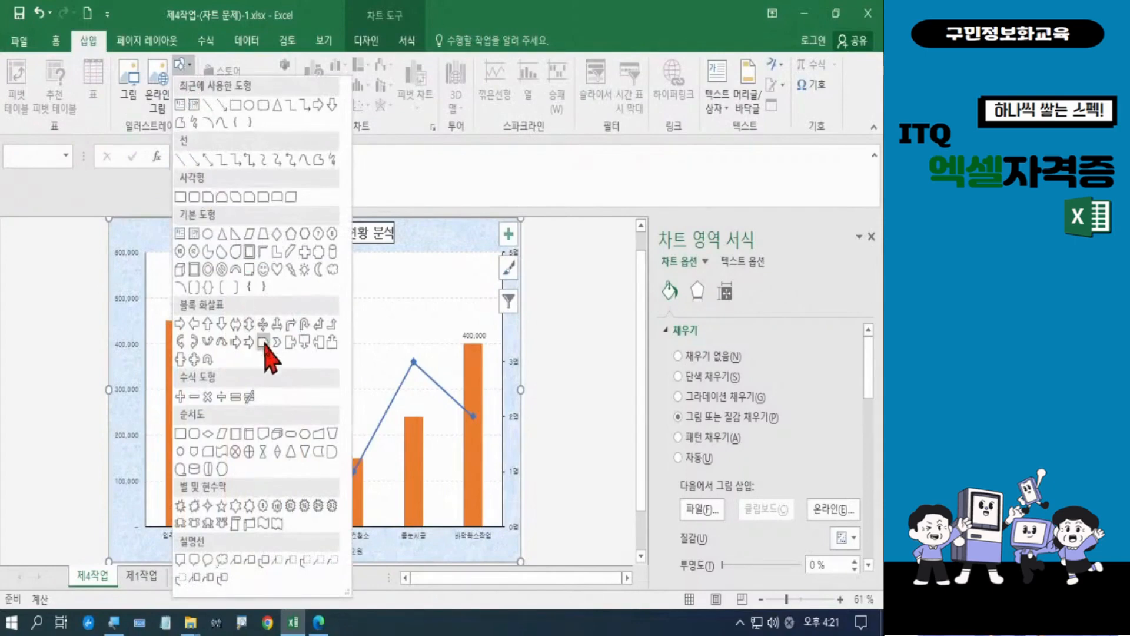
pyautogui.click(195, 562)
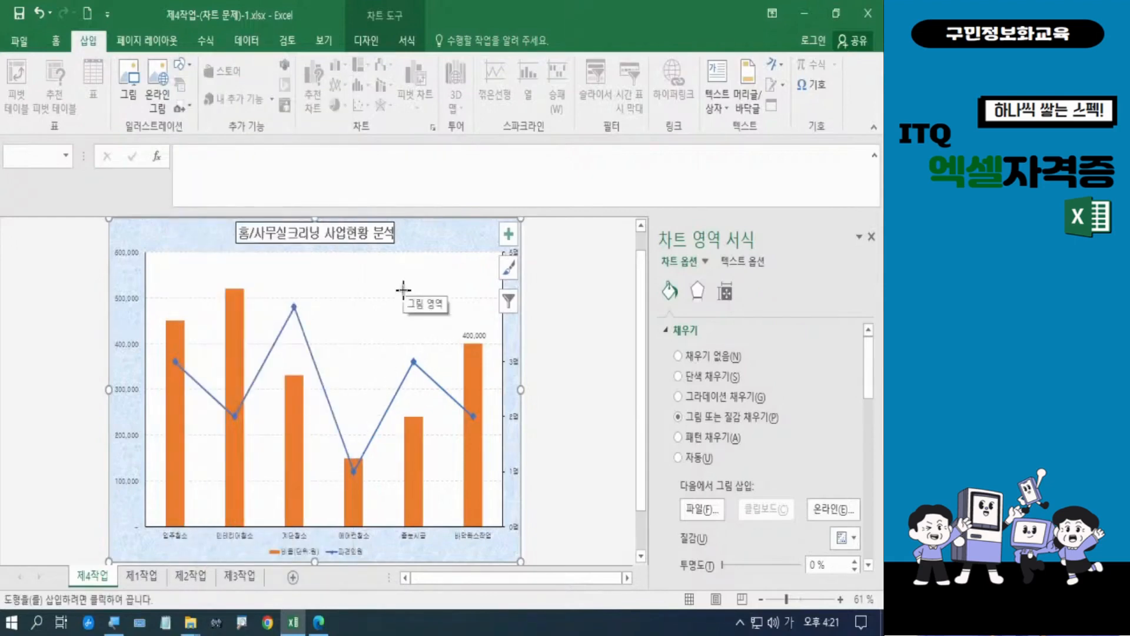
pyautogui.moveTo(403, 290); pyautogui.dragTo(451, 332)
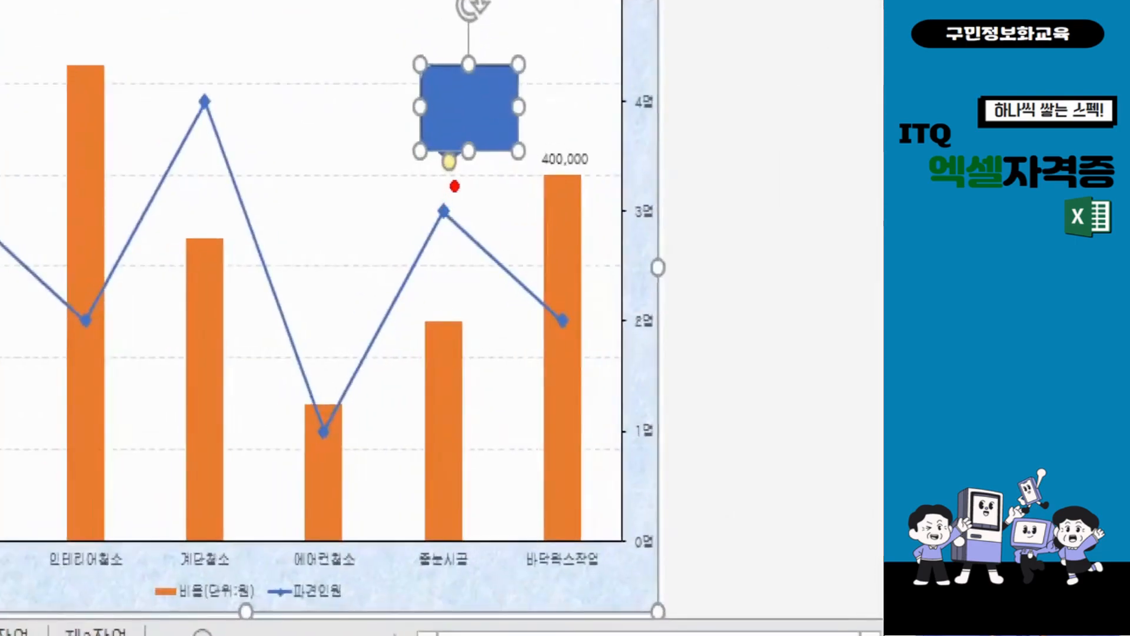
pyautogui.moveTo(459, 184)
pyautogui.mouseDown()
pyautogui.moveTo(415, 144)
pyautogui.moveTo(474, 126)
pyautogui.moveTo(456, 187)
pyautogui.mouseUp()
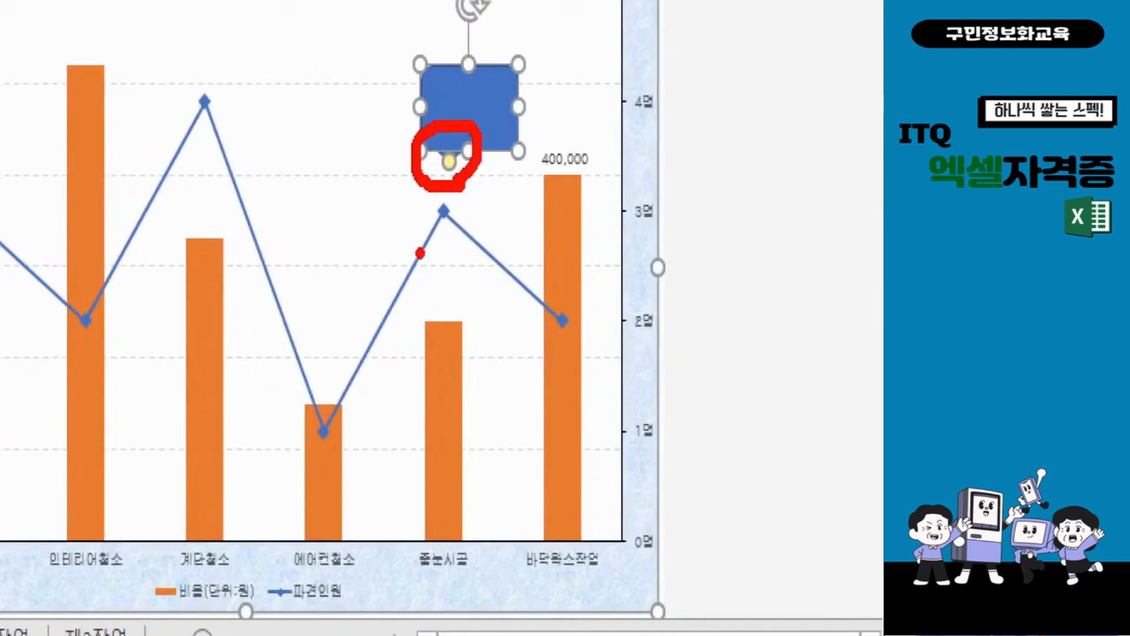
pyautogui.moveTo(451, 160)
pyautogui.mouseDown()
pyautogui.moveTo(529, 182)
pyautogui.moveTo(488, 211)
pyautogui.mouseUp()
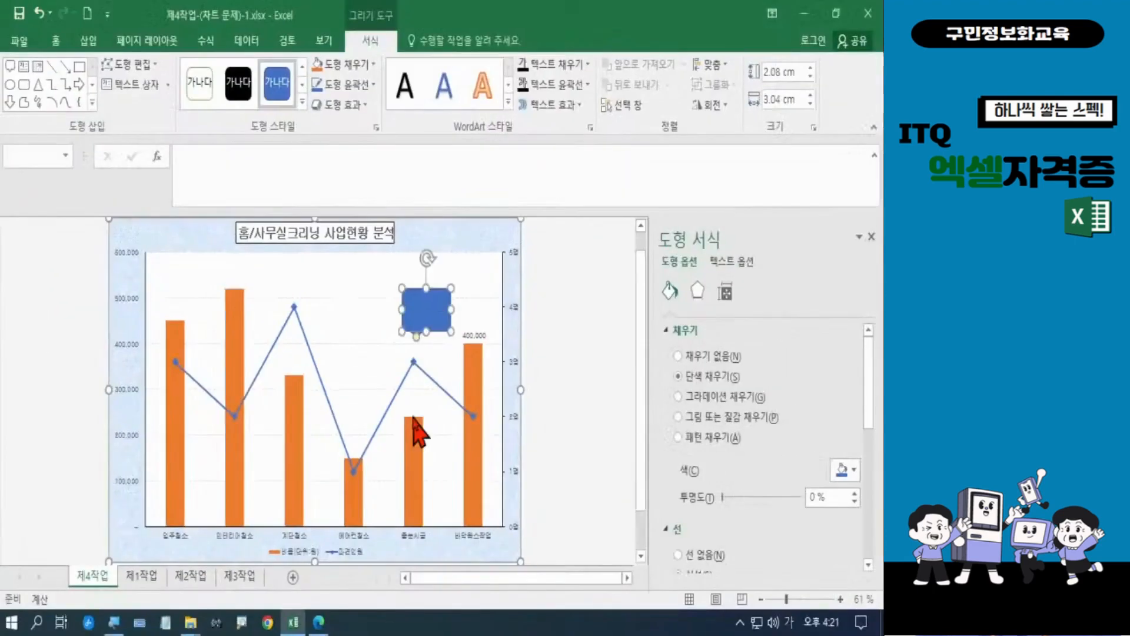
# Point the callout's tail at the 400,000 label above the 바닥왁스작업 column and compare it with the problem PDF
pyautogui.moveTo(416, 336)
pyautogui.mouseDown()
pyautogui.moveTo(458, 356)
pyautogui.moveTo(421, 316)
pyautogui.mouseUp()
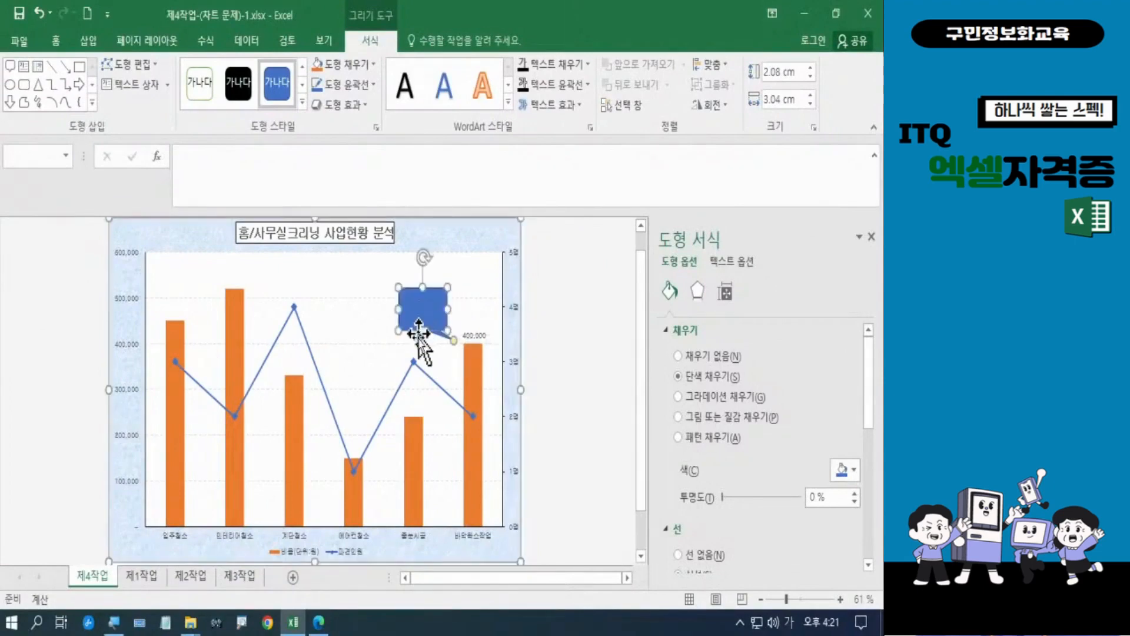
pyautogui.click(320, 625)
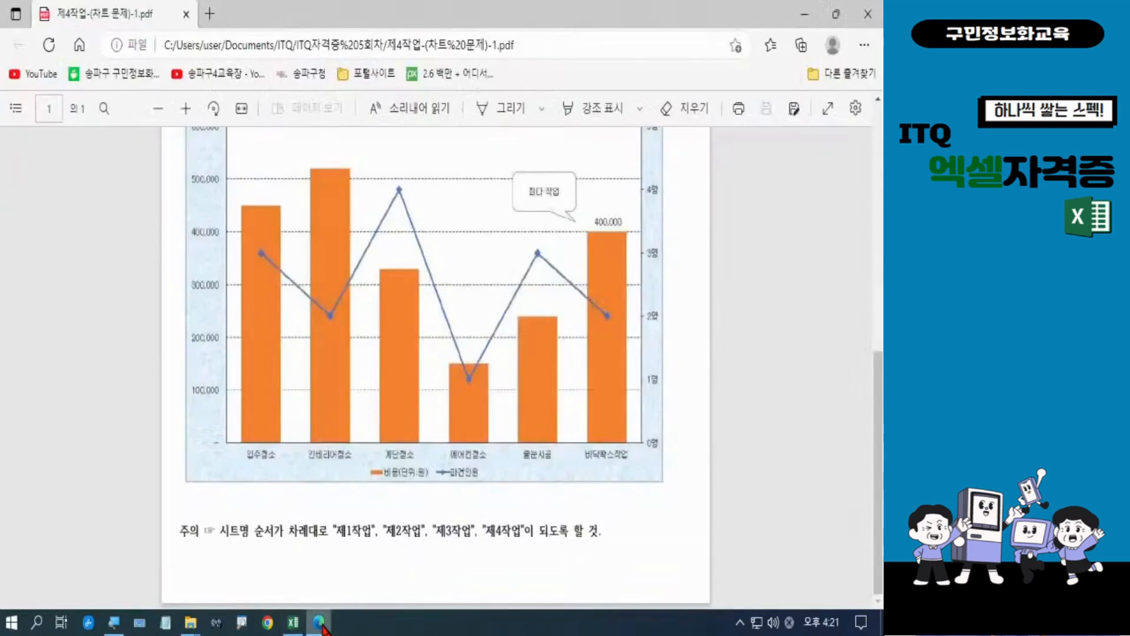
pyautogui.click(293, 622)
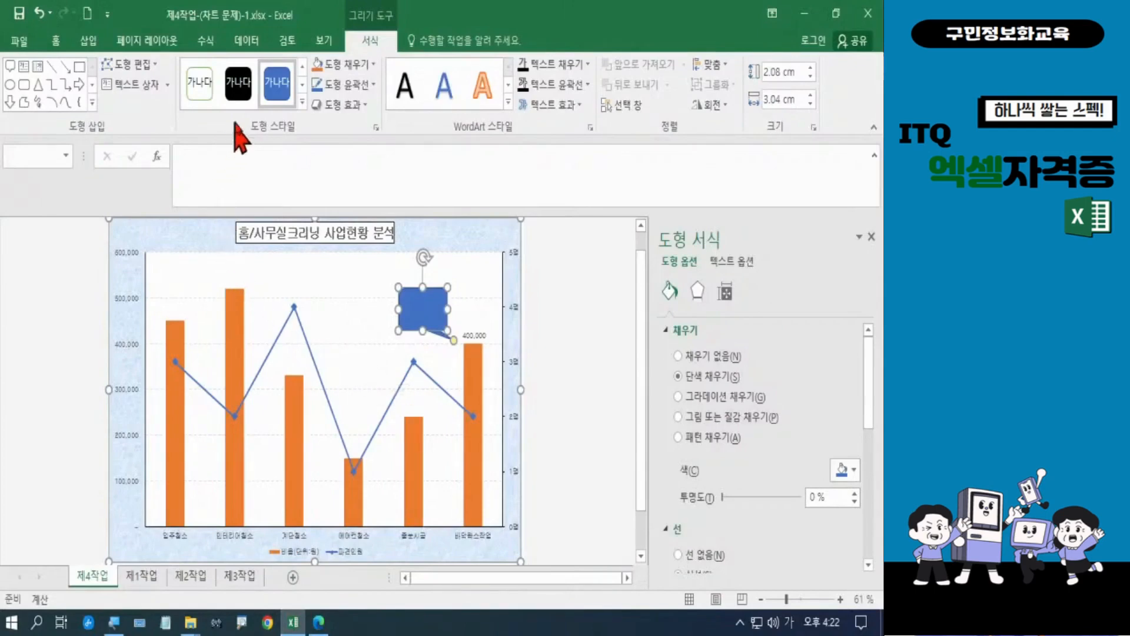
# Format the callout with a white fill, a black outline and black font color
pyautogui.click(352, 65)
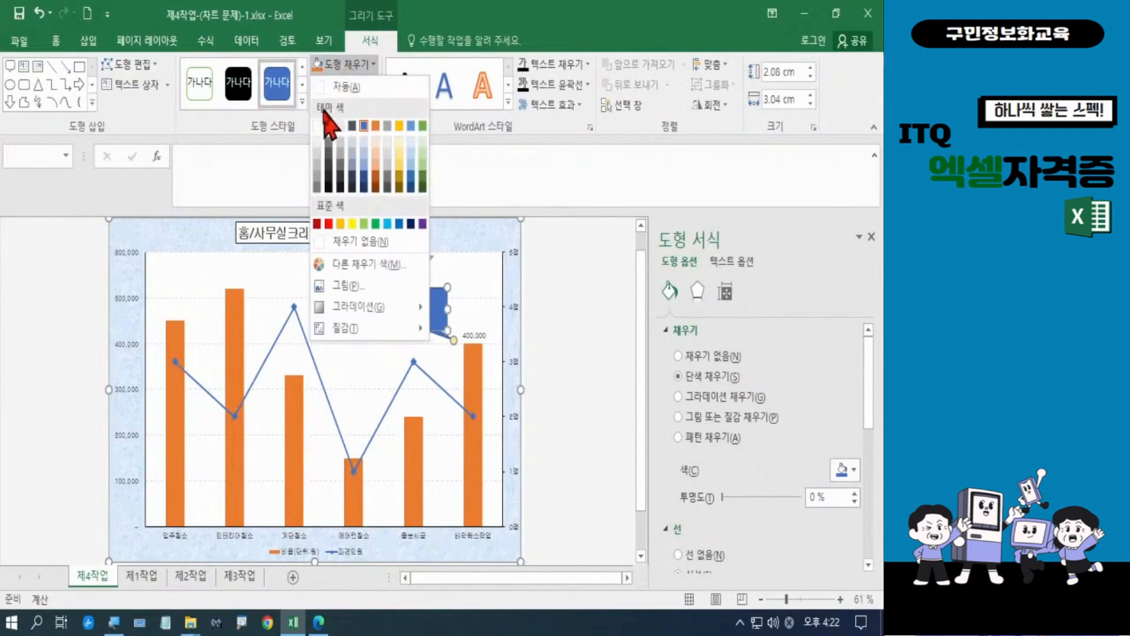
pyautogui.click(318, 125)
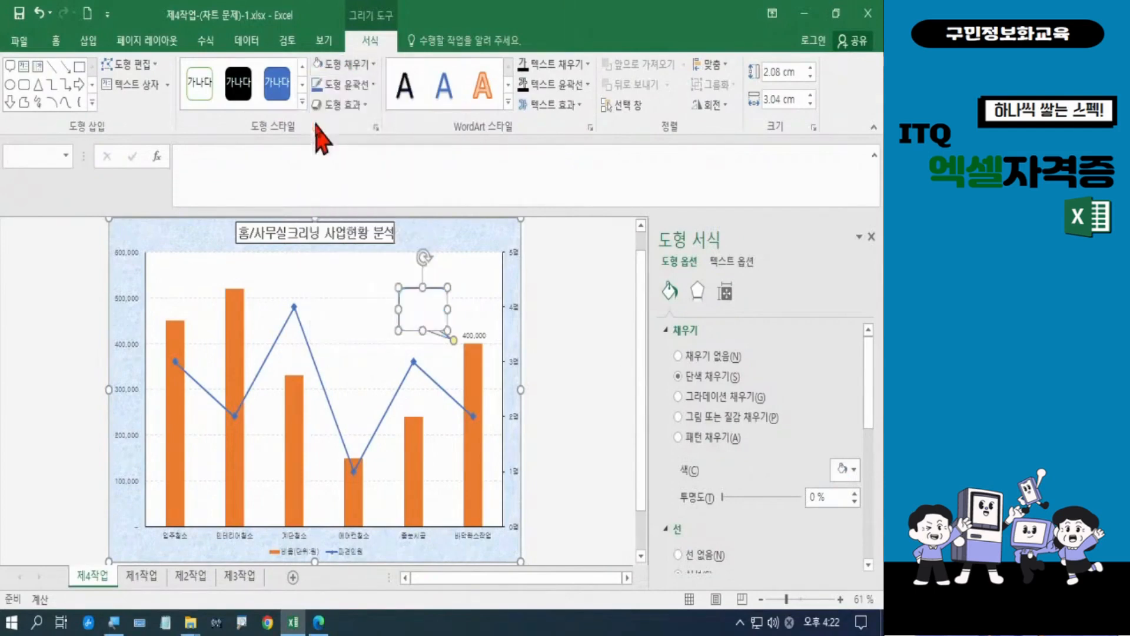
pyautogui.click(353, 86)
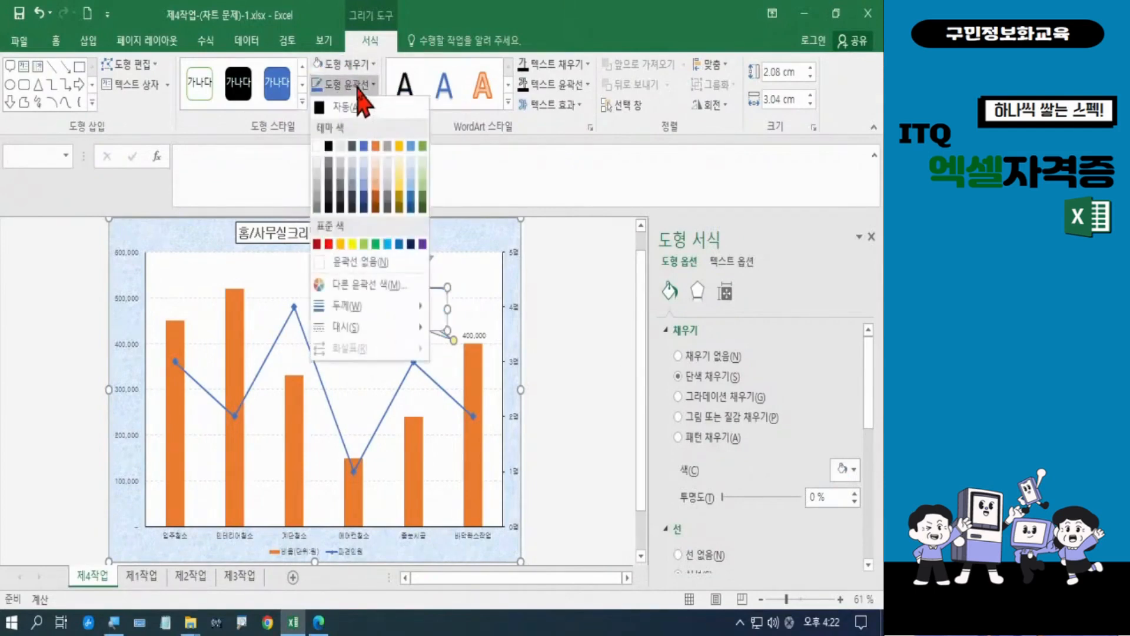
pyautogui.click(328, 146)
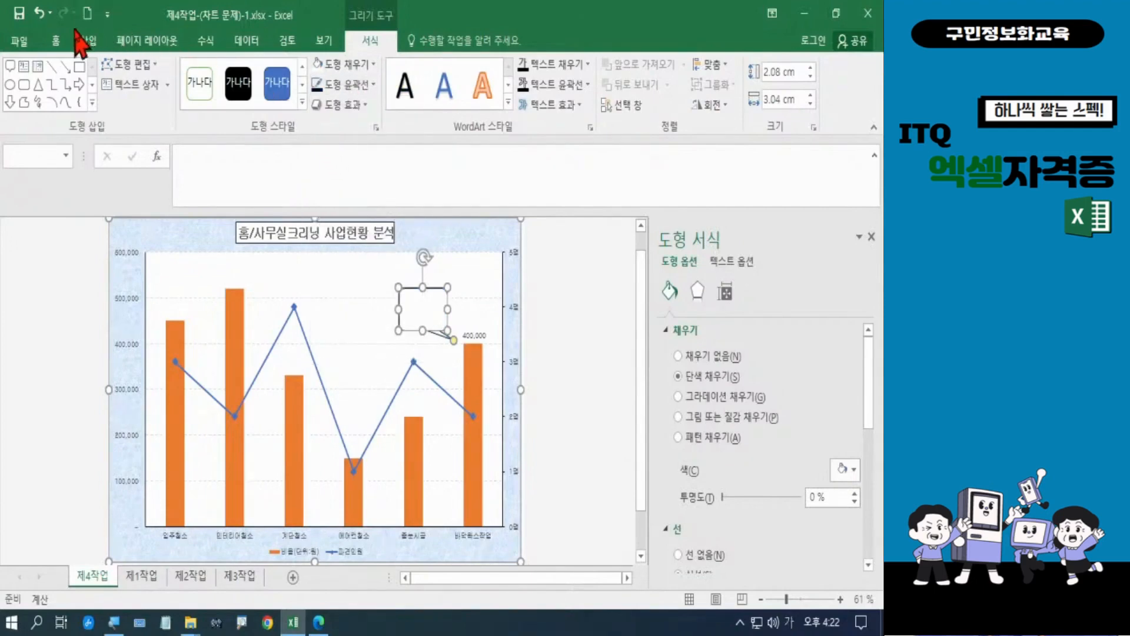
pyautogui.click(56, 41)
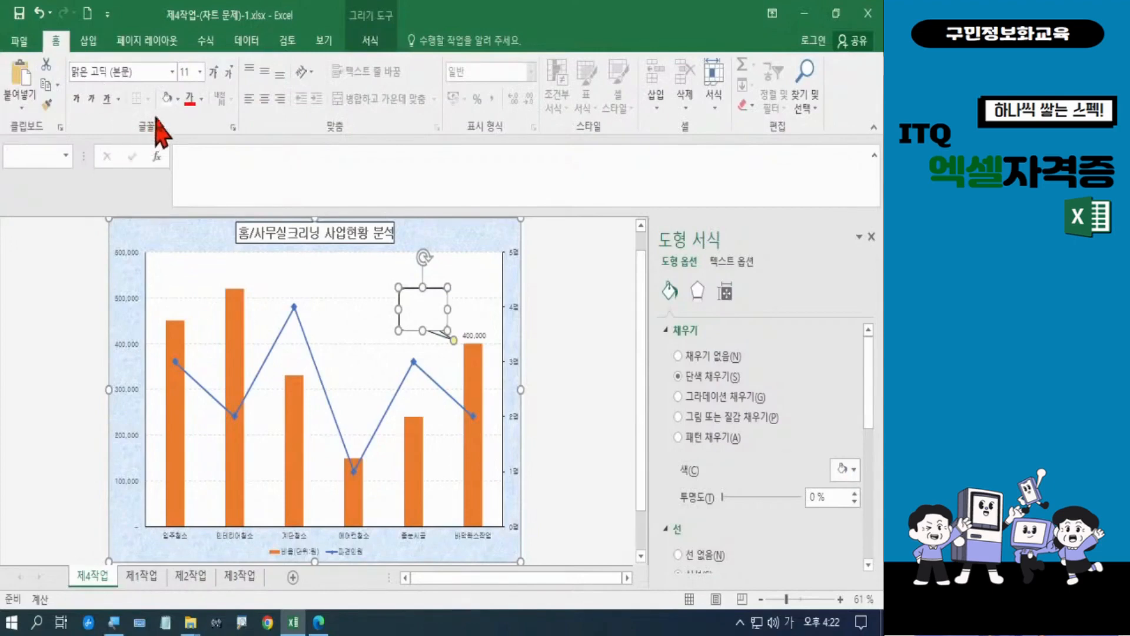
pyautogui.click(201, 100)
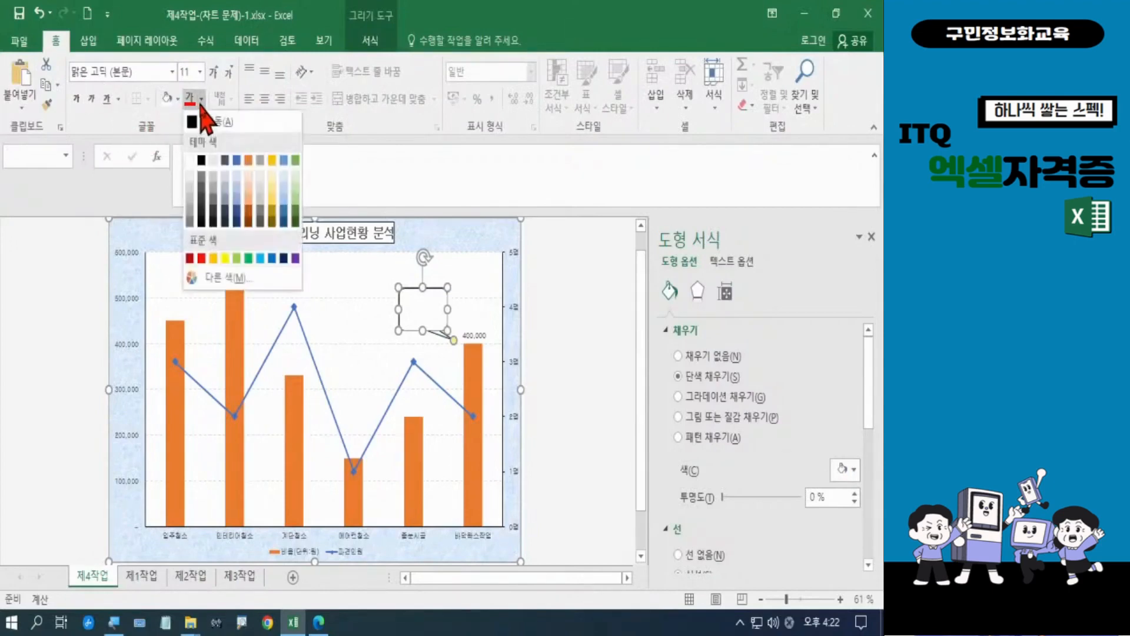
pyautogui.click(201, 160)
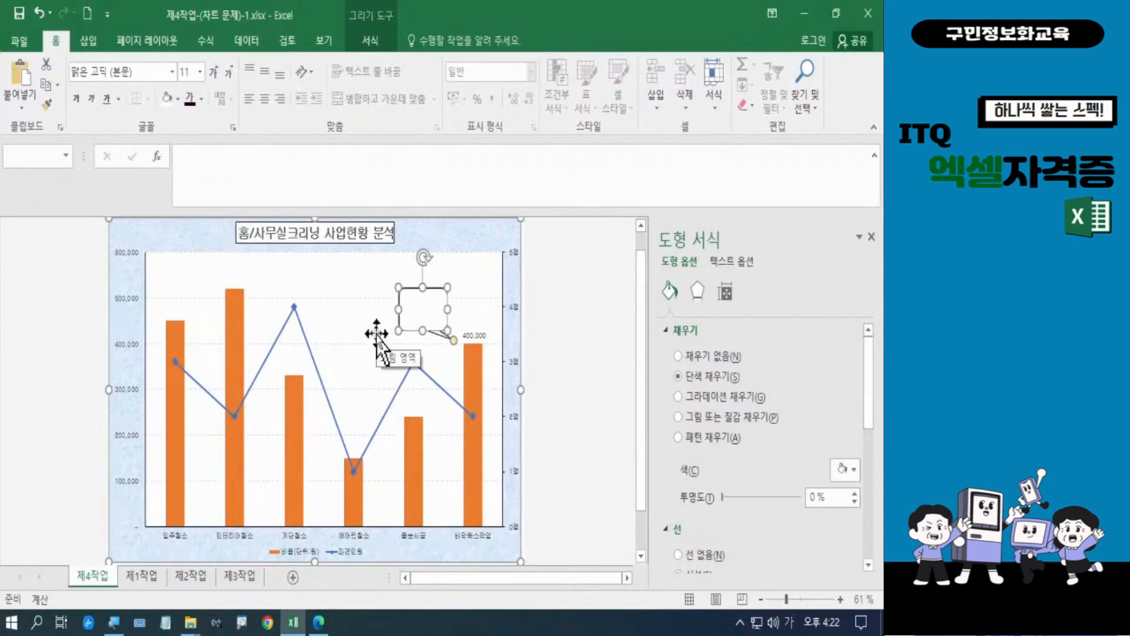
# Enter 최다 작업 in the callout and center the text both horizontally and vertically
pyautogui.write('ㅎ최대 직')
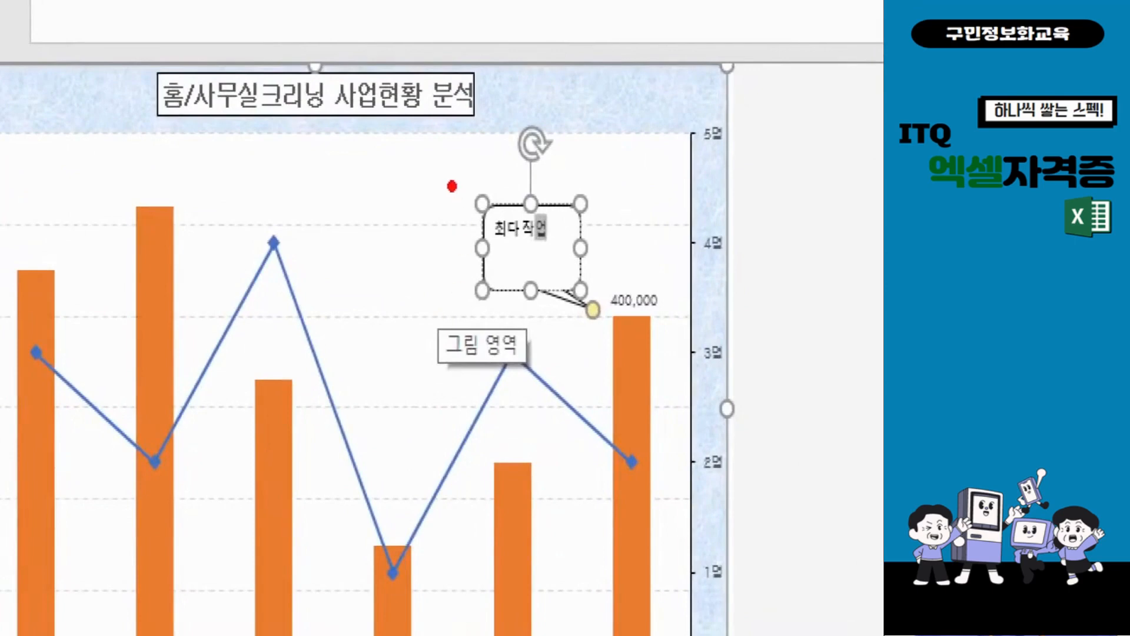
pyautogui.moveTo(452, 186); pyautogui.dragTo(571, 274)
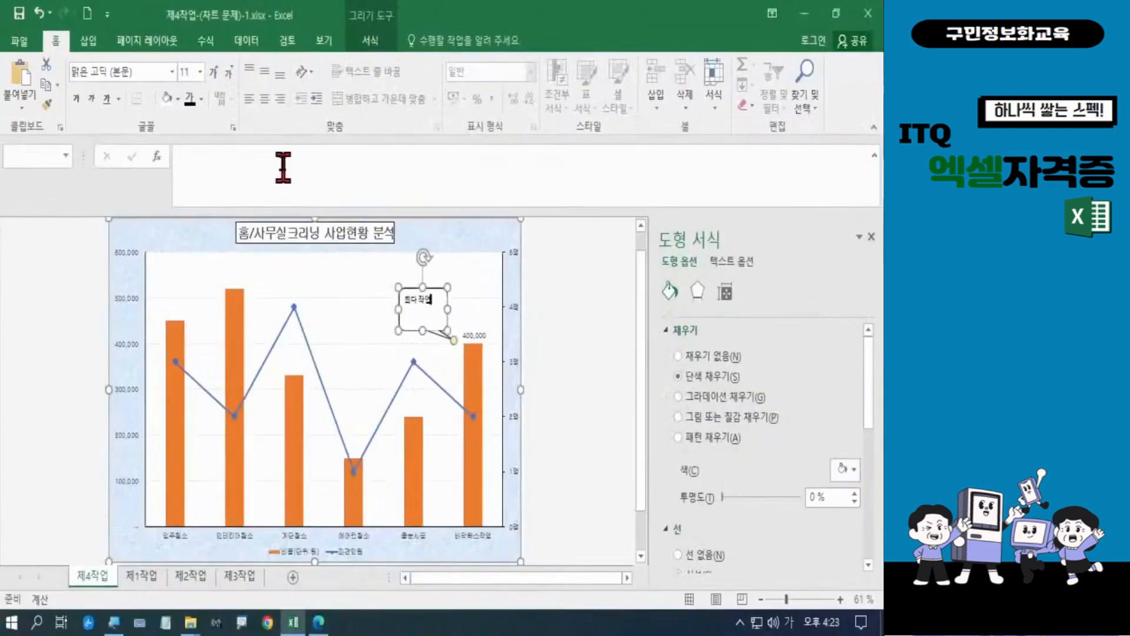
pyautogui.click(401, 65)
pyautogui.click(402, 120)
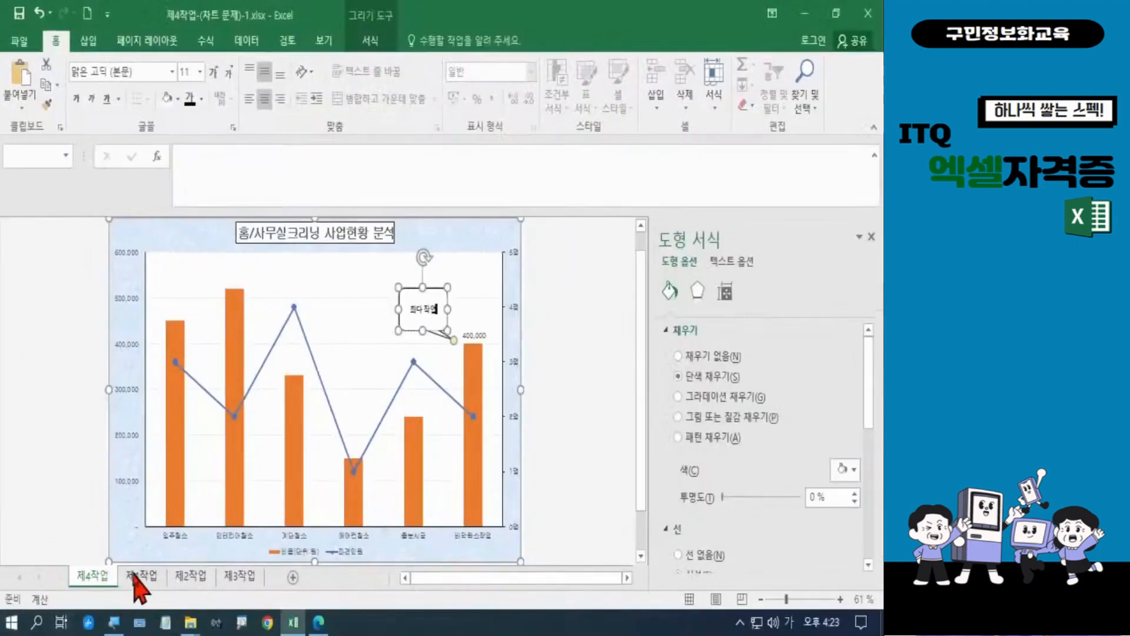
# Move sheet 제4작업 to the end, after 제3작업, and save the workbook
pyautogui.moveTo(112, 586); pyautogui.dragTo(282, 595)
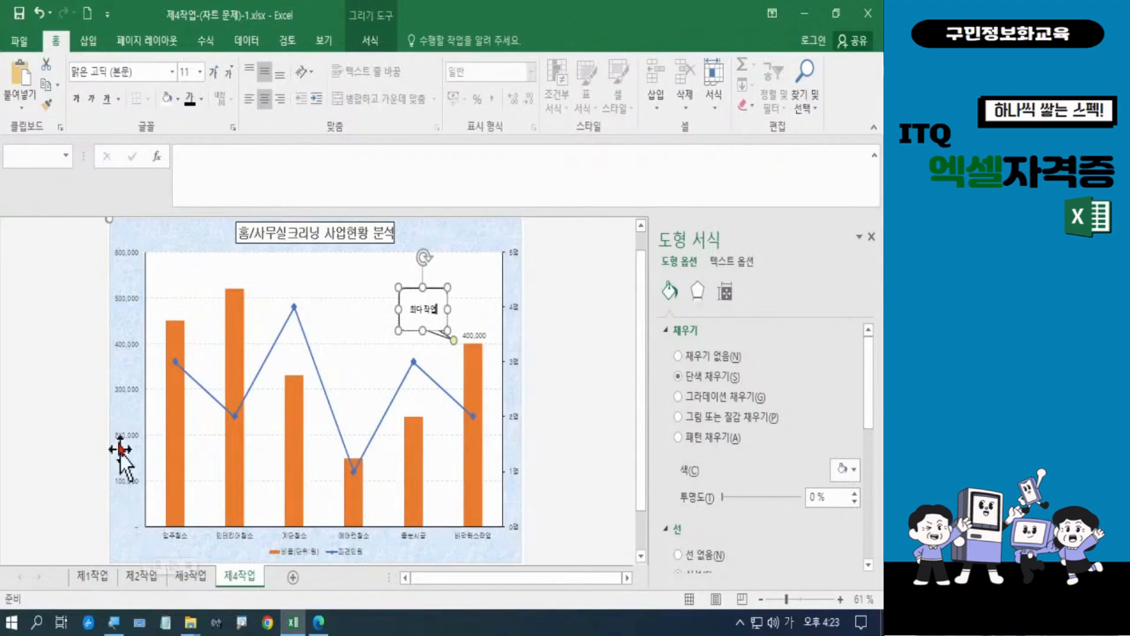
pyautogui.click(21, 41)
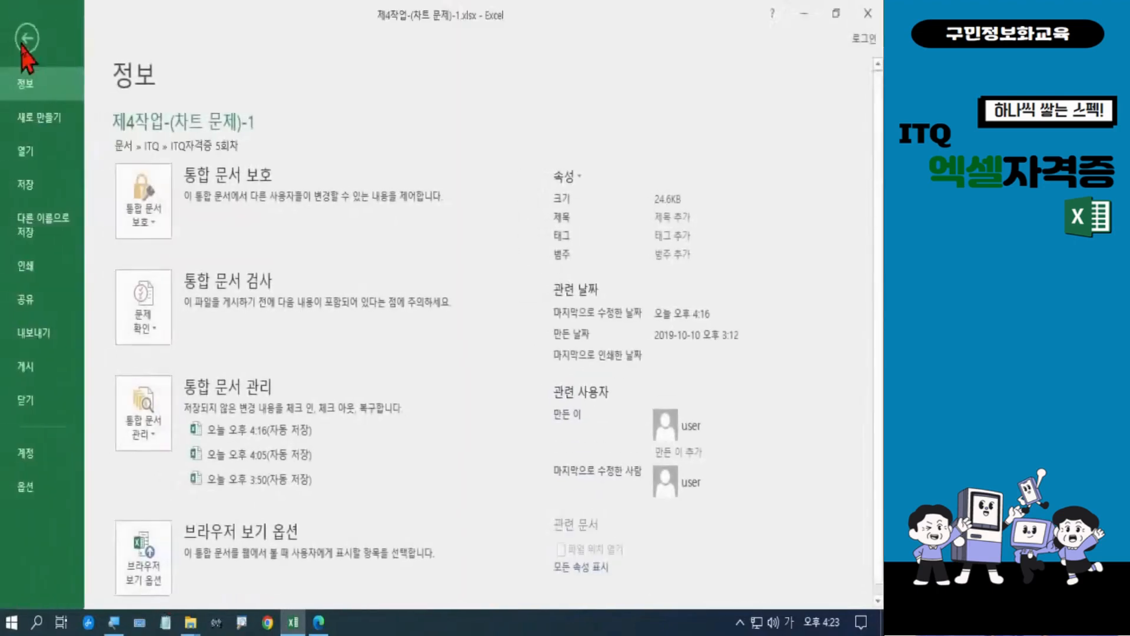
pyautogui.click(41, 188)
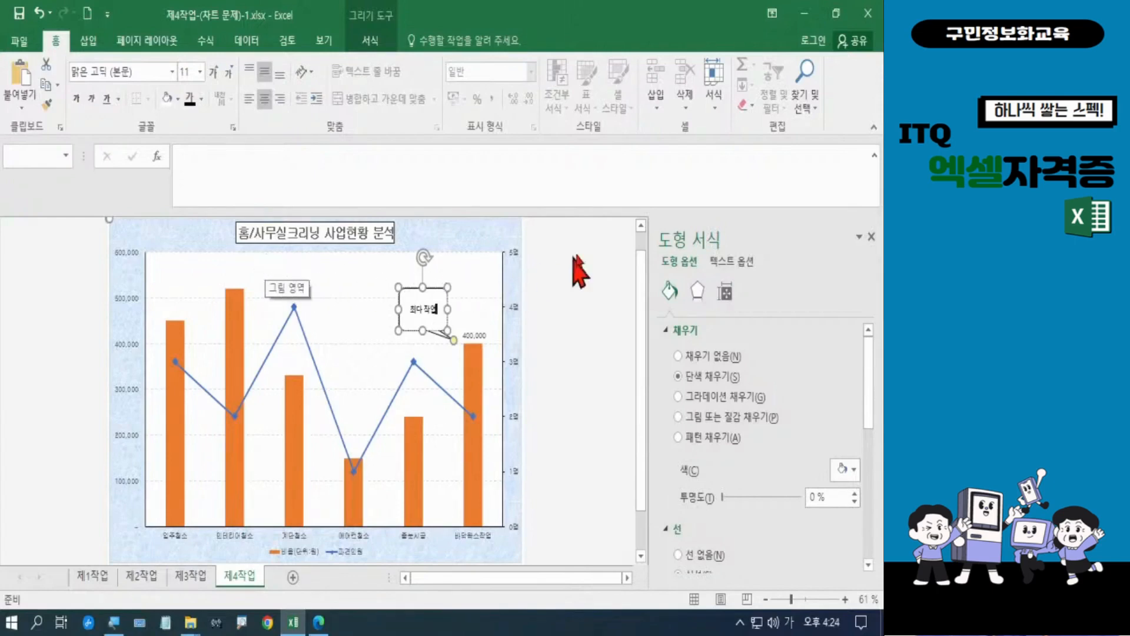
# Close the workbook and the problem PDF, and minimize the file explorer window to show the desktop
pyautogui.click(867, 15)
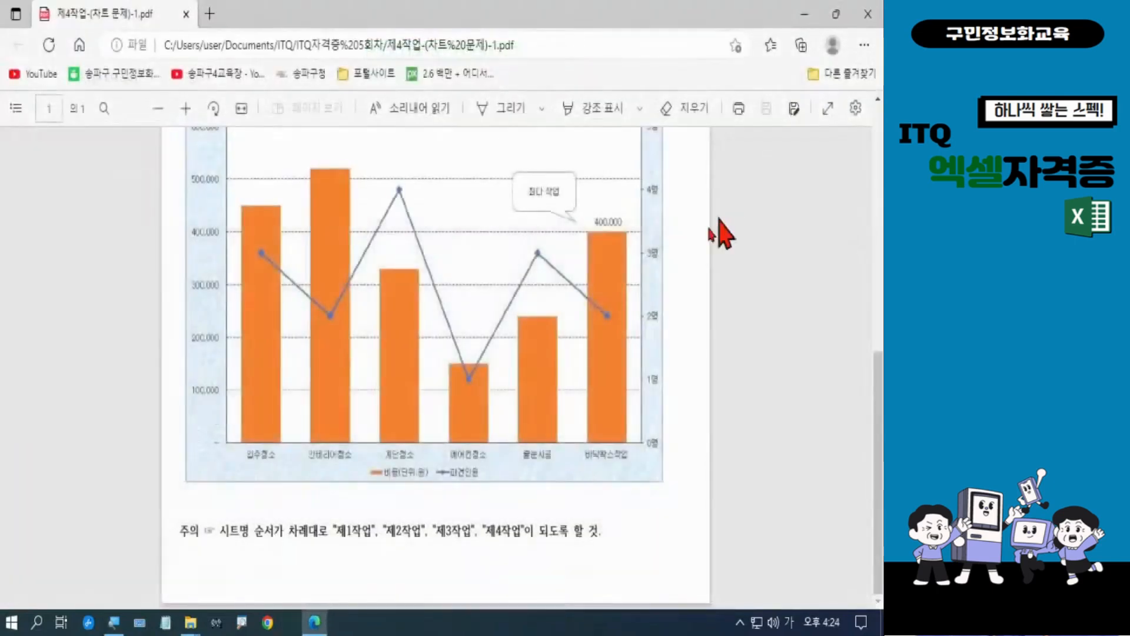
pyautogui.click(867, 15)
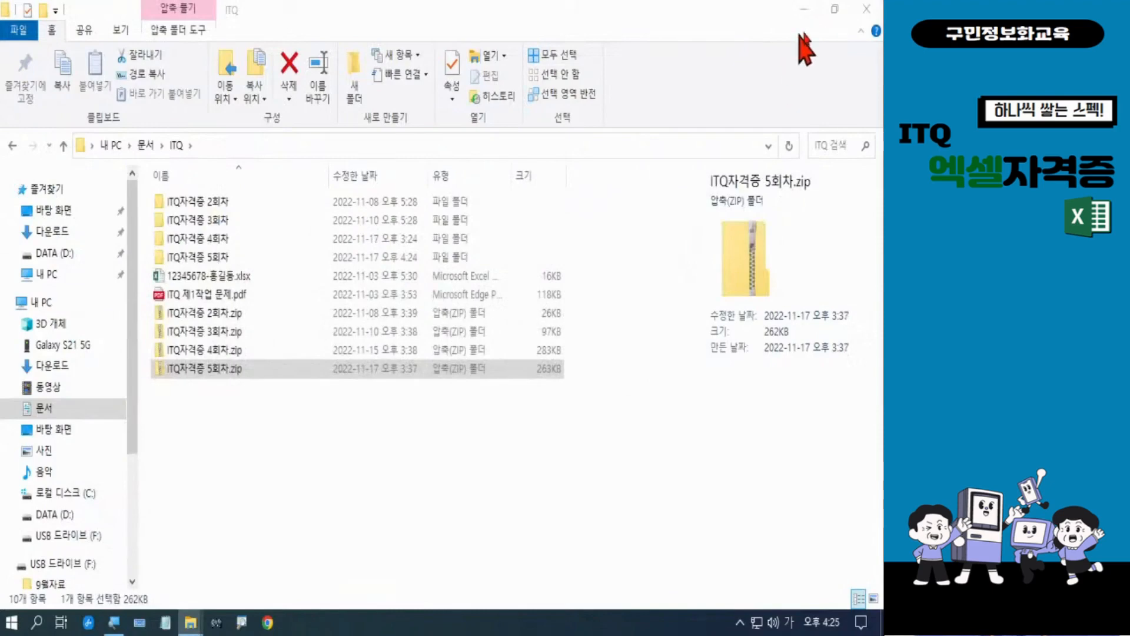
pyautogui.click(805, 10)
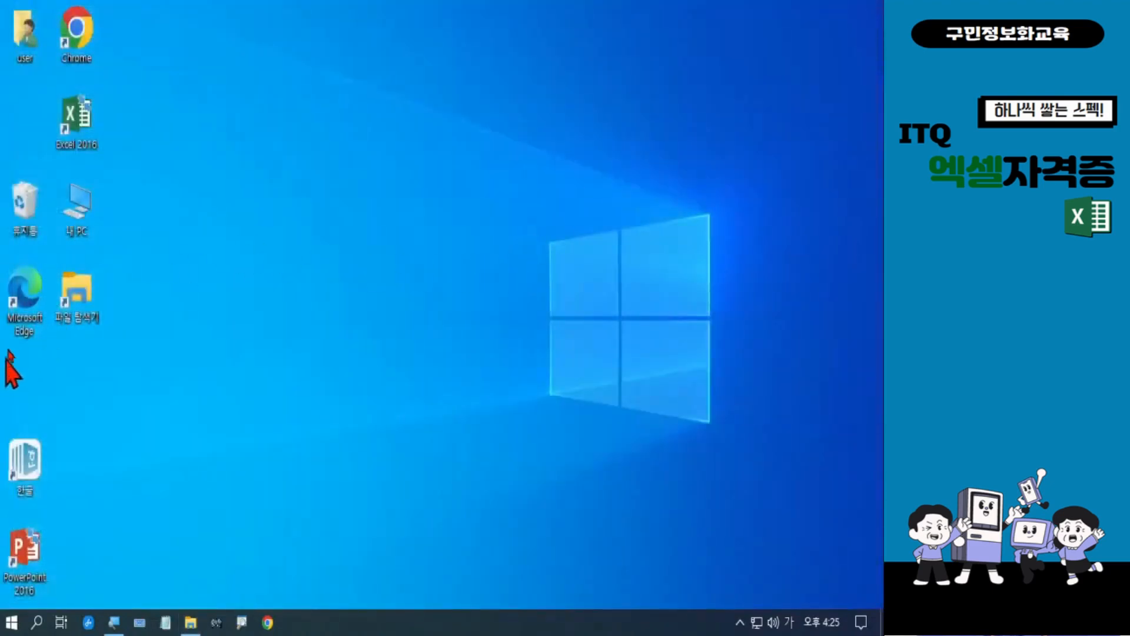
# Start Excel from the desktop with a new blank workbook and collapse the expanded formula bar
pyautogui.moveTo(67, 189); pyautogui.dragTo(23, 121)
pyautogui.moveTo(96, 303); pyautogui.dragTo(43, 383)
pyautogui.doubleClick(77, 150)
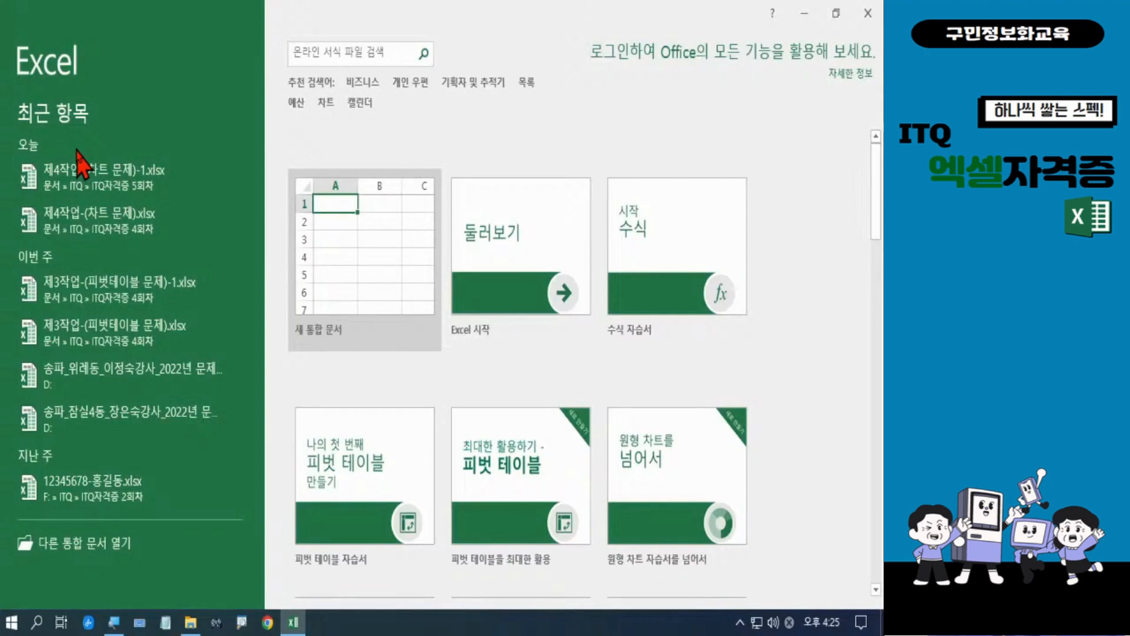
pyautogui.click(362, 268)
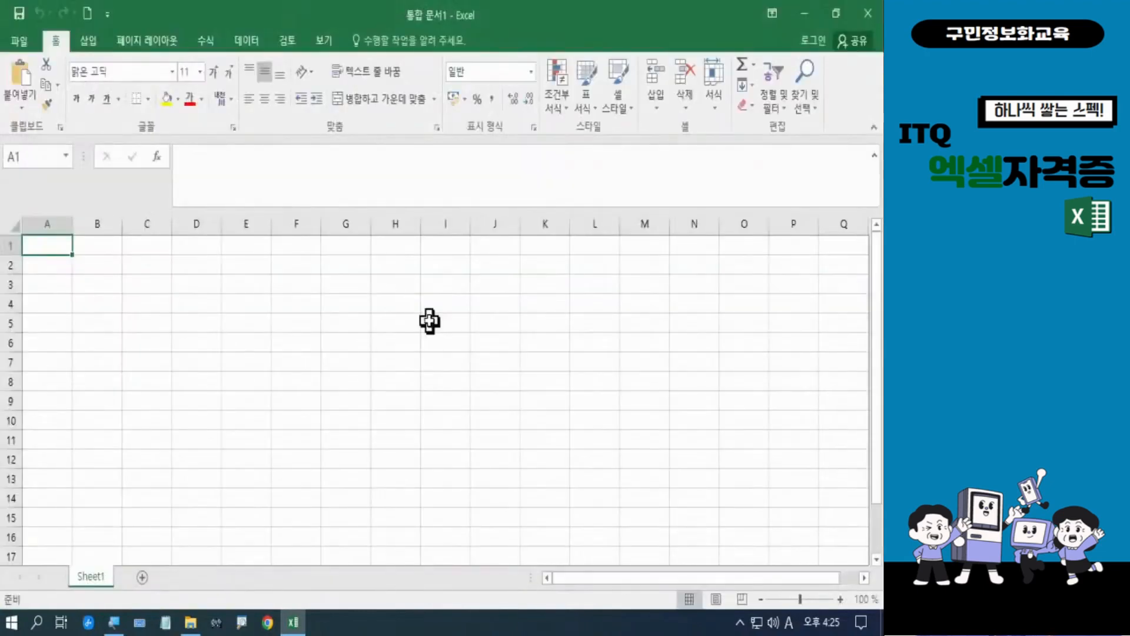
pyautogui.click(874, 155)
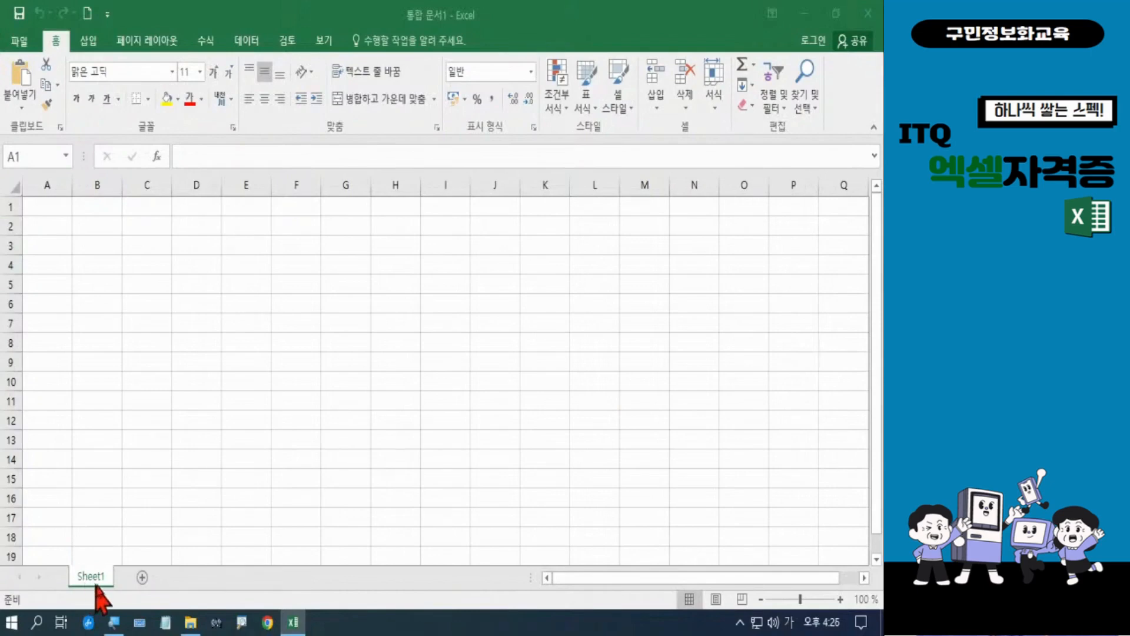
# Add two new worksheets after Sheet1
pyautogui.click(142, 580)
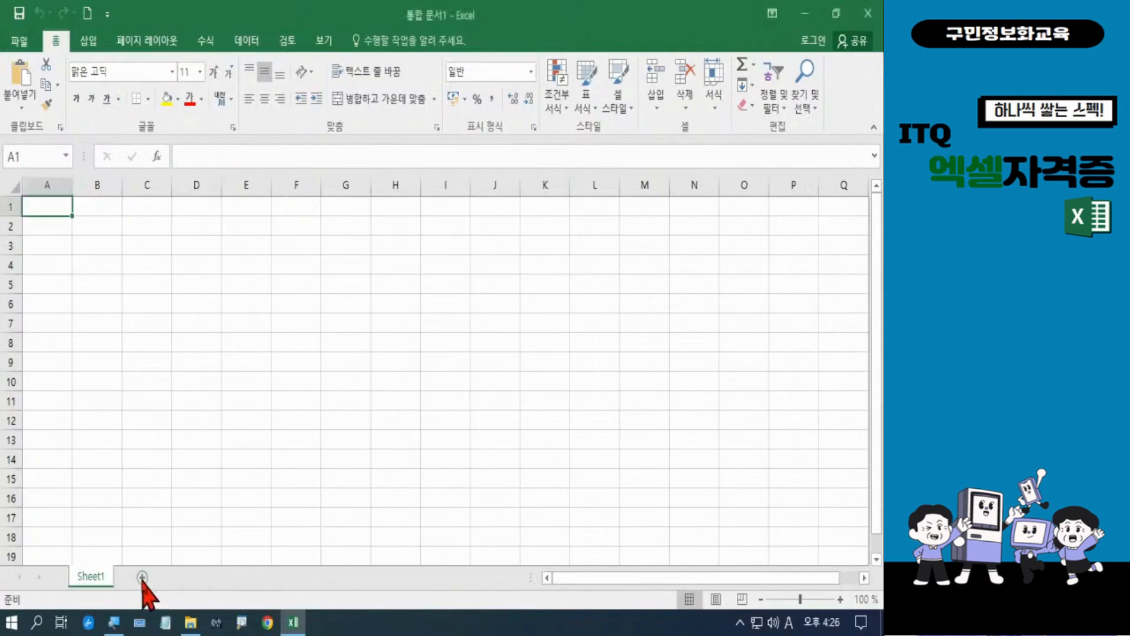
pyautogui.click(142, 578)
pyautogui.click(187, 577)
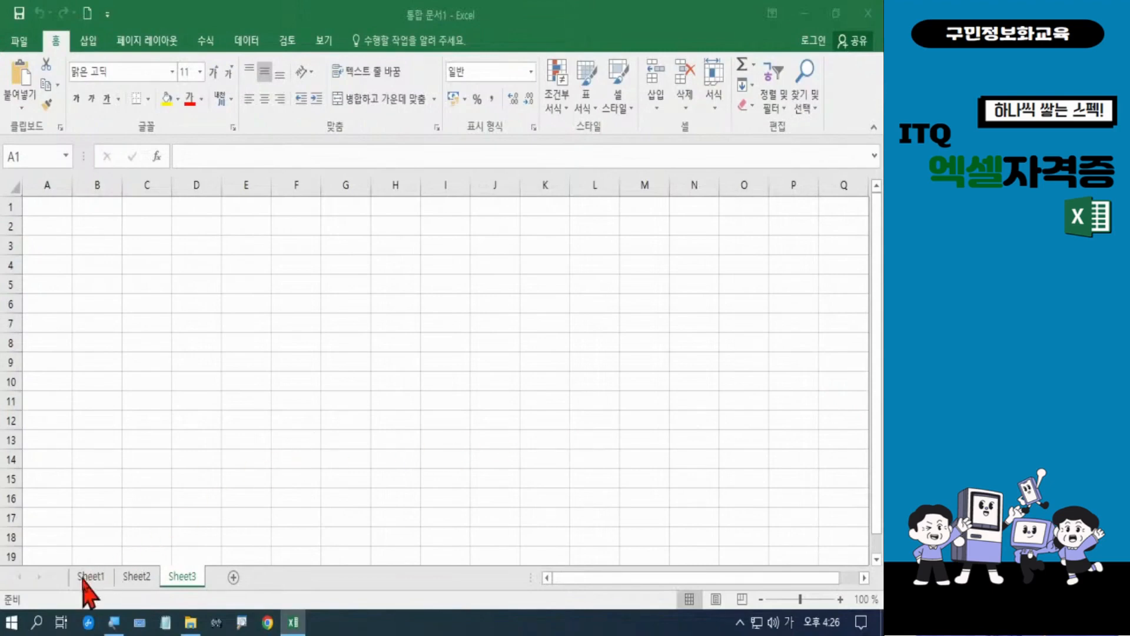
# Rename Sheet1 as 제1작업
pyautogui.press('ctrl')
pyautogui.press('ctrl')
pyautogui.press('ctrl')
pyautogui.click(86, 580)
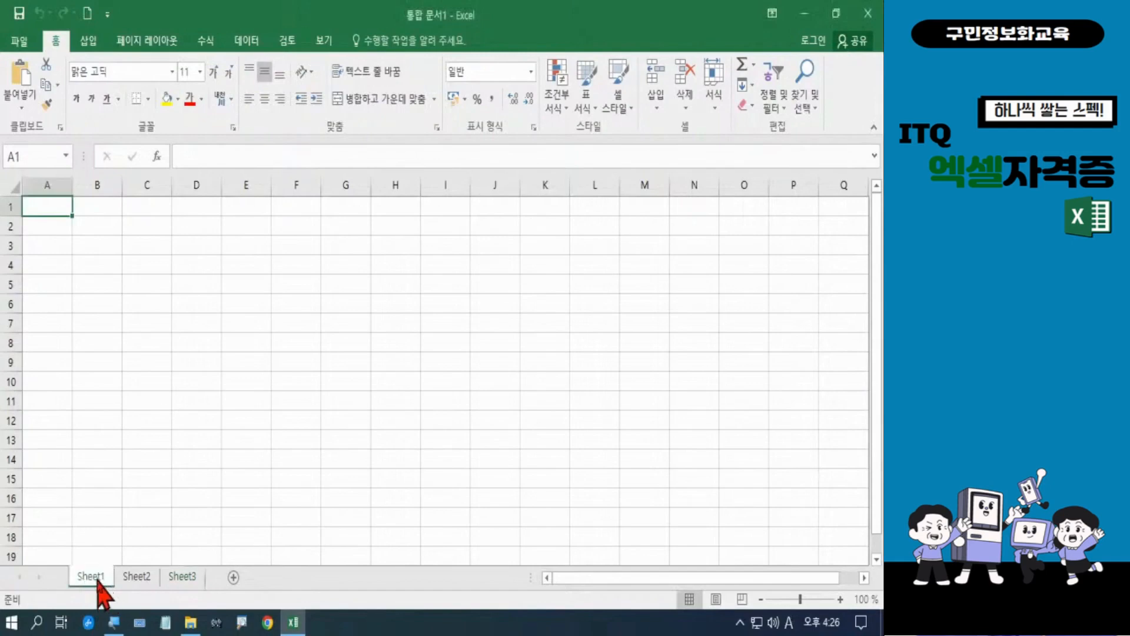
pyautogui.doubleClick(98, 578)
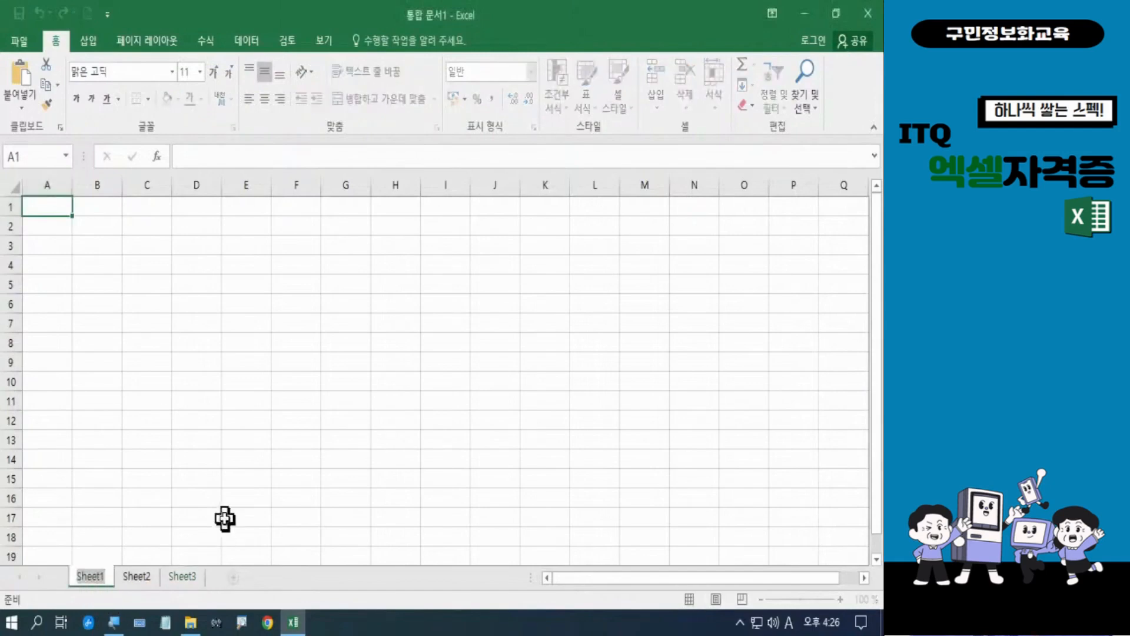
pyautogui.write('w')
pyautogui.press('BackSpace')
pyautogui.press('Hangul')
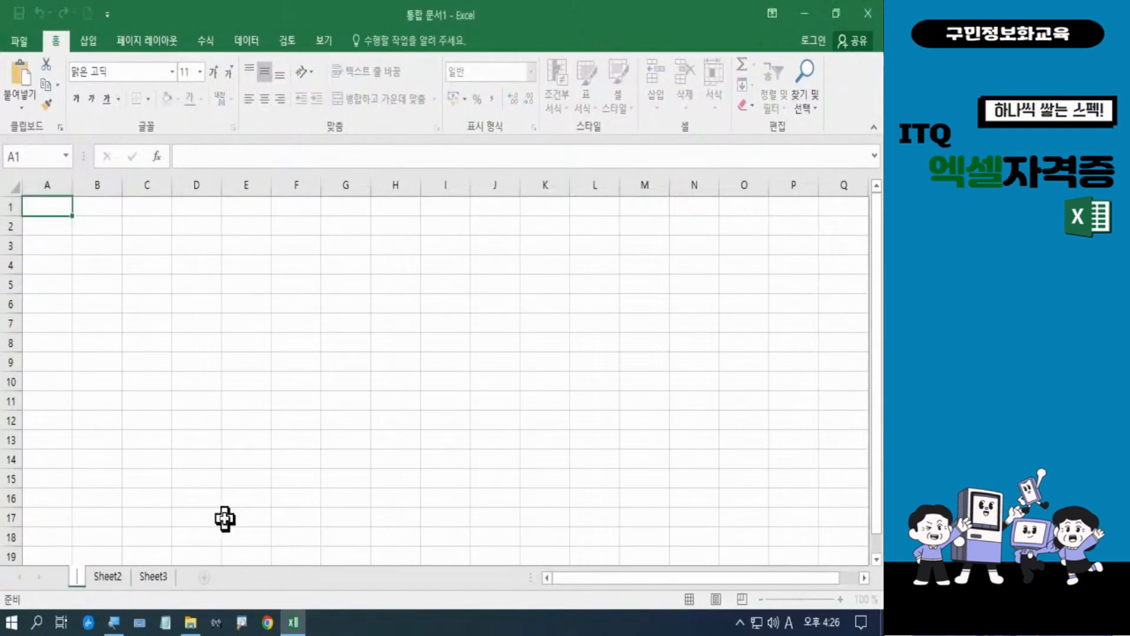
pyautogui.write('제1')
pyautogui.write('작업')
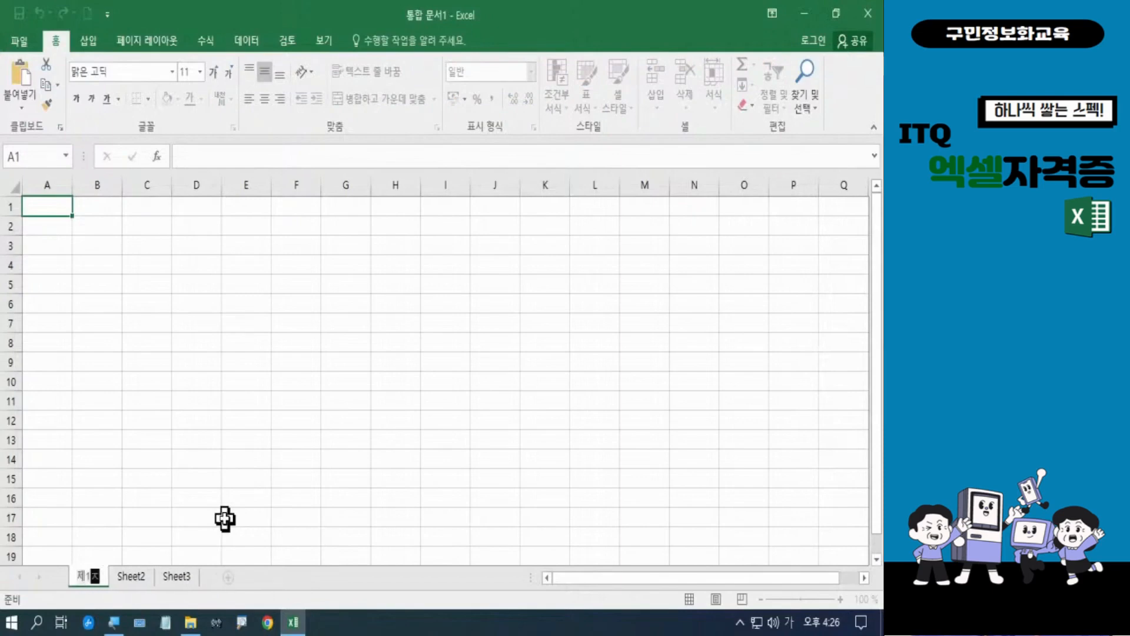
pyautogui.press('Return')
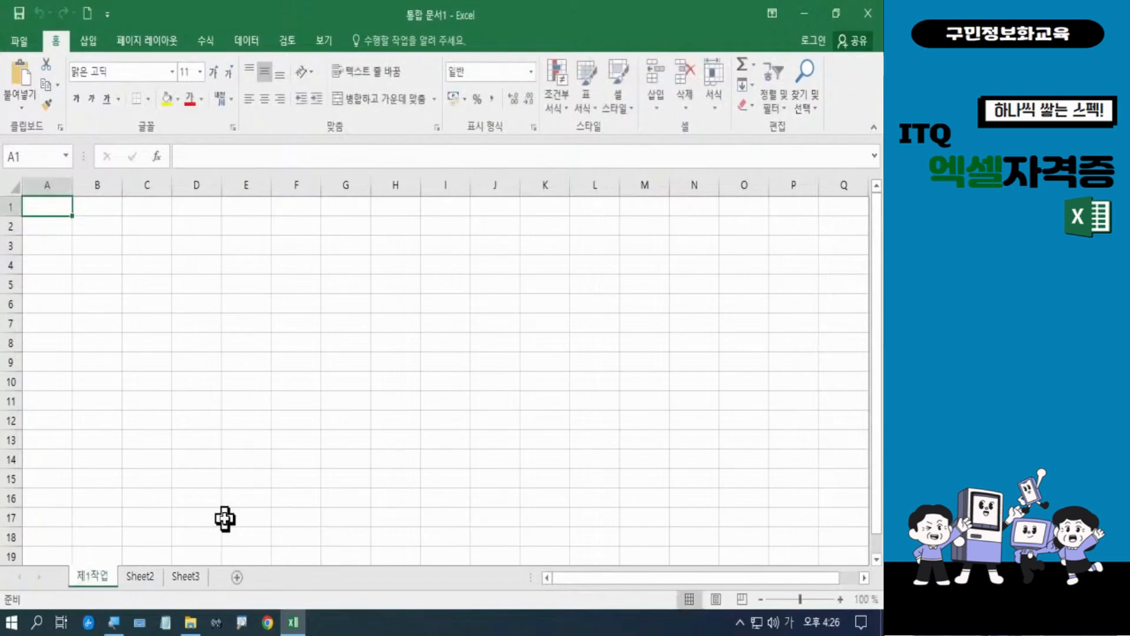
# Rename Sheet2 as 제2작업
pyautogui.doubleClick(142, 582)
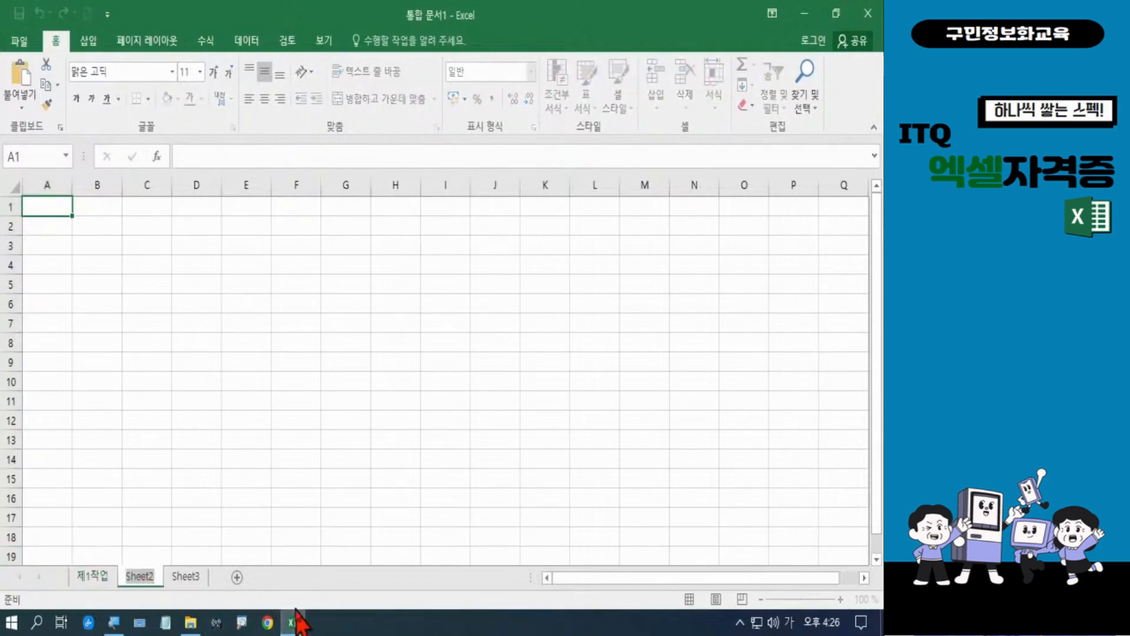
pyautogui.write('제2작')
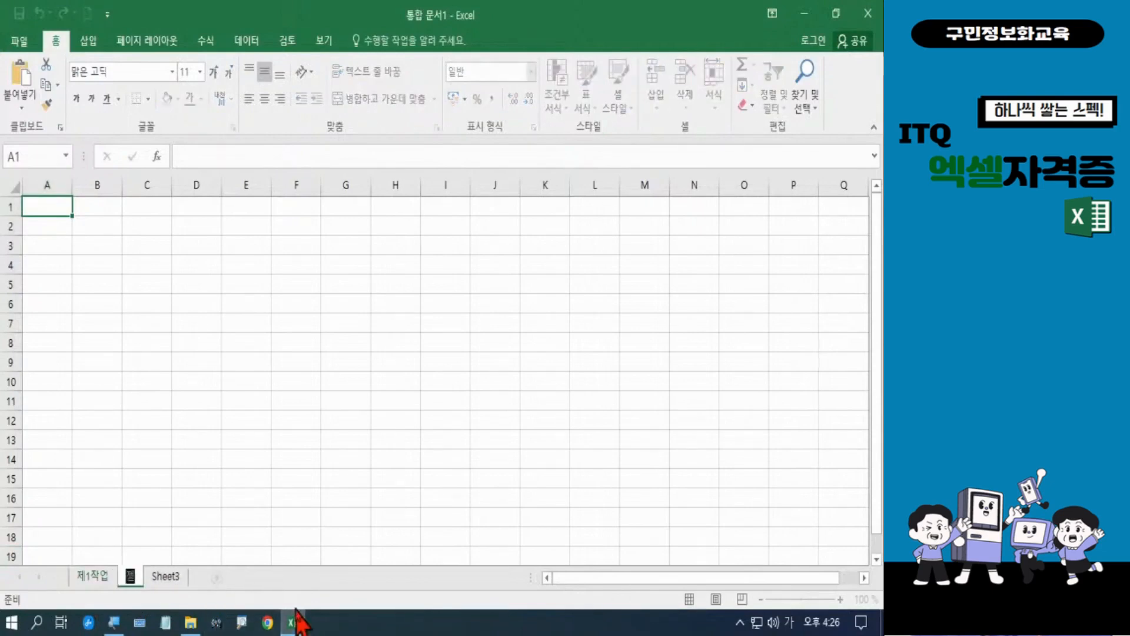
pyautogui.write('업')
pyautogui.press('BackSpace')
pyautogui.press('BackSpace')
pyautogui.press('BackSpace')
pyautogui.press('BackSpace')
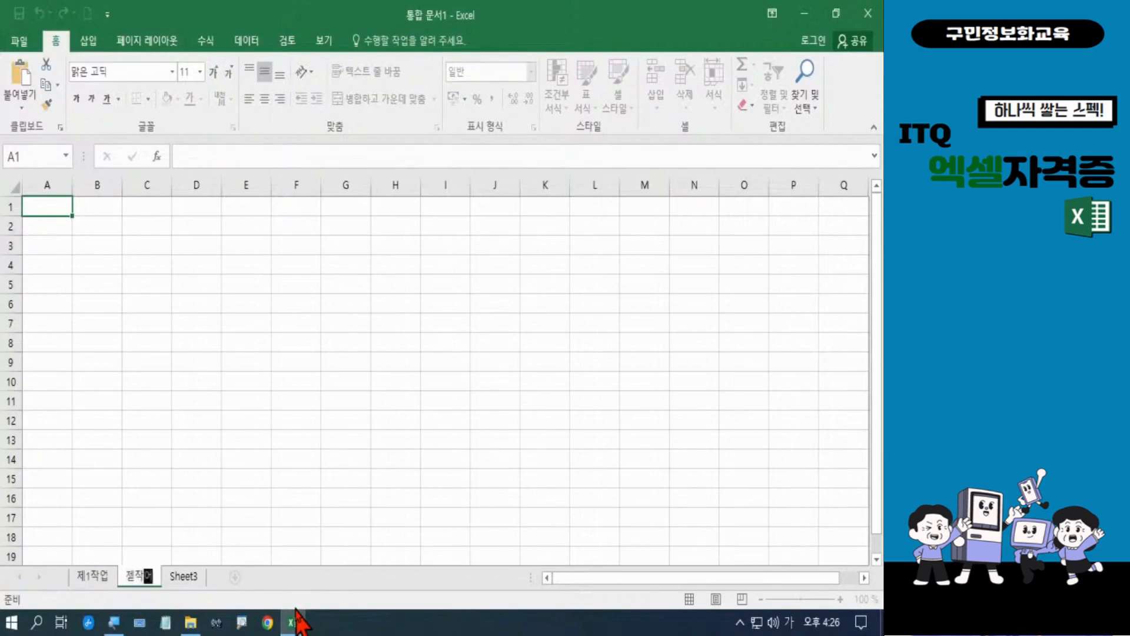
pyautogui.press('BackSpace')
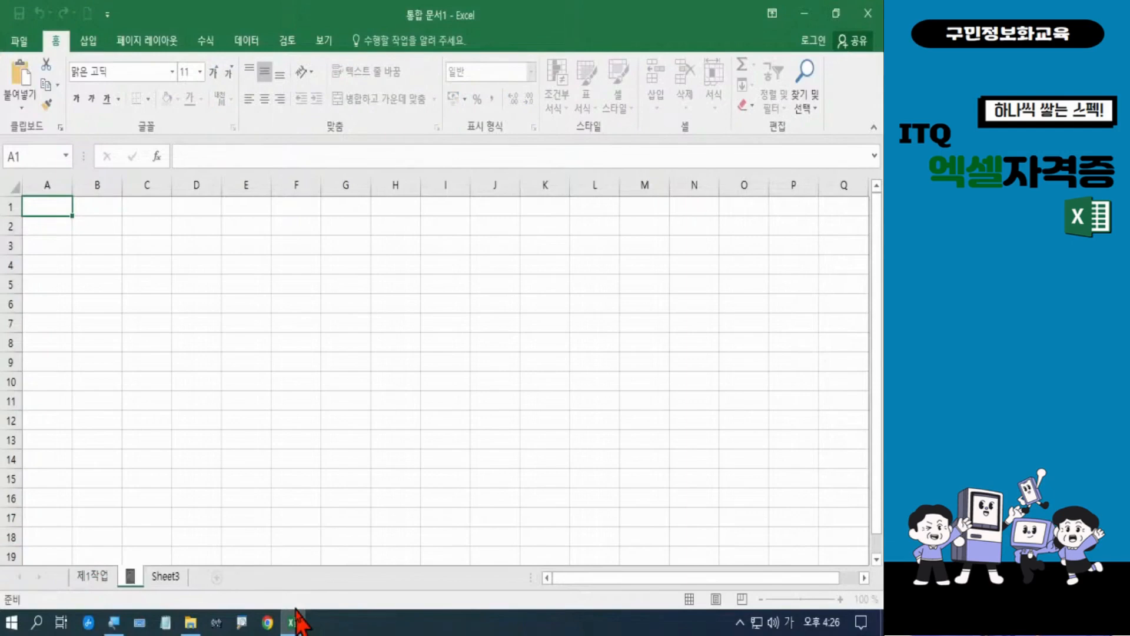
pyautogui.write('2ㅈ작업')
pyautogui.press('Return')
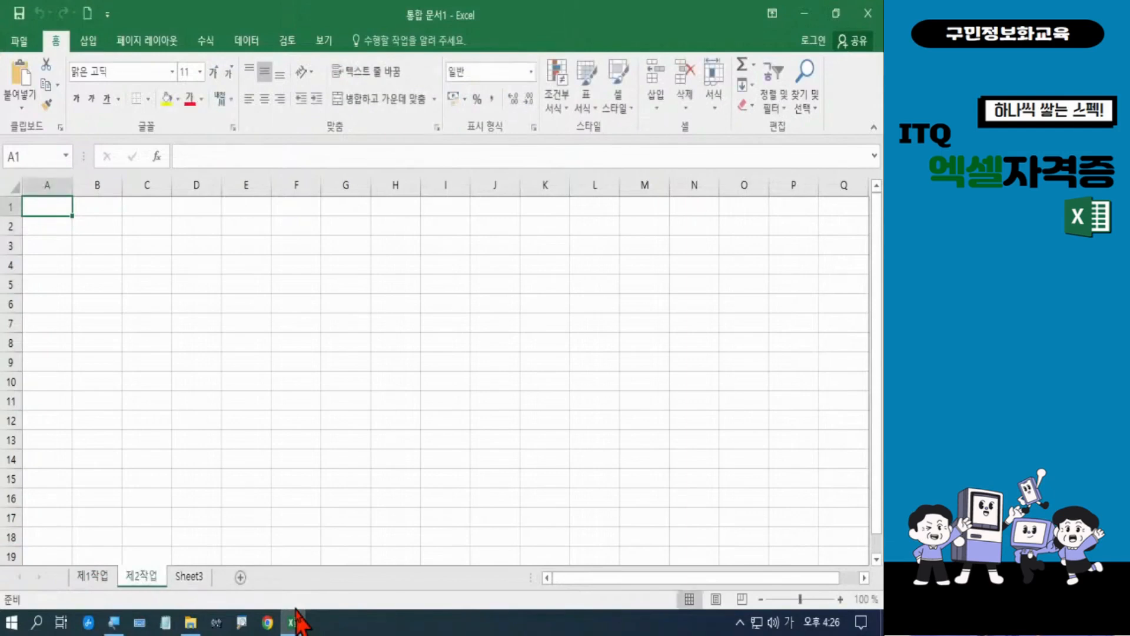
# Rename Sheet3 as 제3작업
pyautogui.click(194, 579)
pyautogui.doubleClick(195, 579)
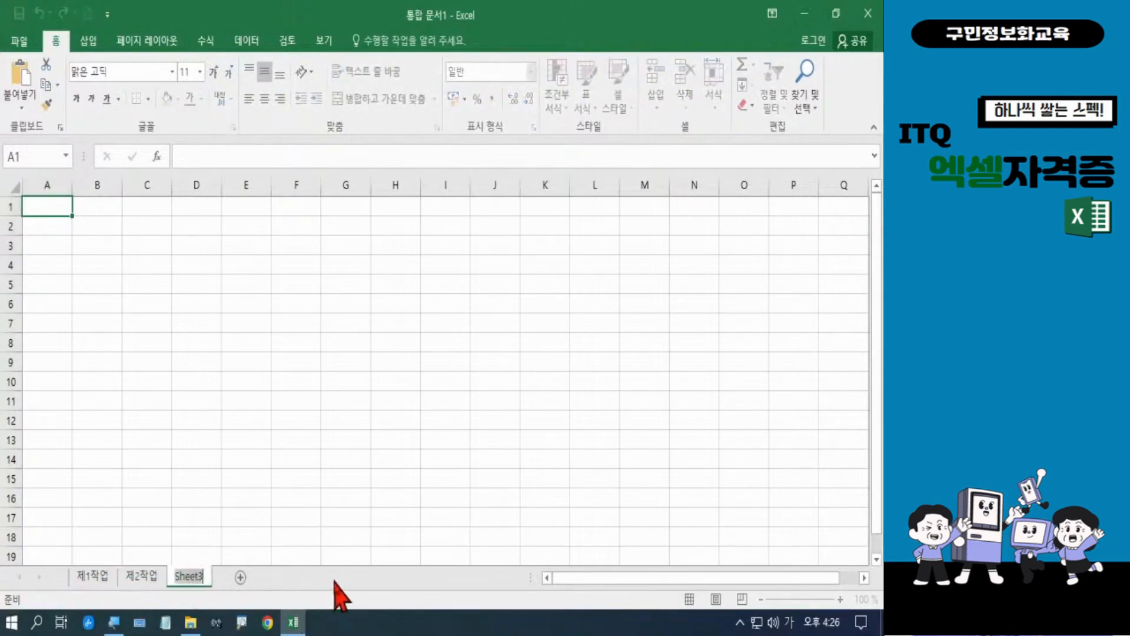
pyautogui.write('ㅈ제3작업')
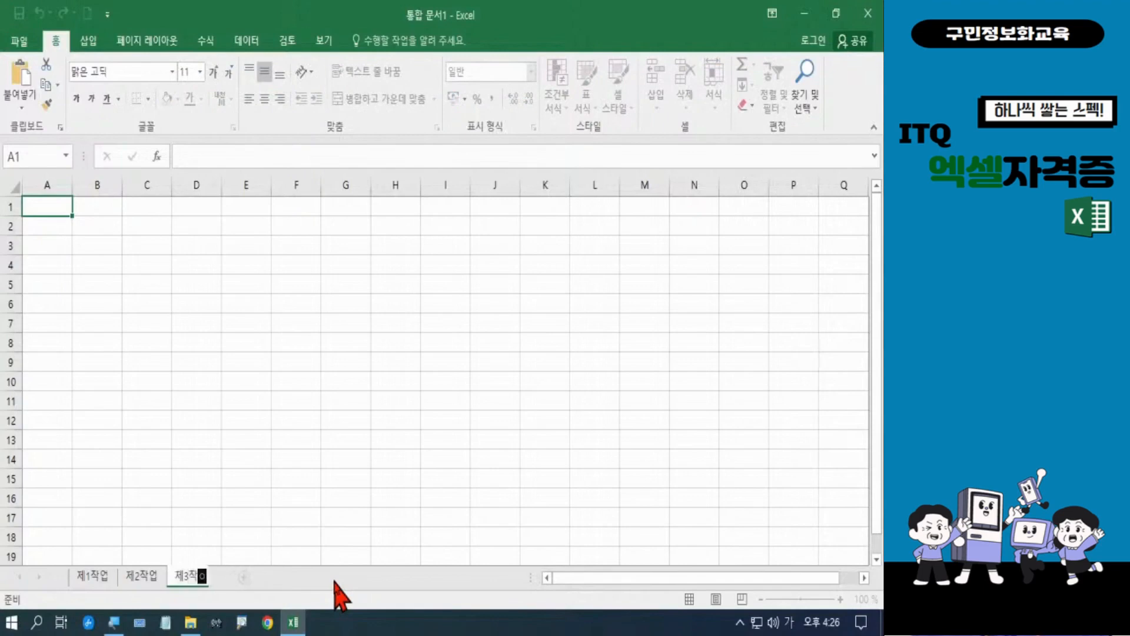
pyautogui.press('Return')
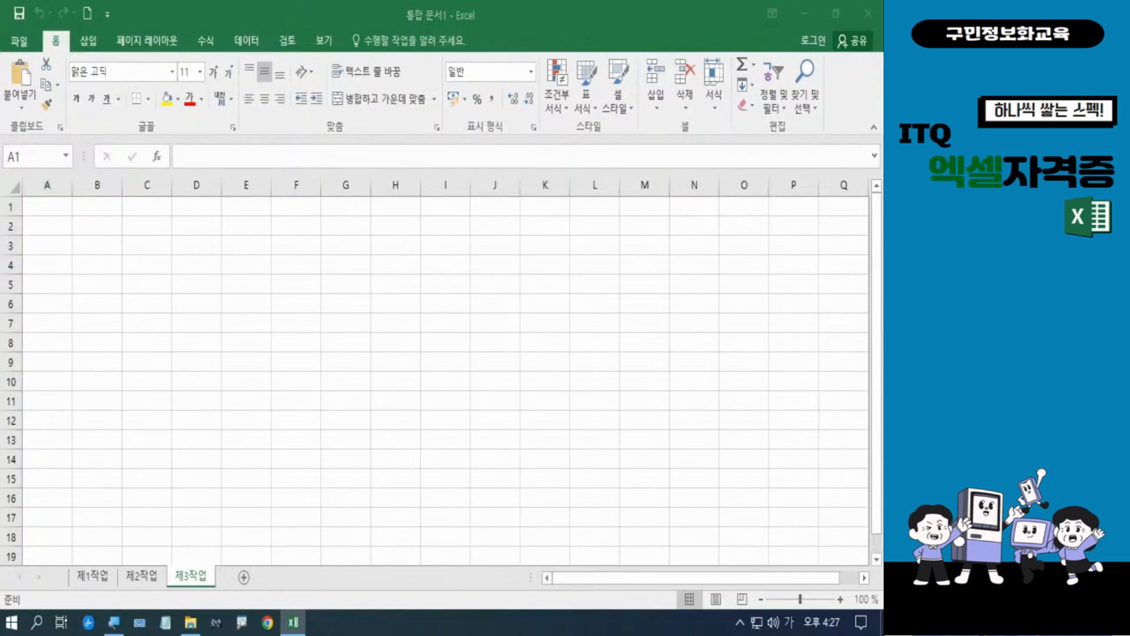
pyautogui.press('Hangul')
pyautogui.press('Hangul')
# Group the sheets 제1작업 through 제3작업 and set the width of column A to 1 on all of them
pyautogui.click(100, 583)
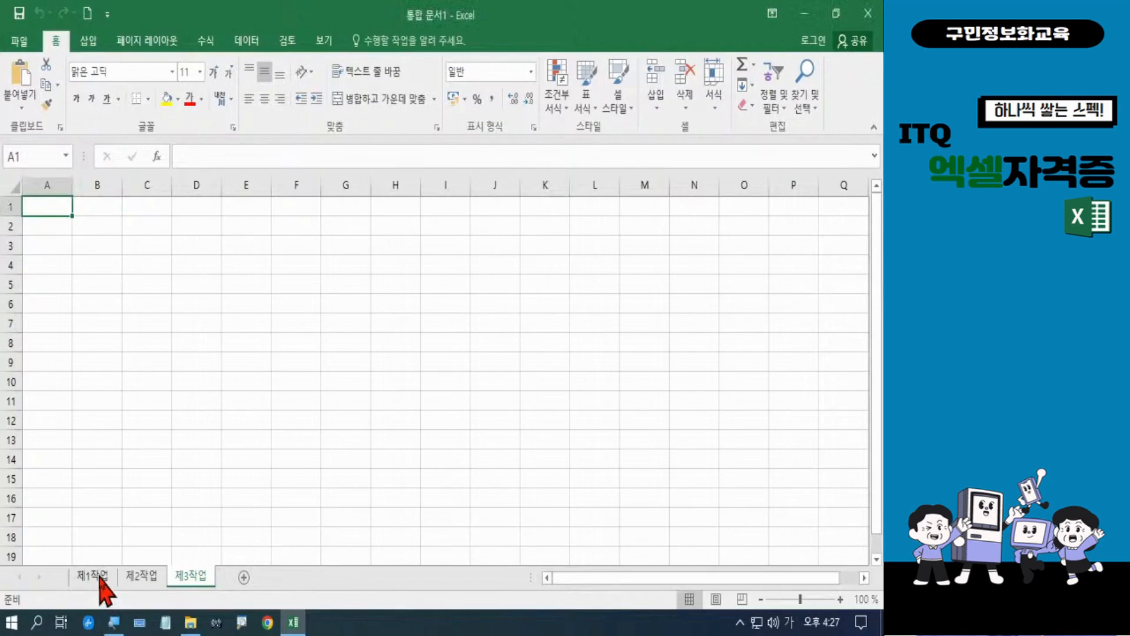
pyautogui.click(99, 581)
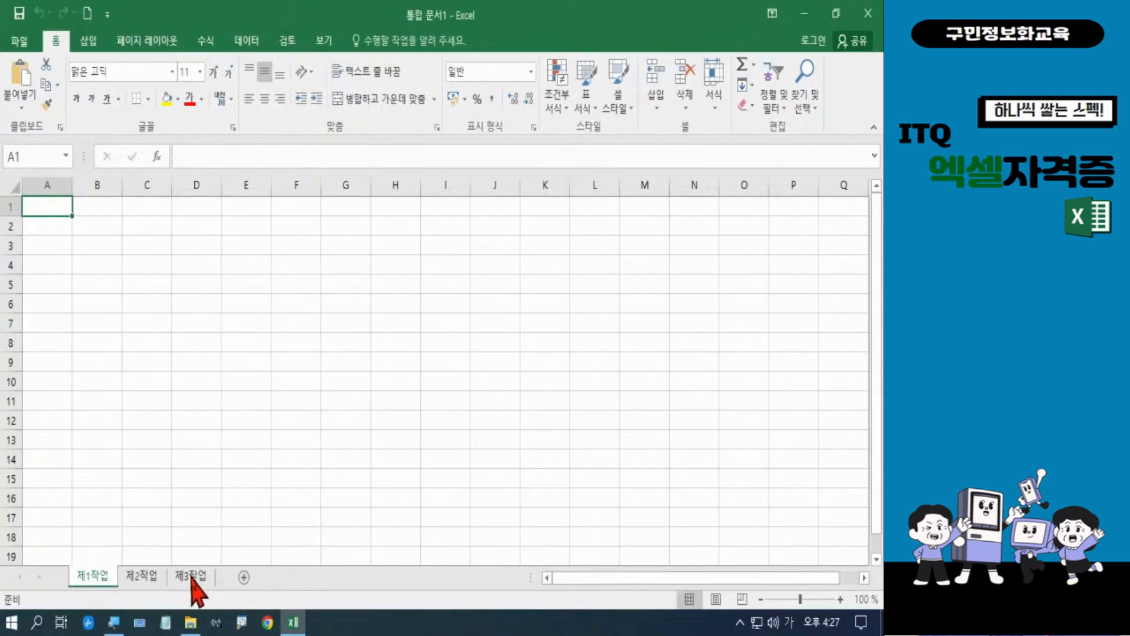
pyautogui.keyDown('shift'); pyautogui.click(192, 577); pyautogui.keyUp('shift')
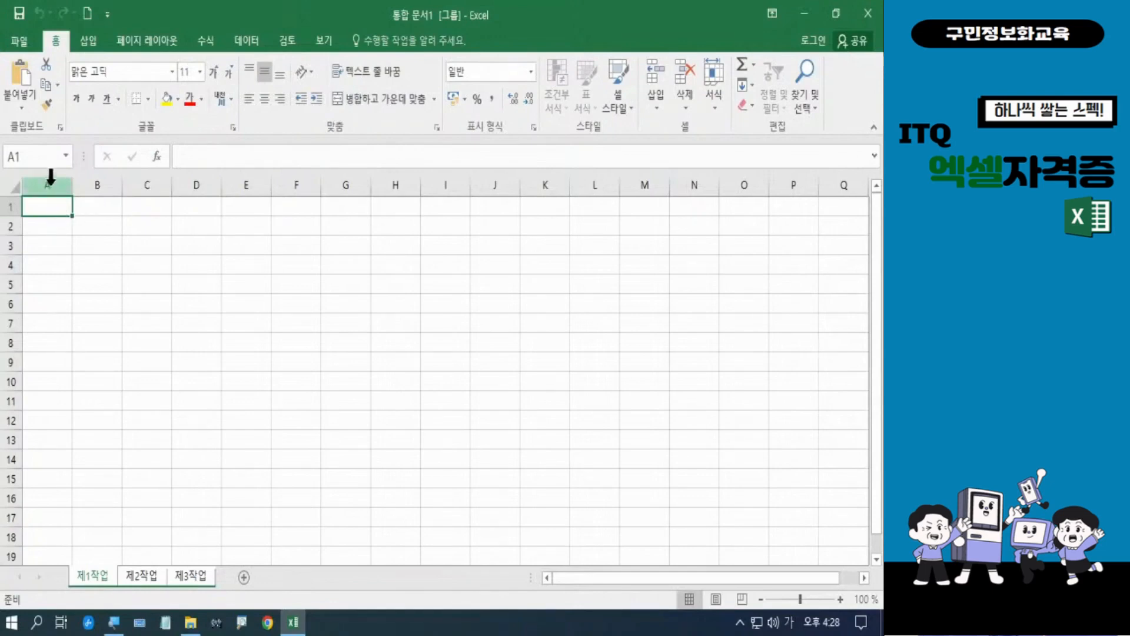
pyautogui.rightClick(51, 178)
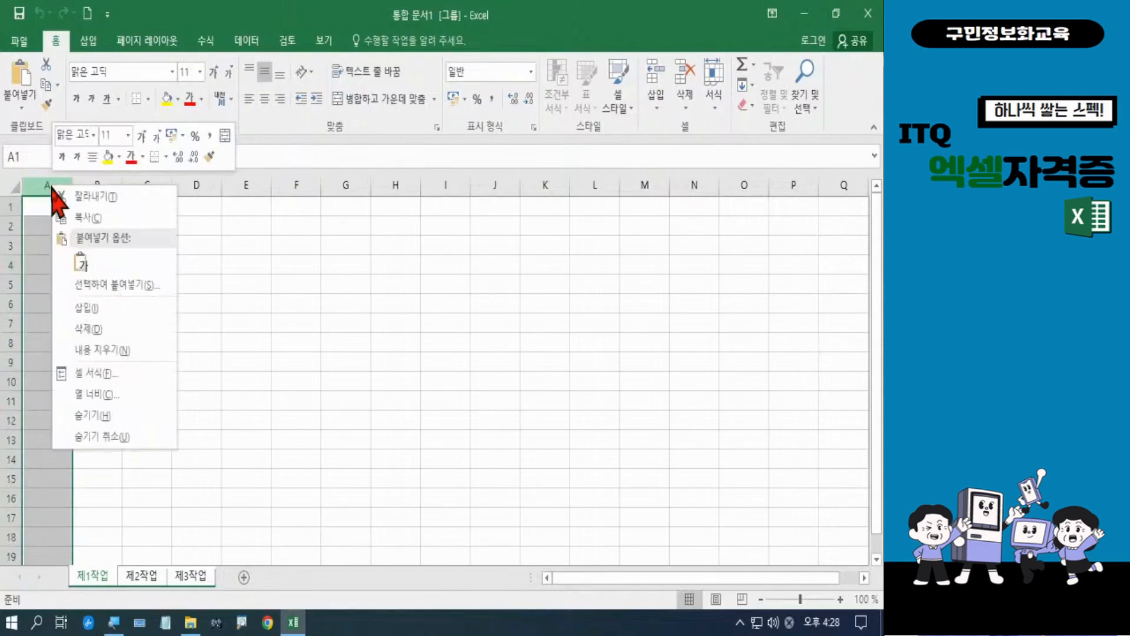
pyautogui.click(89, 395)
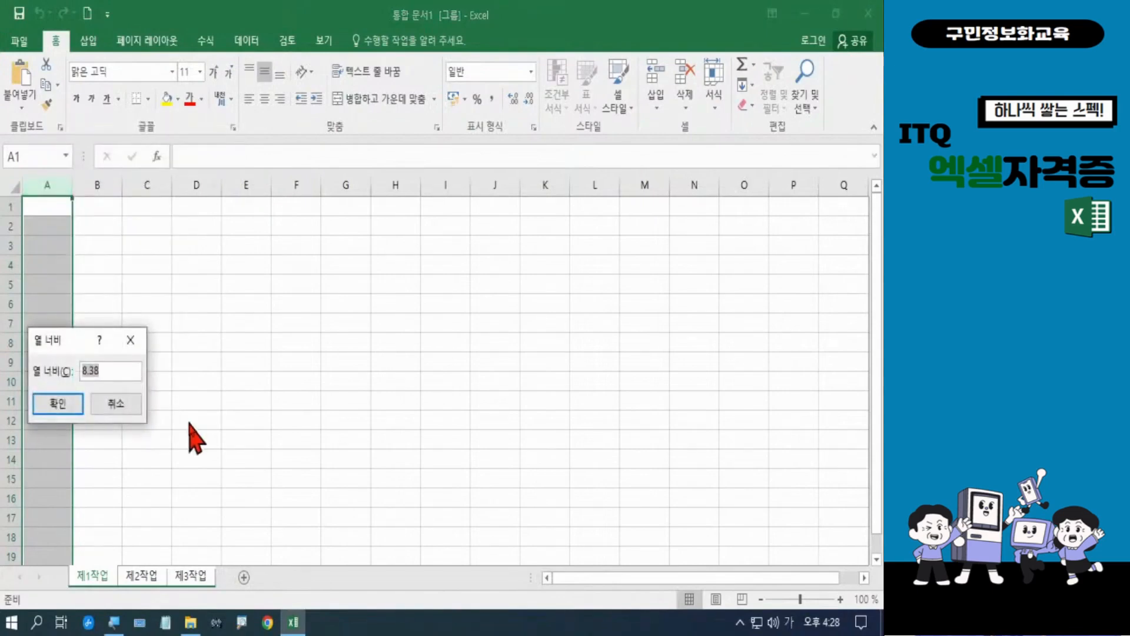
pyautogui.write('1')
pyautogui.click(56, 406)
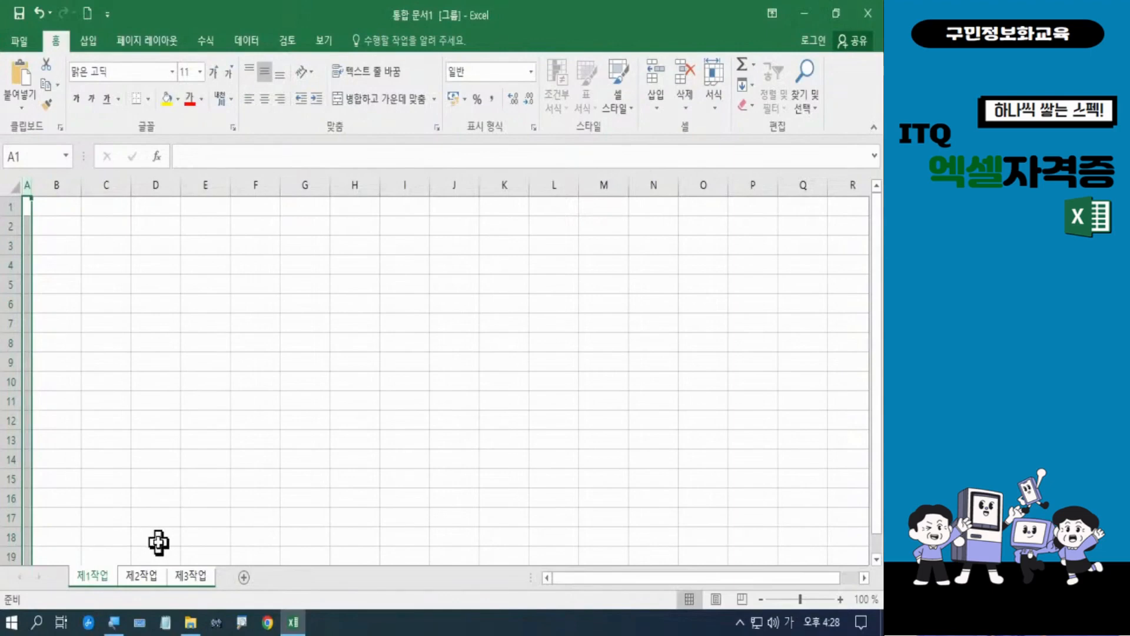
# Ungroup the sheets and replace the column A selection with D7 on 제2작업, D9 on 제1작업 and E10 on 제3작업
pyautogui.click(156, 577)
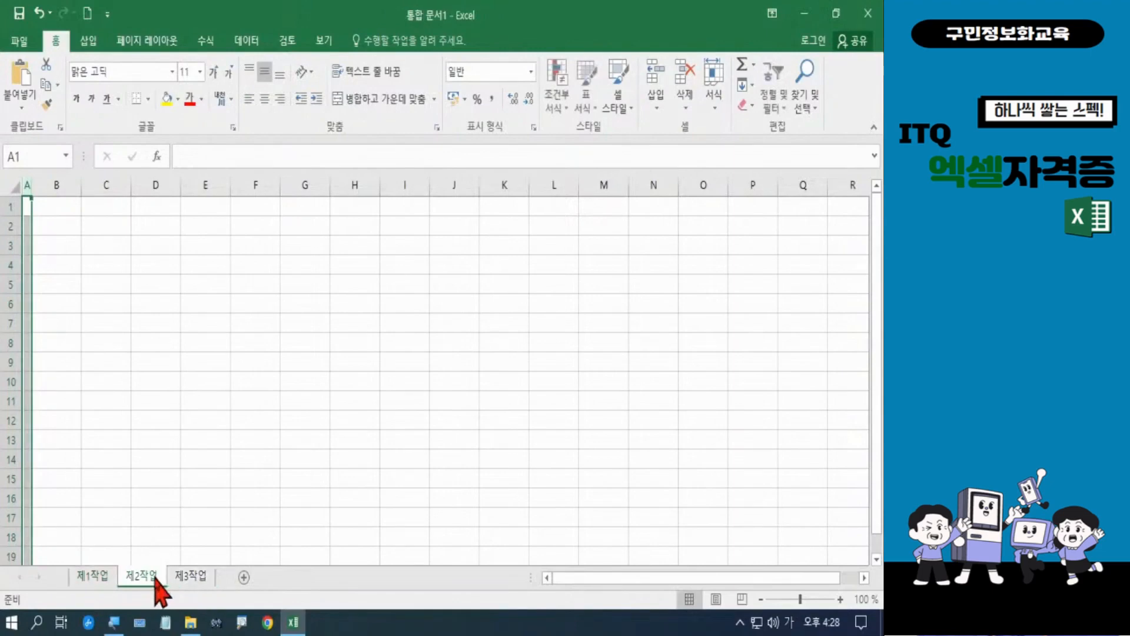
pyautogui.click(182, 580)
pyautogui.click(143, 580)
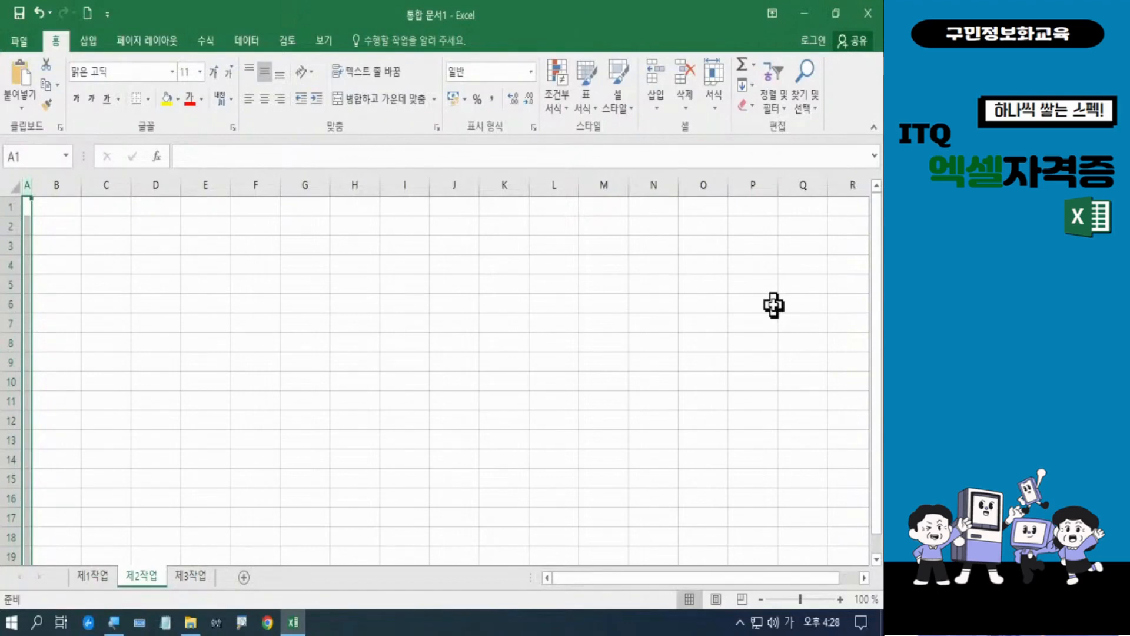
pyautogui.click(162, 328)
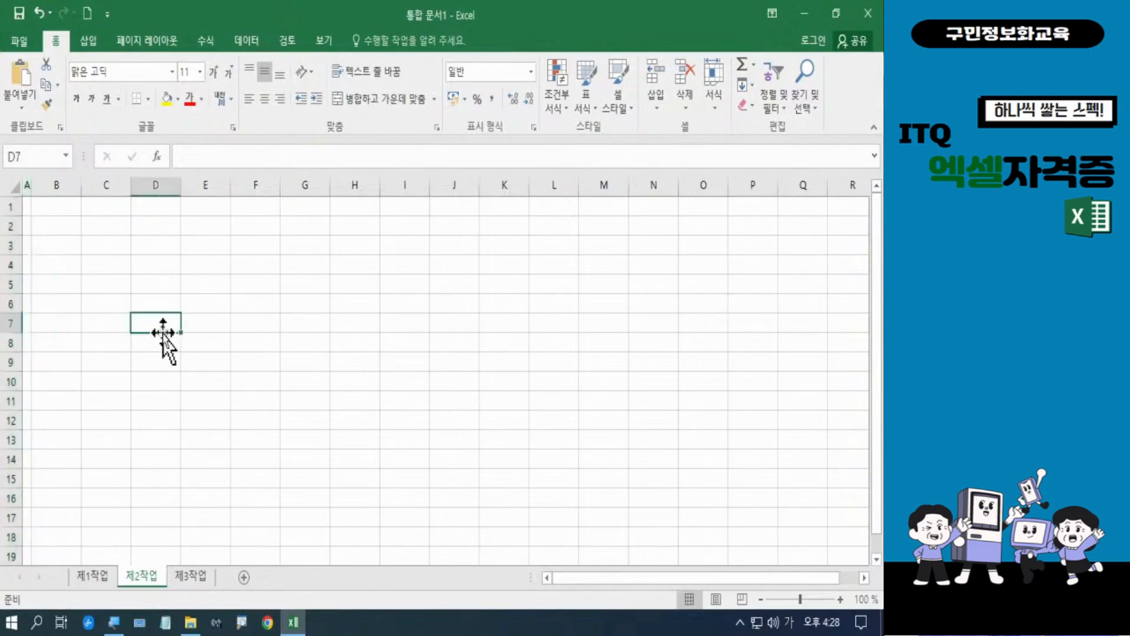
pyautogui.click(94, 575)
pyautogui.click(141, 363)
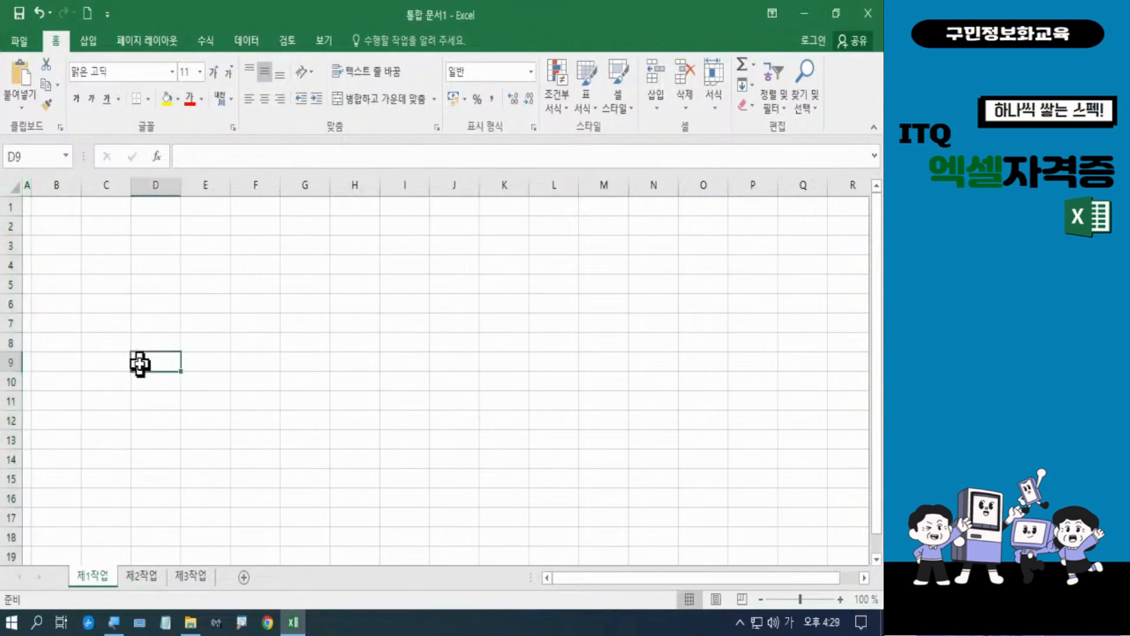
pyautogui.click(190, 576)
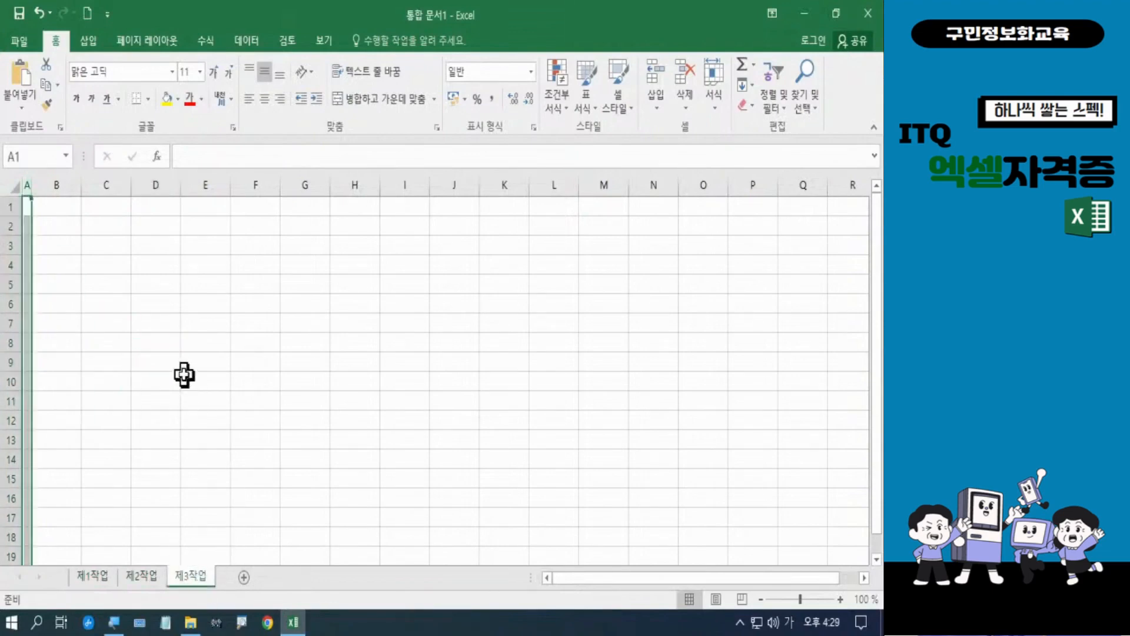
pyautogui.click(185, 375)
# Check the column A width on each of the three sheets, finishing on 제1작업
pyautogui.click(95, 575)
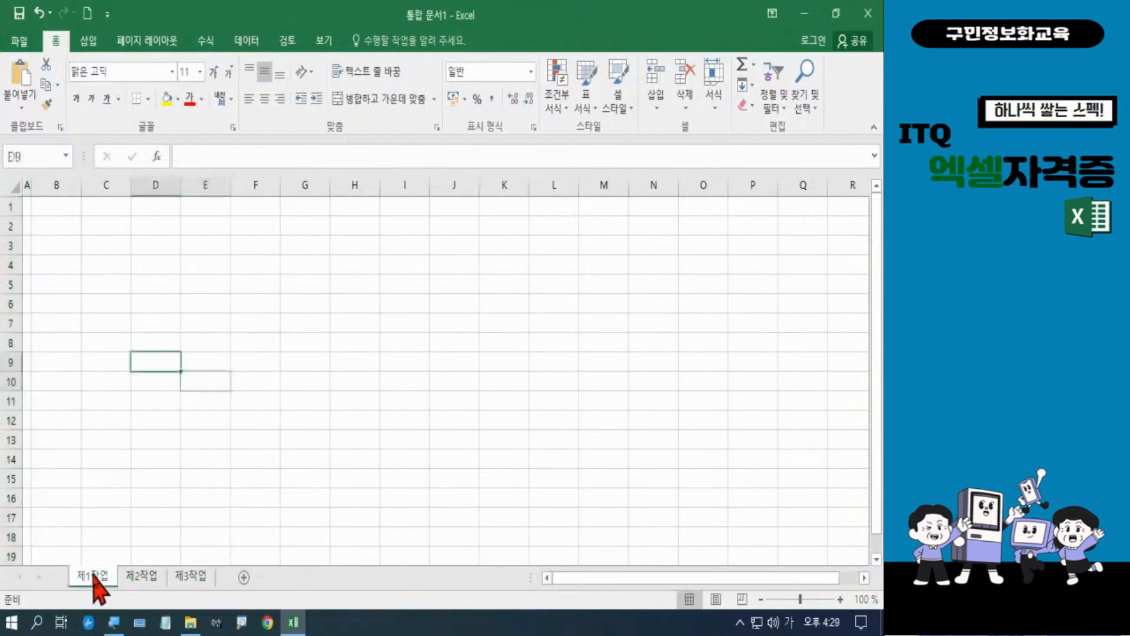
pyautogui.click(134, 580)
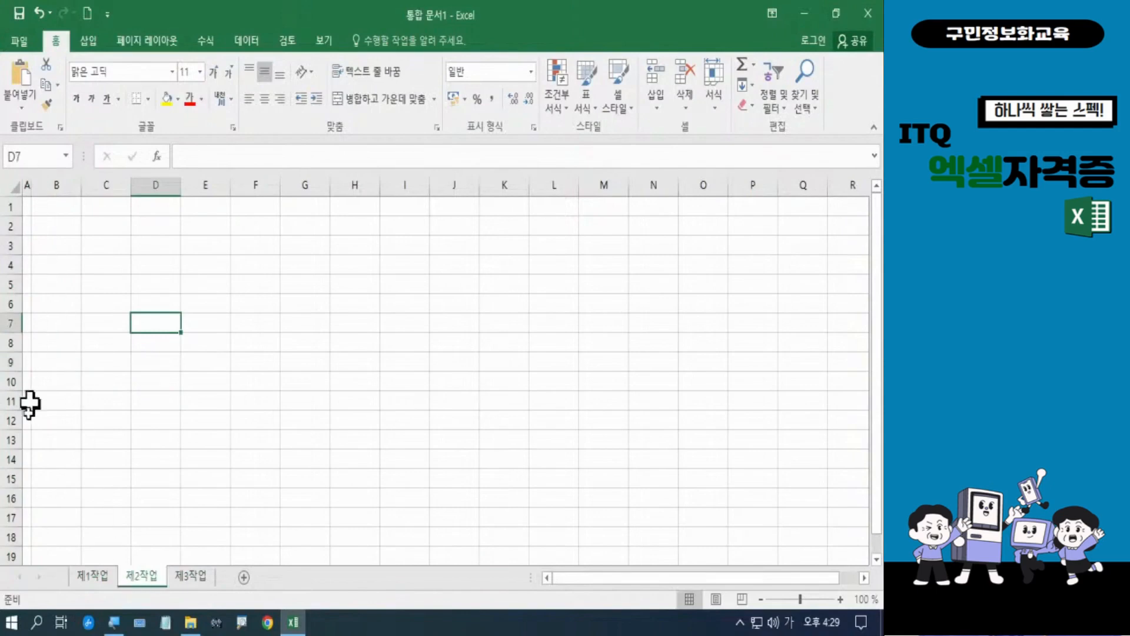
pyautogui.click(179, 580)
pyautogui.click(105, 577)
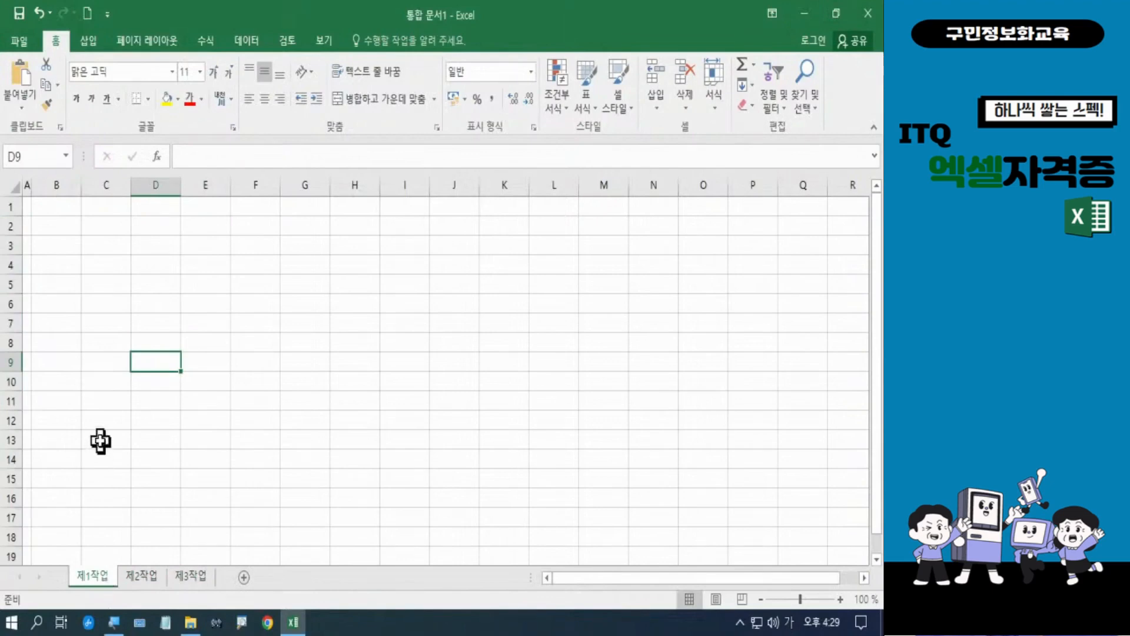
# Save the workbook as an .xlsx file in the ITQ folder under Documents, named with the examinee number, a hyphen and the examinee's name
pyautogui.click(25, 41)
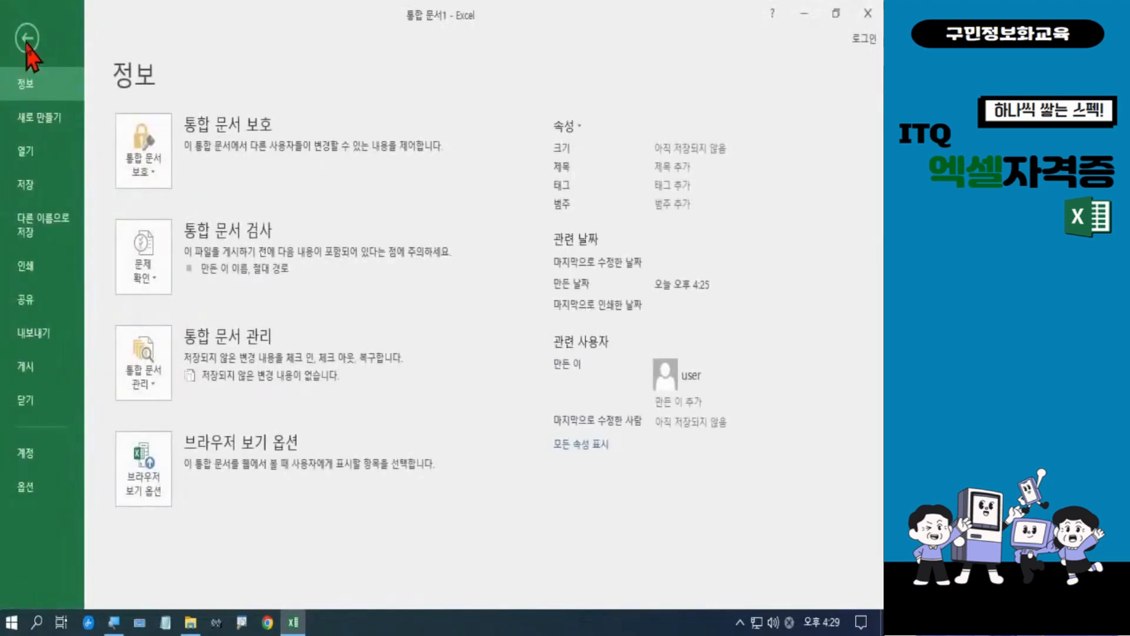
pyautogui.click(24, 183)
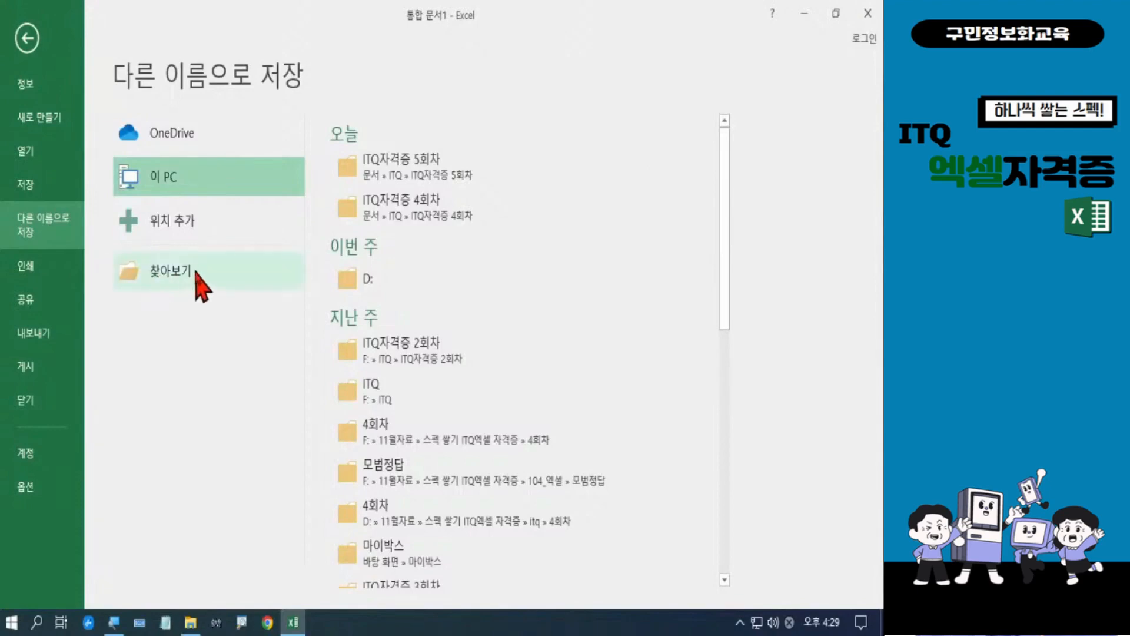
pyautogui.click(196, 272)
pyautogui.click(199, 282)
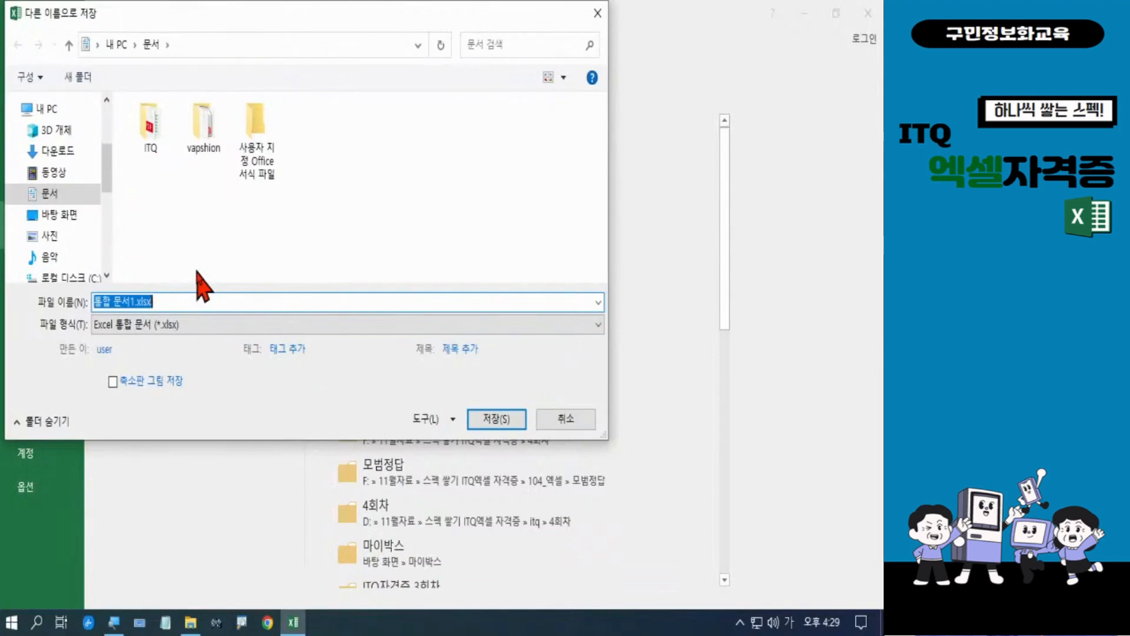
pyautogui.doubleClick(154, 153)
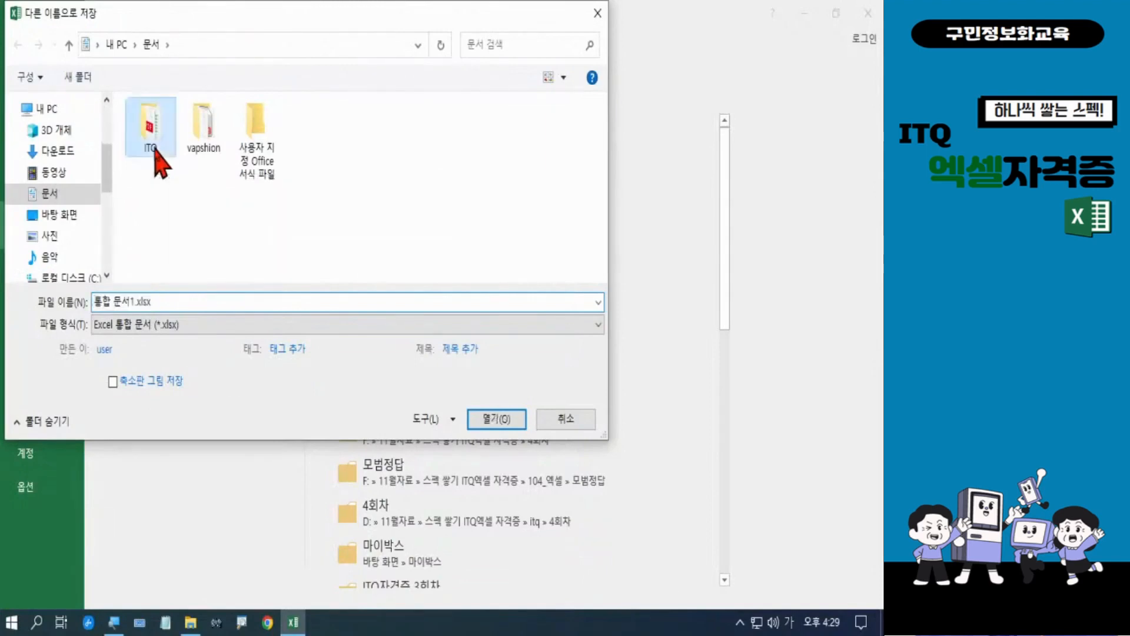
pyautogui.click(165, 303)
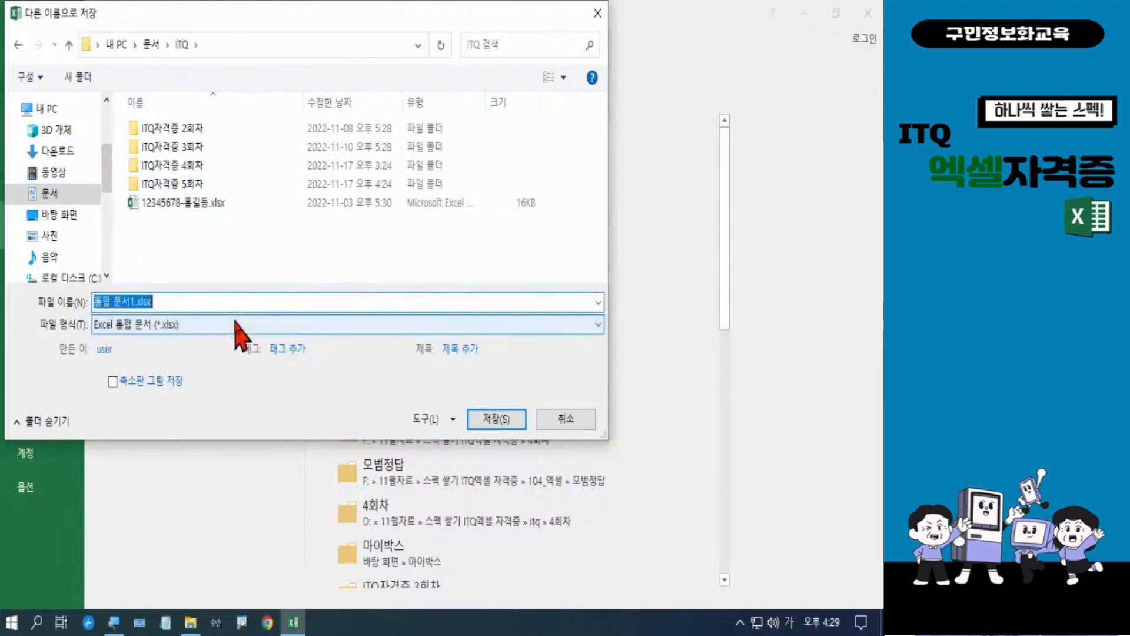
pyautogui.write('123456')
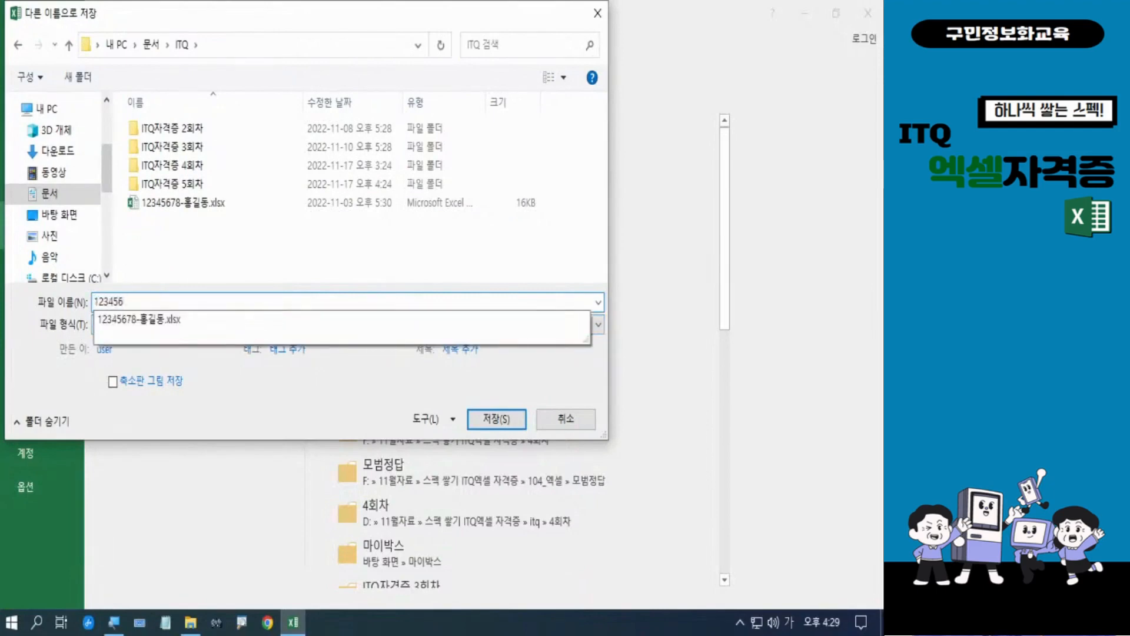
pyautogui.write('79-')
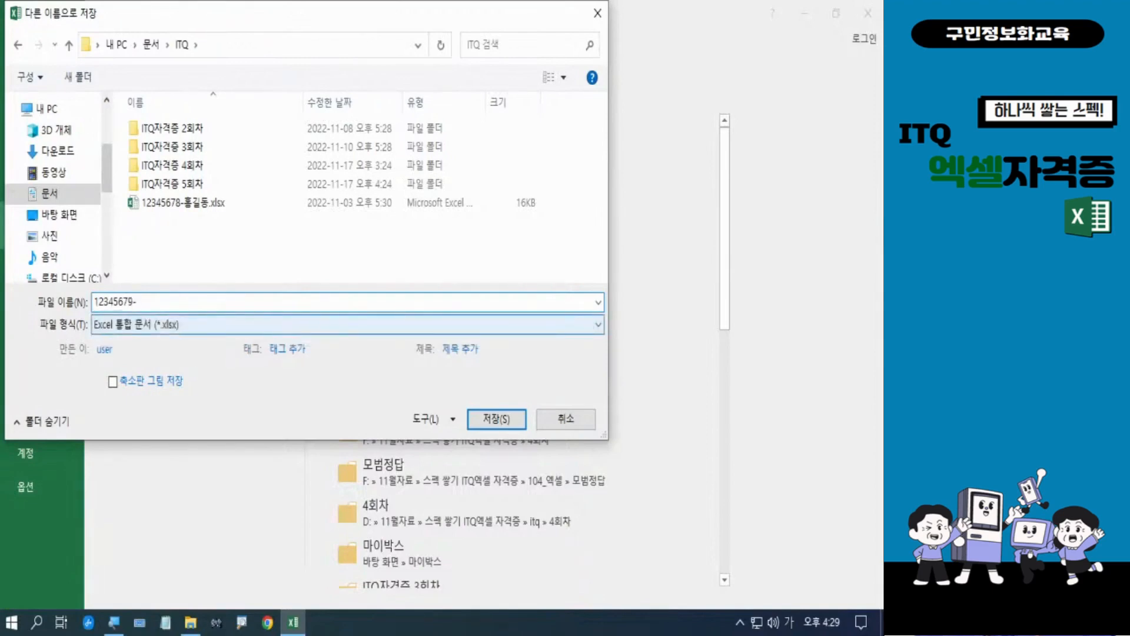
pyautogui.write('홍길동')
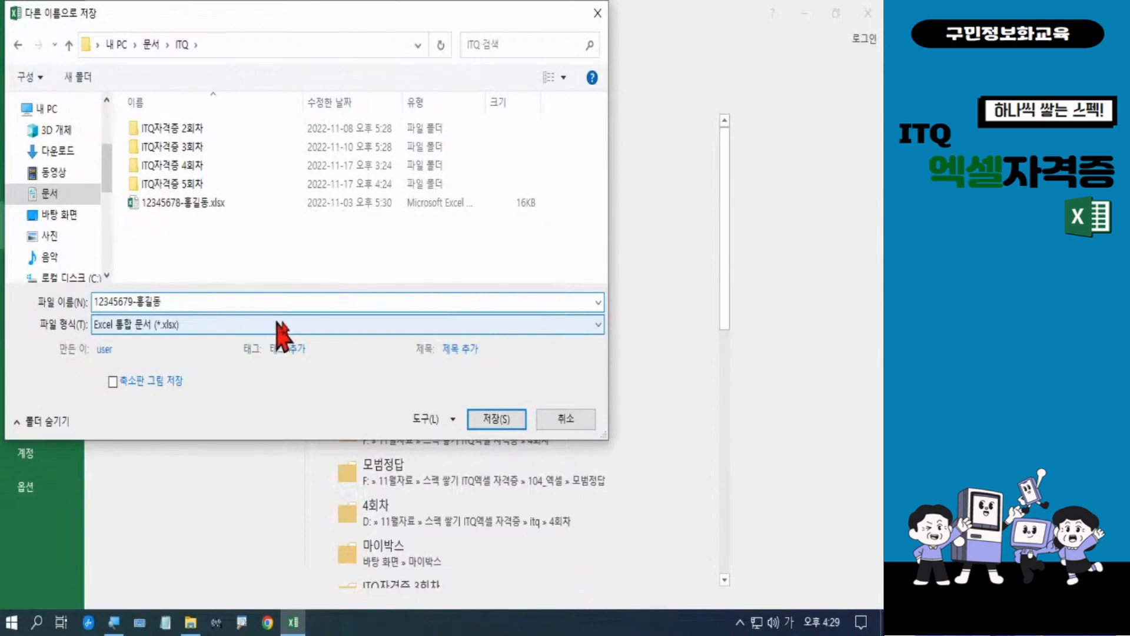
pyautogui.click(495, 419)
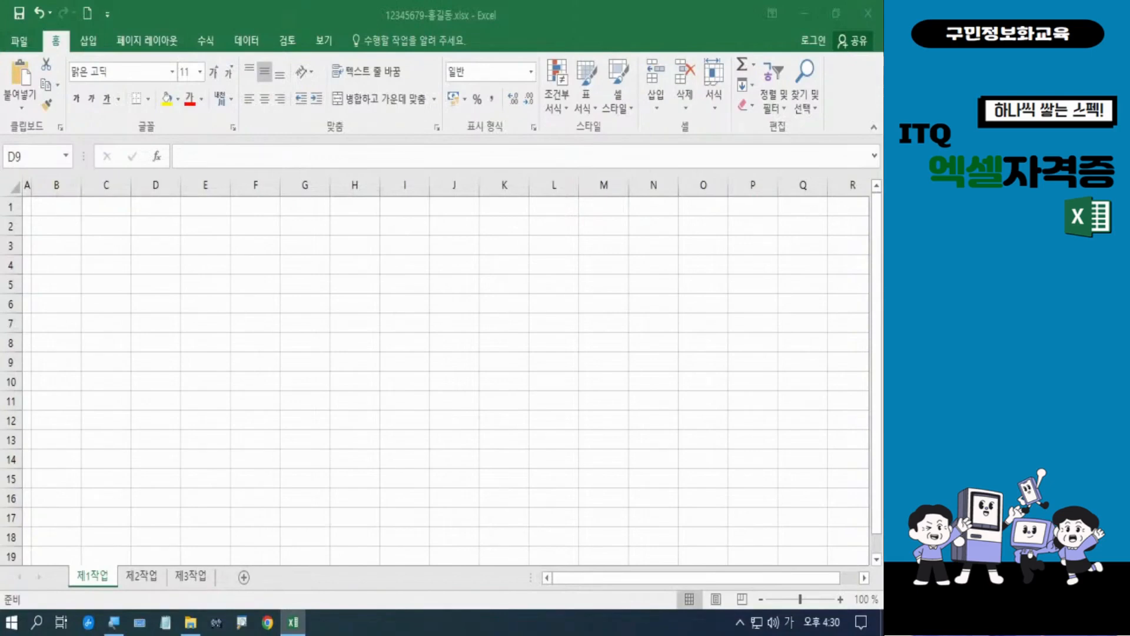
# Switch to the exam PDF ITQ자격증 모의고사 문제1.pdf in the browser and read the font and alignment conditions for 제1작업
pyautogui.click(191, 626)
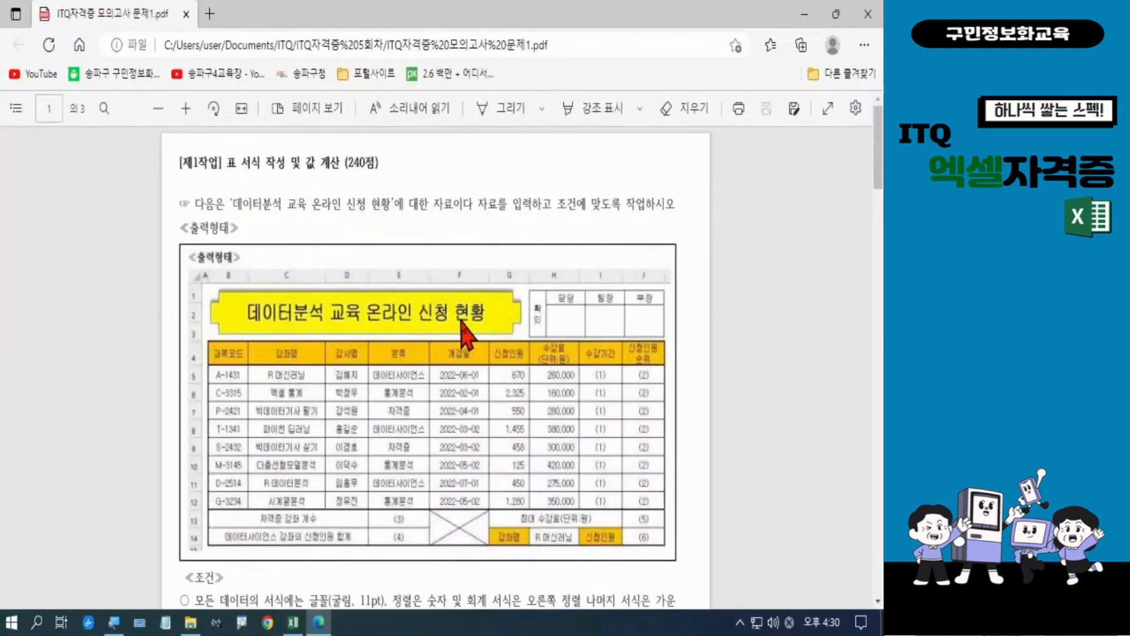
pyautogui.scroll(-5, 465, 333)
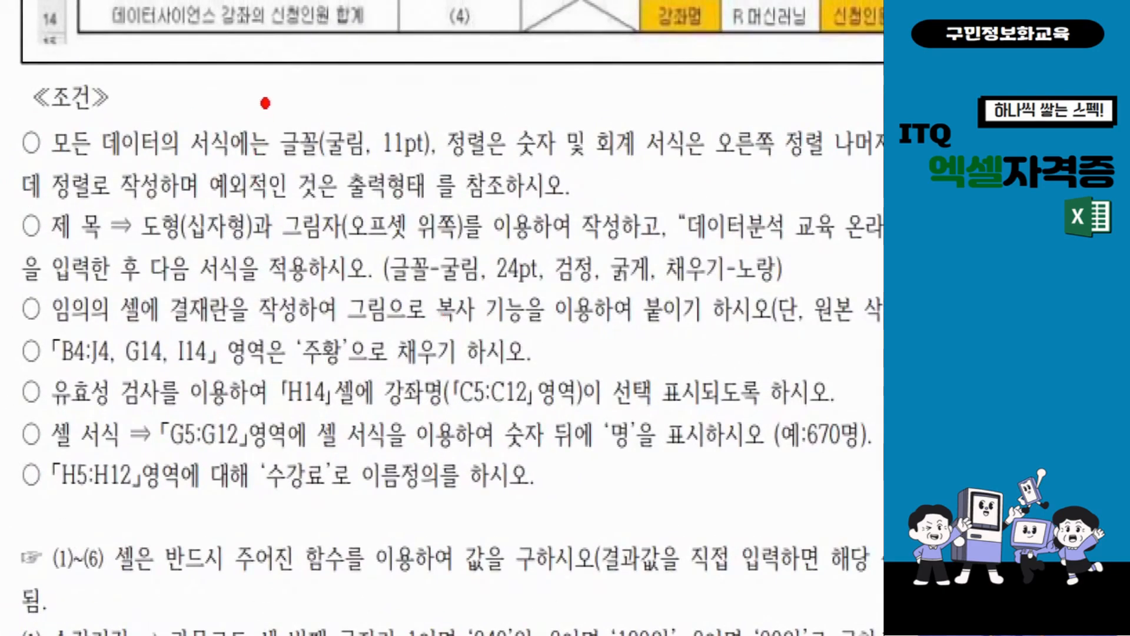
pyautogui.moveTo(260, 97)
pyautogui.mouseDown()
pyautogui.moveTo(306, 155)
pyautogui.moveTo(449, 170)
pyautogui.mouseUp()
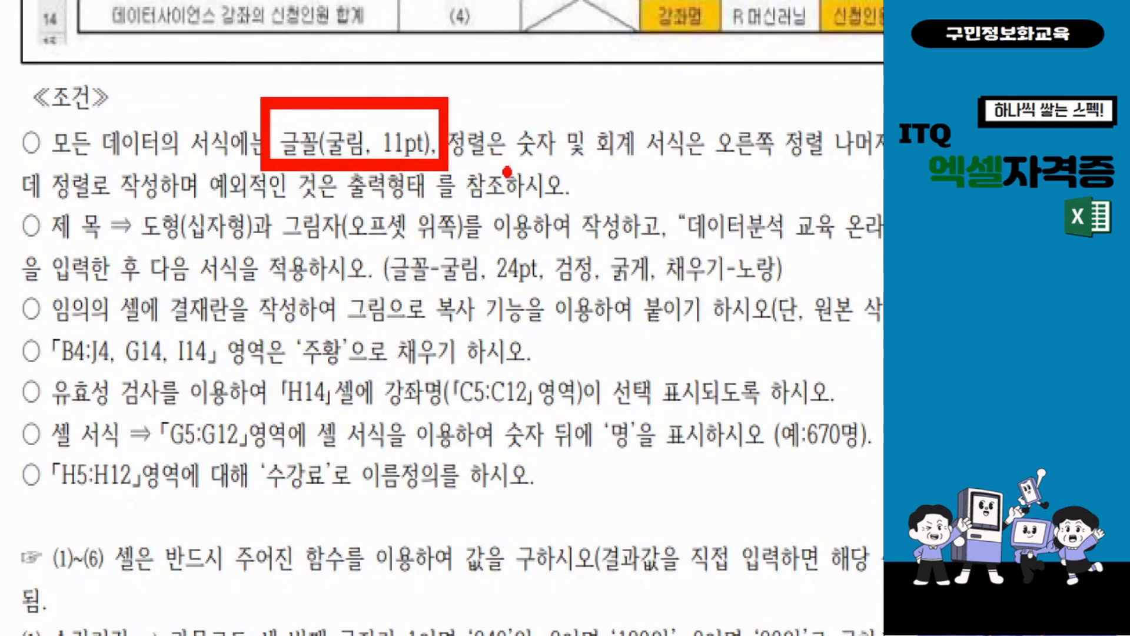
pyautogui.moveTo(450, 168); pyautogui.dragTo(808, 173)
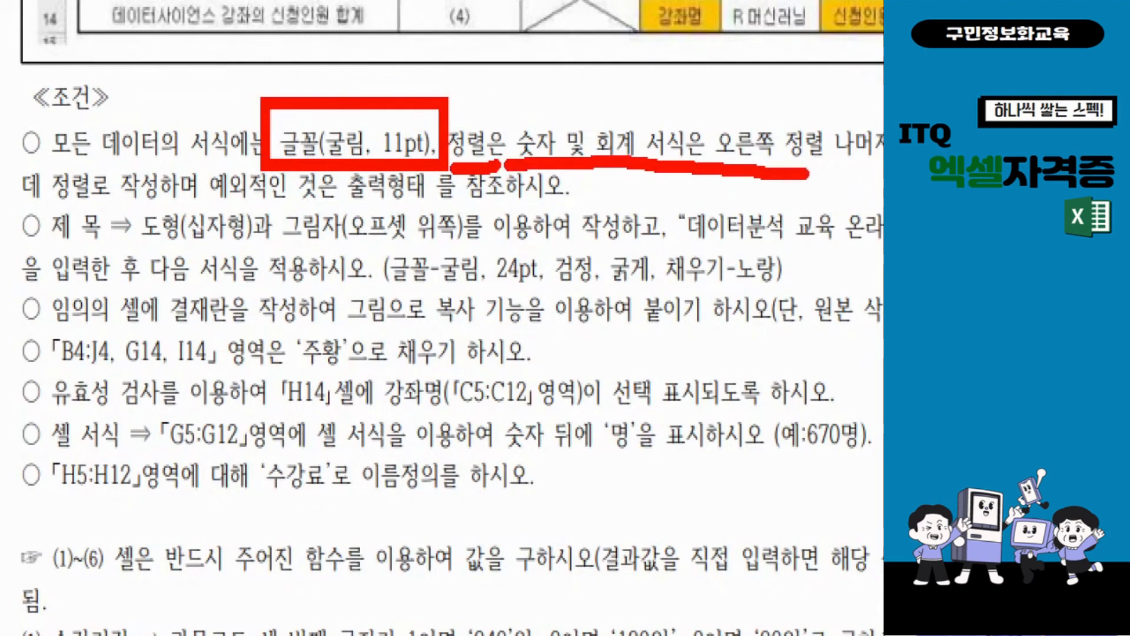
pyautogui.press('Escape')
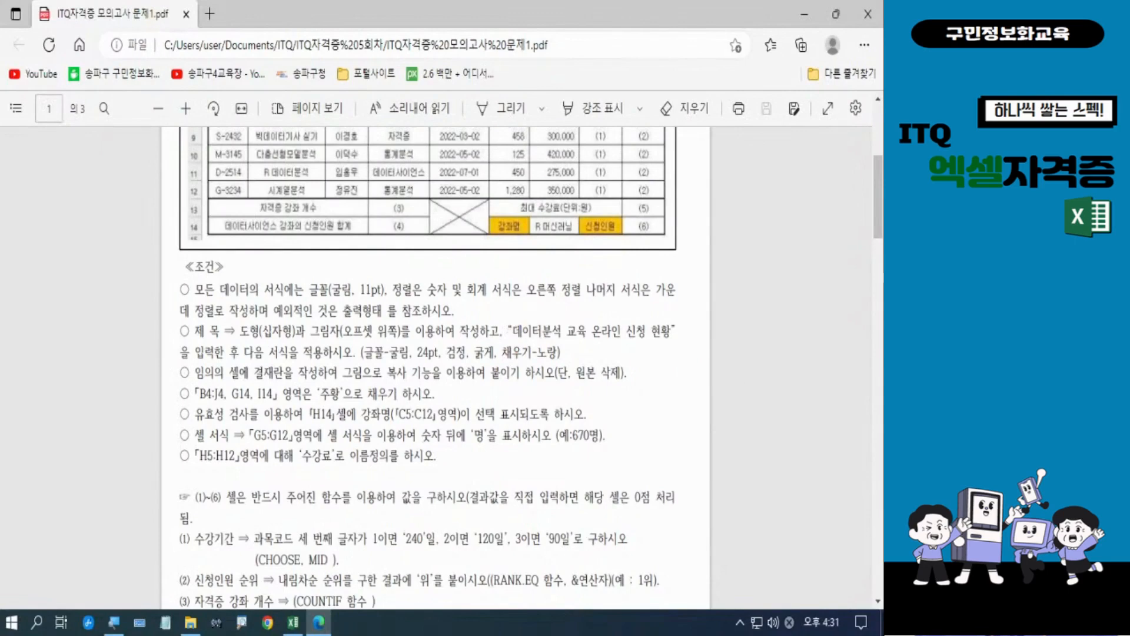
# Minimize the exam PDF, switch back to the Excel workbook and select cell B1 on 제1작업
pyautogui.hotkey('alt', 'Tab')
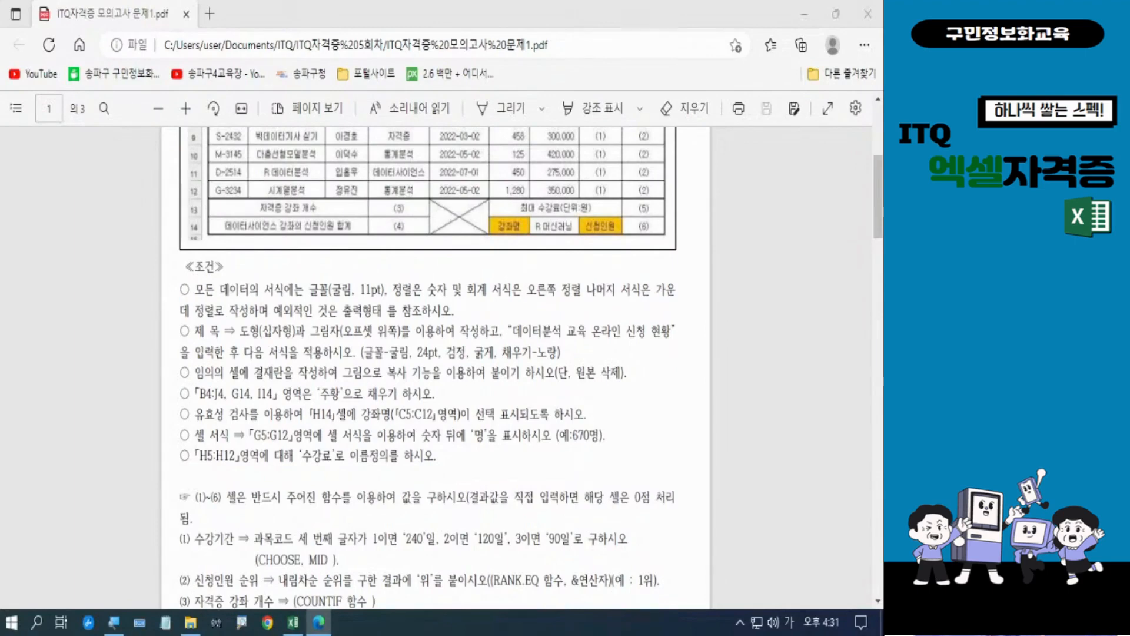
pyautogui.click(808, 19)
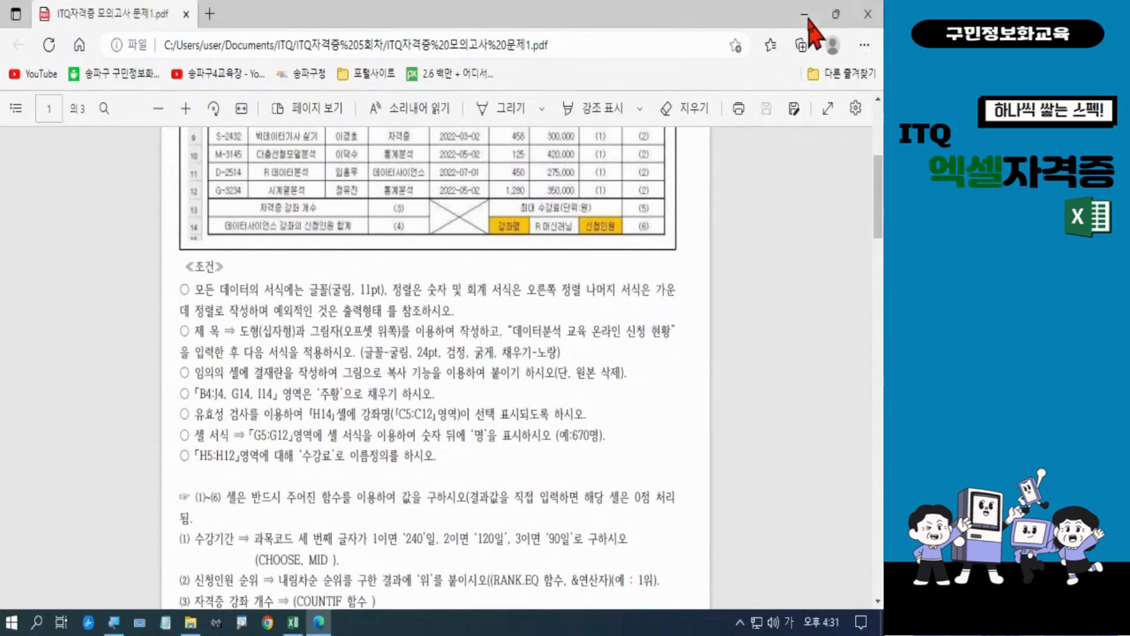
pyautogui.click(294, 623)
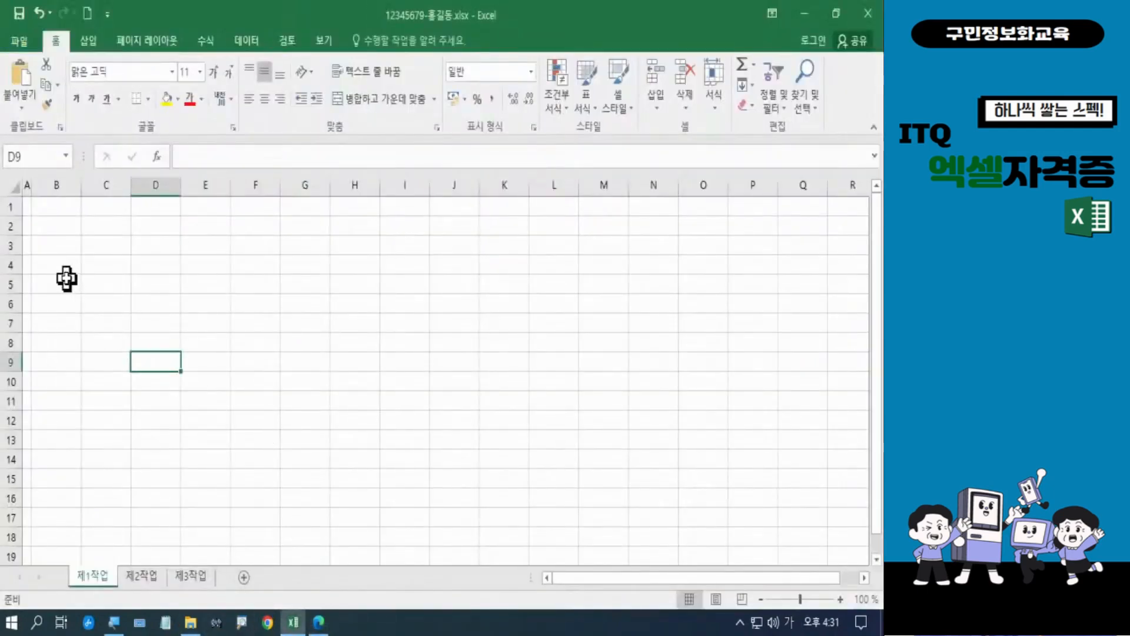
pyautogui.click(55, 208)
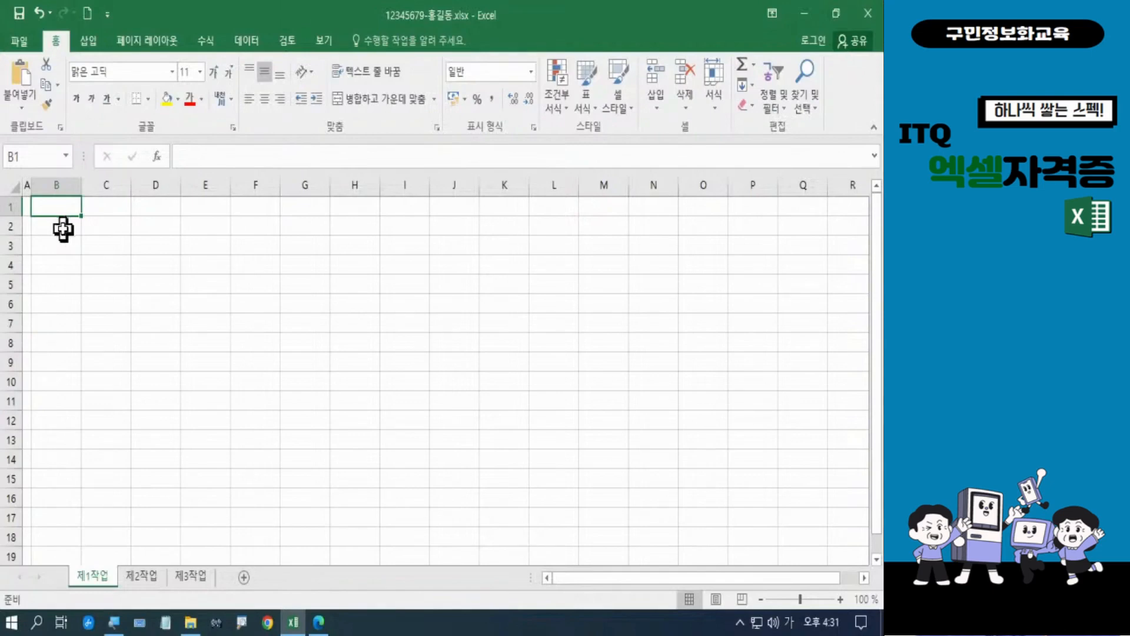
# Set the font of every cell on the 제1작업 sheet to 굴림
pyautogui.hotkey('ctrl', 'a')
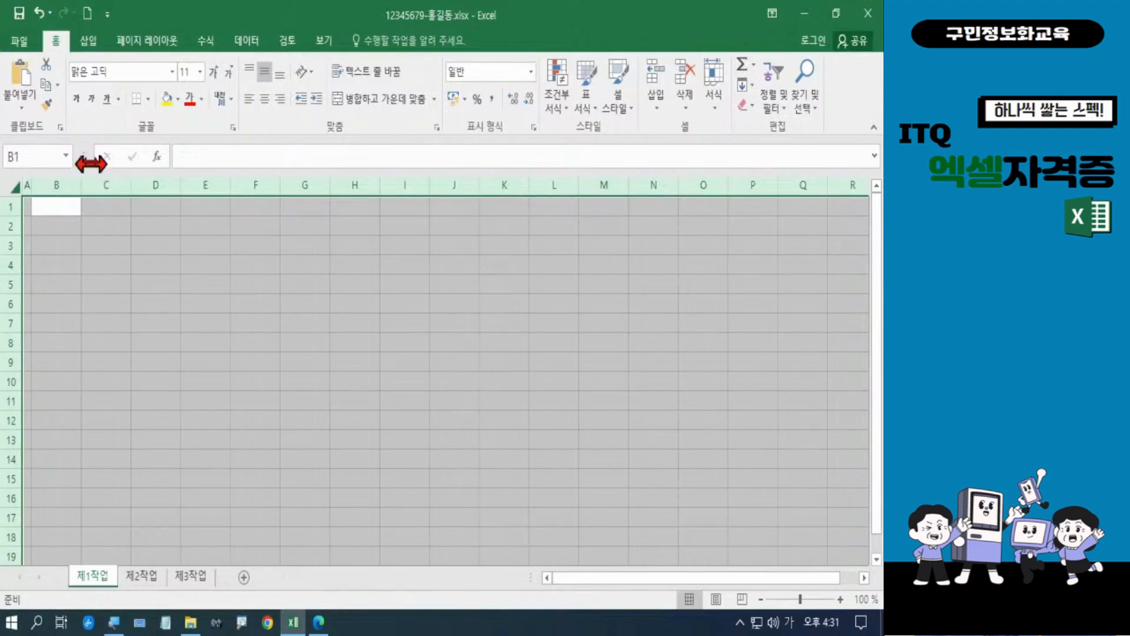
pyautogui.click(109, 69)
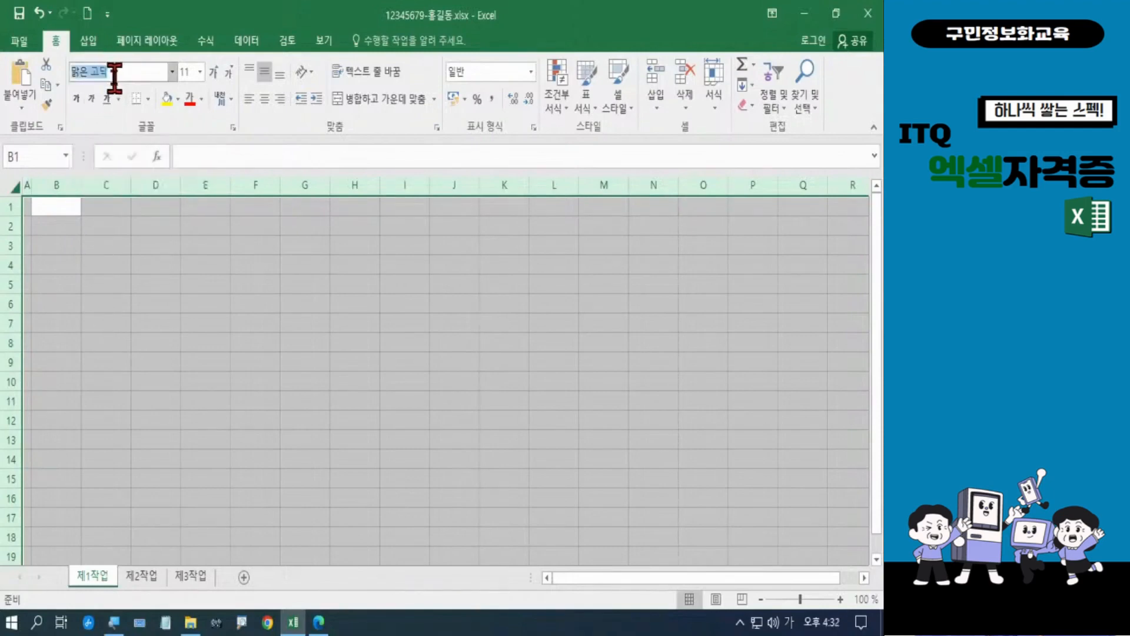
pyautogui.write('ㄱㅜㄹㄹㅣㅁ')
pyautogui.press('Return')
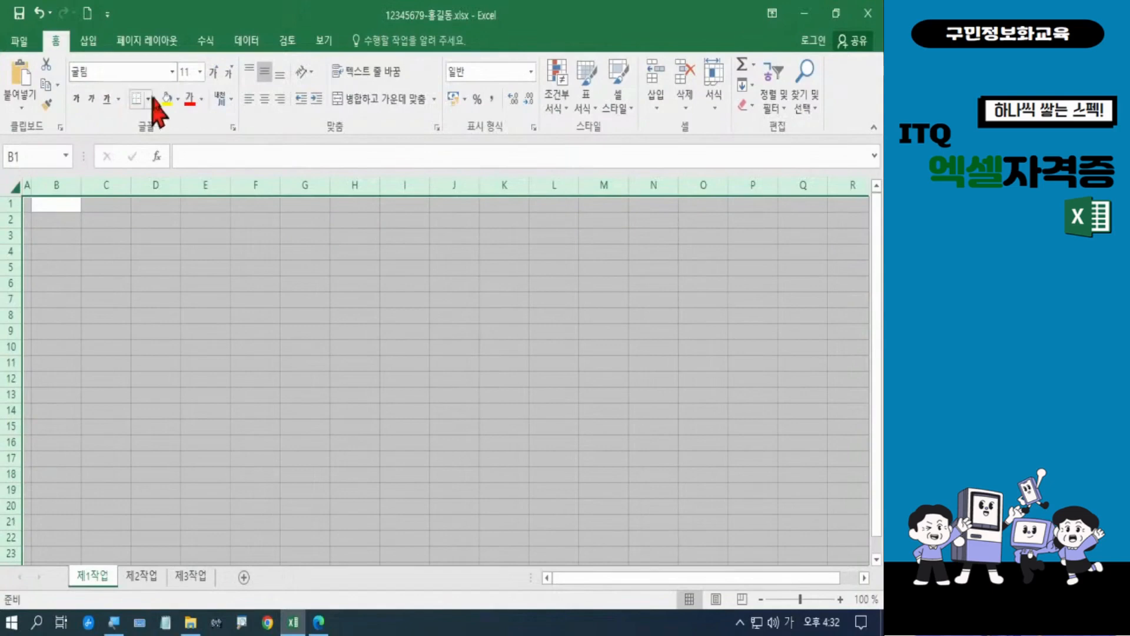
pyautogui.click(150, 238)
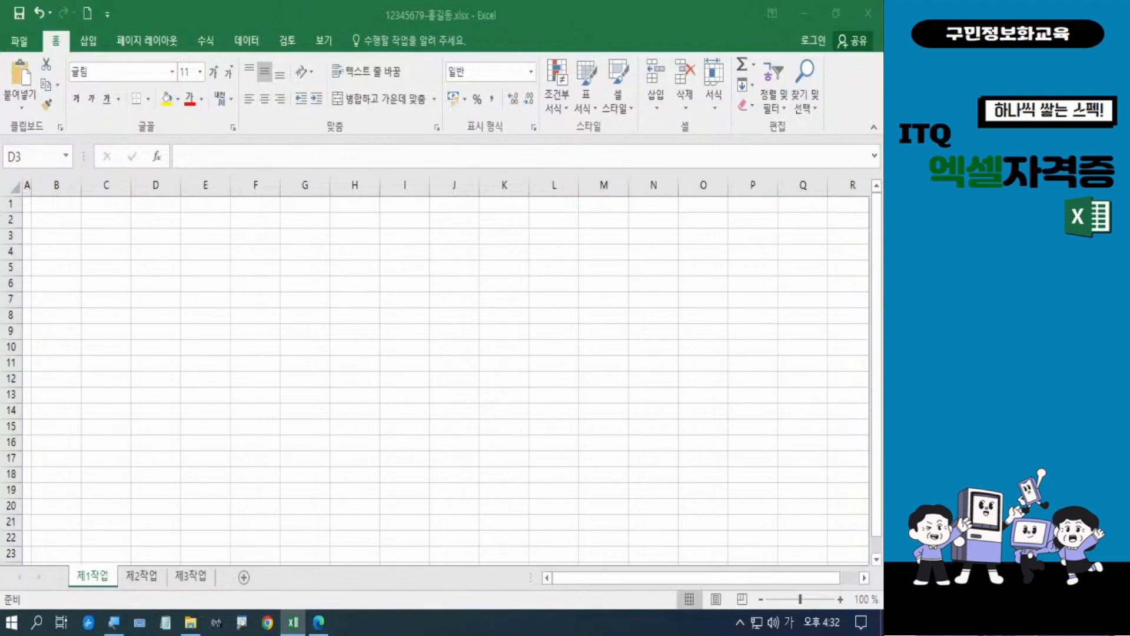
# Center-align all cells on the 제1작업 sheet horizontally
pyautogui.press('Hangul')
pyautogui.press('Hangul')
pyautogui.click(114, 252)
pyautogui.click(114, 251)
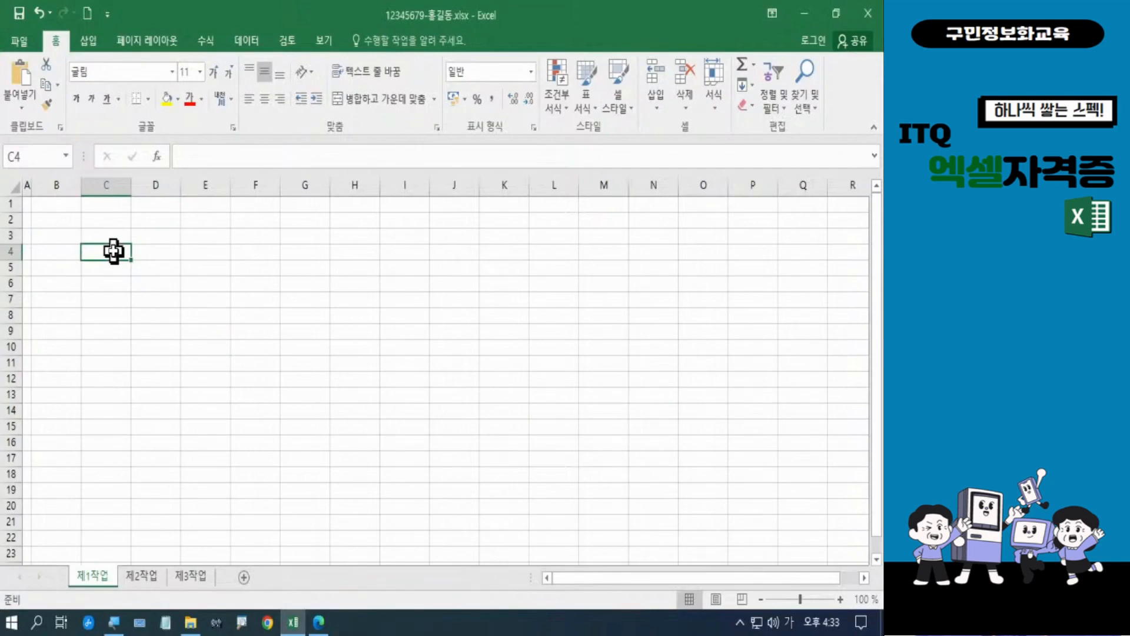
pyautogui.hotkey('ctrl', 'a')
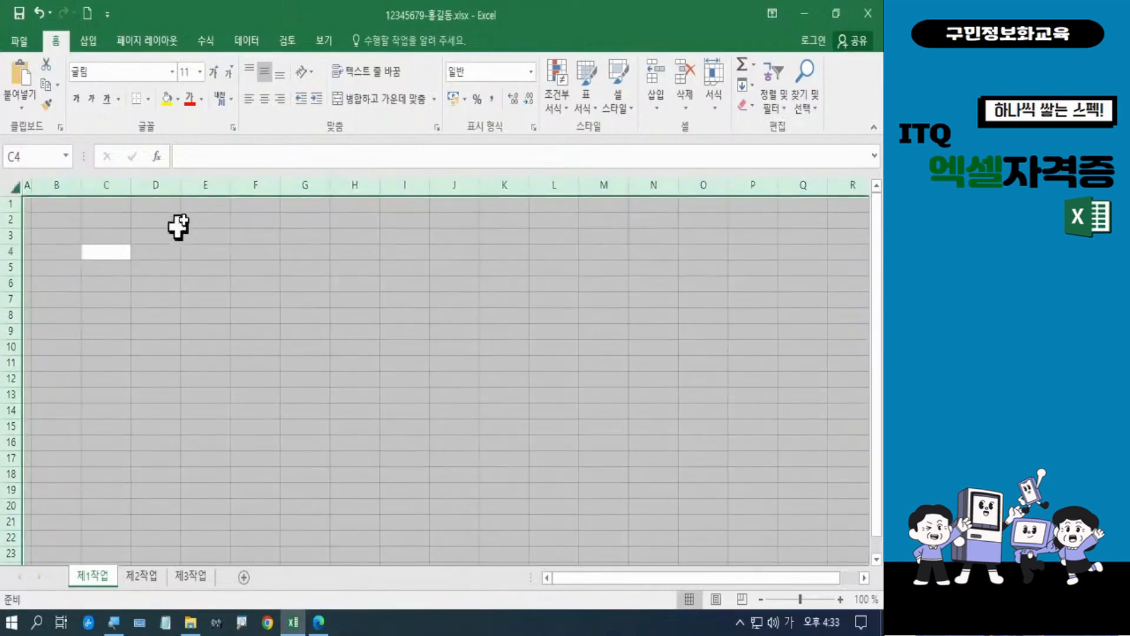
pyautogui.click(269, 100)
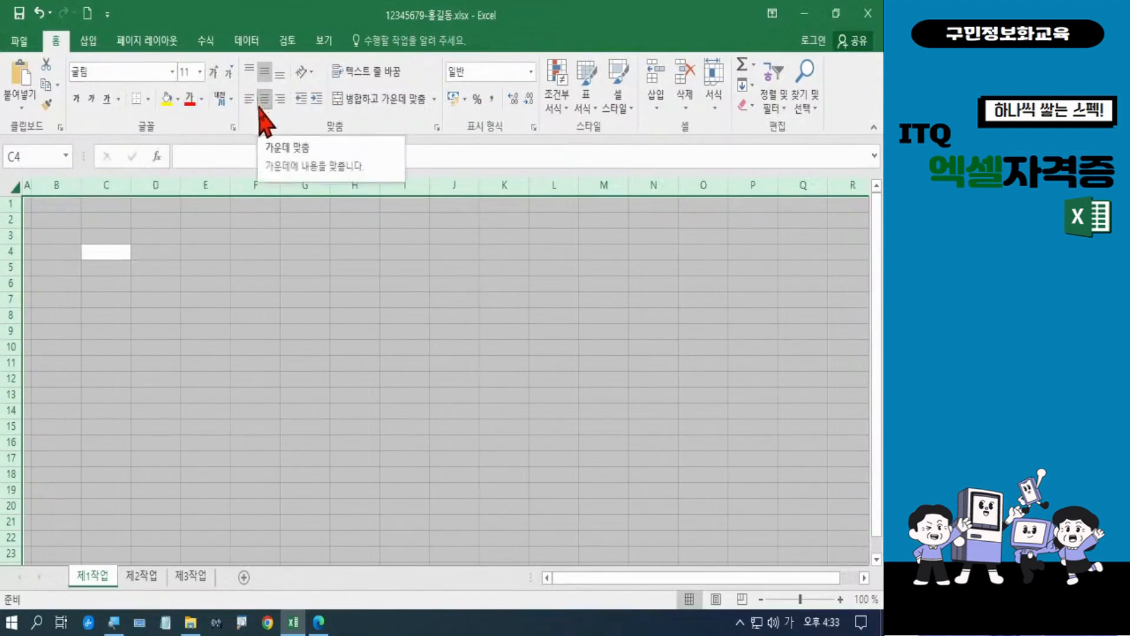
pyautogui.click(225, 302)
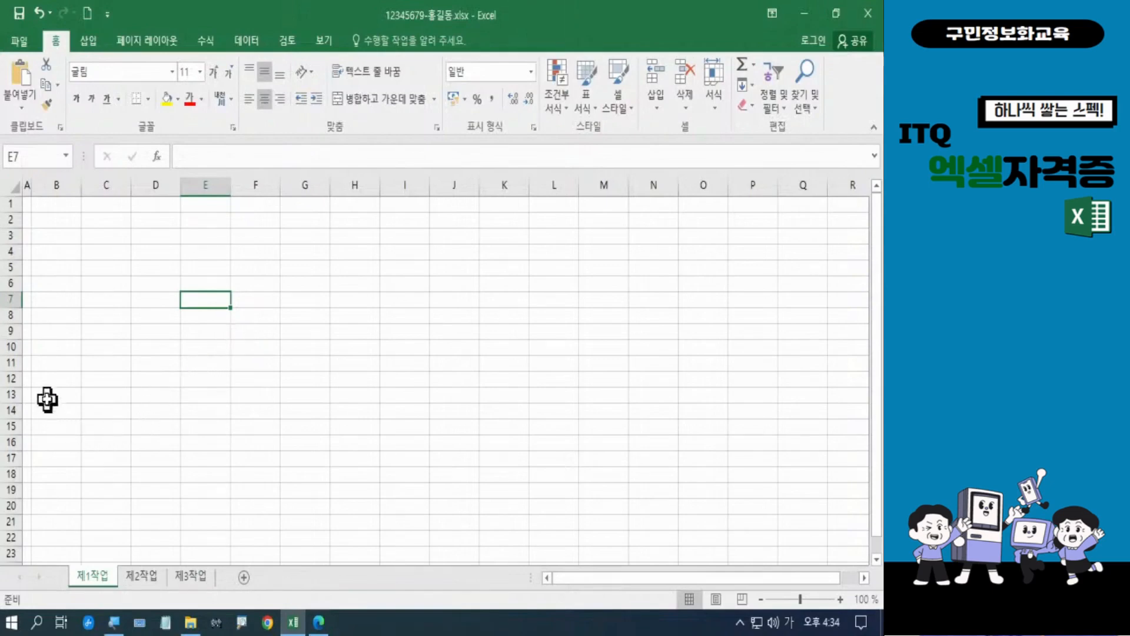
# Merge and center the ranges B13:D13, B14:D14 and G13:I13 separately, in one operation
pyautogui.moveTo(45, 399); pyautogui.dragTo(144, 396)
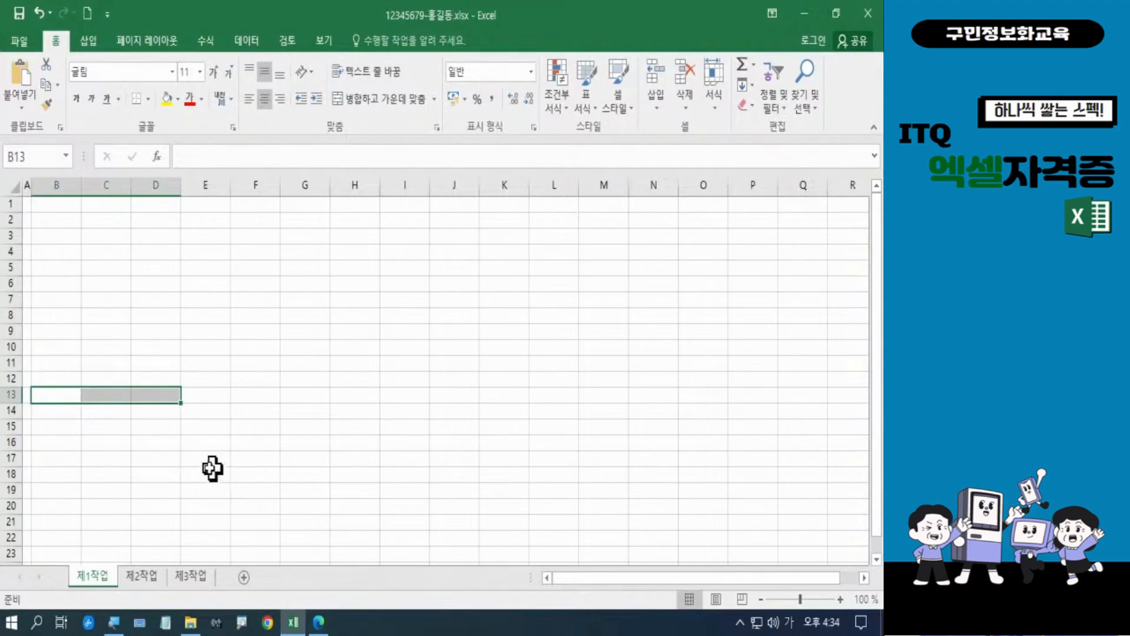
pyautogui.keyDown('ctrl'); pyautogui.click(42, 410); pyautogui.keyUp('ctrl')
pyautogui.moveTo(55, 410); pyautogui.dragTo(148, 411)
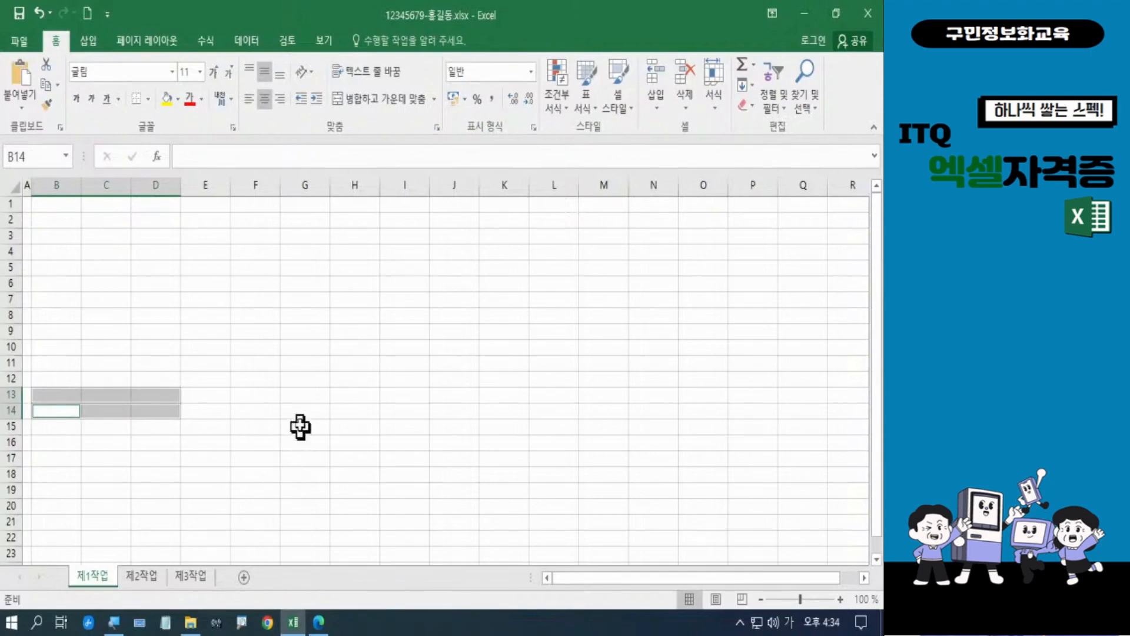
pyautogui.click(303, 394)
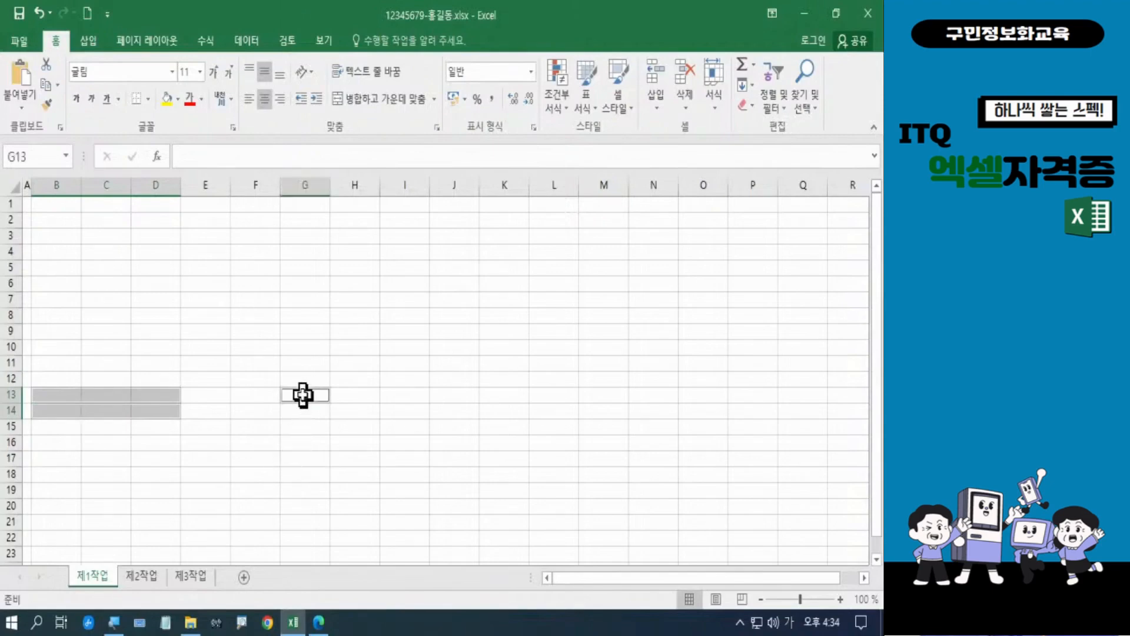
pyautogui.moveTo(303, 394); pyautogui.dragTo(389, 391)
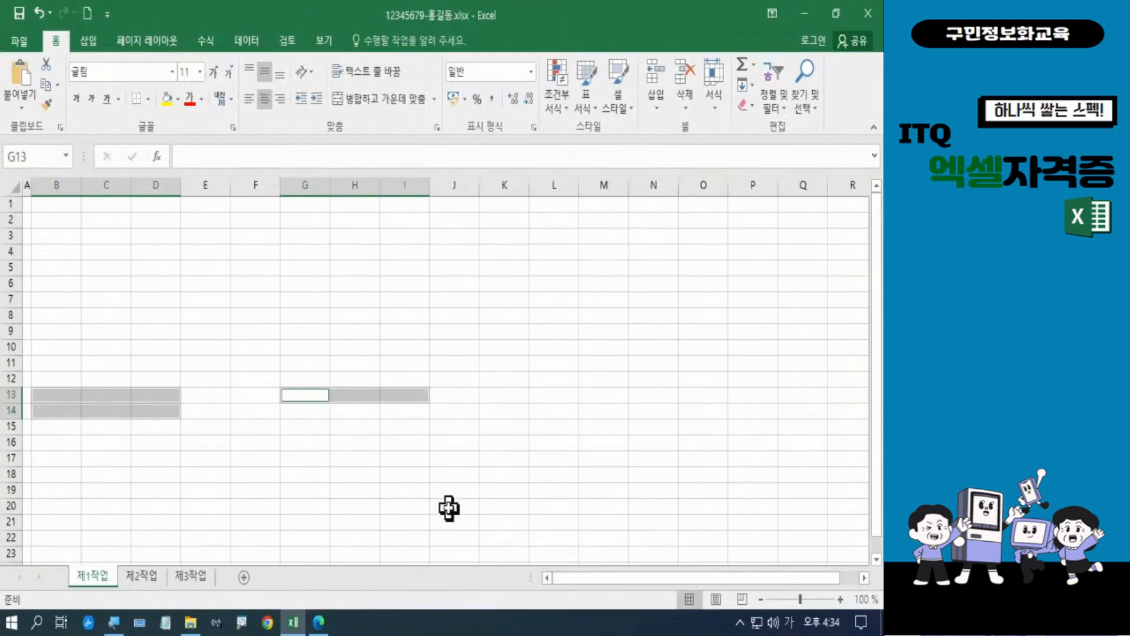
pyautogui.click(391, 98)
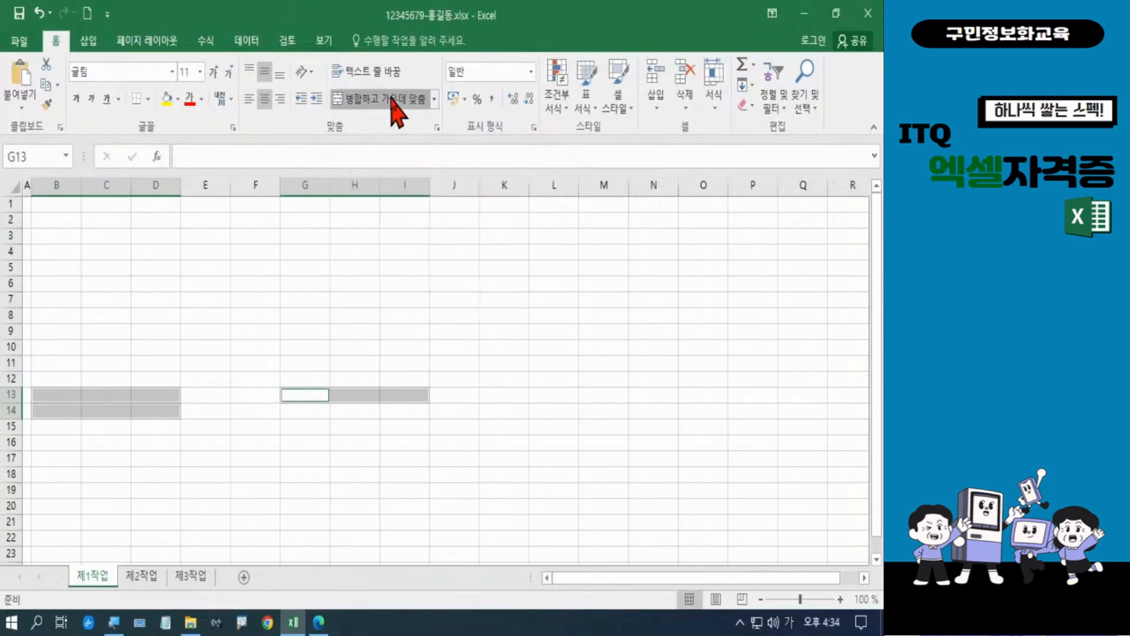
pyautogui.click(468, 469)
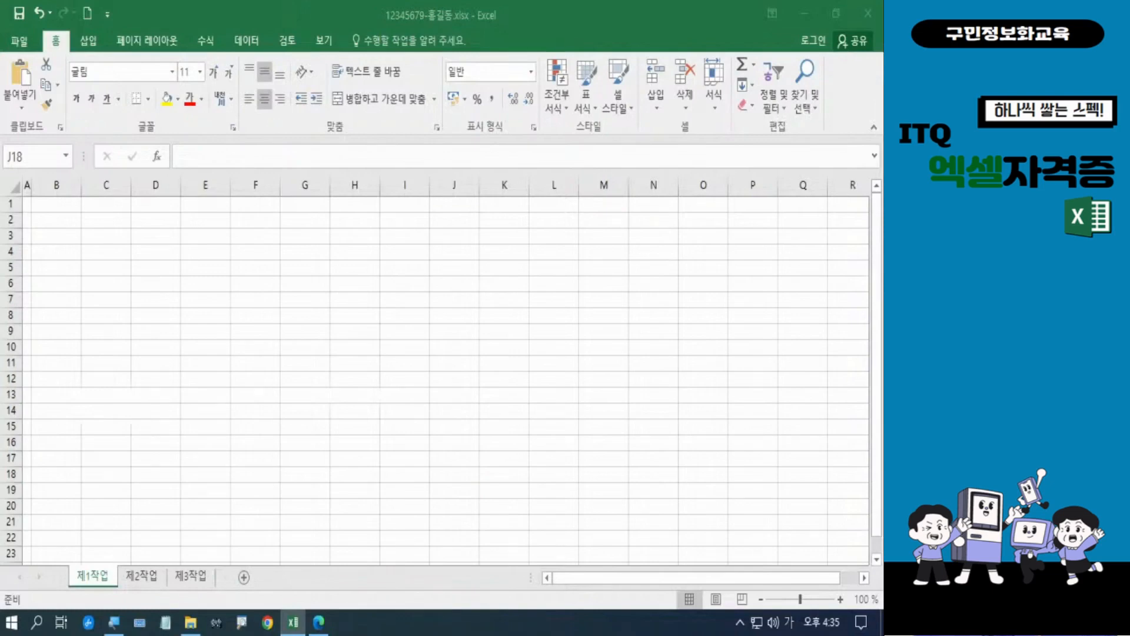
# Switch to the exam PDF to examine the 제1작업 output table and return to the Excel workbook
pyautogui.click(318, 621)
pyautogui.scroll(5, 371, 527)
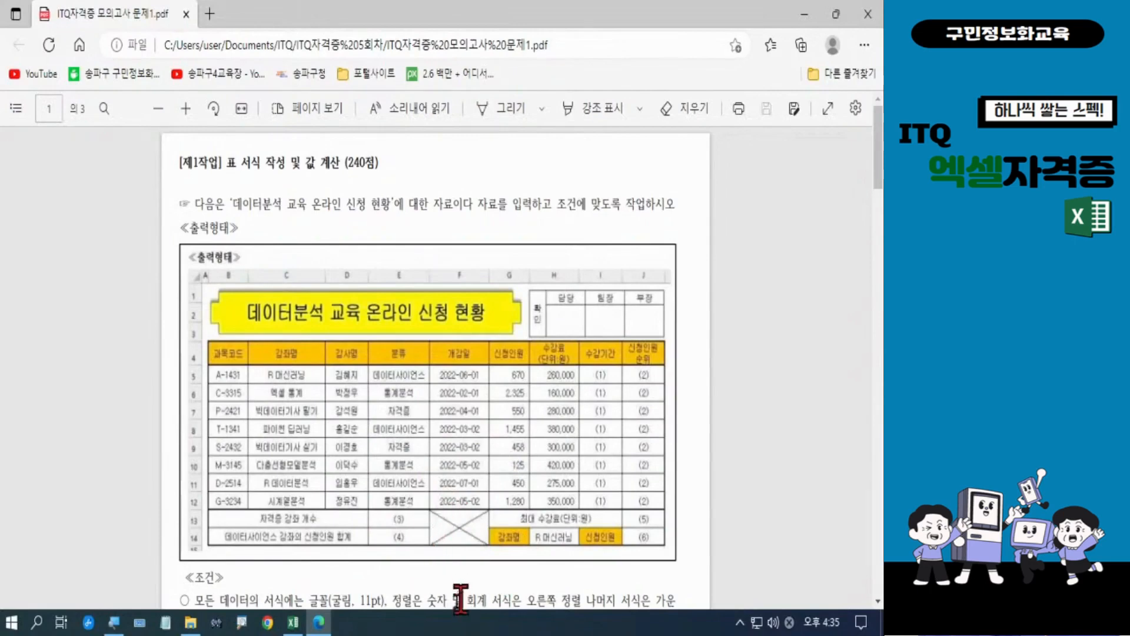
pyautogui.click(292, 623)
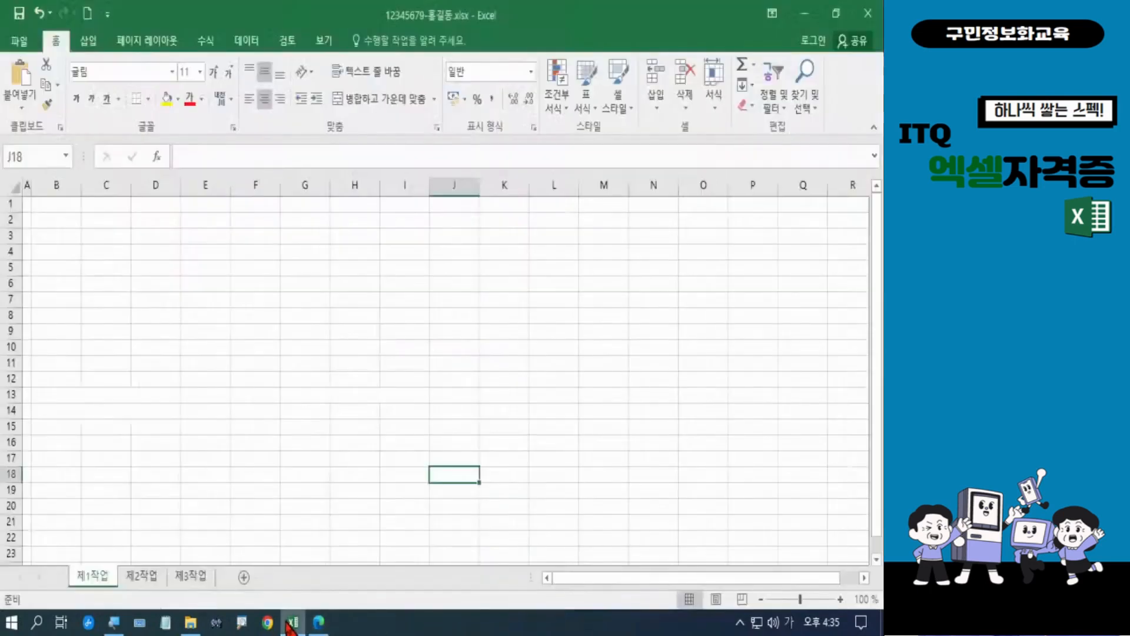
# Enter the column header 과목코드 in cell B4 of the 제1작업 sheet
pyautogui.click(840, 598)
pyautogui.click(840, 599)
pyautogui.click(840, 598)
pyautogui.click(840, 599)
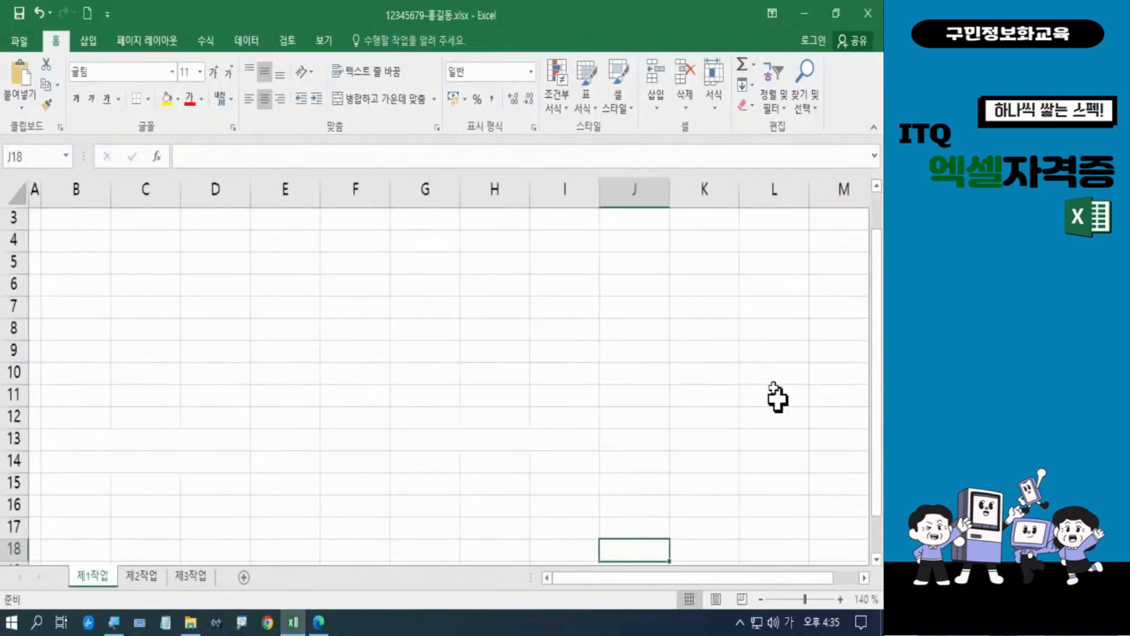
pyautogui.scroll(1, 777, 399)
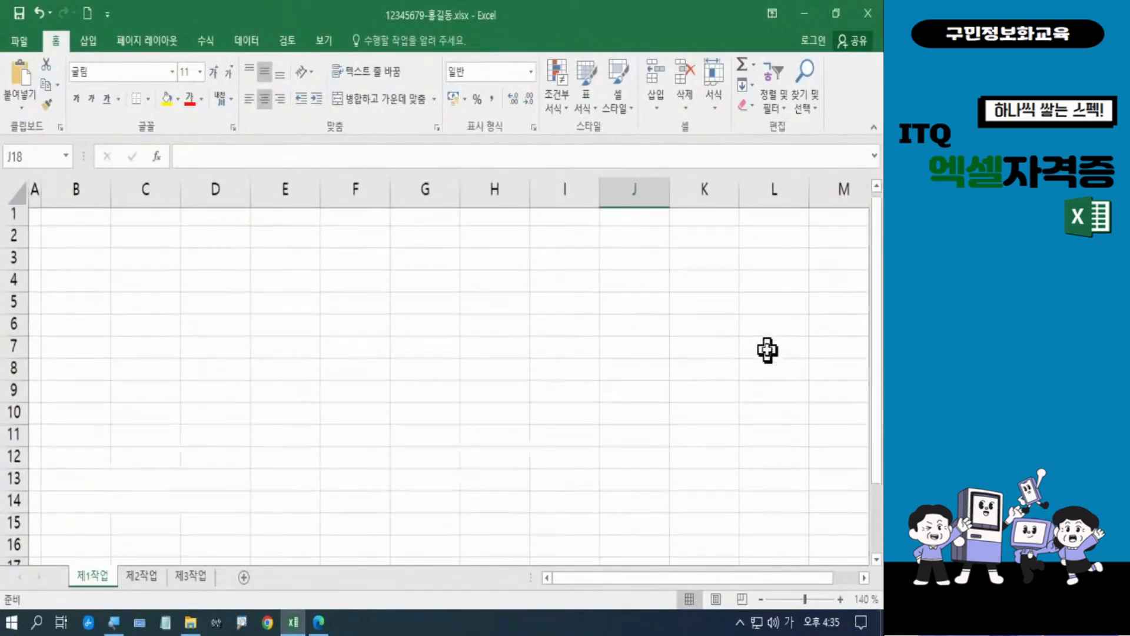
pyautogui.click(79, 286)
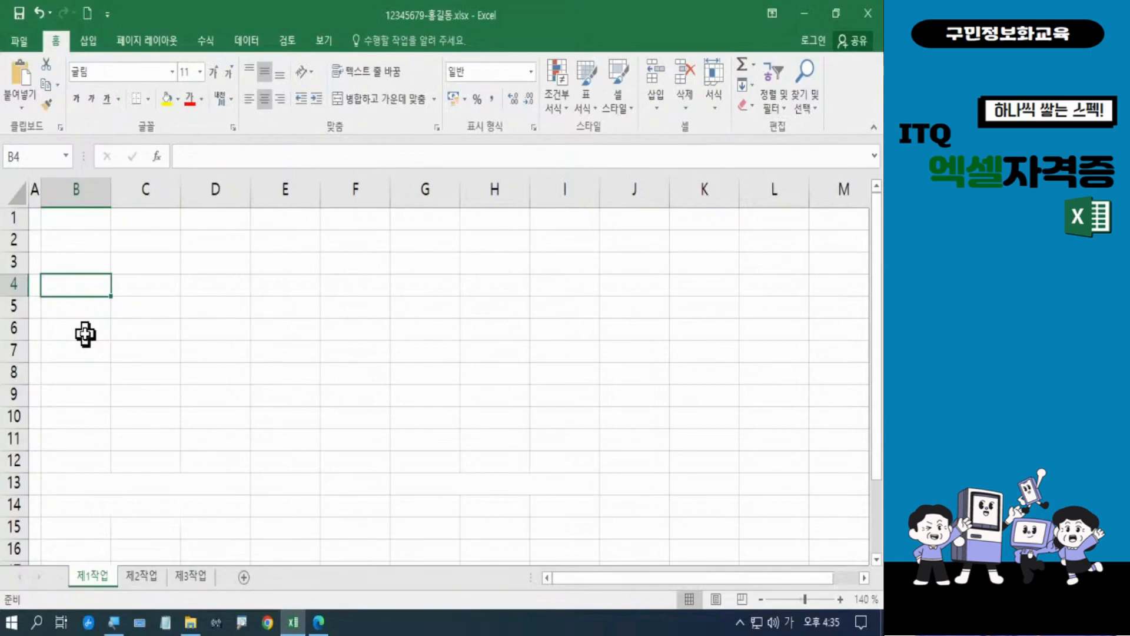
pyautogui.write('과목ㅋ')
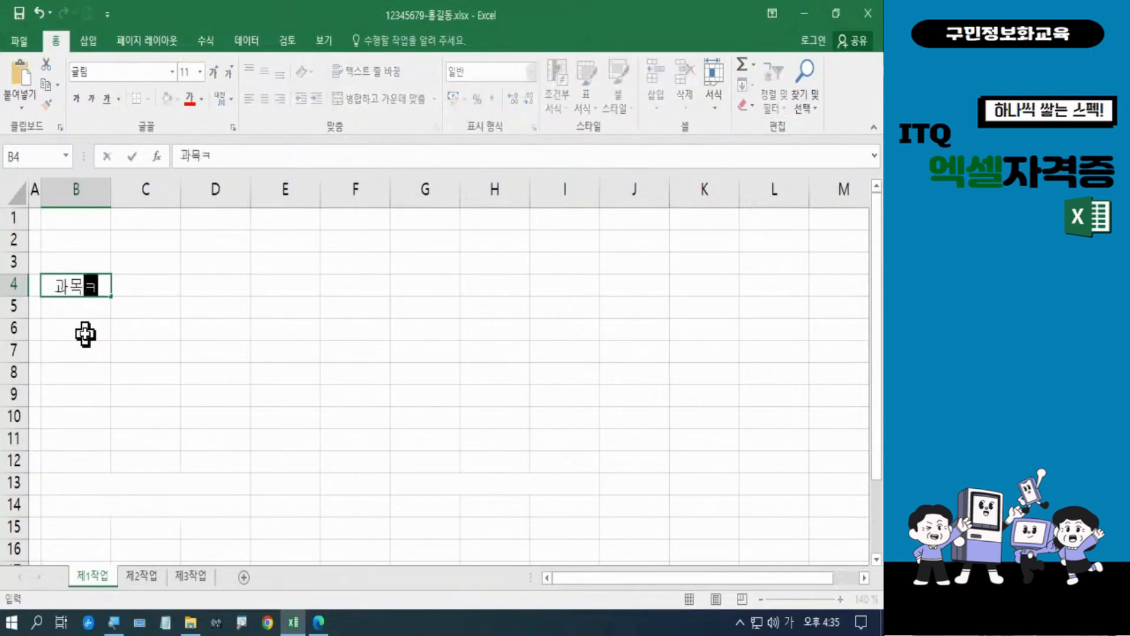
pyautogui.write('ㅗ드')
pyautogui.press('Return')
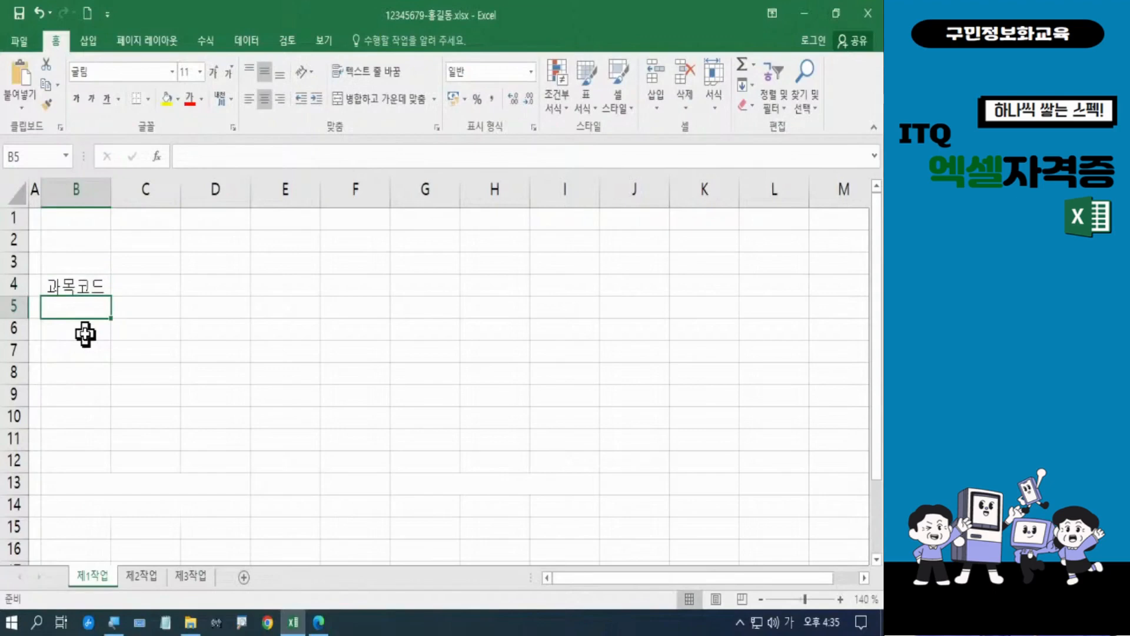
# Enter the course codes A-1431 and C-3315 in cells B5 and B6
pyautogui.press('Hangul')
pyautogui.write('A-')
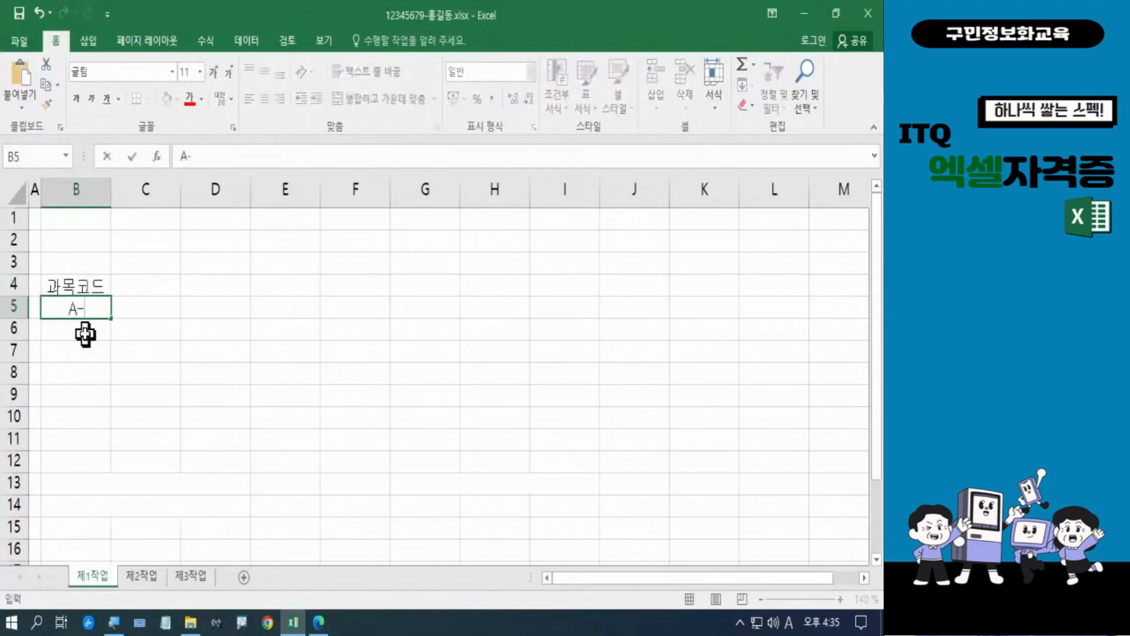
pyautogui.write('1432')
pyautogui.press('BackSpace')
pyautogui.write('1')
pyautogui.press('Return')
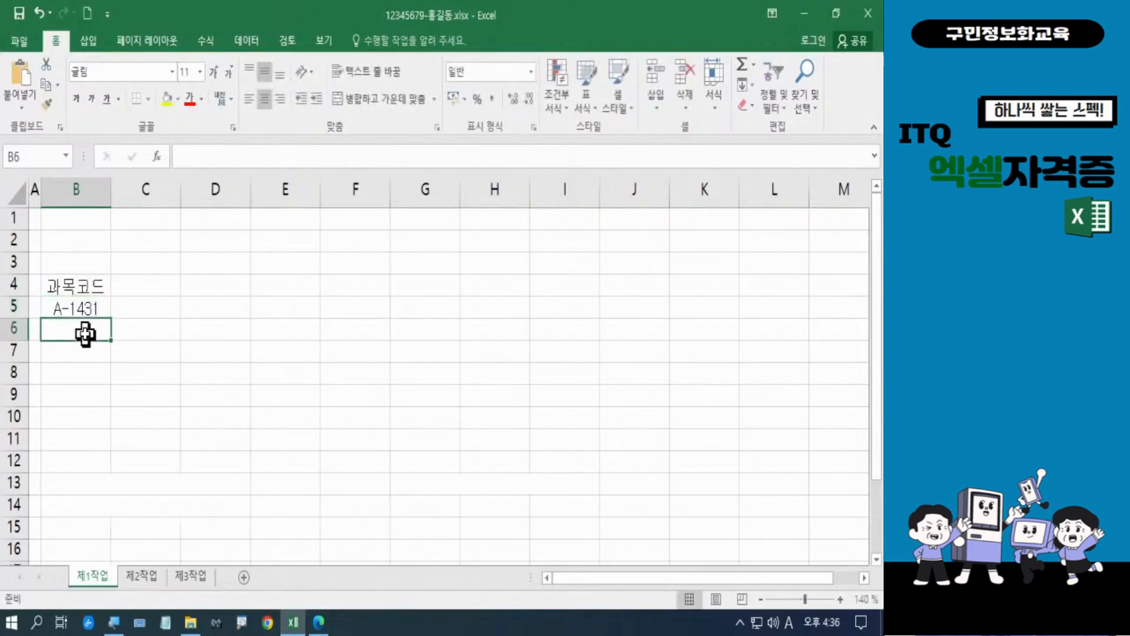
pyautogui.write('C-')
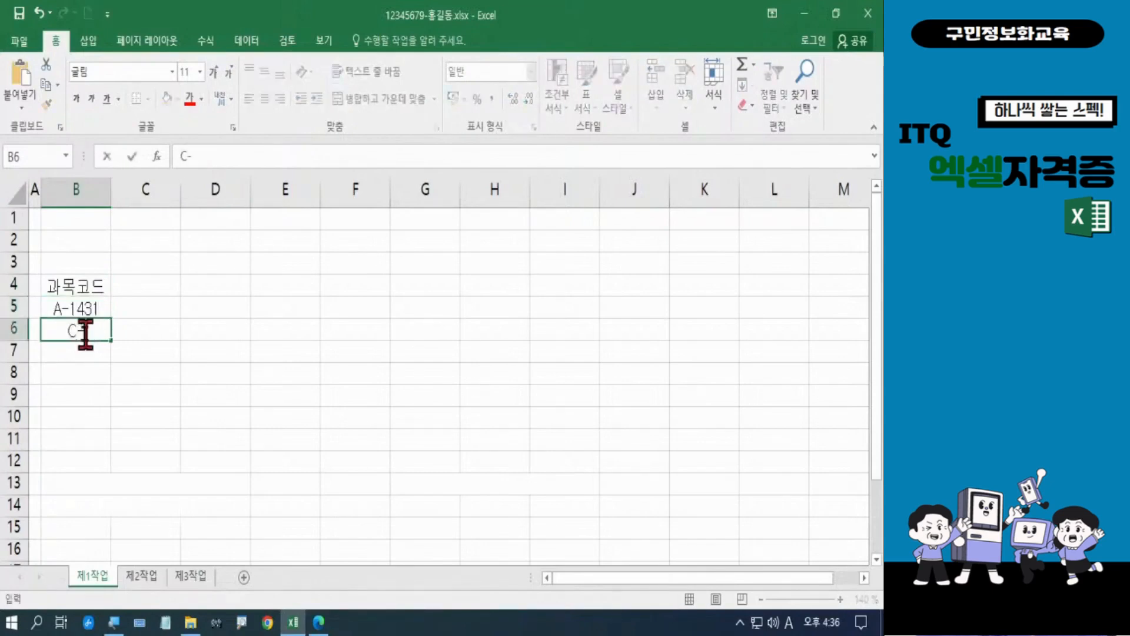
pyautogui.write('3215')
pyautogui.press('Return')
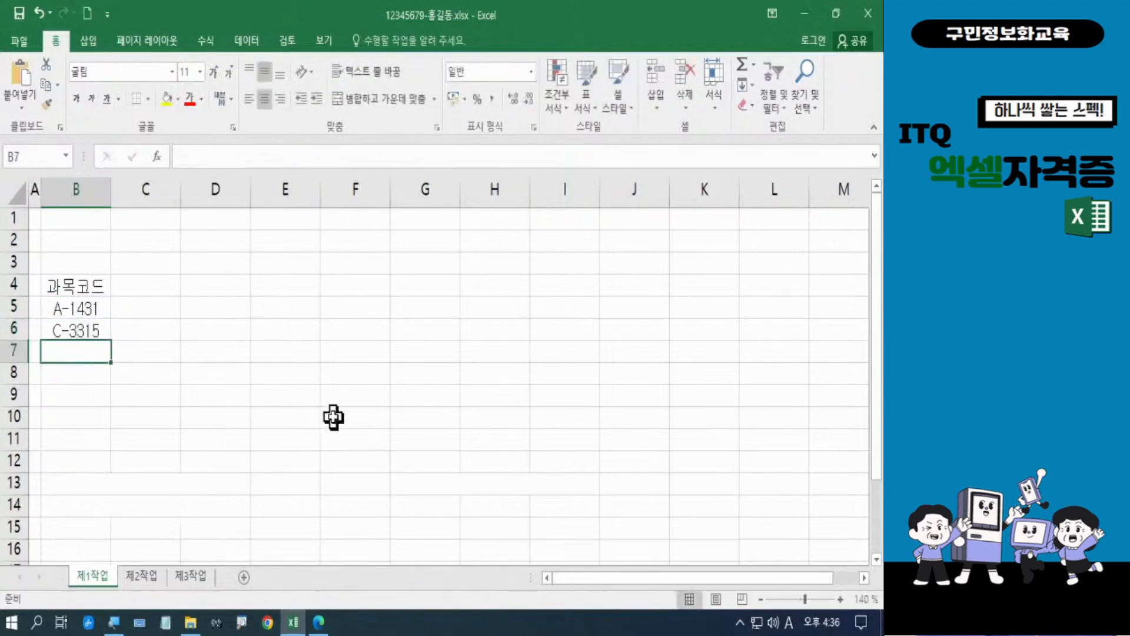
# Enter the course codes P-2421, T-1341 and S-2432 in cells B7 to B9
pyautogui.write('P')
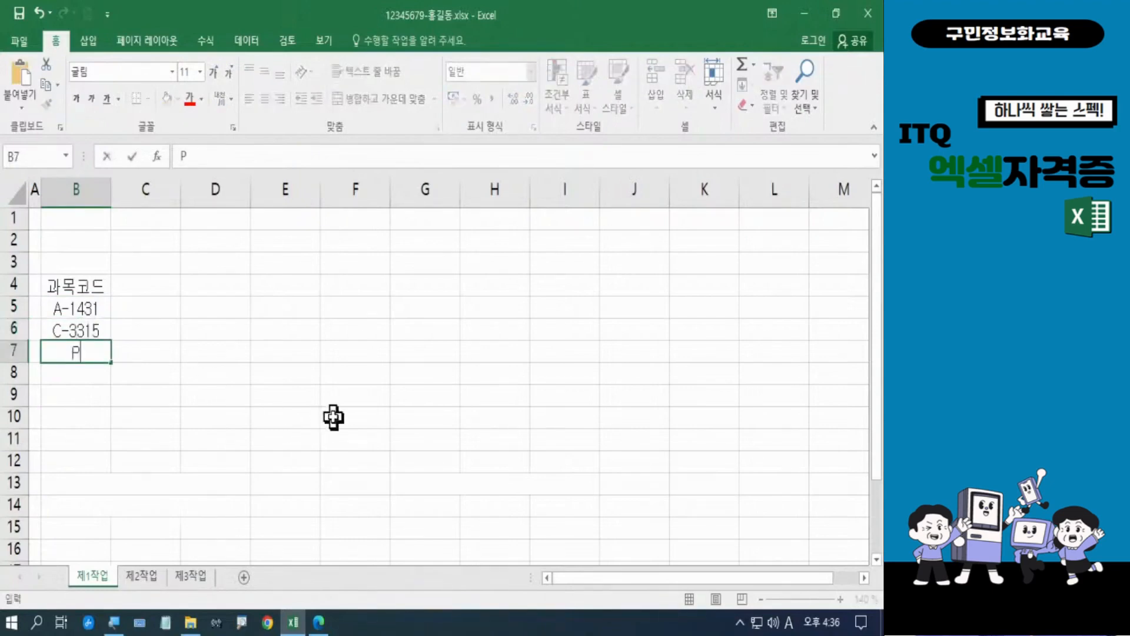
pyautogui.write('-2421')
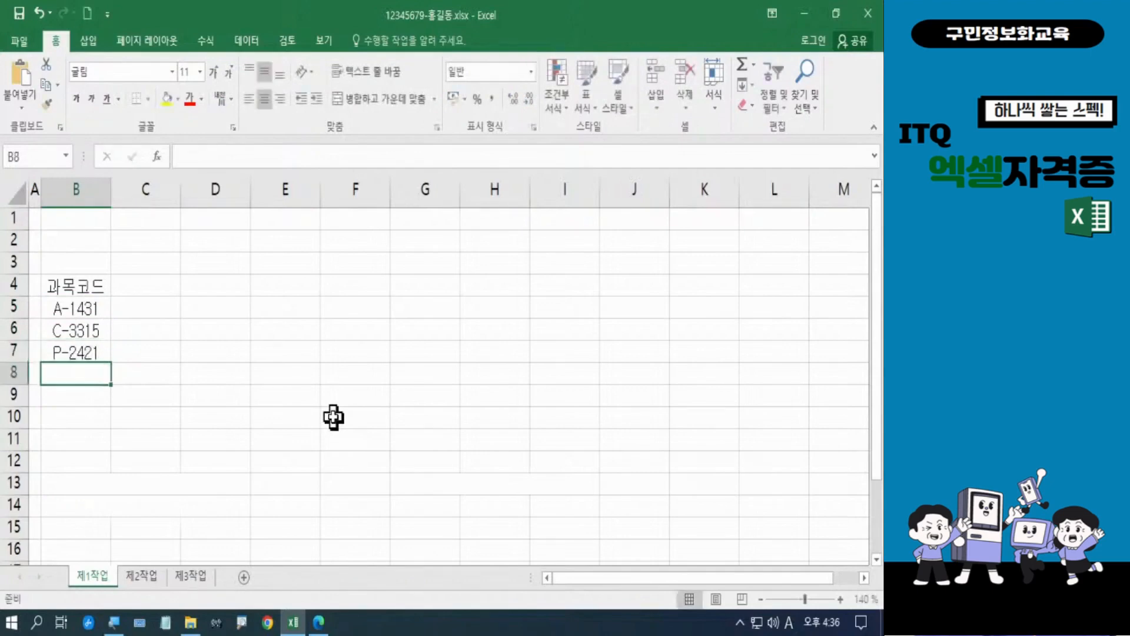
pyautogui.write('T-')
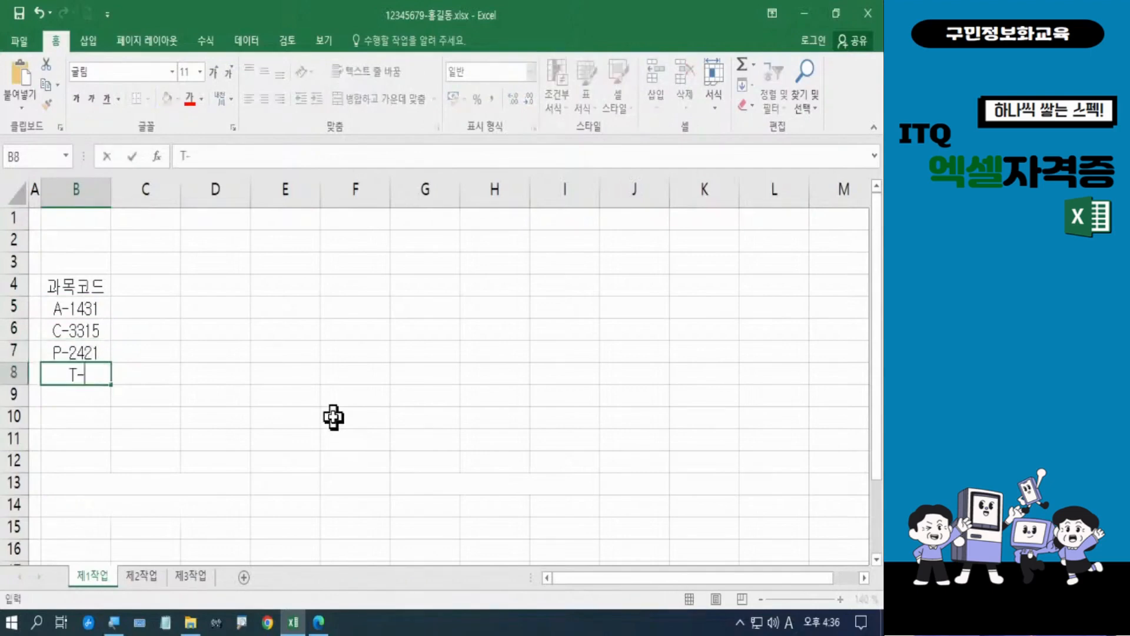
pyautogui.write('1341')
pyautogui.press('Return')
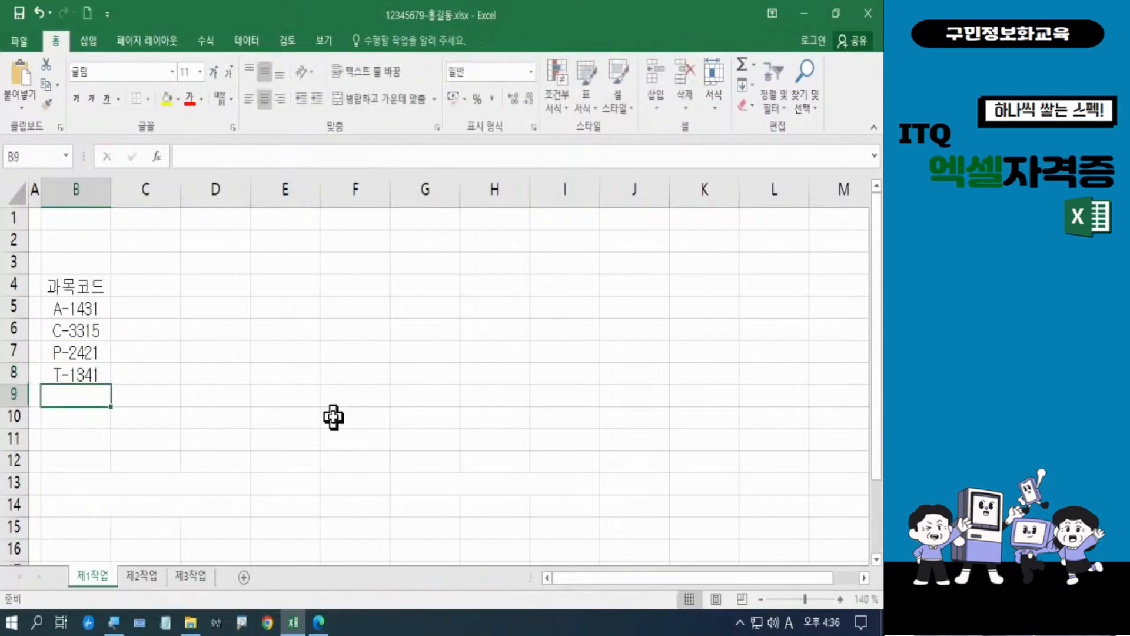
pyautogui.write('S-')
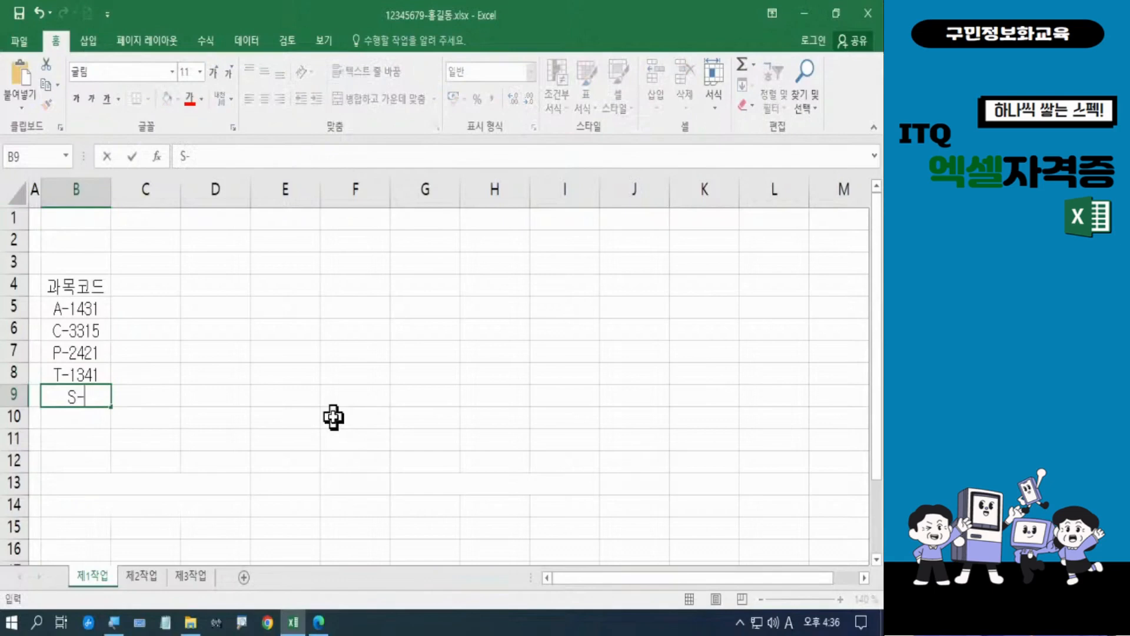
pyautogui.write('2432')
pyautogui.press('Return')
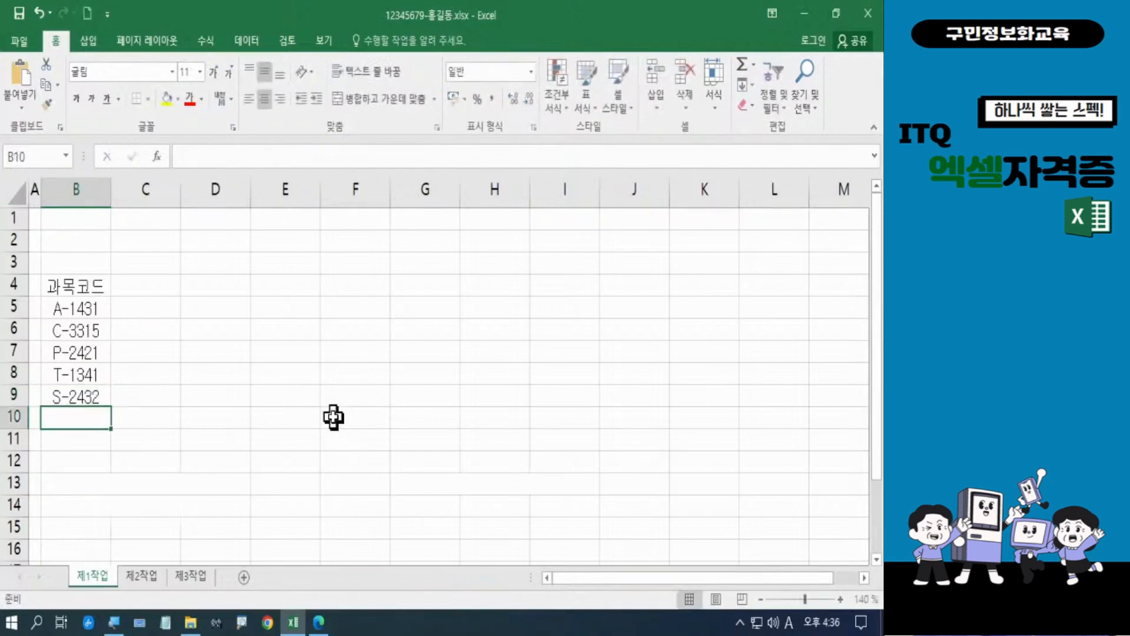
# Enter the course codes M-3145, D-2514 and G-3234 in cells B10 to B12
pyautogui.write('M-')
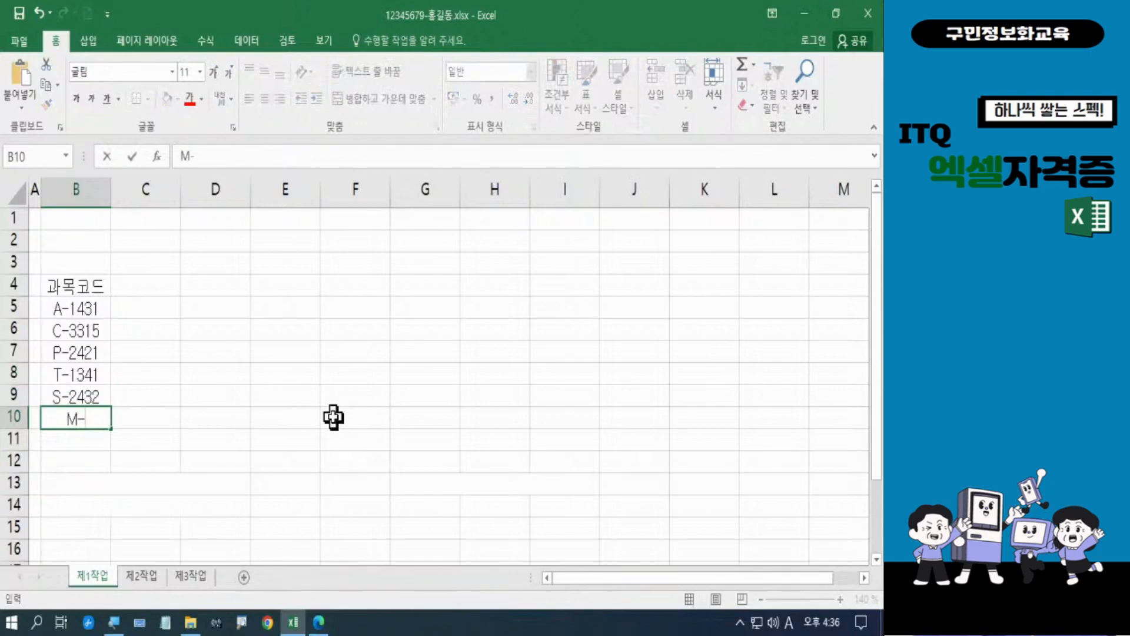
pyautogui.write('3145')
pyautogui.press('Return')
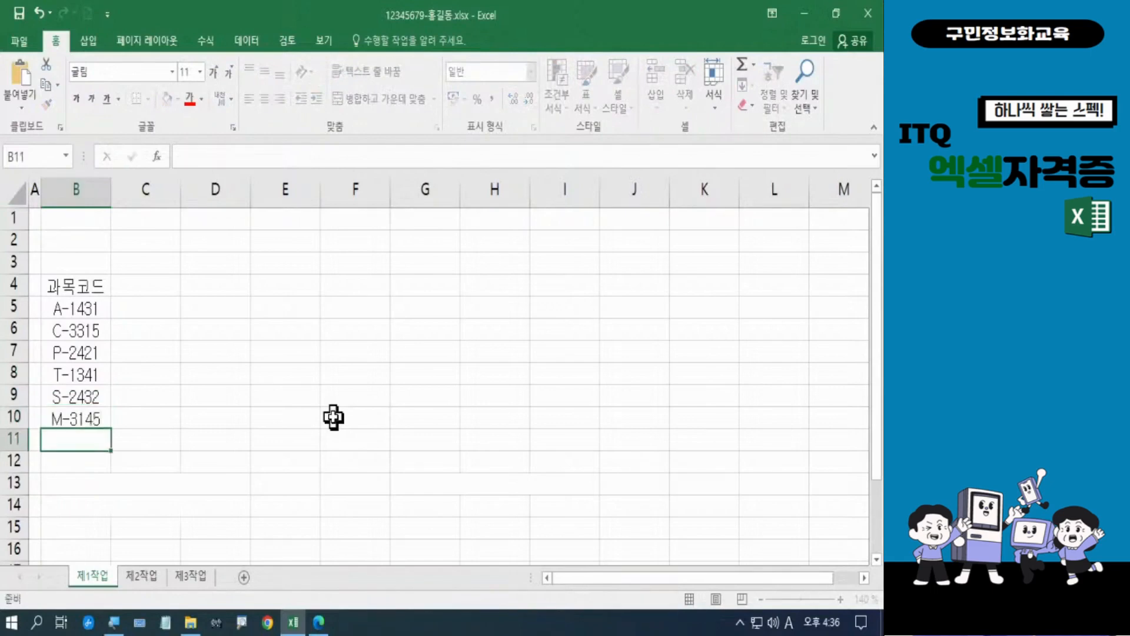
pyautogui.write('D-2514')
pyautogui.press('Return')
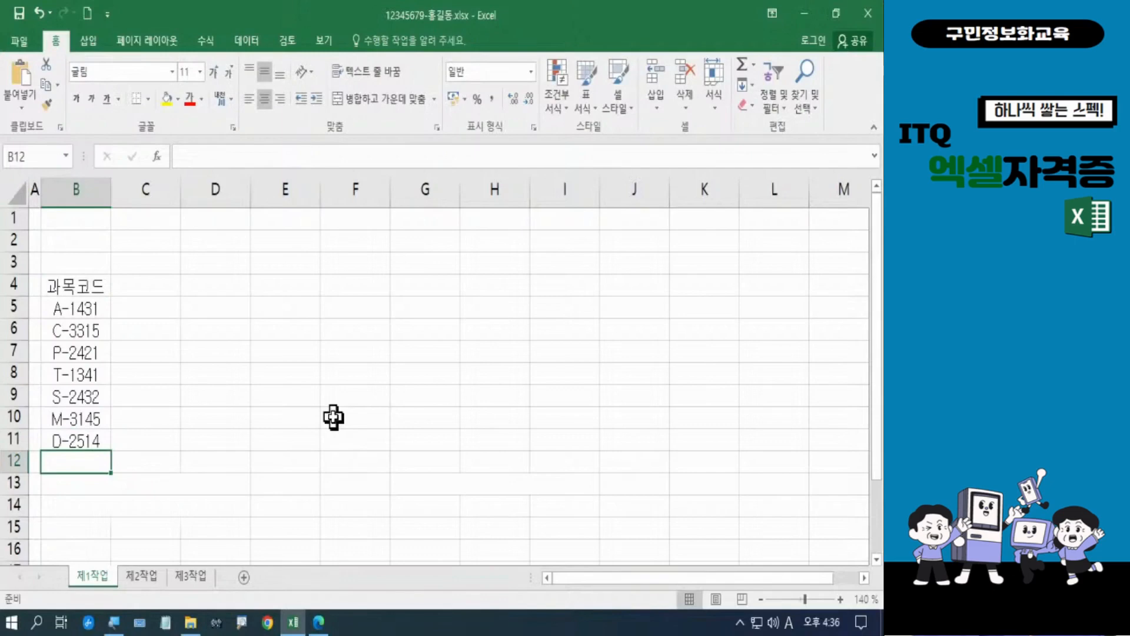
pyautogui.write('G-')
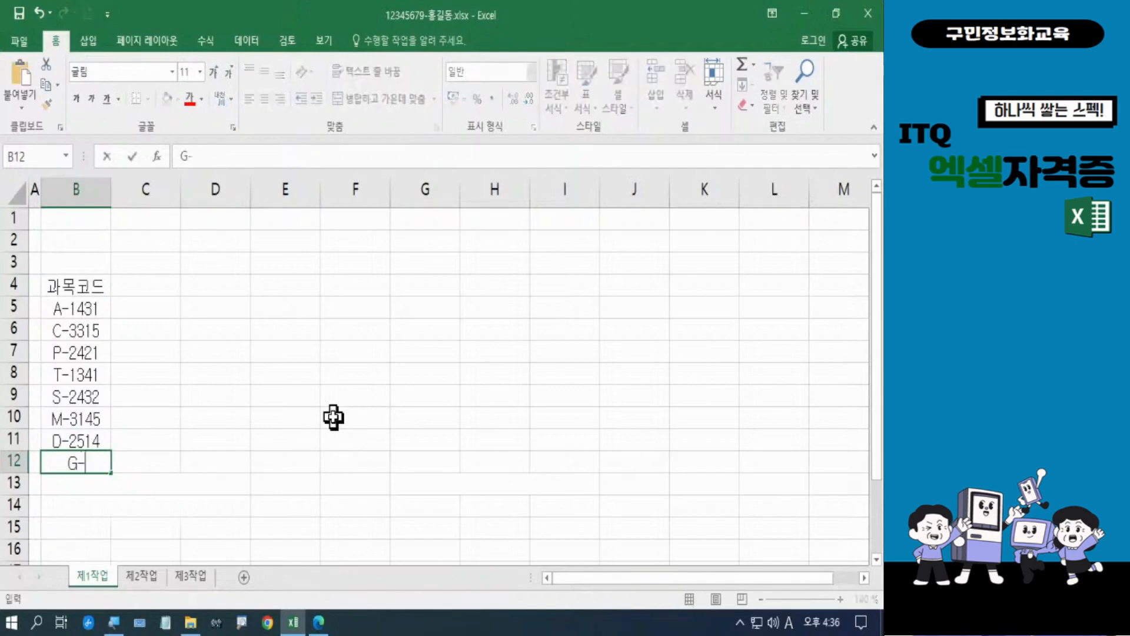
pyautogui.write('3234')
pyautogui.press('Return')
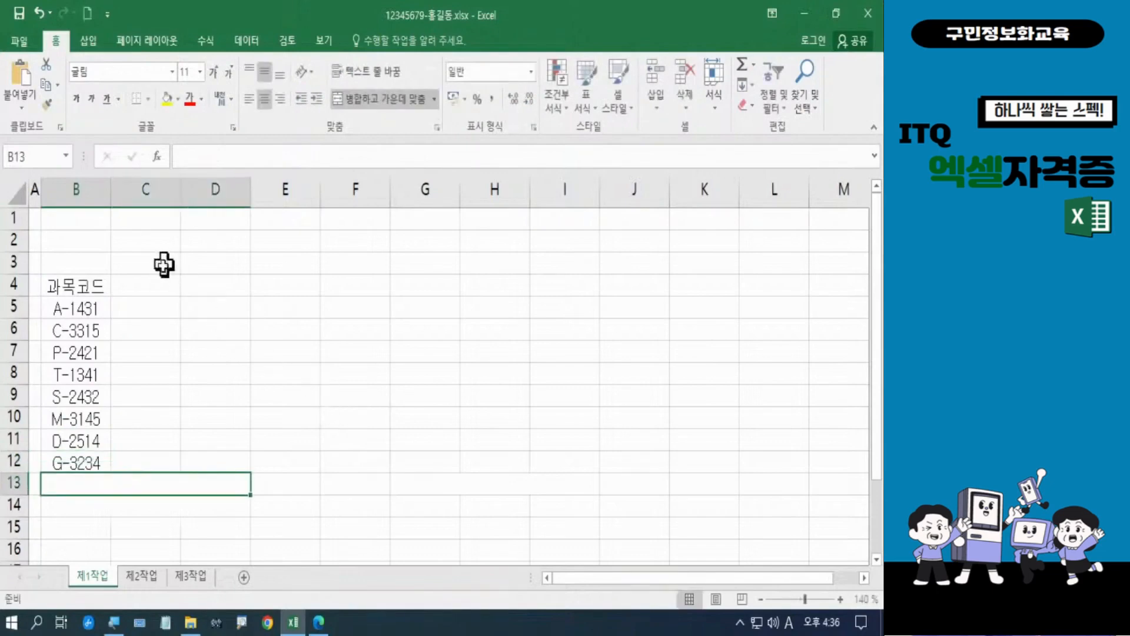
# Enter the column header 강좌명 in cell C4
pyautogui.click(157, 285)
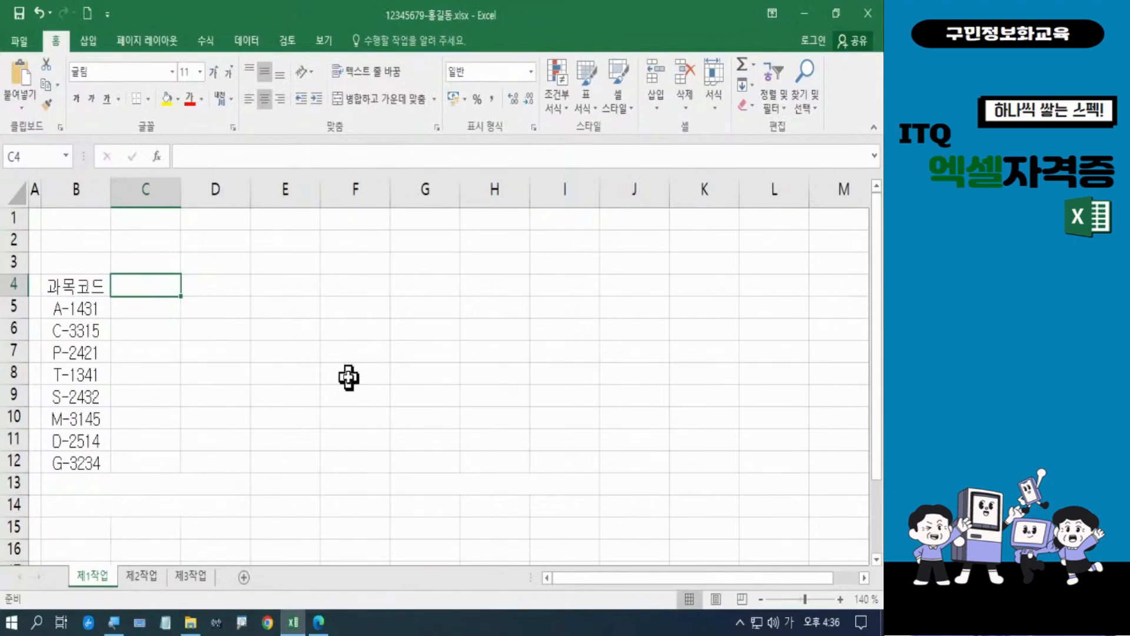
pyautogui.write('ㄱ좌명')
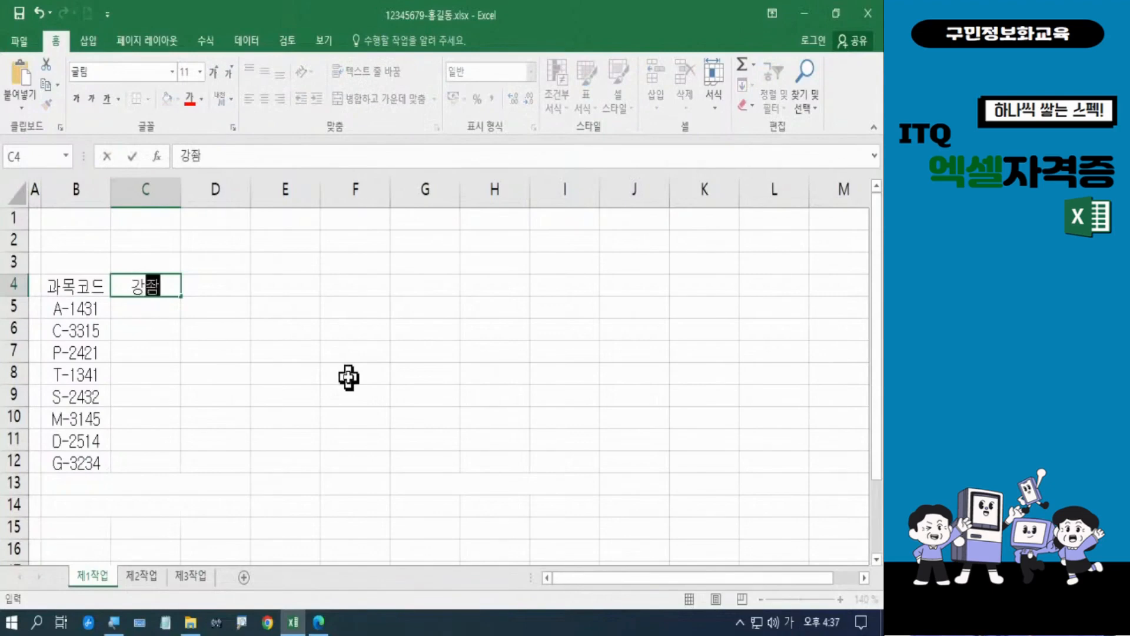
pyautogui.press('Return')
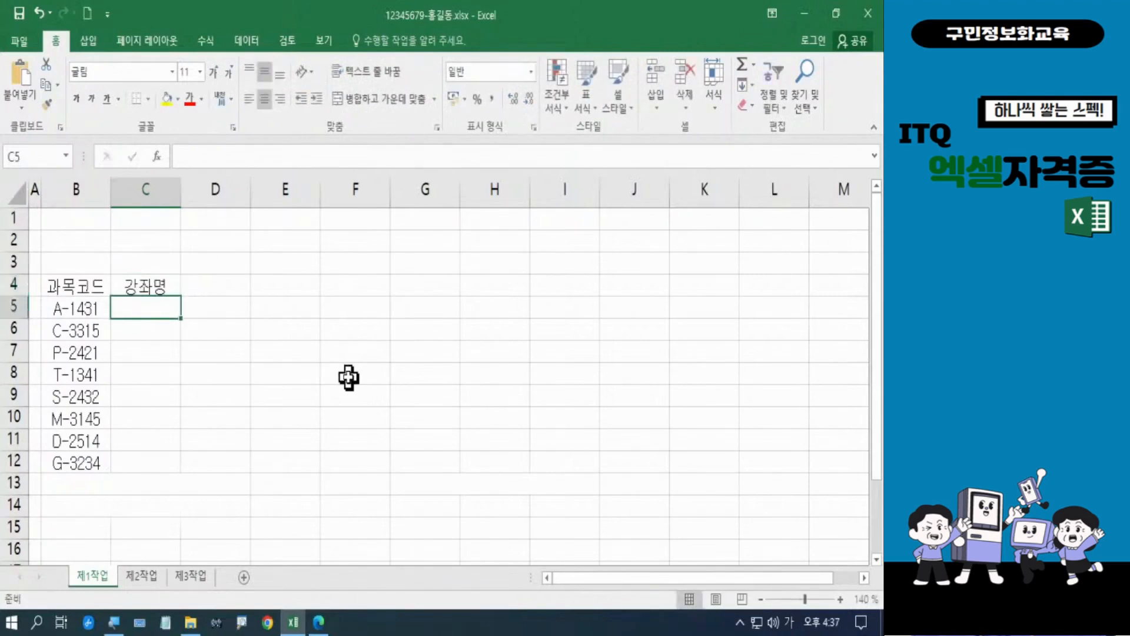
# Enter the course name R 머신러닝 in cell C5 and widen column C to about twice its width
pyautogui.write('R')
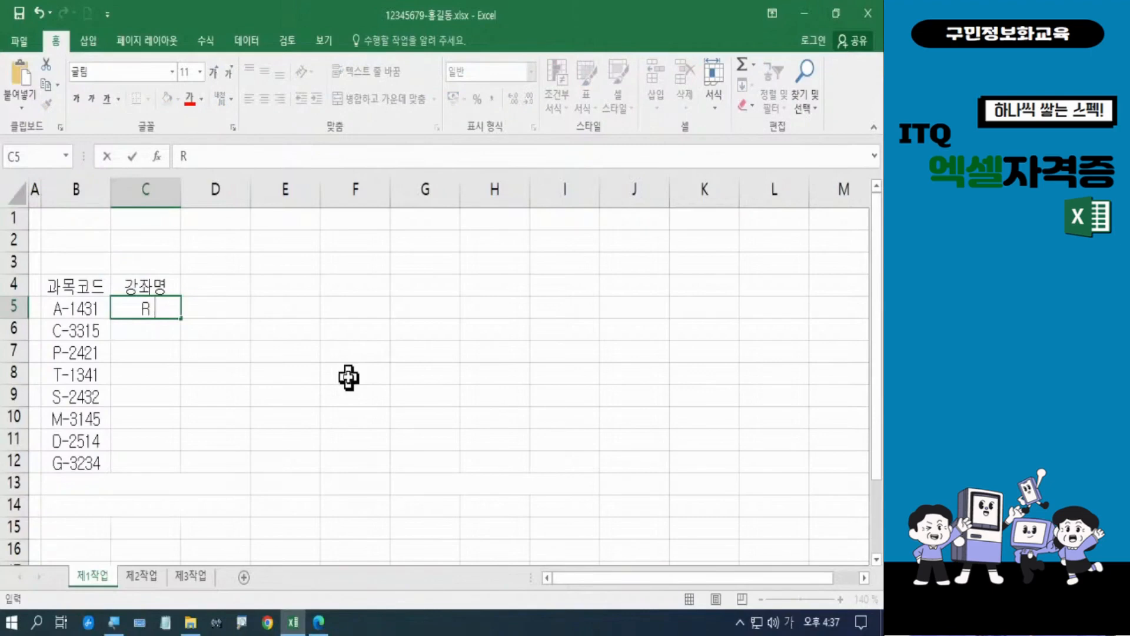
pyautogui.write(' 머신렁')
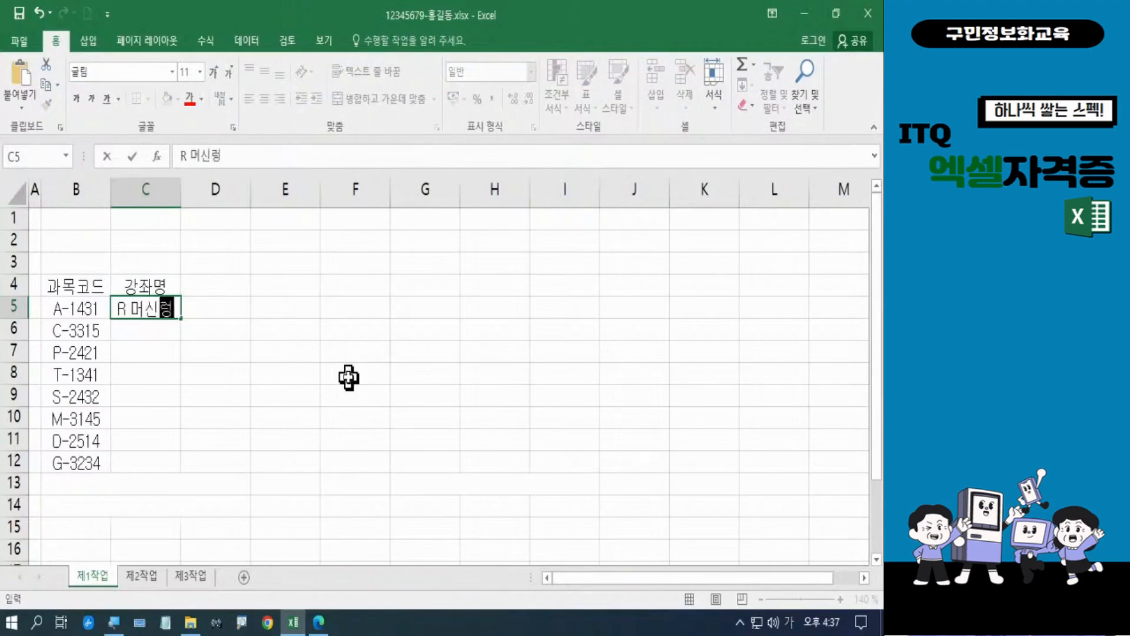
pyautogui.write('ㅣ')
pyautogui.press('BackSpace')
pyautogui.press('BackSpace')
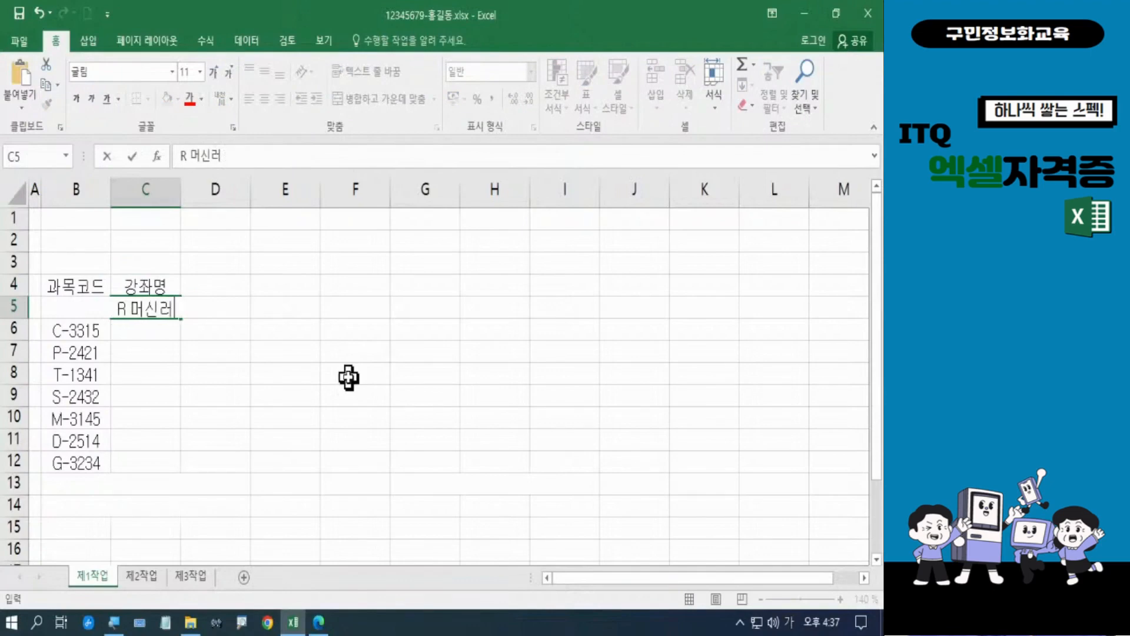
pyautogui.write('닝')
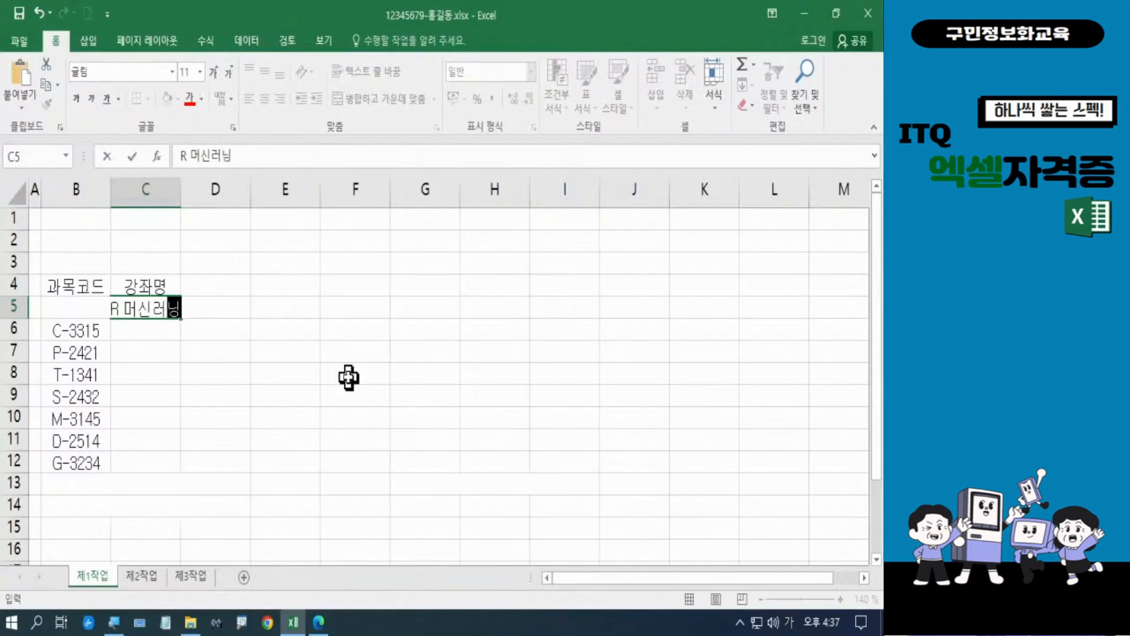
pyautogui.press('Return')
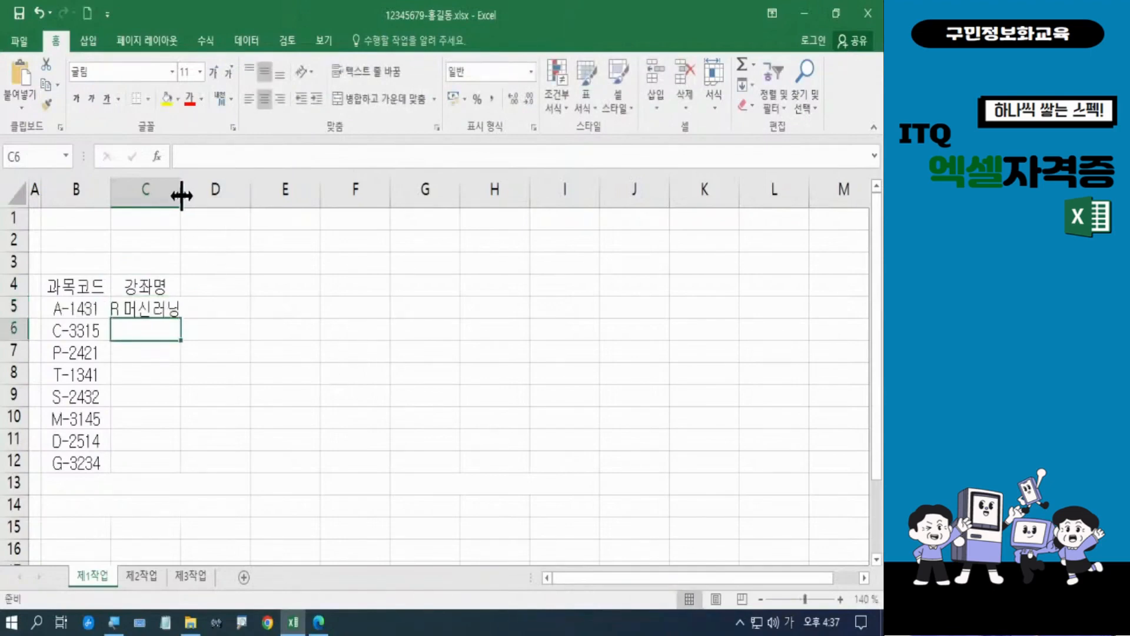
pyautogui.moveTo(181, 196); pyautogui.dragTo(261, 198)
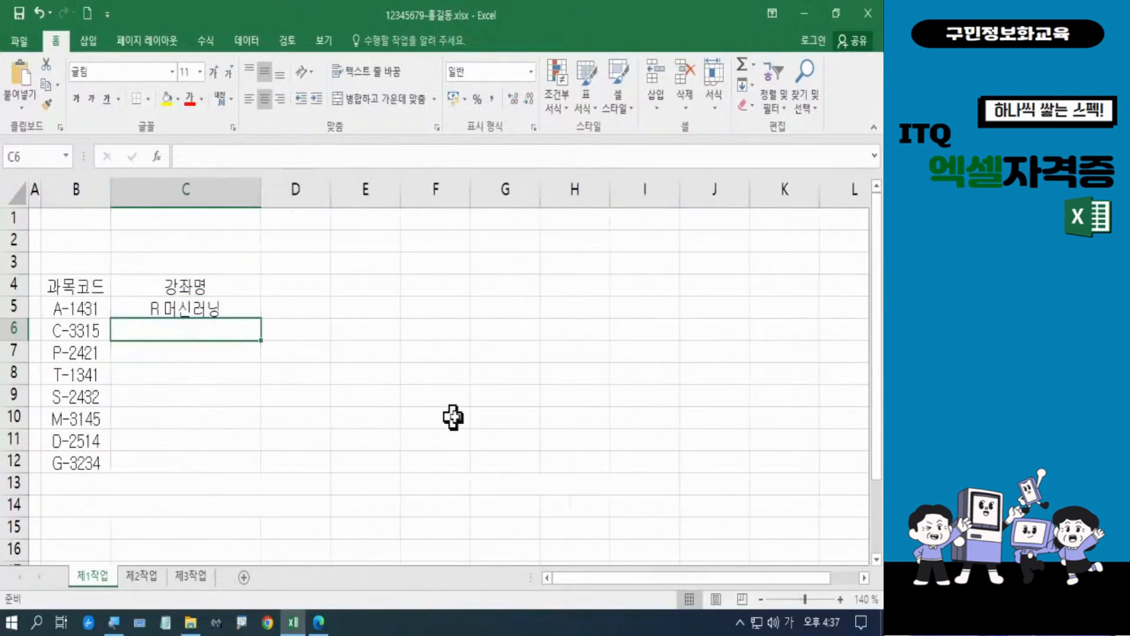
# Enter the course names 엑셀 통계 in cell C6 and 빅테이터기사 필기 in cell C7
pyautogui.write('엑')
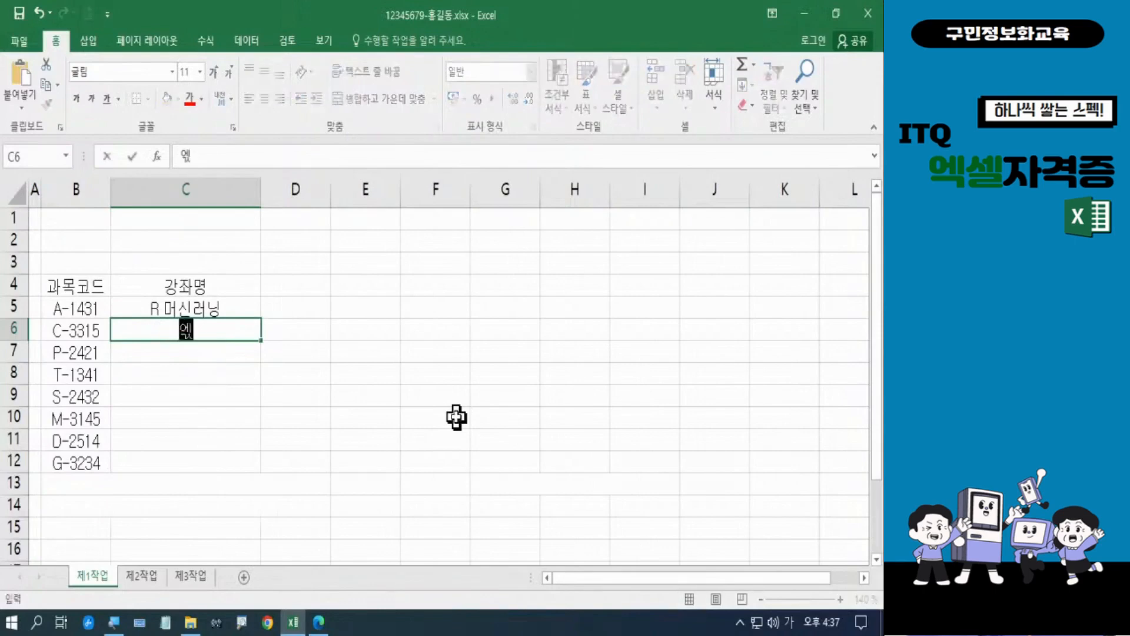
pyautogui.write('셀 통계')
pyautogui.press('Return')
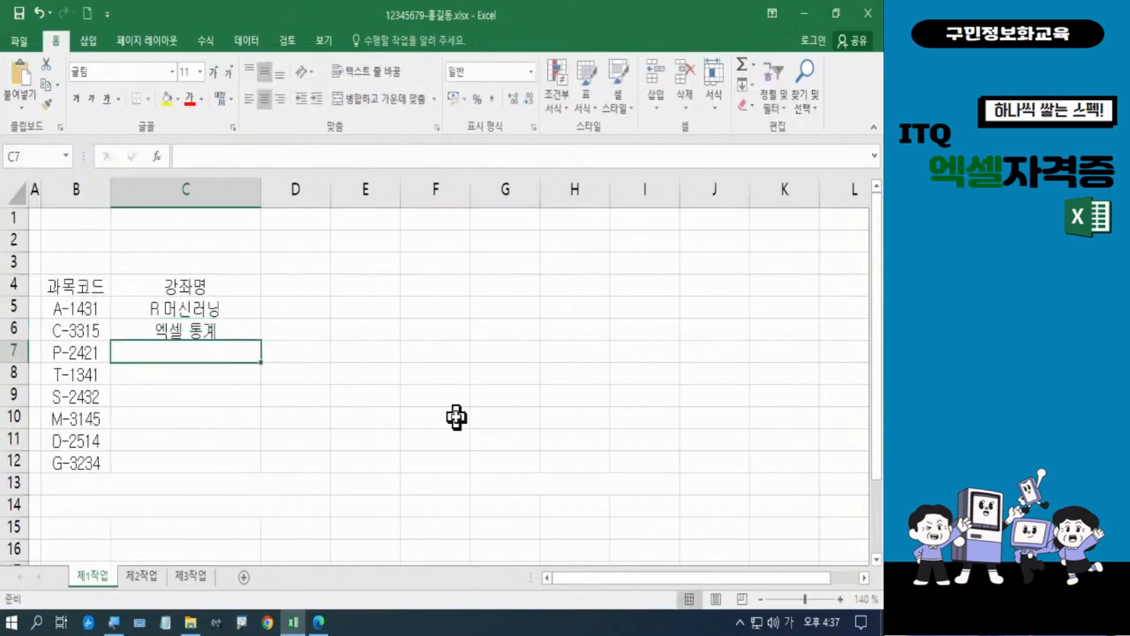
pyautogui.write('빅테일')
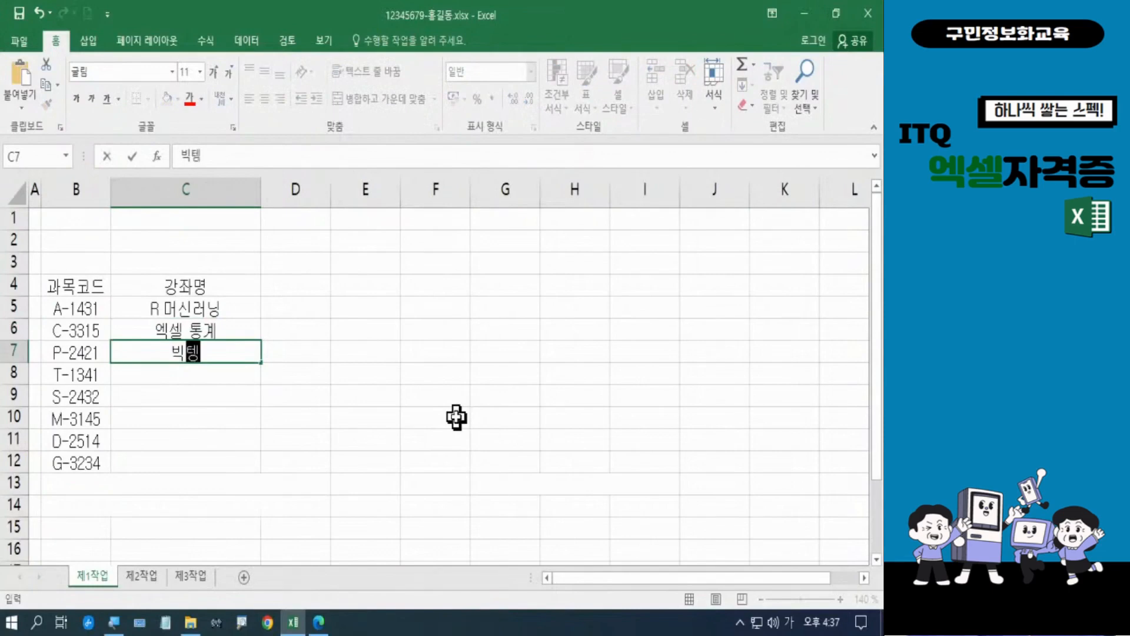
pyautogui.write('터사사')
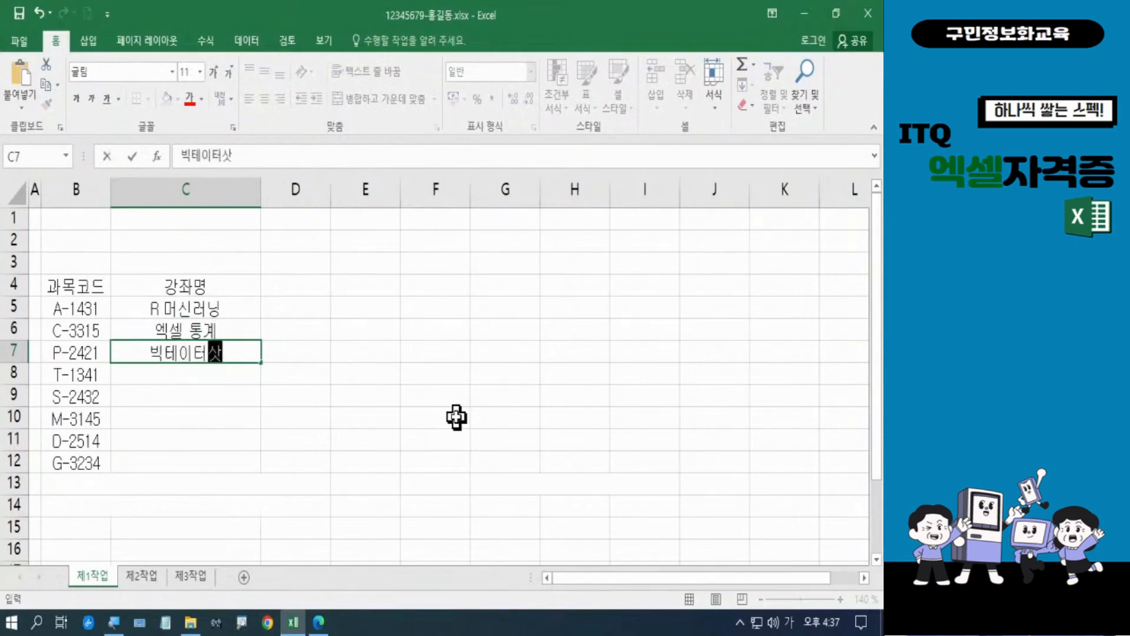
pyautogui.press('BackSpace')
pyautogui.press('BackSpace')
pyautogui.press('BackSpace')
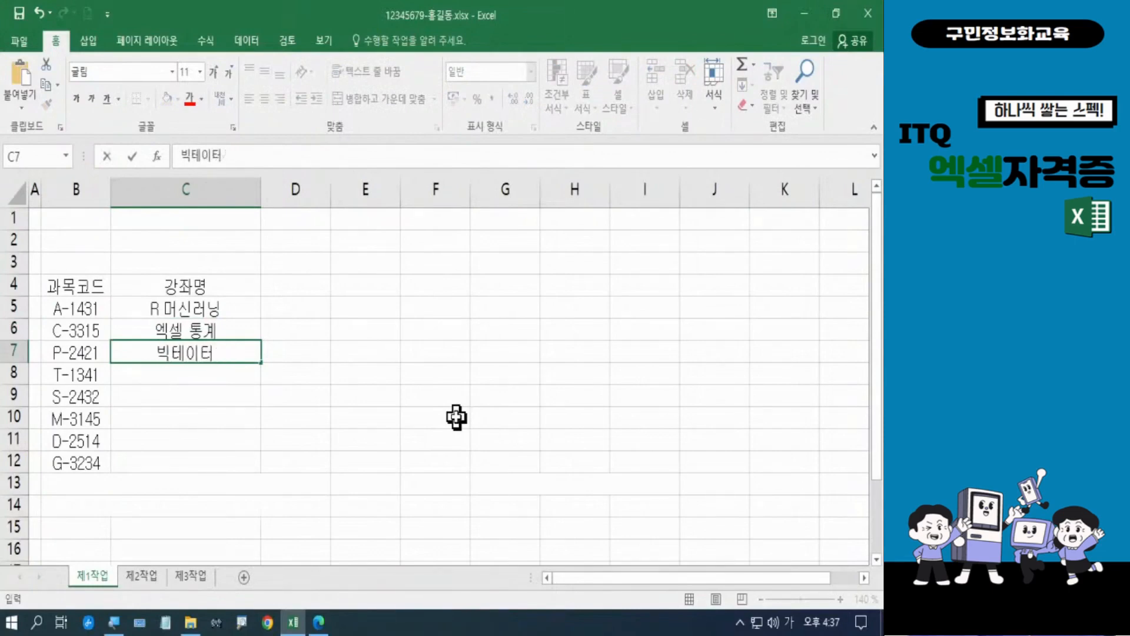
pyautogui.write('기사 필기')
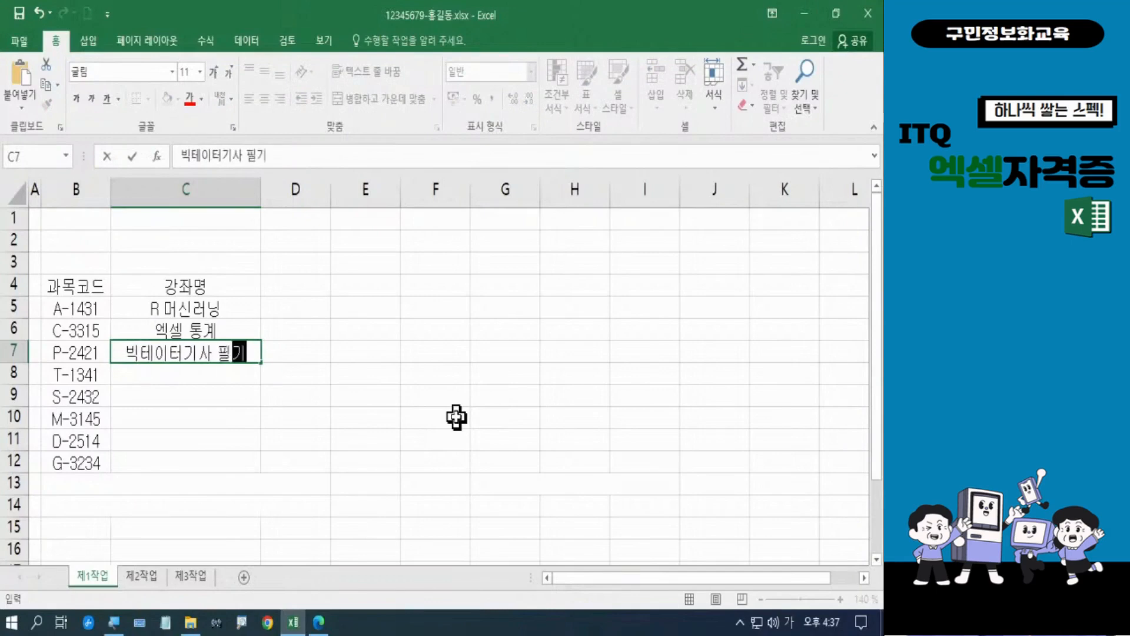
pyautogui.press('Return')
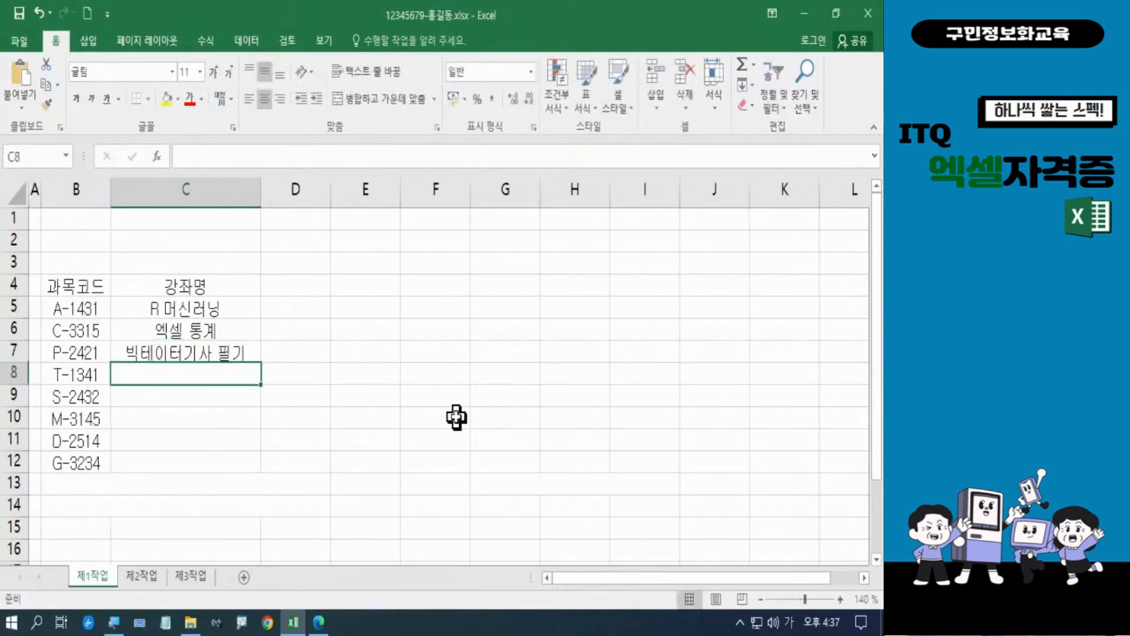
# Enter the course names 파이씬 딥러닝 in cell C8 and 빅테이터기사 실기 in cell C9
pyautogui.write('파이')
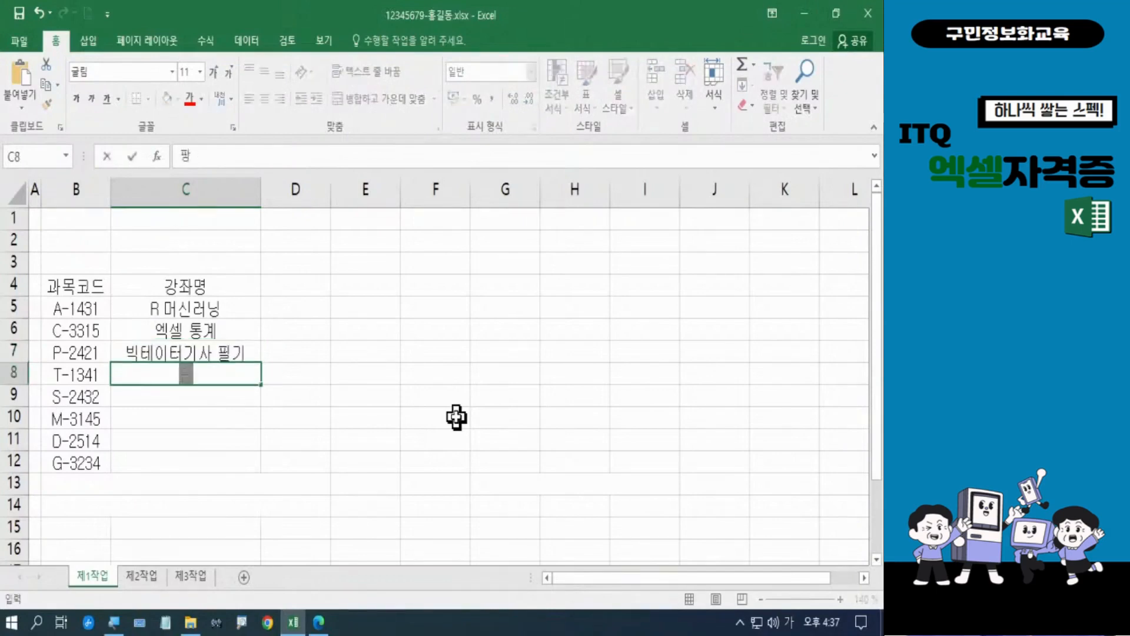
pyautogui.write('씬 ')
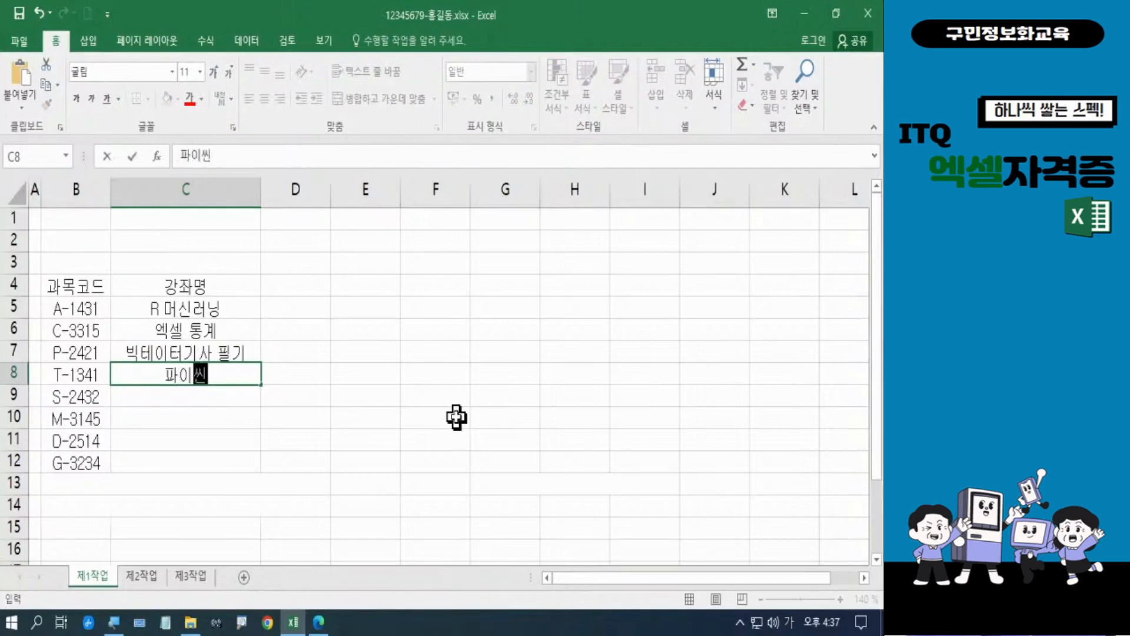
pyautogui.write('딥러닝')
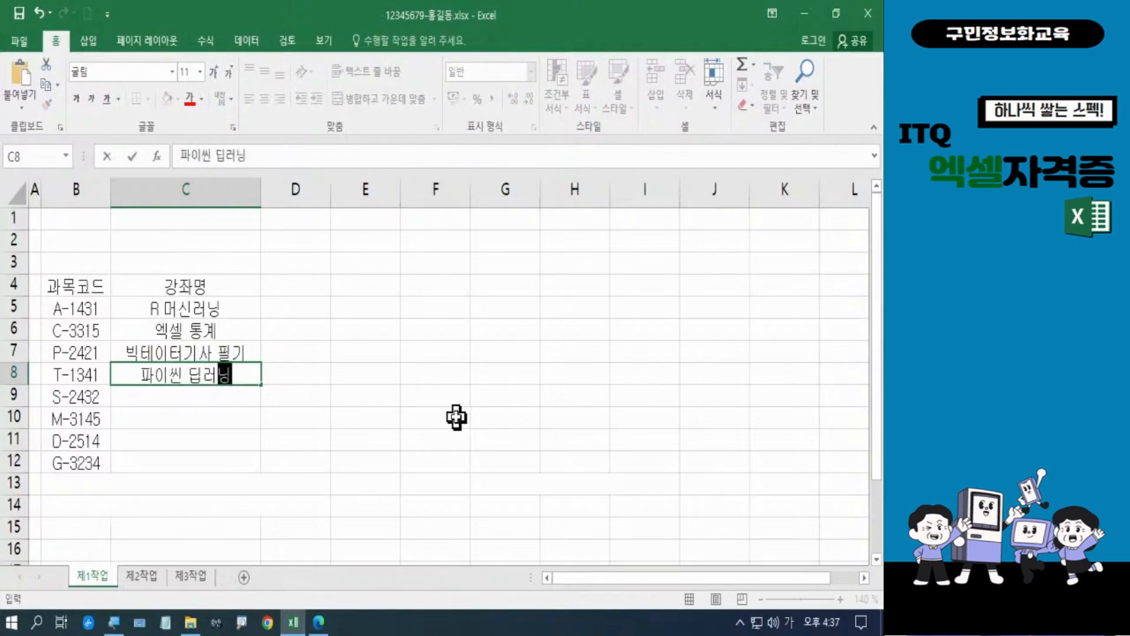
pyautogui.press('Return')
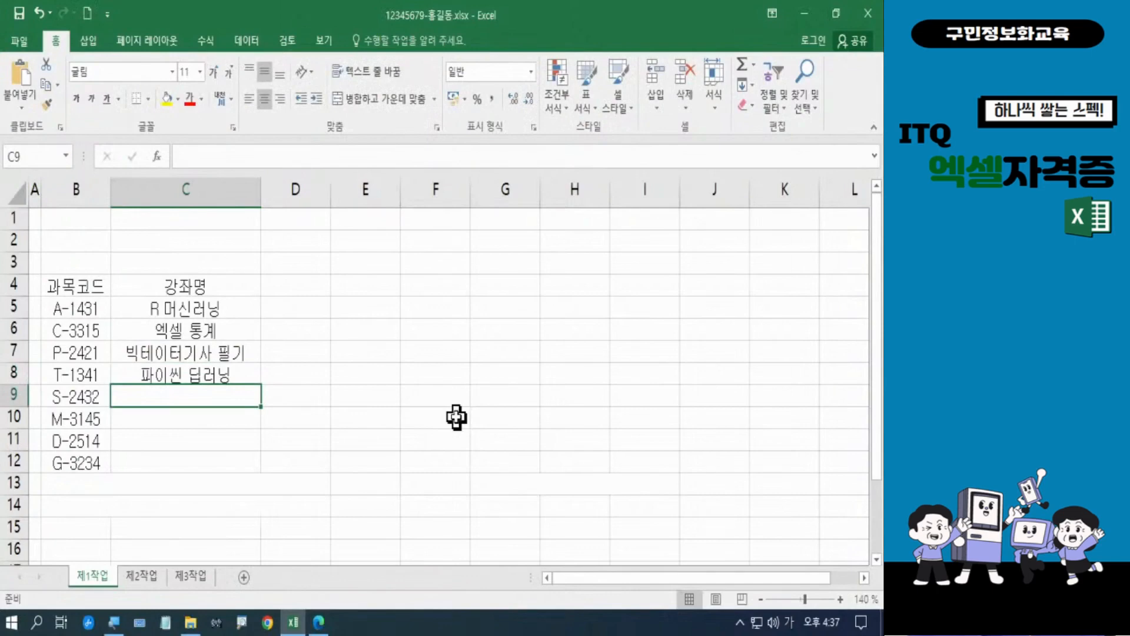
pyautogui.write('빅테이터기사 필기')
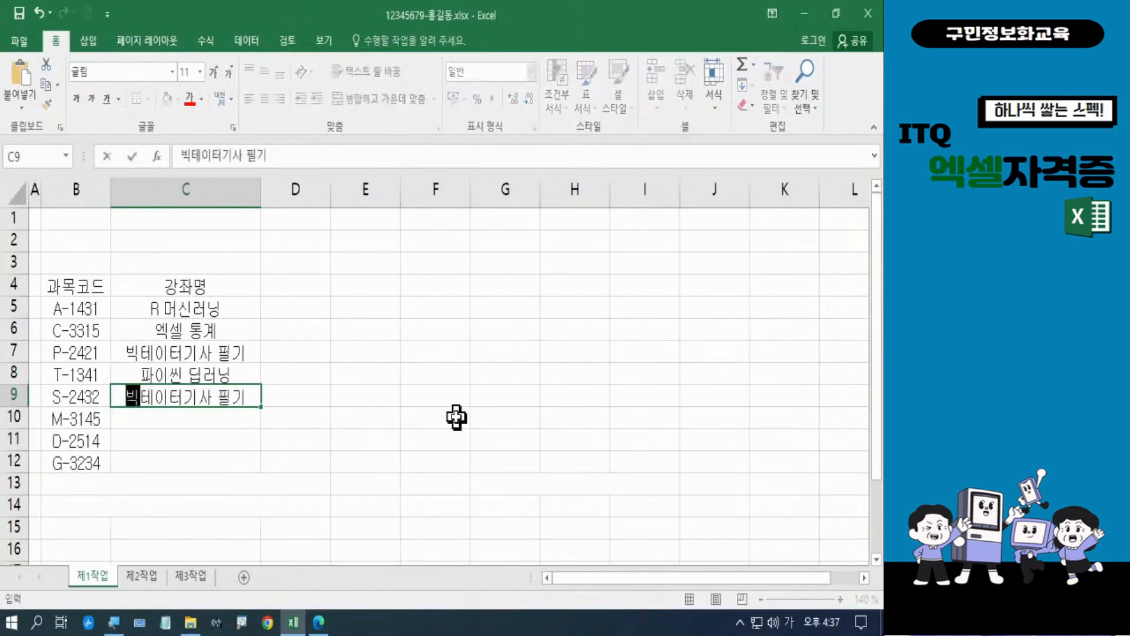
pyautogui.click(233, 397)
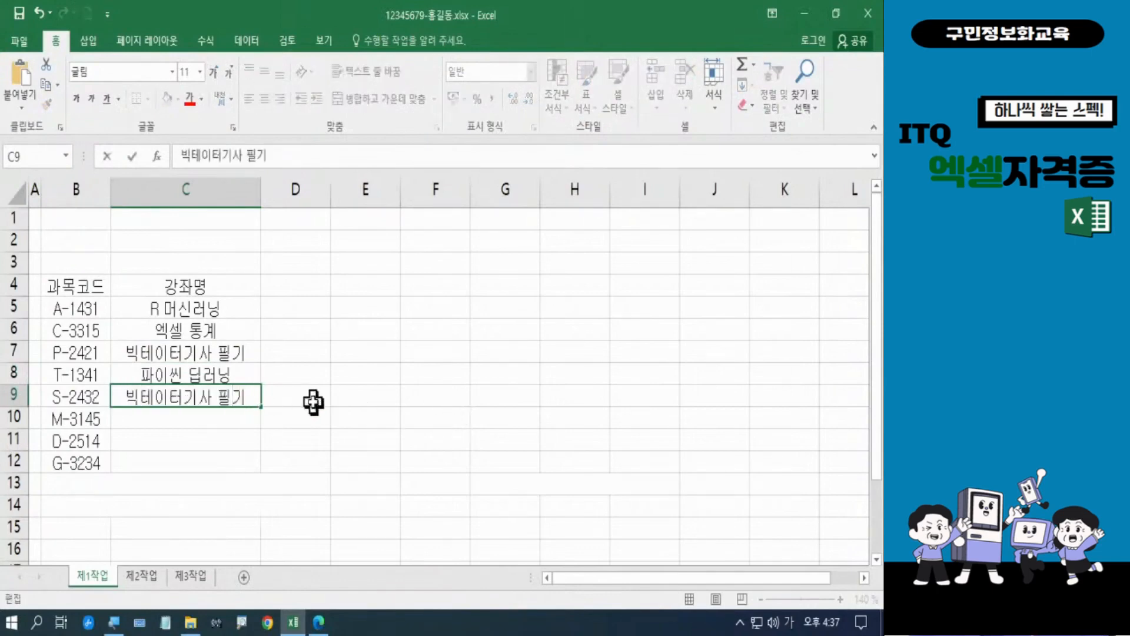
pyautogui.press('BackSpace')
pyautogui.write('실')
pyautogui.press('Return')
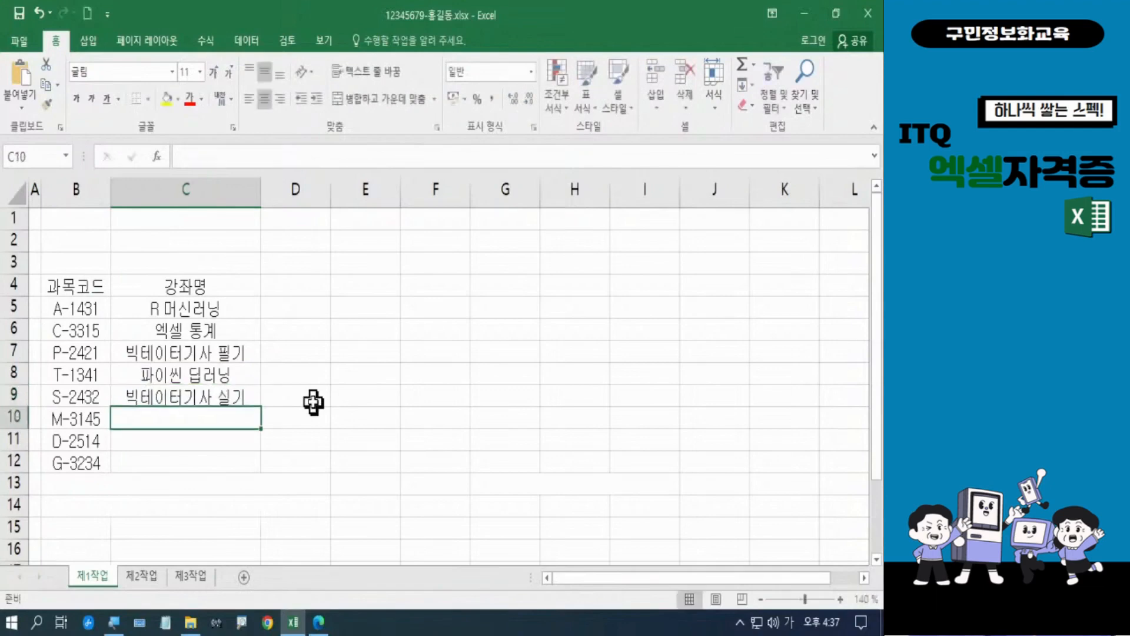
# Enter the course name 다층선형모델분석 in cell C10
pyautogui.write('다추')
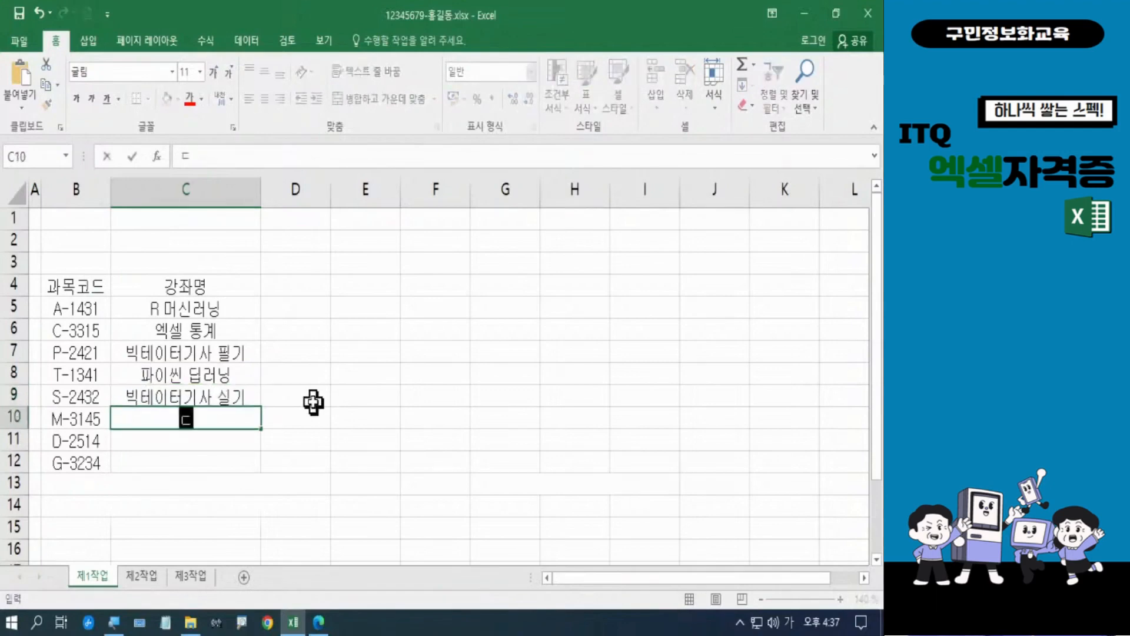
pyautogui.press('BackSpace')
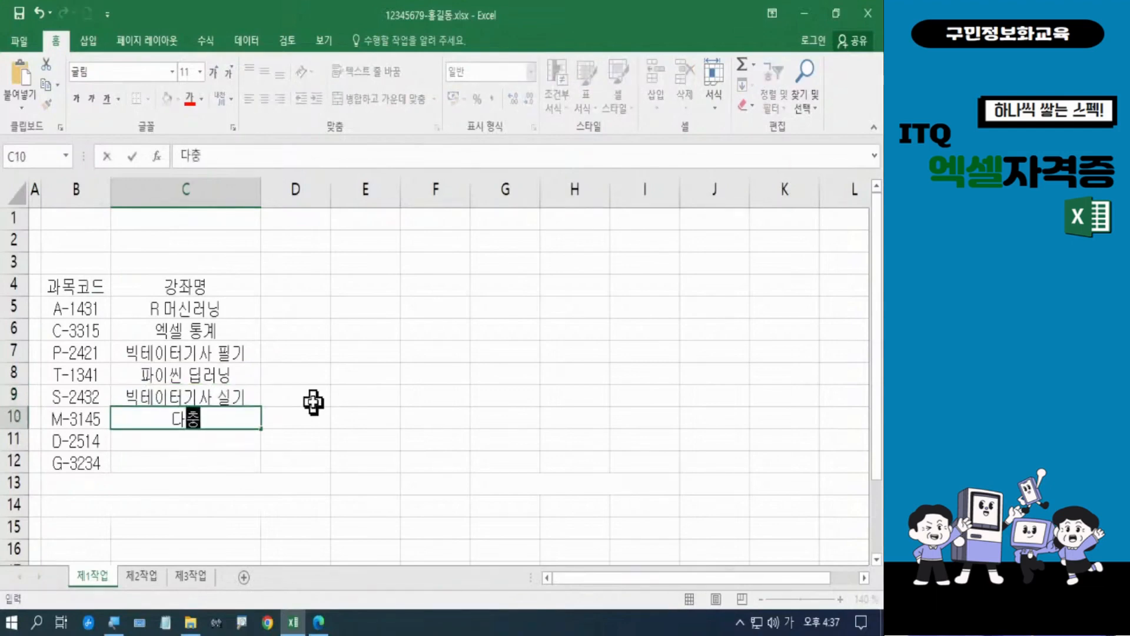
pyautogui.write('층')
pyautogui.press('BackSpace')
pyautogui.write('층선형ㅁ')
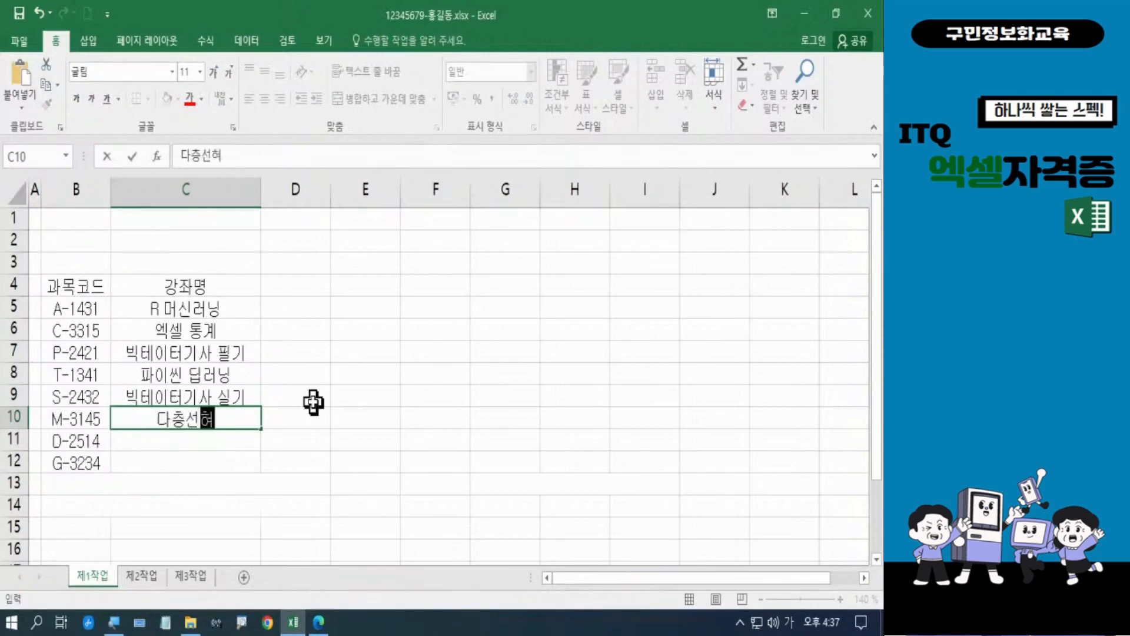
pyautogui.write('모델')
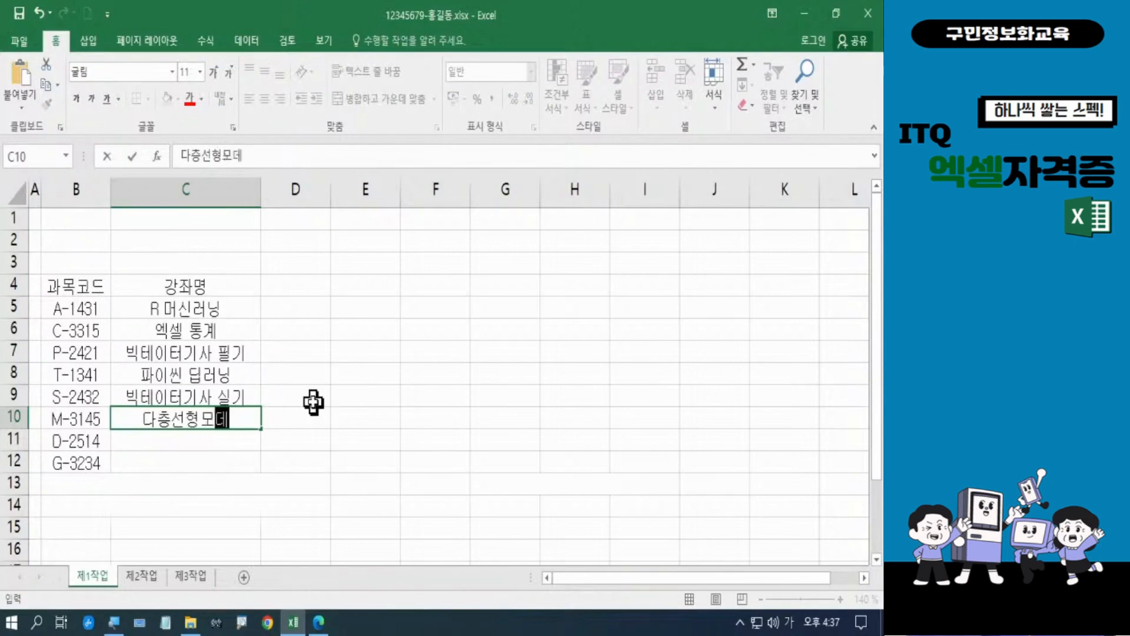
pyautogui.write('분석')
pyautogui.press('Return')
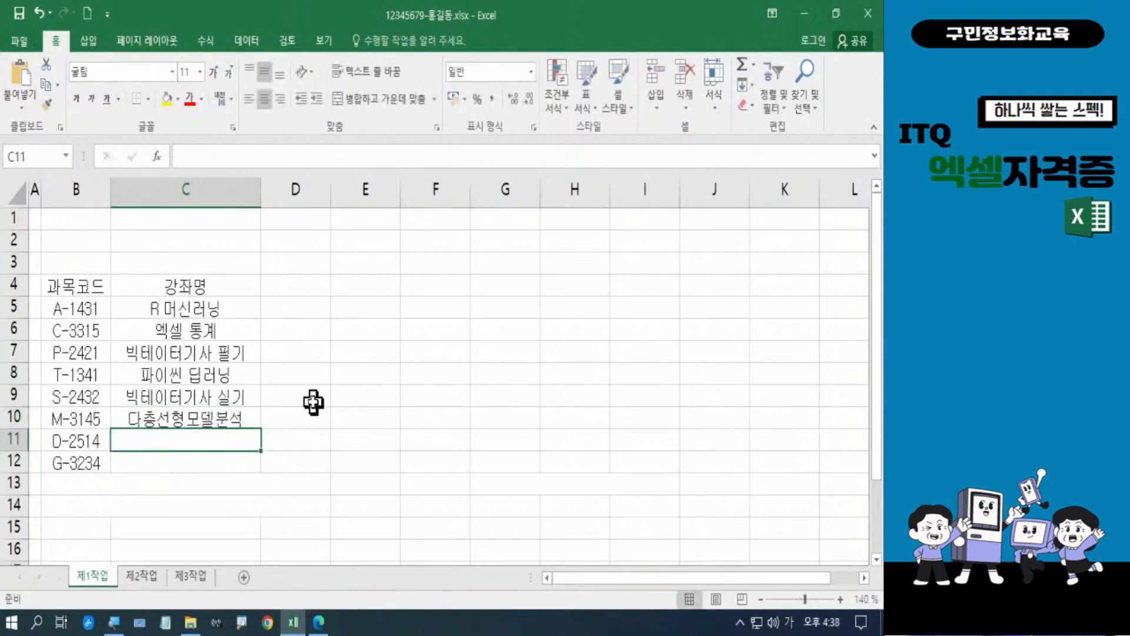
# Enter the course names R 데이터분석 in cell C11 and 시계열분석 in cell C12
pyautogui.write('R')
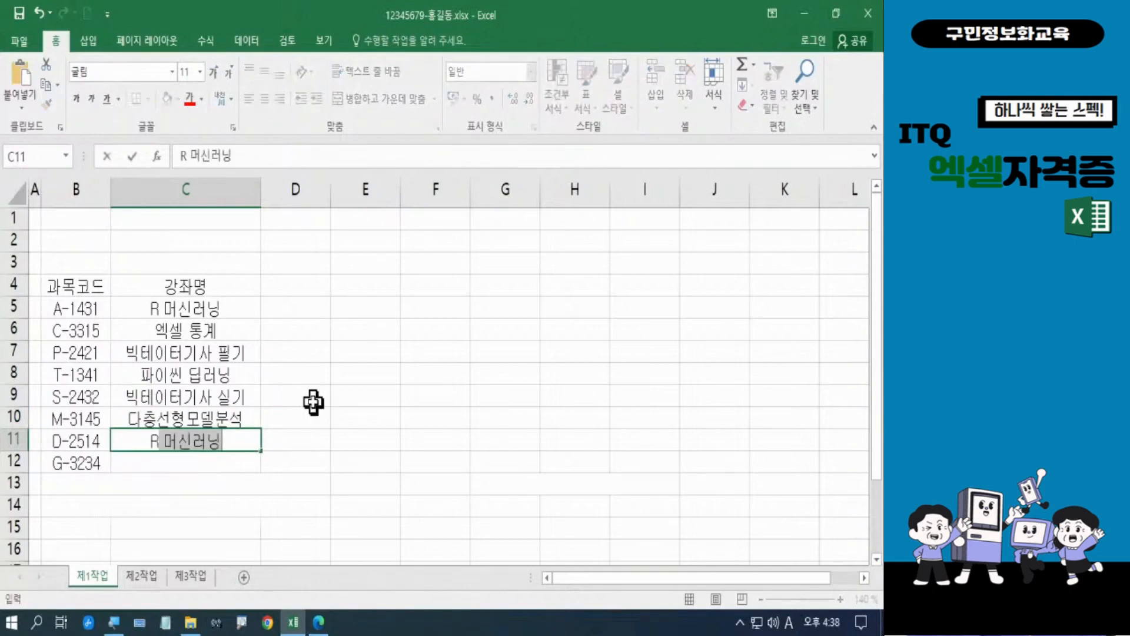
pyautogui.write(' ep')
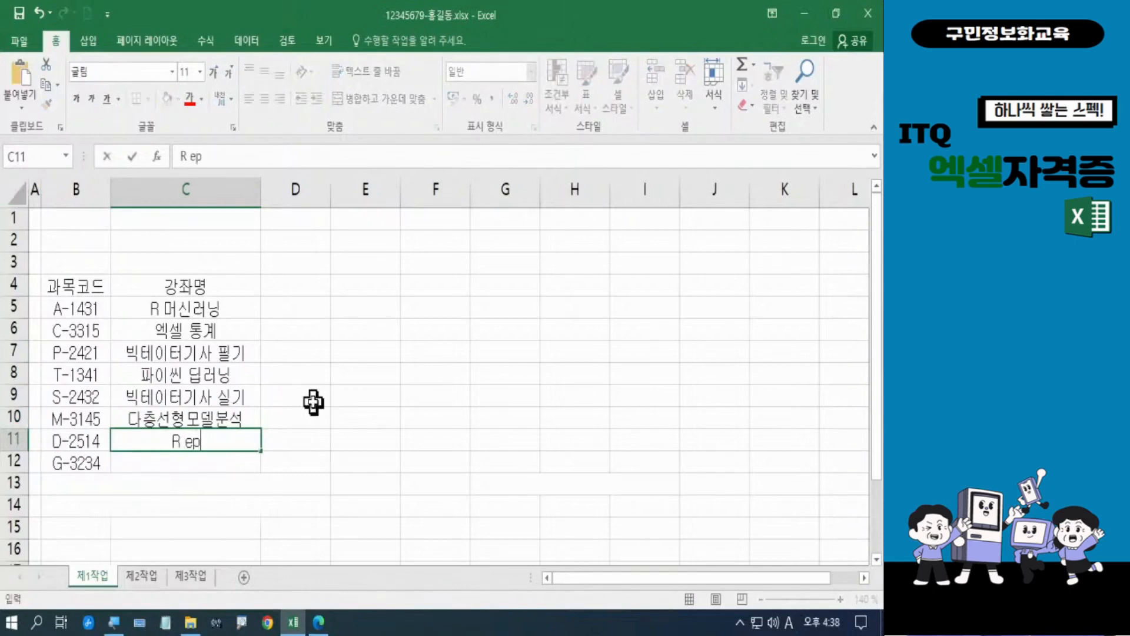
pyautogui.press('BackSpace')
pyautogui.press('BackSpace')
pyautogui.press('Hangul')
pyautogui.write('데이터분석')
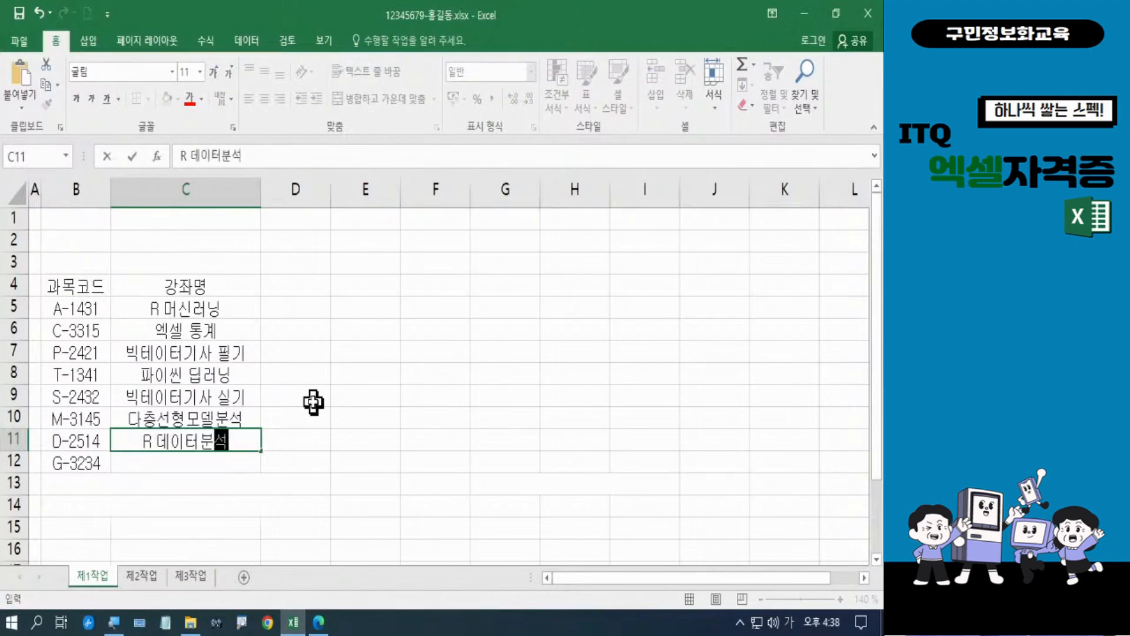
pyautogui.press('Return')
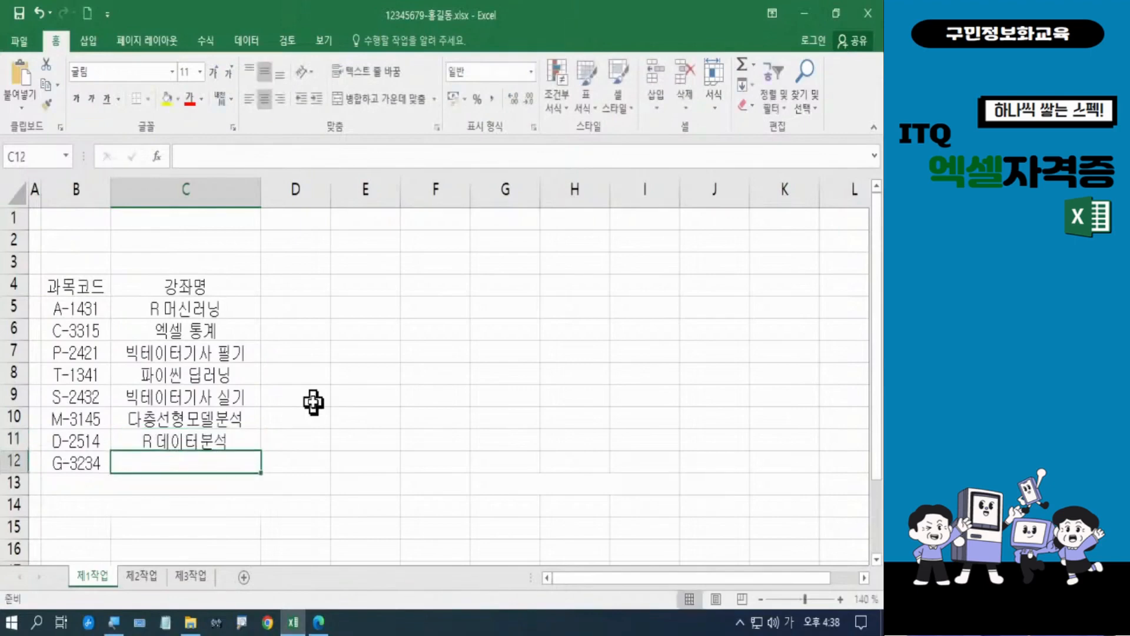
pyautogui.write('시계')
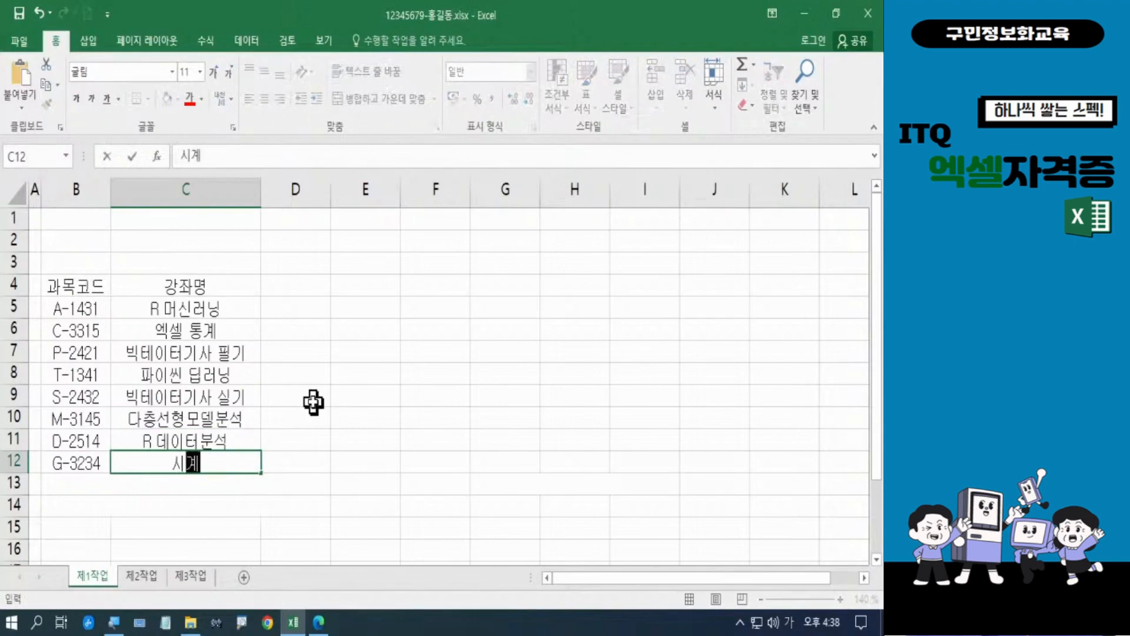
pyautogui.write('열분석')
pyautogui.hotkey('ctrl', 'Return')
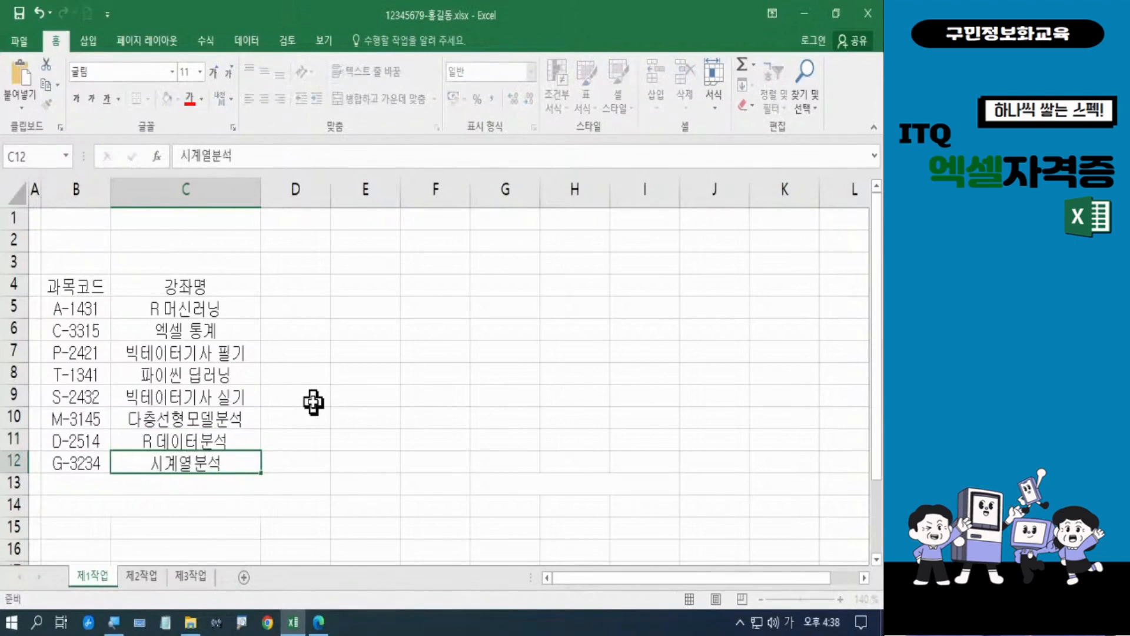
# Enter the header 강사명 in cell D4 and the first instructor's full name in cell D5
pyautogui.click(297, 286)
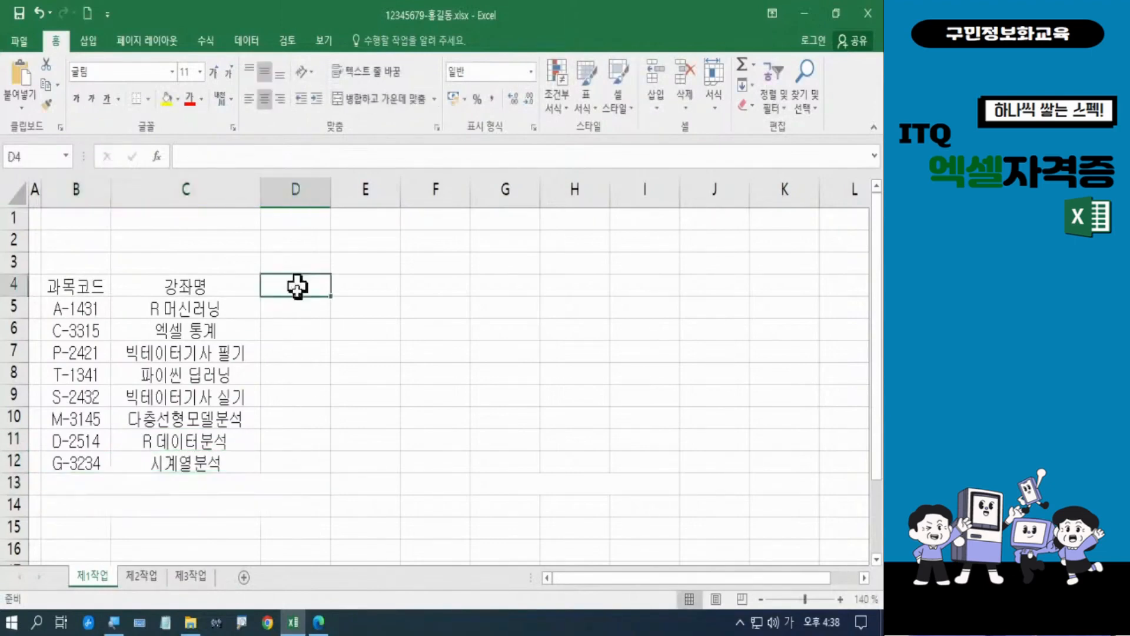
pyautogui.write('강사명')
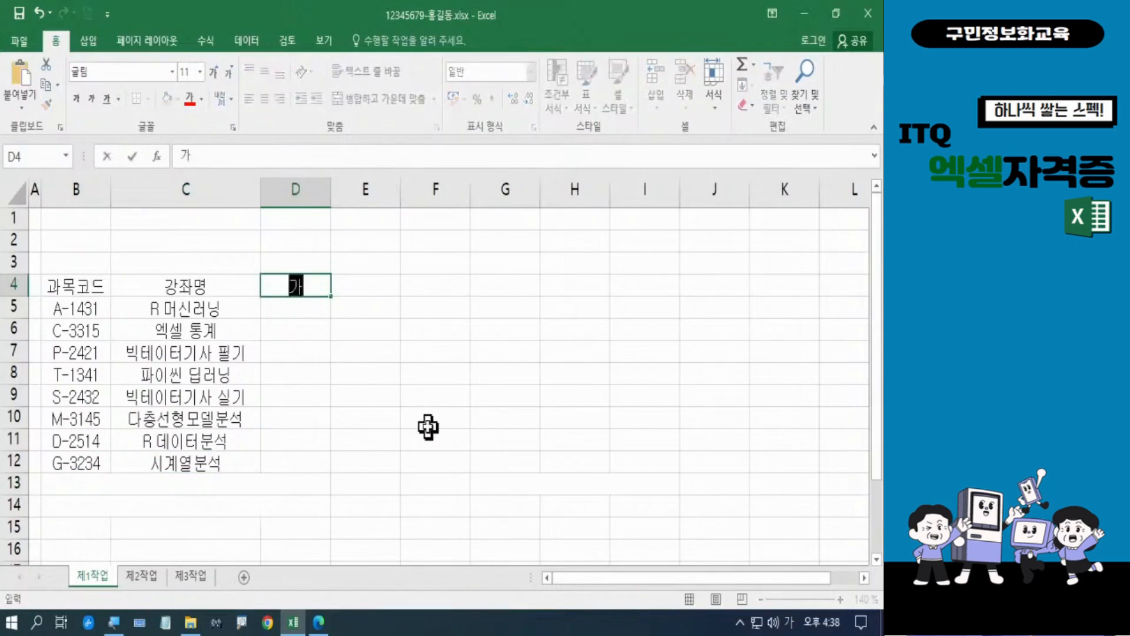
pyautogui.press('Return')
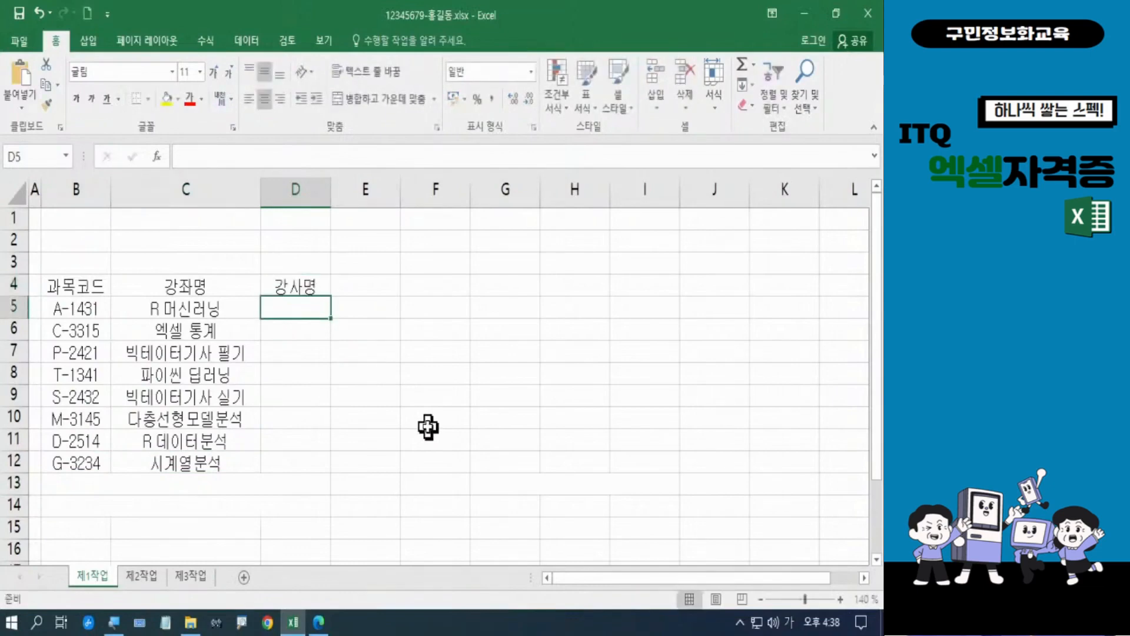
pyautogui.write('김혜지')
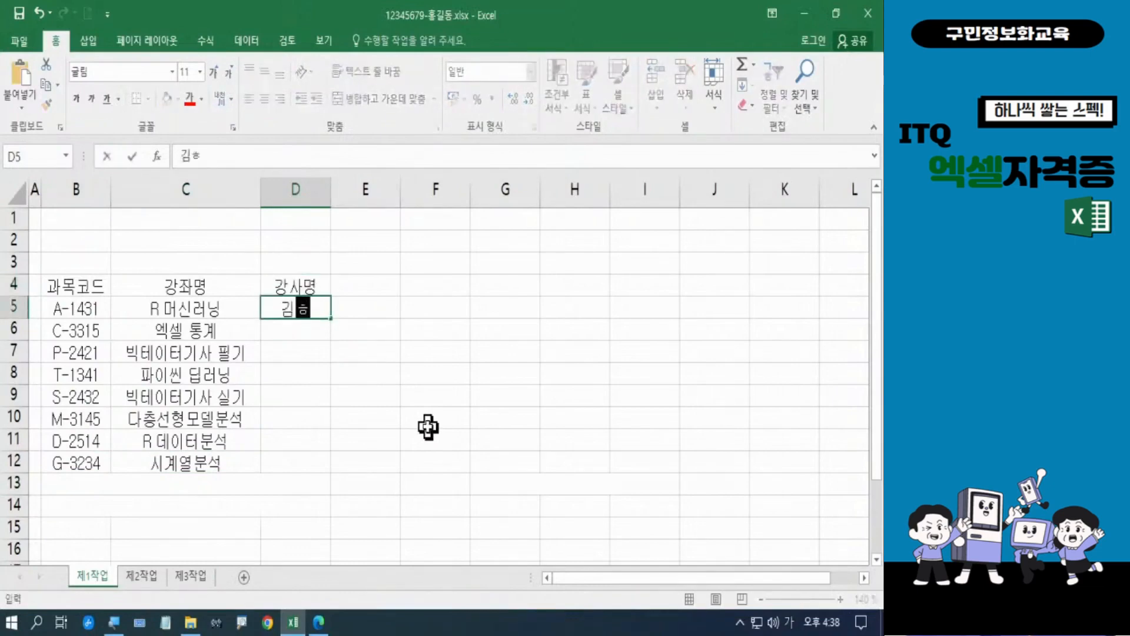
pyautogui.press('Return')
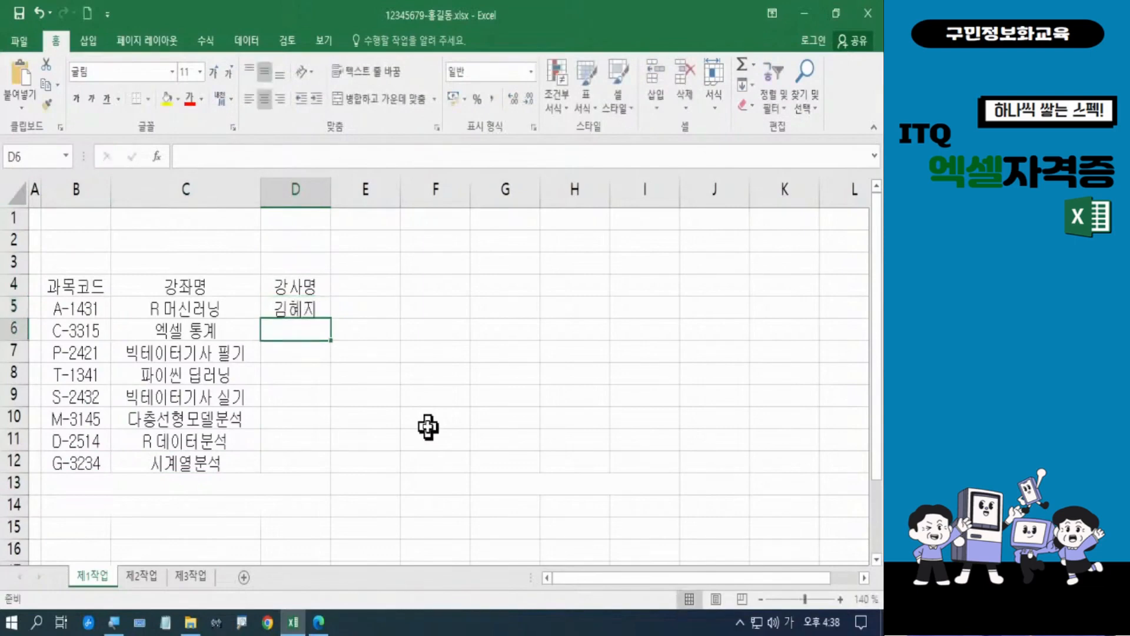
# Enter the instructors' full names for courses C-3315, P-2421 and T-1341 in cells D6 to D8
pyautogui.write('박정ㅇ')
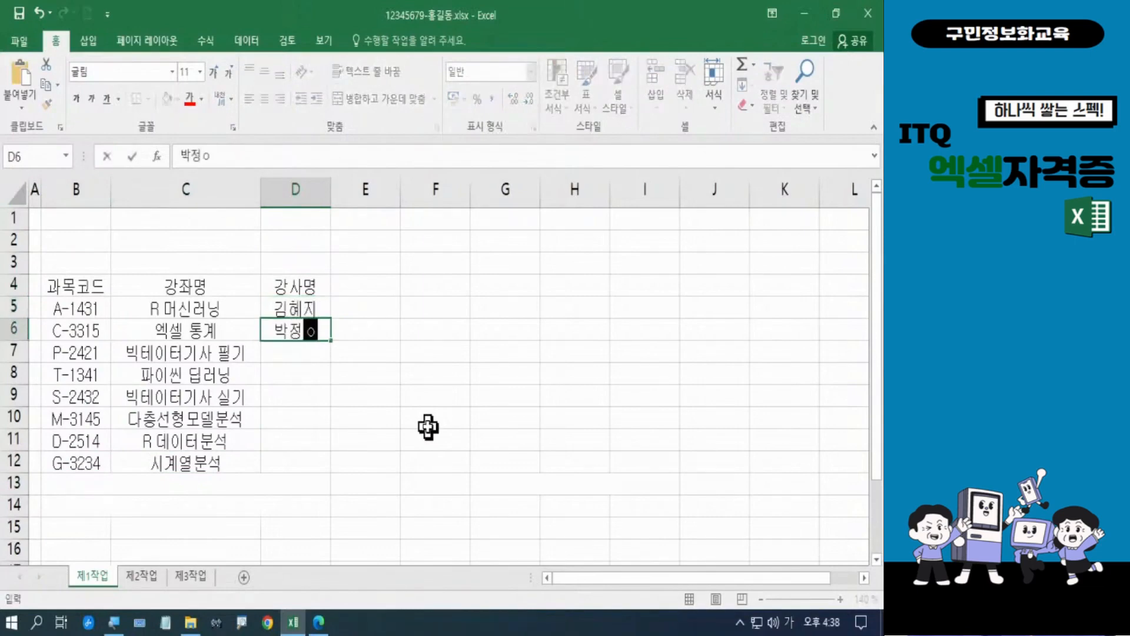
pyautogui.write('ㅜ')
pyautogui.press('Return')
pyautogui.write('강서ㄱ')
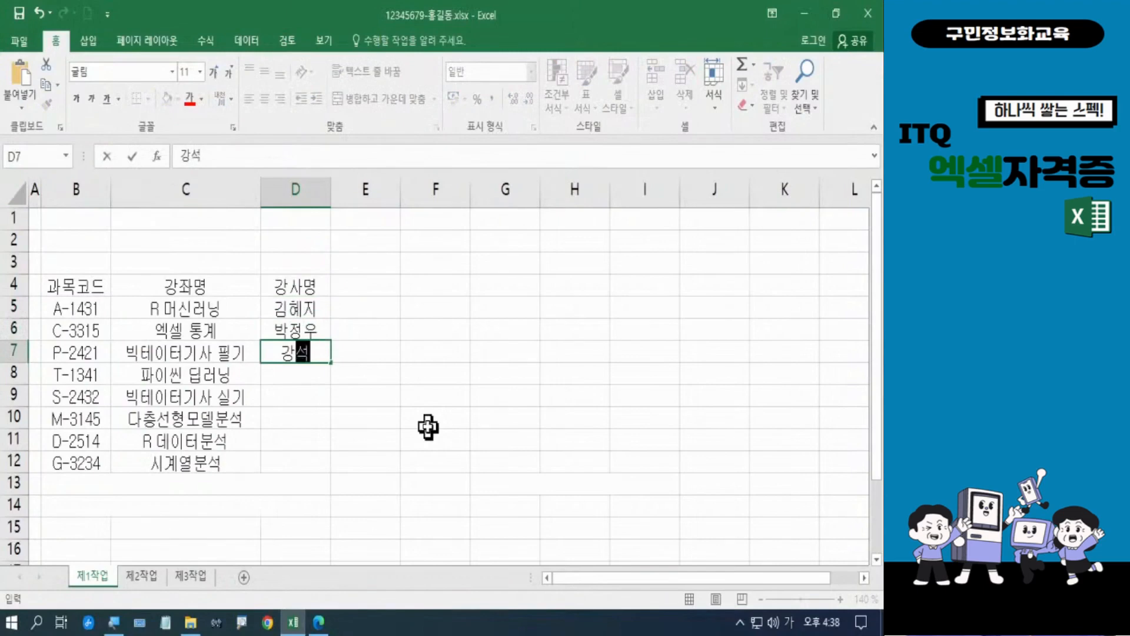
pyautogui.write('원')
pyautogui.press('Return')
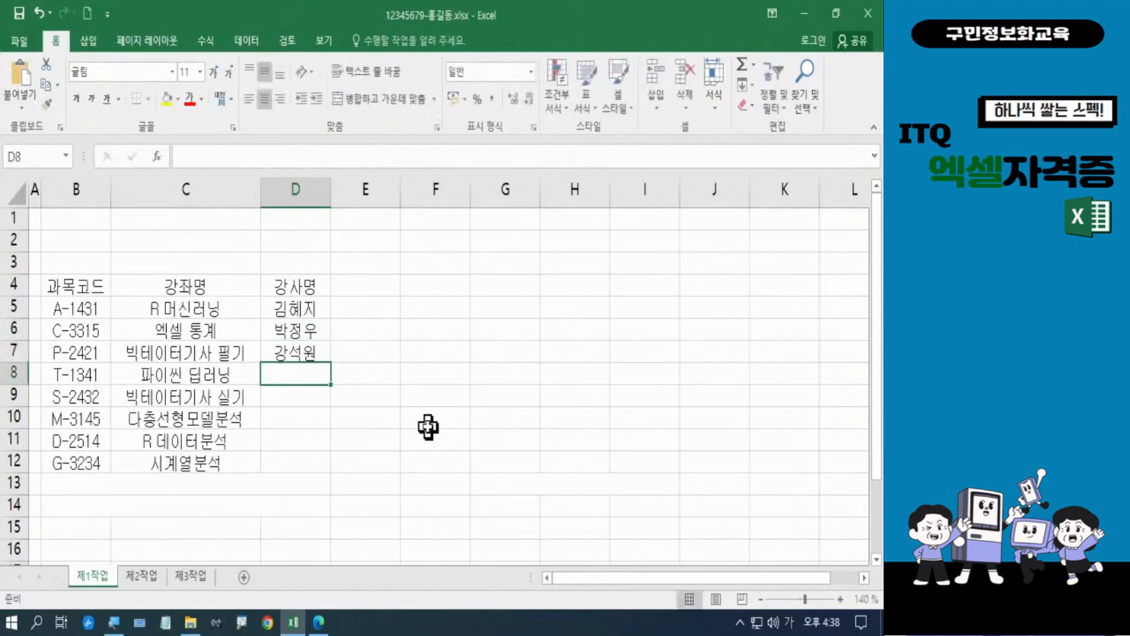
pyautogui.write('홍길순')
pyautogui.press('Return')
# Enter the instructors' full names for courses S-2432 and M-3145 in cells D9 and D10
pyautogui.write('ㅇ')
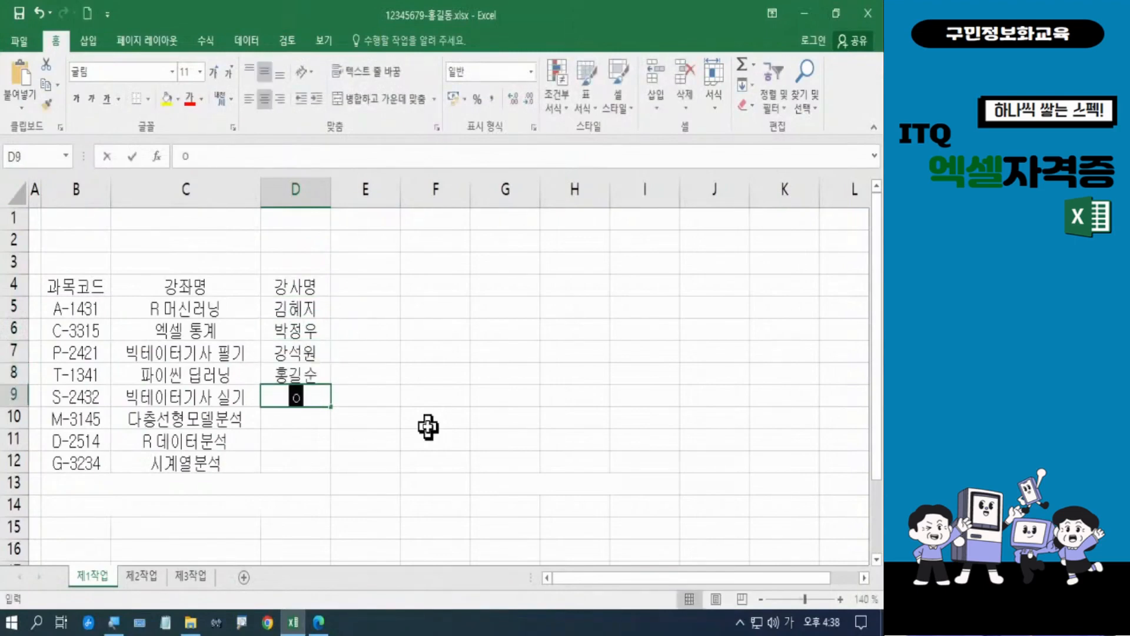
pyautogui.write('ㅣ경호')
pyautogui.press('Return')
pyautogui.write('ㅇ')
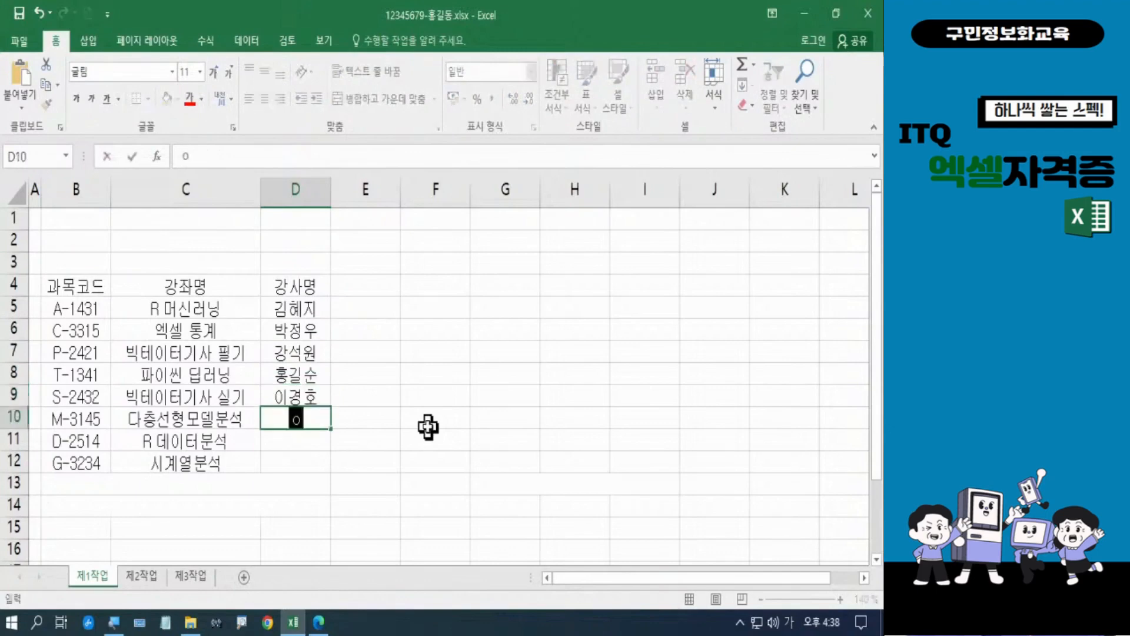
pyautogui.write('ㅣ덕')
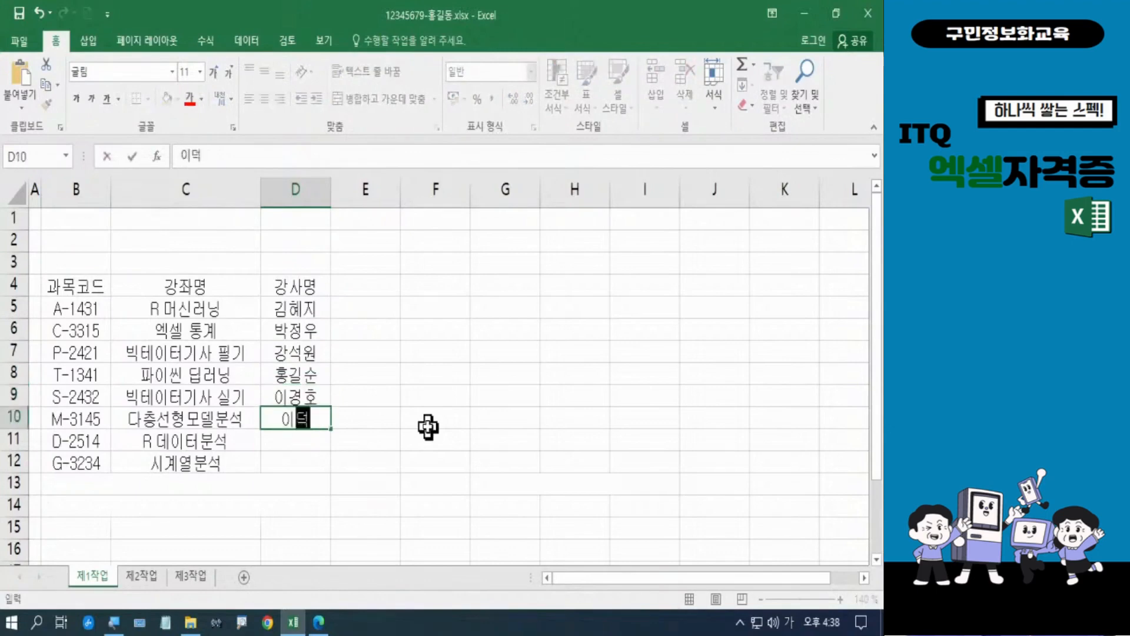
pyautogui.write('수')
pyautogui.press('Return')
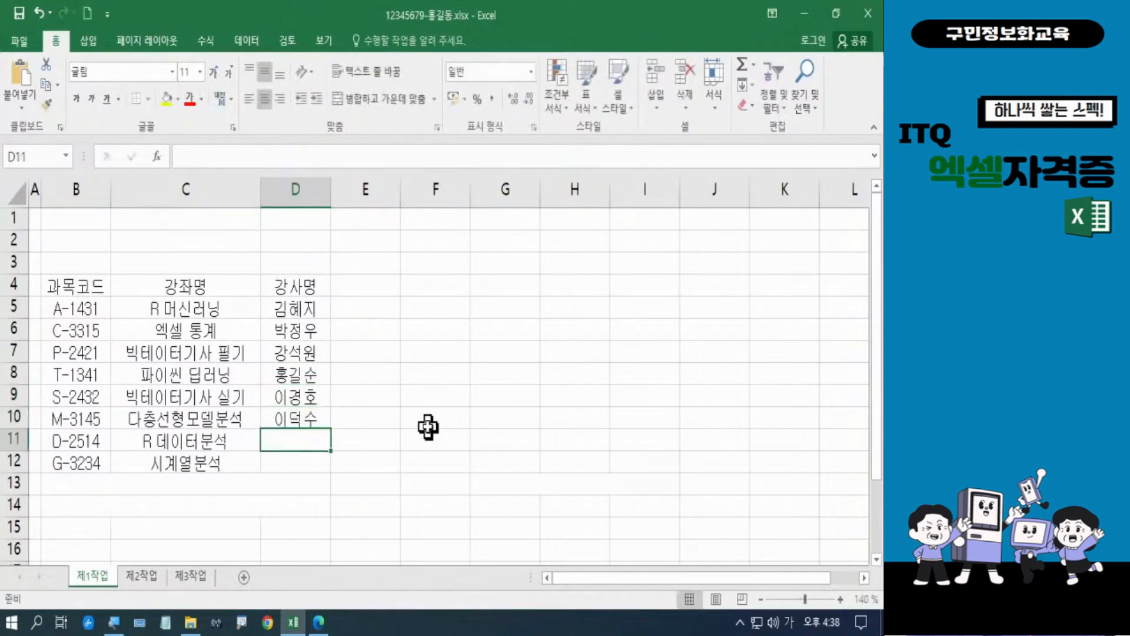
# Enter the instructors' full names for courses D-2514 and G-3234 in cells D11 and D12
pyautogui.write('임홍우')
pyautogui.press('Return')
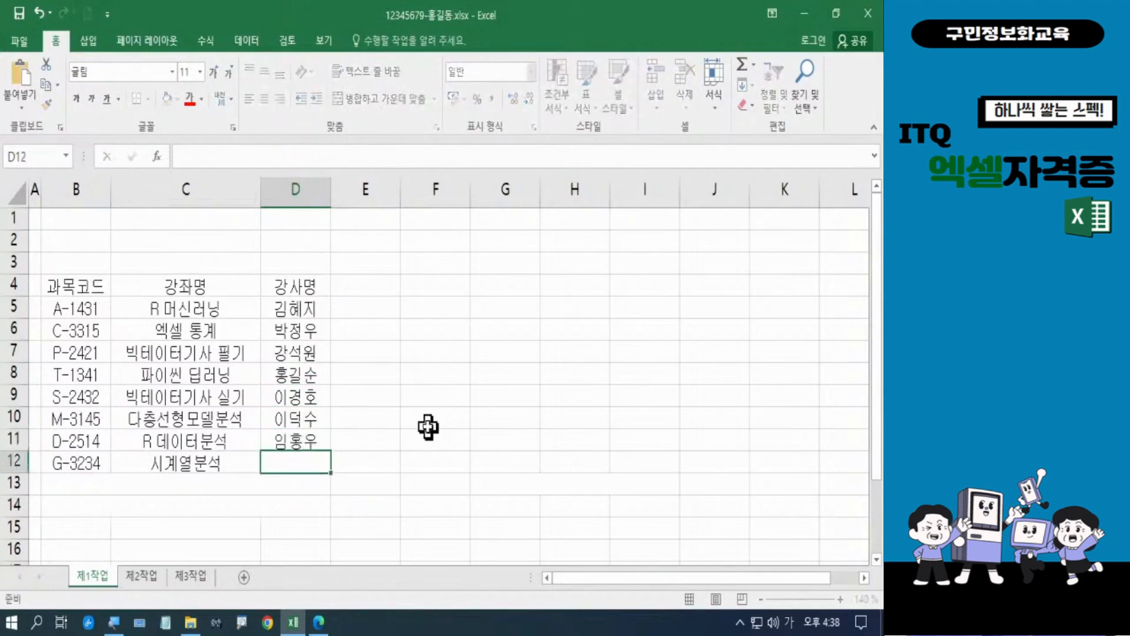
pyautogui.write('정유')
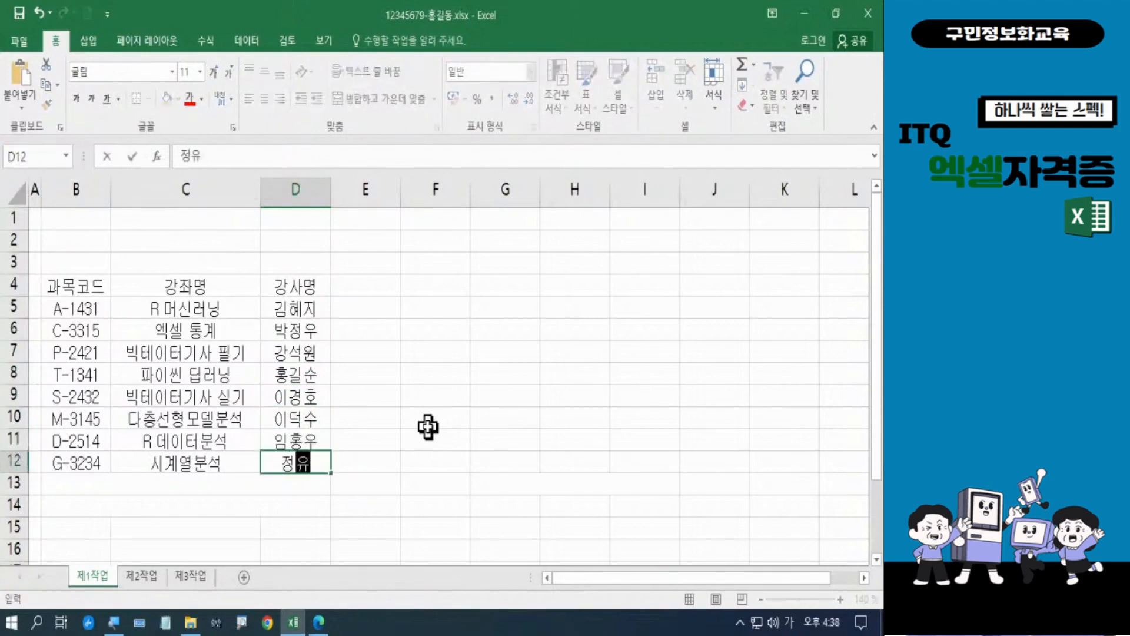
pyautogui.write('진')
pyautogui.press('Return')
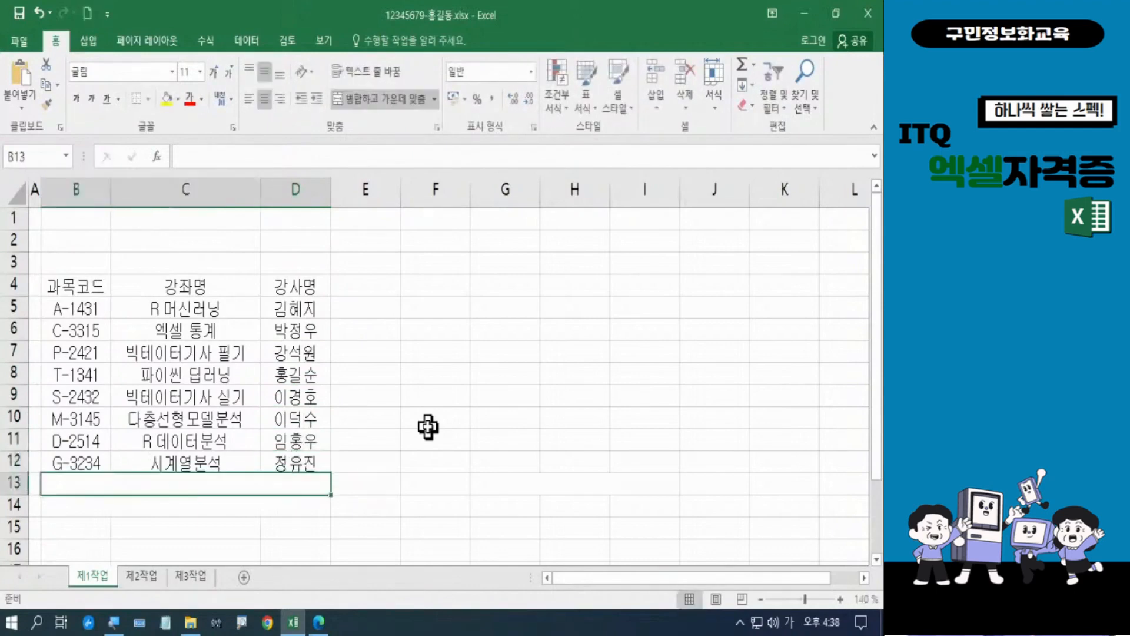
# Enter the header 분류 in cell E4 and widen column E to about twice its width
pyautogui.click(381, 291)
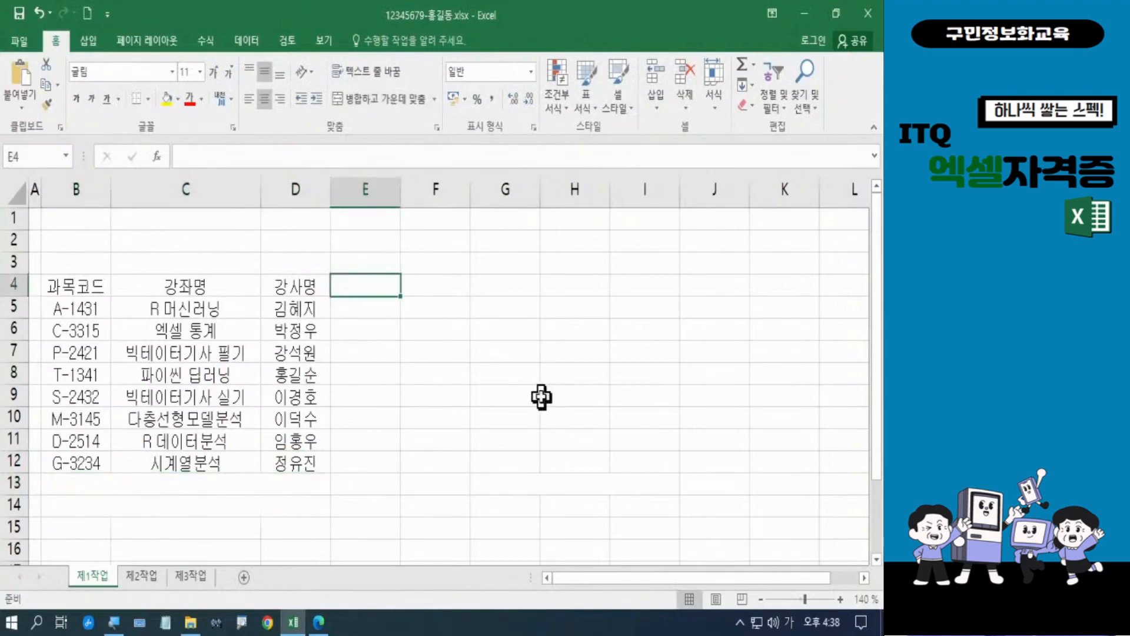
pyautogui.write('분류')
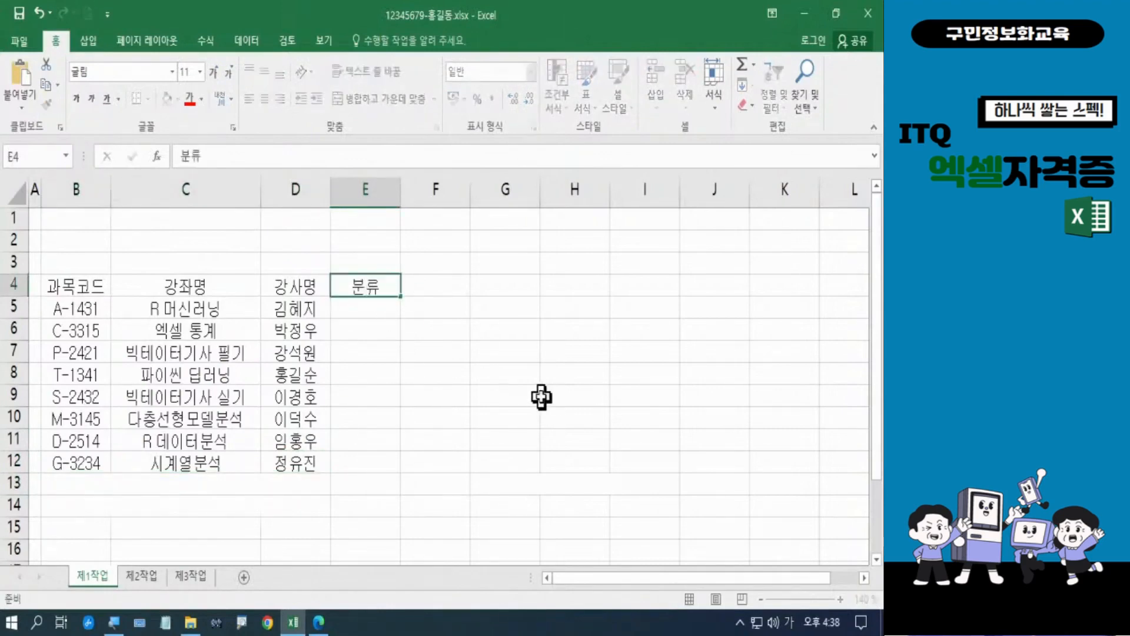
pyautogui.press('Return')
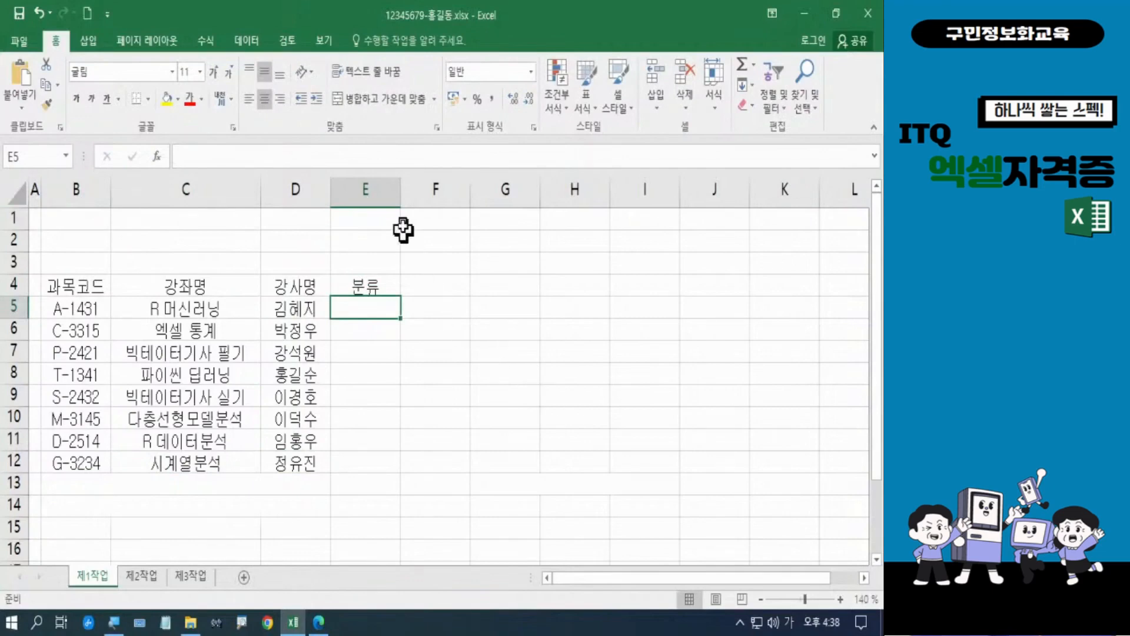
pyautogui.moveTo(401, 189); pyautogui.dragTo(473, 198)
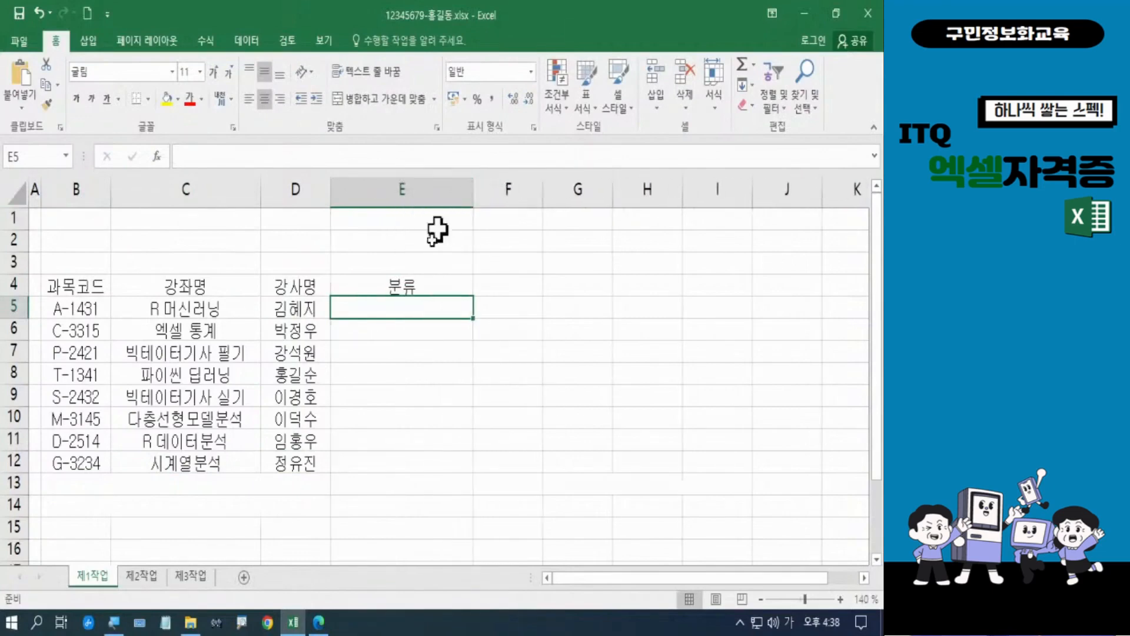
# Enter the categories 데이터사이언스 in cell E5 and 통계분석 in cell E6
pyautogui.write('ㄷ데이터사잉')
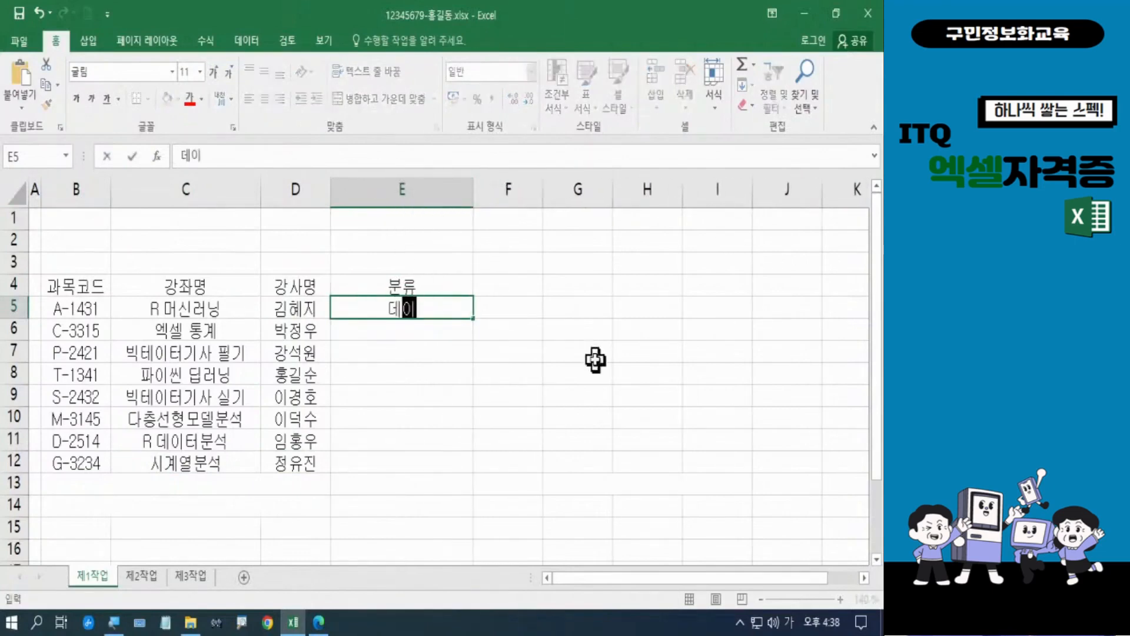
pyautogui.write('언스')
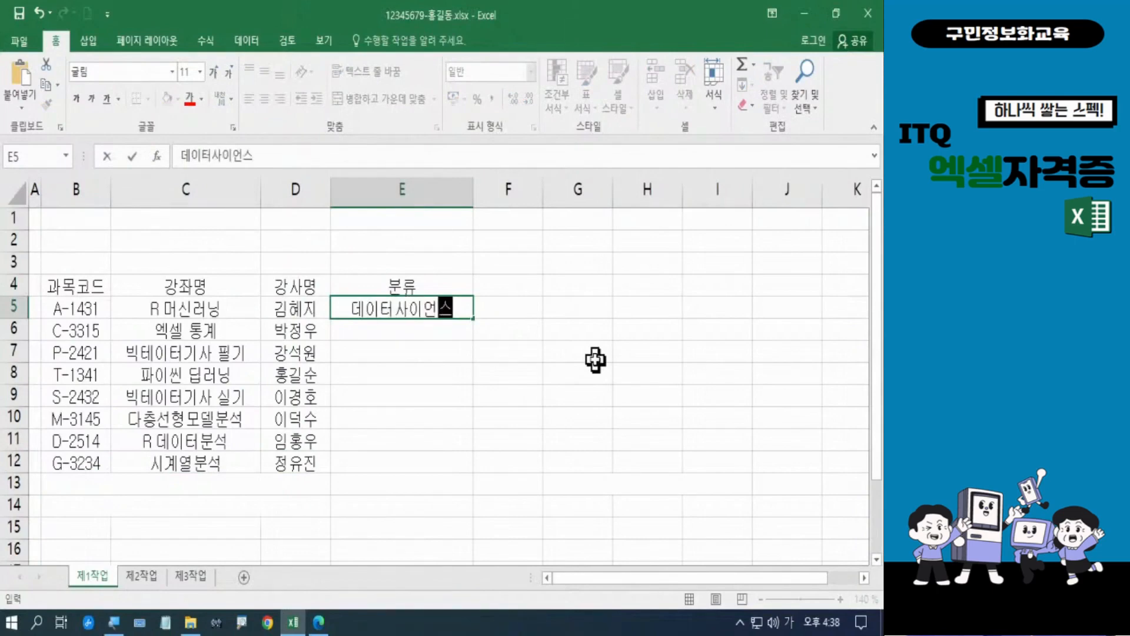
pyautogui.press('Return')
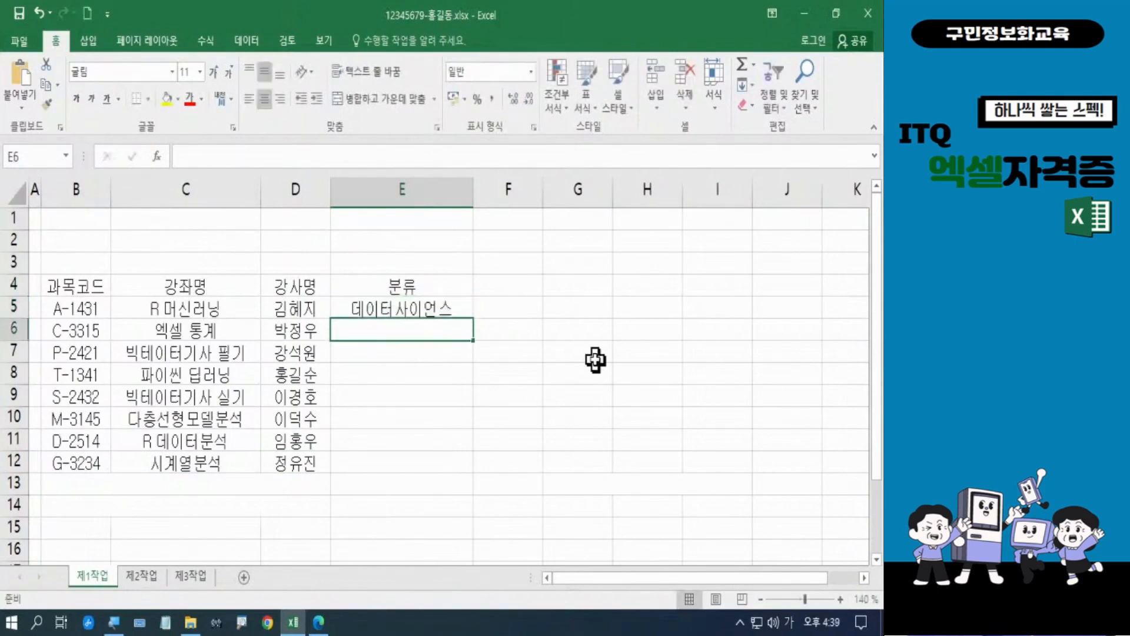
pyautogui.write('통계')
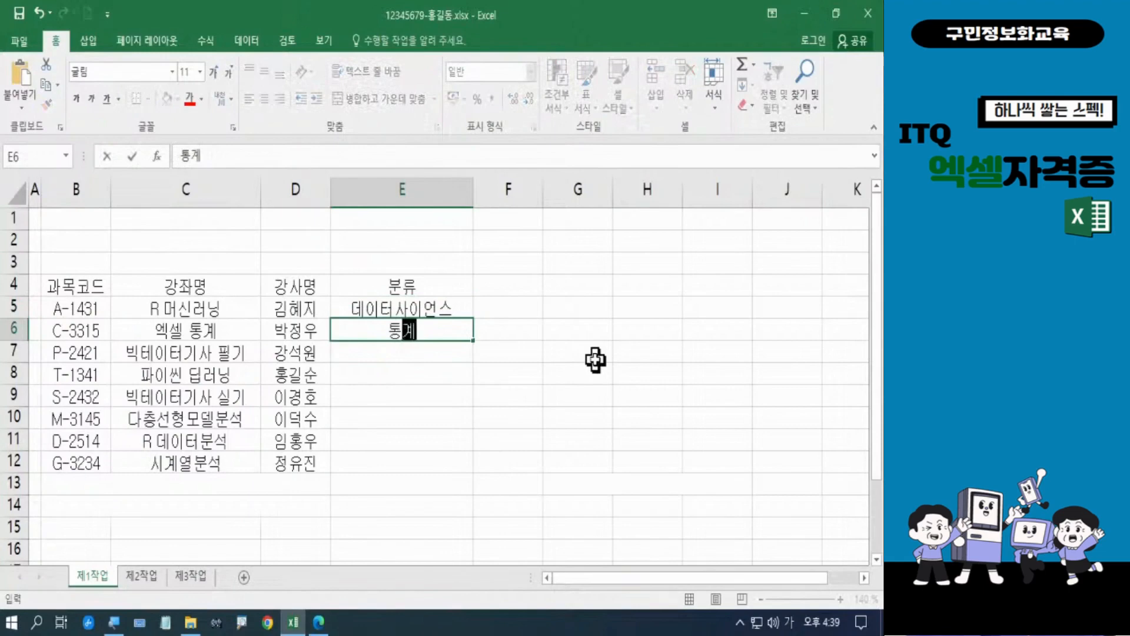
pyautogui.write('분석')
pyautogui.press('Return')
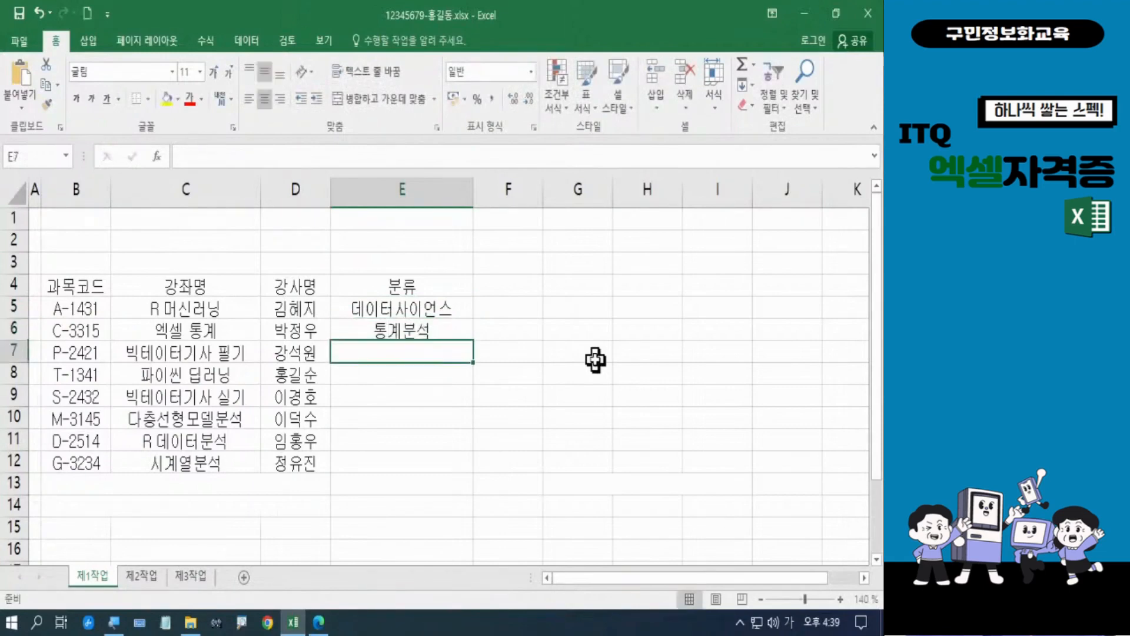
# Enter the categories 가격증 in cell E7 and 데이터사이언스 in cell E8
pyautogui.write('가격')
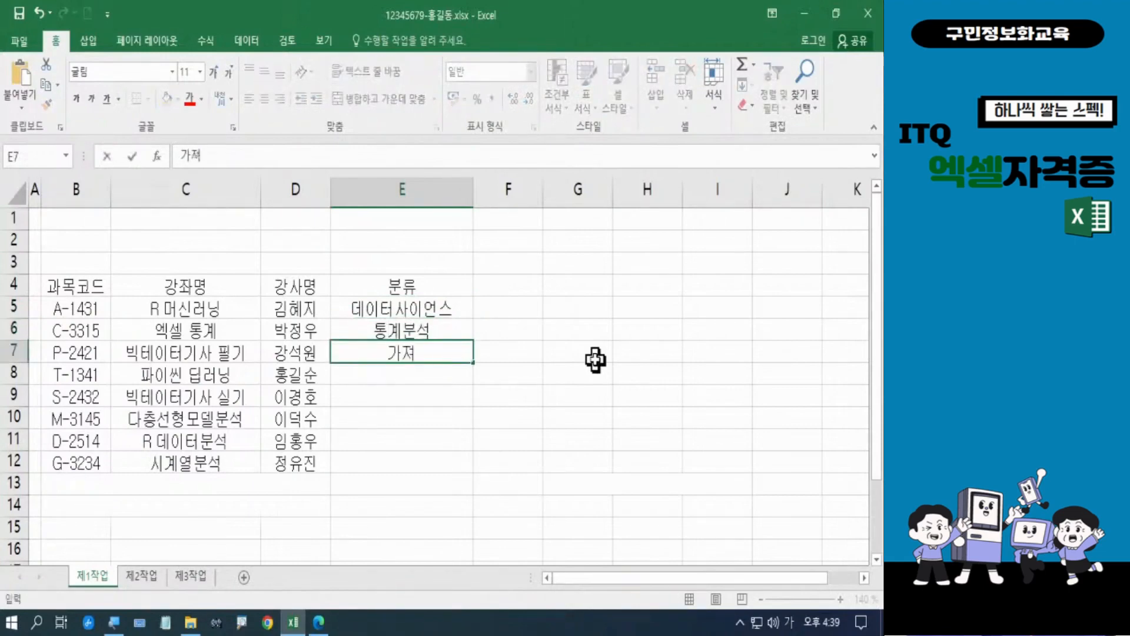
pyautogui.press('BackSpace')
pyautogui.write('격증')
pyautogui.press('Return')
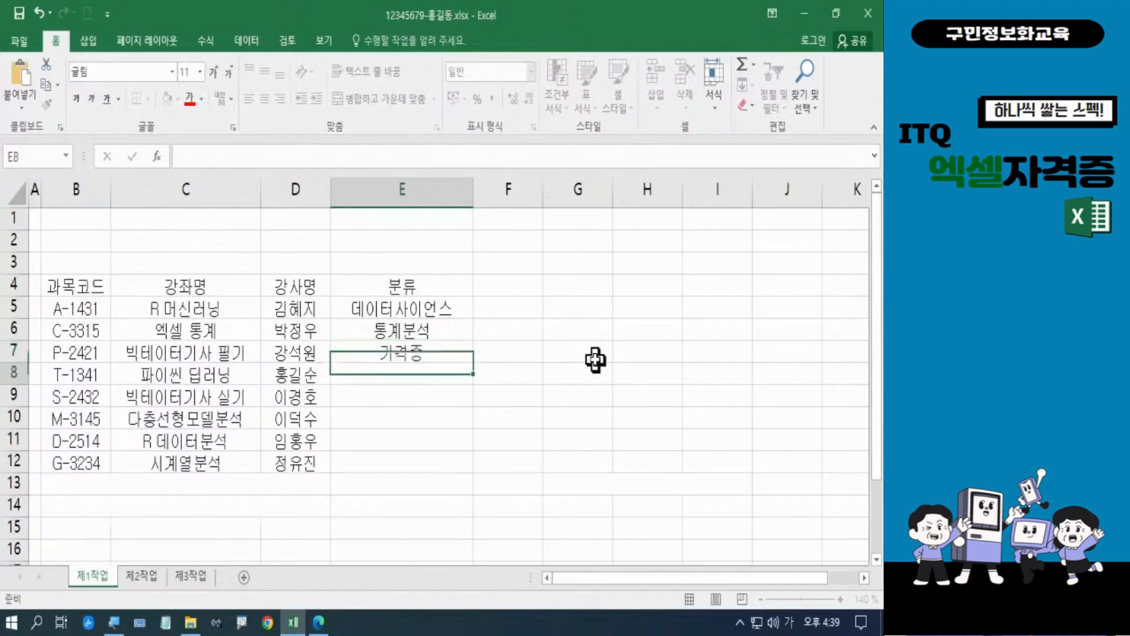
pyautogui.write('데이터사이언스')
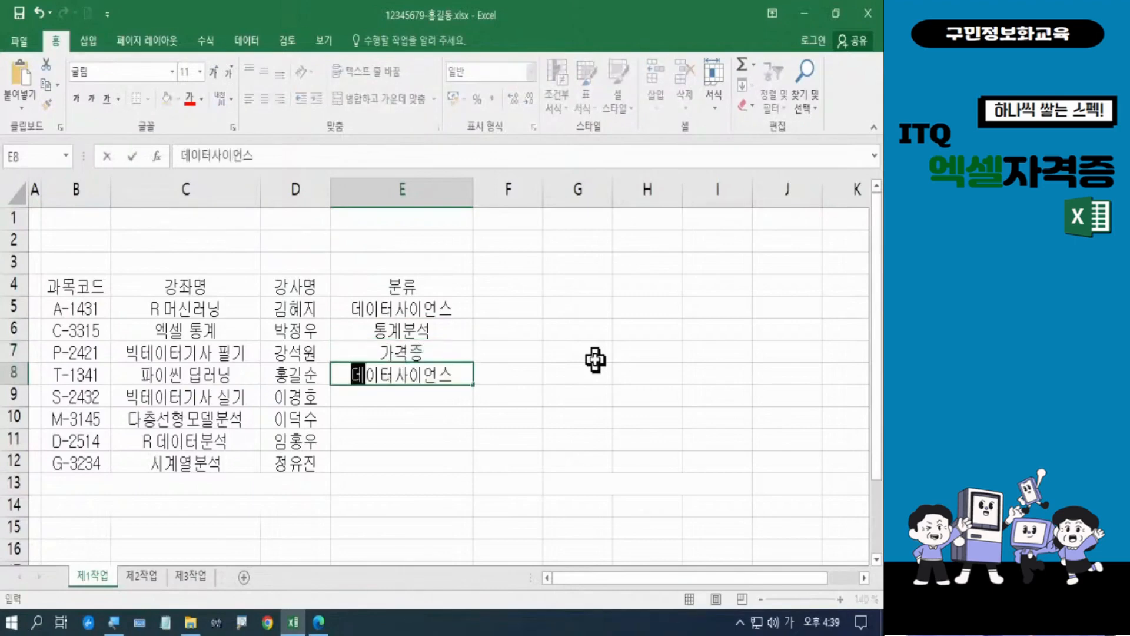
pyautogui.press('Return')
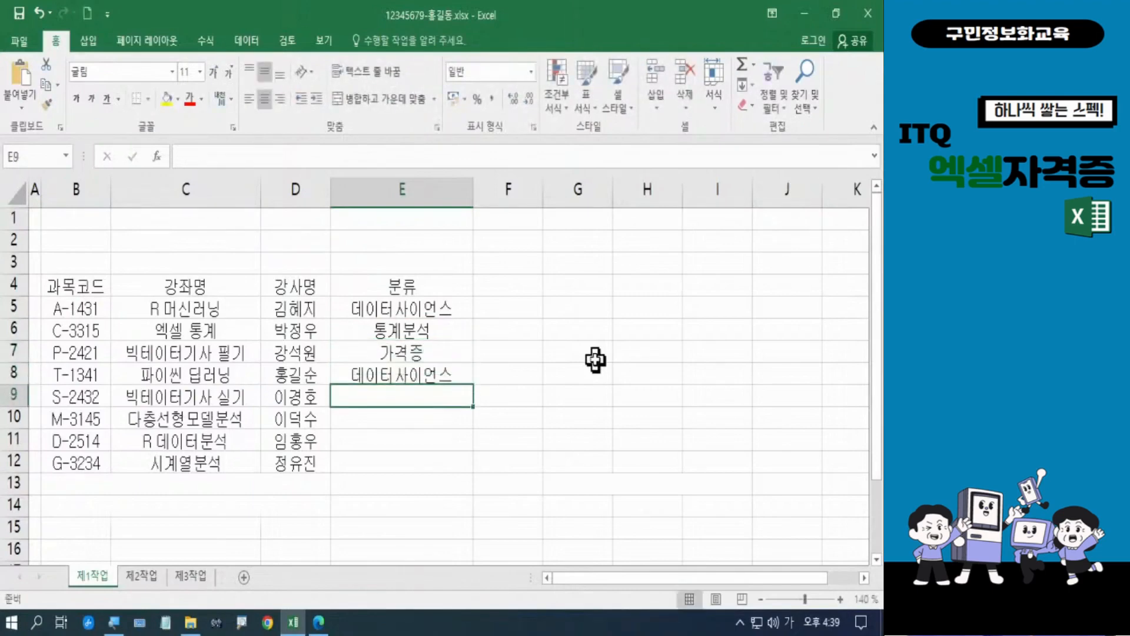
# Correct the category in cell E7 to 자격증 and enter 자격증 in cell E9 as well
pyautogui.write('자겨ㅑ')
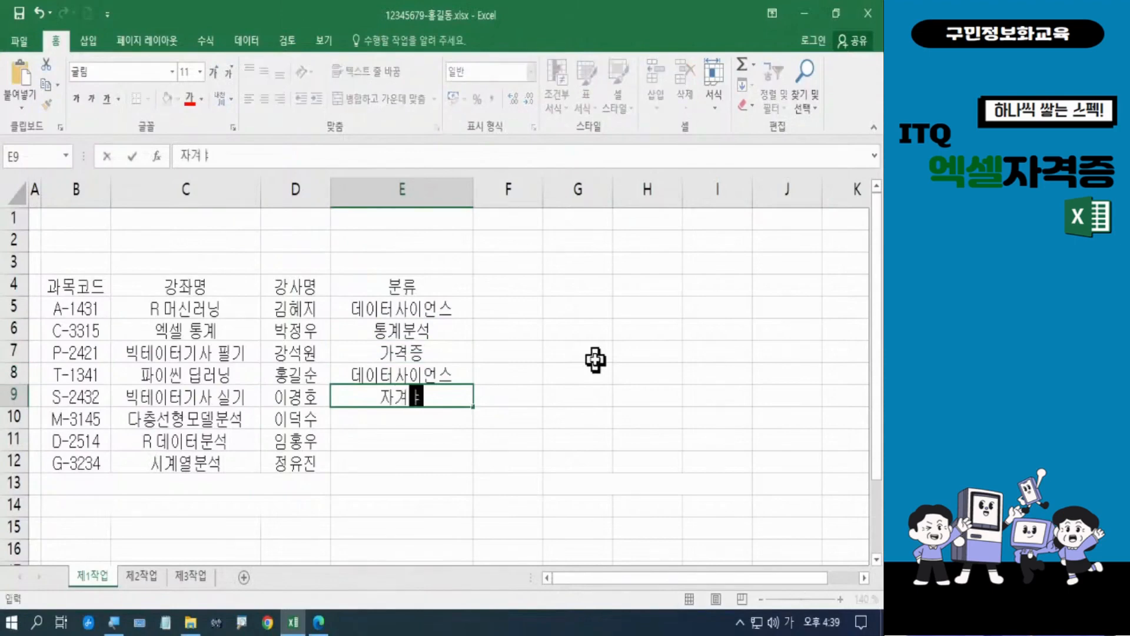
pyautogui.click(453, 353)
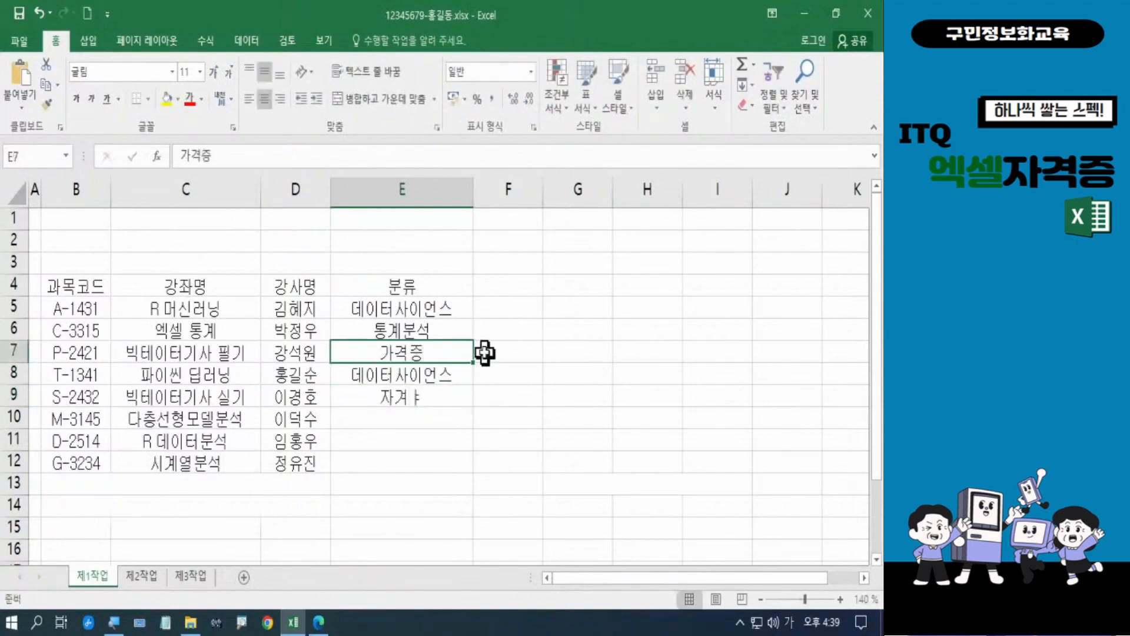
pyautogui.write('자격증')
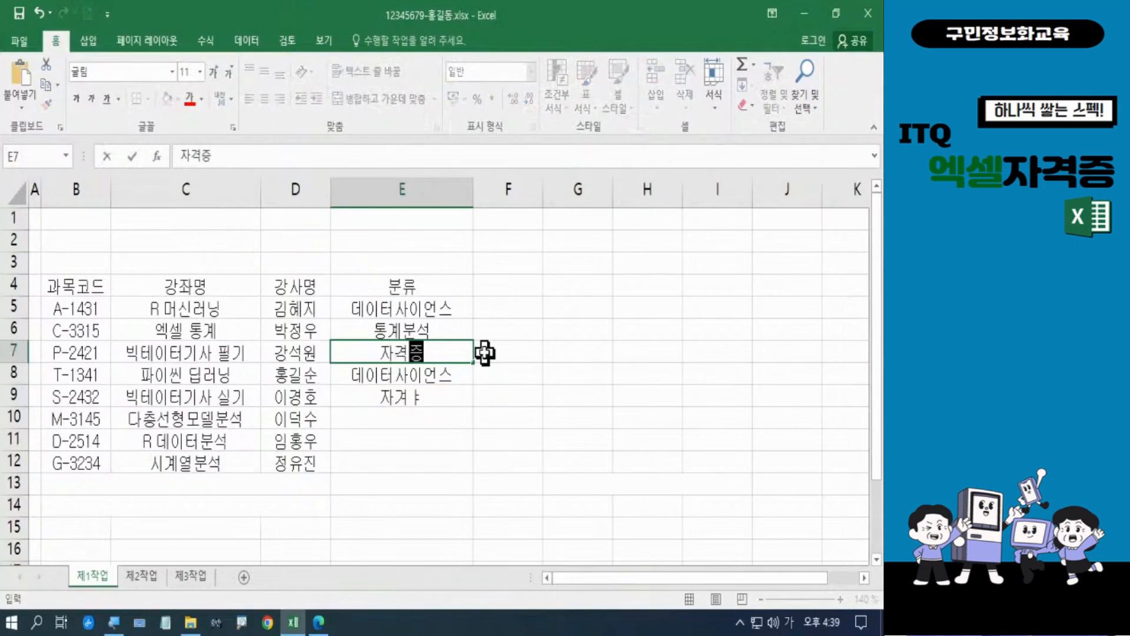
pyautogui.click(422, 391)
pyautogui.write('자격증')
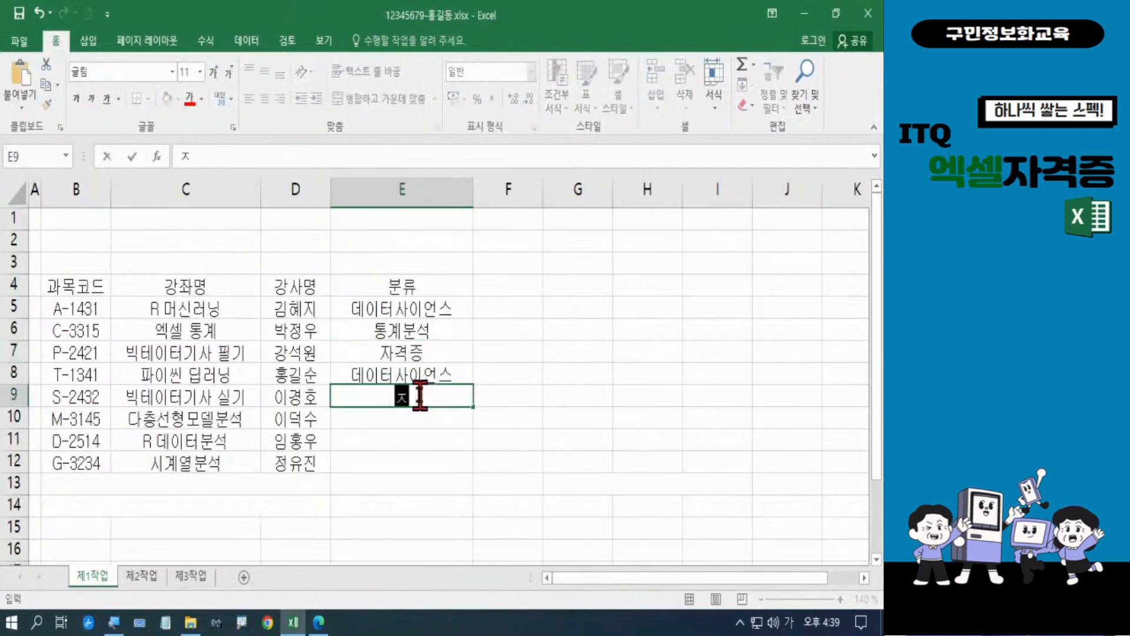
pyautogui.press('Return')
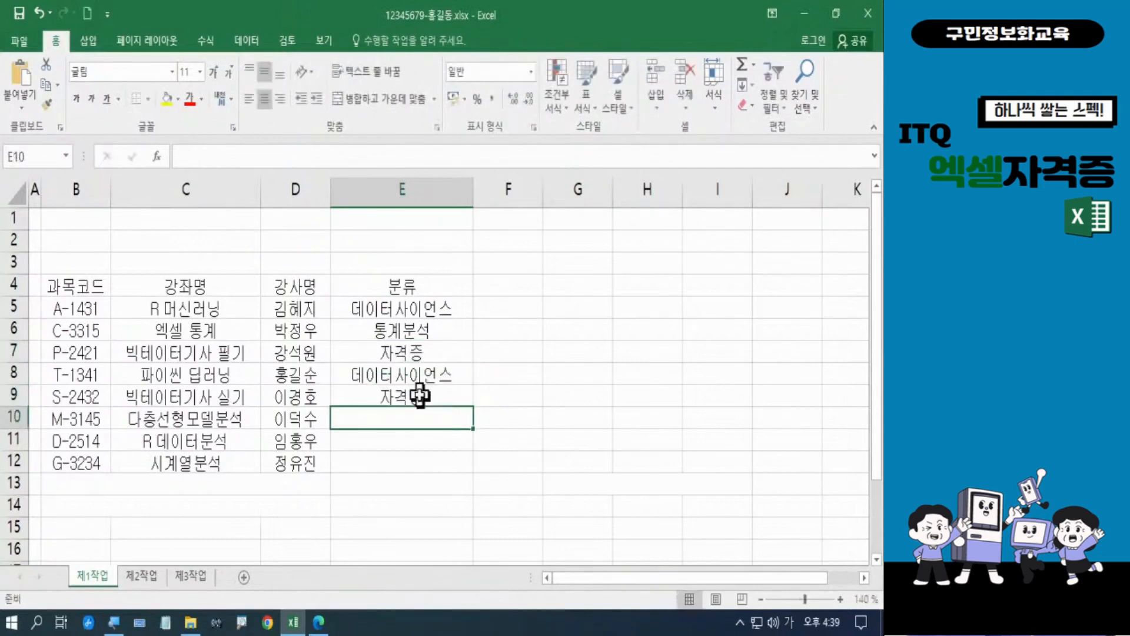
# Enter the categories 통계분석 in cell E10 and 데이터사이언스 in cell E11
pyautogui.write('통계분석')
pyautogui.press('Return')
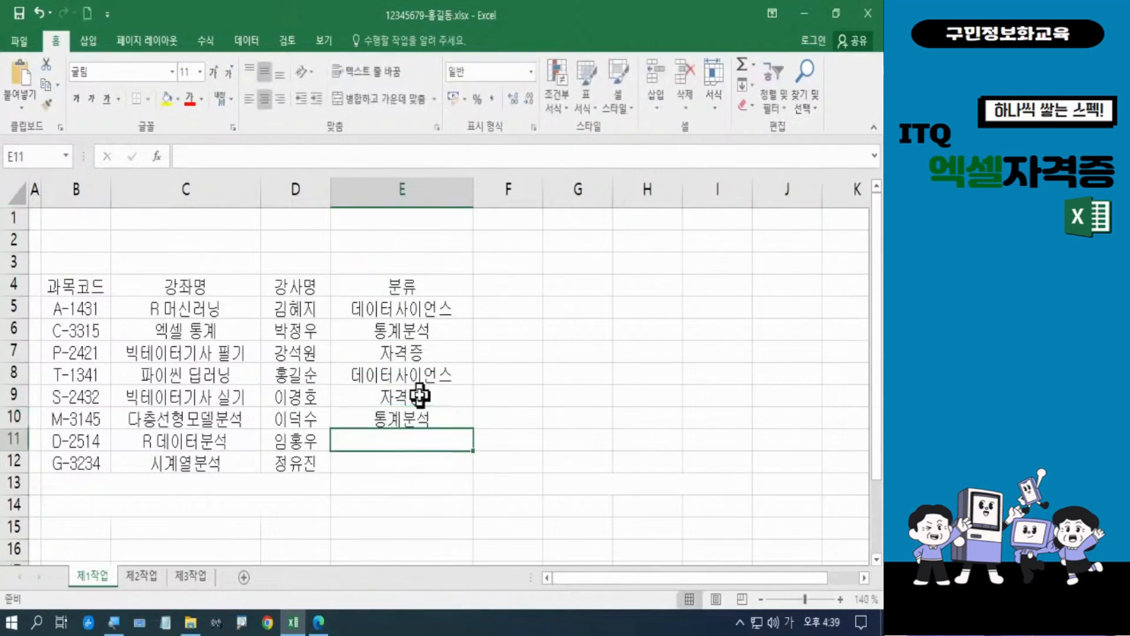
pyautogui.write('데이터사이언스')
pyautogui.press('Return')
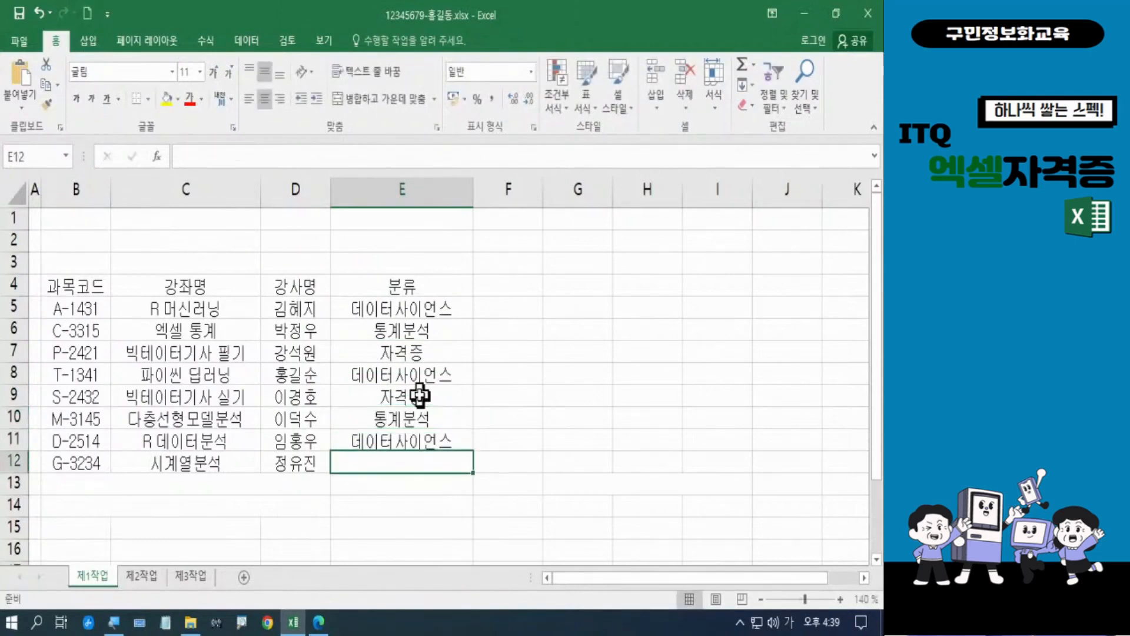
# Enter 통계분석 as the category in E12 and add the column header 개강일 in F4
pyautogui.write('통계분석')
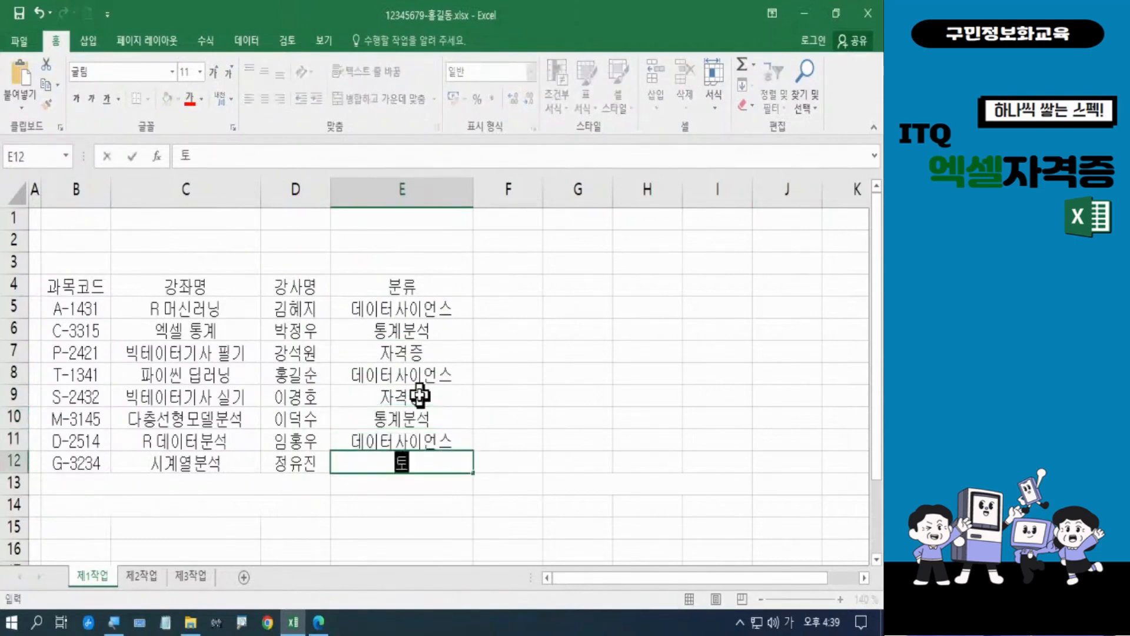
pyautogui.press('Return')
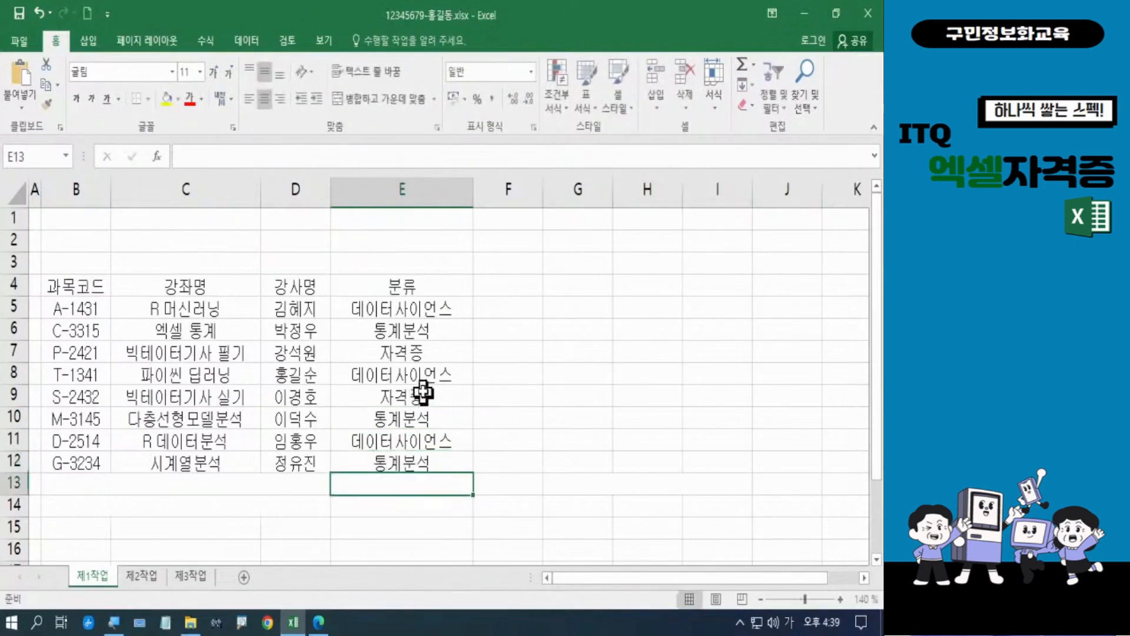
pyautogui.click(510, 275)
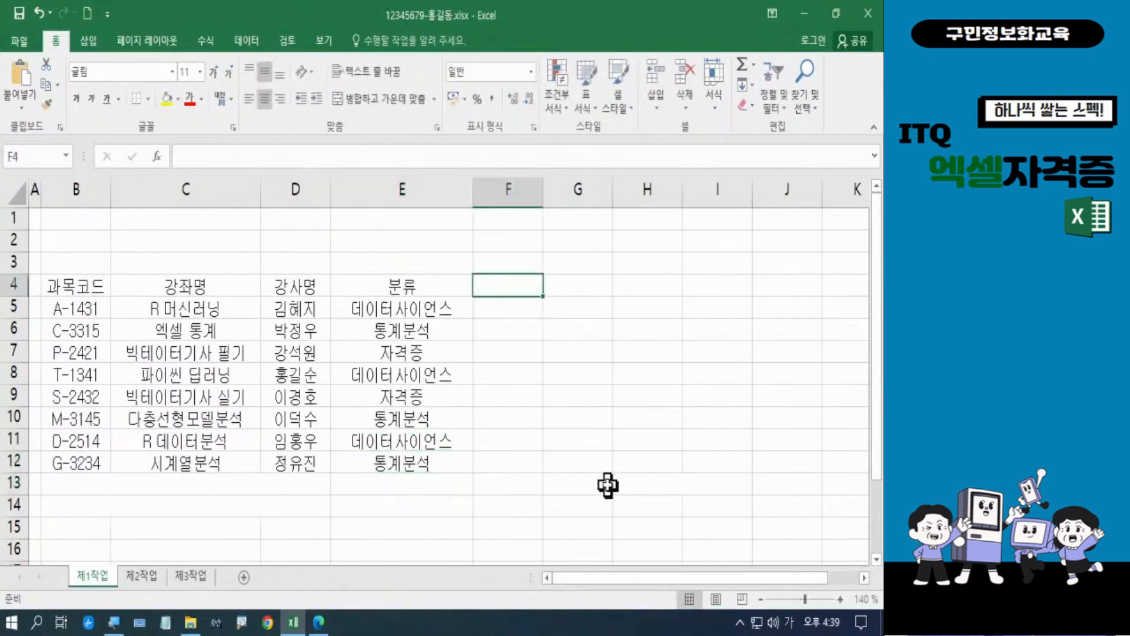
pyautogui.write('ㄱ')
pyautogui.write('강일')
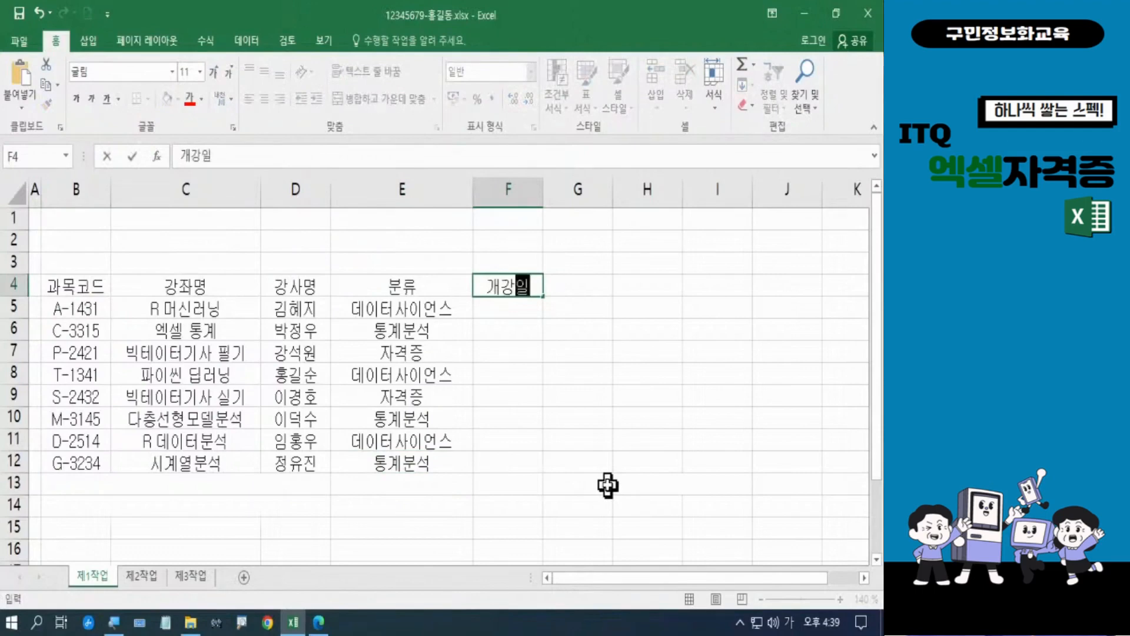
pyautogui.press('Return')
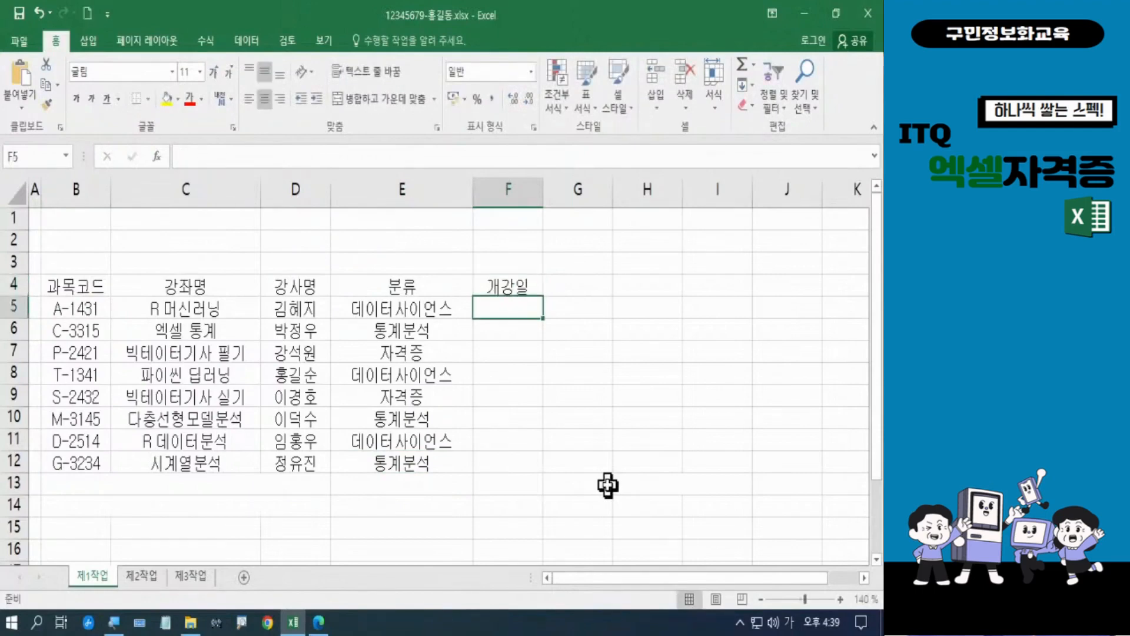
# Widen column F and enter the start dates 2022-06-01 in F5 and 2022-02-01 in F6
pyautogui.moveTo(543, 202); pyautogui.dragTo(572, 209)
pyautogui.write('2')
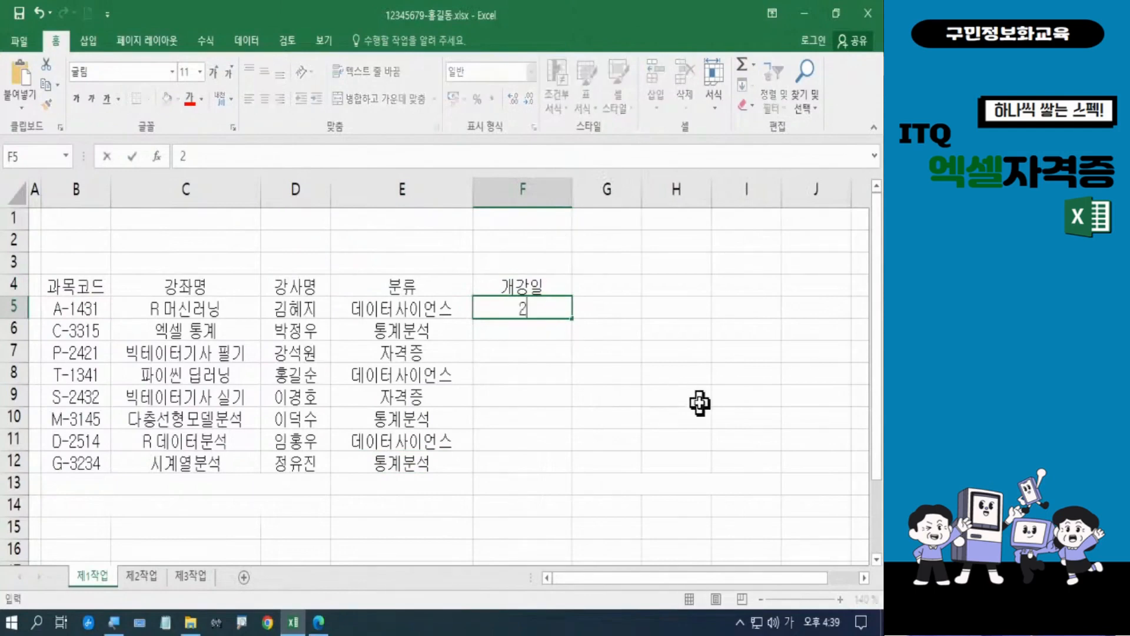
pyautogui.write('022-0')
pyautogui.write('6-01')
pyautogui.press('Return')
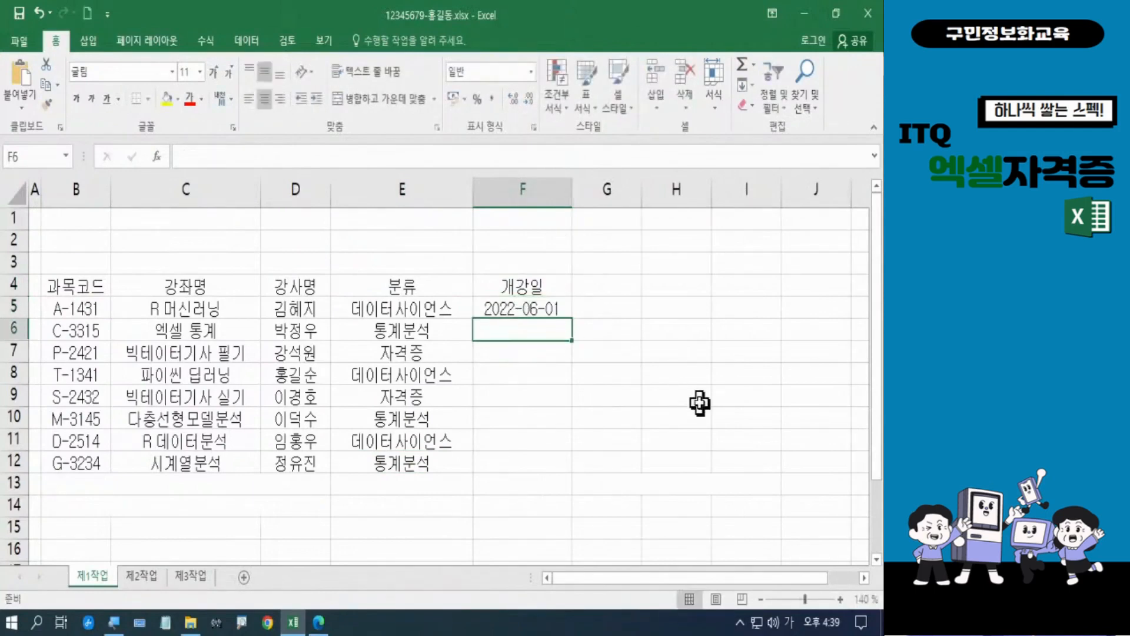
pyautogui.write('20')
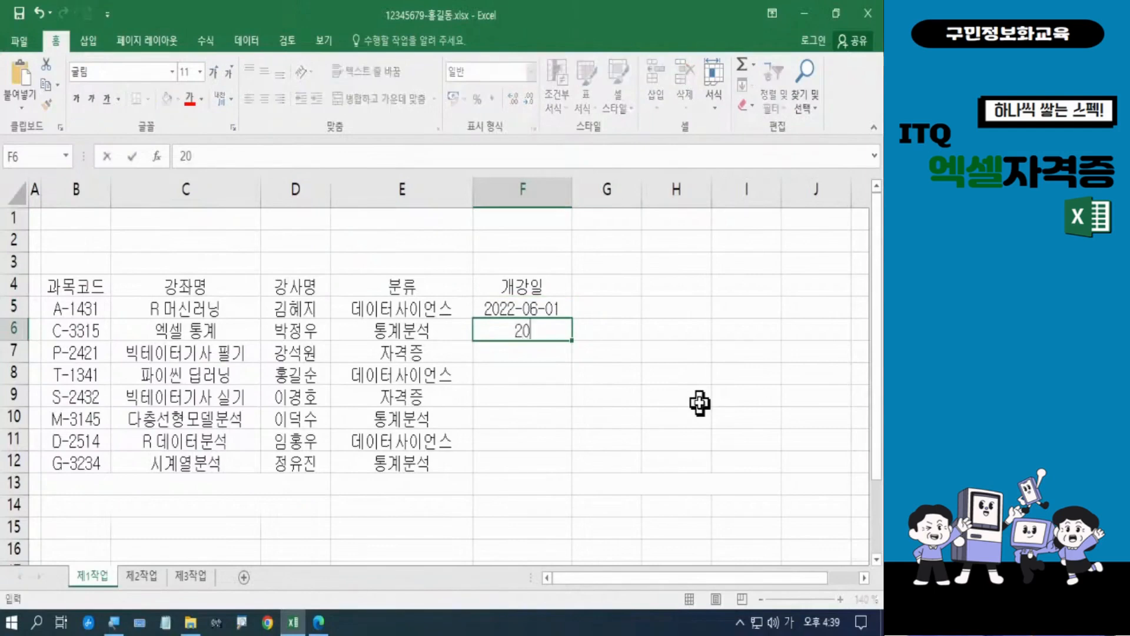
pyautogui.write('22-02-01')
pyautogui.press('Return')
# Enter the start dates 2022-04-01, 2022-03-02 and 2022-03-02 in cells F7 to F9
pyautogui.write('2022-')
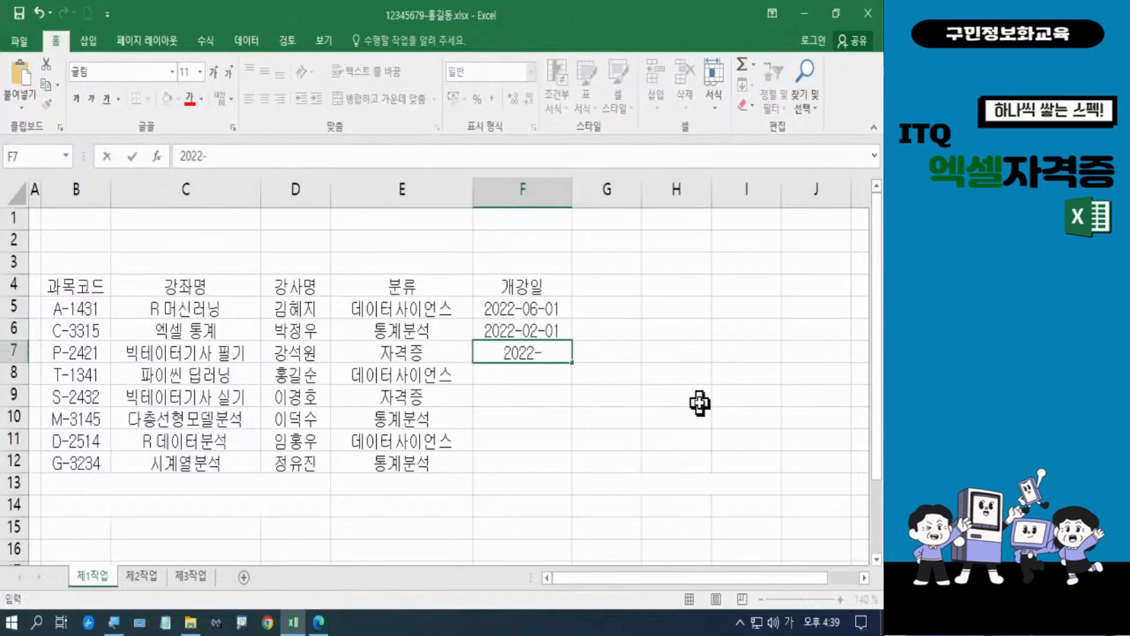
pyautogui.write('4-1')
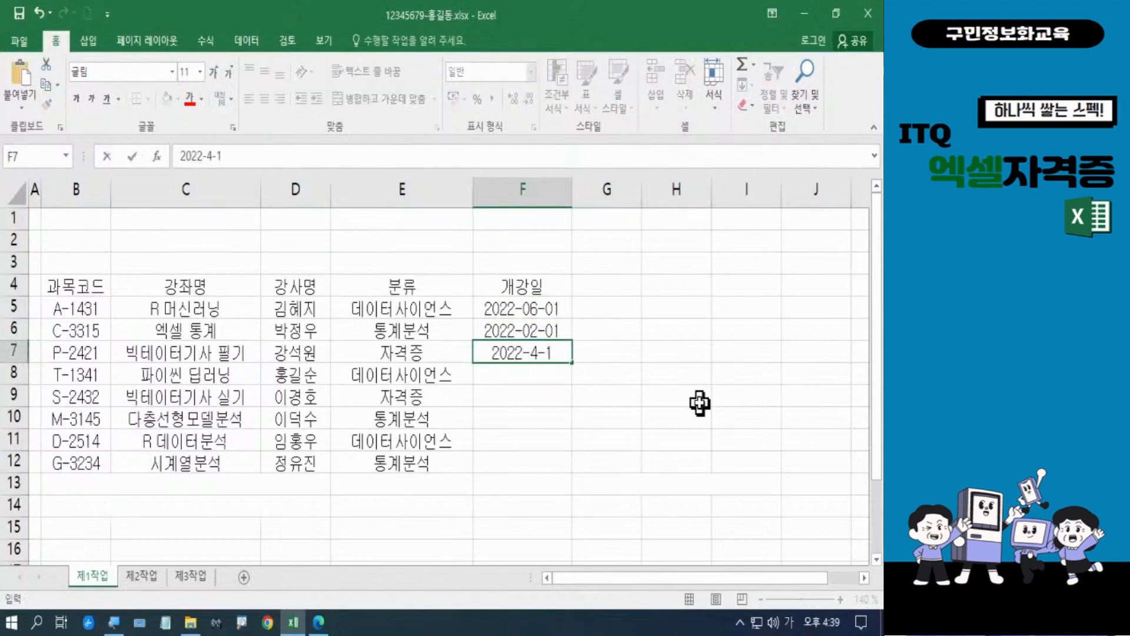
pyautogui.press('Return')
pyautogui.write('20')
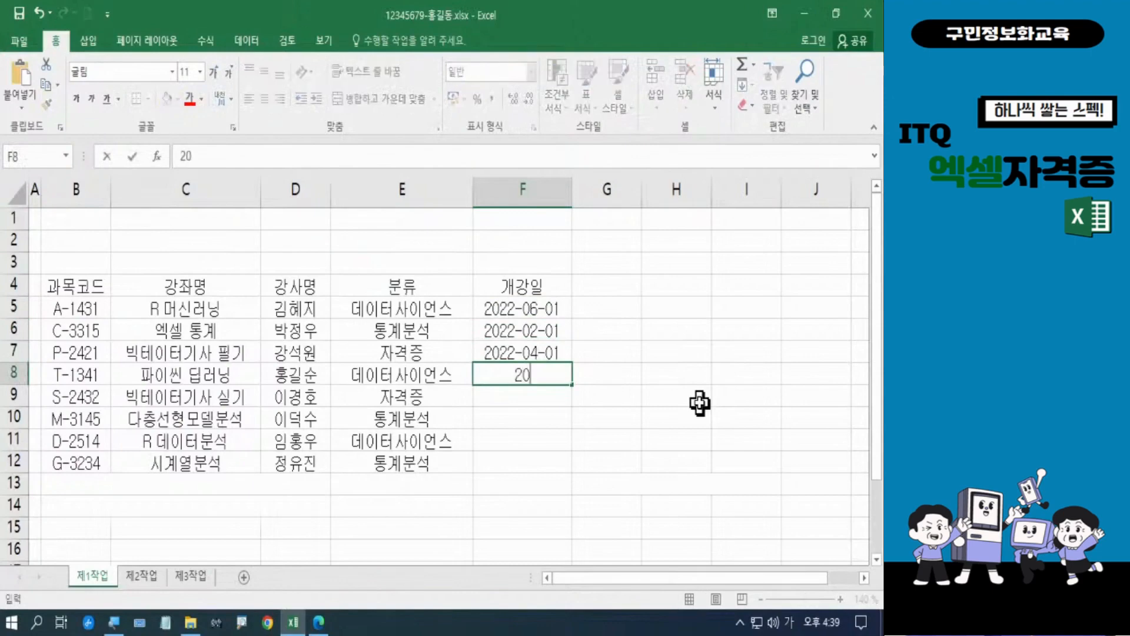
pyautogui.write('22-03-02')
pyautogui.press('Return')
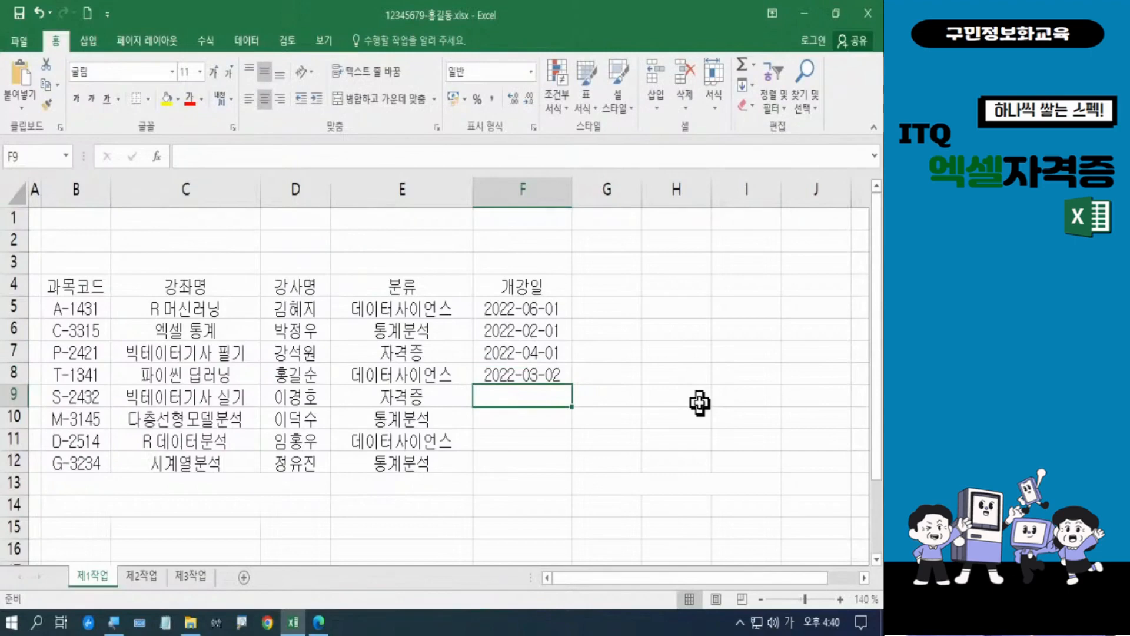
pyautogui.write('2022-')
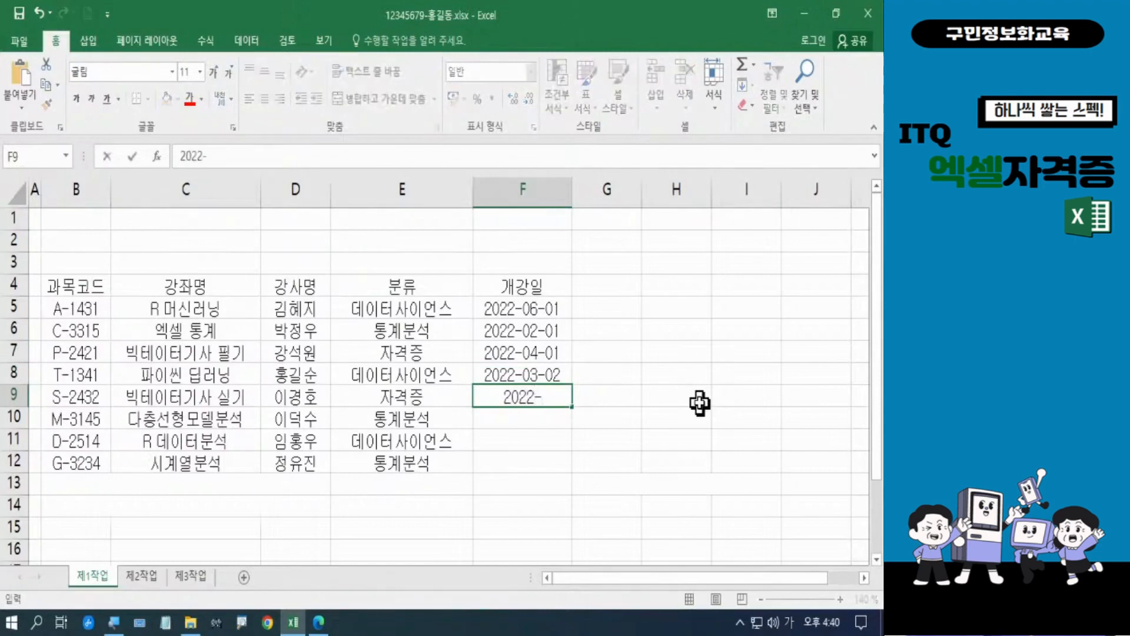
pyautogui.write('03-02')
pyautogui.press('Return')
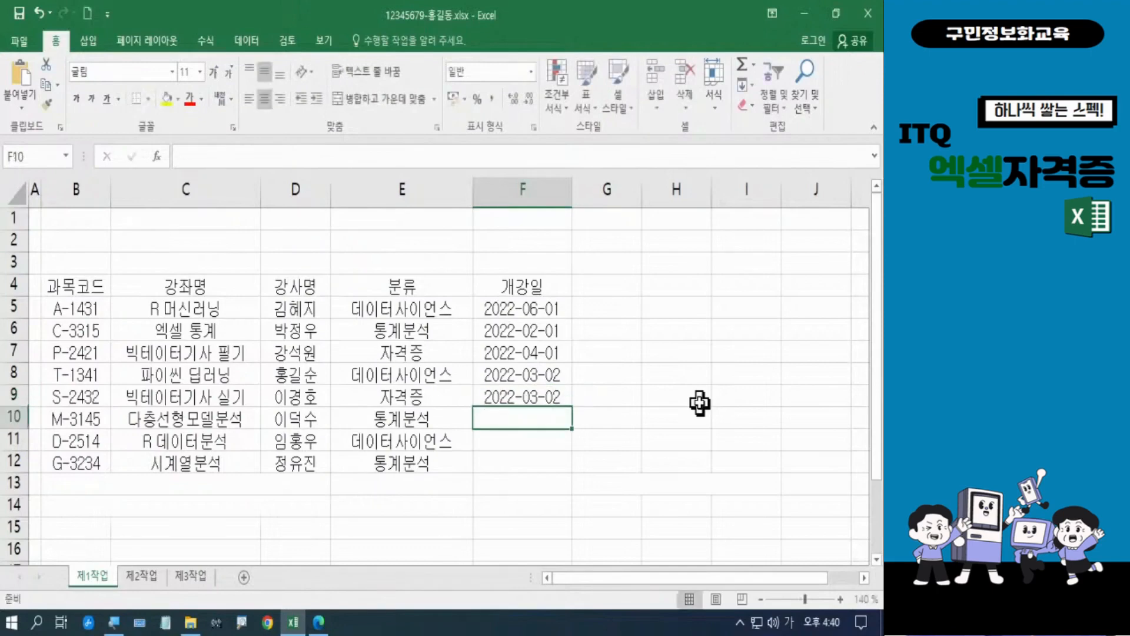
# Fill cells F10 to F12 with the start dates 2022-05-02, 2022-07-01 and 2022-05-02
pyautogui.write('202')
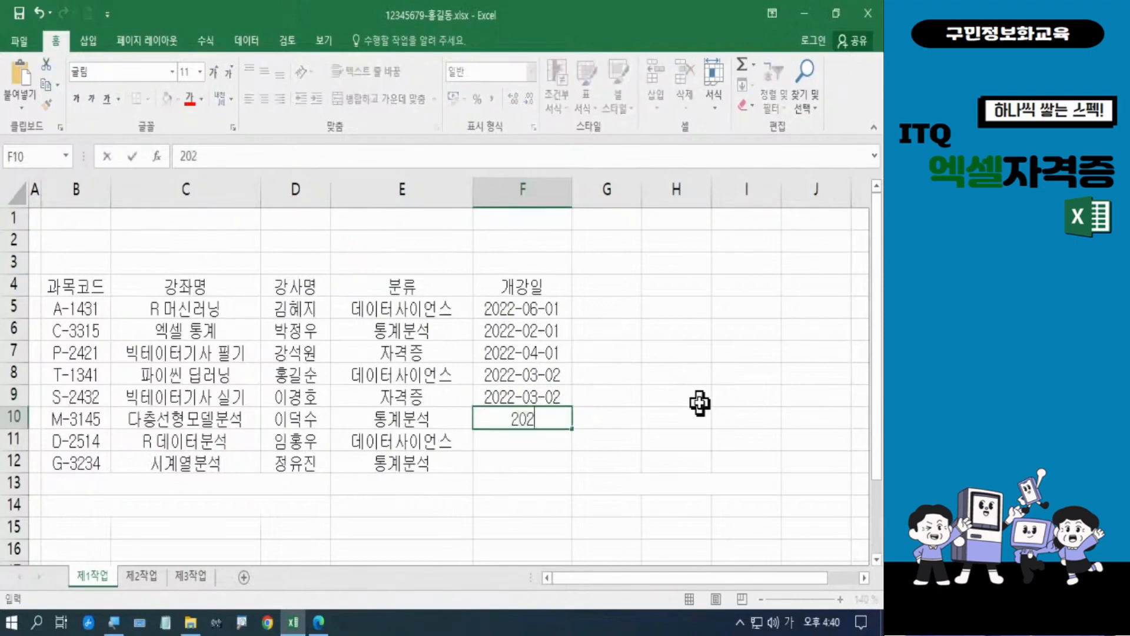
pyautogui.write('2-05-02')
pyautogui.press('Return')
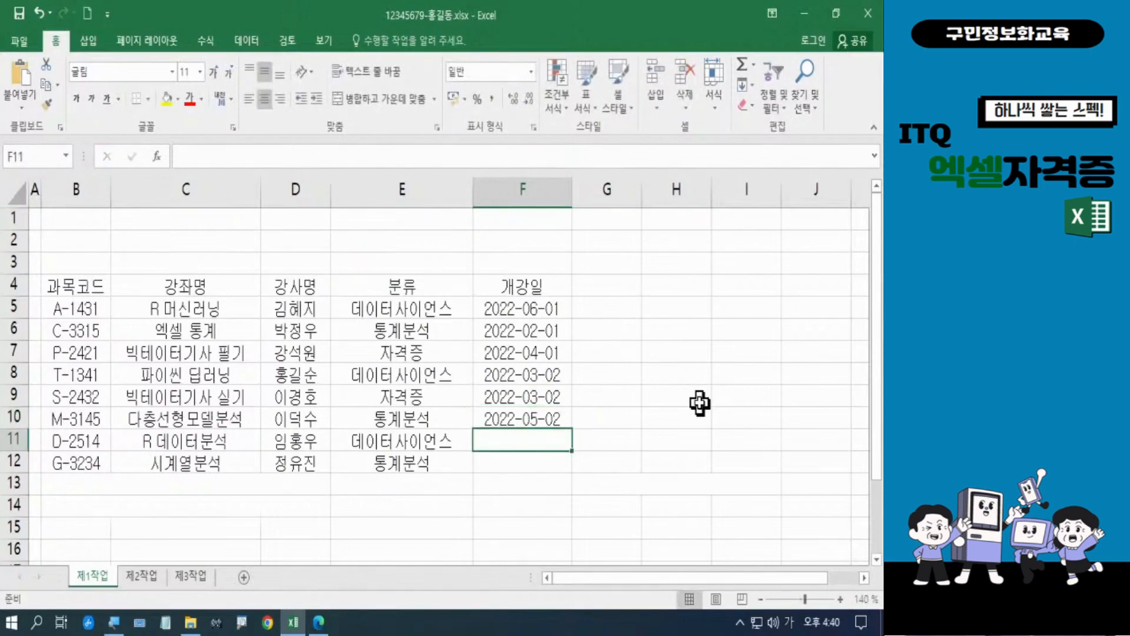
pyautogui.write('202')
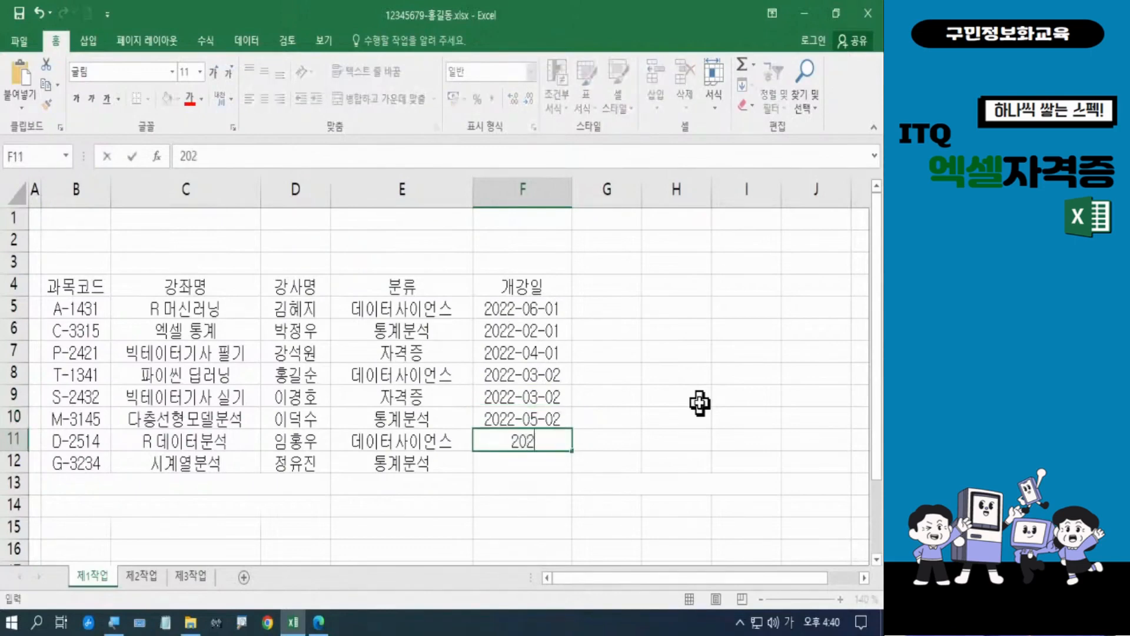
pyautogui.write('2-07-0')
pyautogui.write('1')
pyautogui.press('Return')
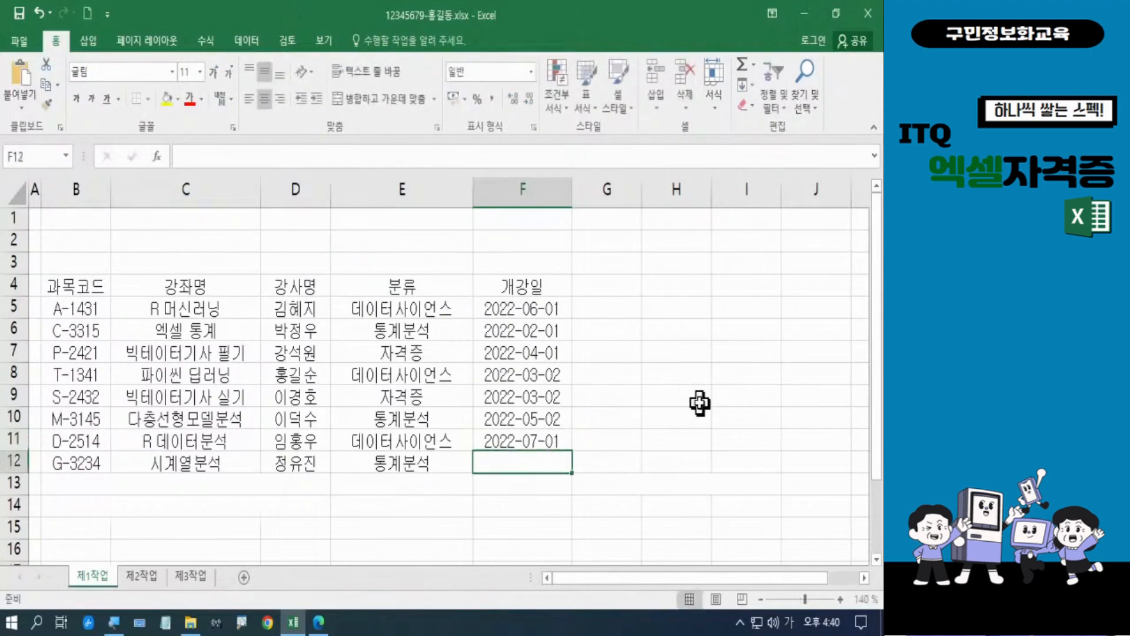
pyautogui.write('20')
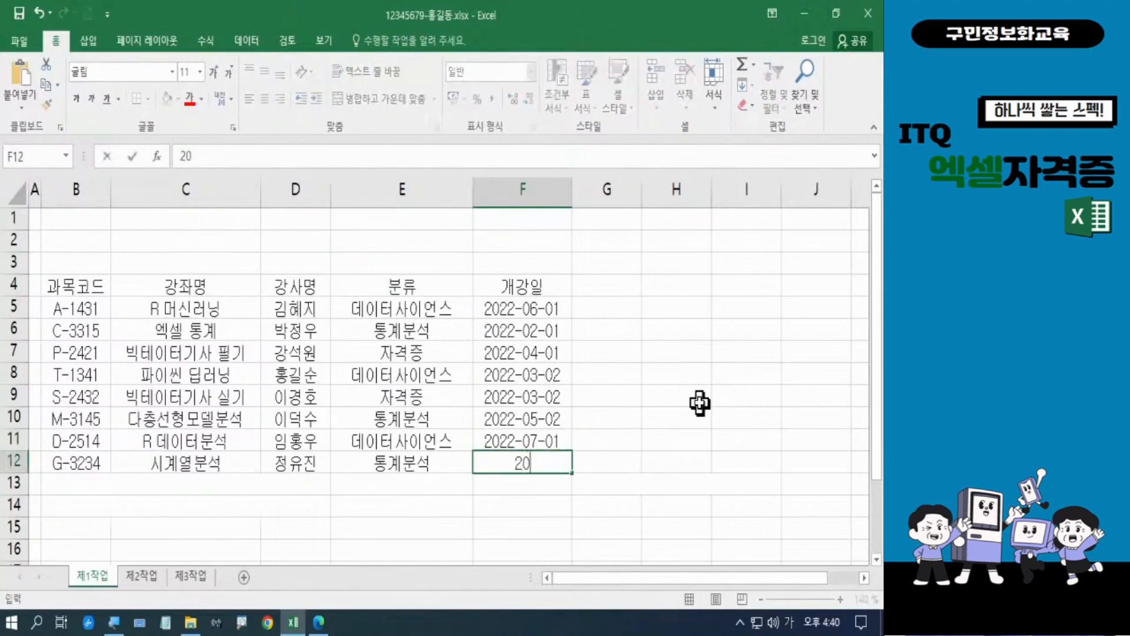
pyautogui.write('22-05-022-5-2')
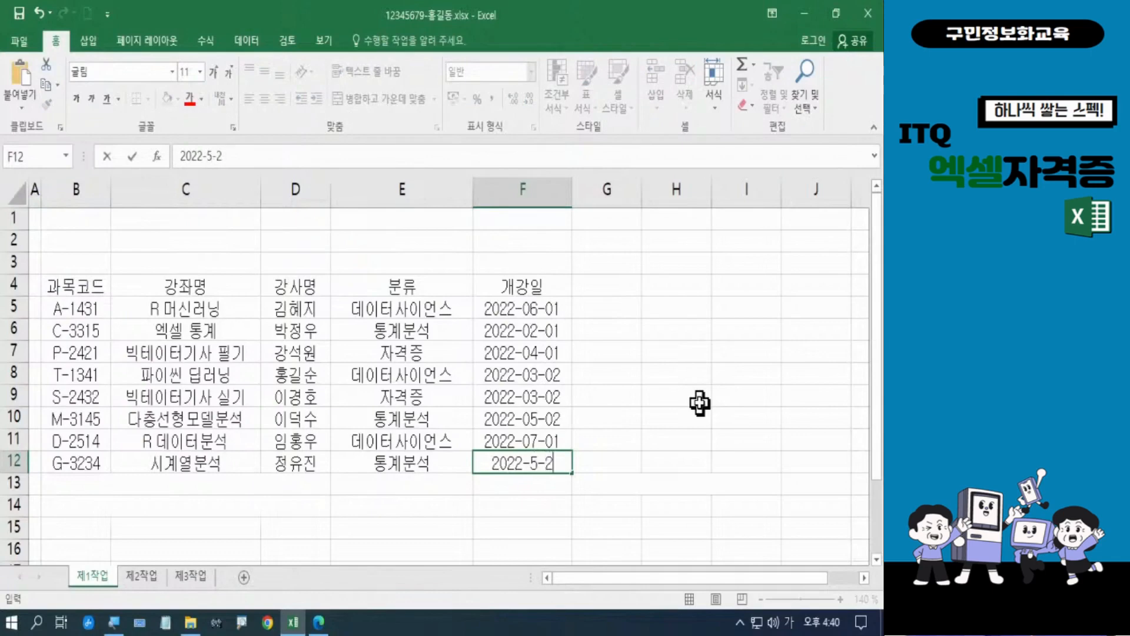
pyautogui.press('Return')
# Add the column header 신청인원 in G4 and widen column G slightly
pyautogui.click(590, 282)
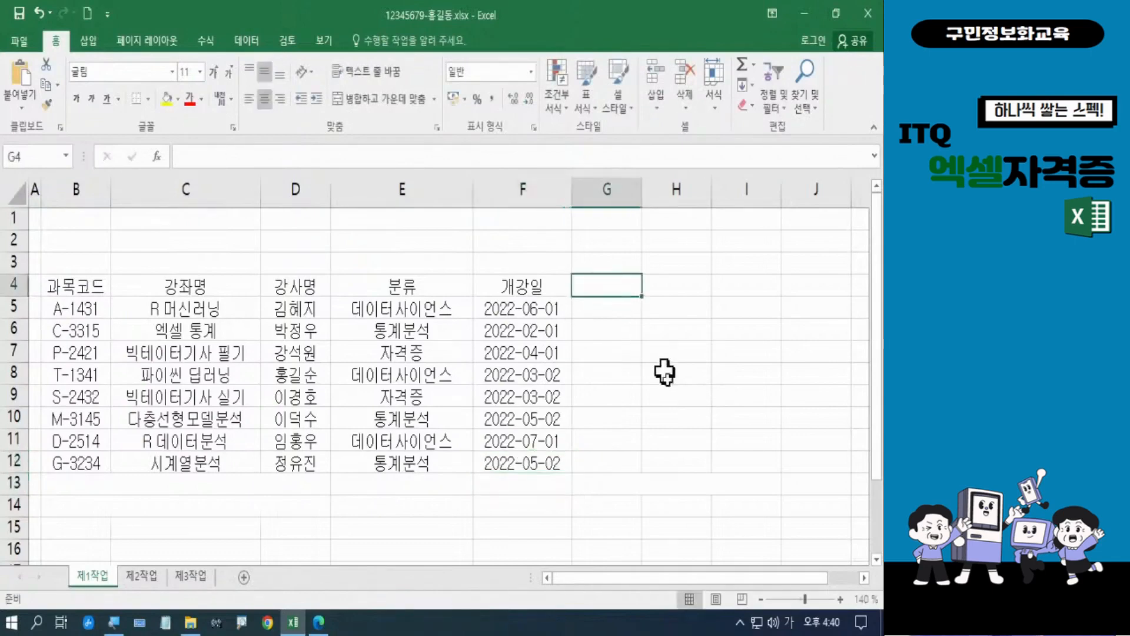
pyautogui.write('신청이')
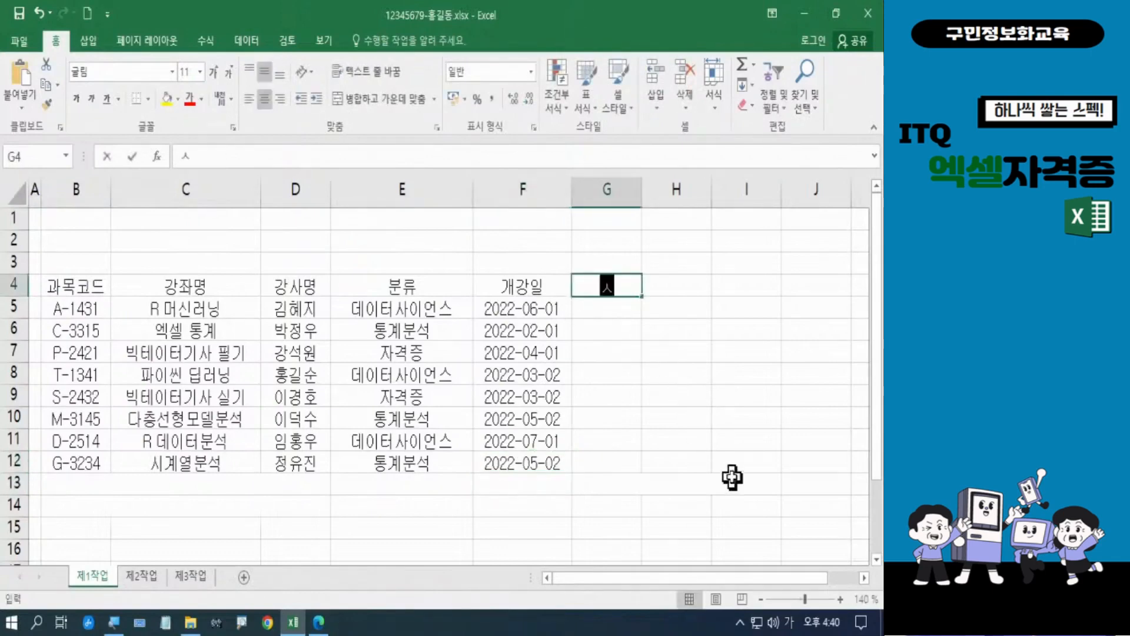
pyautogui.write('ㄴ원')
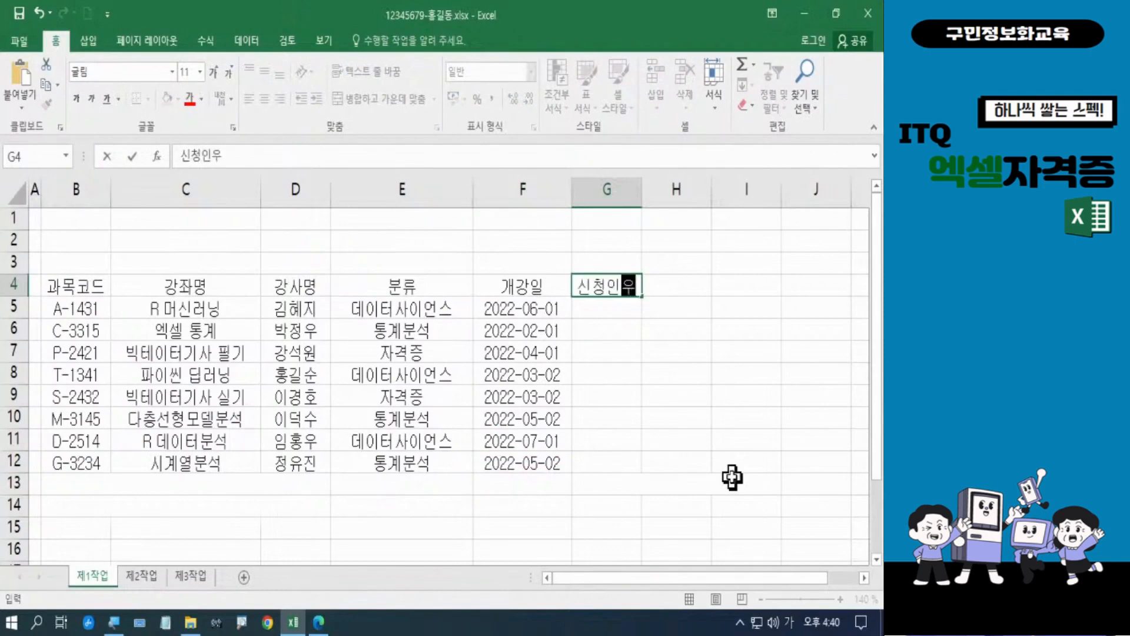
pyautogui.press('Return')
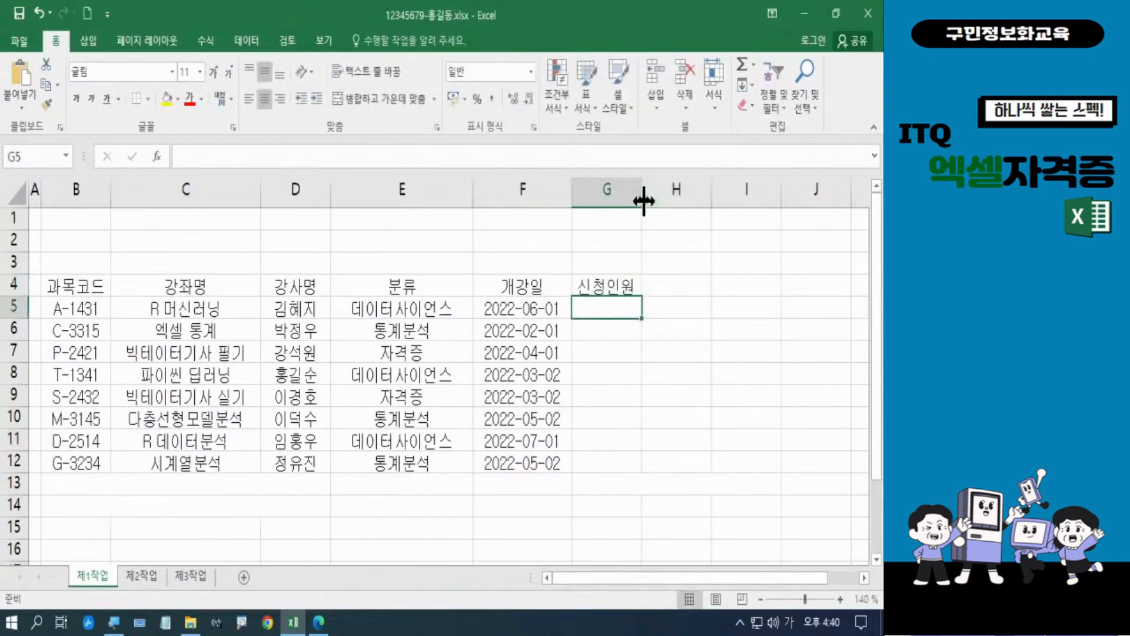
pyautogui.moveTo(643, 189); pyautogui.dragTo(652, 189)
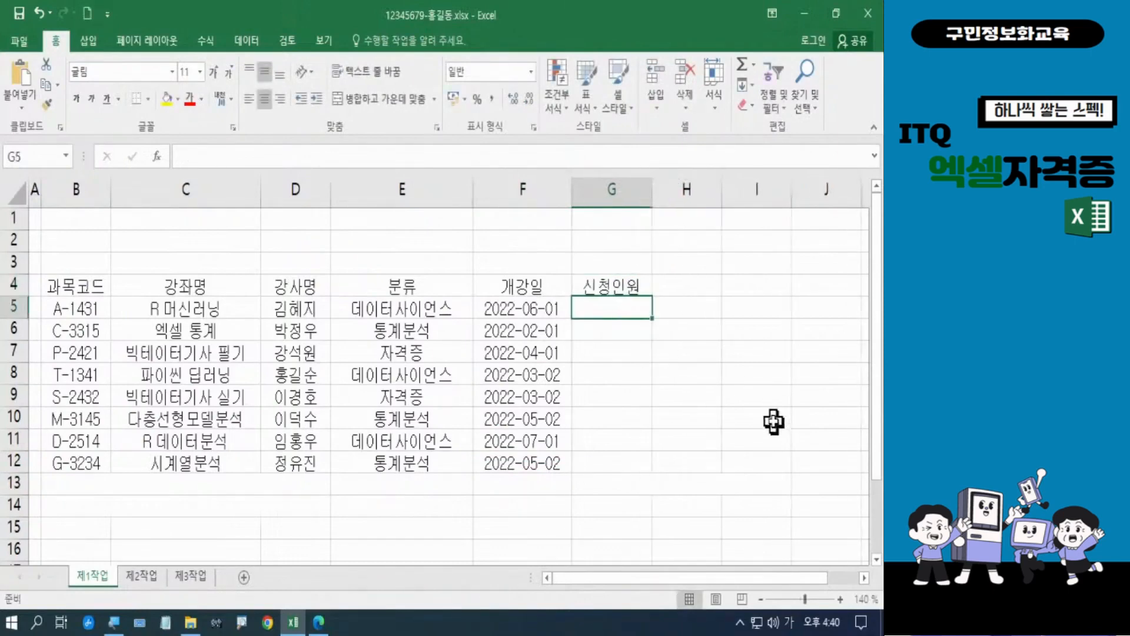
# Enter the applicant numbers 670, 2325, 550 and 1455 in cells G5 to G8
pyautogui.write('670')
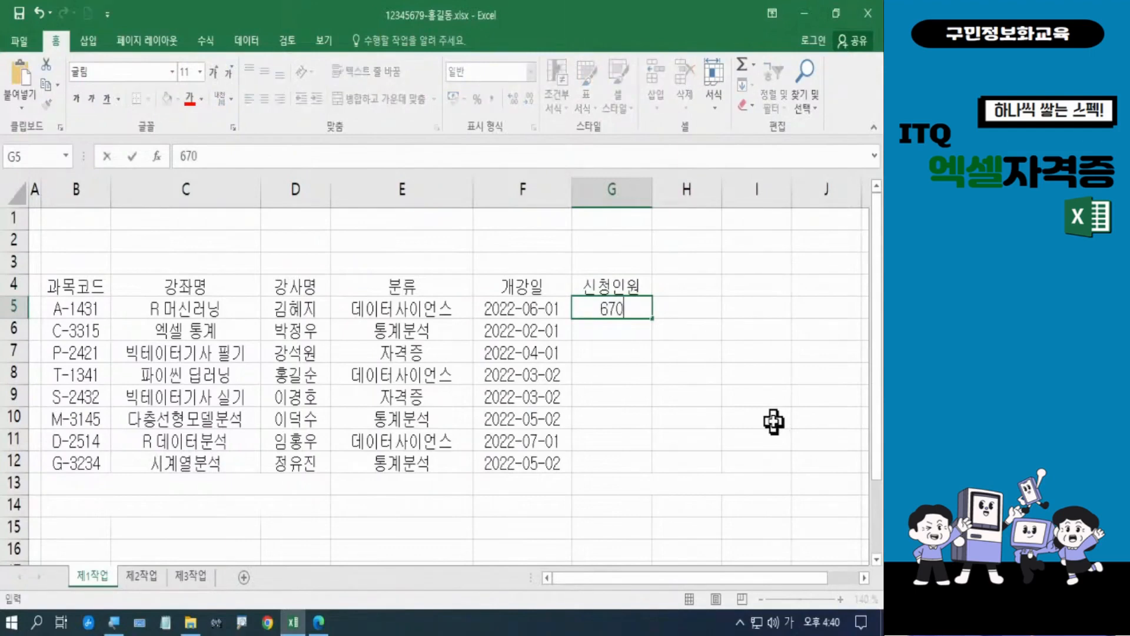
pyautogui.press('Return')
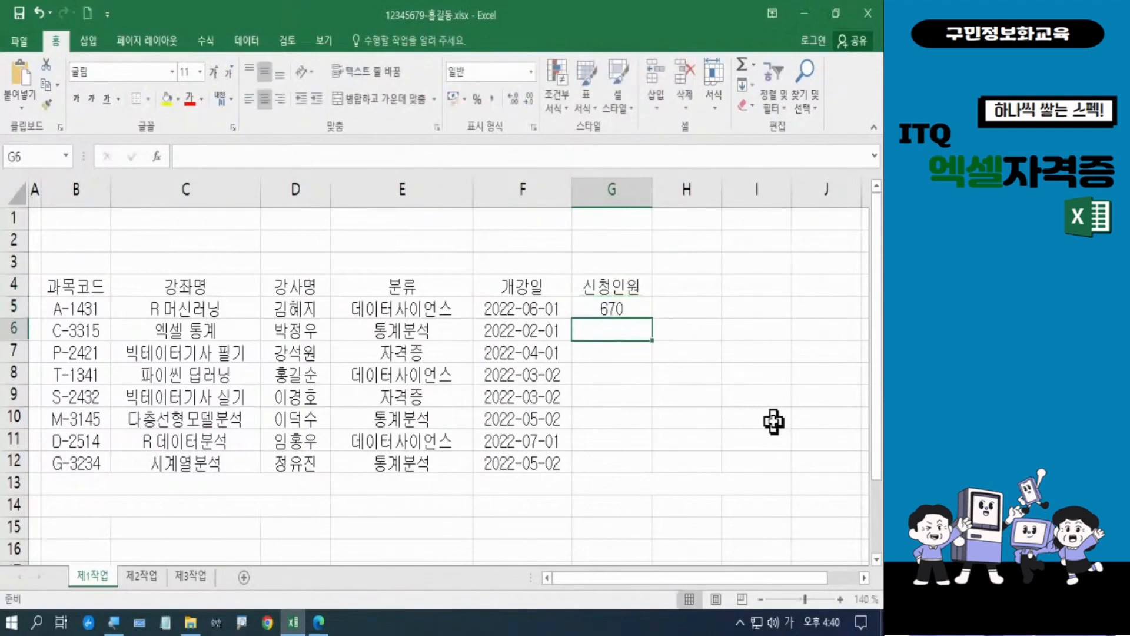
pyautogui.write('2325')
pyautogui.press('Return')
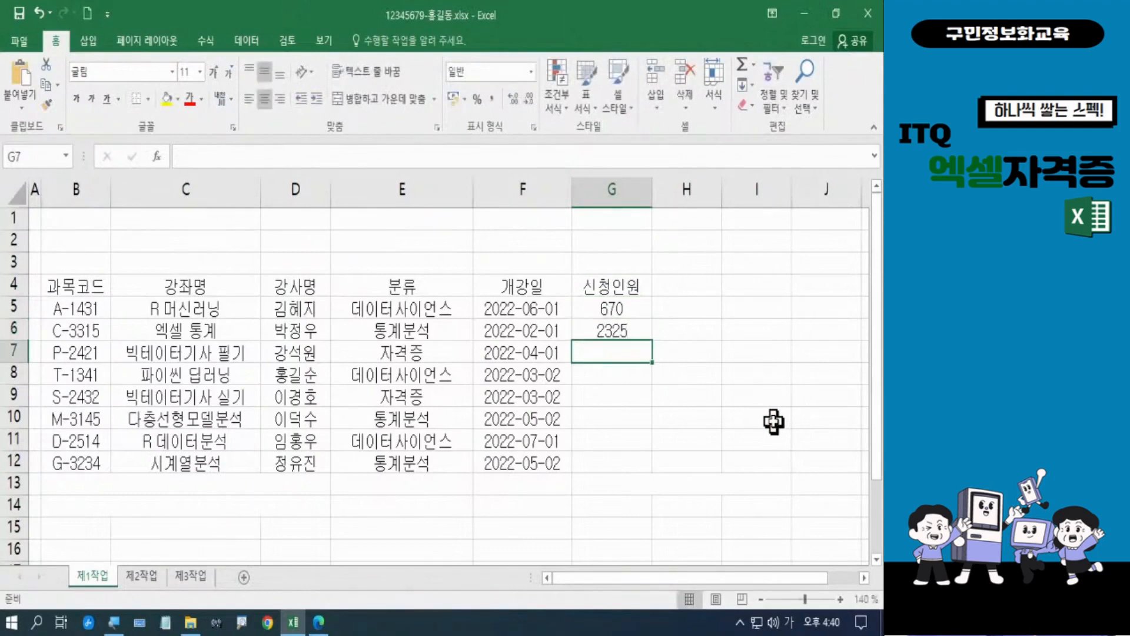
pyautogui.write('55')
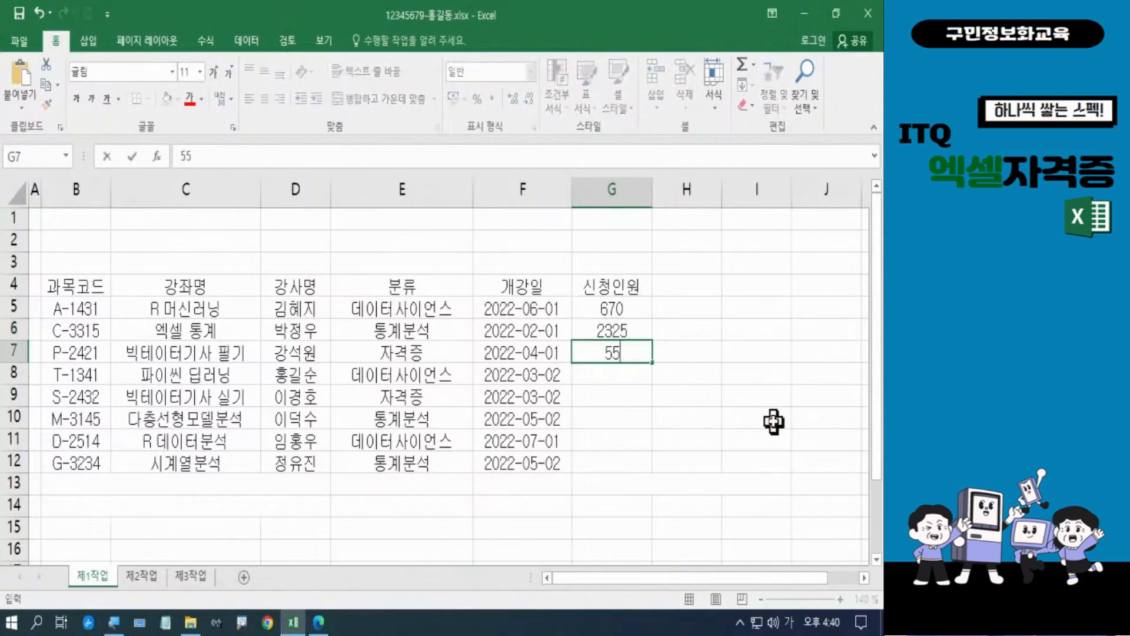
pyautogui.write('0')
pyautogui.press('Return')
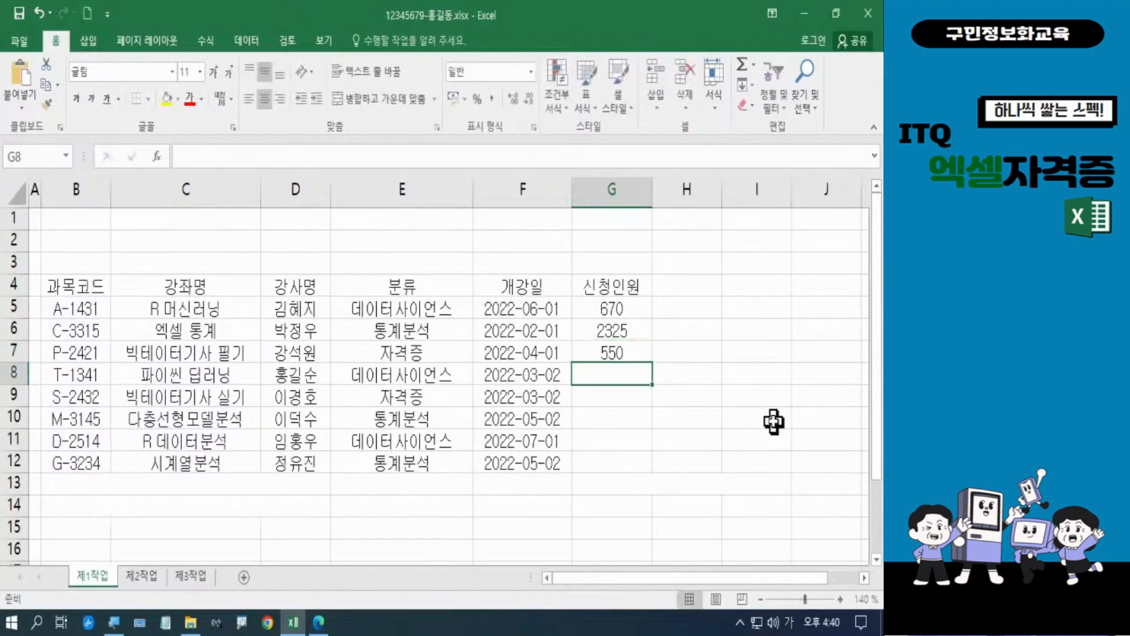
pyautogui.write('1455')
pyautogui.press('Return')
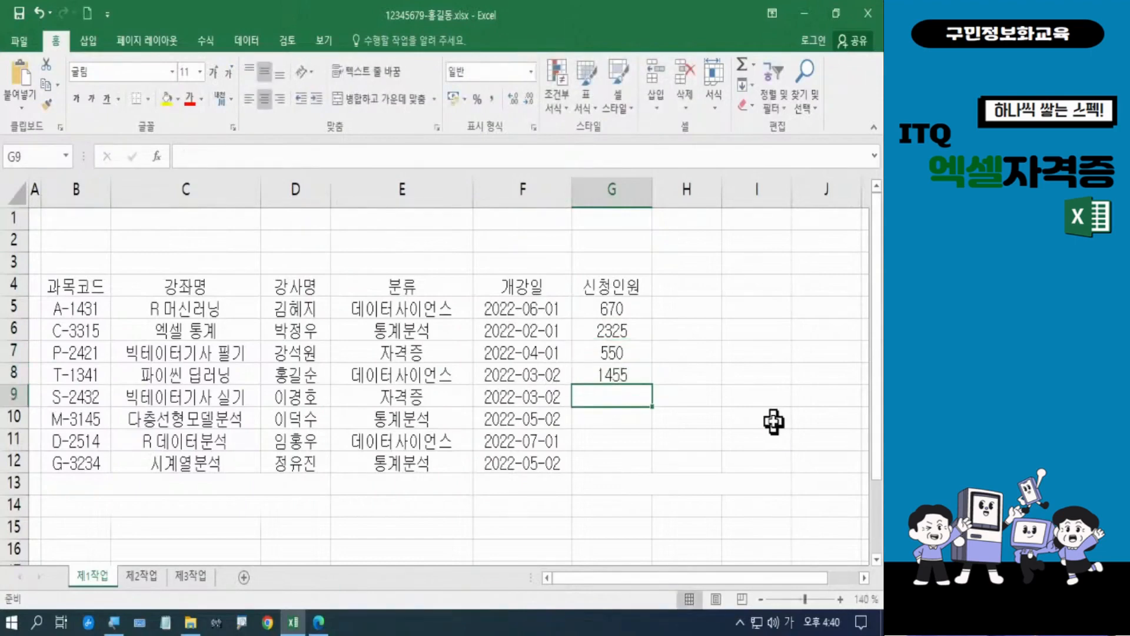
# Fill cells G9 to G12 with the applicant numbers 458, 125, 450 and 1280
pyautogui.write('458')
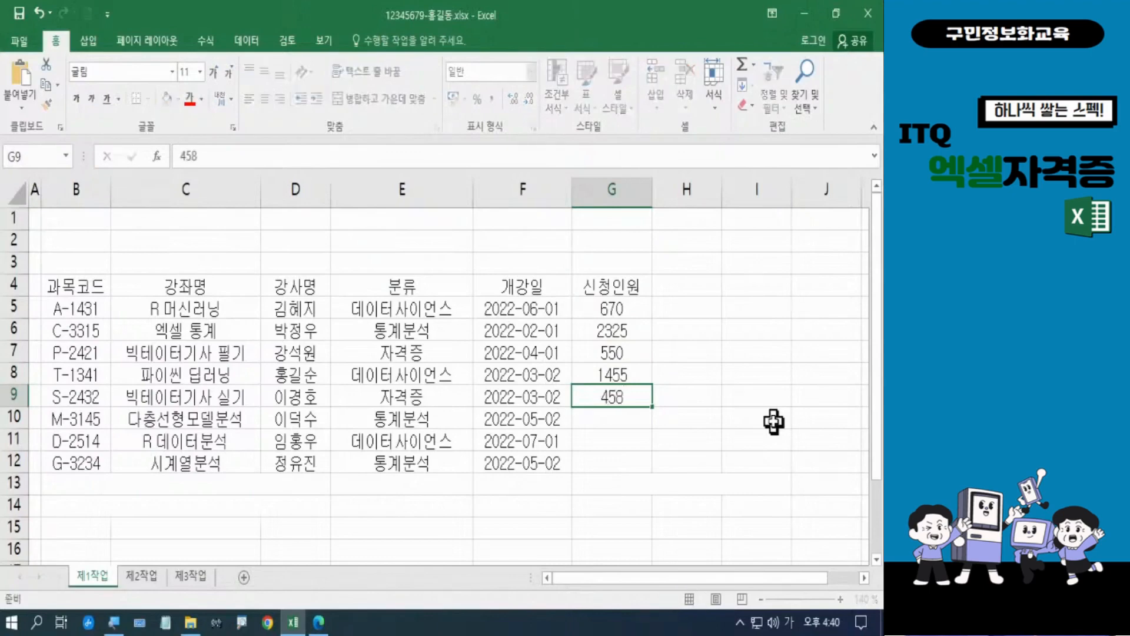
pyautogui.press('Return')
pyautogui.write('125')
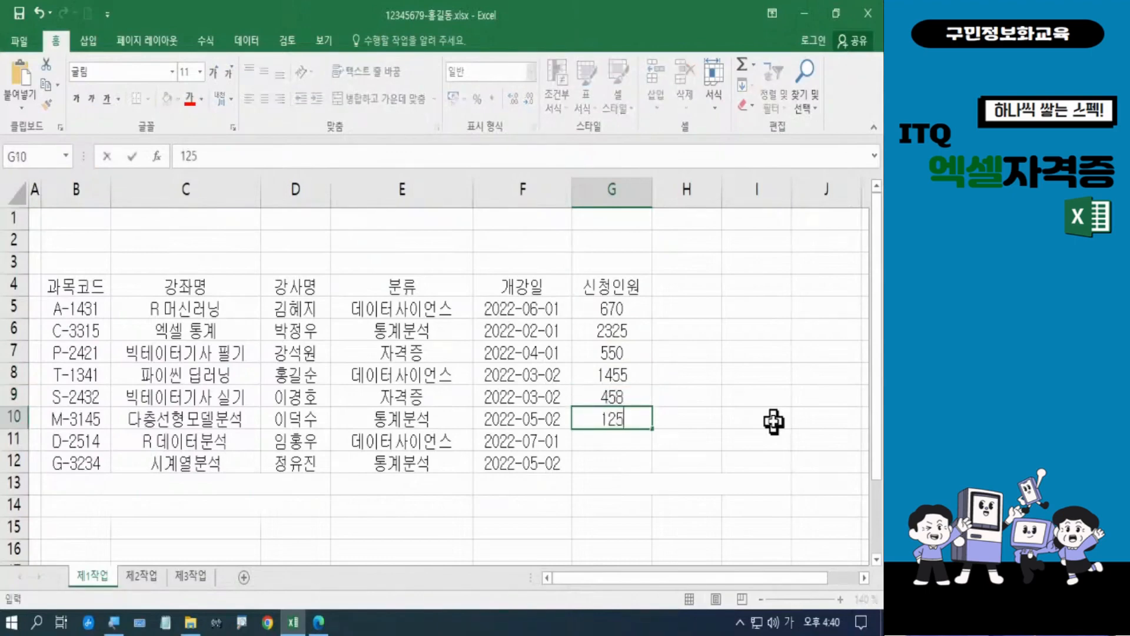
pyautogui.press('Return')
pyautogui.write('450')
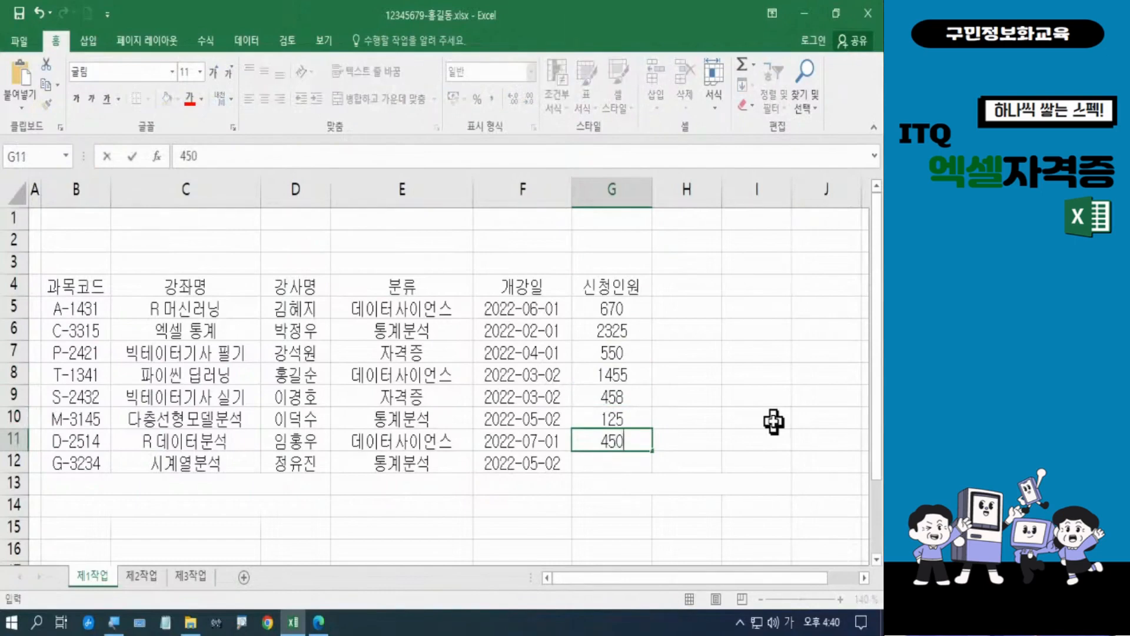
pyautogui.press('Return')
pyautogui.write('1280')
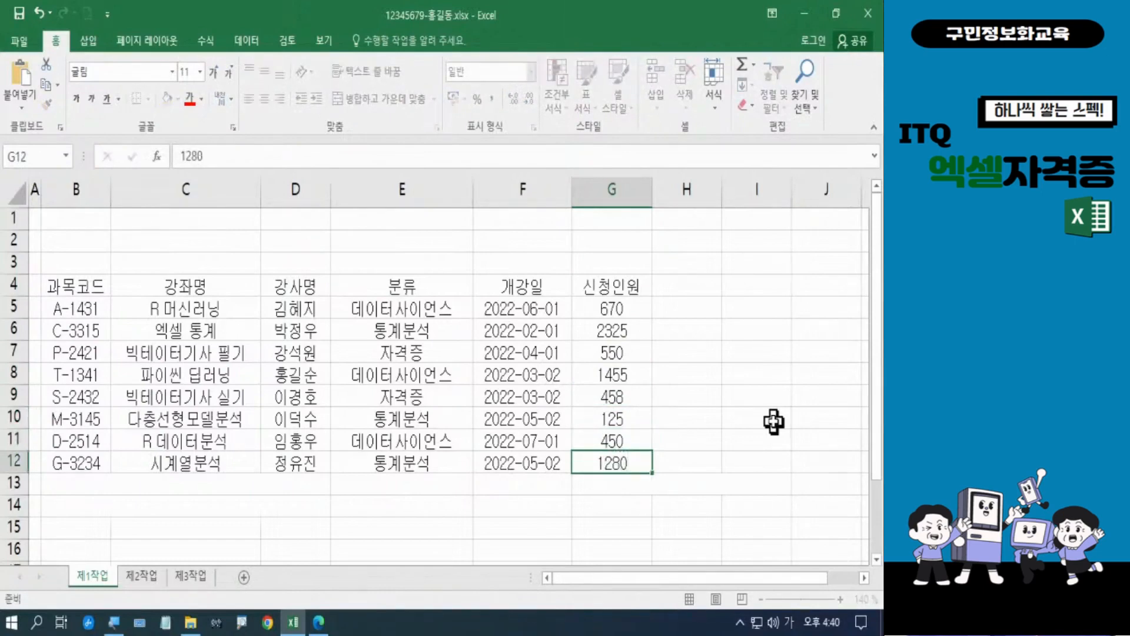
# Add the two-line column header 수강료 (단위:원) in cell H4, with the unit on the second line
pyautogui.press('Return')
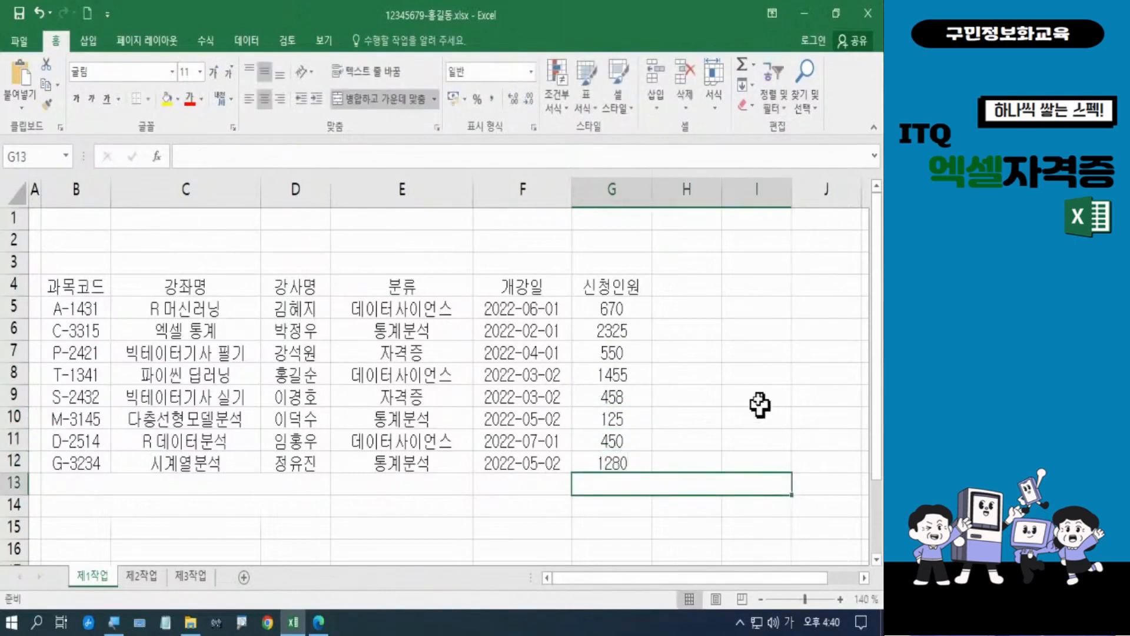
pyautogui.click(679, 285)
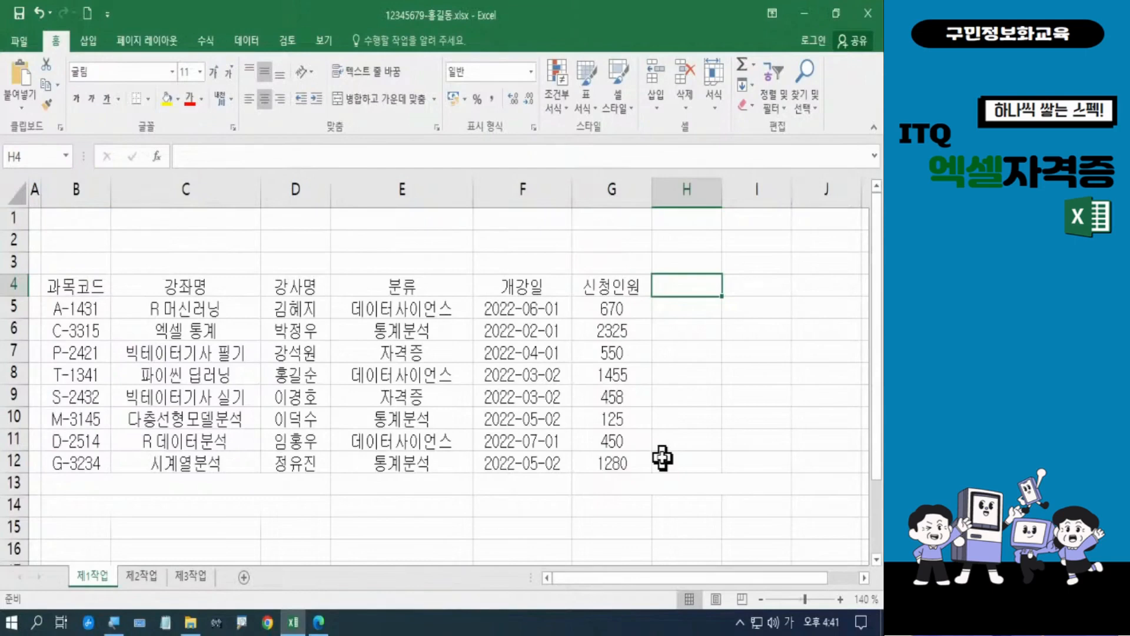
pyautogui.write('수강료')
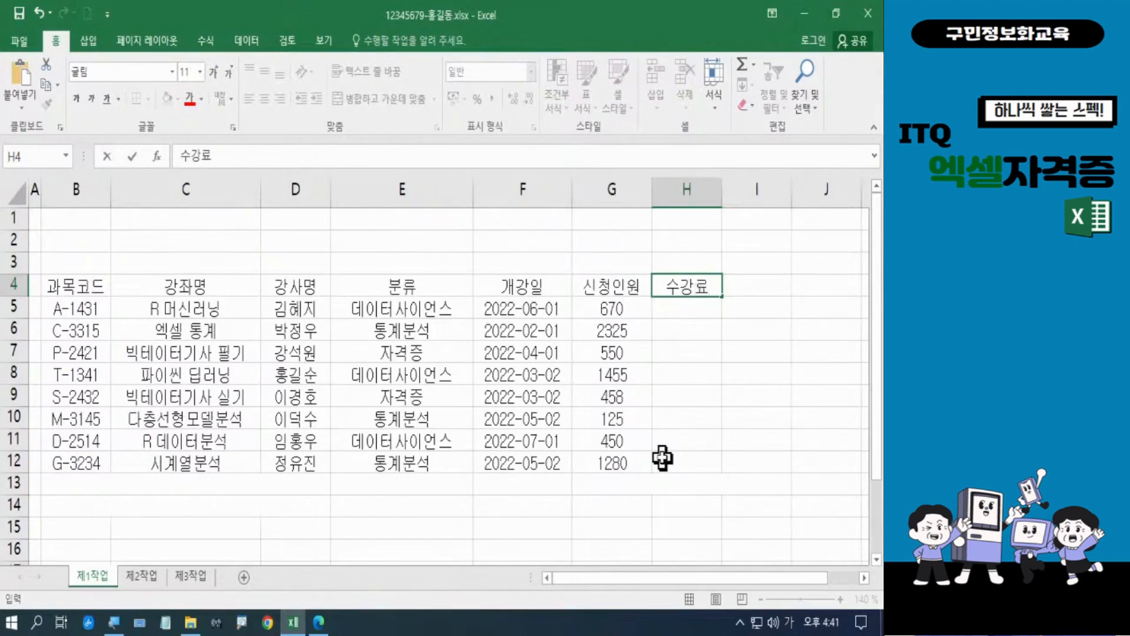
pyautogui.press('Return')
pyautogui.write('(단위')
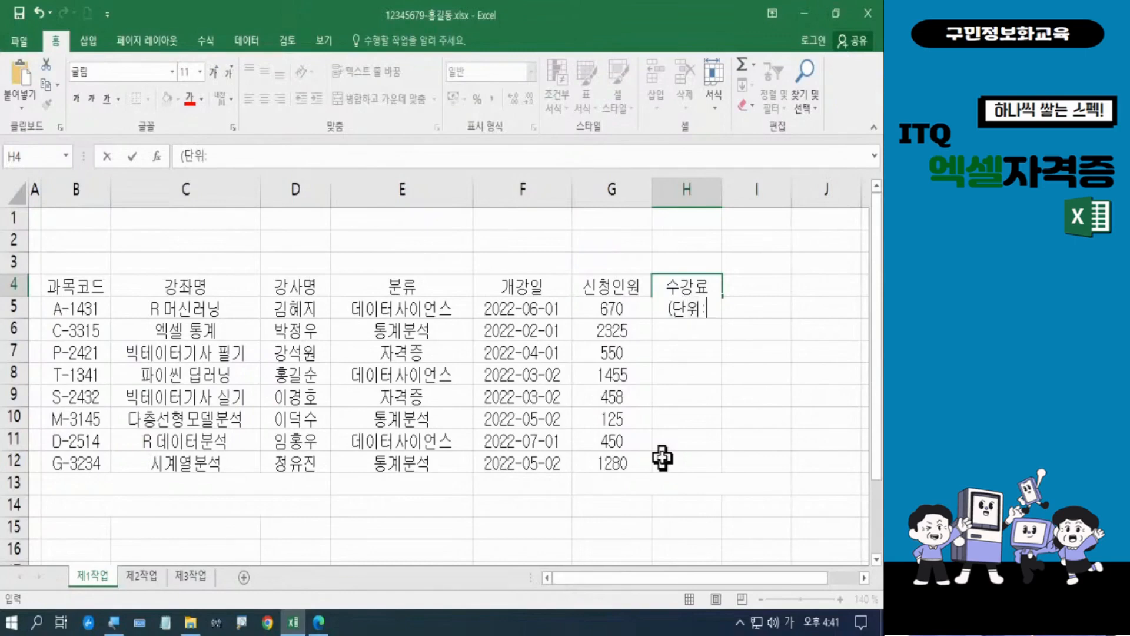
pyautogui.write(':워ㅏ')
pyautogui.press('BackSpace')
pyautogui.press('BackSpace')
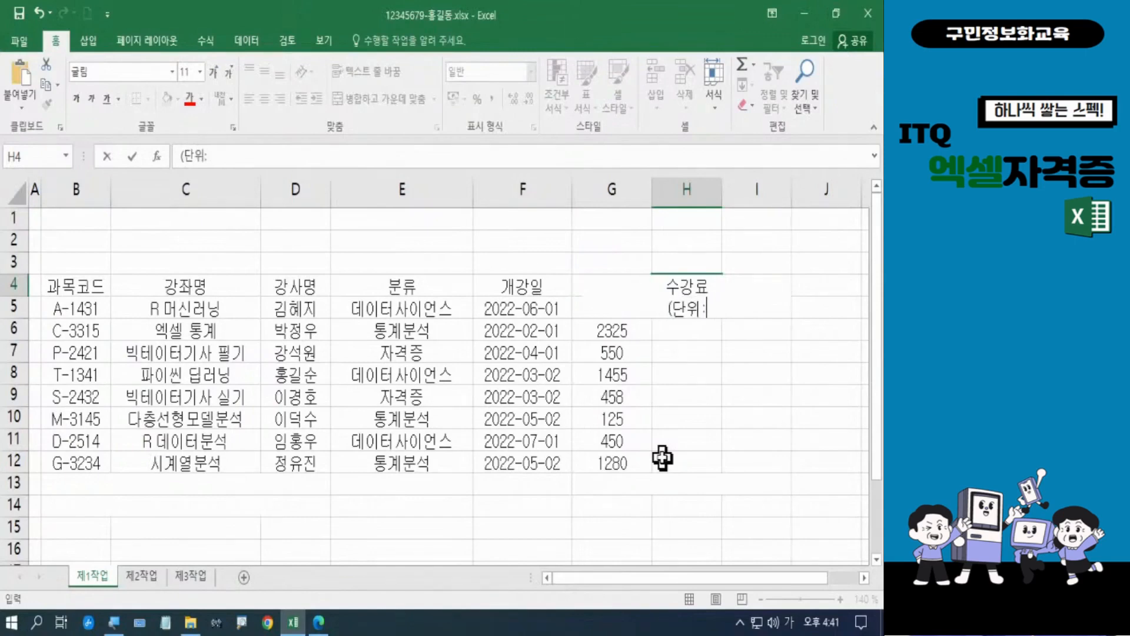
pyautogui.write('원)')
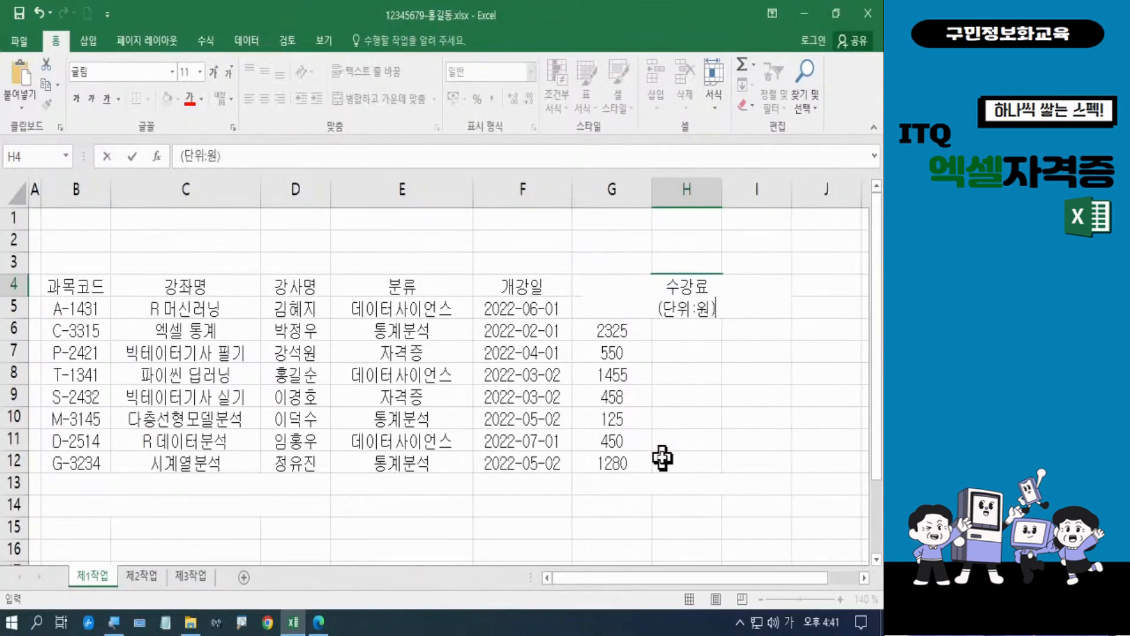
pyautogui.press('Return')
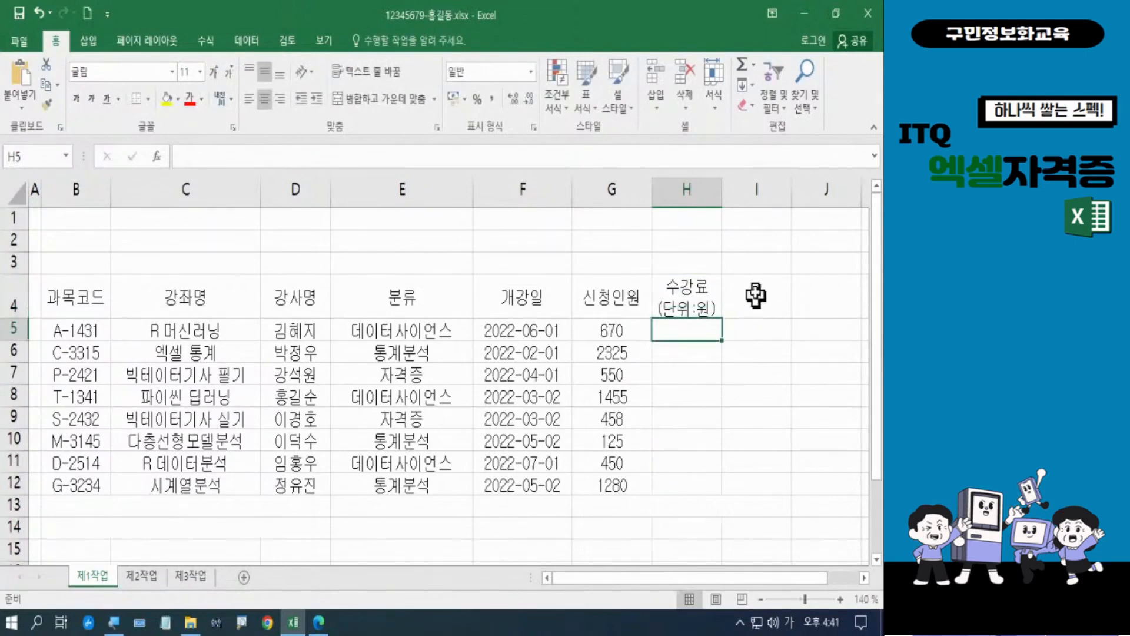
# Widen column H slightly so the course fee header has more room
pyautogui.click(706, 190)
pyautogui.moveTo(723, 191); pyautogui.dragTo(735, 199)
pyautogui.click(769, 295)
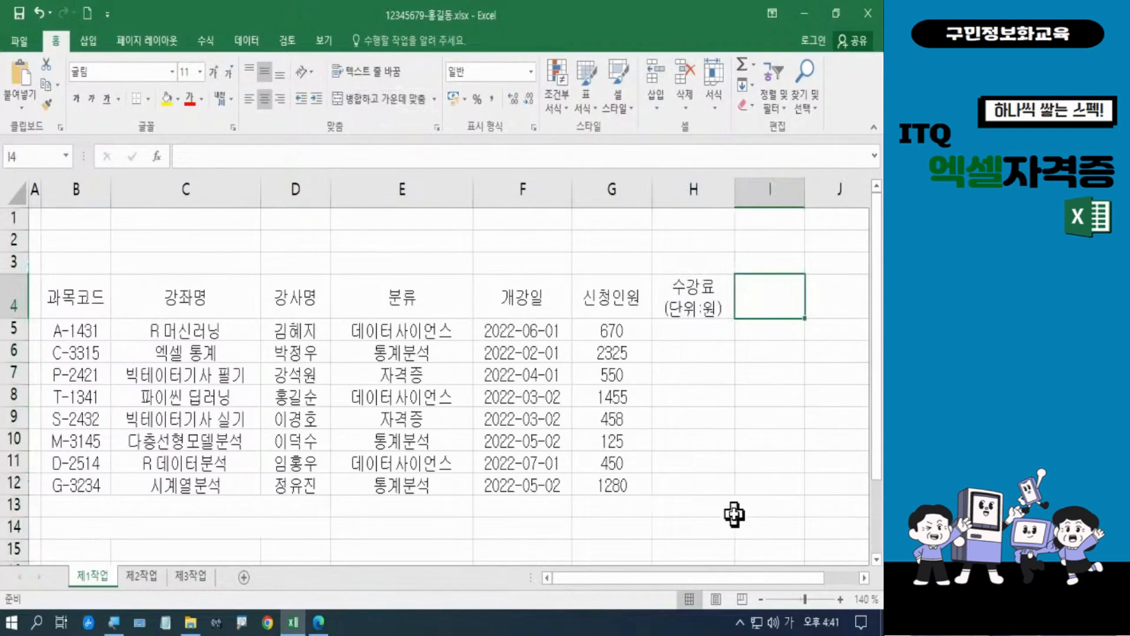
# Enter the course fees 260000, 160000 and 280000 in cells H5 to H7
pyautogui.click(678, 331)
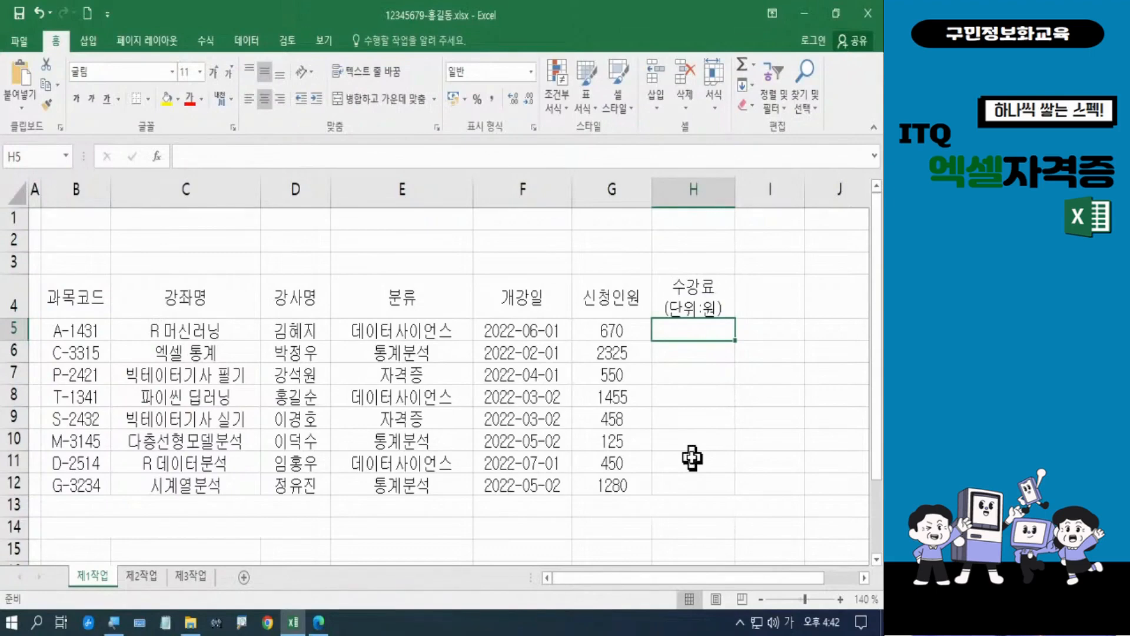
pyautogui.write('26')
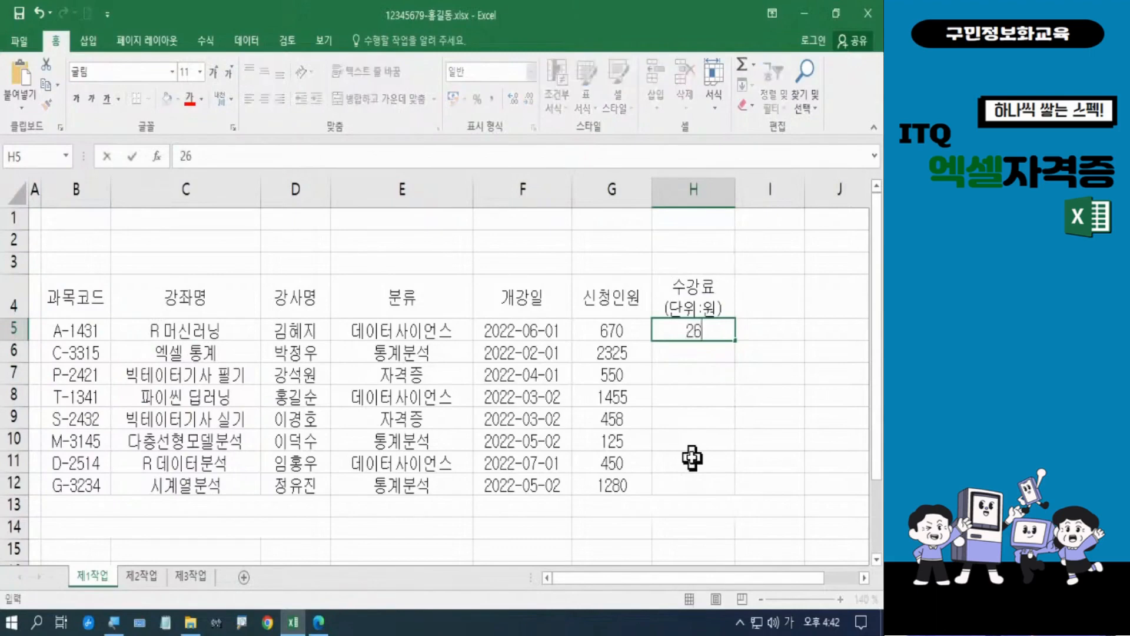
pyautogui.write('0000')
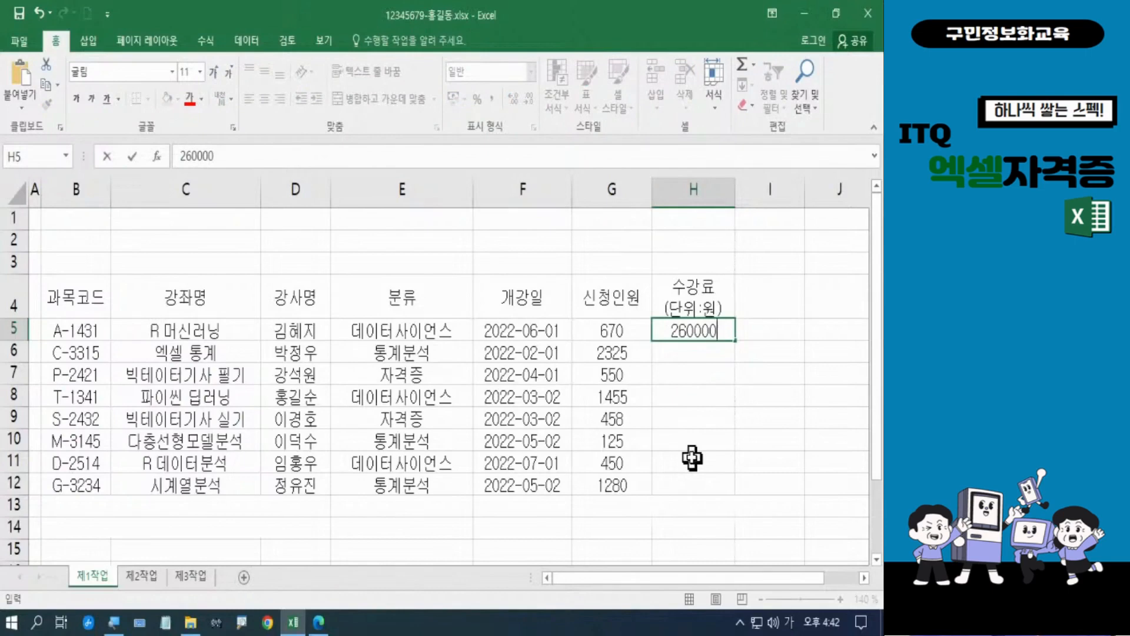
pyautogui.press('Return')
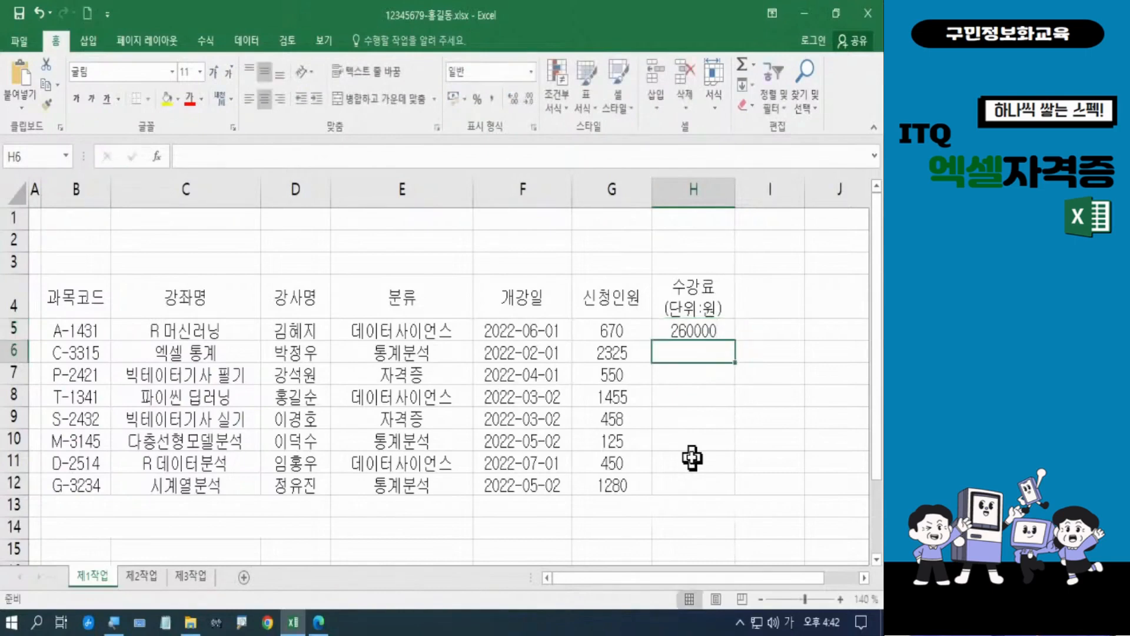
pyautogui.write('16000')
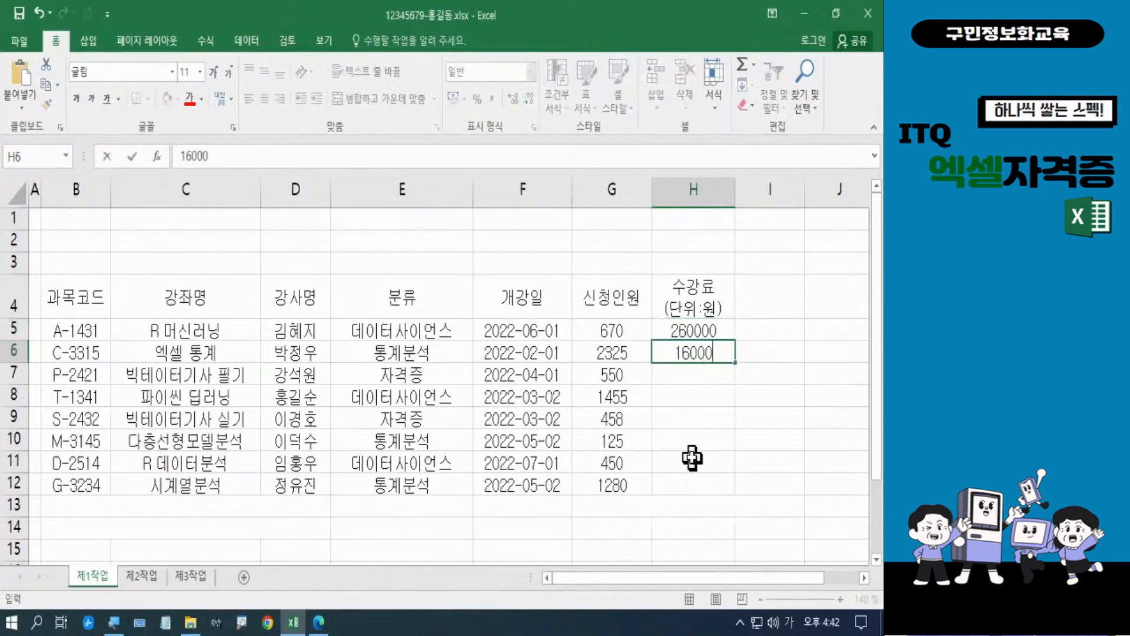
pyautogui.write('0')
pyautogui.press('Return')
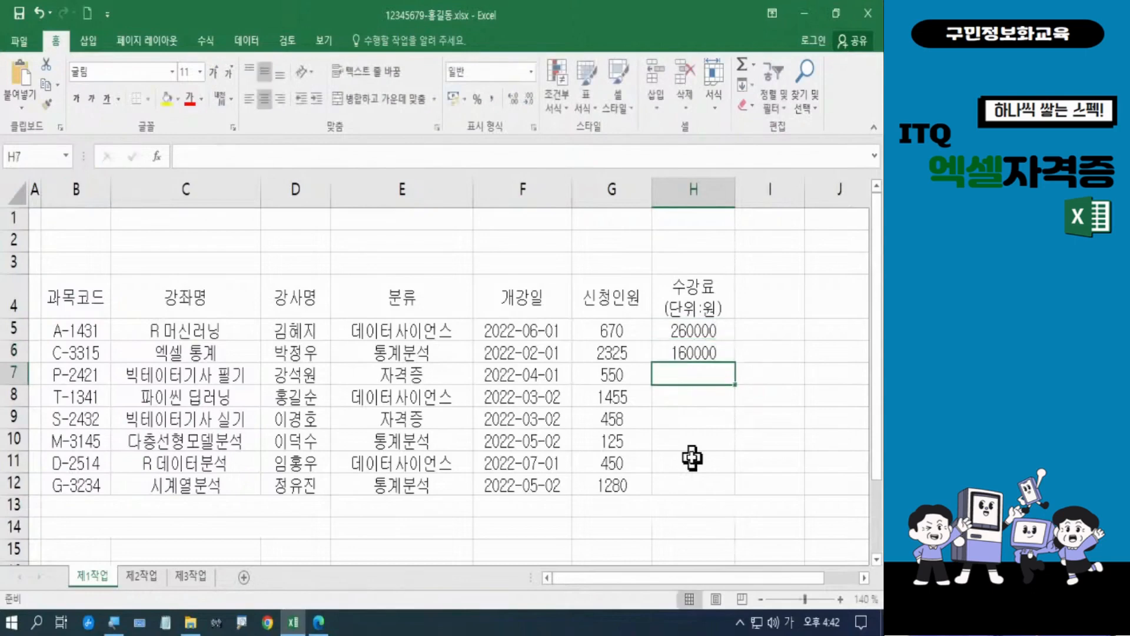
pyautogui.write('280000')
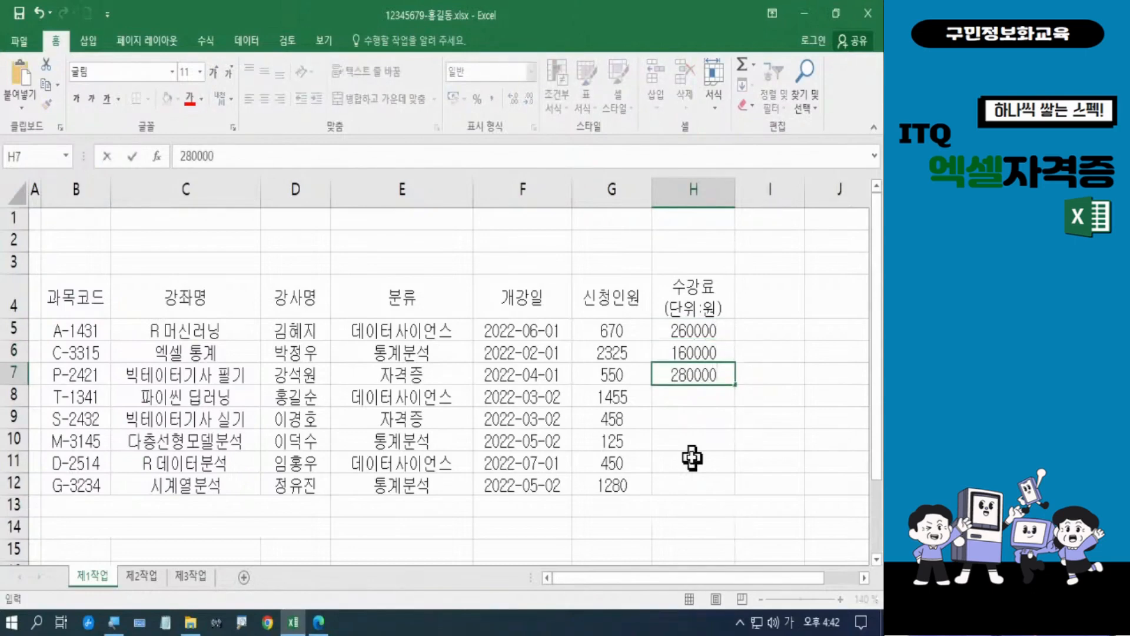
pyautogui.press('Return')
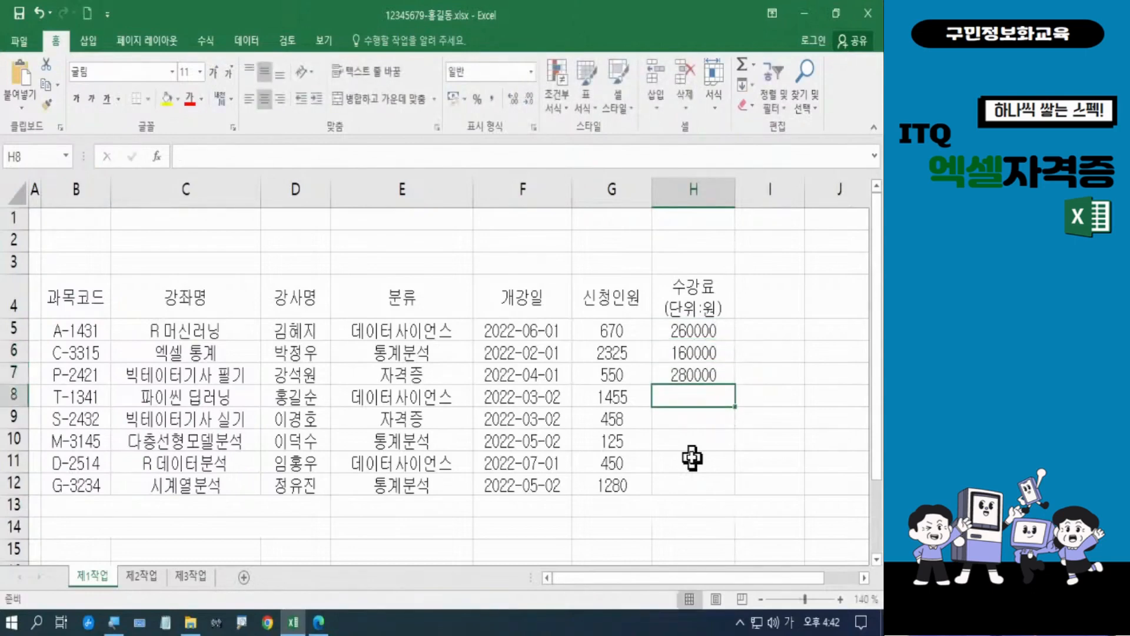
# Enter the course fee 380000 for course T-1341 in cell H8
pyautogui.write('36')
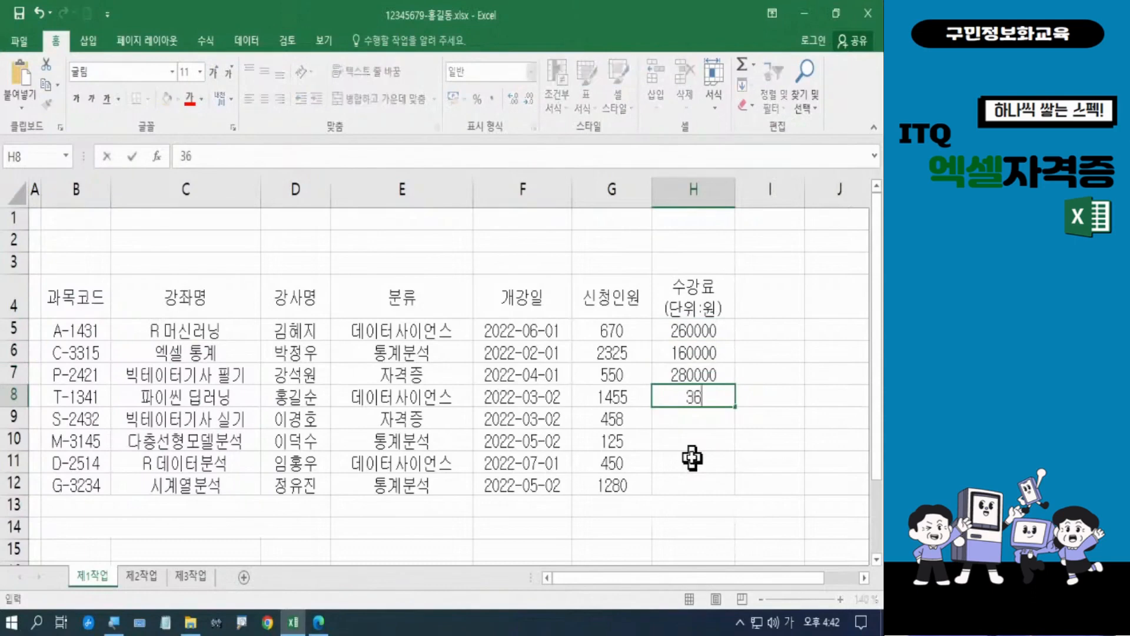
pyautogui.write('0000')
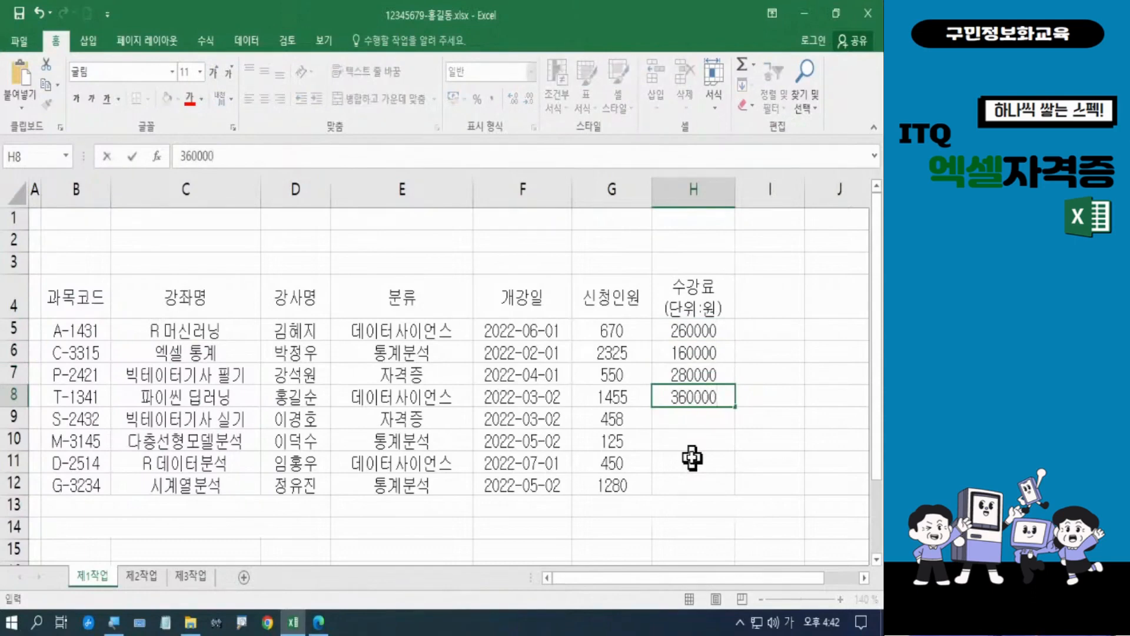
pyautogui.press('Return')
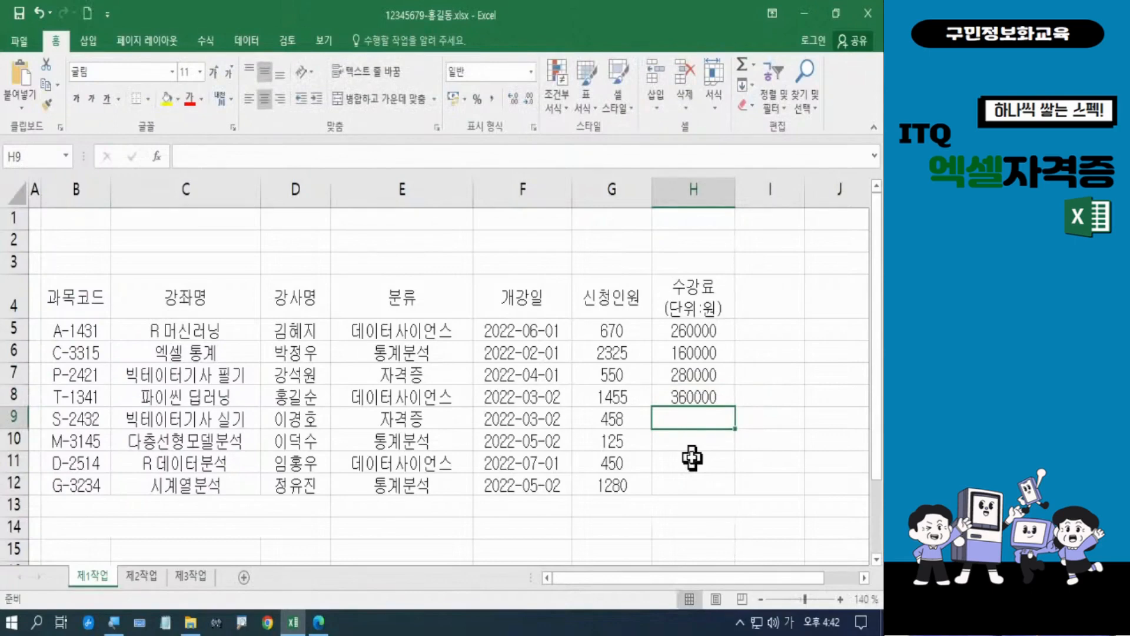
pyautogui.doubleClick(687, 397)
pyautogui.press('BackSpace')
pyautogui.write('8')
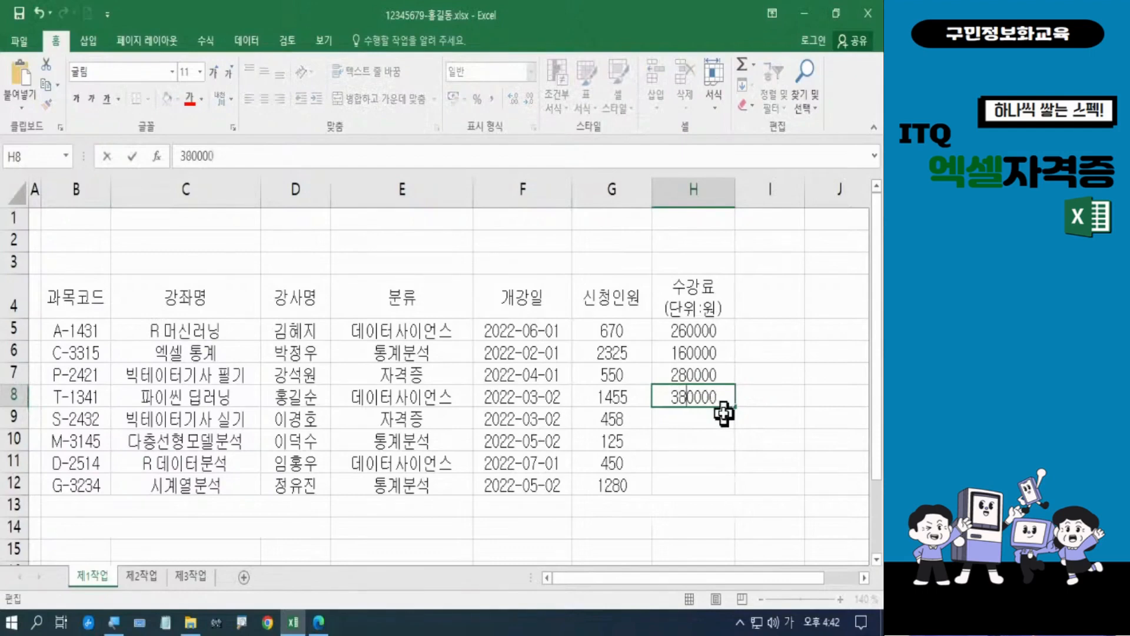
pyautogui.press('Return')
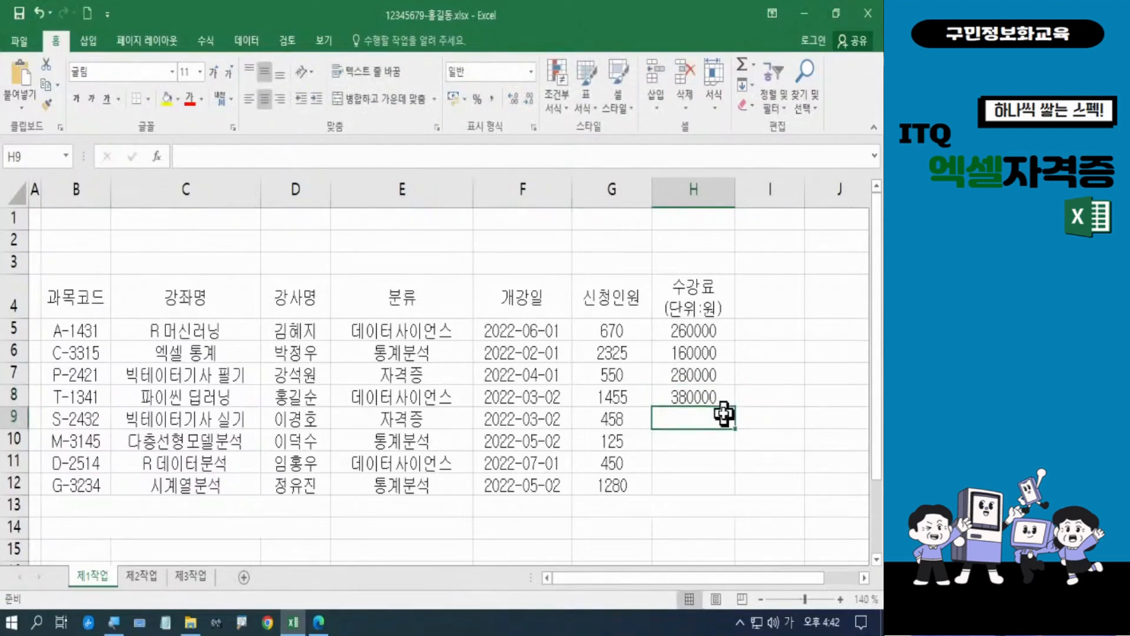
# Enter the course fees 300000 and 420000 in cells H9 and H10
pyautogui.write('300000')
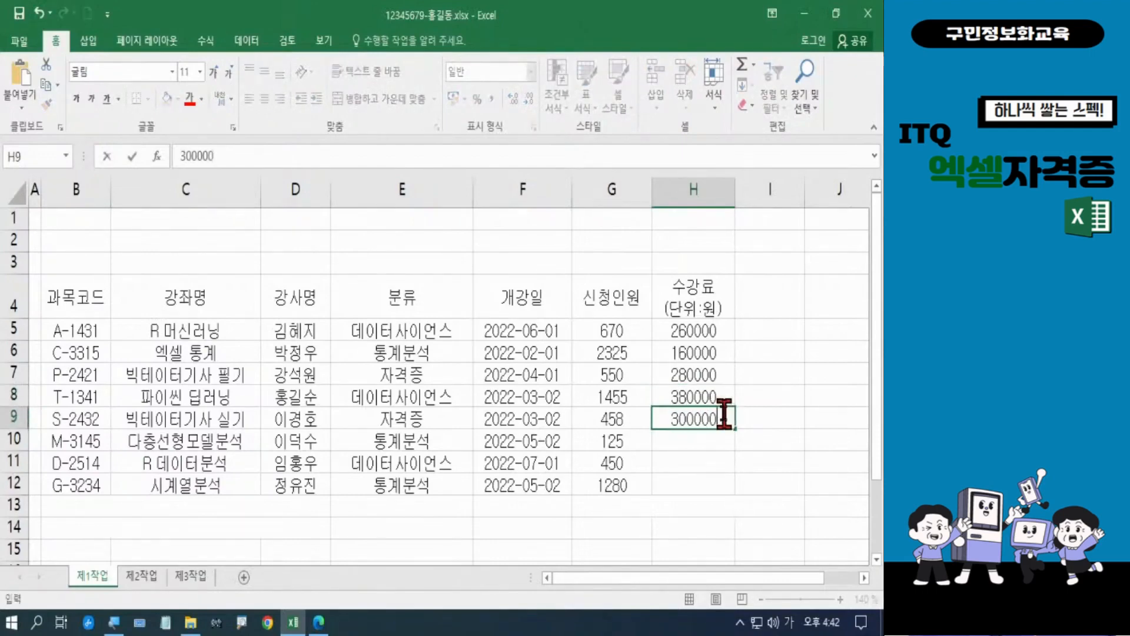
pyautogui.press('Return')
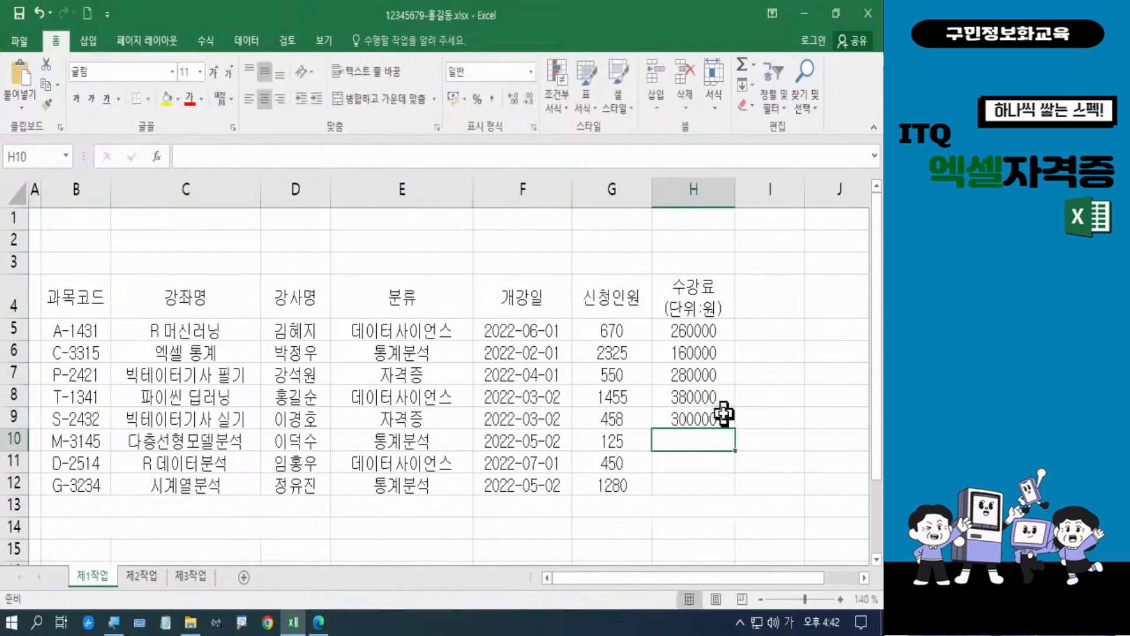
pyautogui.write('4200000')
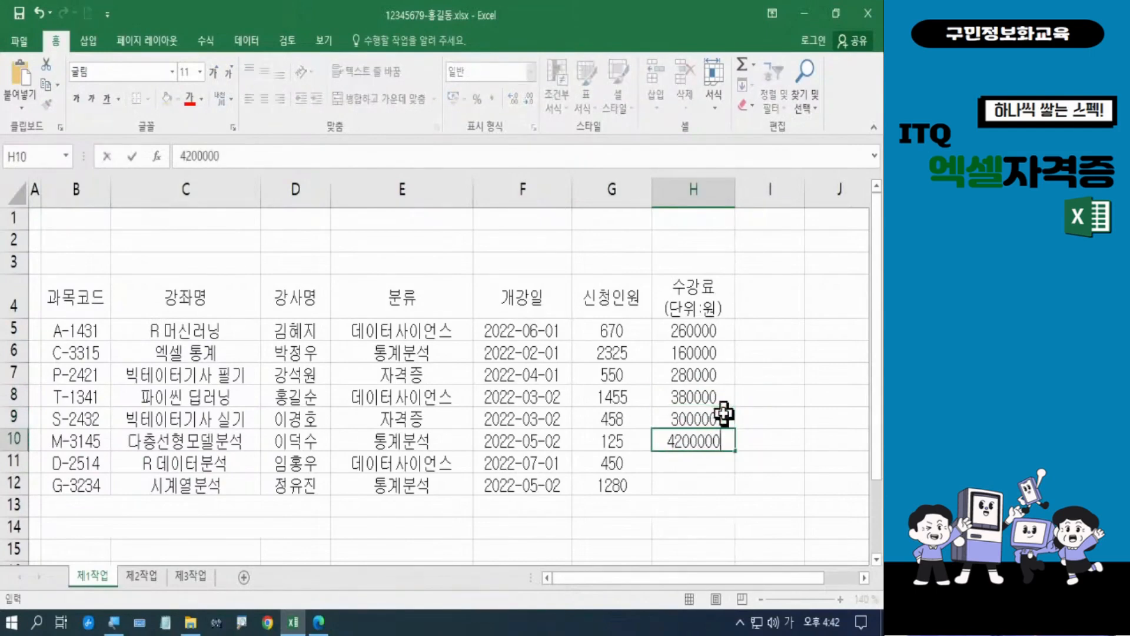
pyautogui.press('Return')
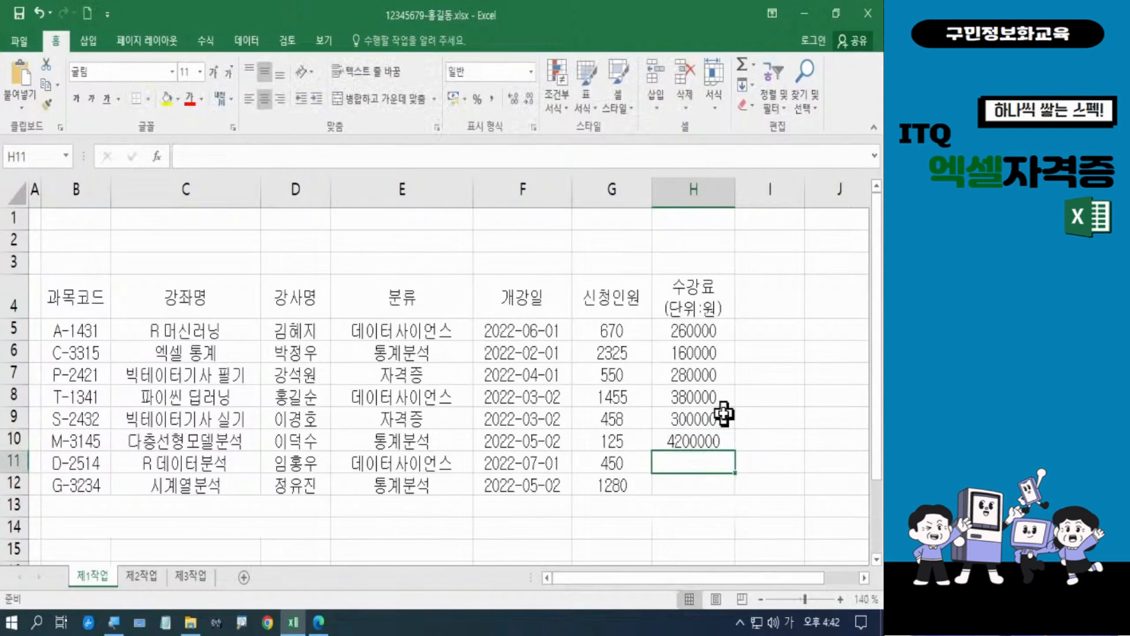
pyautogui.doubleClick(719, 443)
pyautogui.press('BackSpace')
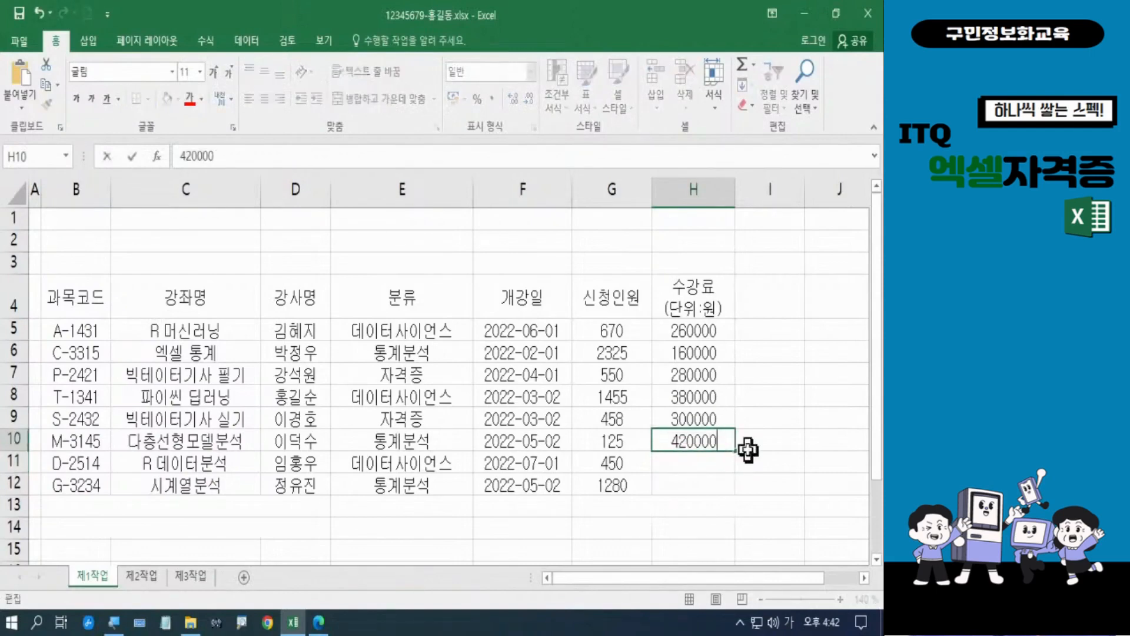
pyautogui.press('Return')
# Fill cells H11 and H12 with the course fees 275000 and 350000
pyautogui.write('2')
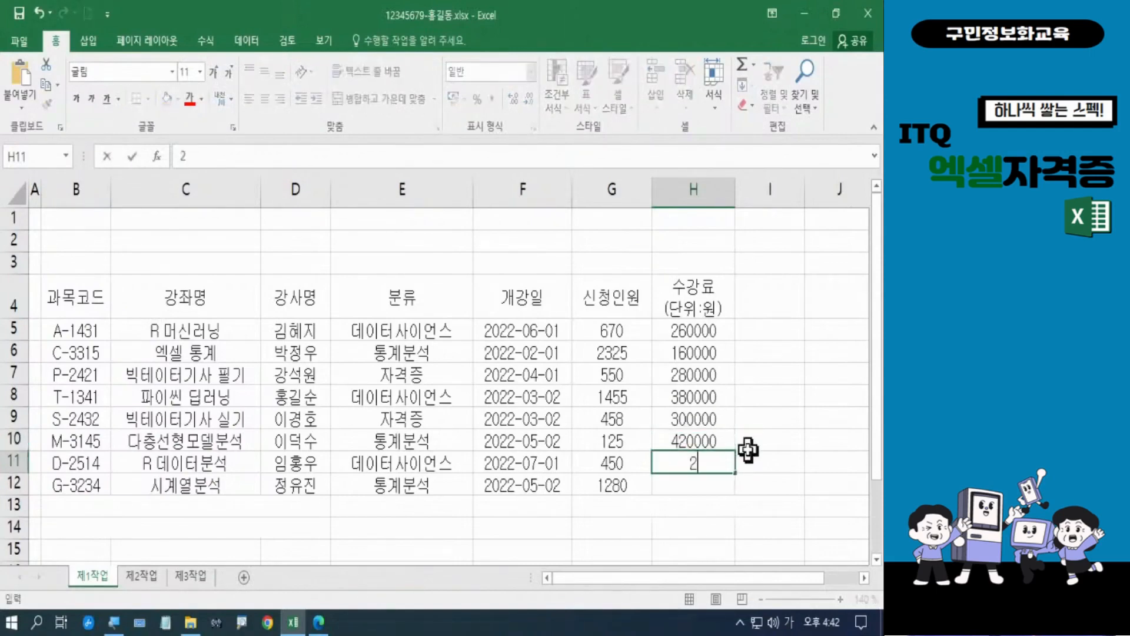
pyautogui.write('75000')
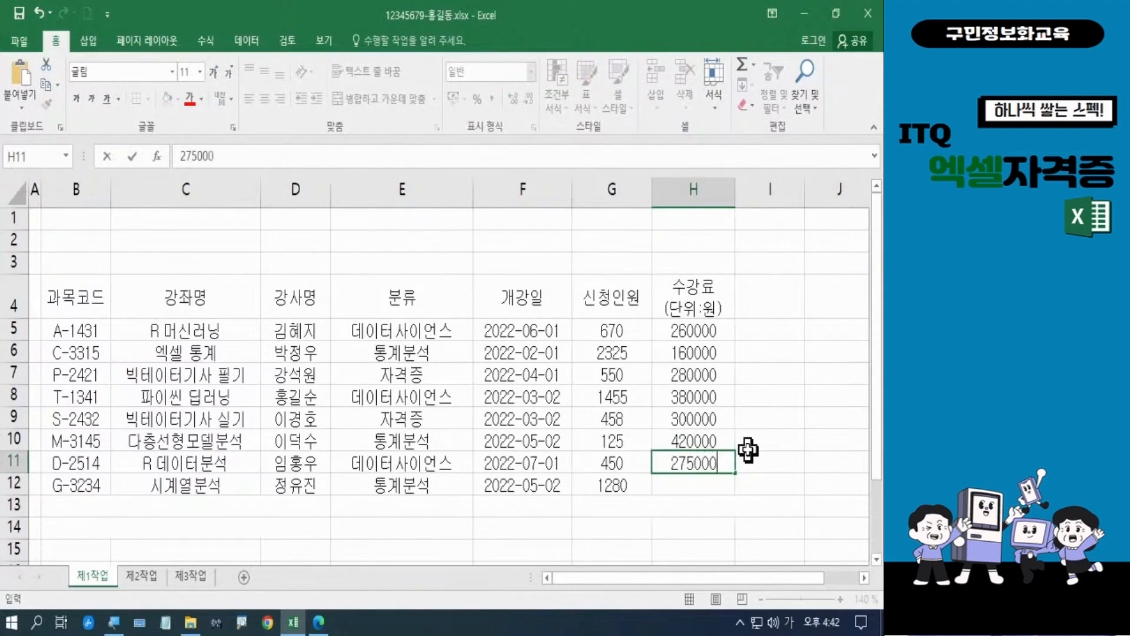
pyautogui.press('Return')
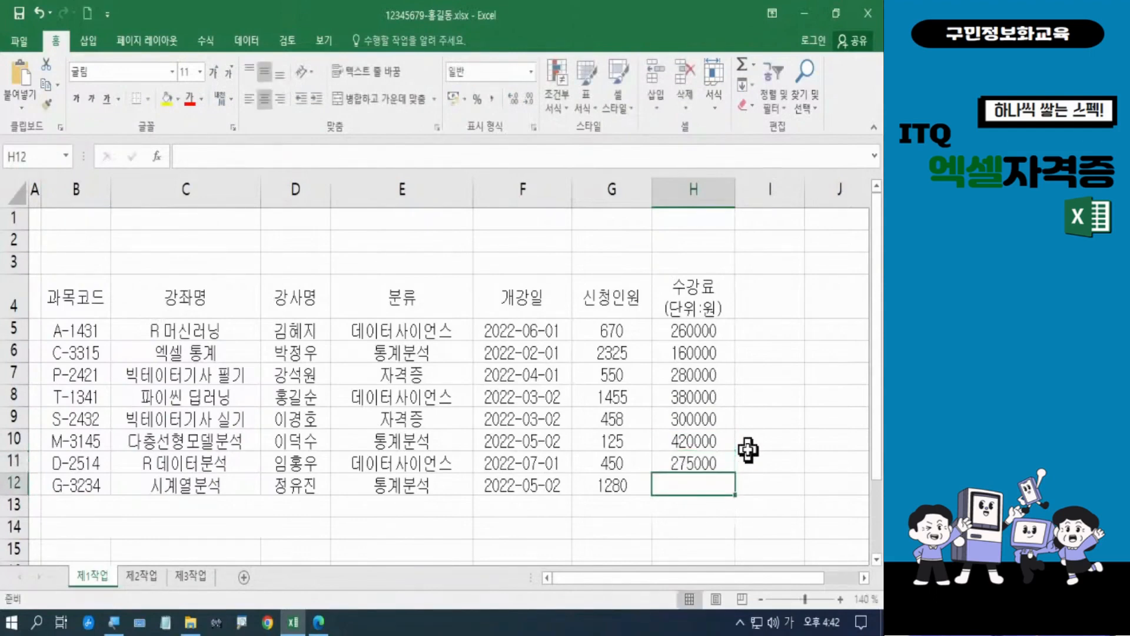
pyautogui.write('350000')
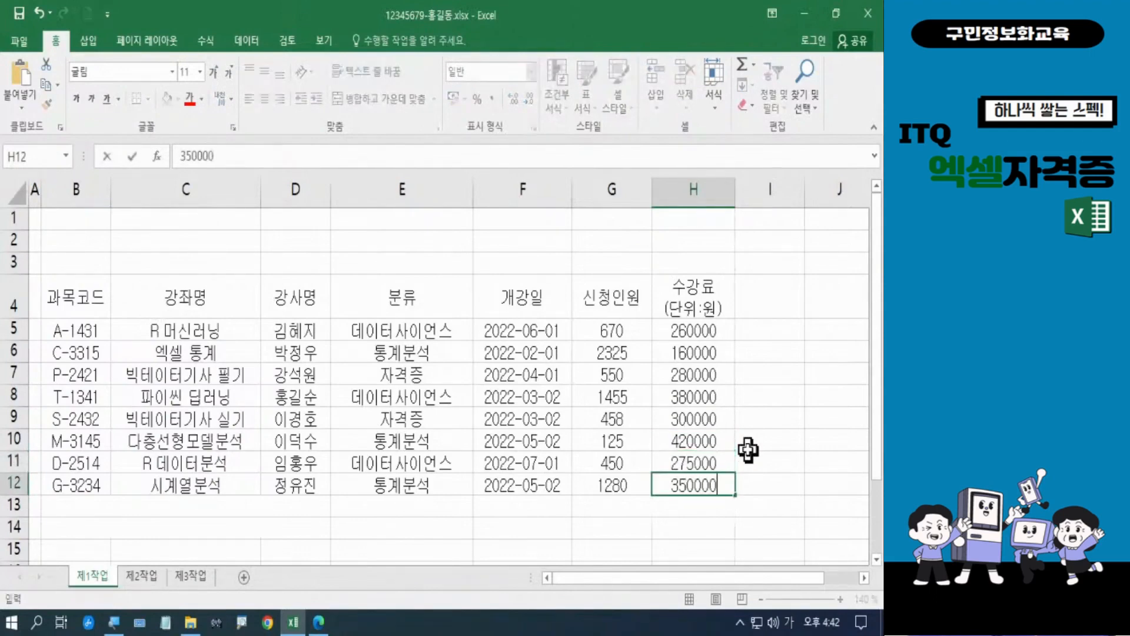
pyautogui.press('Return')
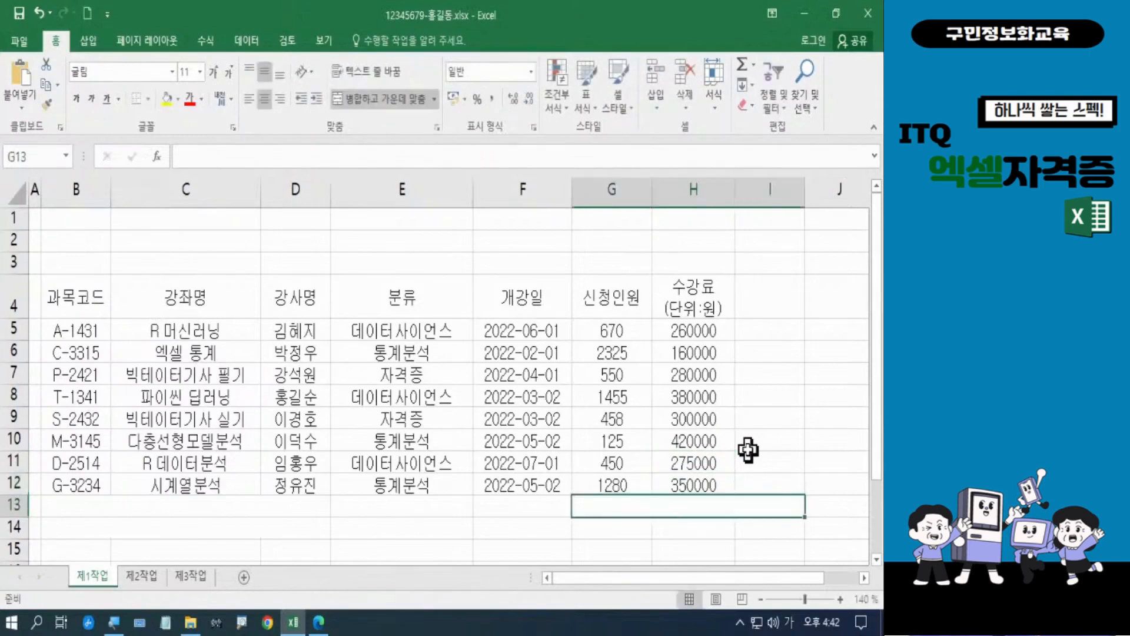
# Enter the header 수강기간 in cell I4 and the header 신청인원 순위 on two lines in cell J4
pyautogui.click(758, 306)
pyautogui.write('수강기간')
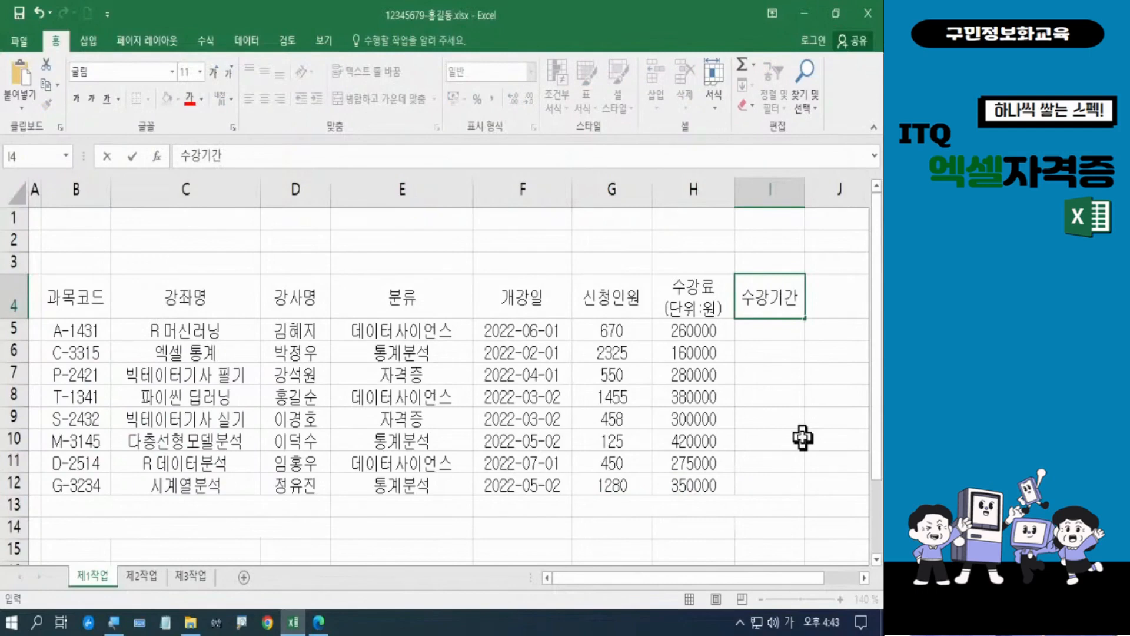
pyautogui.click(824, 289)
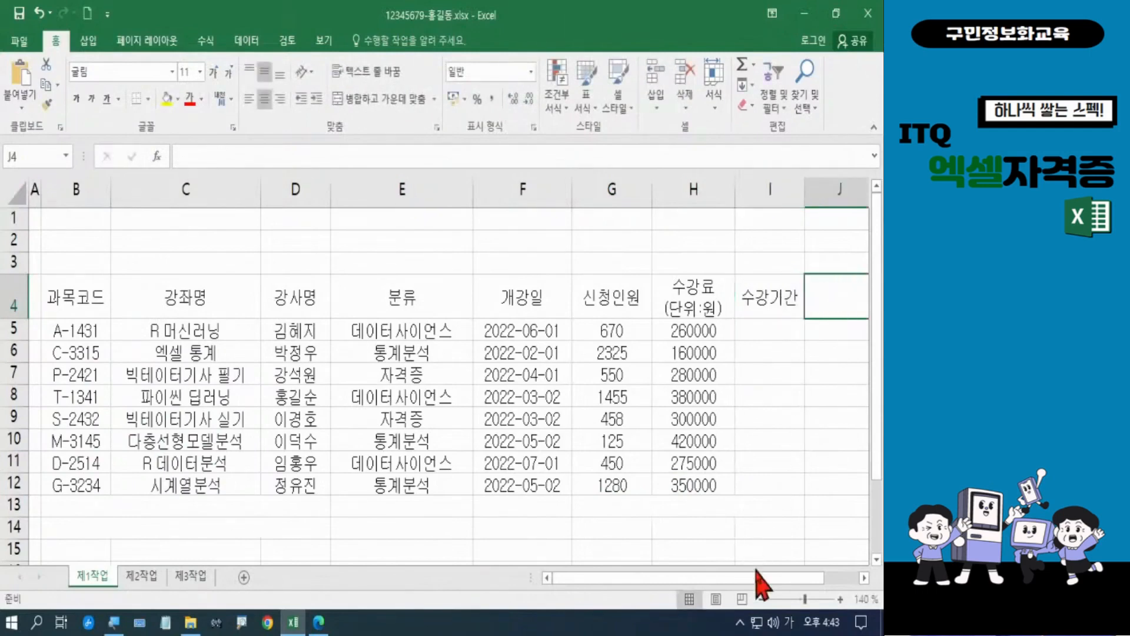
pyautogui.moveTo(759, 579); pyautogui.dragTo(807, 577)
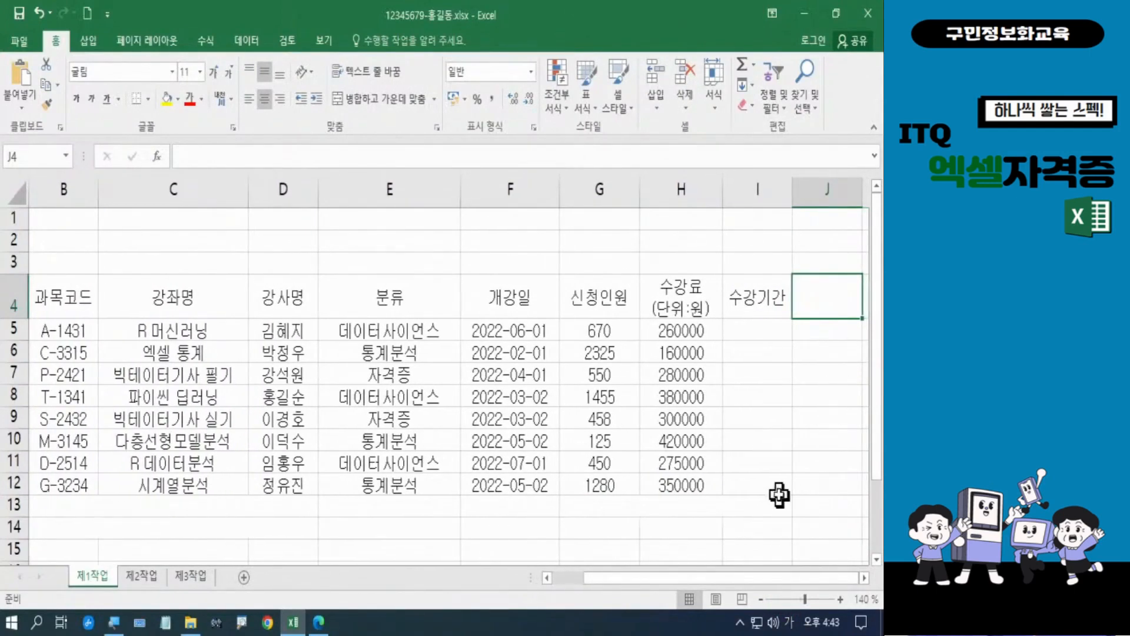
pyautogui.write('신청인')
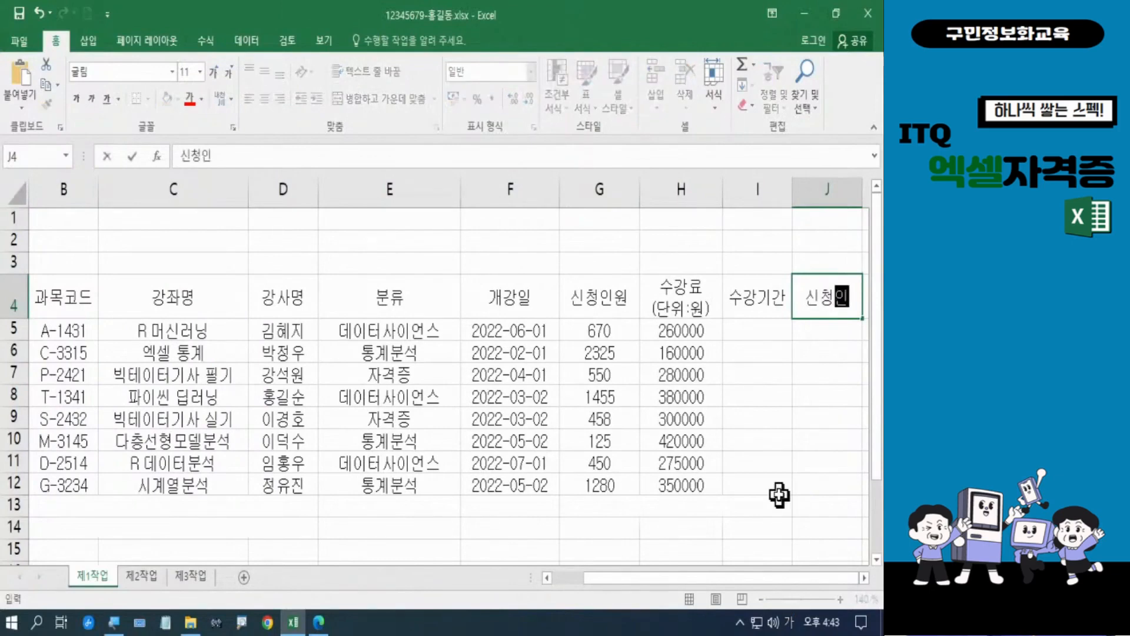
pyautogui.write('원')
pyautogui.hotkey('alt', 'Return')
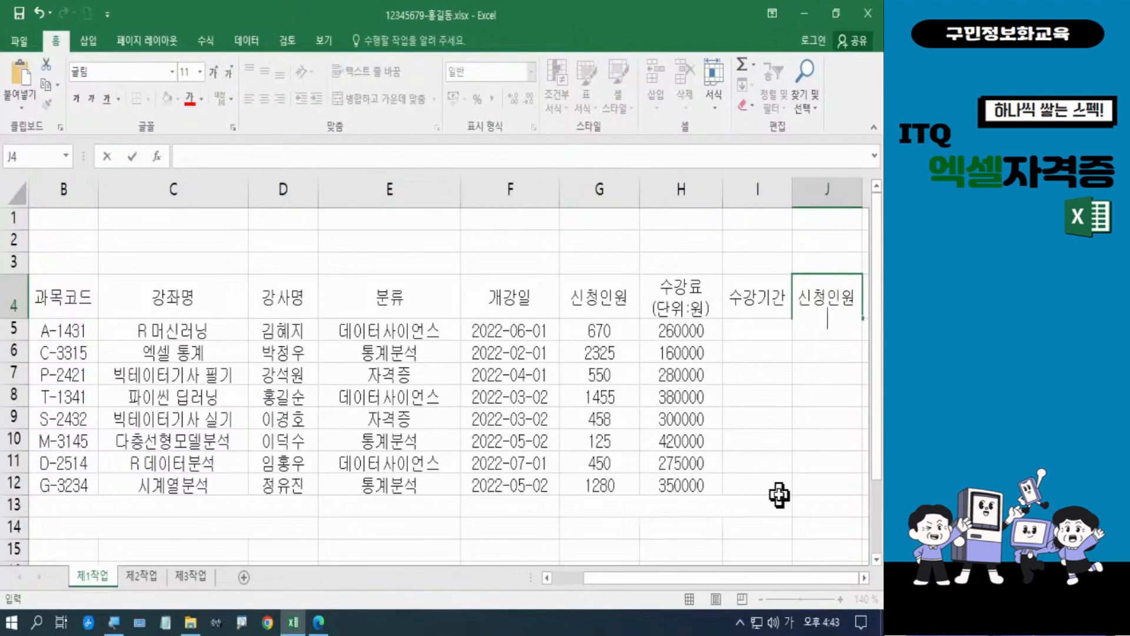
pyautogui.write('순위')
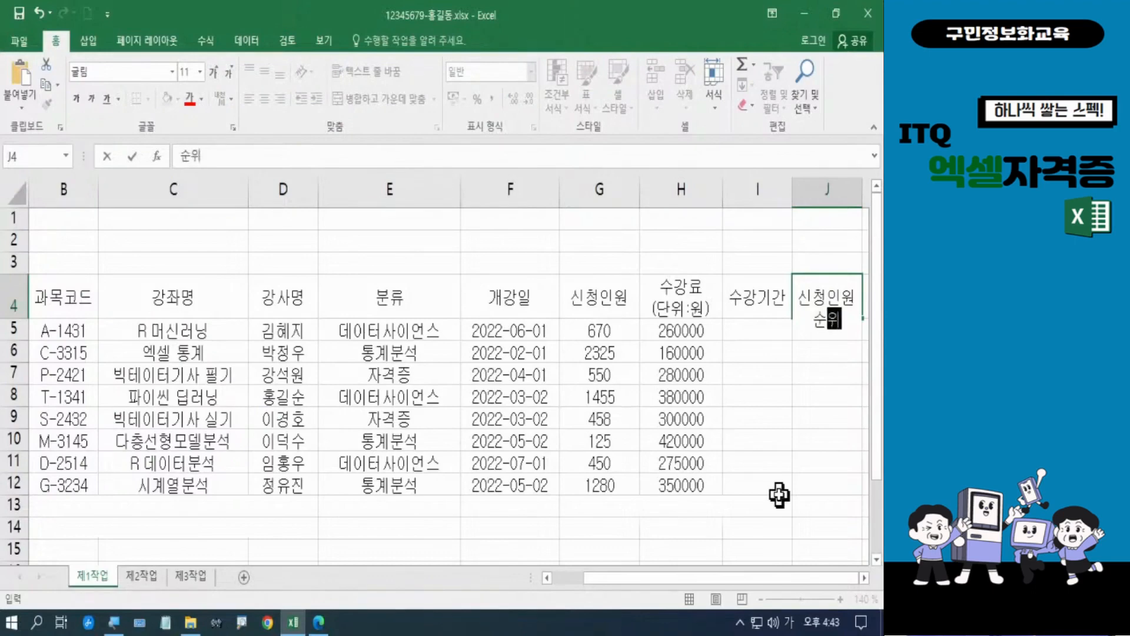
pyautogui.press('Return')
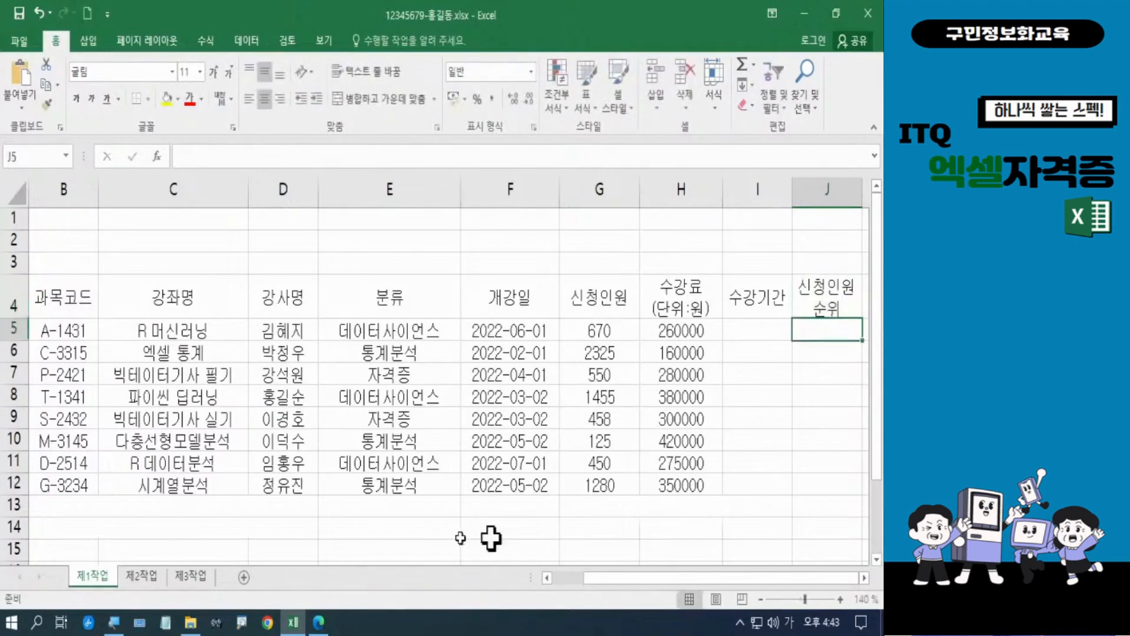
# Enter the label 자격증 강좌 개수 in the merged cell B13
pyautogui.moveTo(62, 505); pyautogui.dragTo(283, 506)
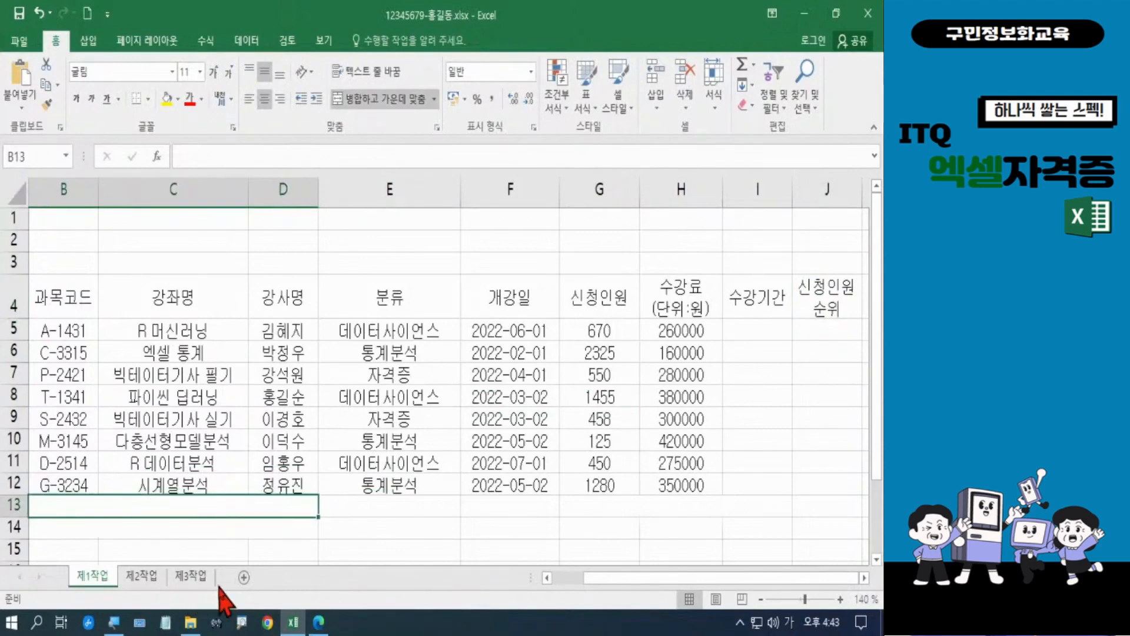
pyautogui.write('자격증 가')
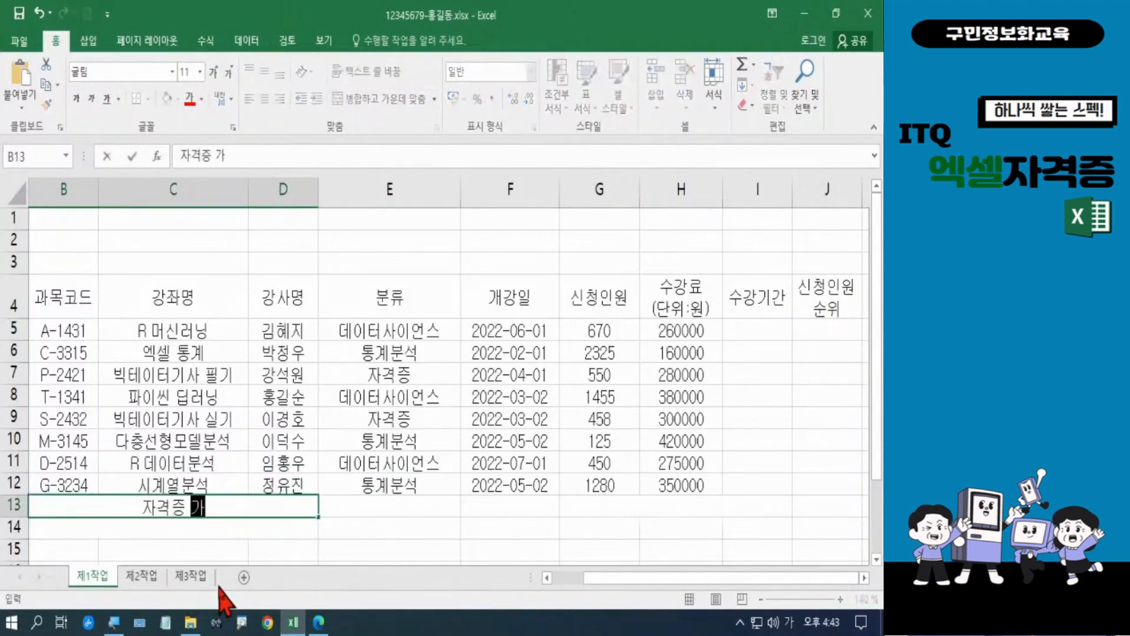
pyautogui.write('강좌 개수')
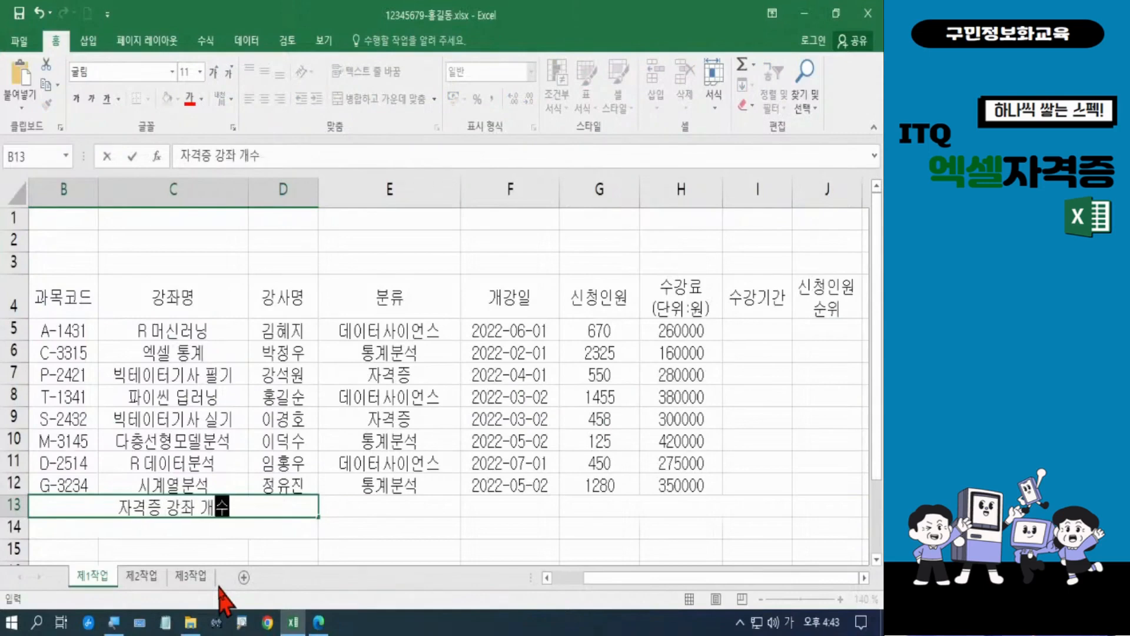
pyautogui.press('Return')
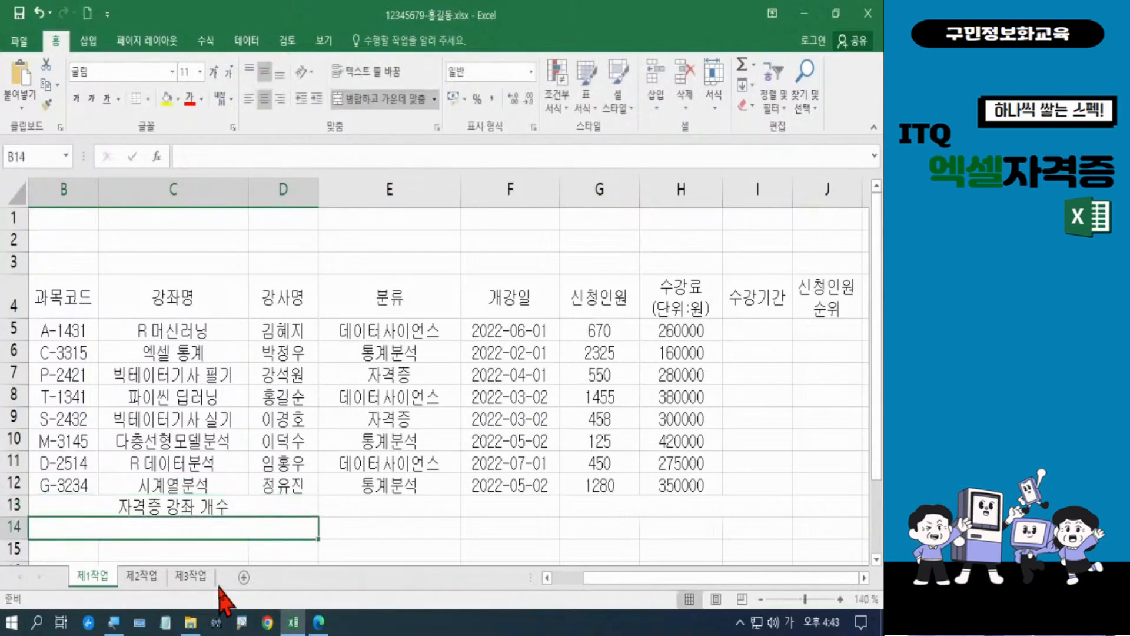
# Enter the label 데이터사이언스 강좌의 신청인원 합계 in the merged cell B14
pyautogui.write('데이터')
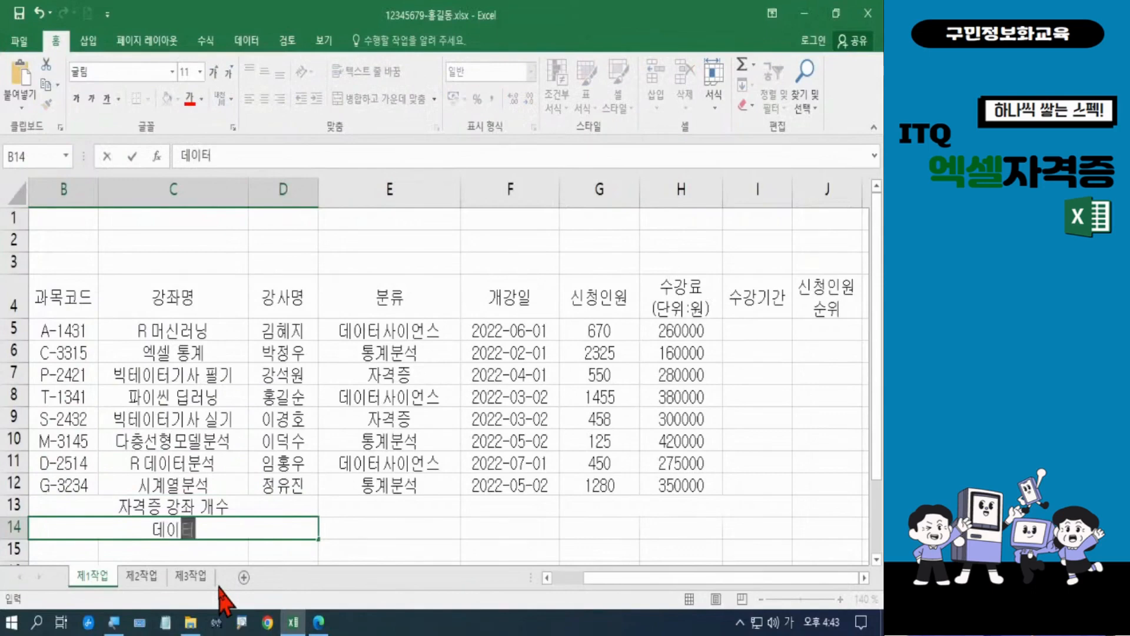
pyautogui.write('사이언')
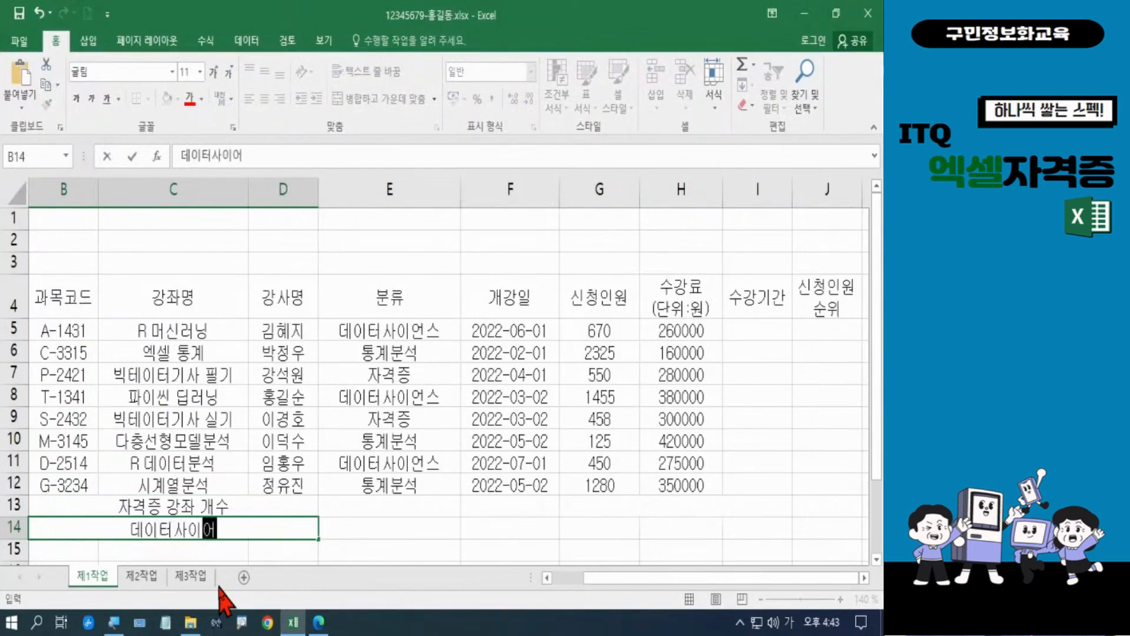
pyautogui.write('스 ')
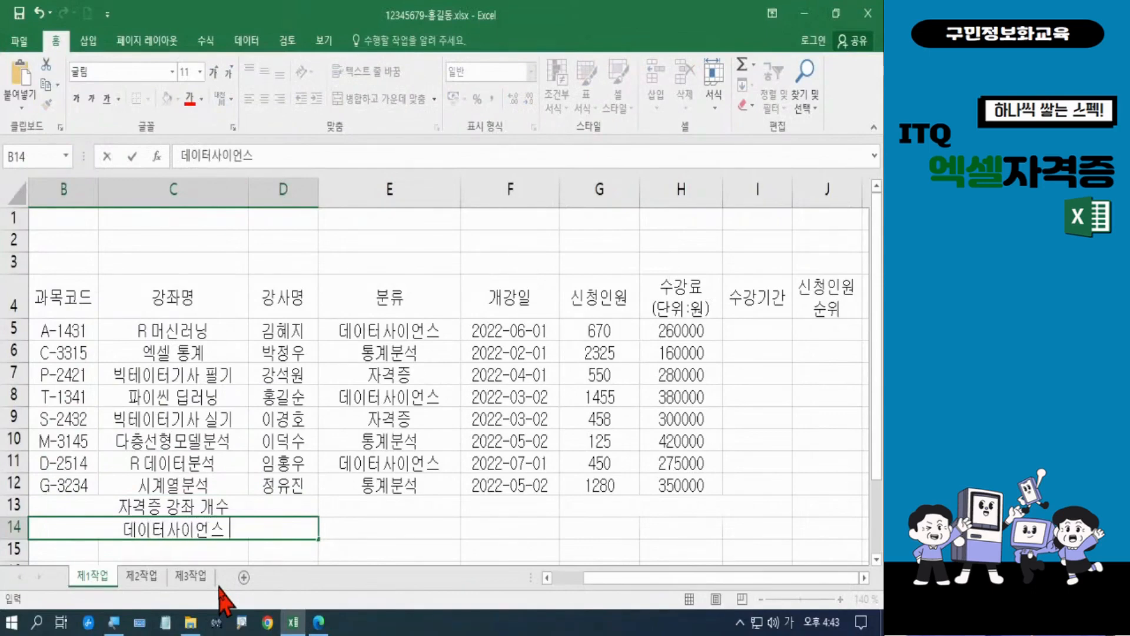
pyautogui.write('강좌의 신')
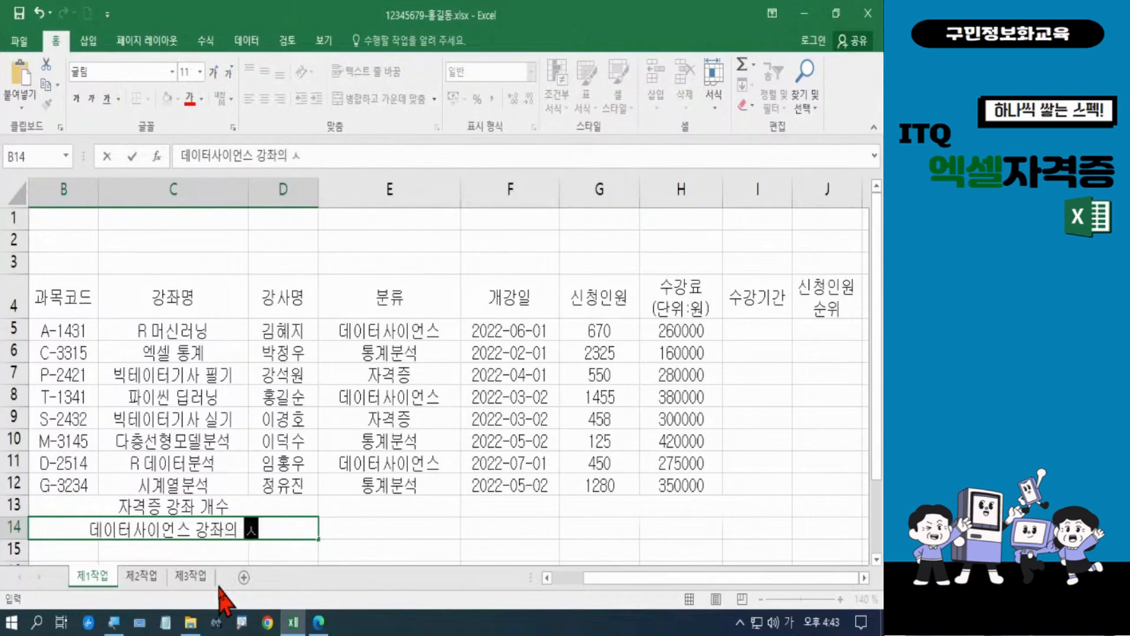
pyautogui.write('청인원')
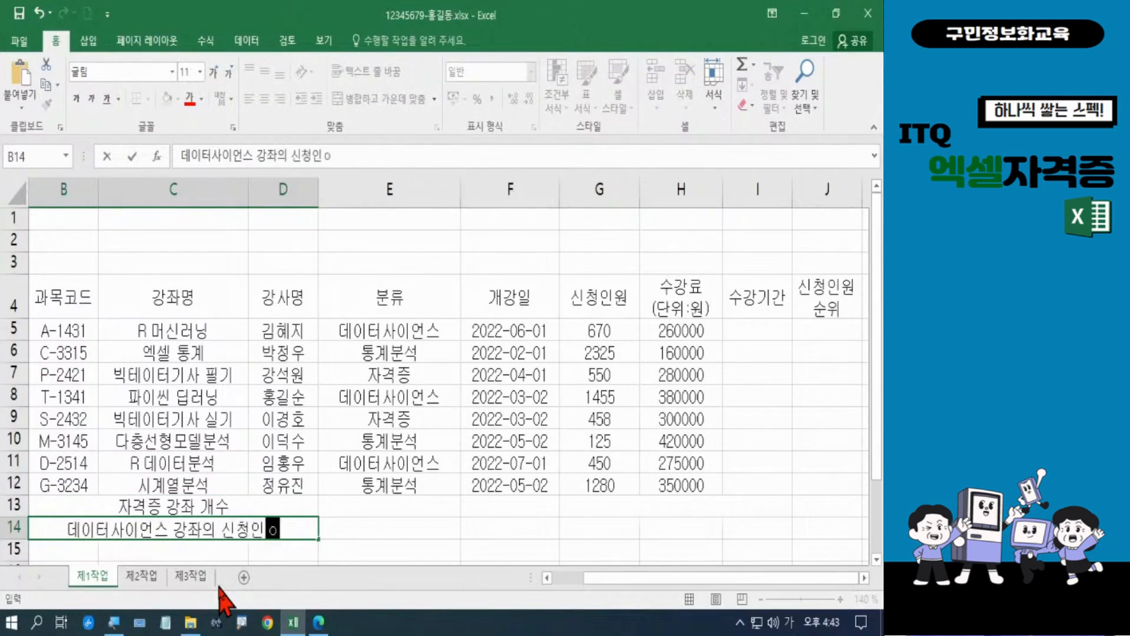
pyautogui.write(' 합계')
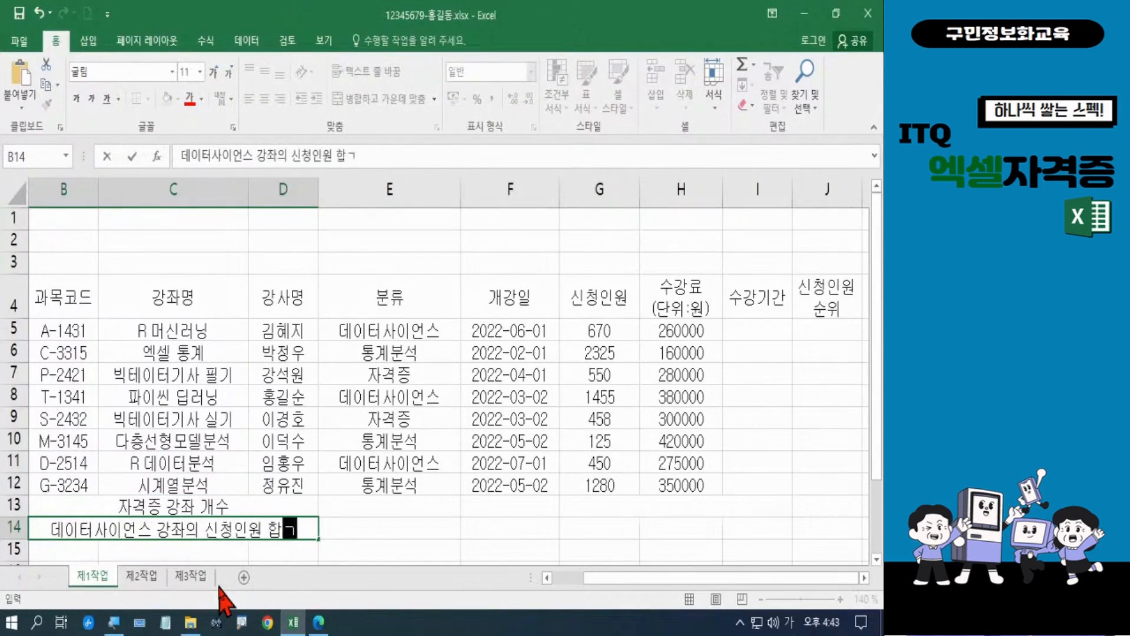
pyautogui.press('Return')
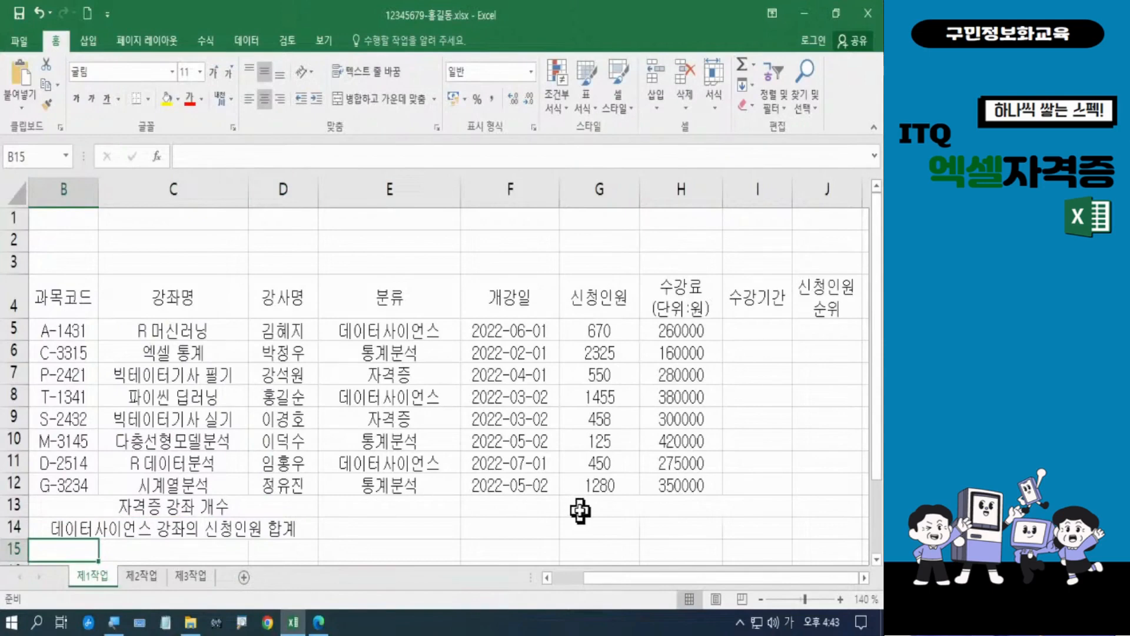
# Enter the label 최대 수강료(단위:원) in the merged cell G13
pyautogui.moveTo(580, 511); pyautogui.dragTo(759, 508)
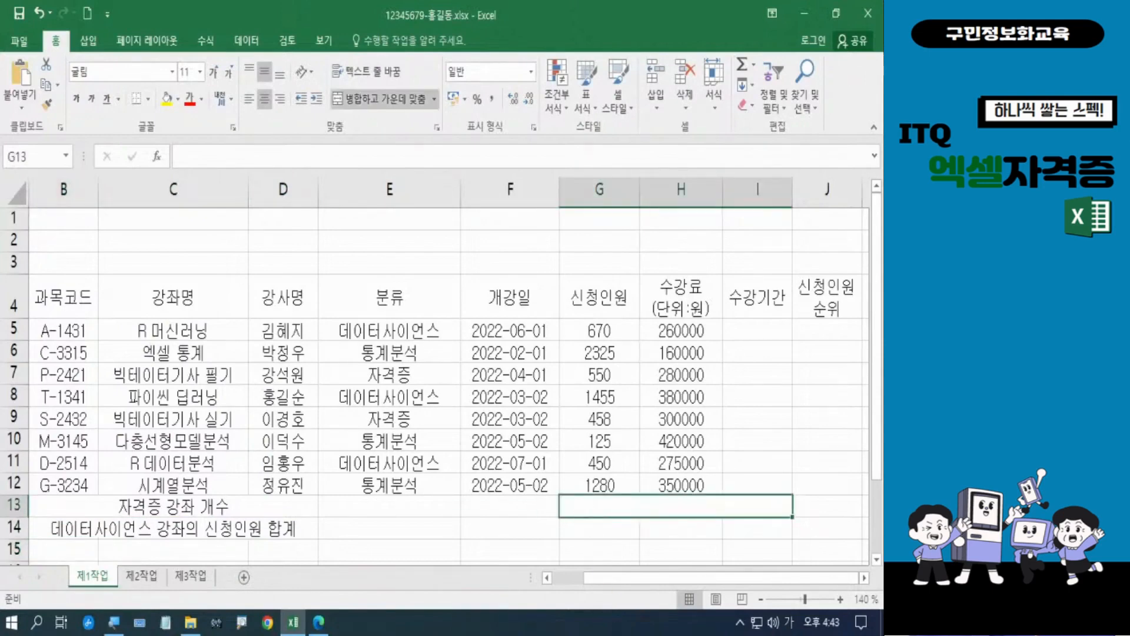
pyautogui.write('최대')
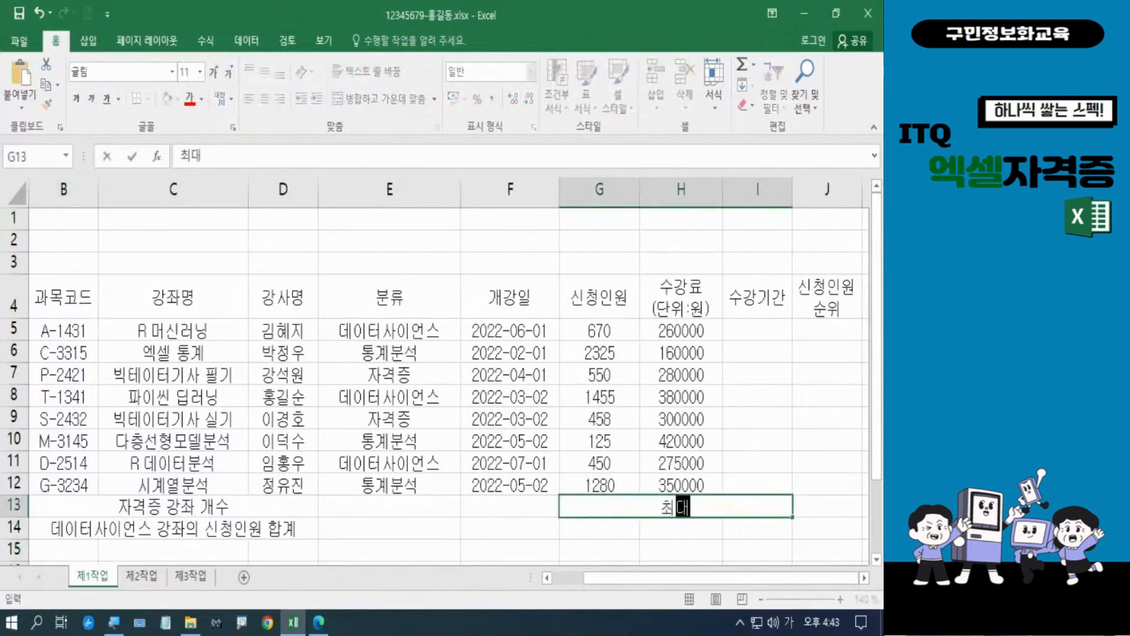
pyautogui.write(' ㅅㅜ강료(')
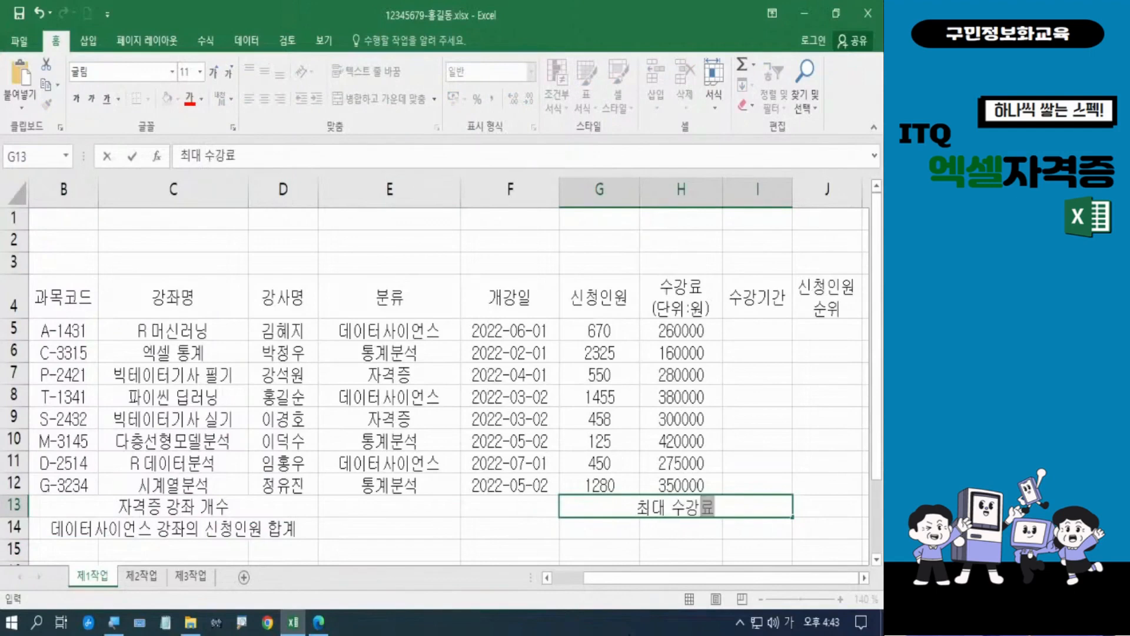
pyautogui.write('단위')
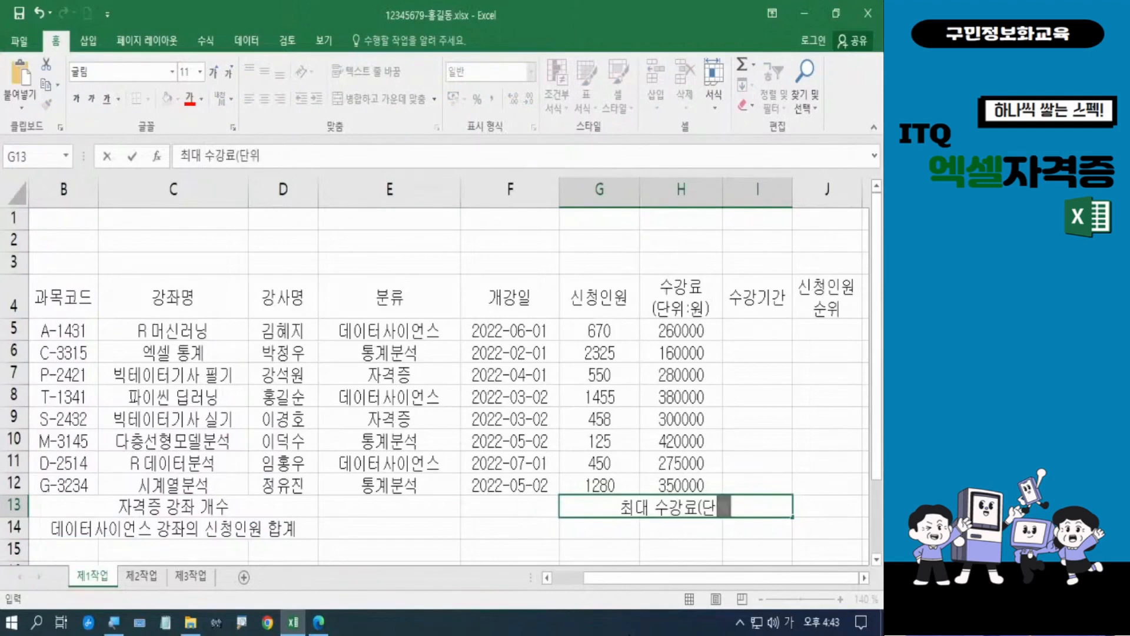
pyautogui.write(':ㅇㅝㄴ)')
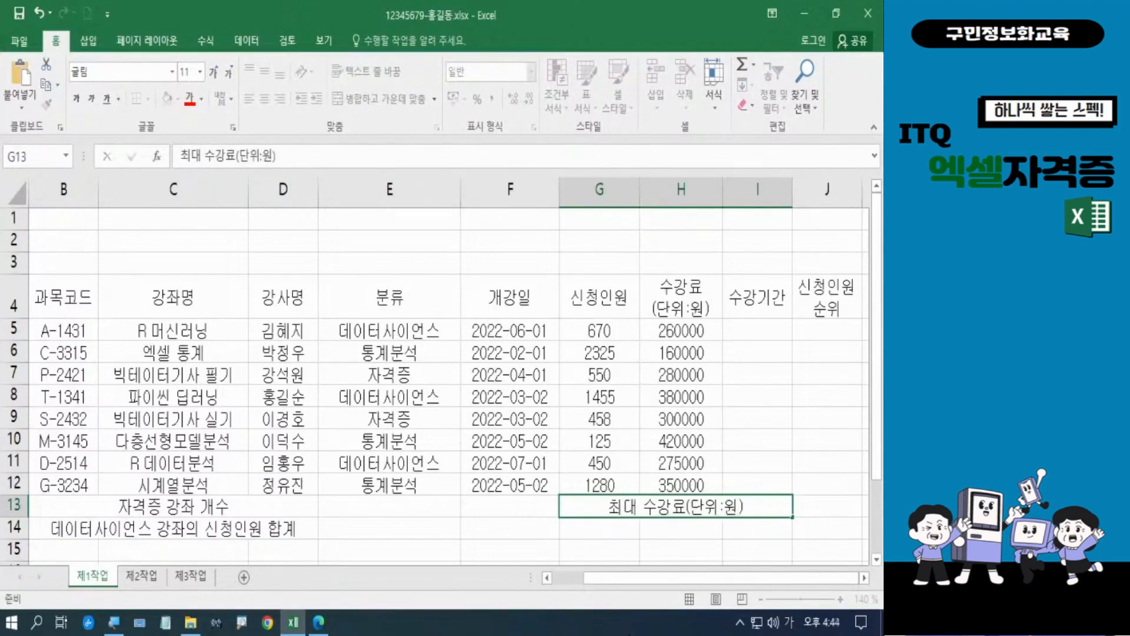
pyautogui.press('Return')
# Enter the labels 강좌명 in cell G14 and 신청인원 in cell I14
pyautogui.write('강좌명')
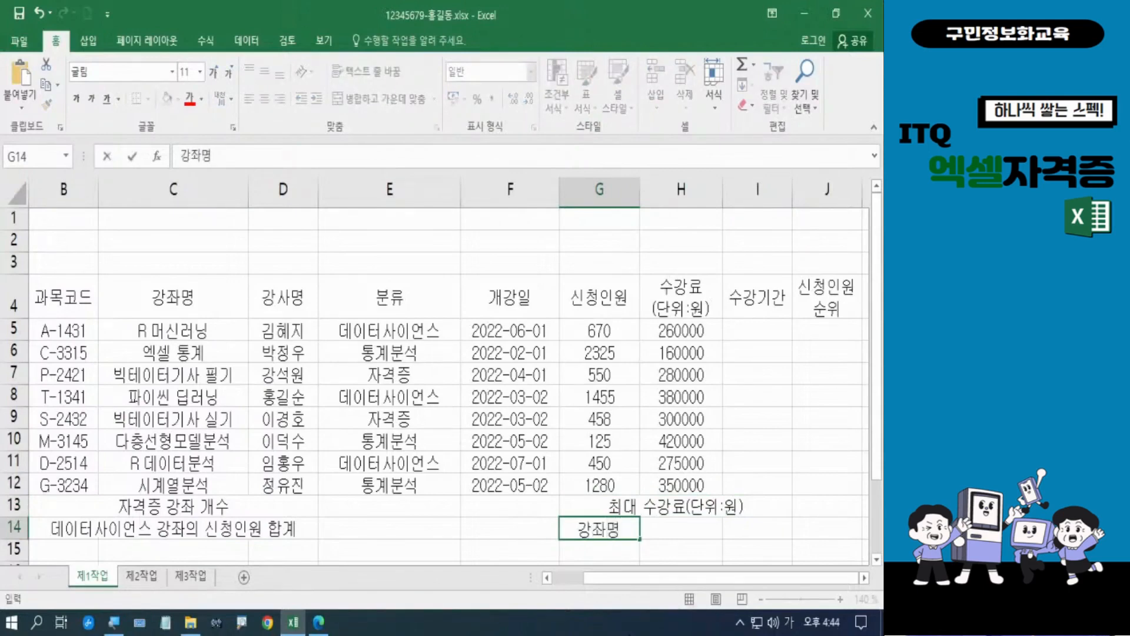
pyautogui.press('Tab')
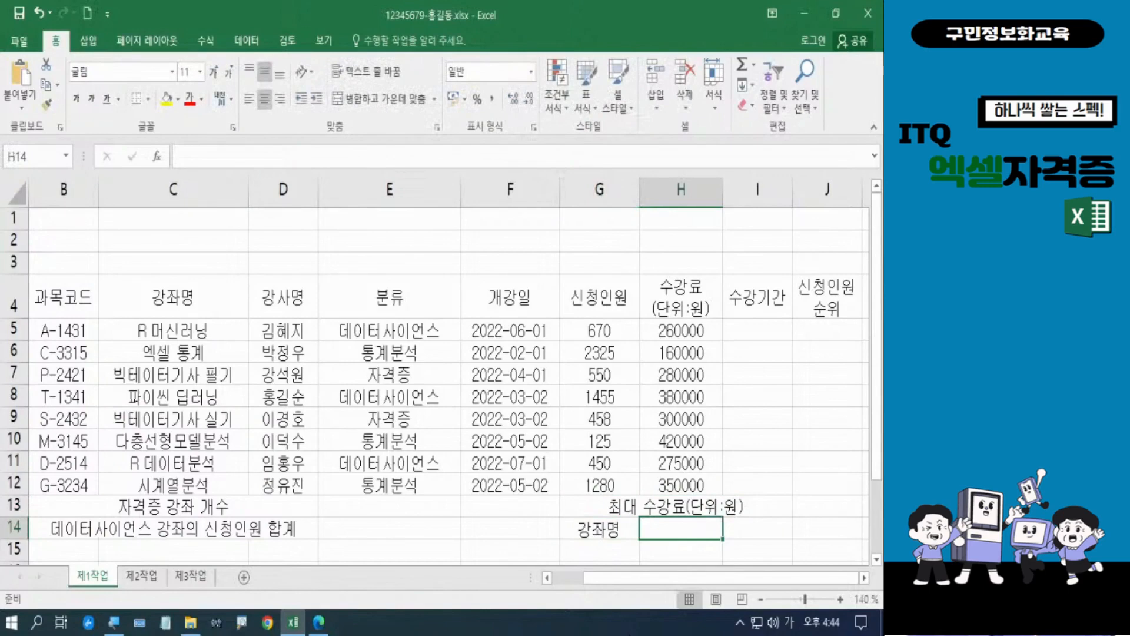
pyautogui.press('Tab')
pyautogui.write('ㅅㄴ')
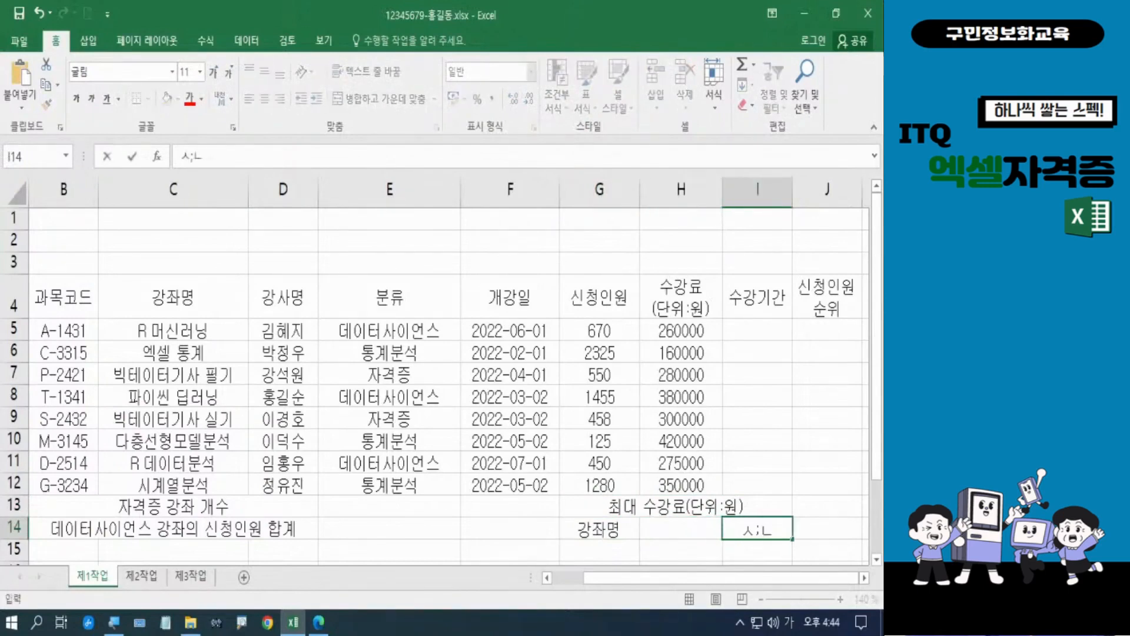
pyautogui.press('BackSpace')
pyautogui.press('BackSpace')
pyautogui.write('신처')
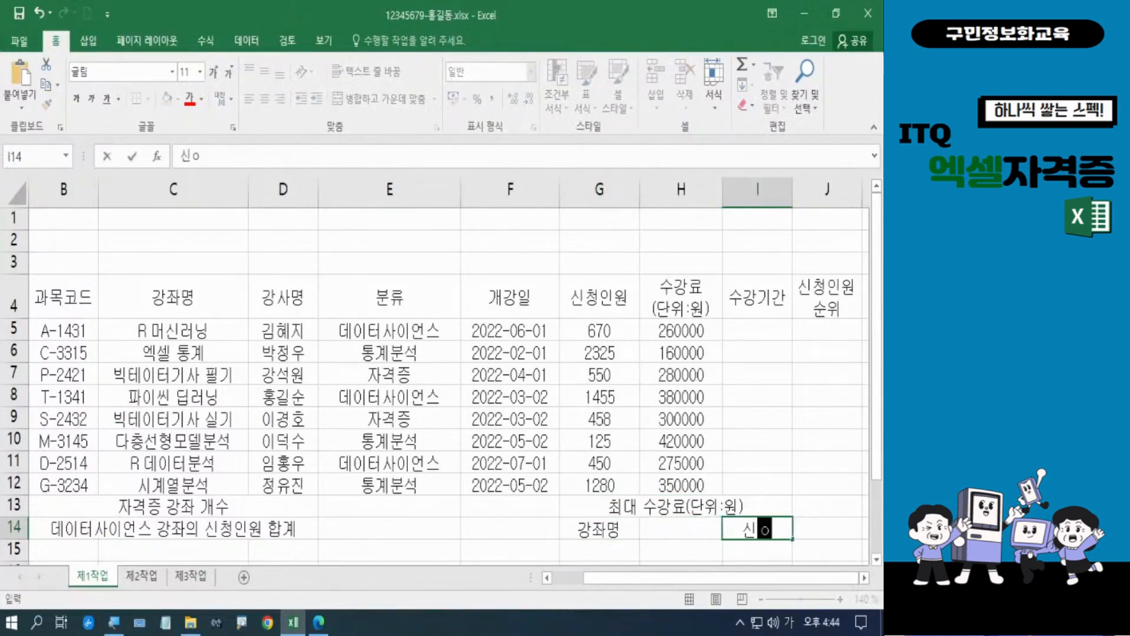
pyautogui.write('ㅇ인원')
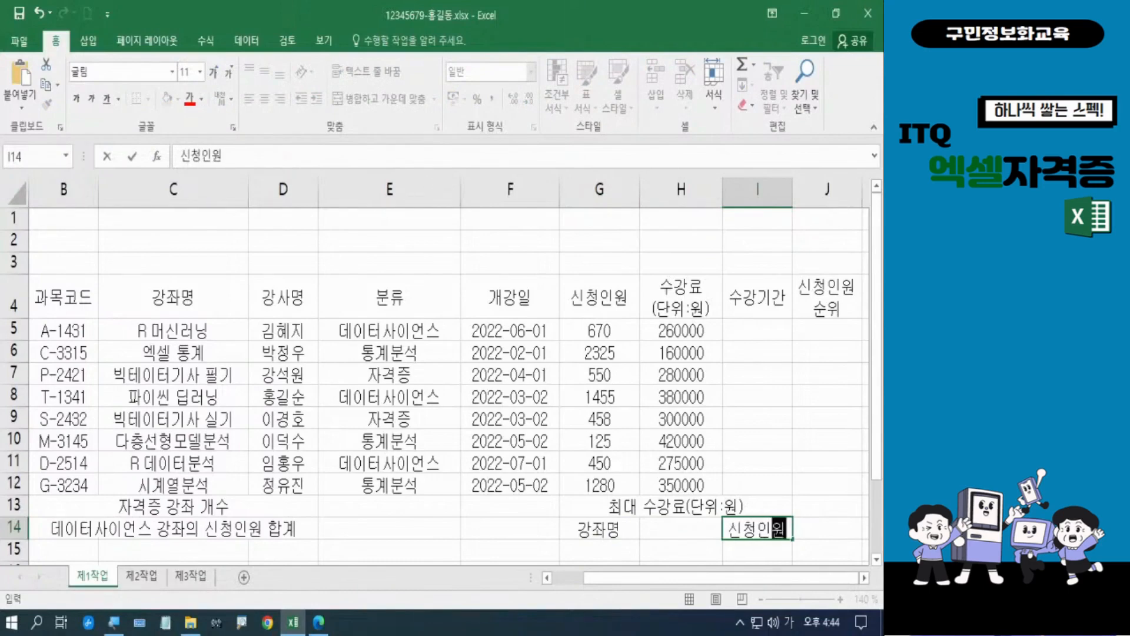
pyautogui.click(476, 555)
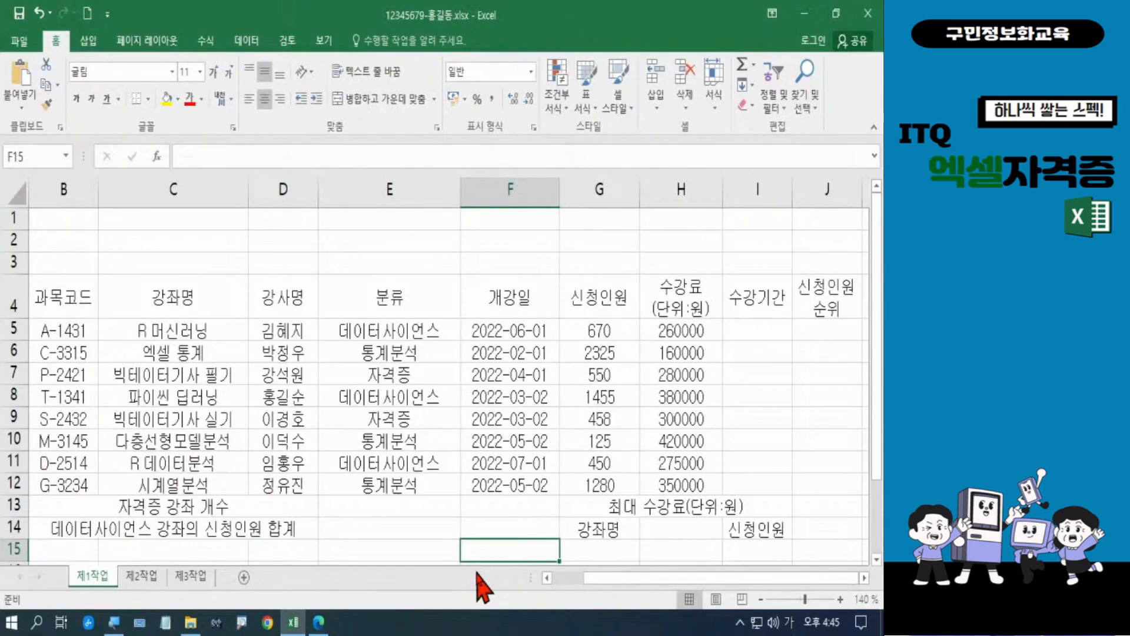
# Correct the course name in cell C8 to 파이썬 딥러닝
pyautogui.doubleClick(165, 396)
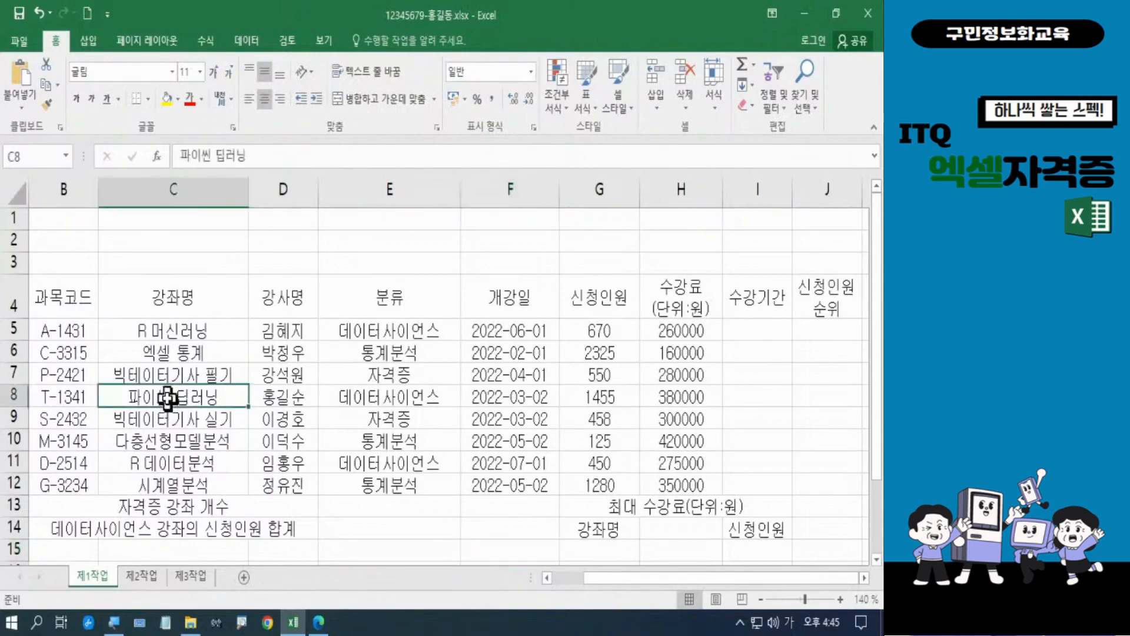
pyautogui.press('BackSpace')
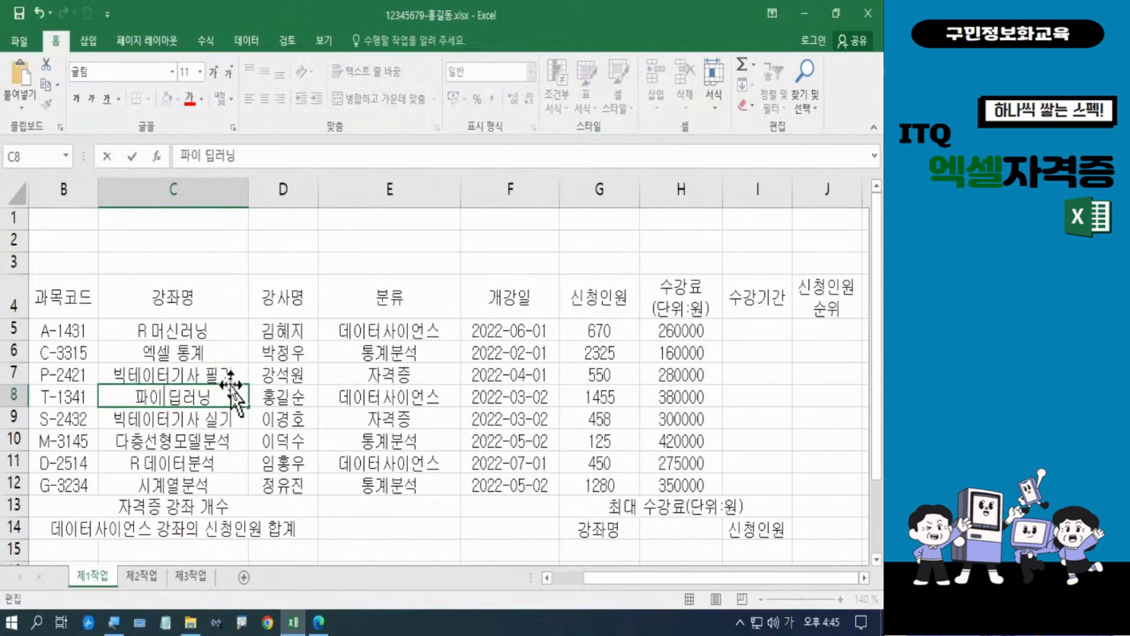
pyautogui.write('썬')
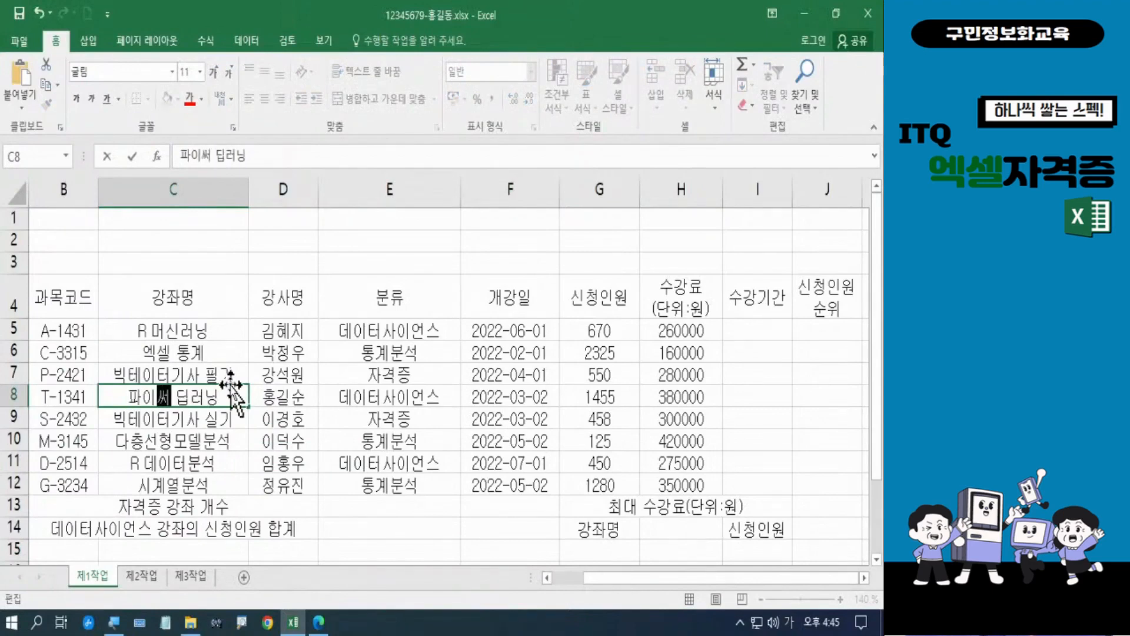
pyautogui.press('Return')
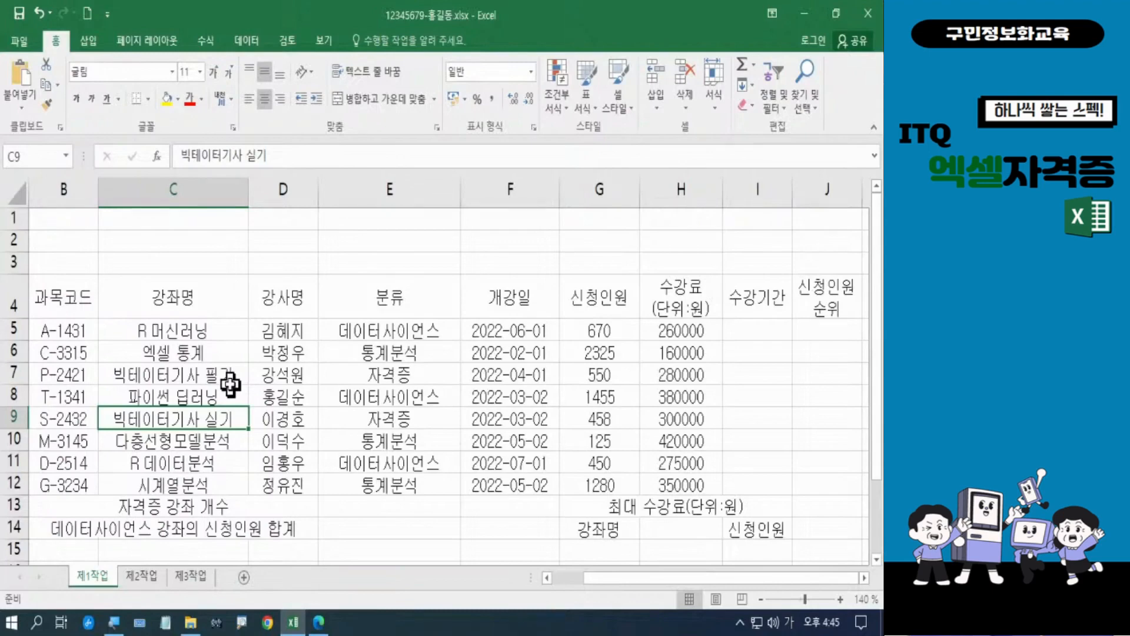
# Correct the last syllable of the instructor's name in cell D11
pyautogui.click(304, 462)
pyautogui.doubleClick(305, 462)
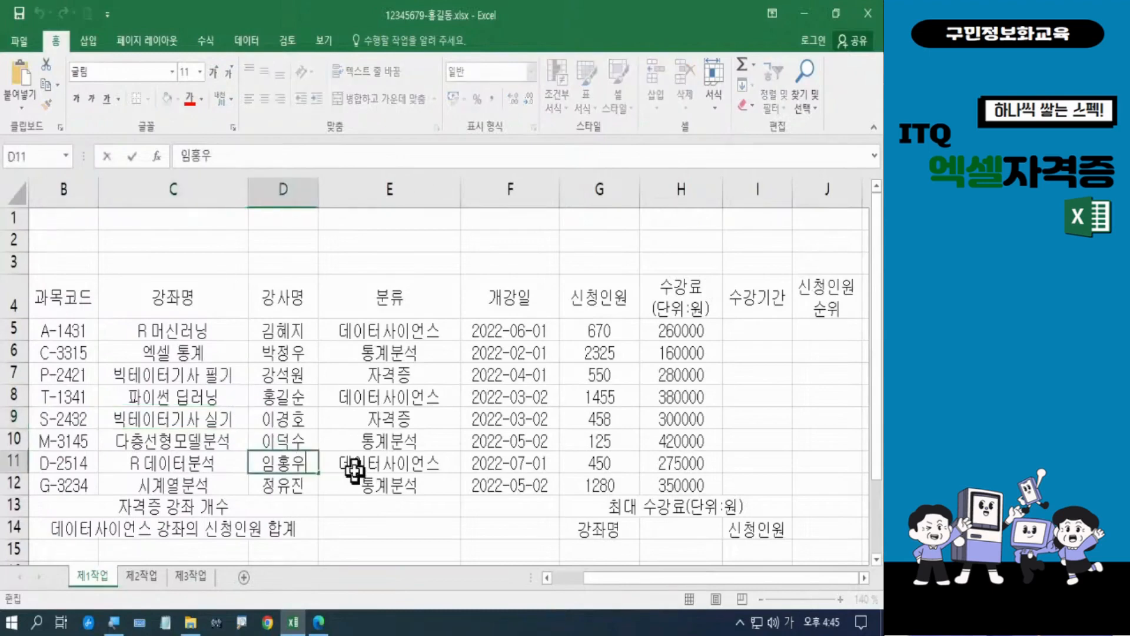
pyautogui.press('BackSpace')
pyautogui.write('ㅁㄴ')
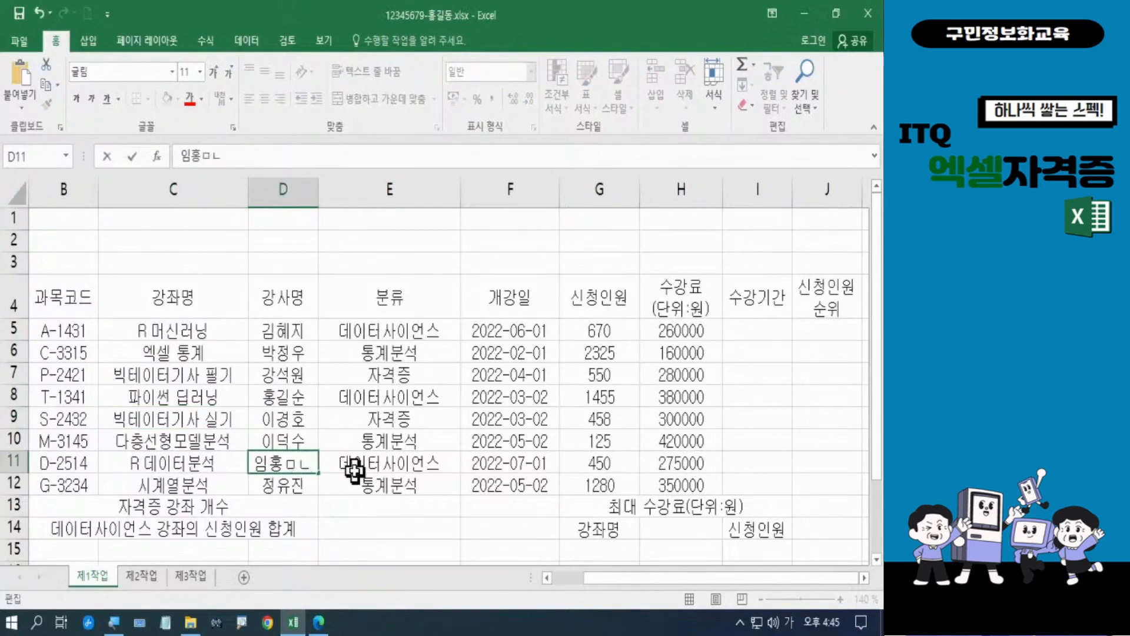
pyautogui.press('BackSpace')
pyautogui.press('BackSpace')
pyautogui.write('무')
pyautogui.press('Return')
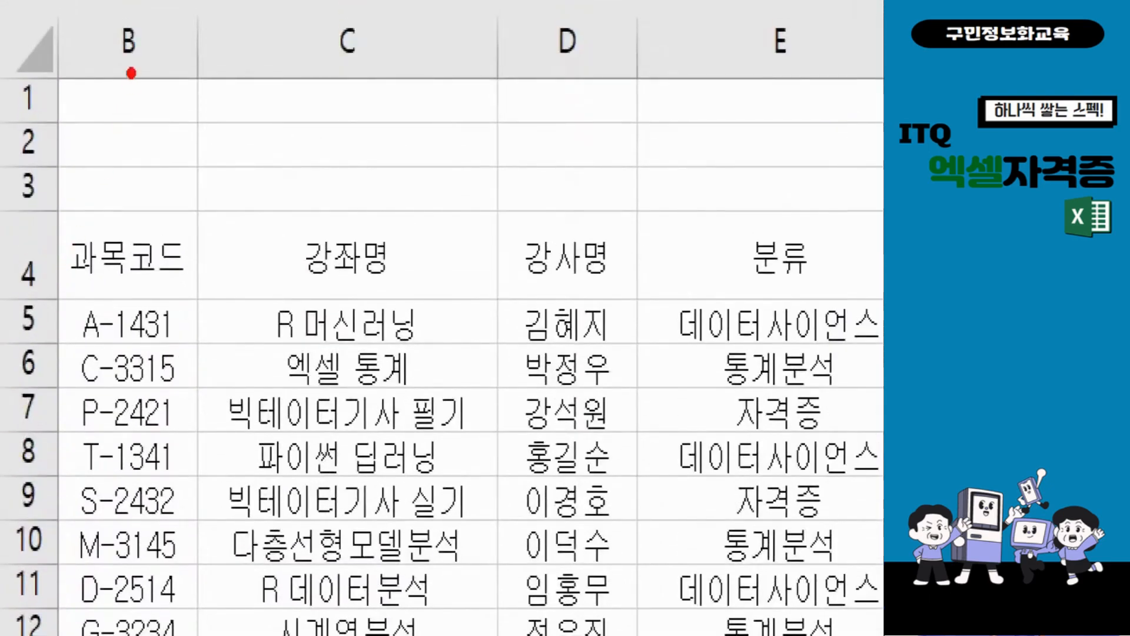
pyautogui.moveTo(97, 74); pyautogui.dragTo(770, 231)
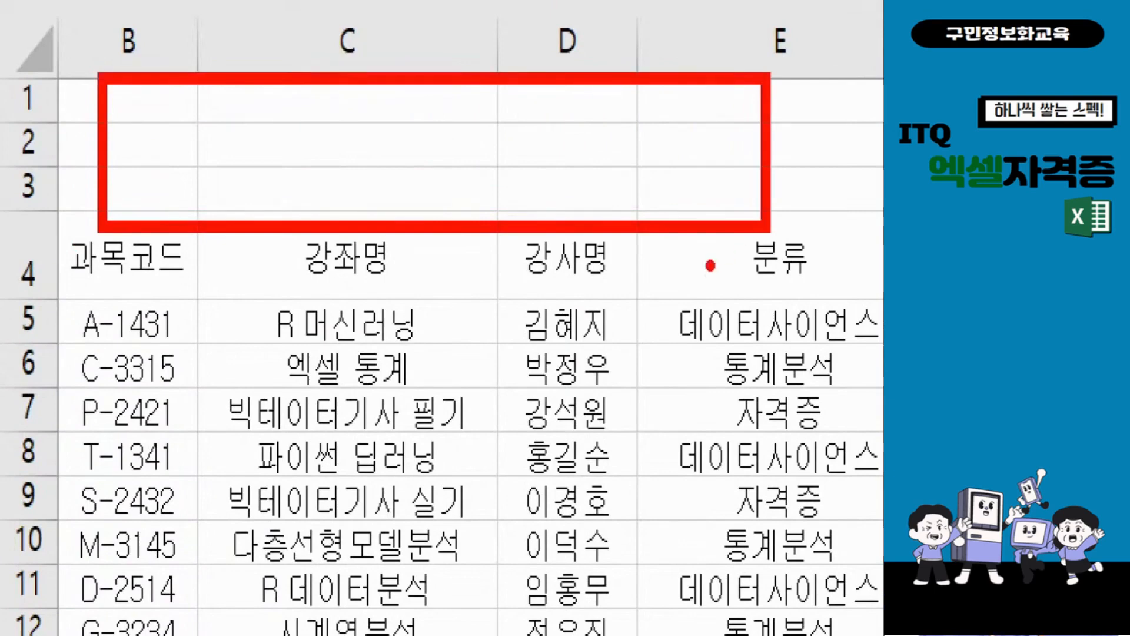
pyautogui.moveTo(2, 68)
pyautogui.mouseDown()
pyautogui.moveTo(47, 157)
pyautogui.moveTo(59, 228)
pyautogui.mouseUp()
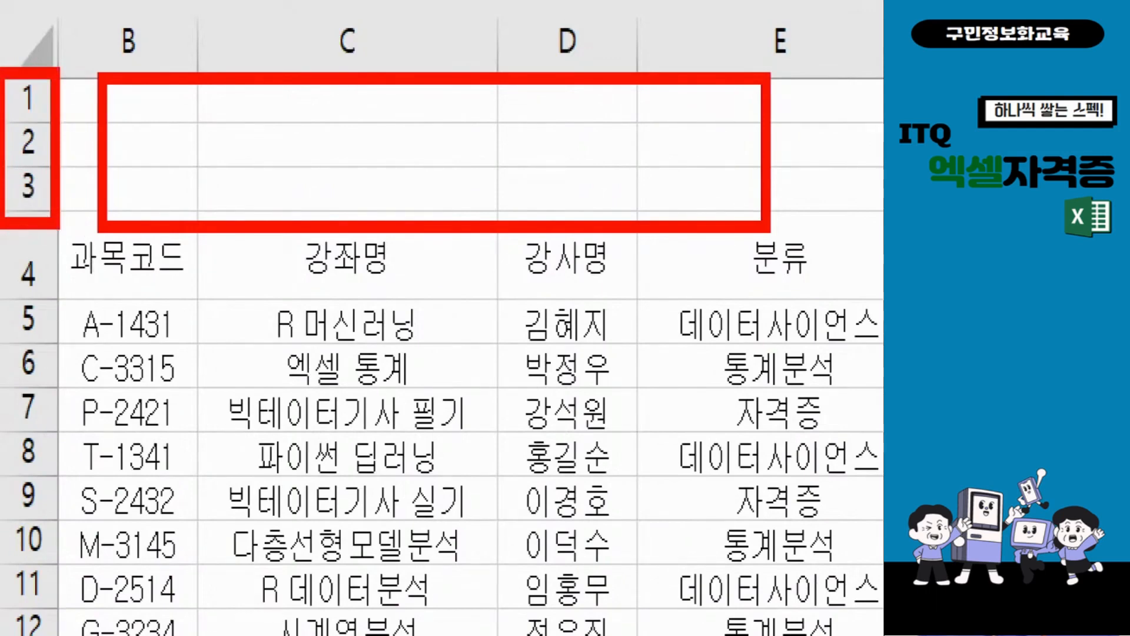
pyautogui.press('Escape')
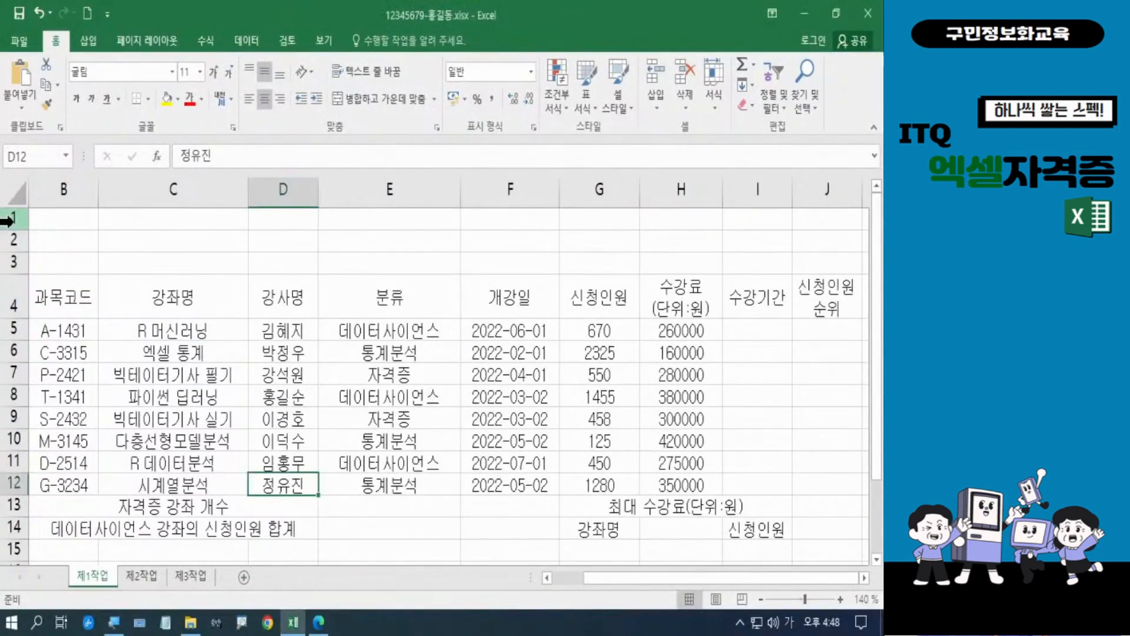
# Set the height of rows 1 to 3 to 21
pyautogui.moveTo(8, 221); pyautogui.dragTo(13, 261)
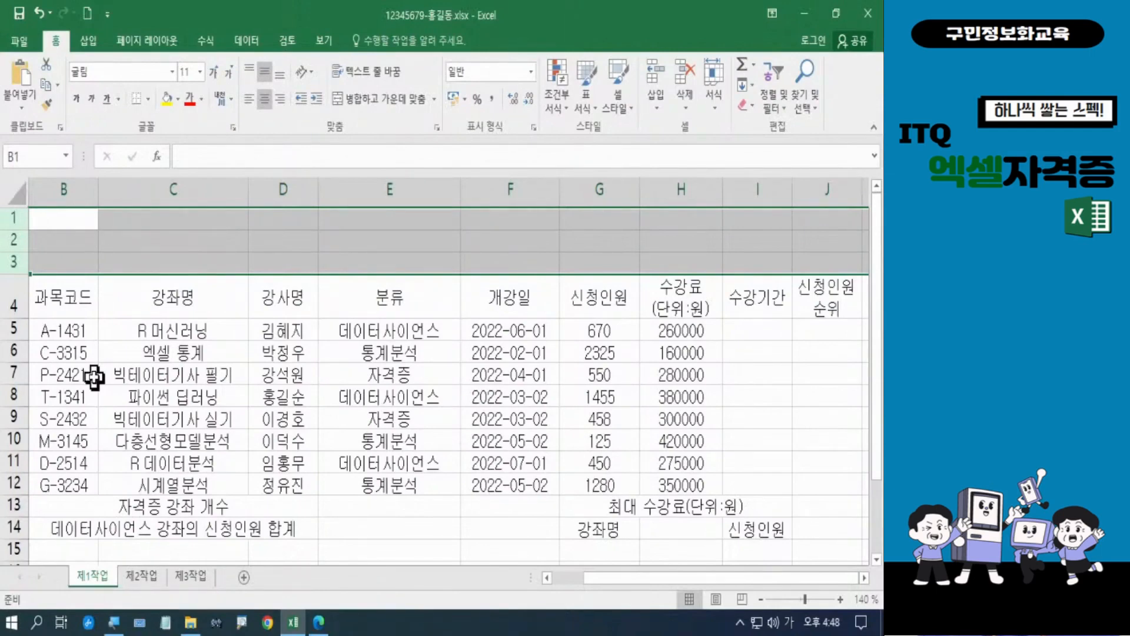
pyautogui.rightClick(13, 243)
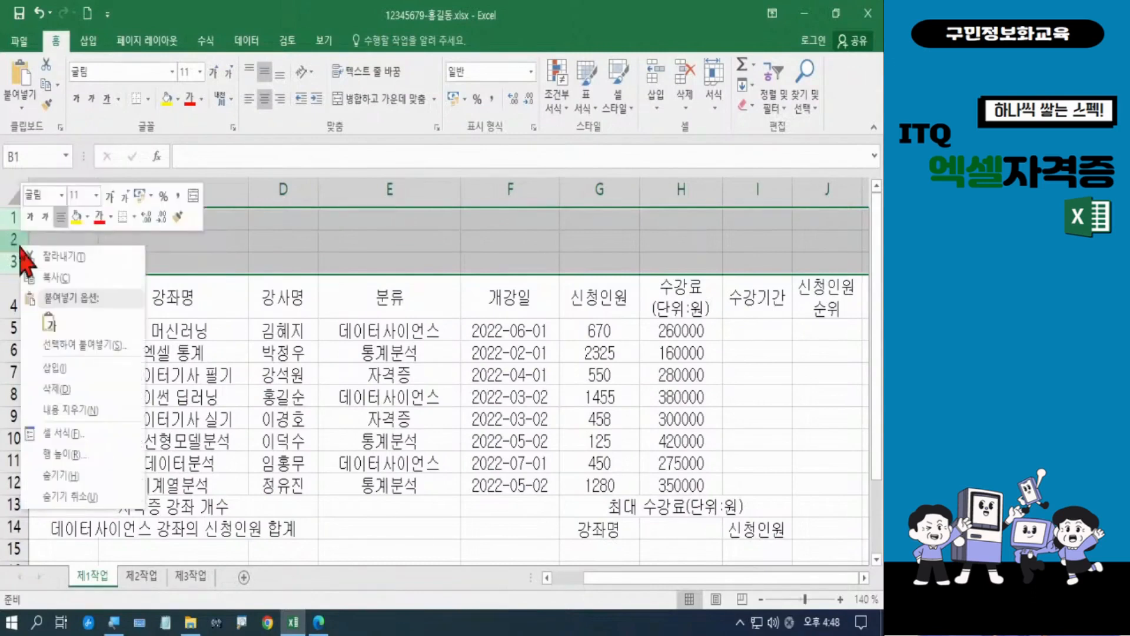
pyautogui.click(57, 454)
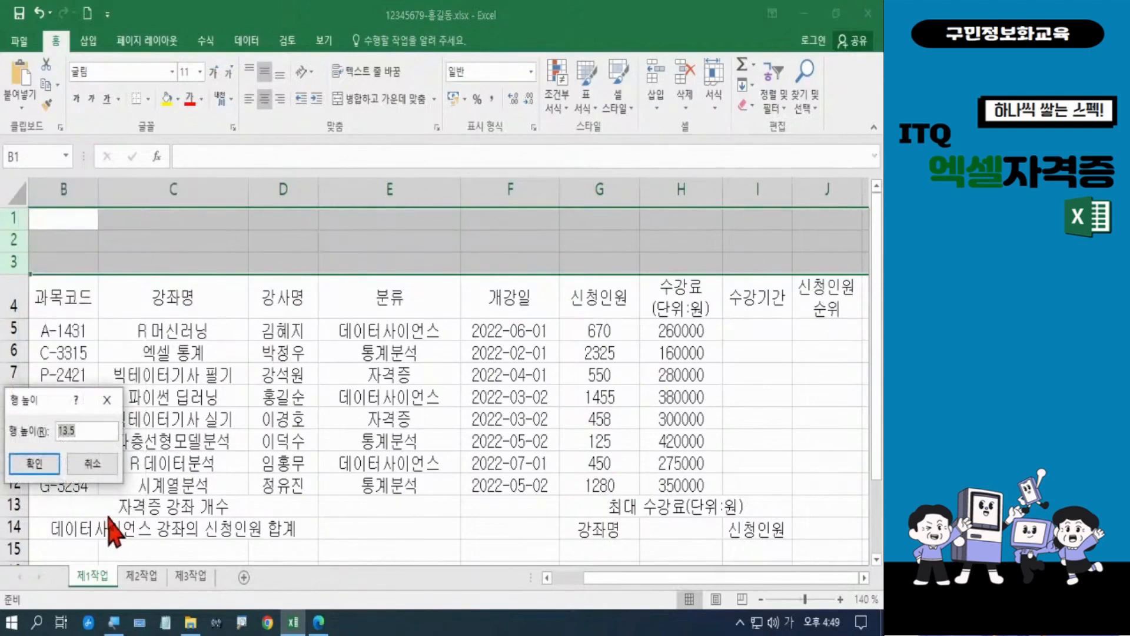
pyautogui.write('21')
pyautogui.click(34, 463)
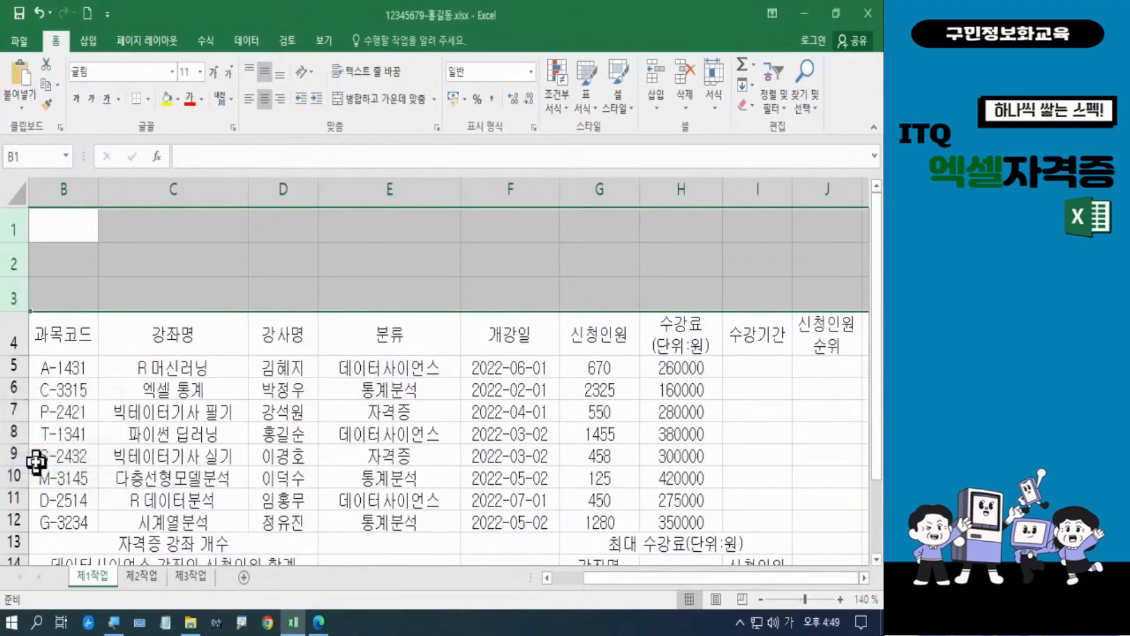
# Make header row 4 slightly taller and set the height of rows 5 to 14 to 17
pyautogui.click(13, 337)
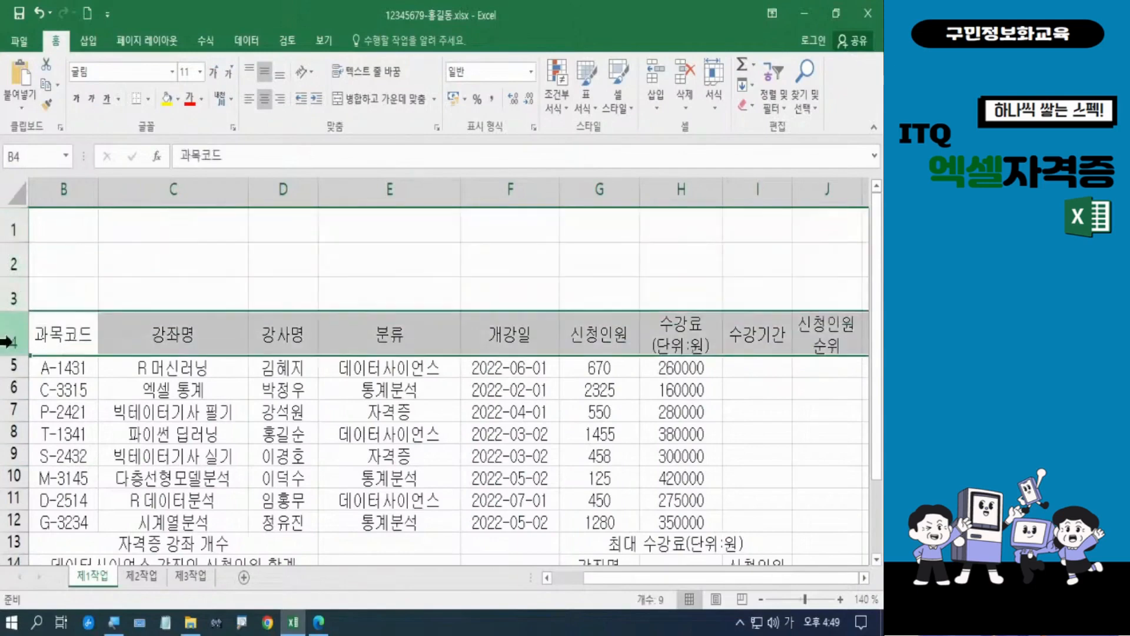
pyautogui.moveTo(18, 355); pyautogui.dragTo(18, 360)
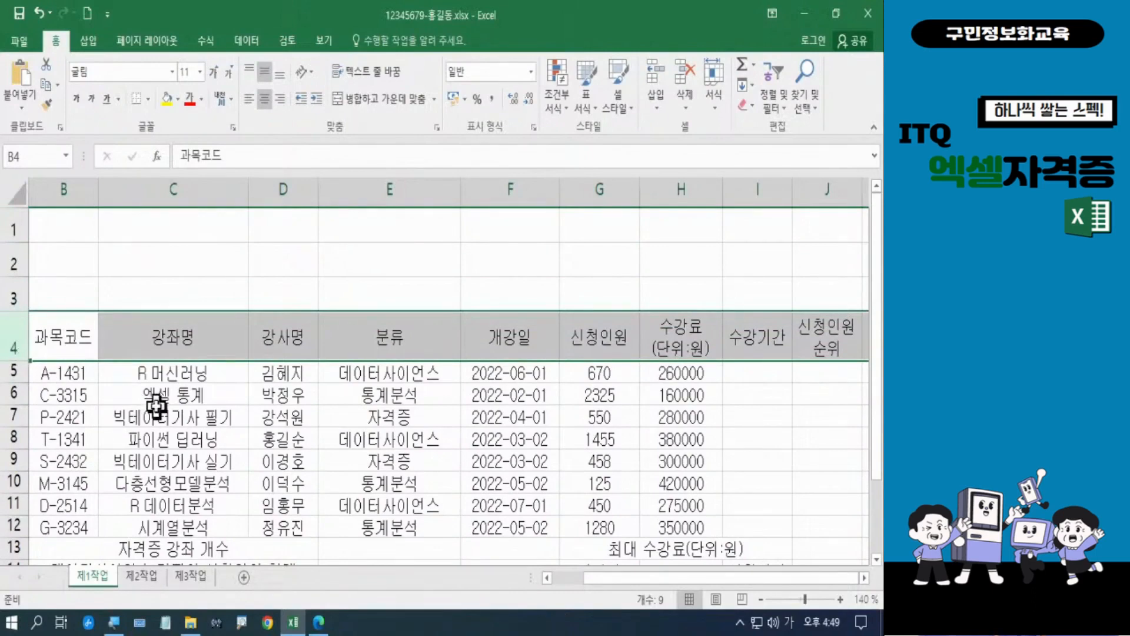
pyautogui.click(14, 374)
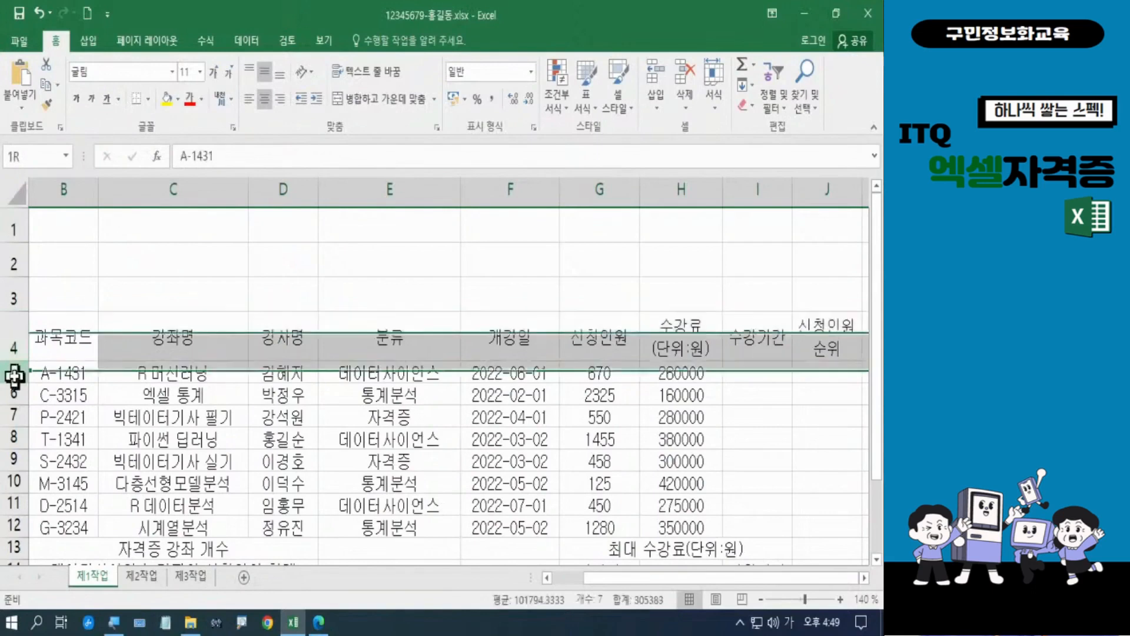
pyautogui.moveTo(14, 383); pyautogui.dragTo(5, 501)
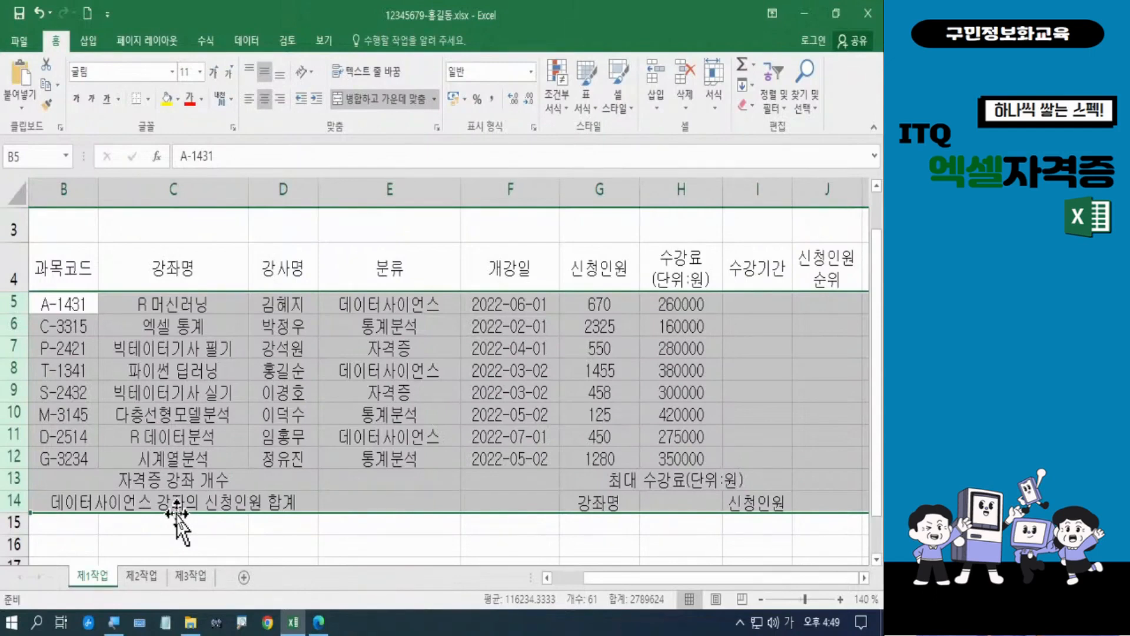
pyautogui.rightClick(12, 433)
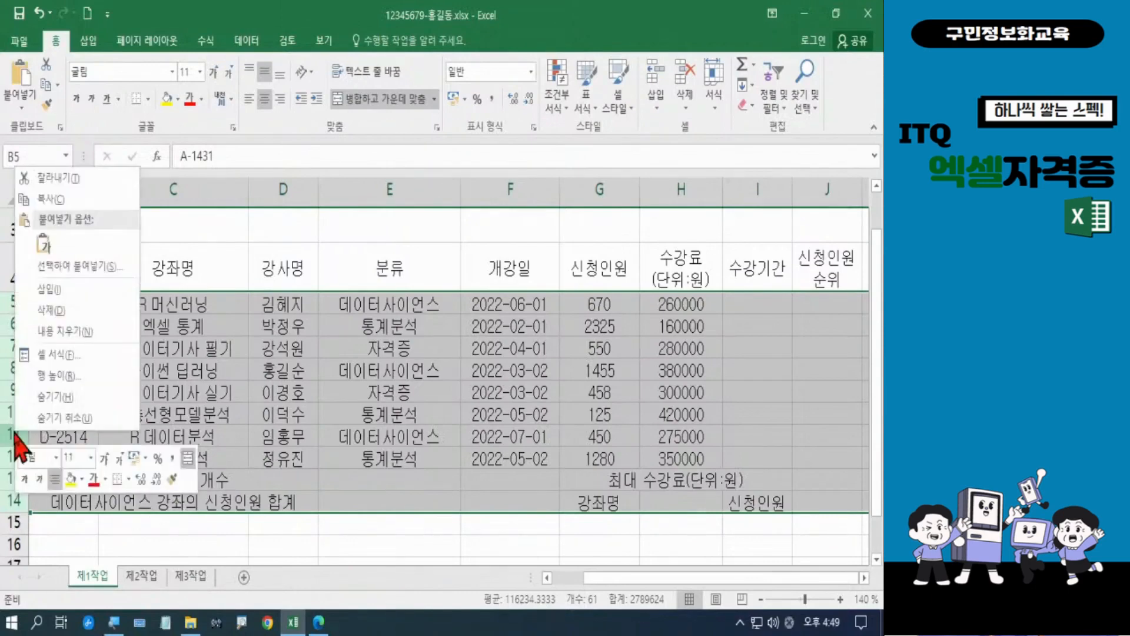
pyautogui.click(56, 375)
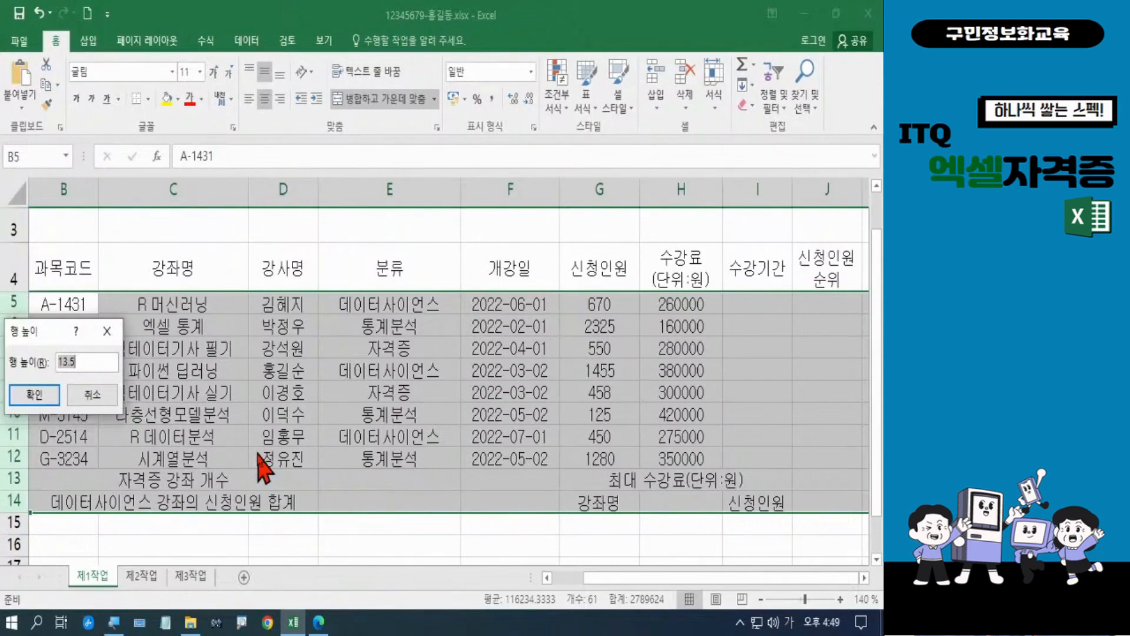
pyautogui.write('17')
pyautogui.press('Return')
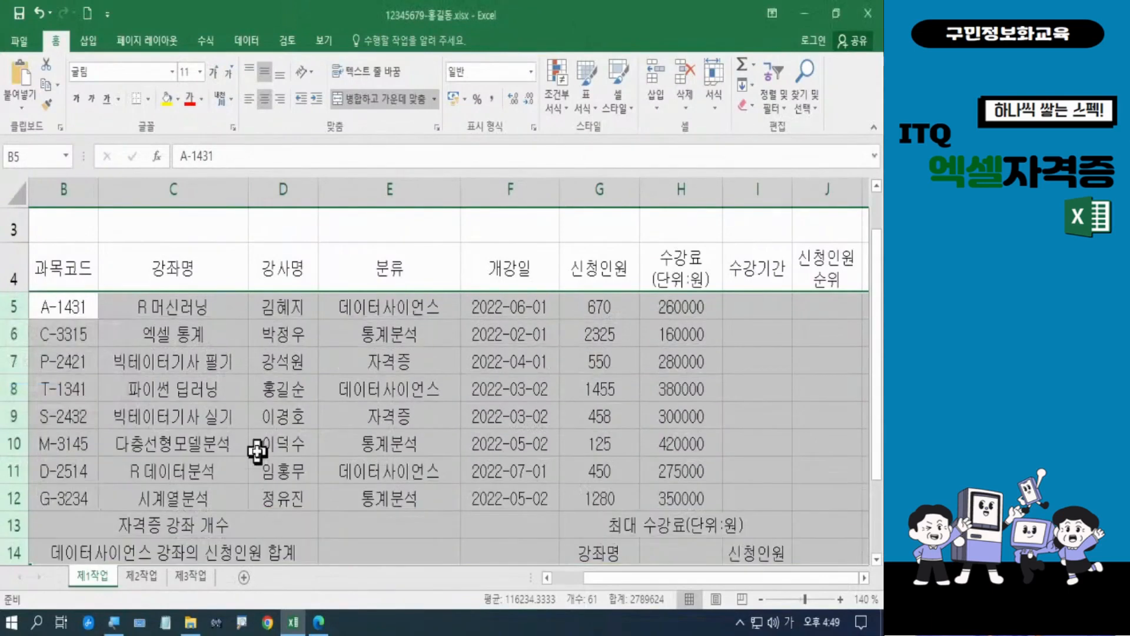
pyautogui.click(266, 465)
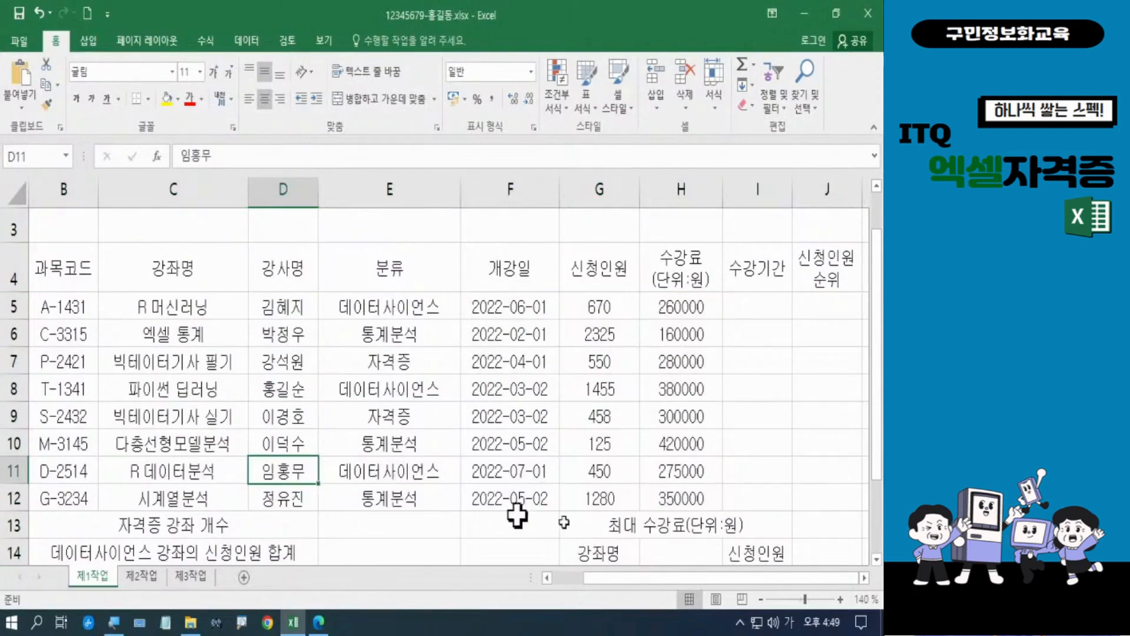
pyautogui.scroll(1, 242, 368)
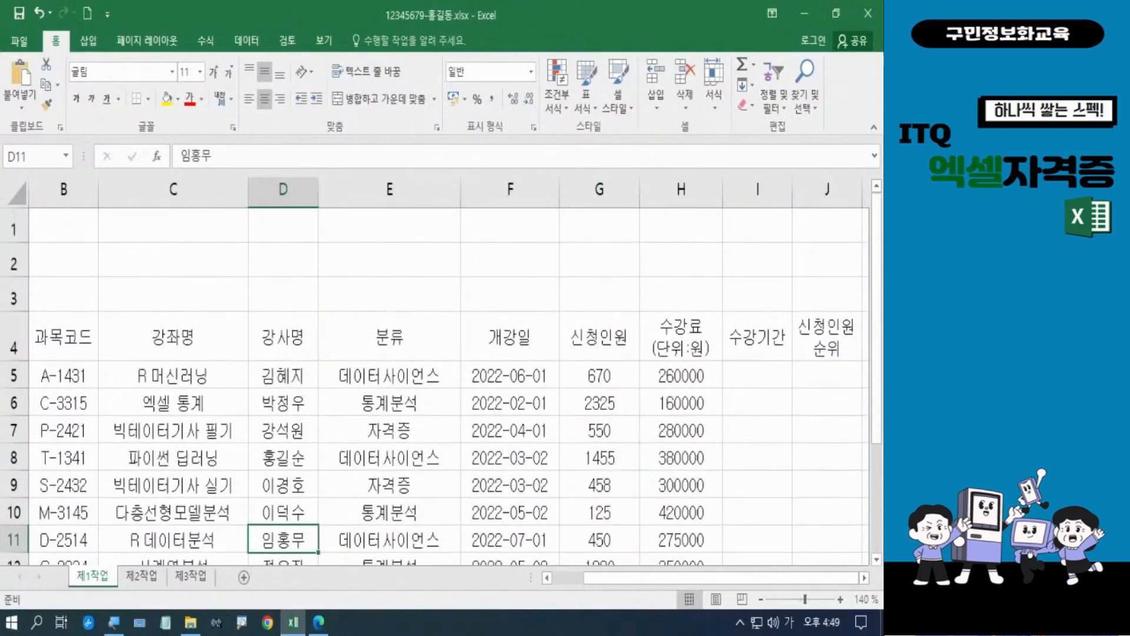
pyautogui.hotkey('ctrl', '2')
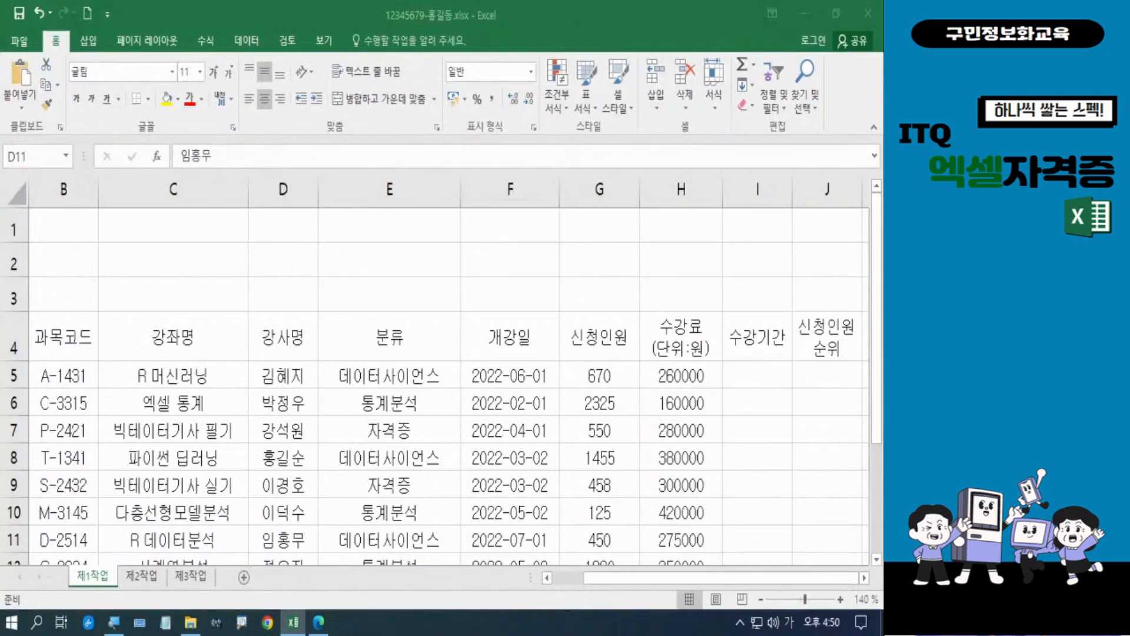
# Switch to the exam PDF in Edge and read the title shape's conditions and its placement in the sample output
pyautogui.click(320, 623)
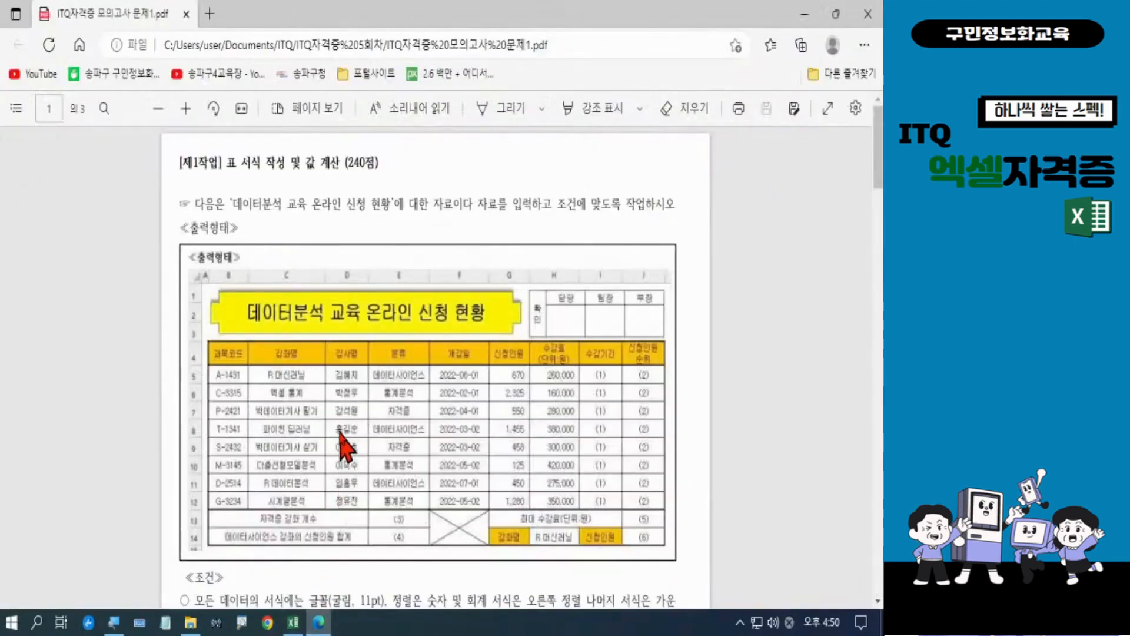
pyautogui.scroll(-4, 344, 435)
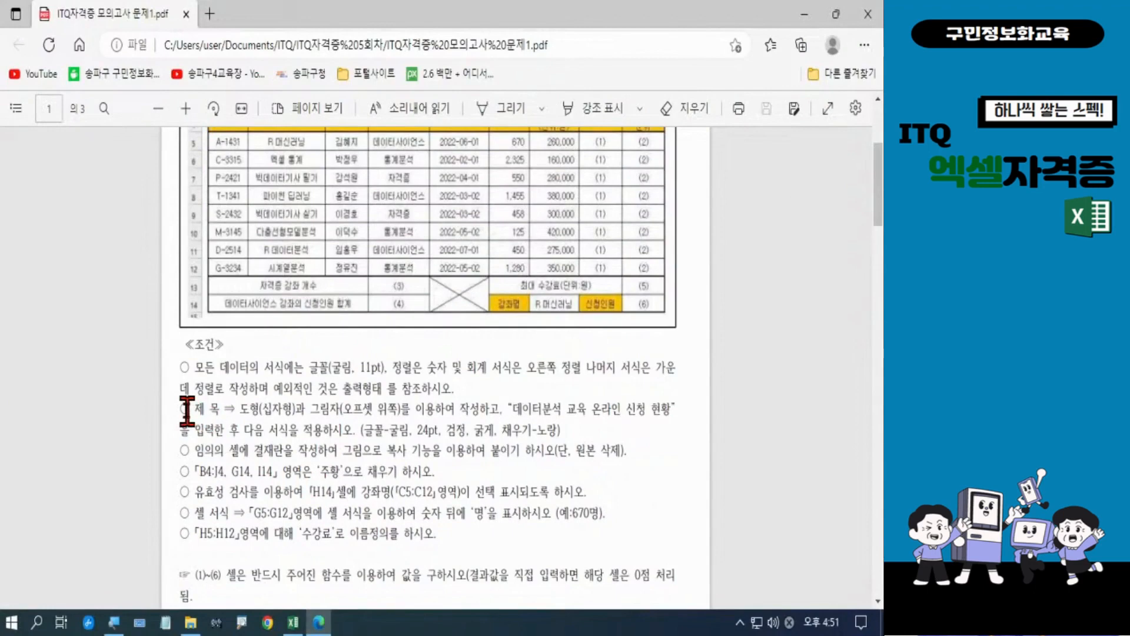
pyautogui.moveTo(187, 408); pyautogui.dragTo(576, 430)
pyautogui.hotkey('ctrl', 'c')
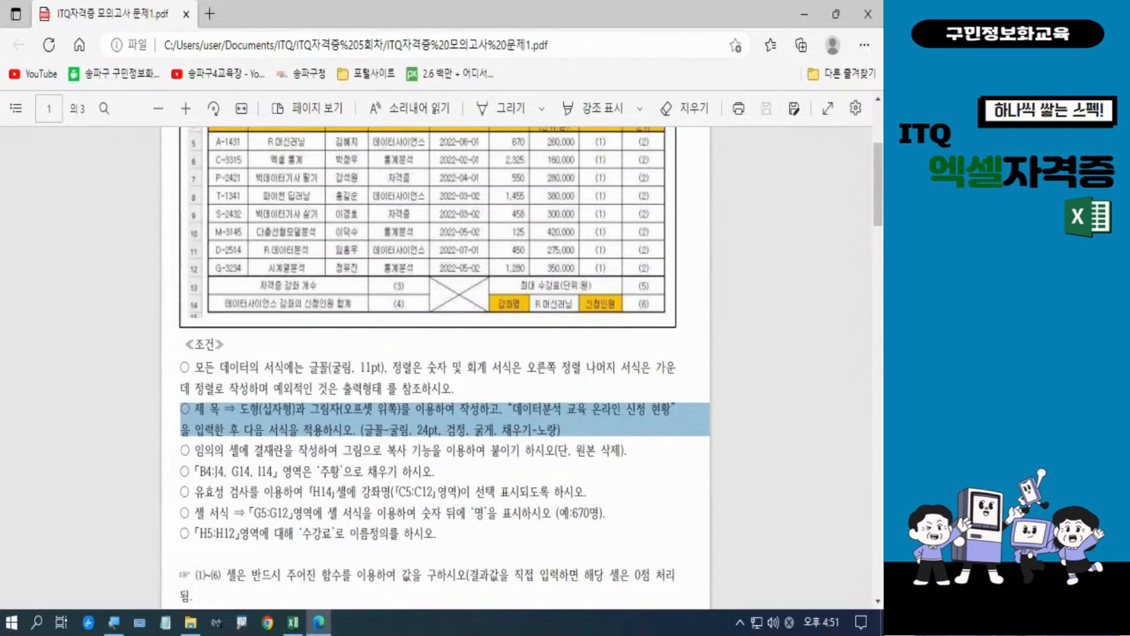
pyautogui.hotkey('alt', 'Tab')
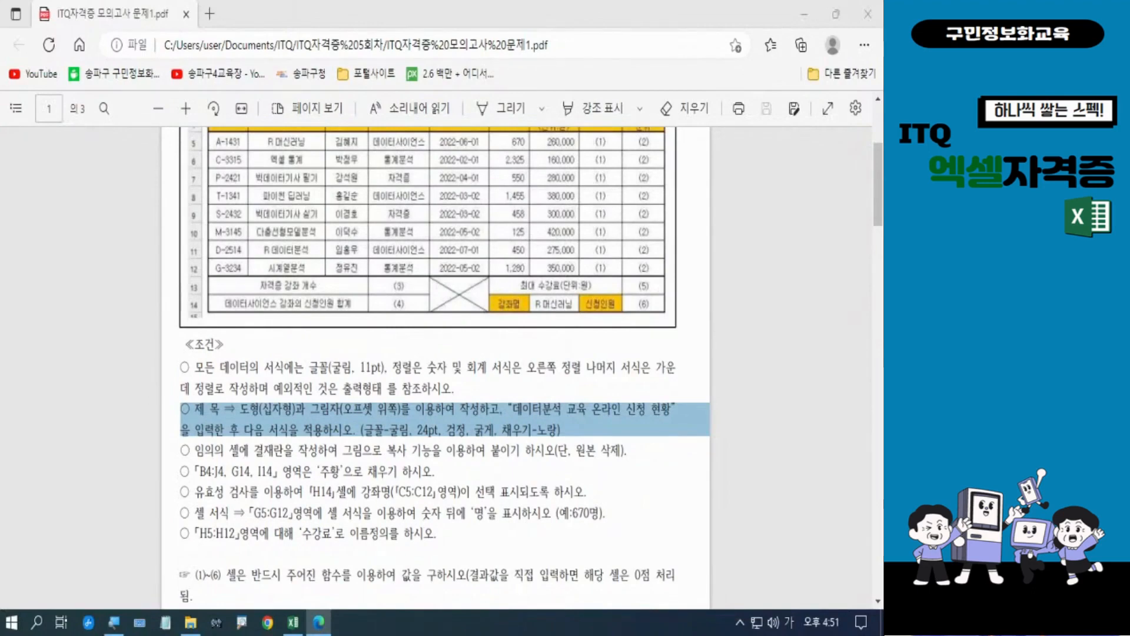
pyautogui.click(630, 442)
pyautogui.scroll(4, 630, 443)
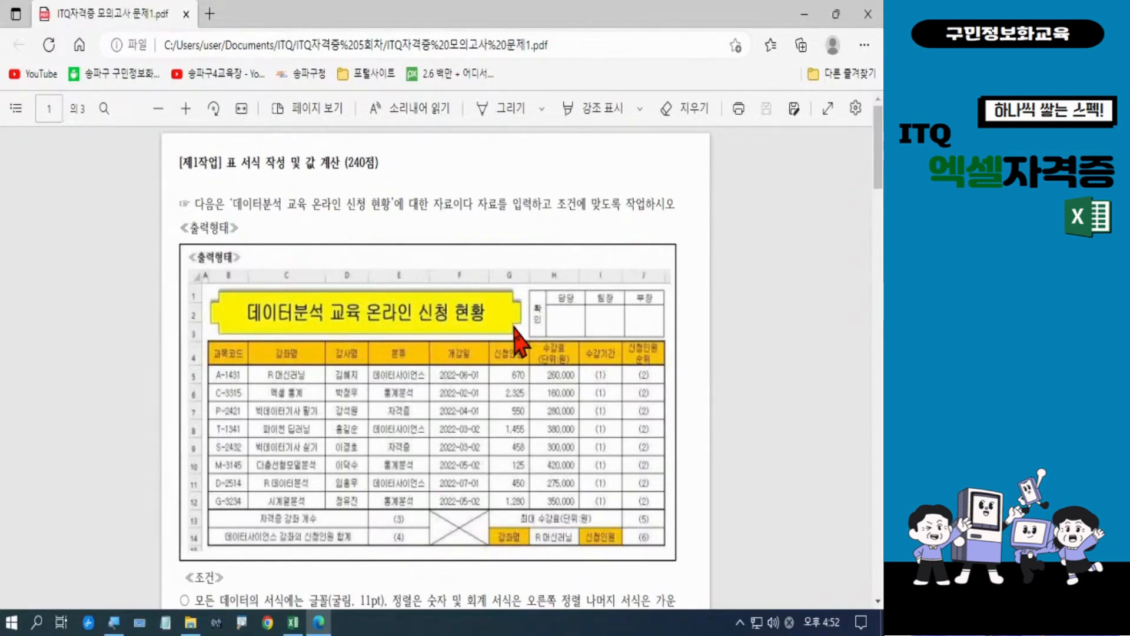
# Switch back to Excel and draw a cross (십자형) shape about 15.8 cm wide and 2 cm high across B1:G3
pyautogui.click(293, 625)
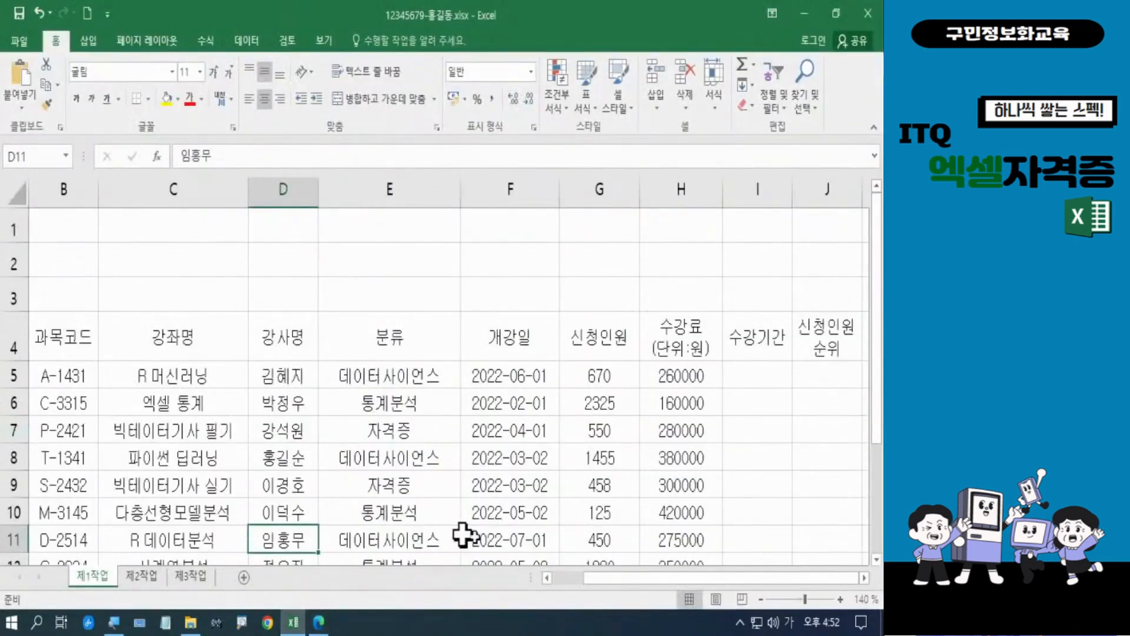
pyautogui.moveTo(607, 578); pyautogui.dragTo(567, 580)
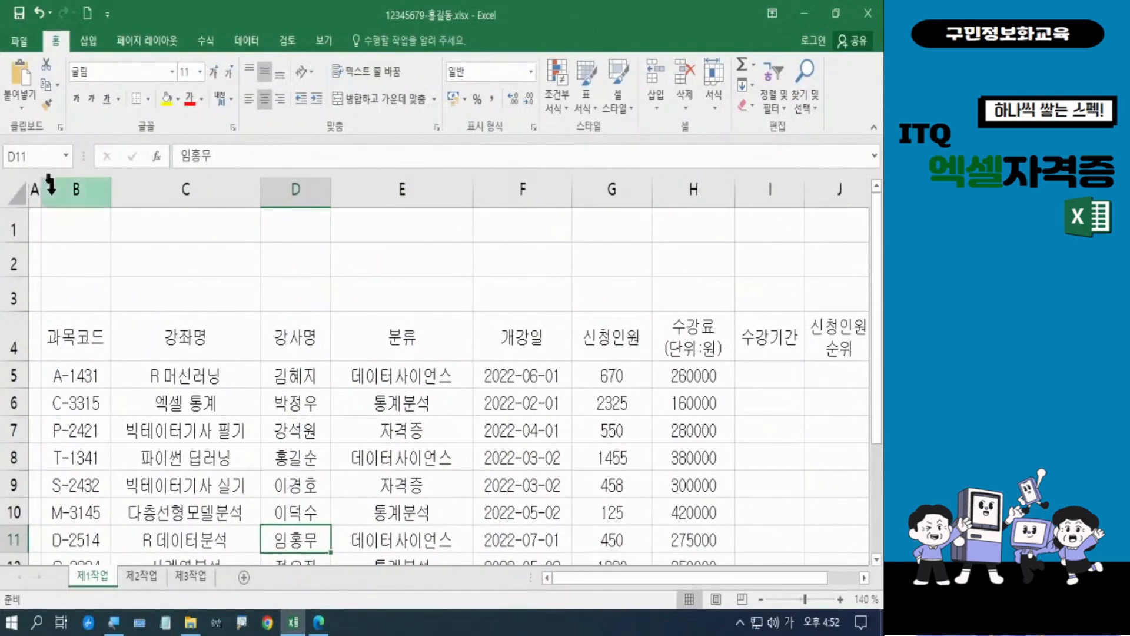
pyautogui.click(88, 42)
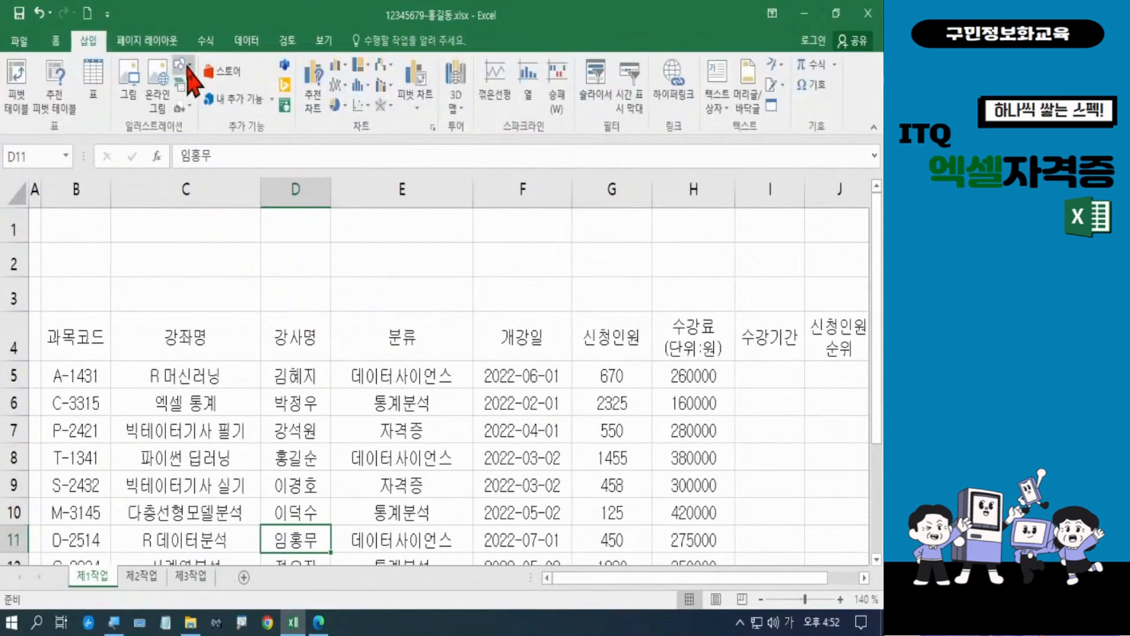
pyautogui.click(187, 66)
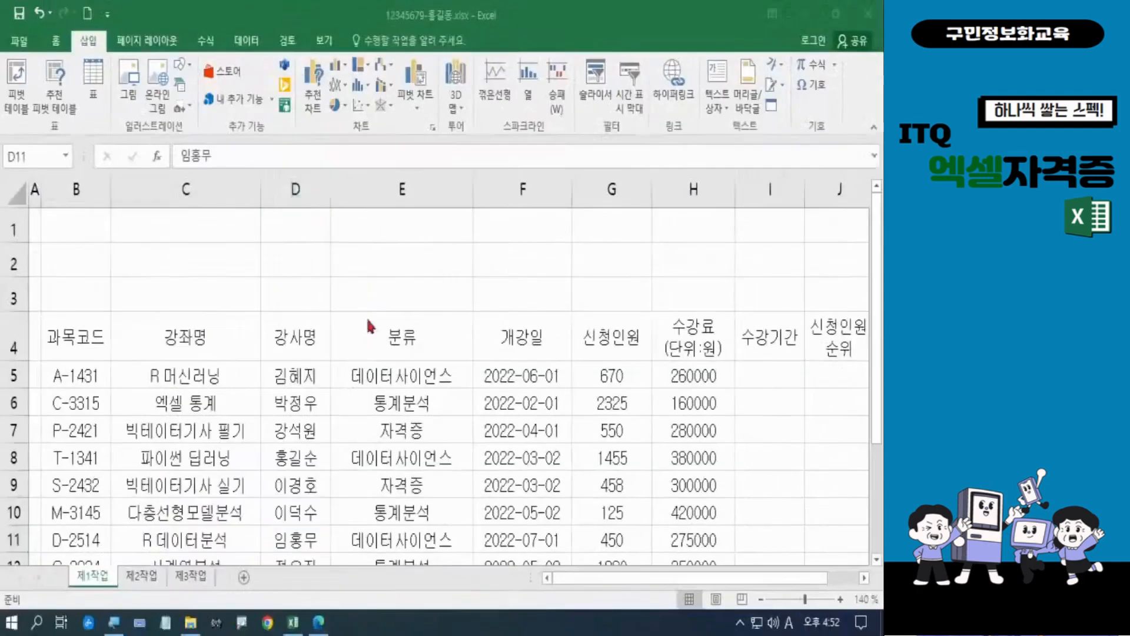
pyautogui.click(180, 69)
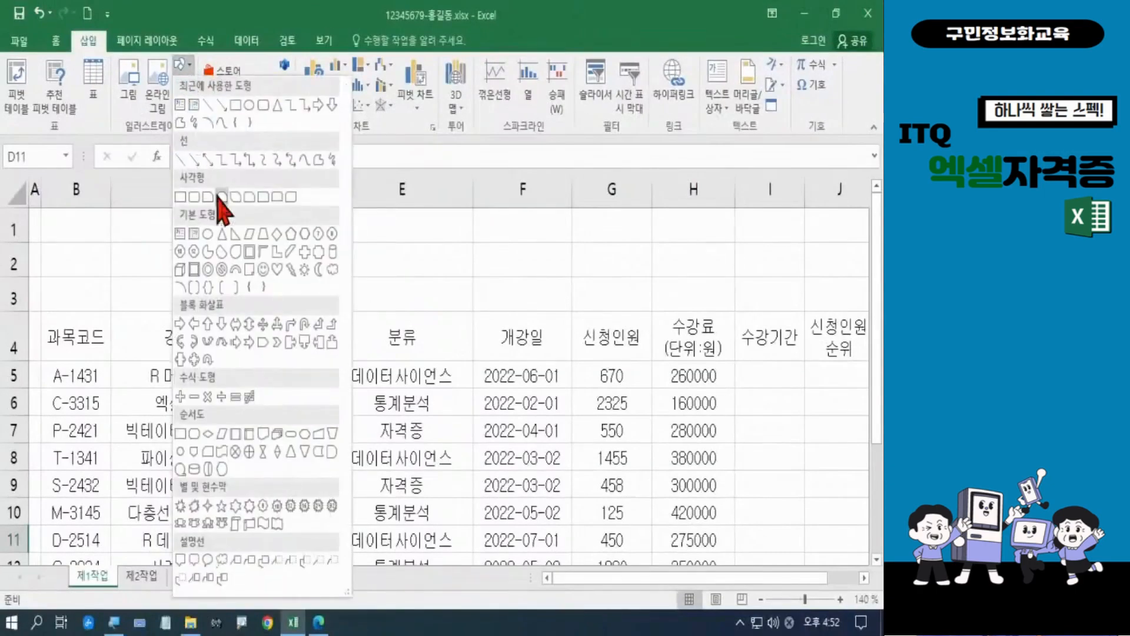
pyautogui.click(303, 260)
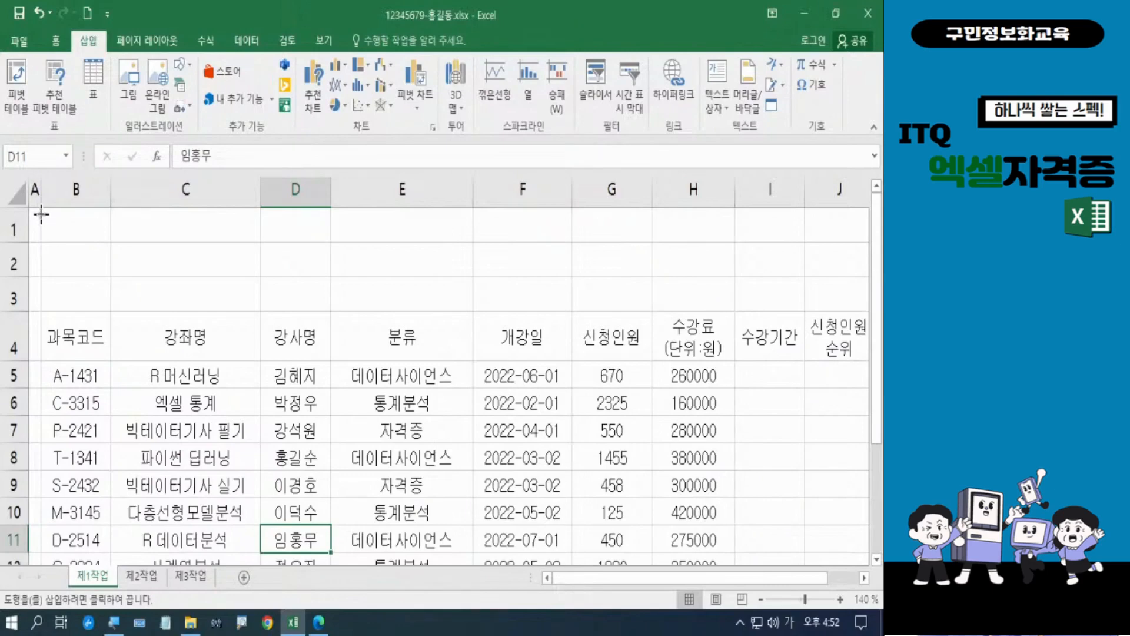
pyautogui.moveTo(41, 215); pyautogui.dragTo(414, 302)
pyautogui.moveTo(488, 302); pyautogui.dragTo(620, 305)
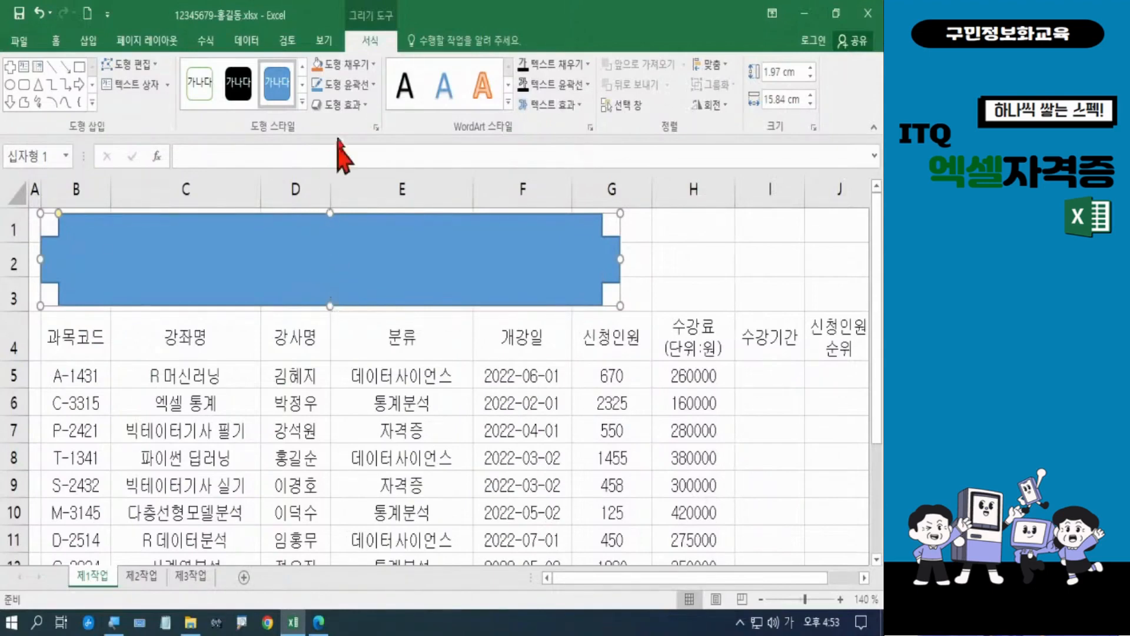
# Fill the cross shape with standard yellow and apply an outer (바깥쪽) shadow cast upward
pyautogui.click(351, 66)
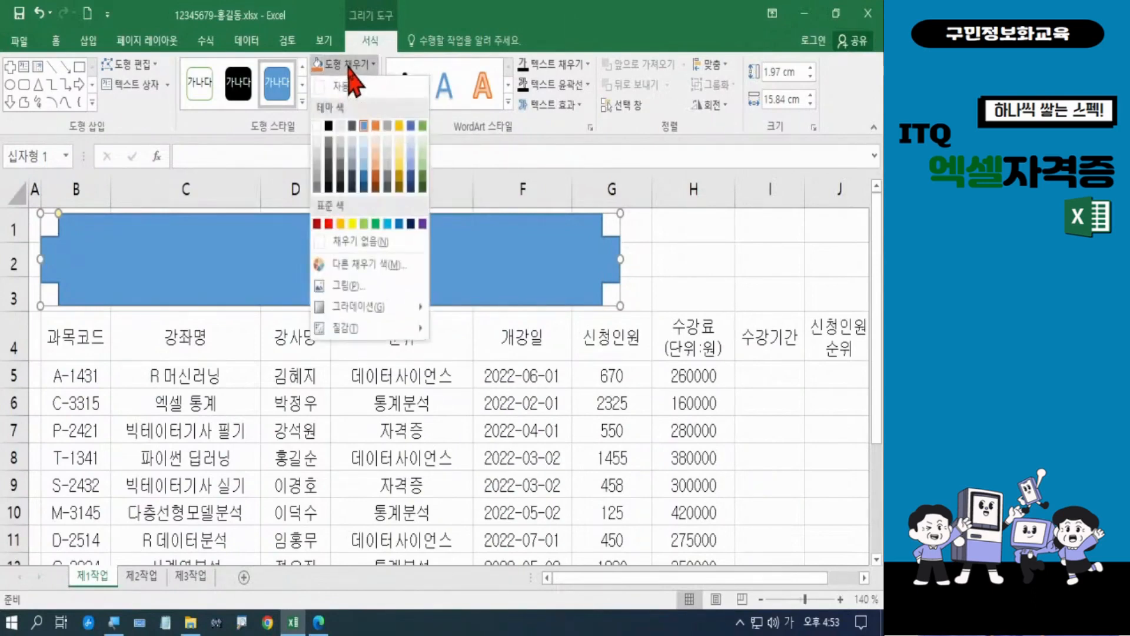
pyautogui.click(353, 224)
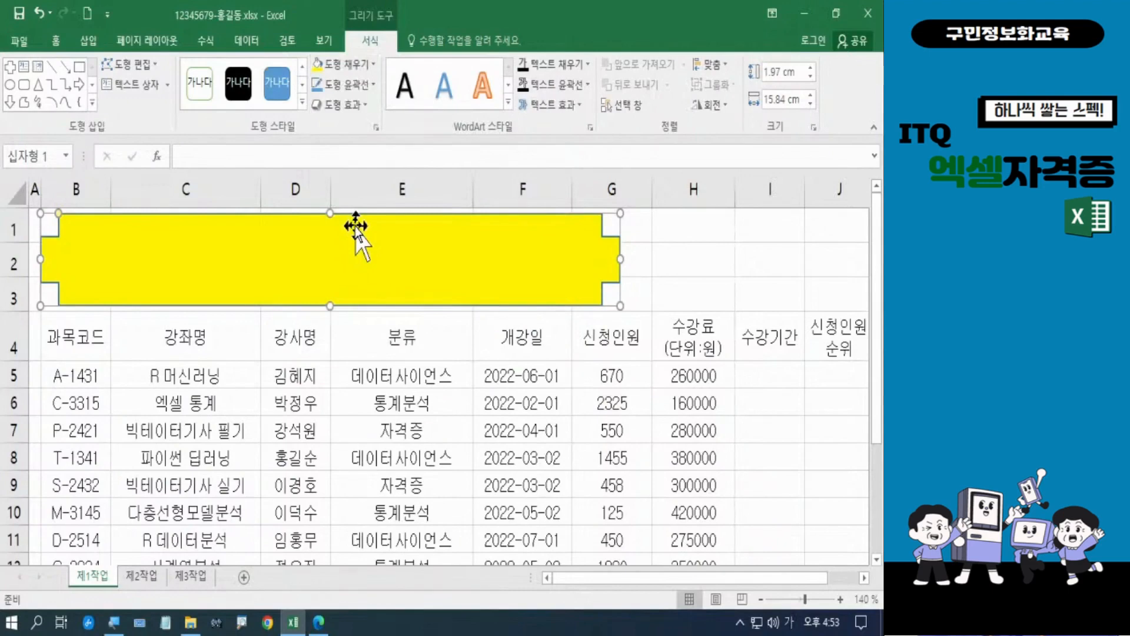
pyautogui.click(353, 107)
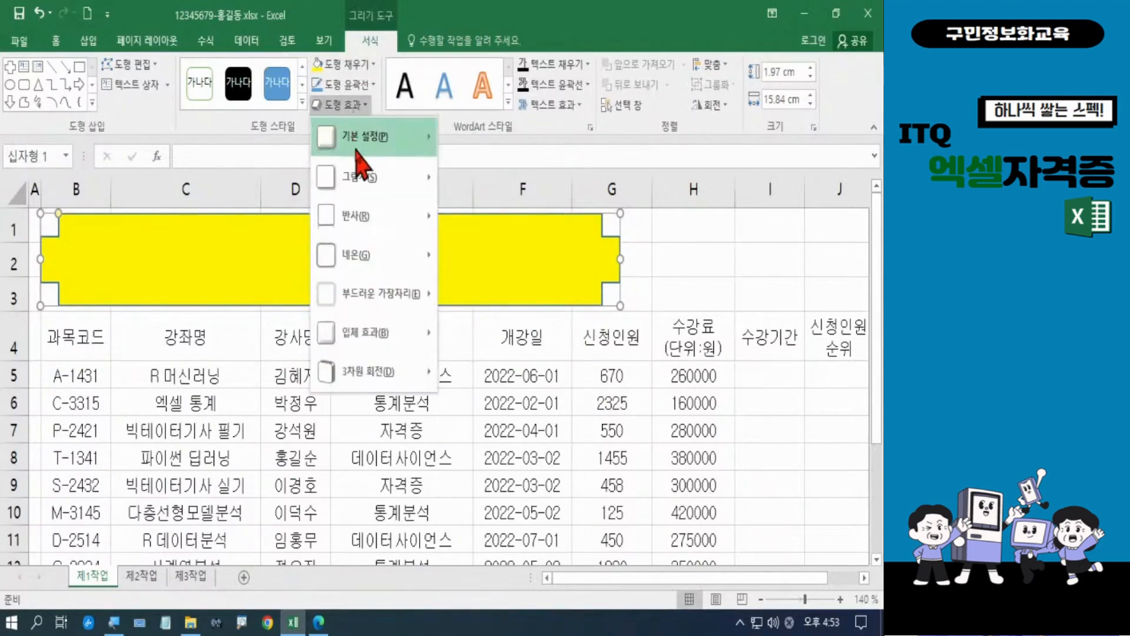
pyautogui.moveTo(363, 177)
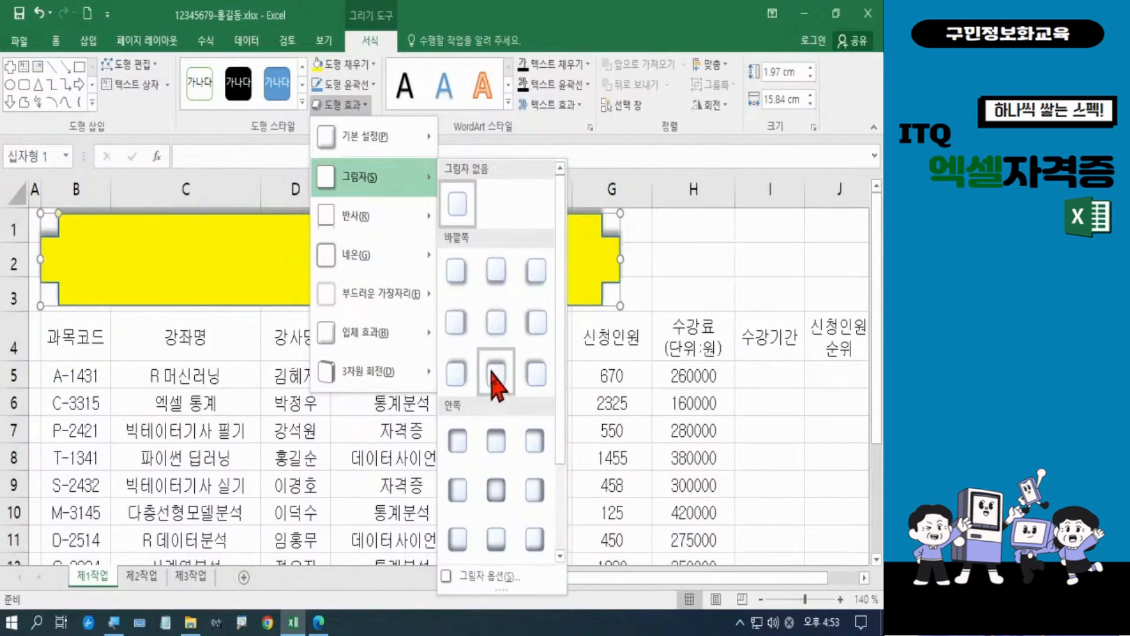
pyautogui.click(494, 373)
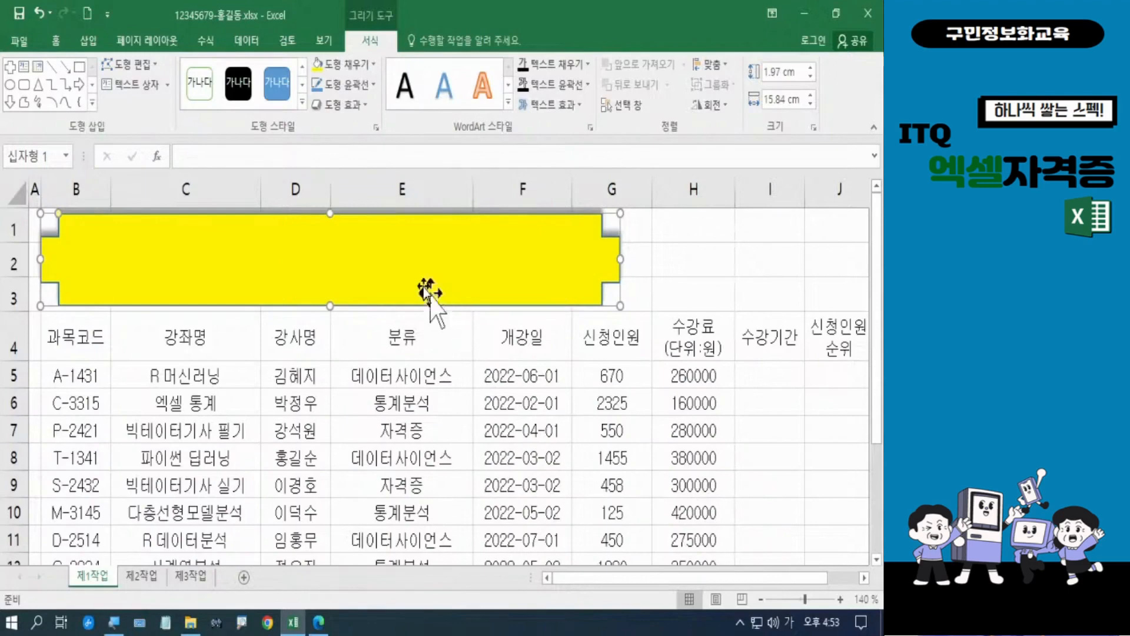
# Set the cross shape's text font to 굴림 with a size of 24
pyautogui.click(56, 40)
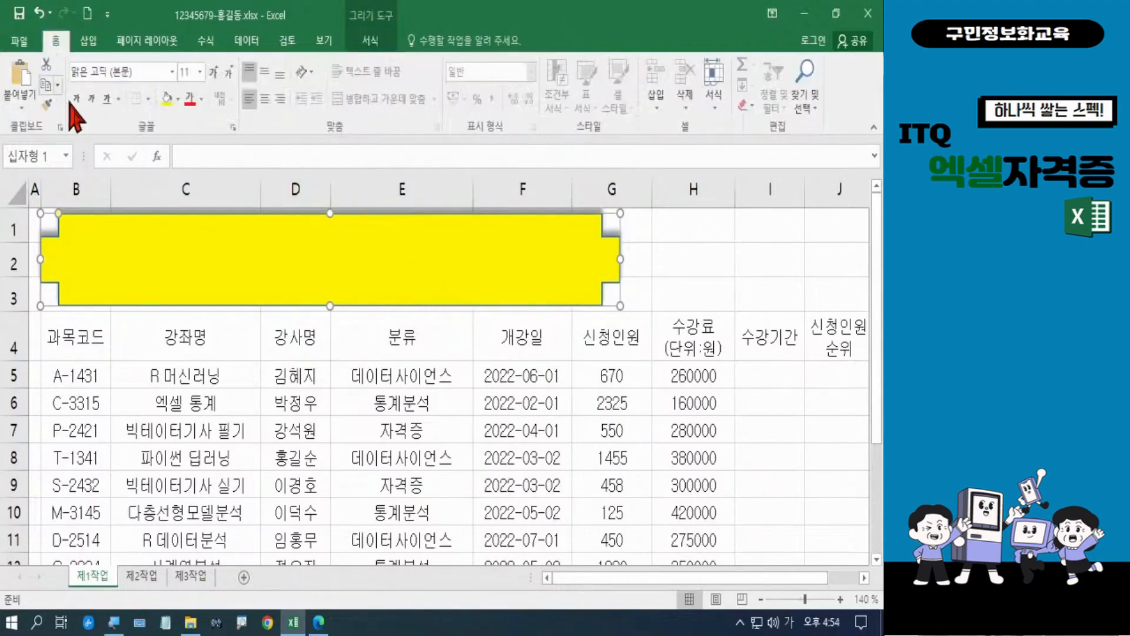
pyautogui.click(141, 71)
pyautogui.write('구')
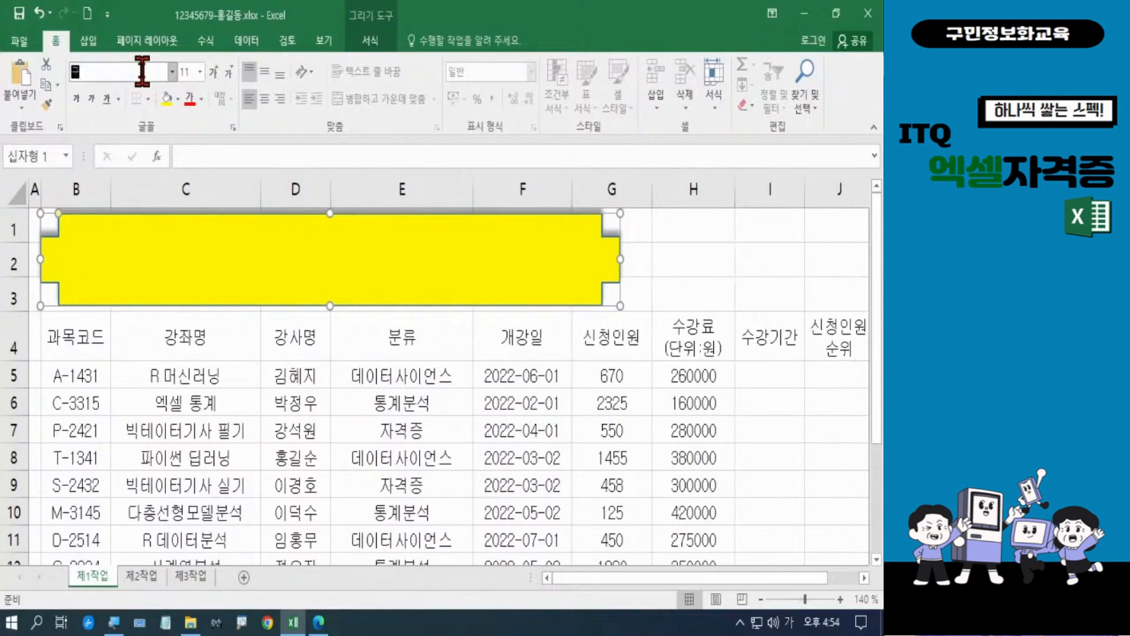
pyautogui.write('ㄹ')
pyautogui.write('림')
pyautogui.press('Return')
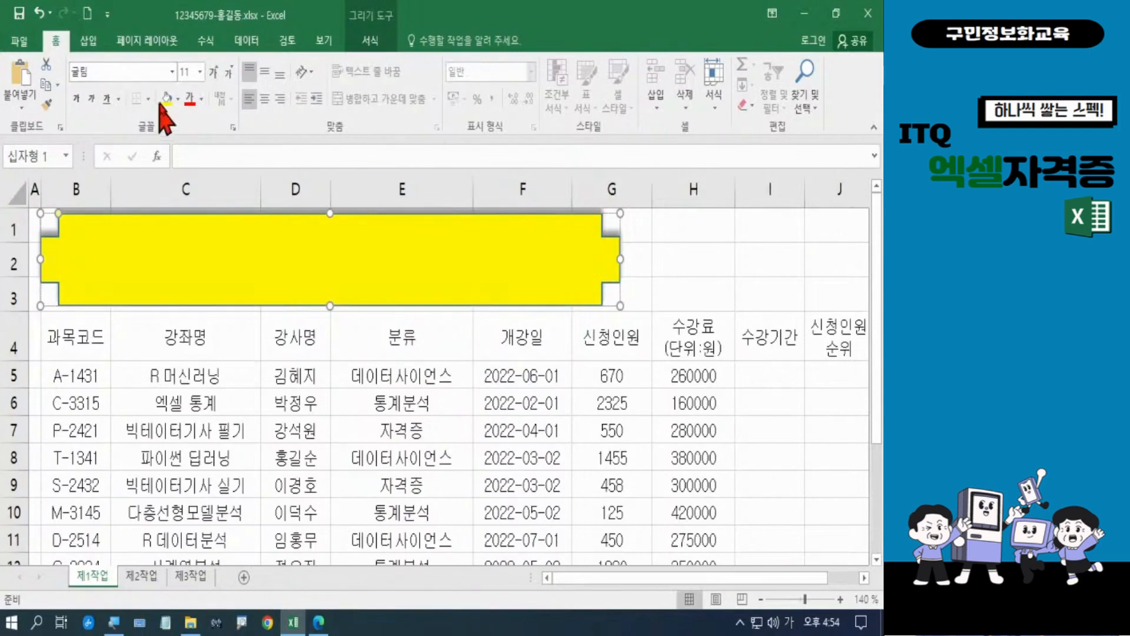
pyautogui.click(200, 72)
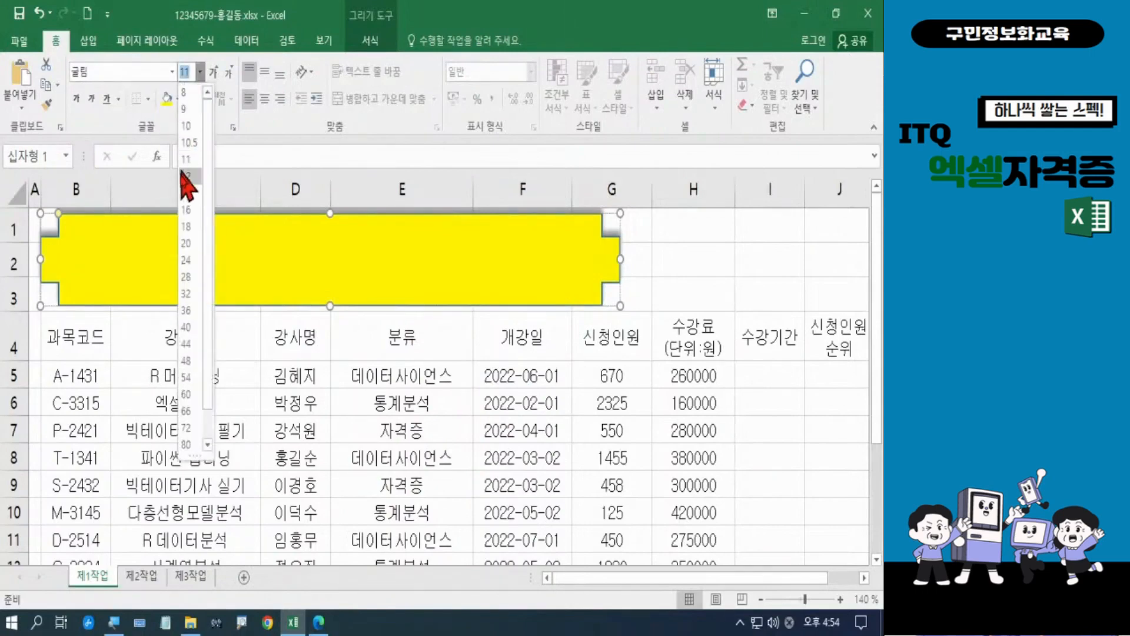
pyautogui.click(185, 259)
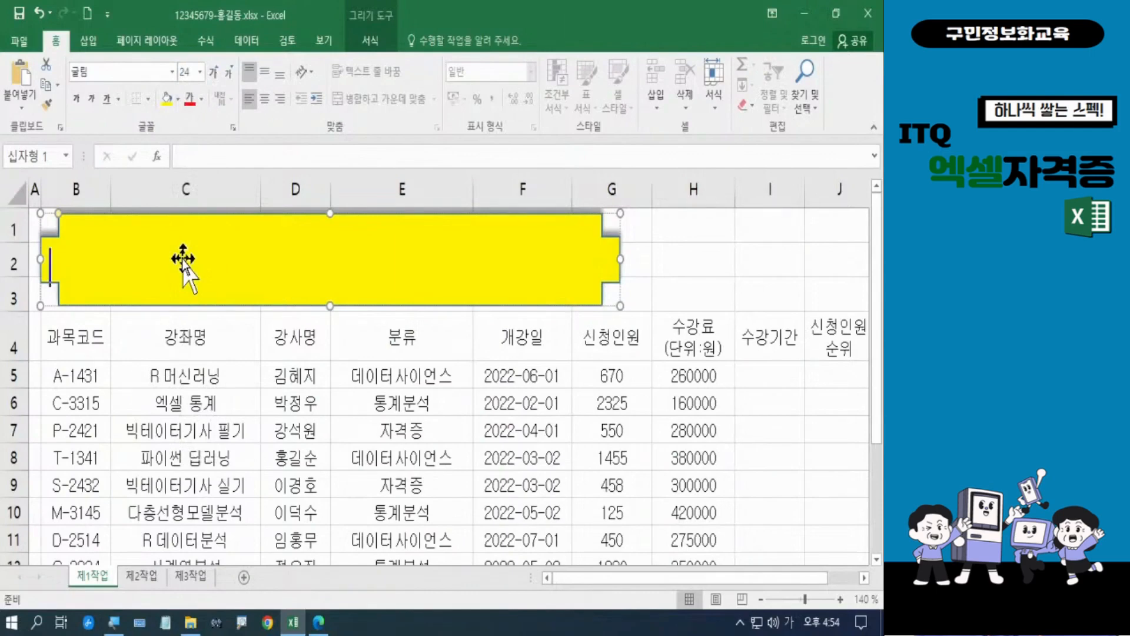
# Make the cross shape's text black and bold, and centre it vertically and horizontally
pyautogui.click(201, 100)
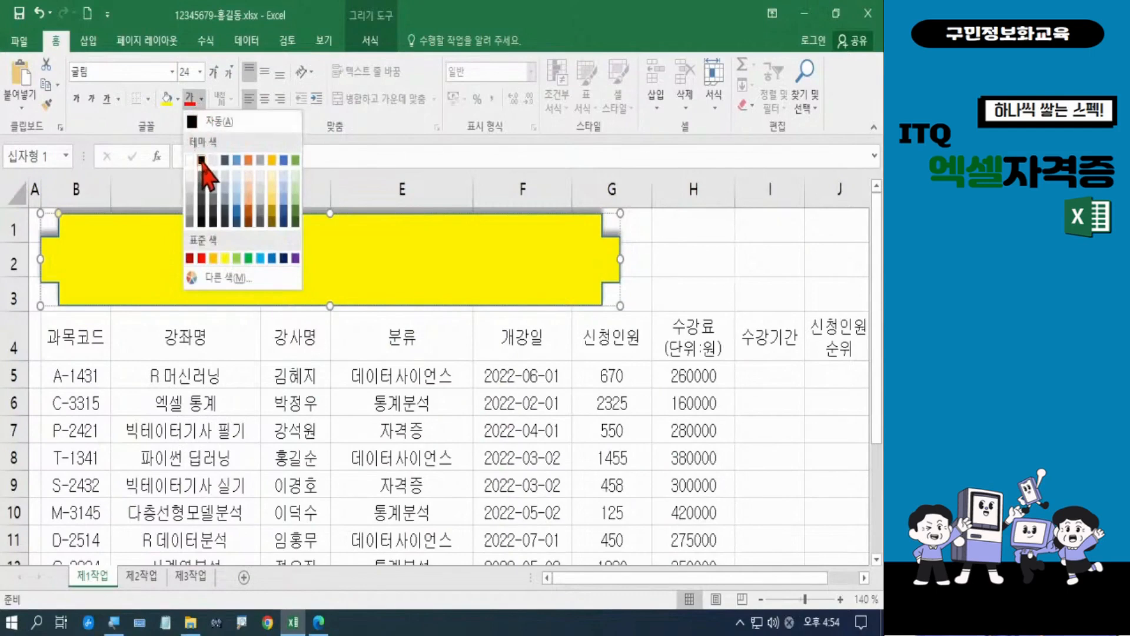
pyautogui.click(201, 160)
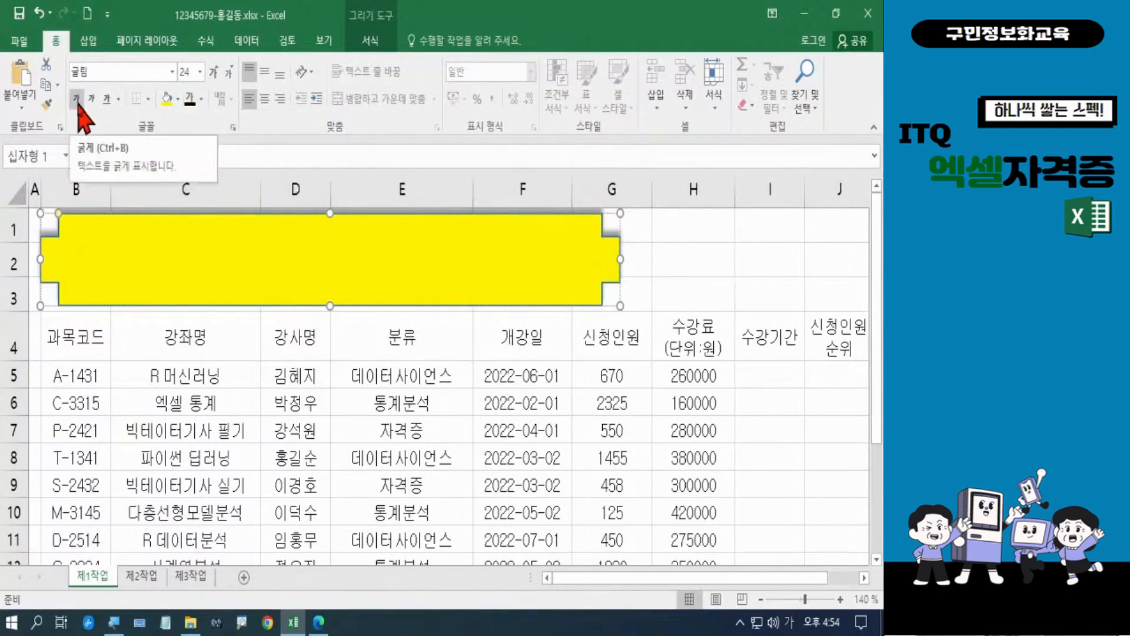
pyautogui.click(78, 99)
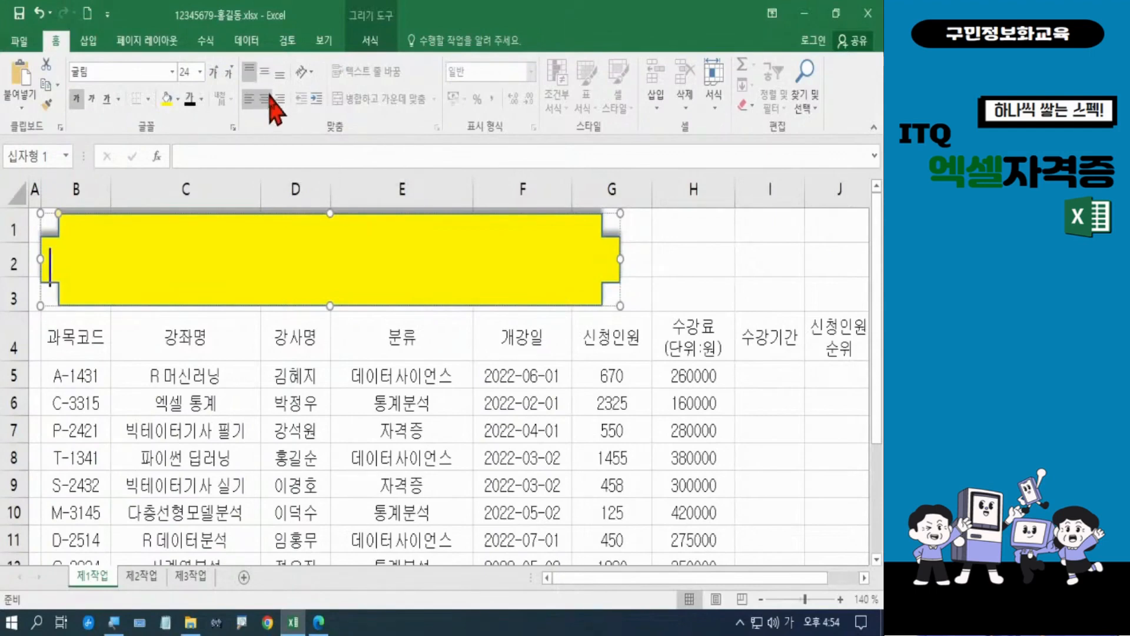
pyautogui.click(265, 72)
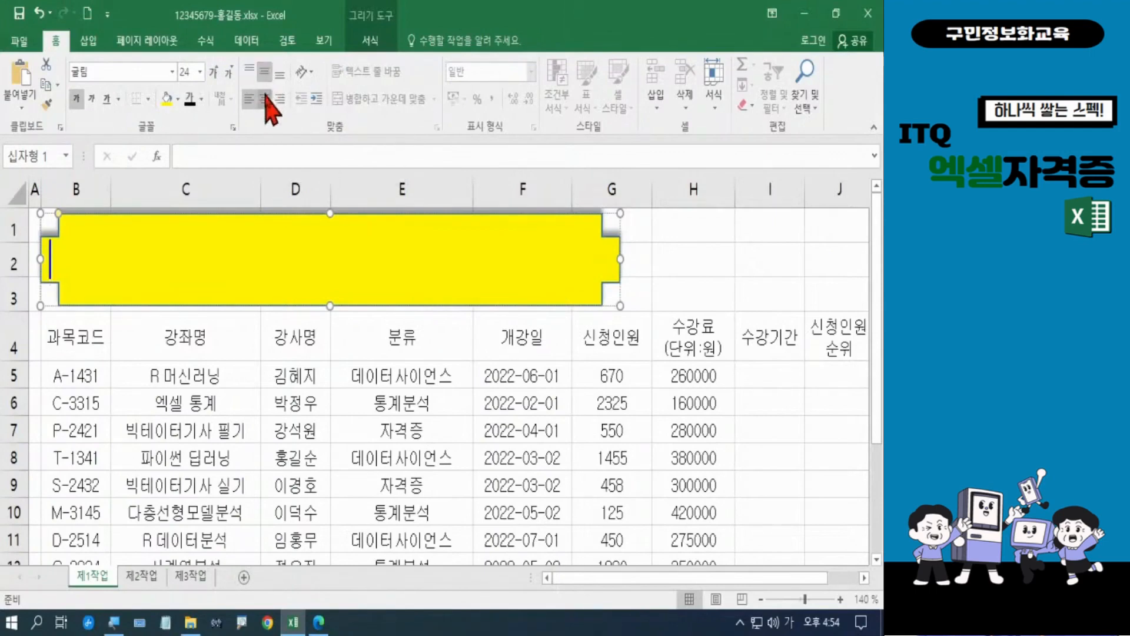
pyautogui.click(266, 98)
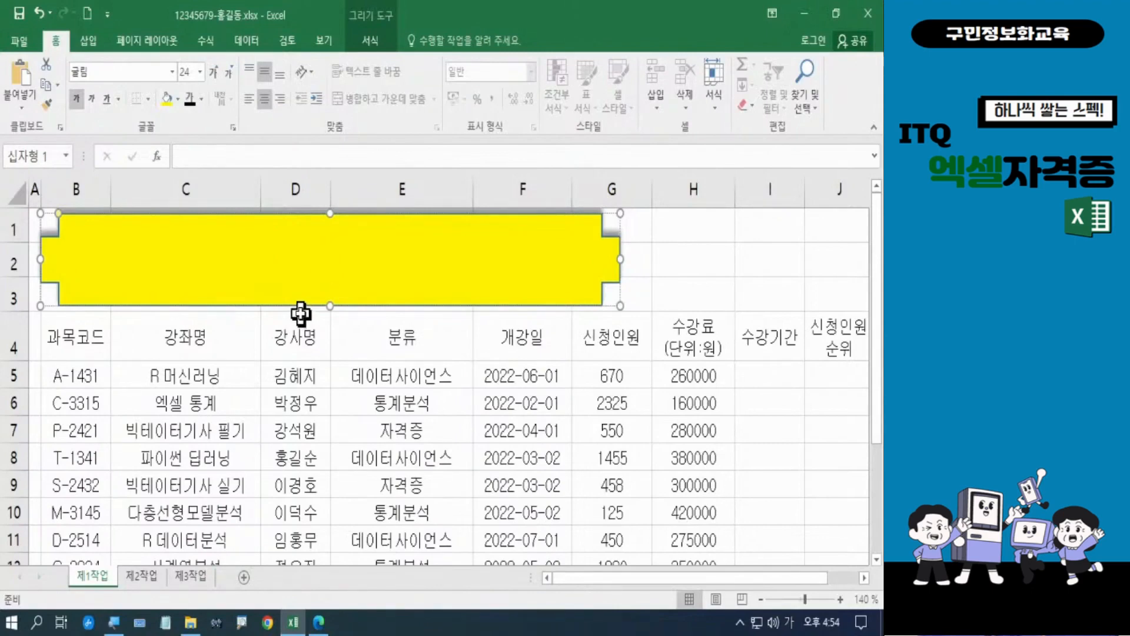
# Enter 데이터분석 교육 온라인 신청 현황 as the title text inside the cross shape
pyautogui.write('뎅이터')
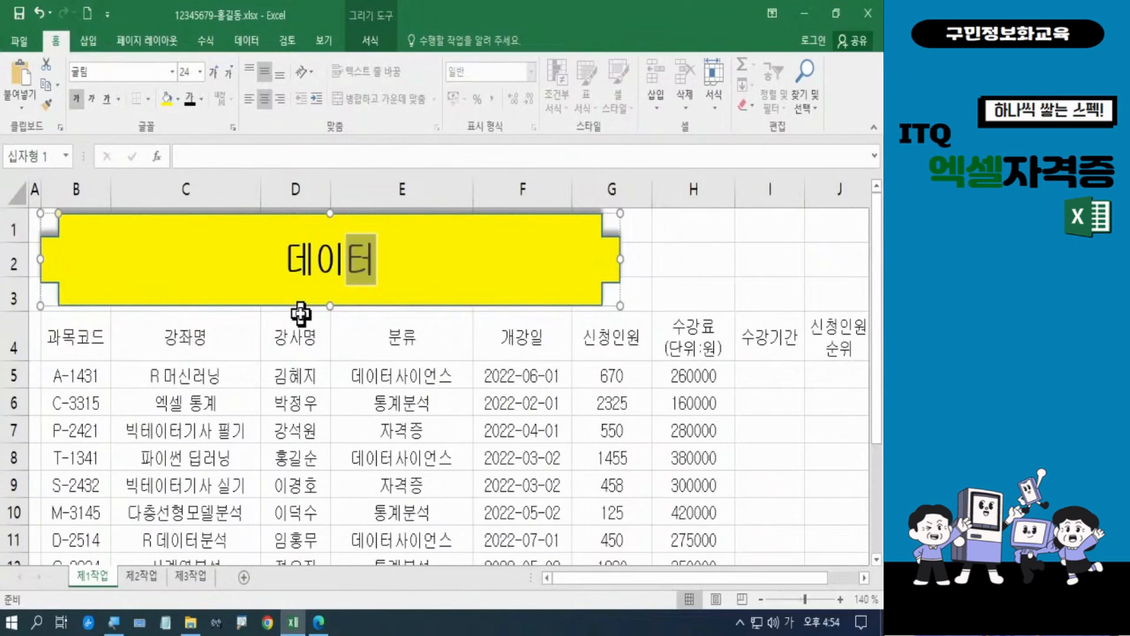
pyautogui.write('분')
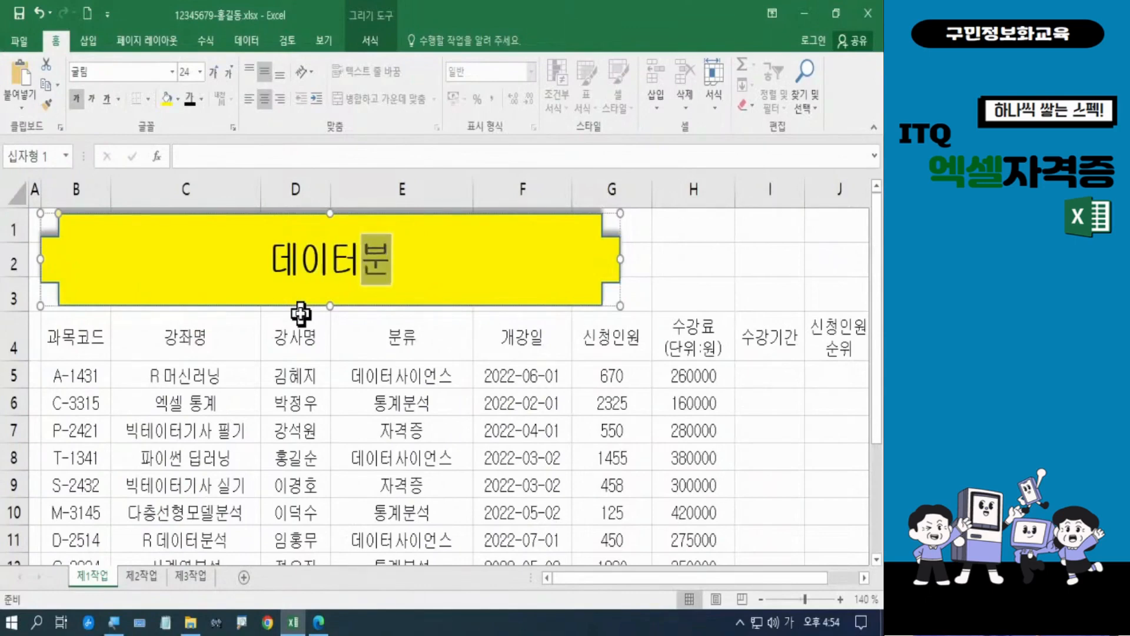
pyautogui.write('석 교육 오')
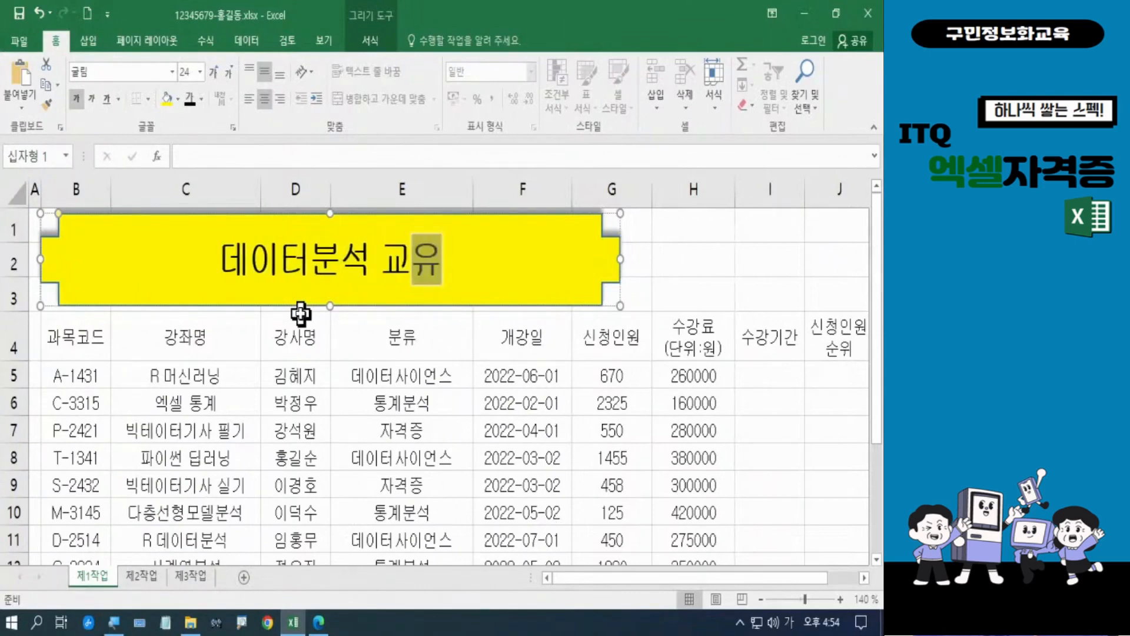
pyautogui.write('ㄴ라인 ')
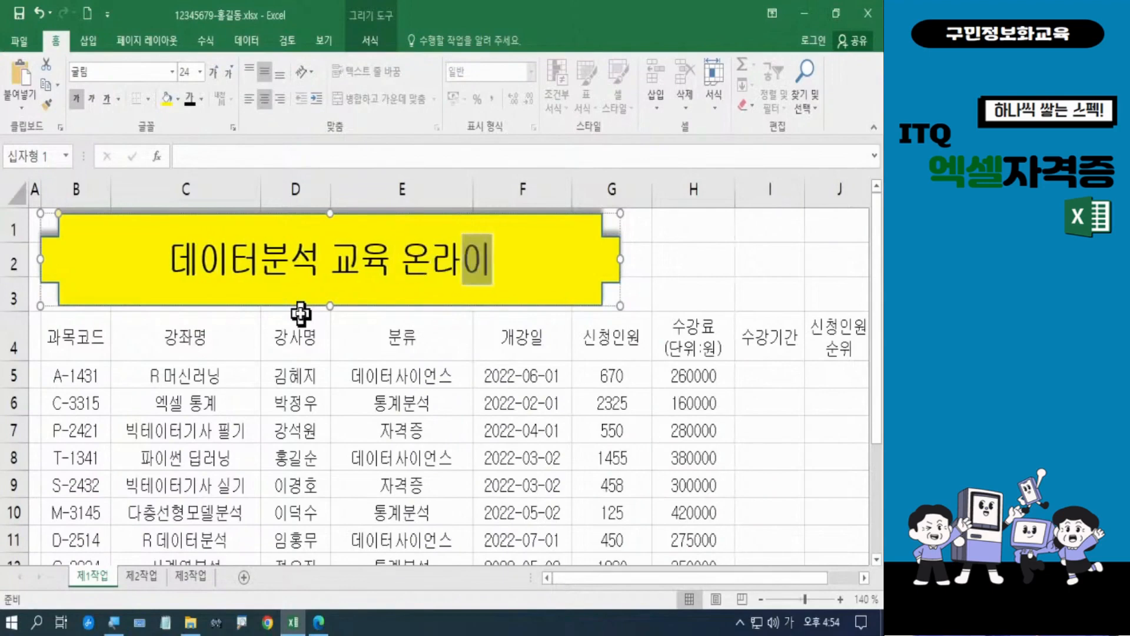
pyautogui.write('신청 허')
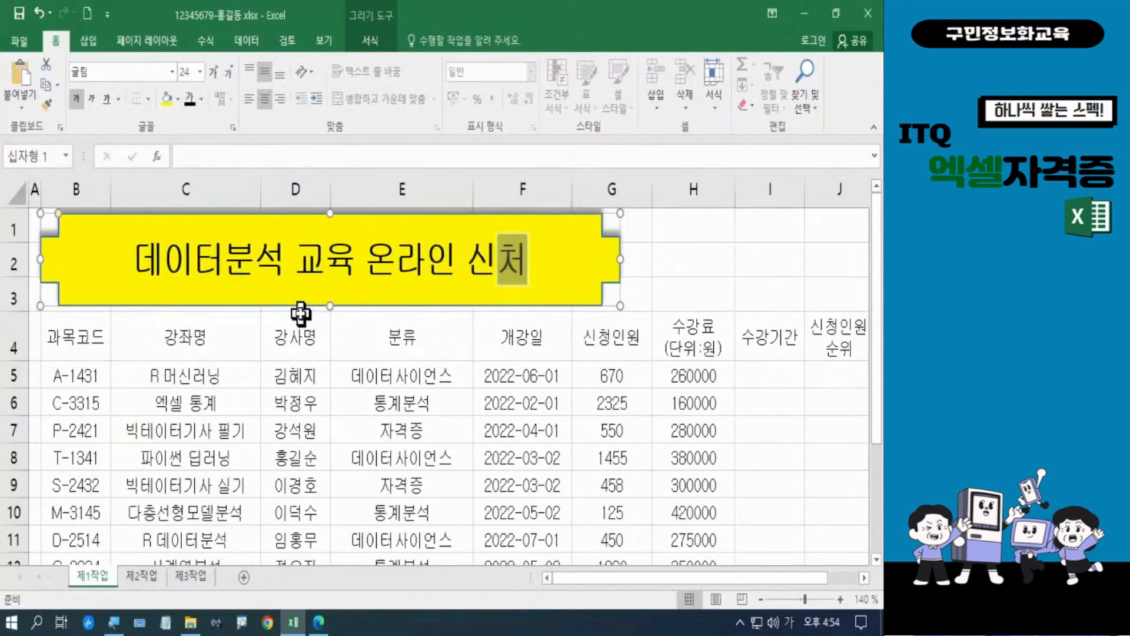
pyautogui.write('ㄴ황')
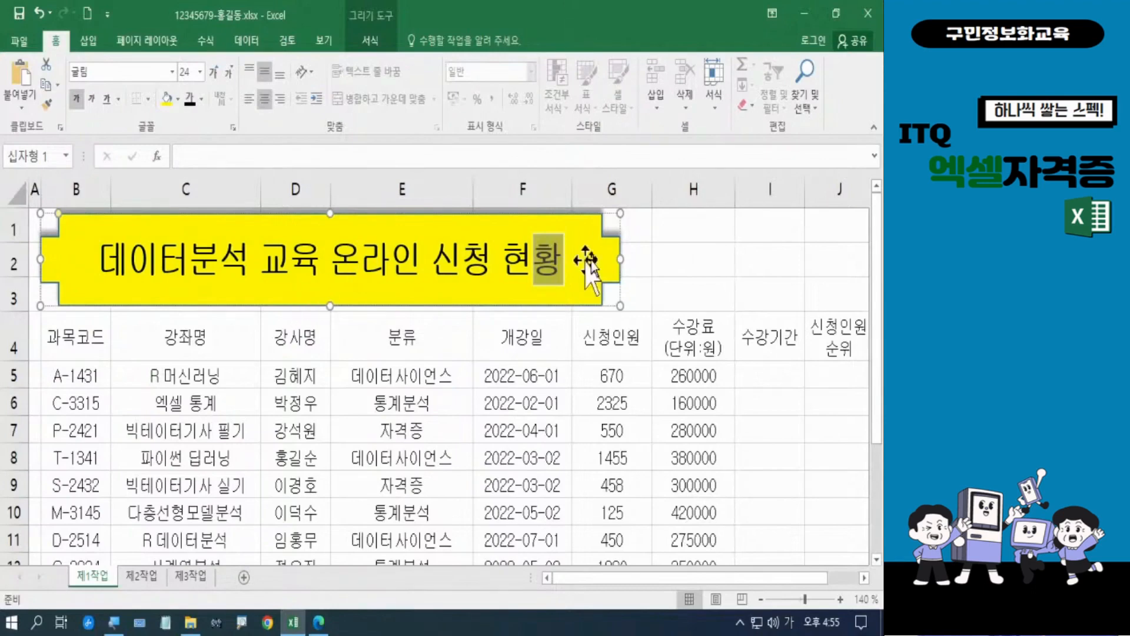
pyautogui.click(686, 265)
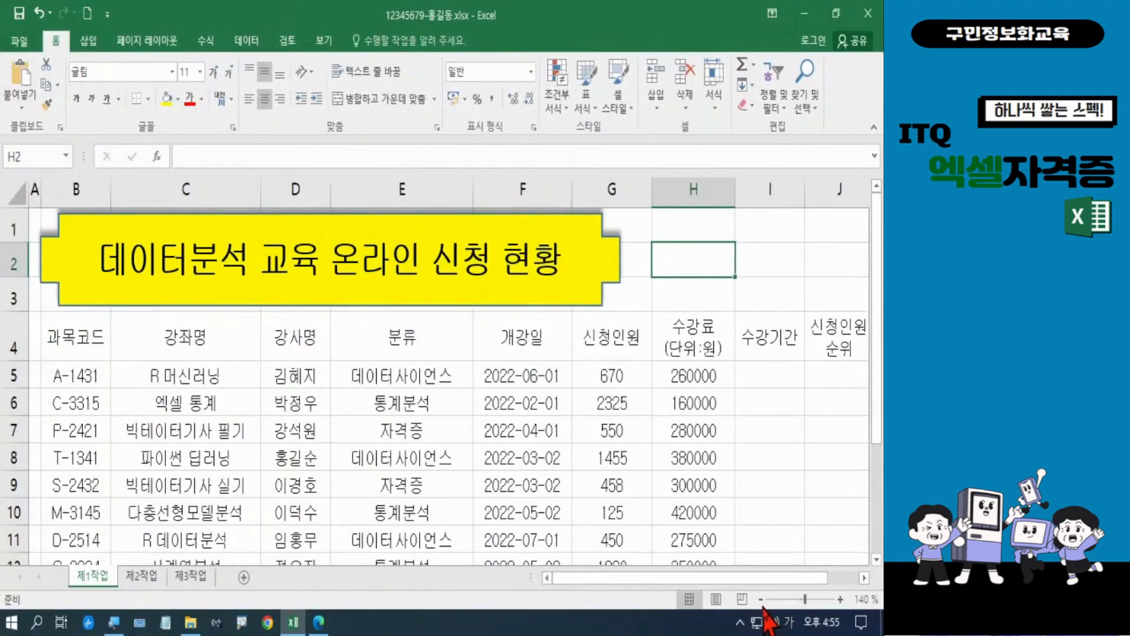
# Show the whole table at 110% zoom and switch to the exam PDF in Edge to examine the sample output
pyautogui.click(761, 598)
pyautogui.click(761, 599)
pyautogui.click(760, 599)
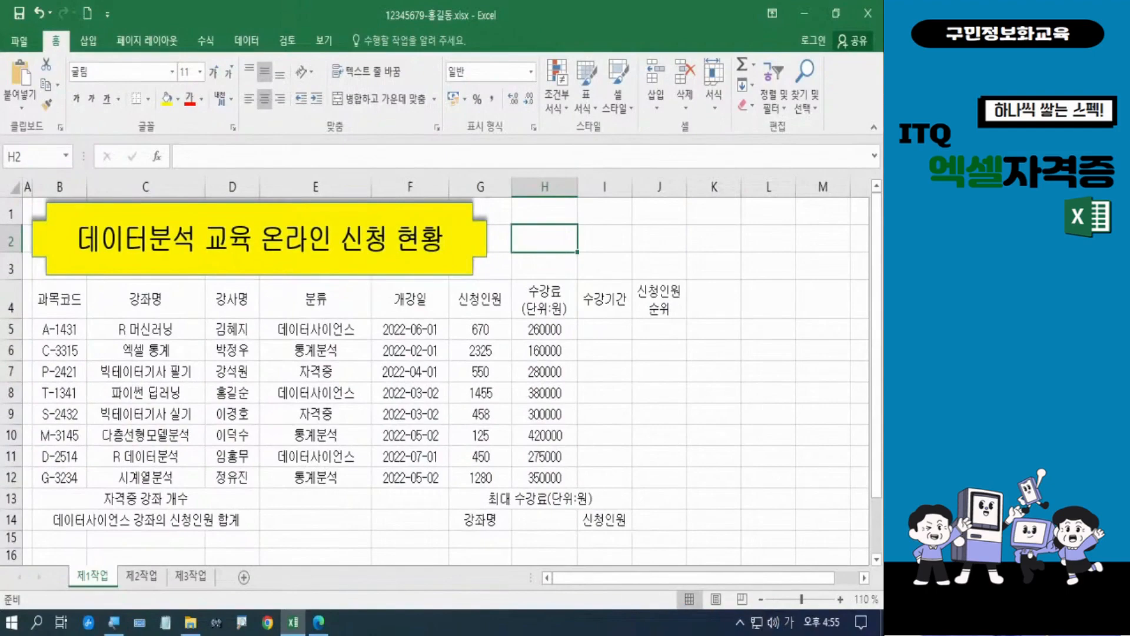
pyautogui.click(319, 621)
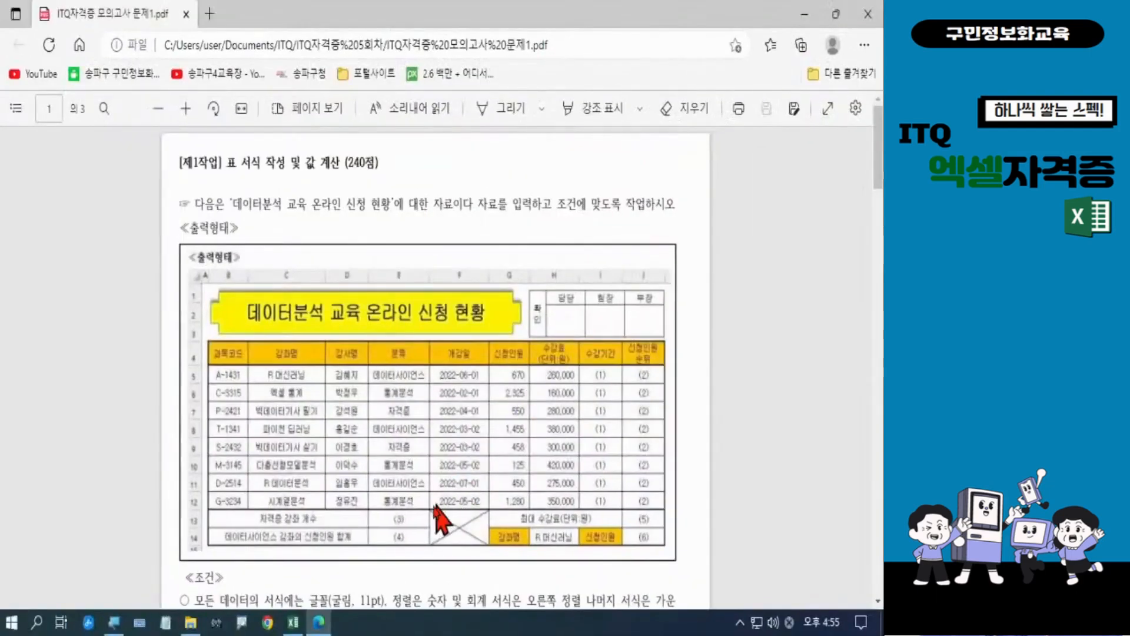
# Switch back to Excel and select the empty cell L20, well away from the data table
pyautogui.click(293, 622)
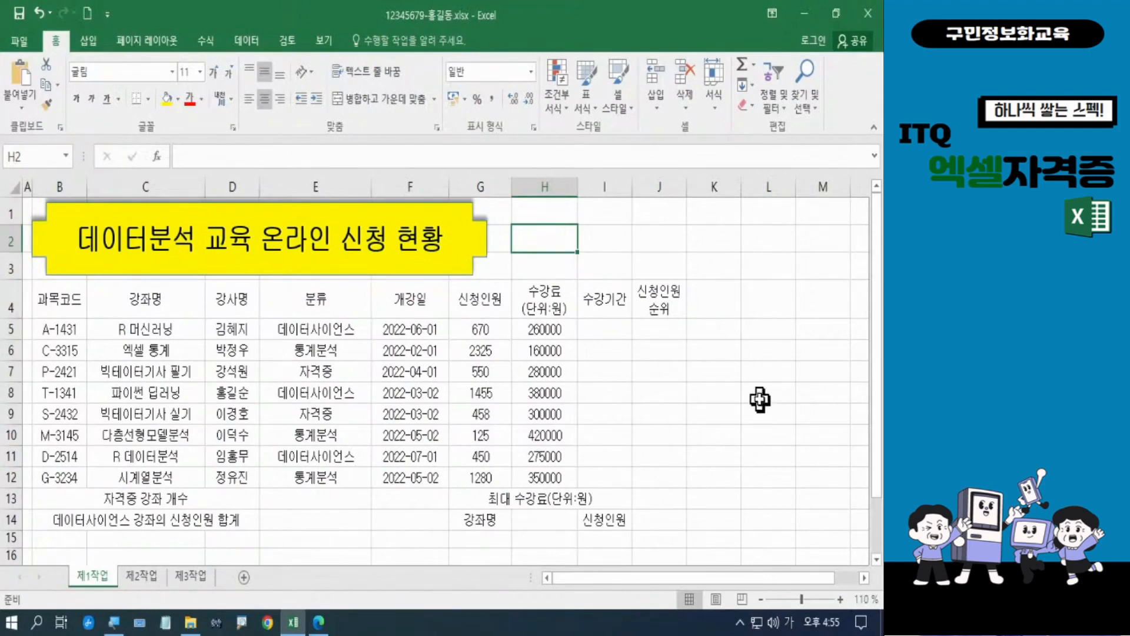
pyautogui.scroll(-1, 759, 400)
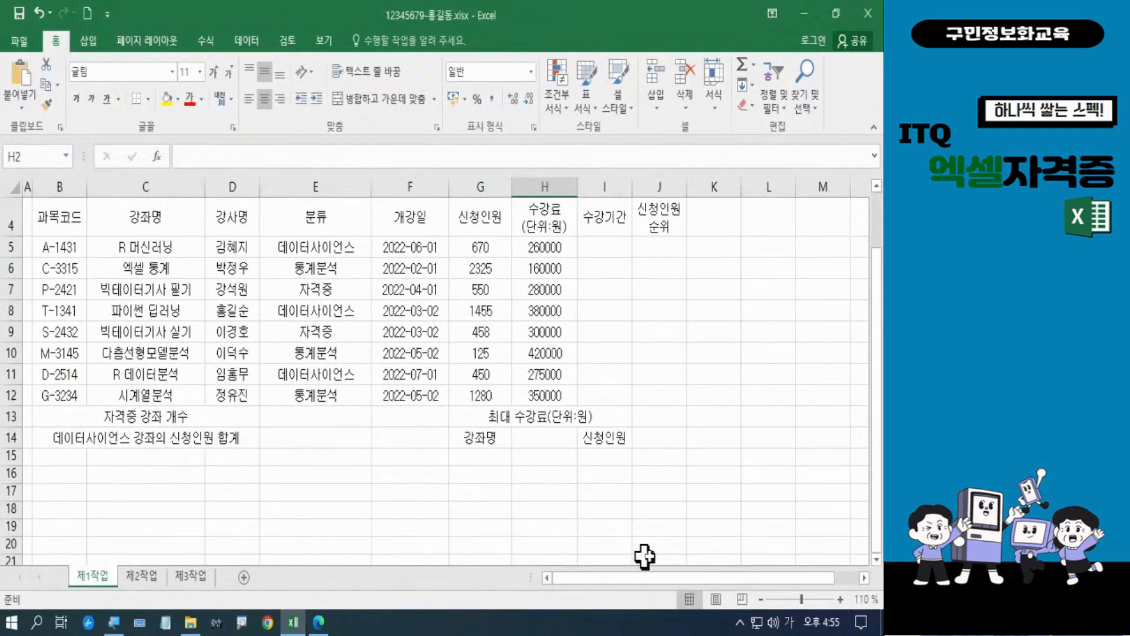
pyautogui.click(745, 547)
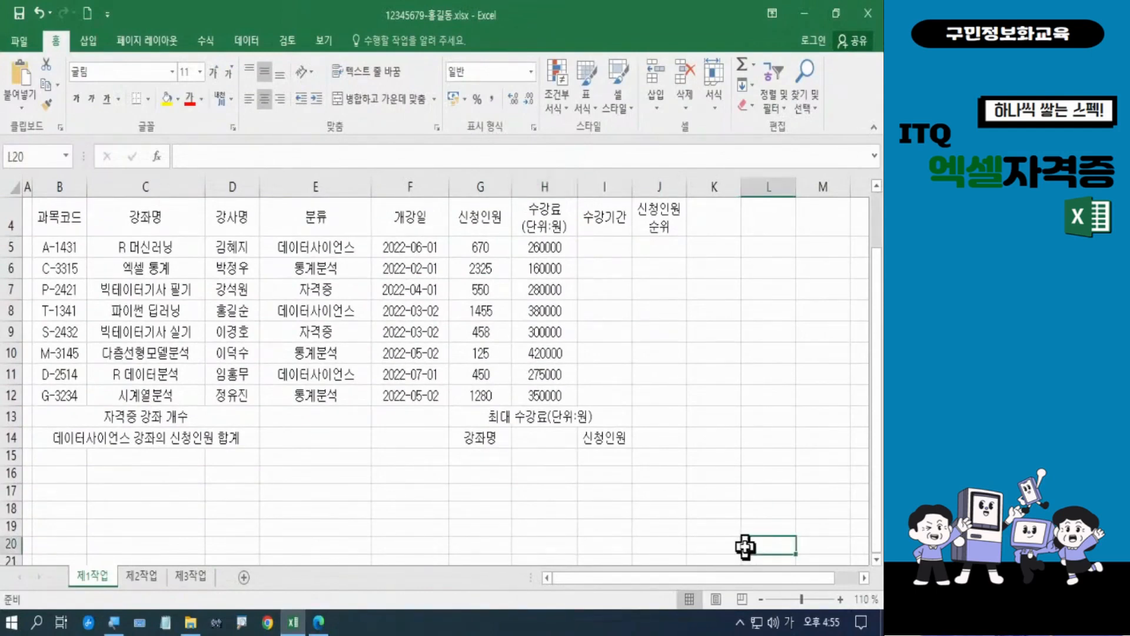
pyautogui.moveTo(701, 580); pyautogui.dragTo(758, 570)
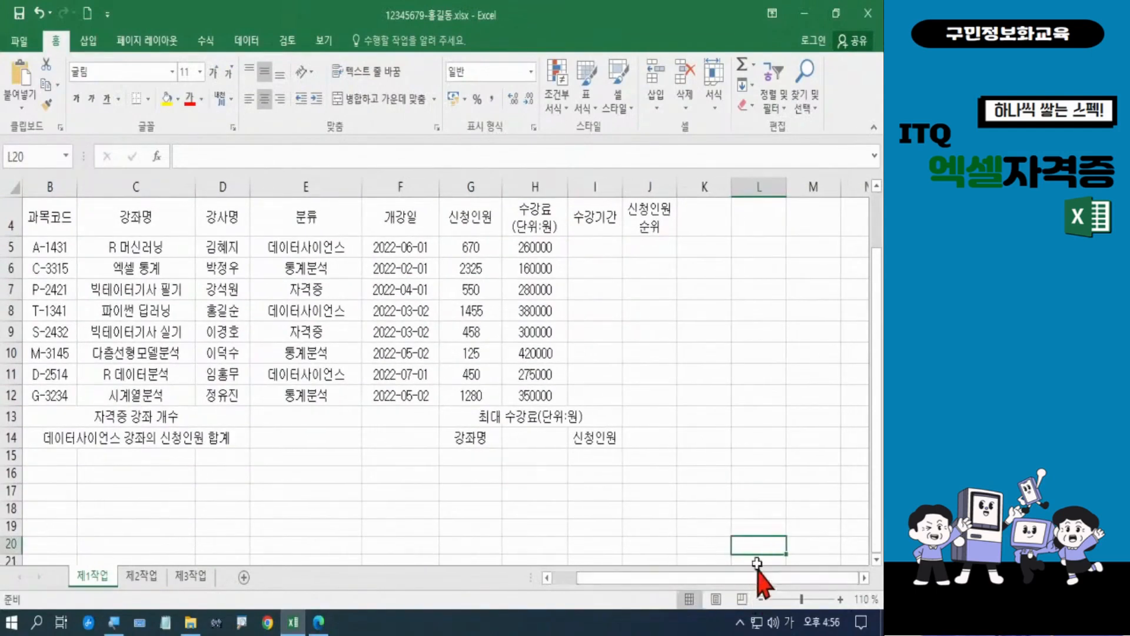
pyautogui.press('ctrl')
pyautogui.press('Down')
pyautogui.press('Down')
pyautogui.press('Down')
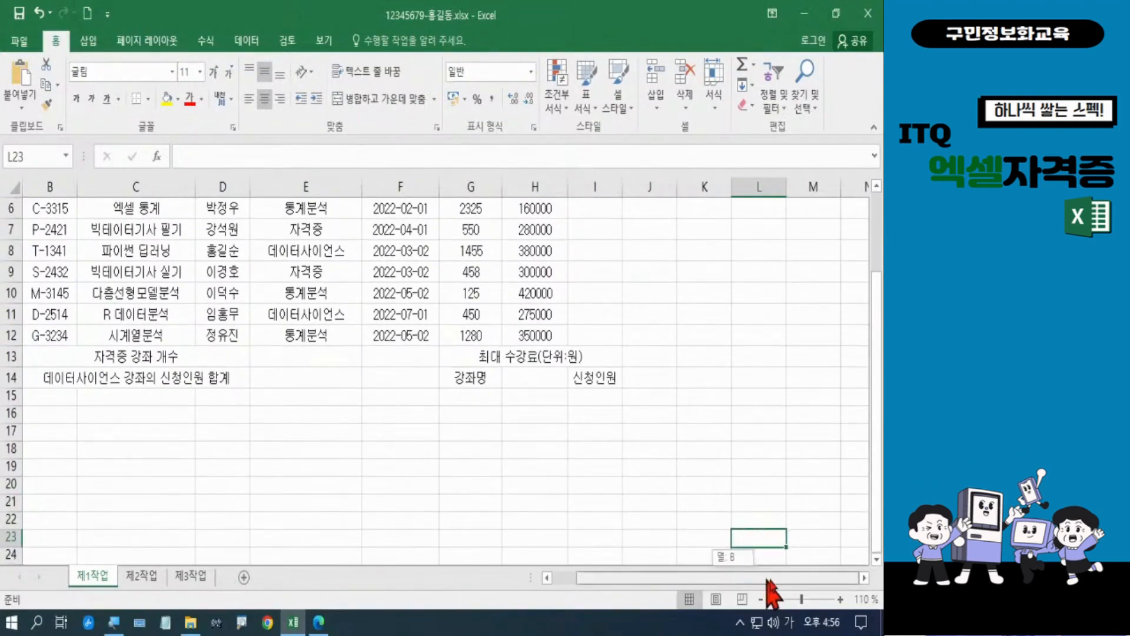
pyautogui.press('Right')
pyautogui.press('Right')
pyautogui.press('Right')
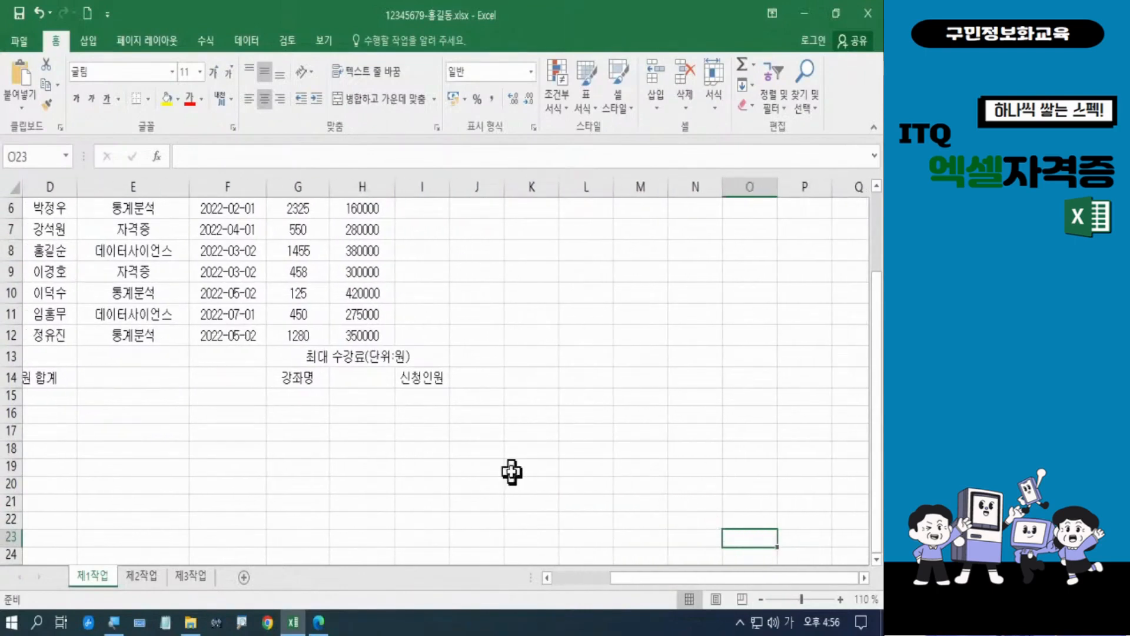
pyautogui.click(600, 486)
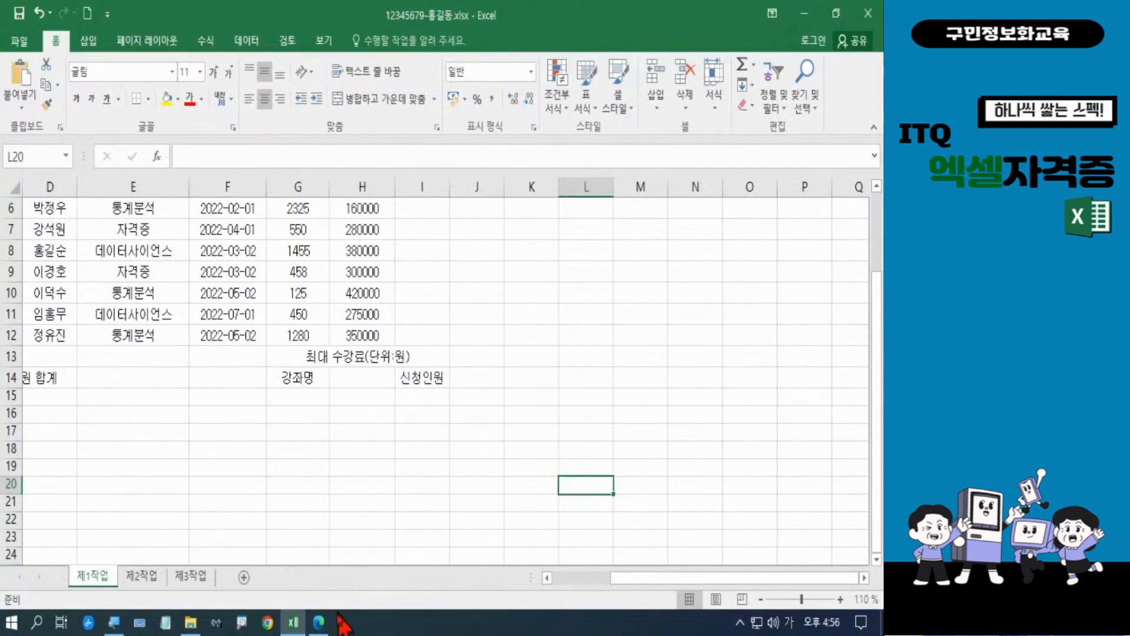
# Check the approval box in the exam PDF in Edge, return to Excel, and enter 확인, 담당, 팀장 and 부장 across L20:O20
pyautogui.click(320, 622)
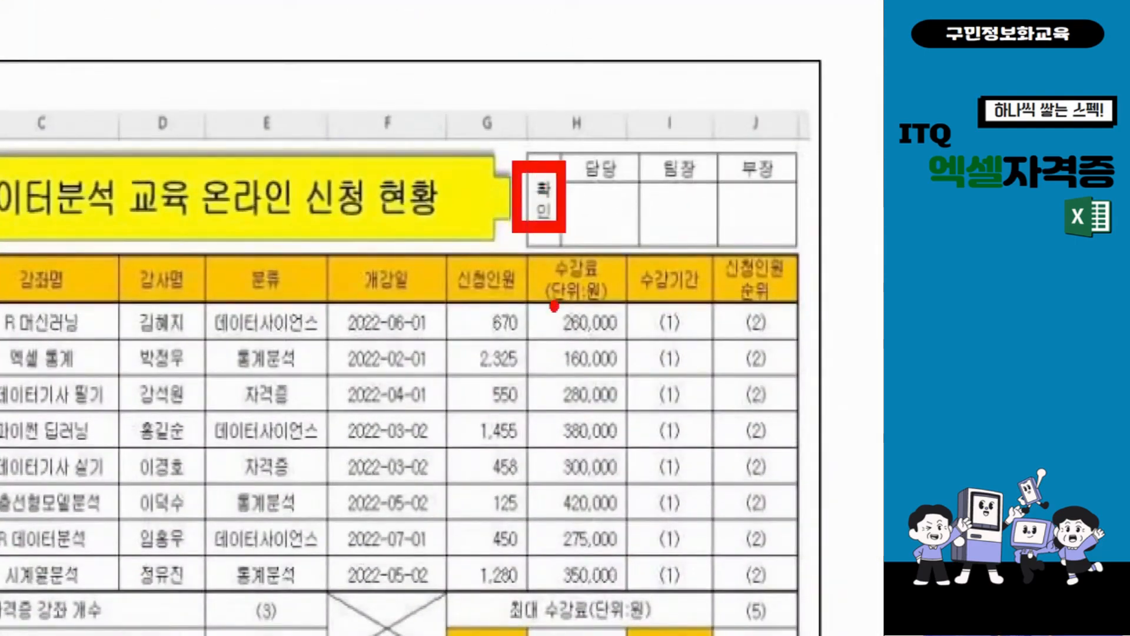
pyautogui.press('Escape')
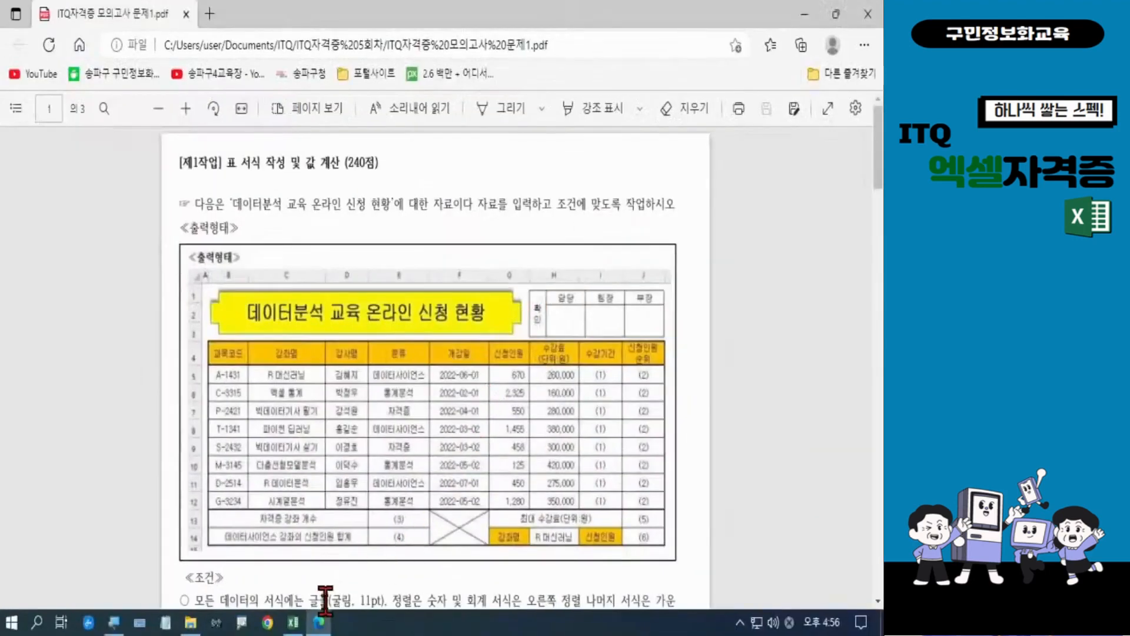
pyautogui.click(323, 622)
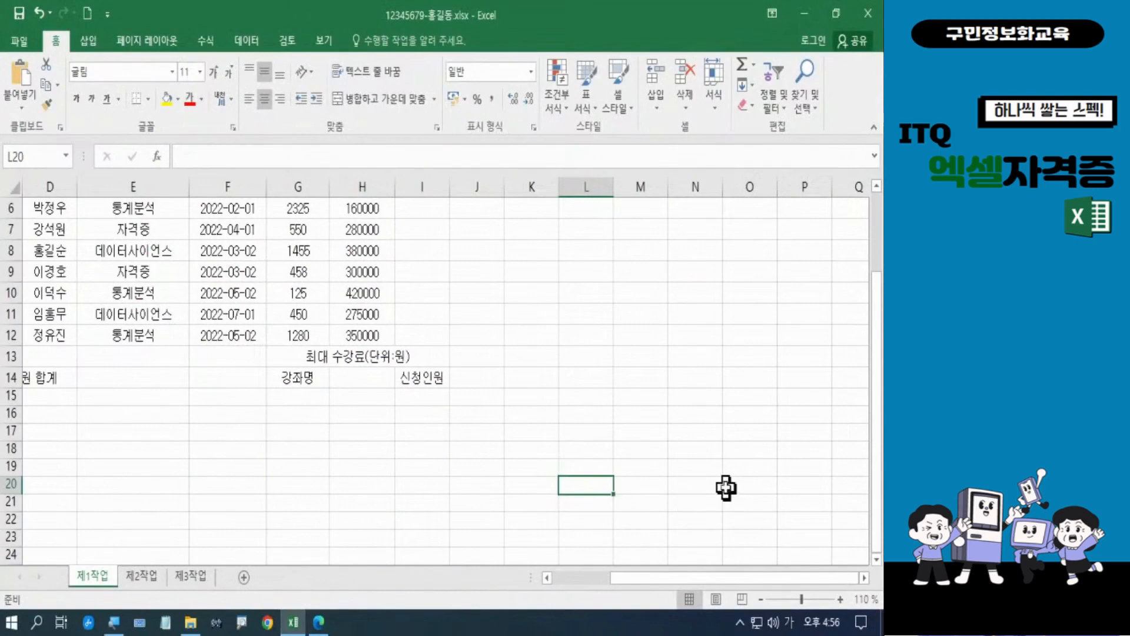
pyautogui.write('확인')
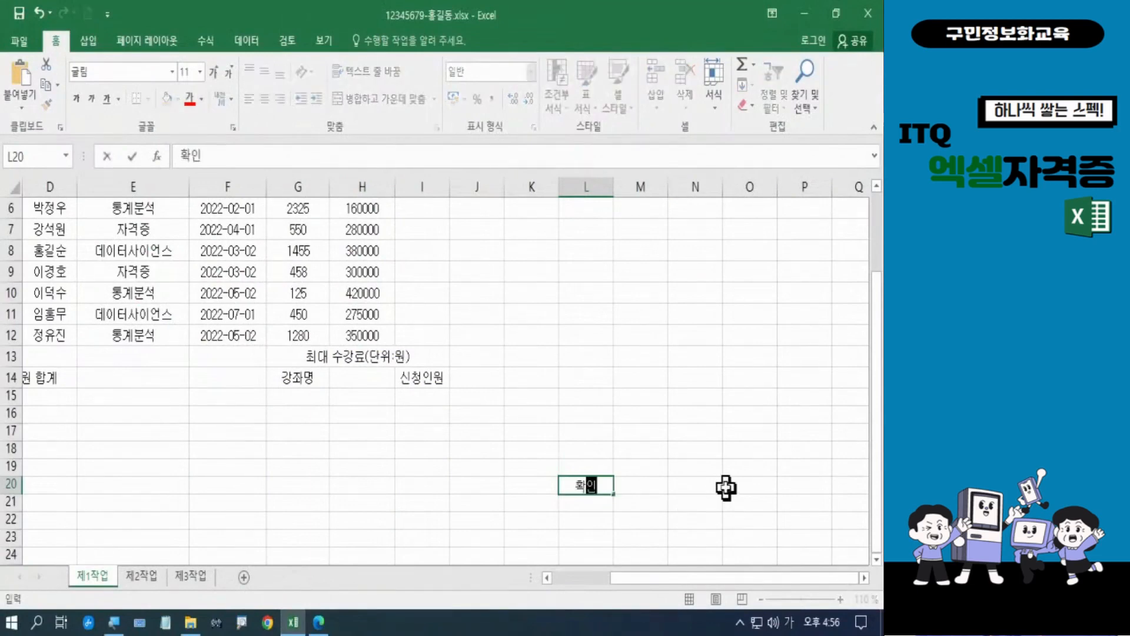
pyautogui.click(646, 486)
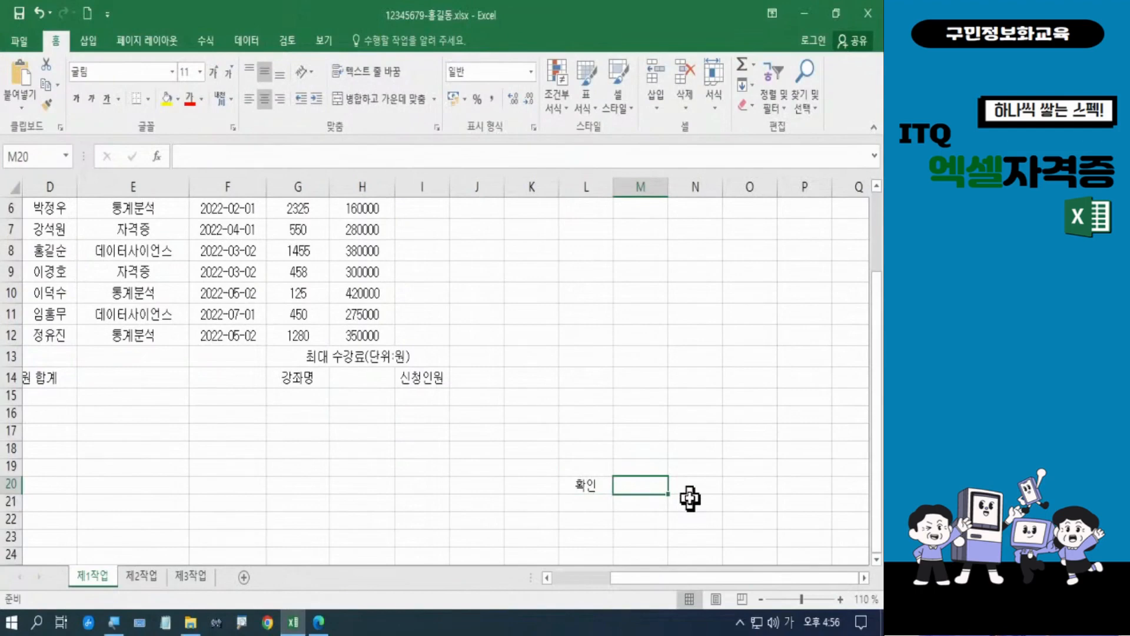
pyautogui.write('담당')
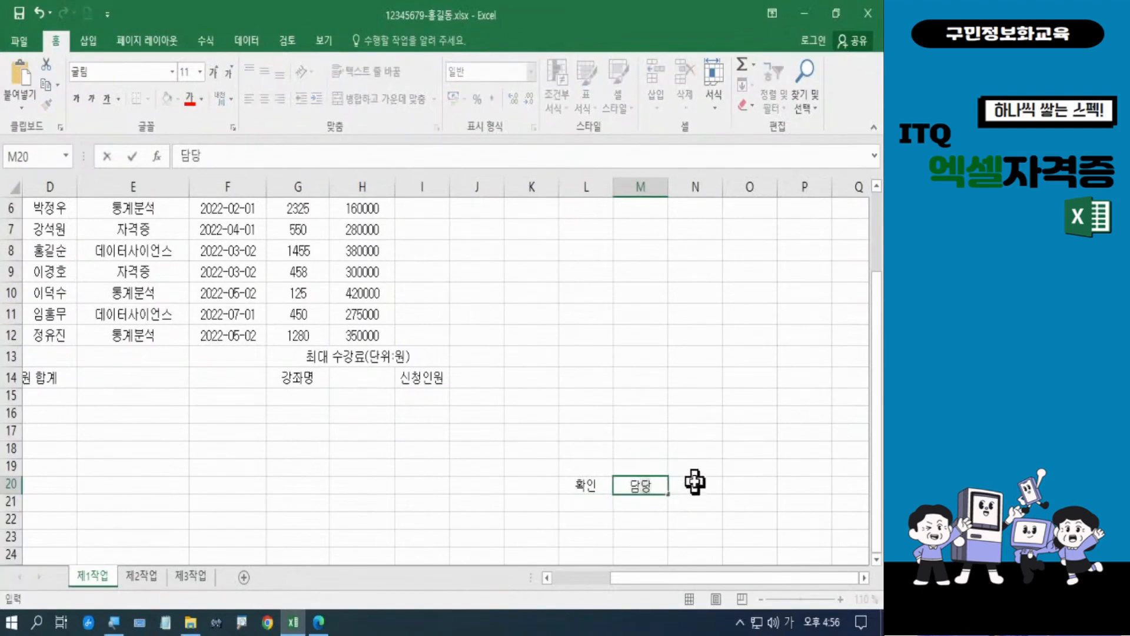
pyautogui.click(695, 482)
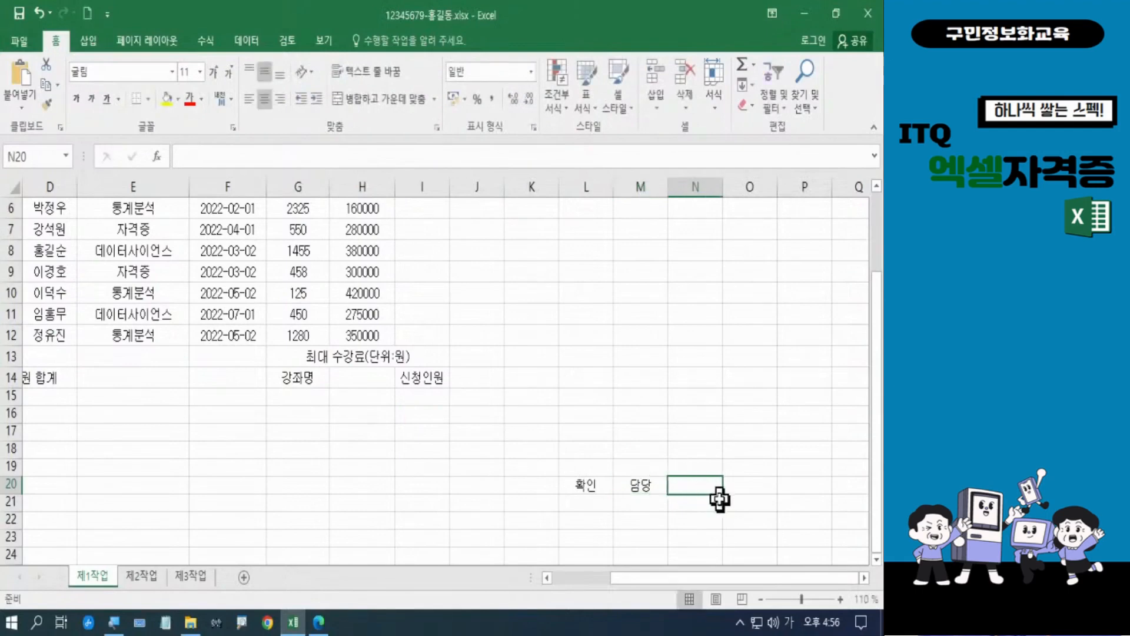
pyautogui.write('팀장')
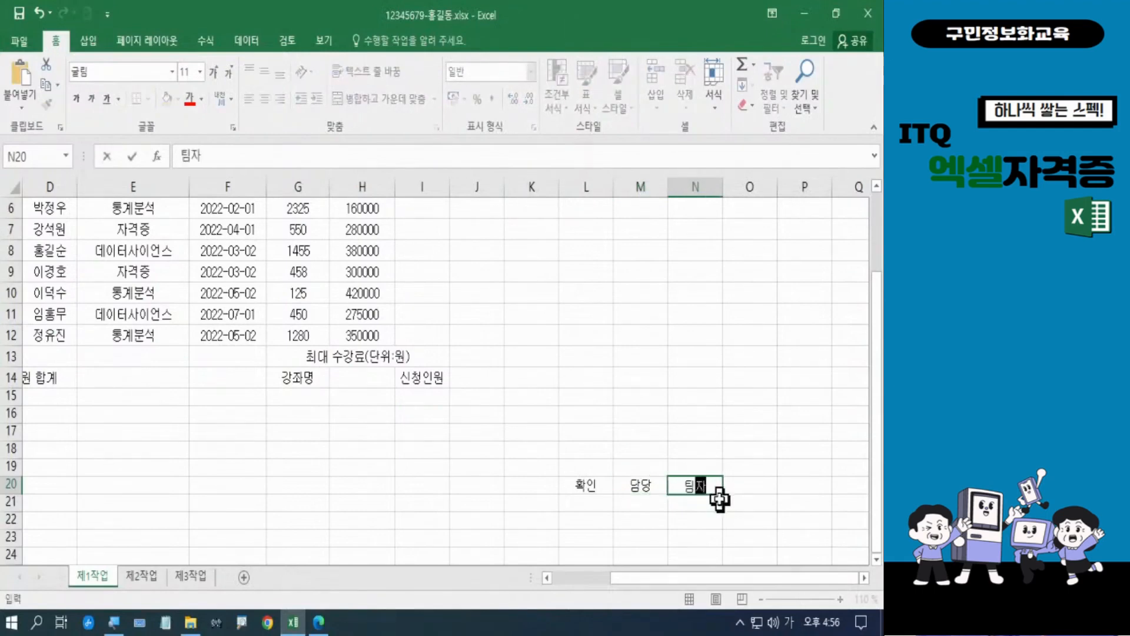
pyautogui.click(748, 484)
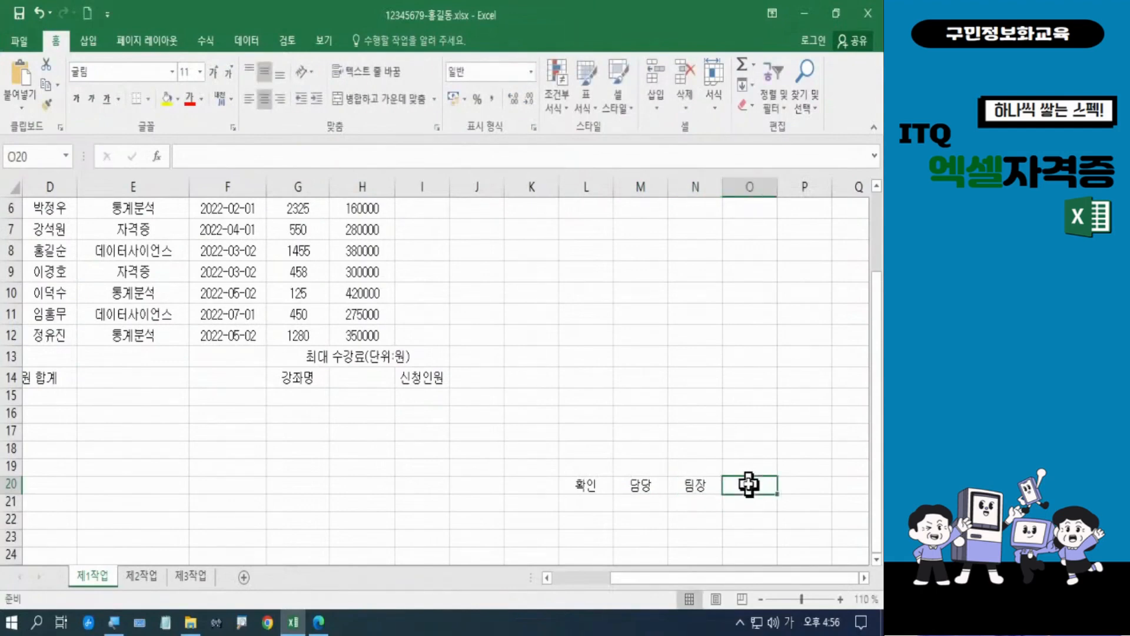
pyautogui.write('부장')
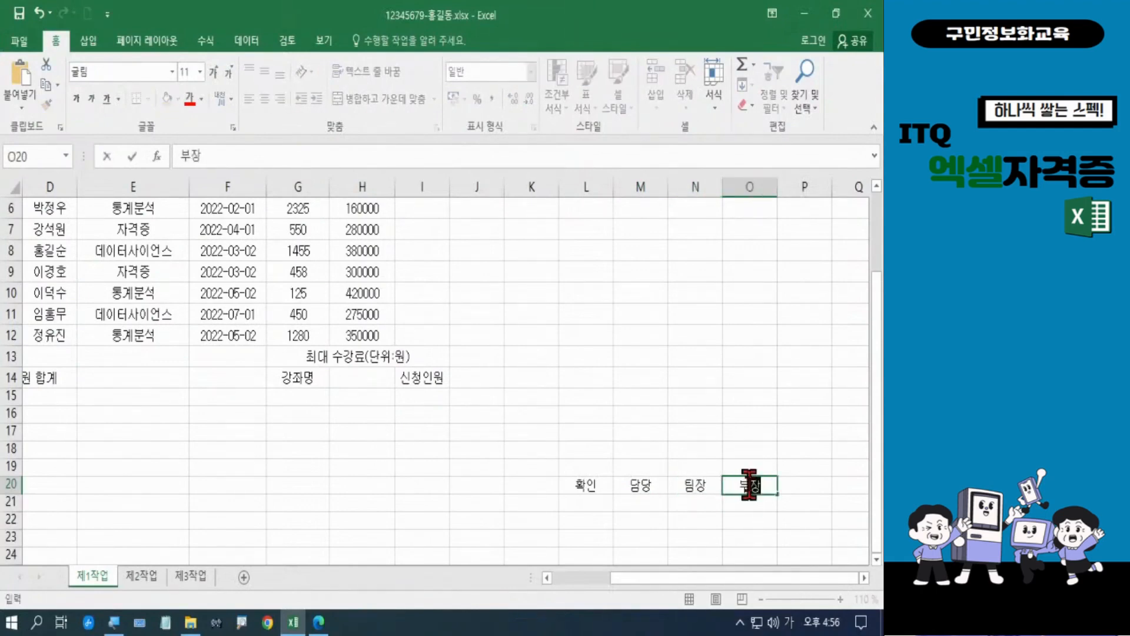
pyautogui.press('Return')
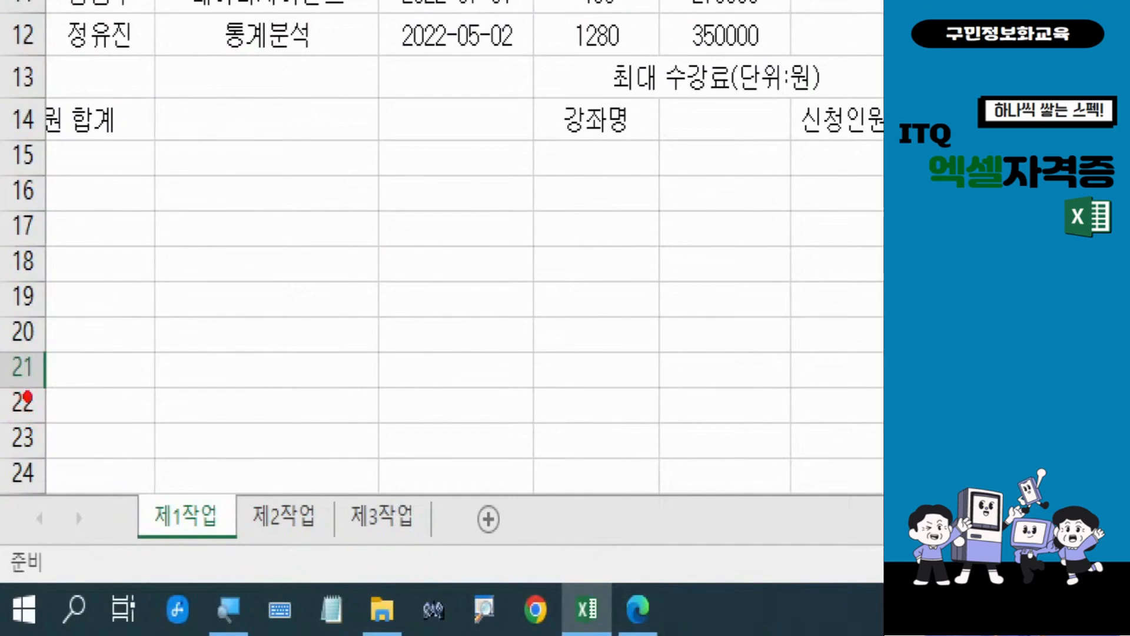
# Increase the height of row 21 to about double, and merge and centre L20:L21 around the 확인 label
pyautogui.moveTo(67, 373)
pyautogui.mouseDown()
pyautogui.moveTo(33, 386)
pyautogui.moveTo(86, 418)
pyautogui.mouseUp()
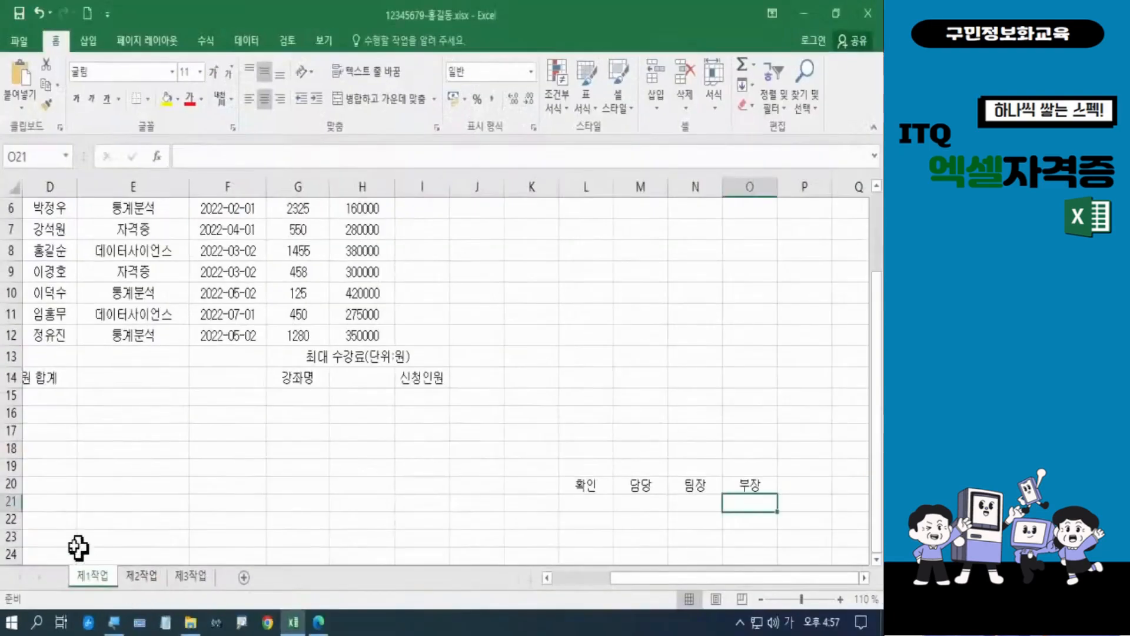
pyautogui.moveTo(32, 386); pyautogui.dragTo(32, 388)
pyautogui.moveTo(15, 511); pyautogui.dragTo(13, 529)
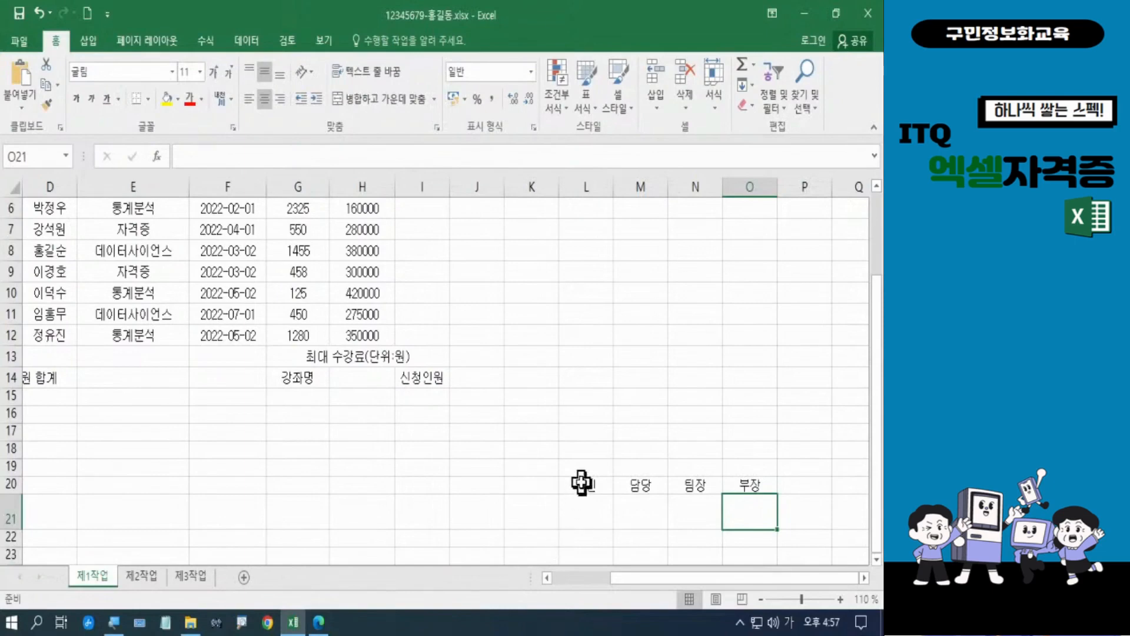
pyautogui.moveTo(580, 484); pyautogui.dragTo(581, 503)
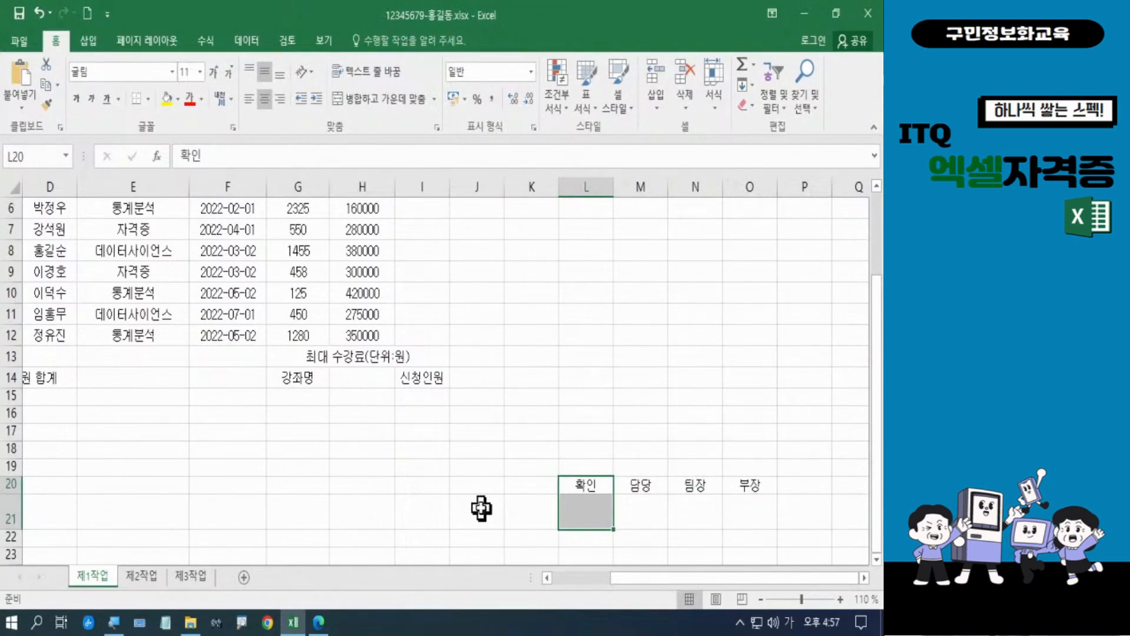
pyautogui.click(382, 101)
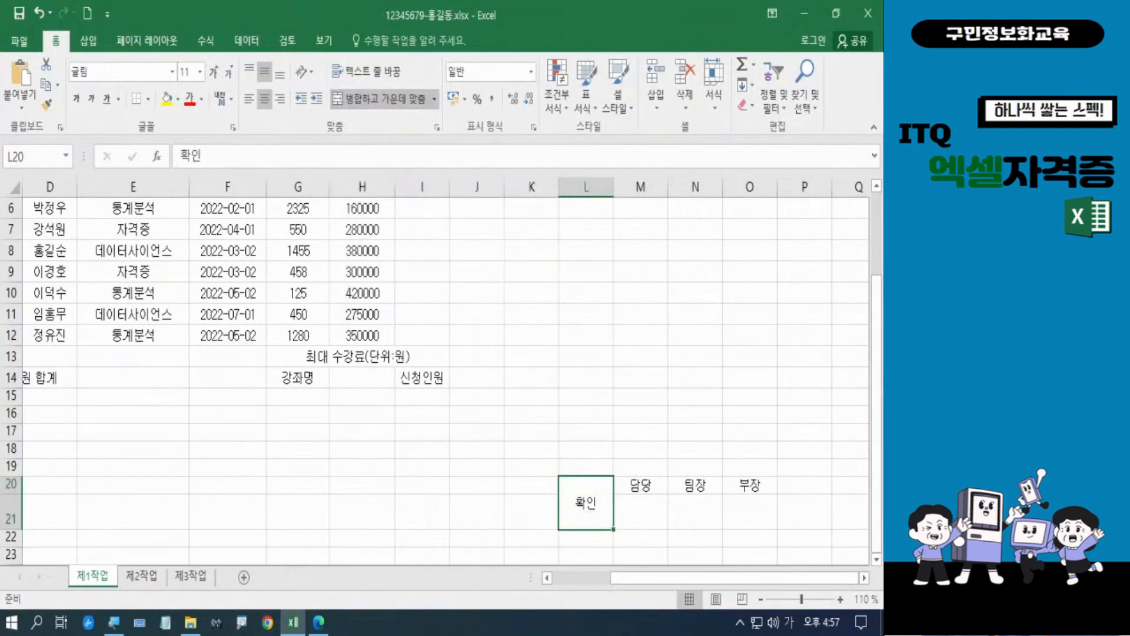
pyautogui.hotkey('ctrl', '2')
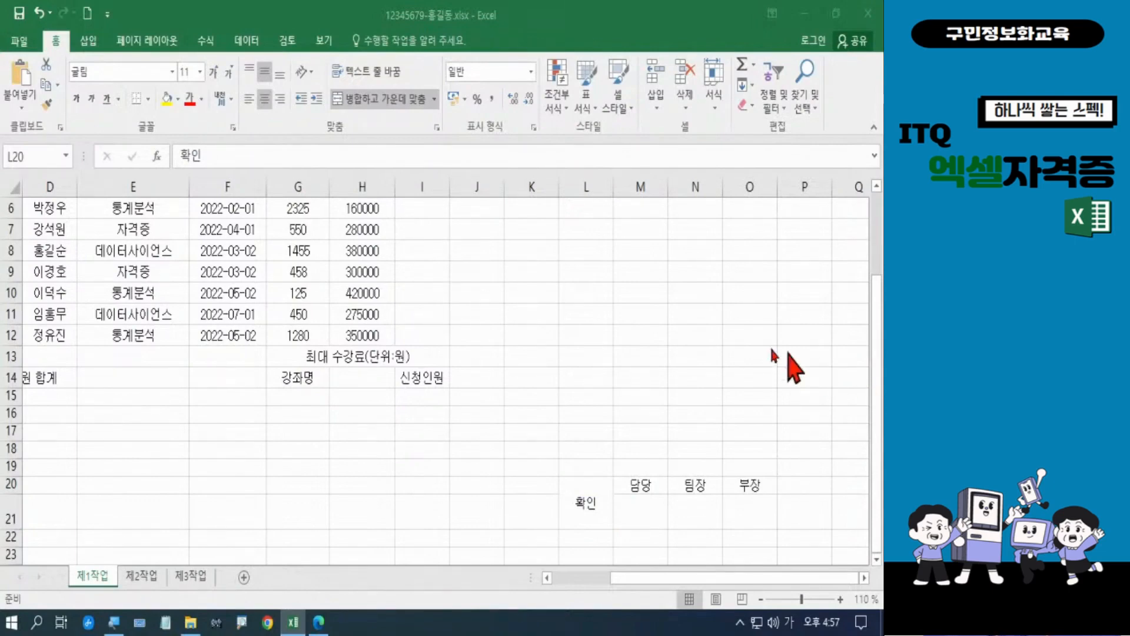
# Narrow column L to about half its width and set the 확인 label as vertical text
pyautogui.click(612, 193)
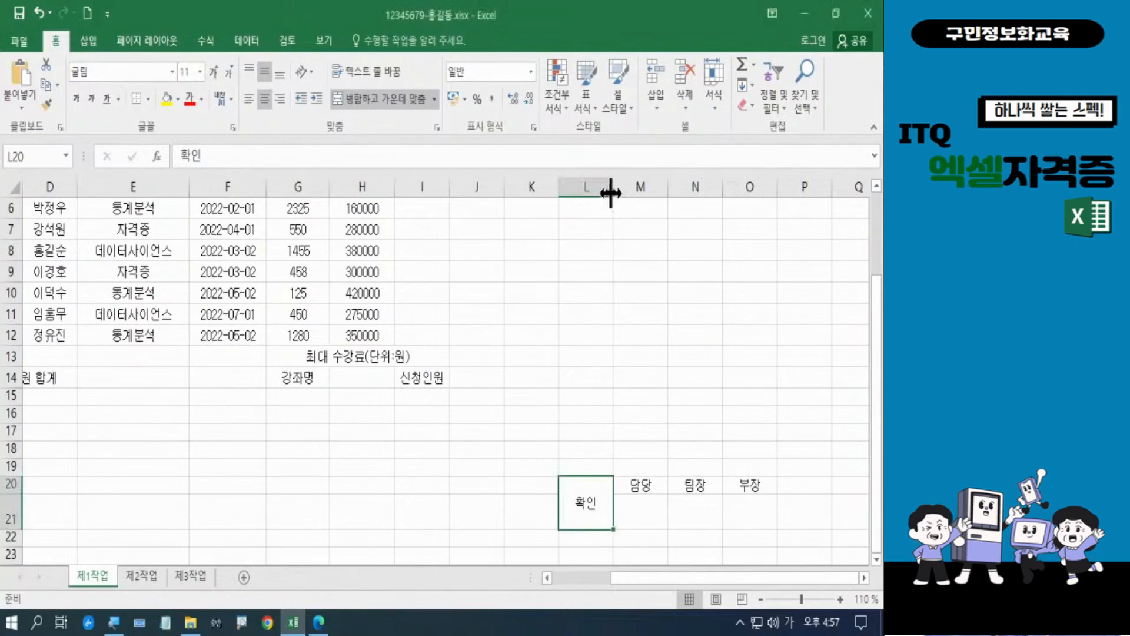
pyautogui.moveTo(610, 194); pyautogui.dragTo(587, 191)
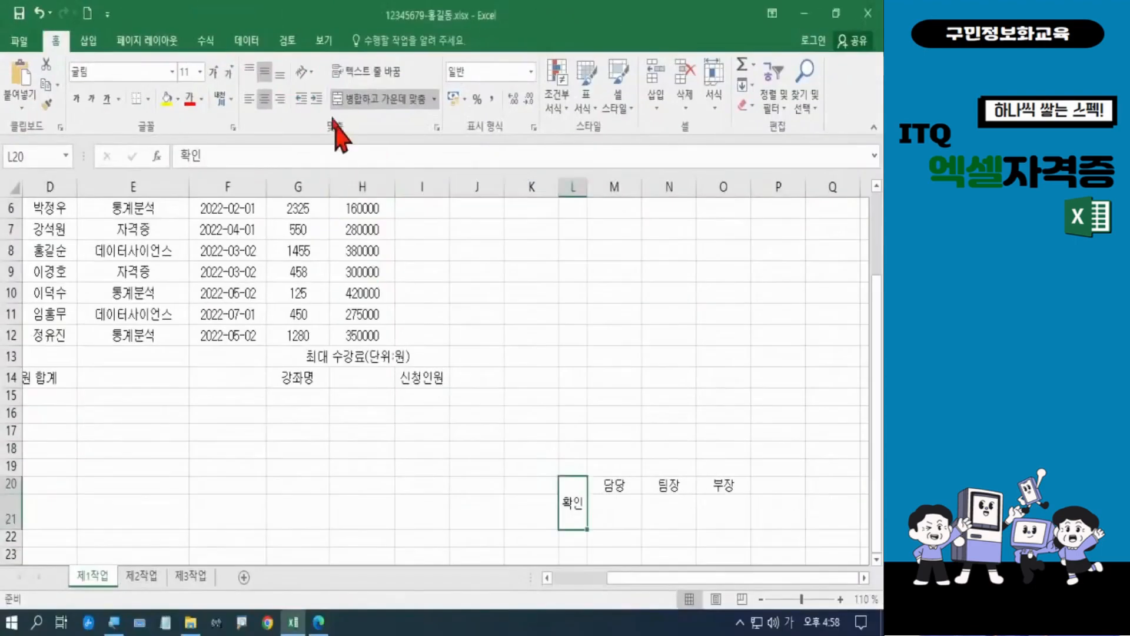
pyautogui.click(311, 73)
pyautogui.click(334, 137)
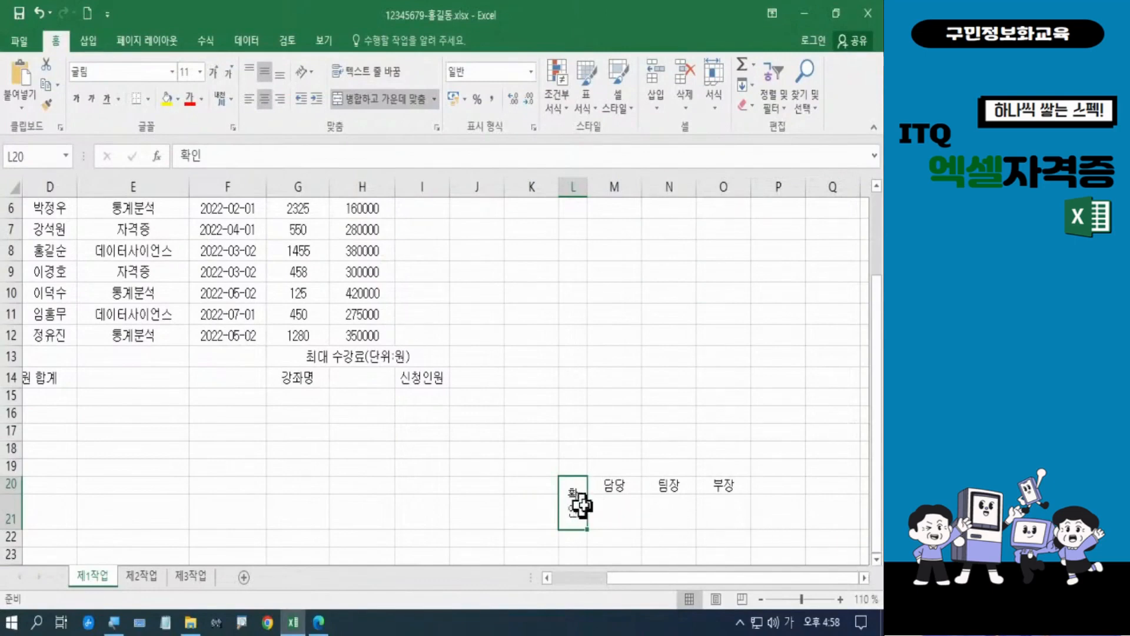
# Apply all borders to the approval box in L20:O21
pyautogui.moveTo(582, 505); pyautogui.dragTo(713, 506)
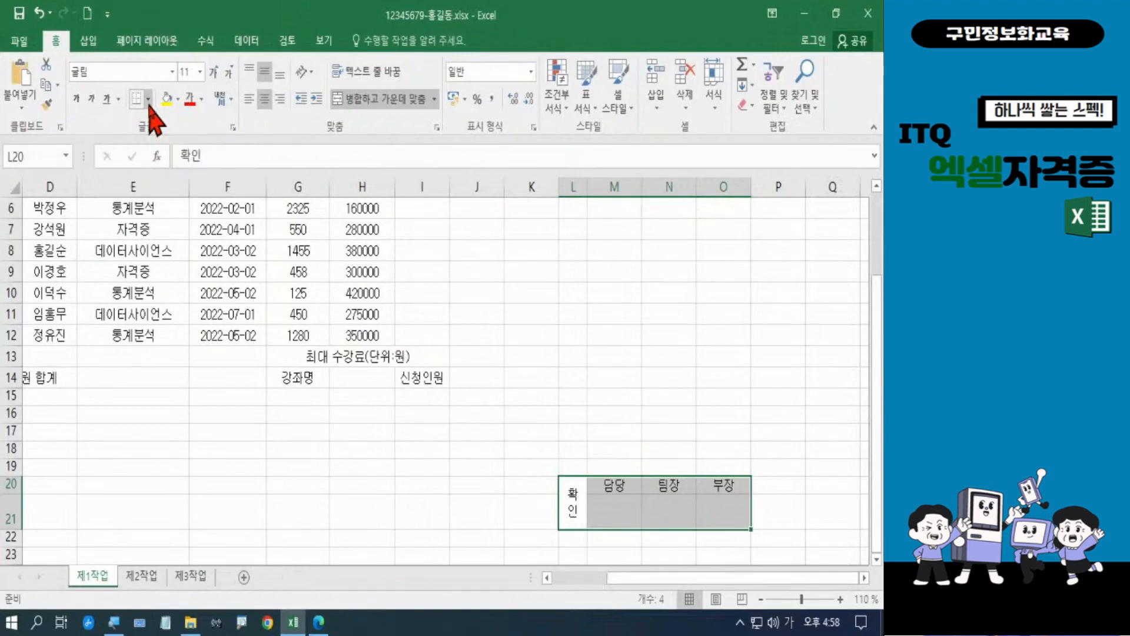
pyautogui.click(149, 99)
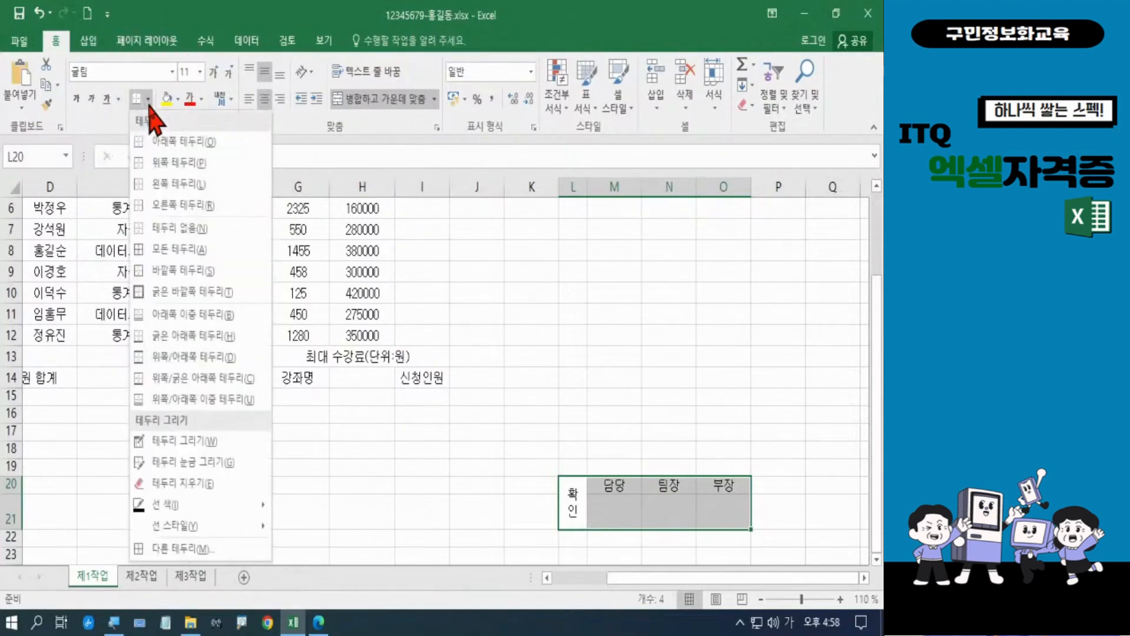
pyautogui.click(172, 250)
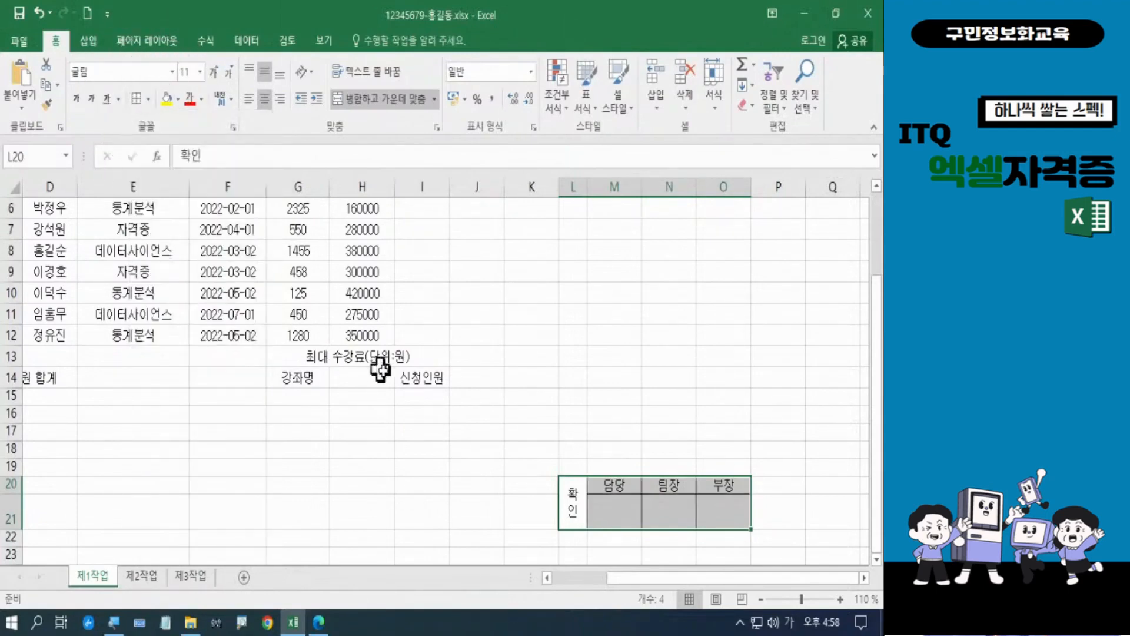
pyautogui.click(516, 451)
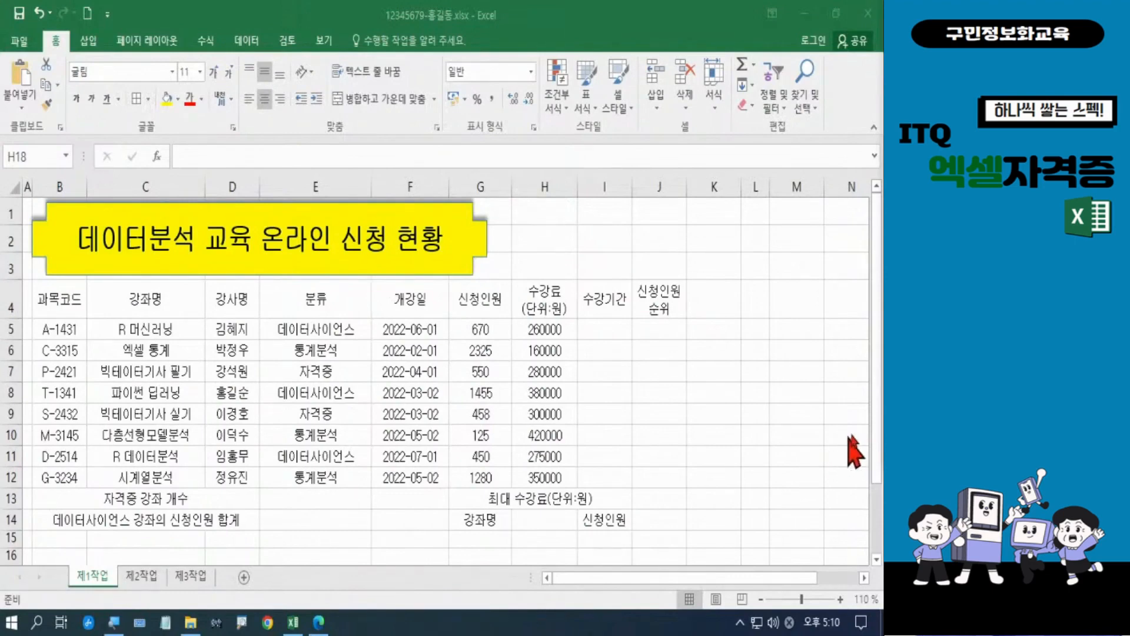
# Copy the approval box in L20:O21 as a picture, with the as-shown-on-screen appearance and the 그림 format
pyautogui.moveTo(879, 439); pyautogui.dragTo(878, 501)
pyautogui.moveTo(752, 582); pyautogui.dragTo(858, 595)
pyautogui.click(626, 558)
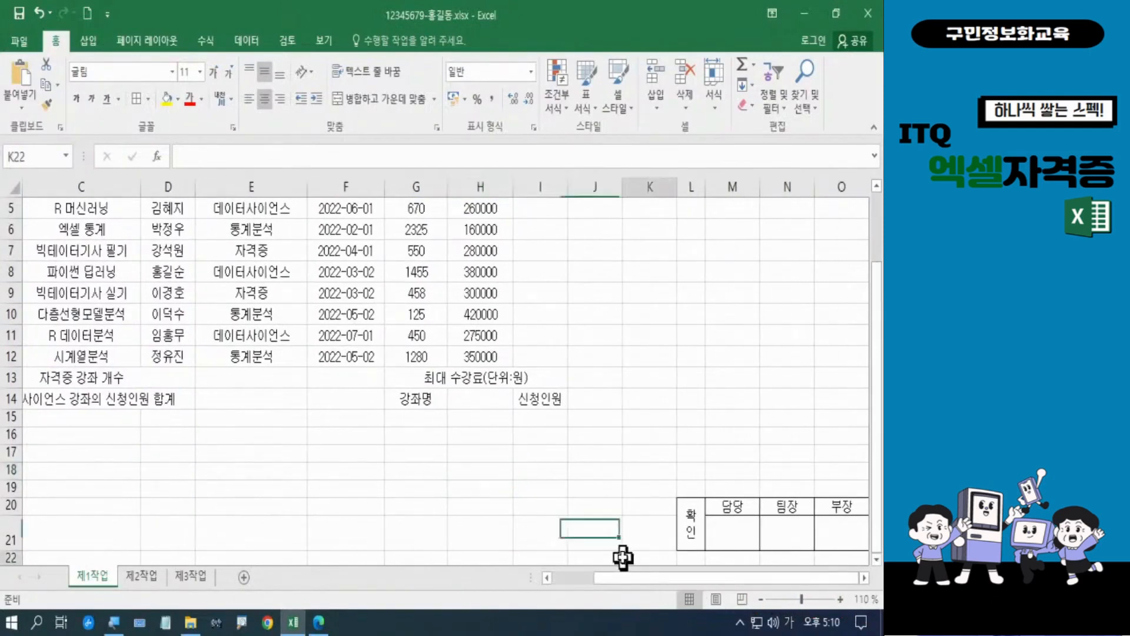
pyautogui.press('Right')
pyautogui.press('Right')
pyautogui.press('Right')
pyautogui.press('Right')
pyautogui.press('Right')
pyautogui.press('Right')
pyautogui.press('Right')
pyautogui.press('Right')
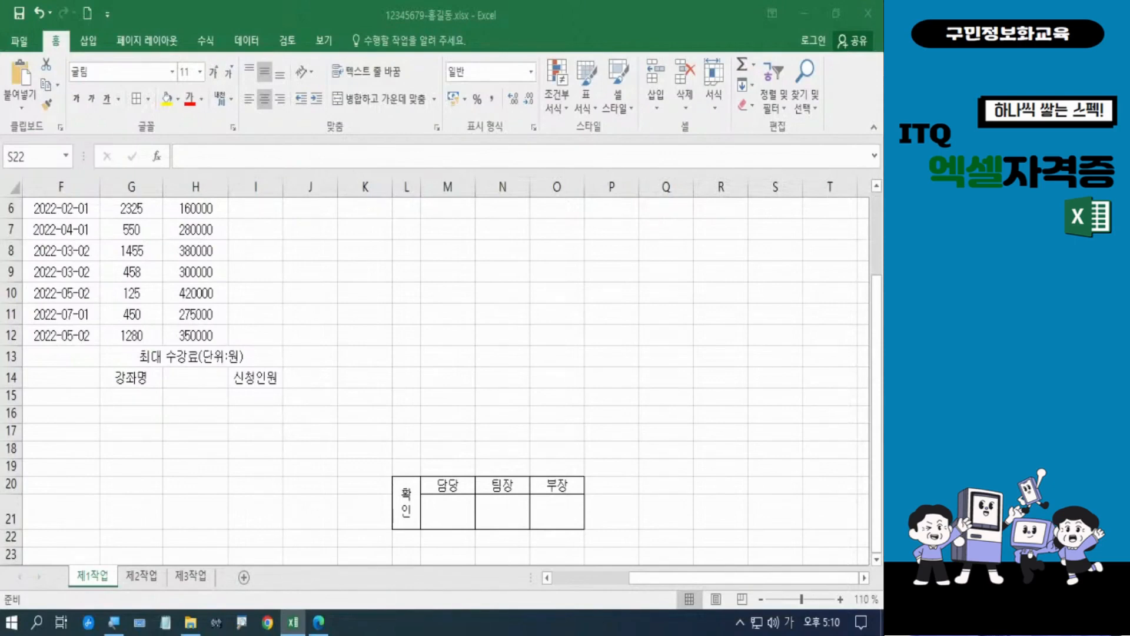
pyautogui.click(402, 503)
pyautogui.moveTo(402, 503); pyautogui.dragTo(536, 511)
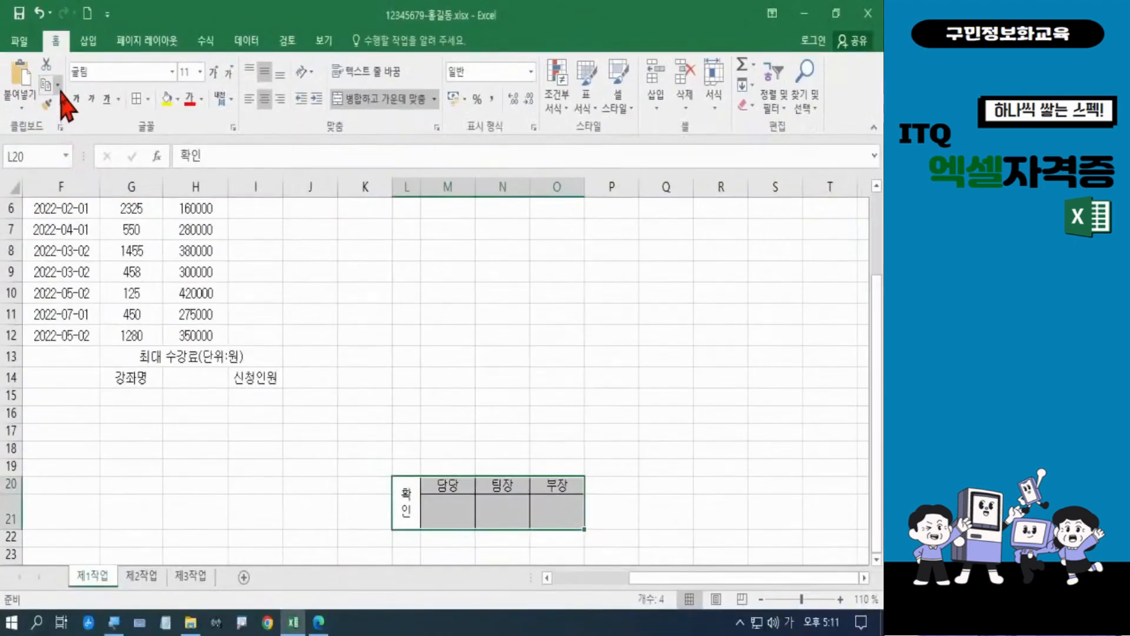
pyautogui.click(116, 170)
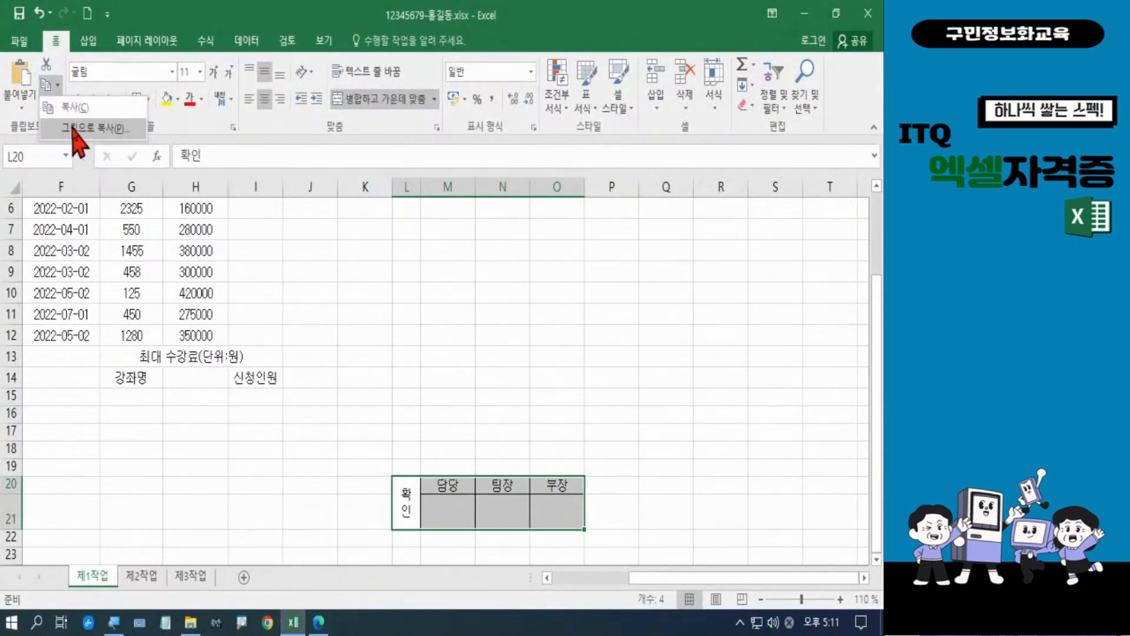
pyautogui.click(76, 129)
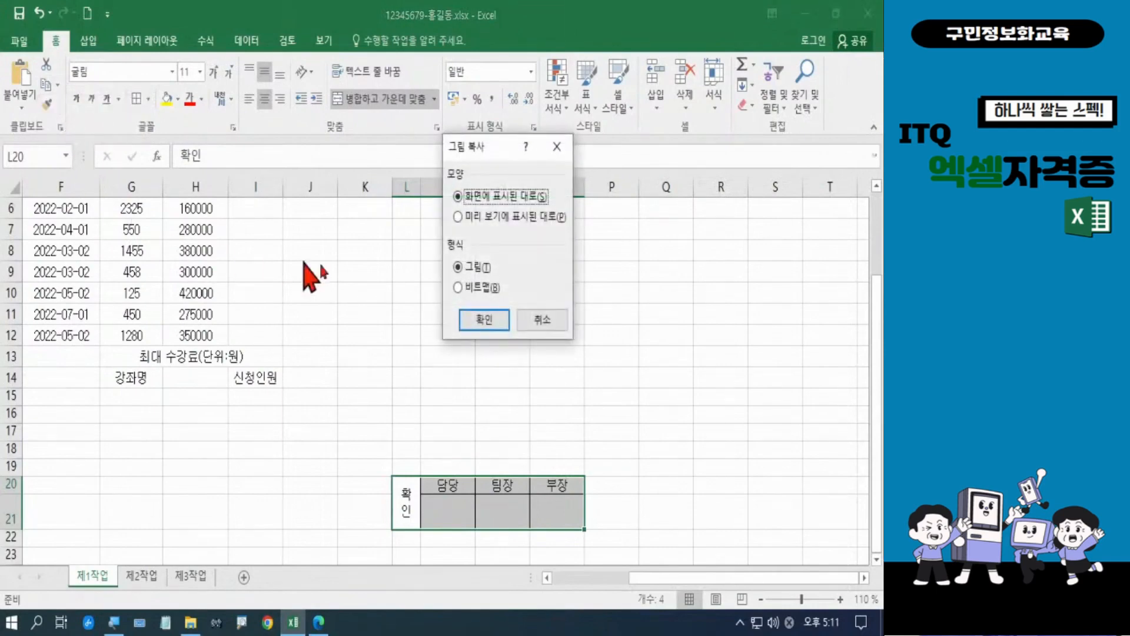
pyautogui.click(483, 320)
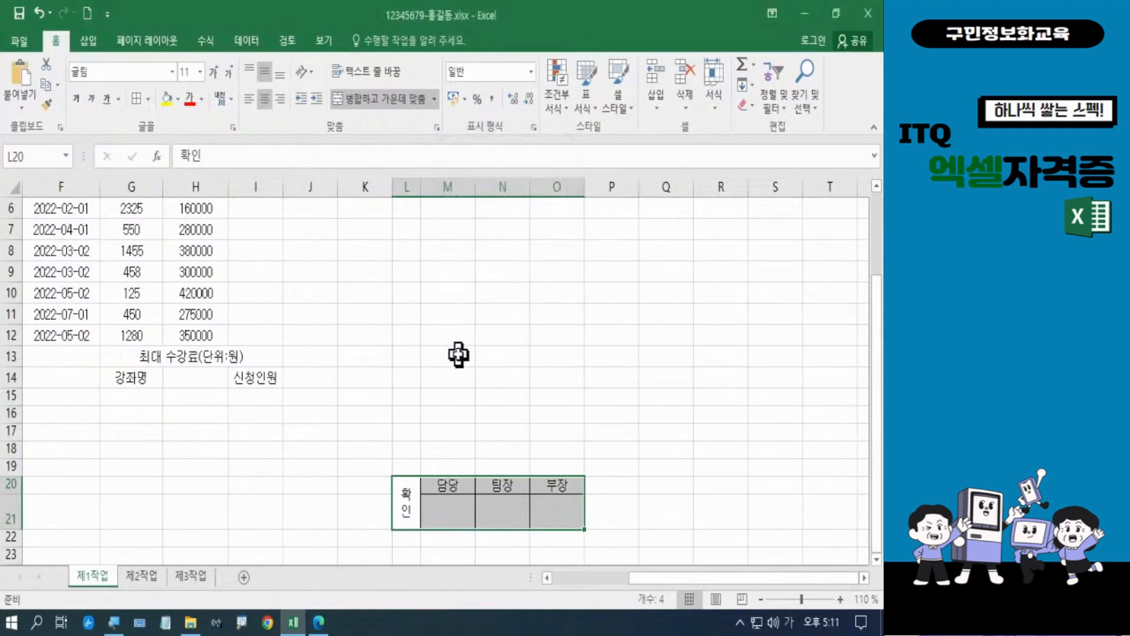
# Paste the copied approval box picture at cell M11, above the original box
pyautogui.click(452, 319)
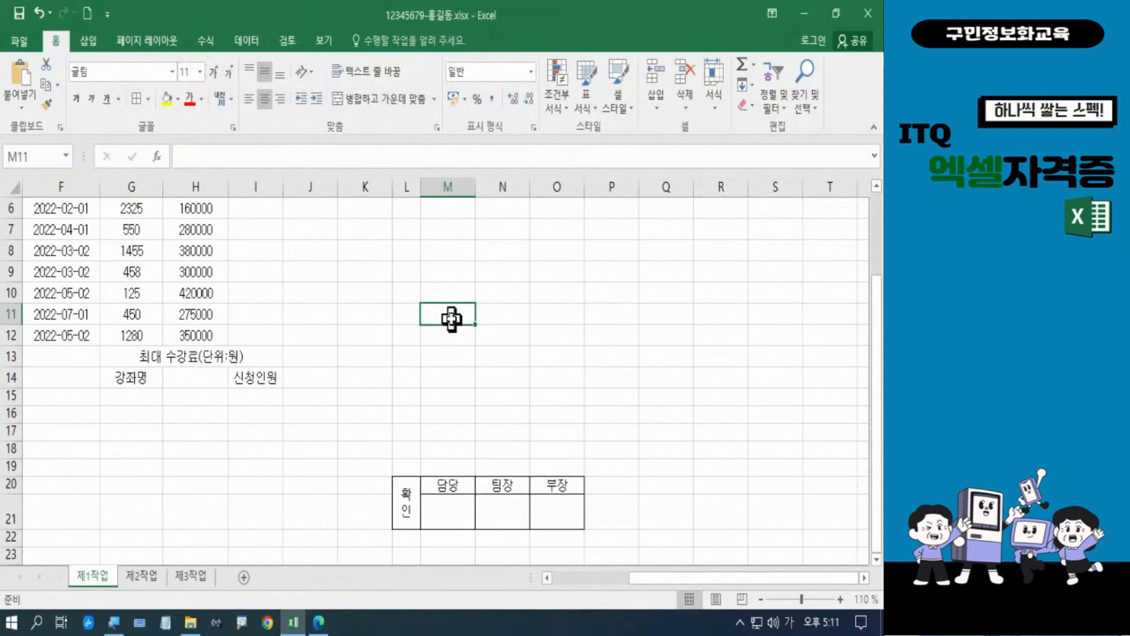
pyautogui.hotkey('ctrl', 'v')
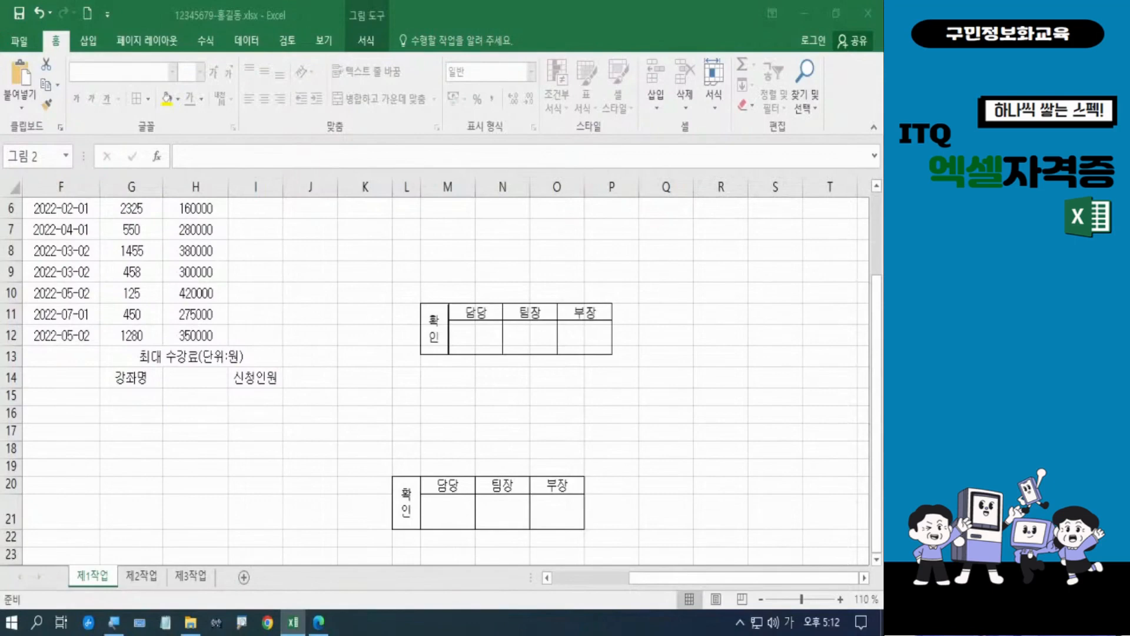
pyautogui.click(454, 341)
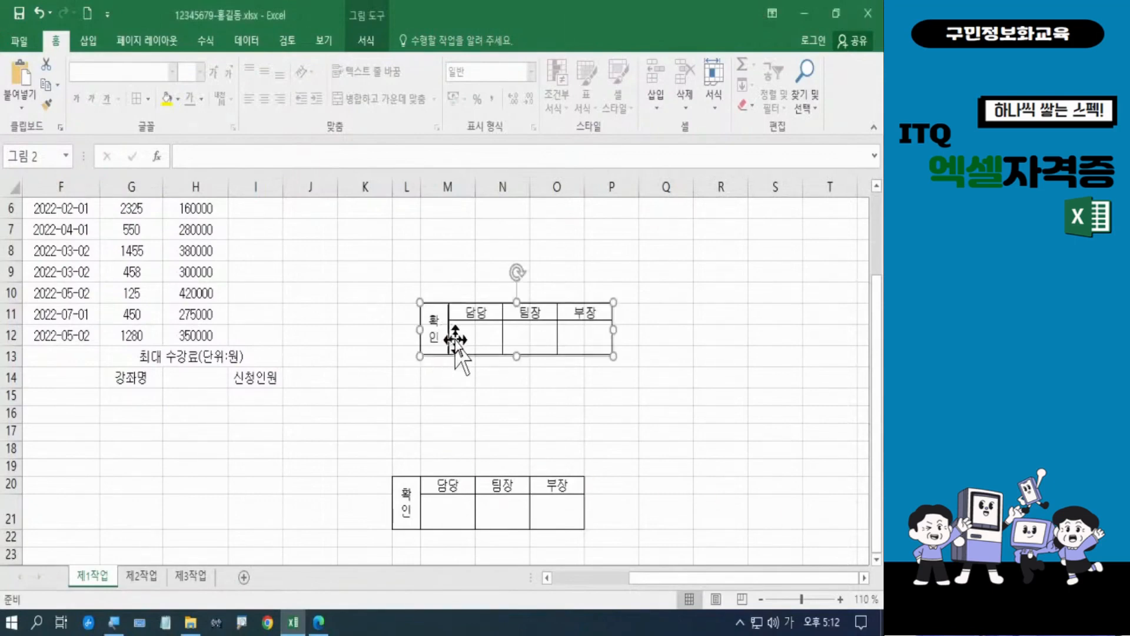
# Move the approval box picture beside the title, starting at H1, and stretch it down to near the bottom of row 3
pyautogui.scroll(2, 452, 342)
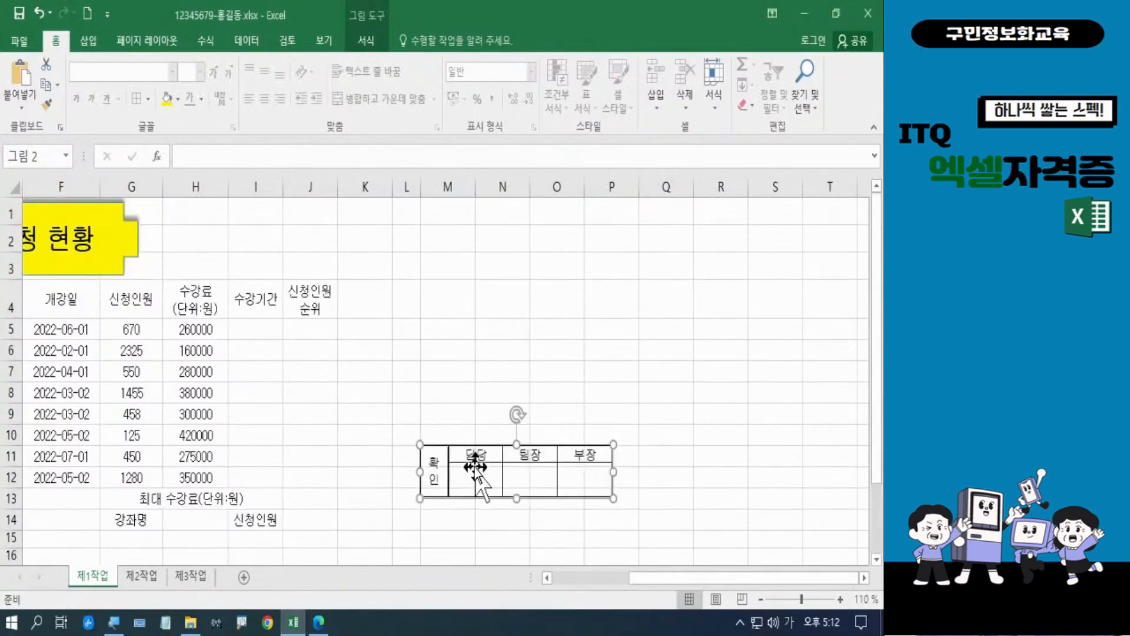
pyautogui.moveTo(476, 467); pyautogui.dragTo(219, 225)
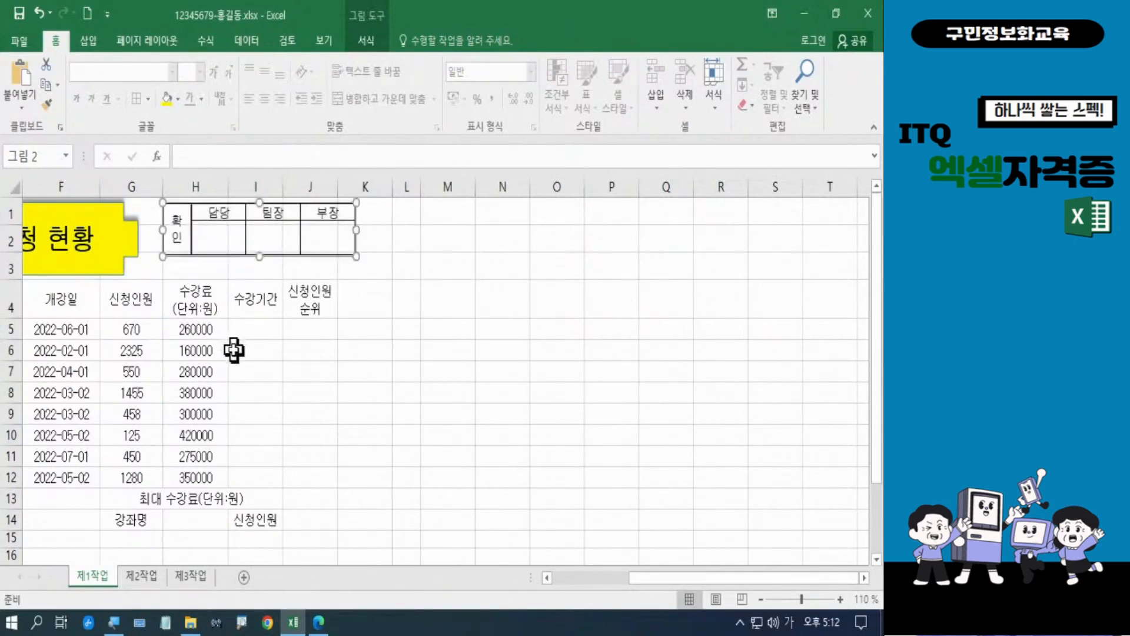
pyautogui.moveTo(259, 257); pyautogui.dragTo(259, 275)
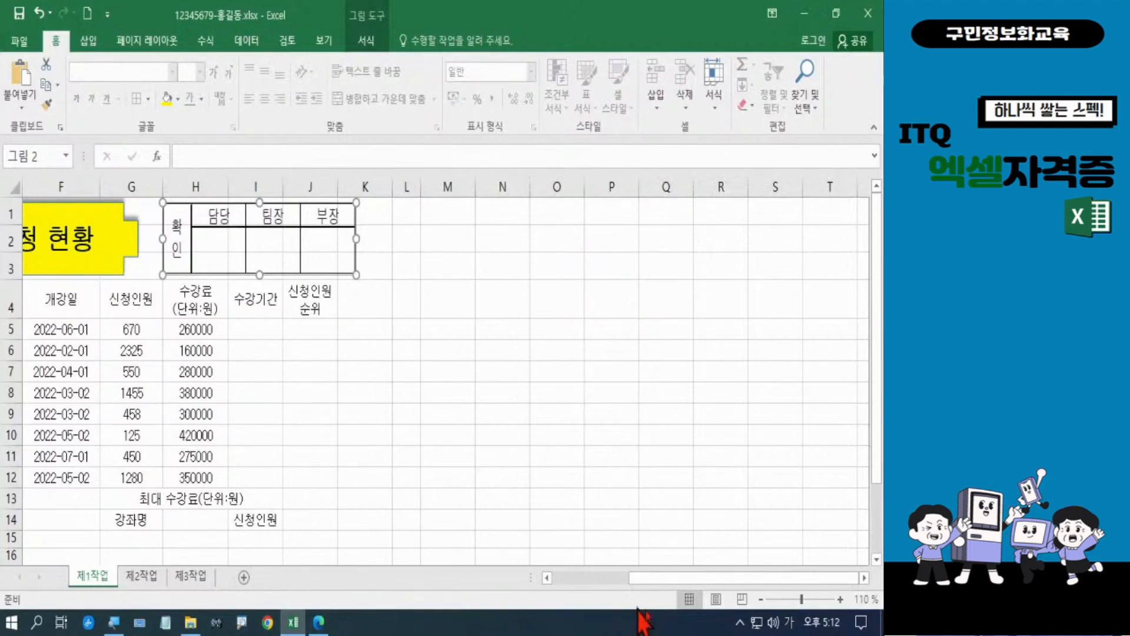
# Widen columns J, H and D slightly, and stretch the approval box picture to the right edge of column J
pyautogui.moveTo(670, 580); pyautogui.dragTo(615, 580)
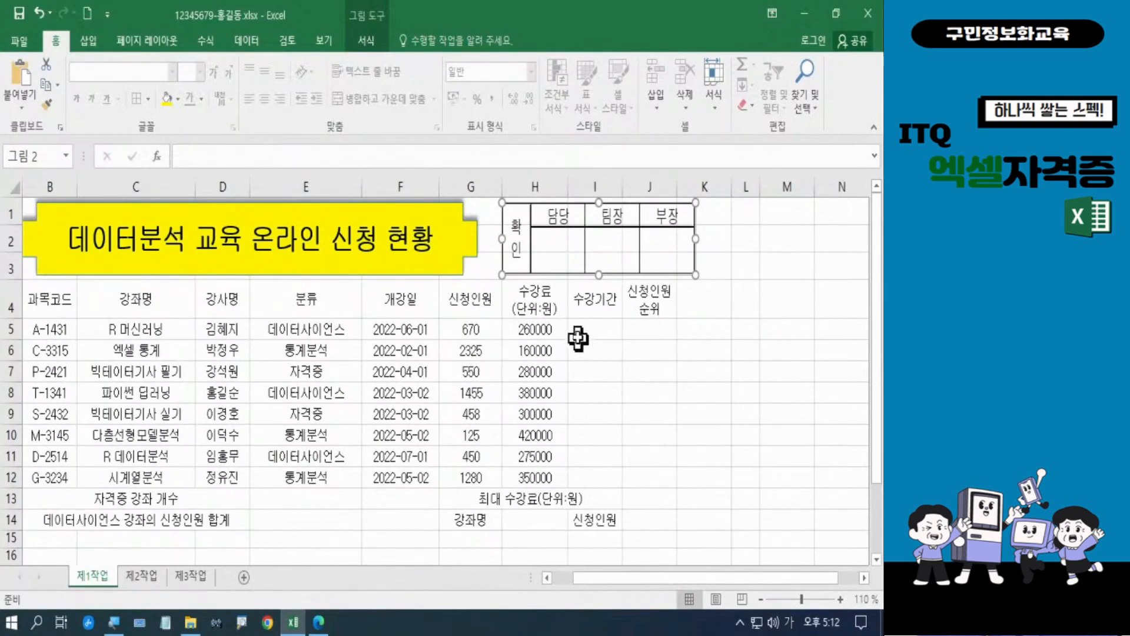
pyautogui.moveTo(678, 194); pyautogui.dragTo(686, 193)
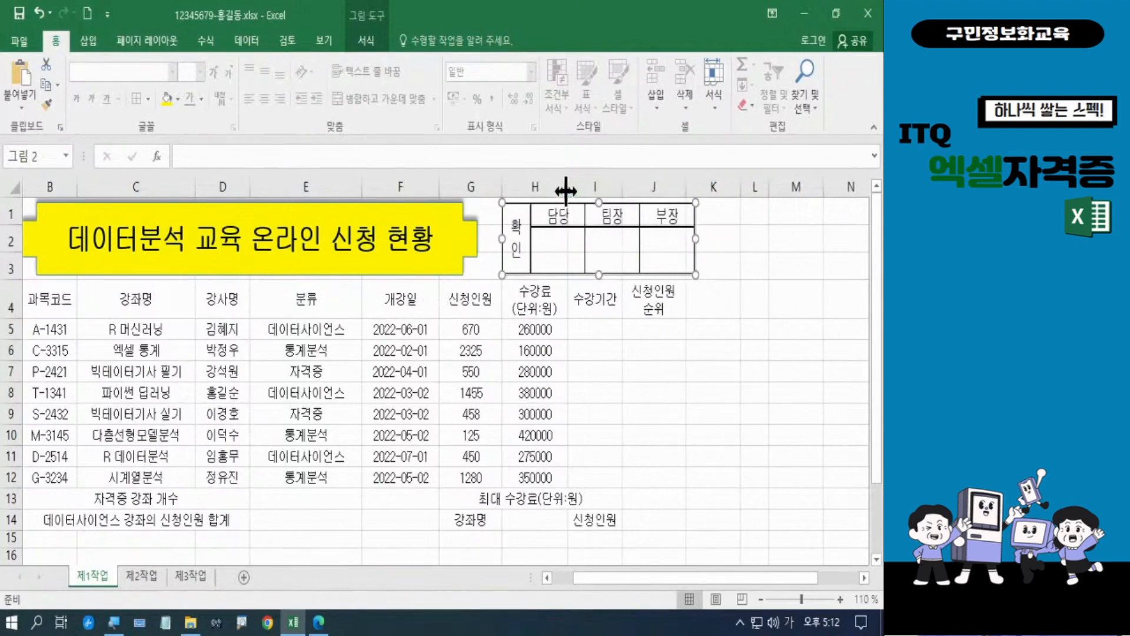
pyautogui.moveTo(569, 186)
pyautogui.mouseDown()
pyautogui.moveTo(582, 196)
pyautogui.moveTo(584, 186)
pyautogui.mouseUp()
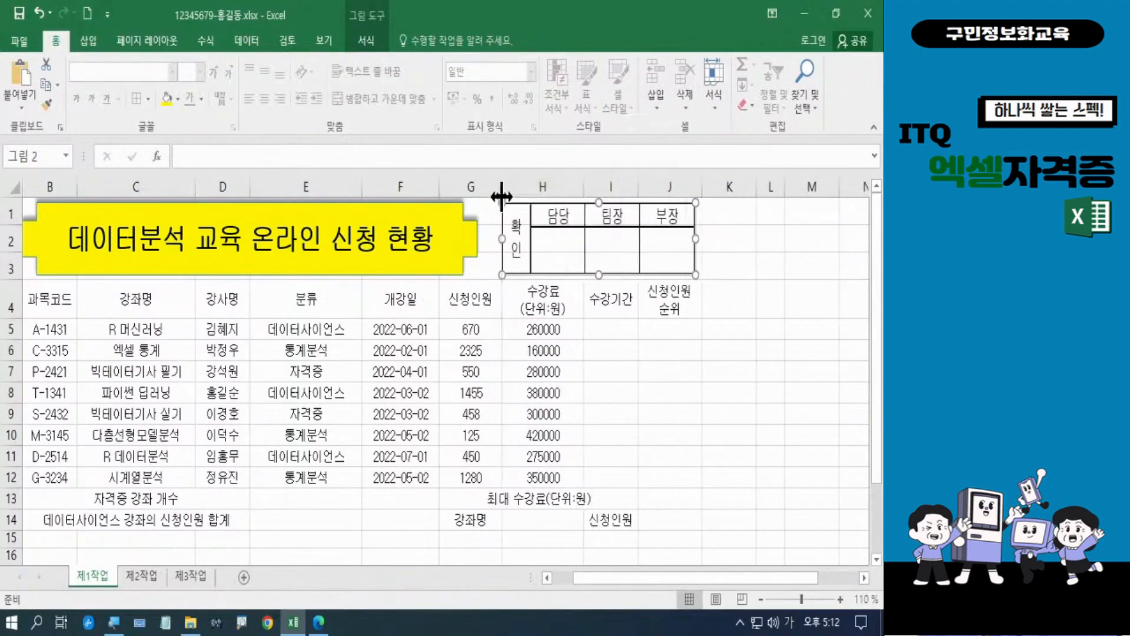
pyautogui.moveTo(249, 186); pyautogui.dragTo(258, 186)
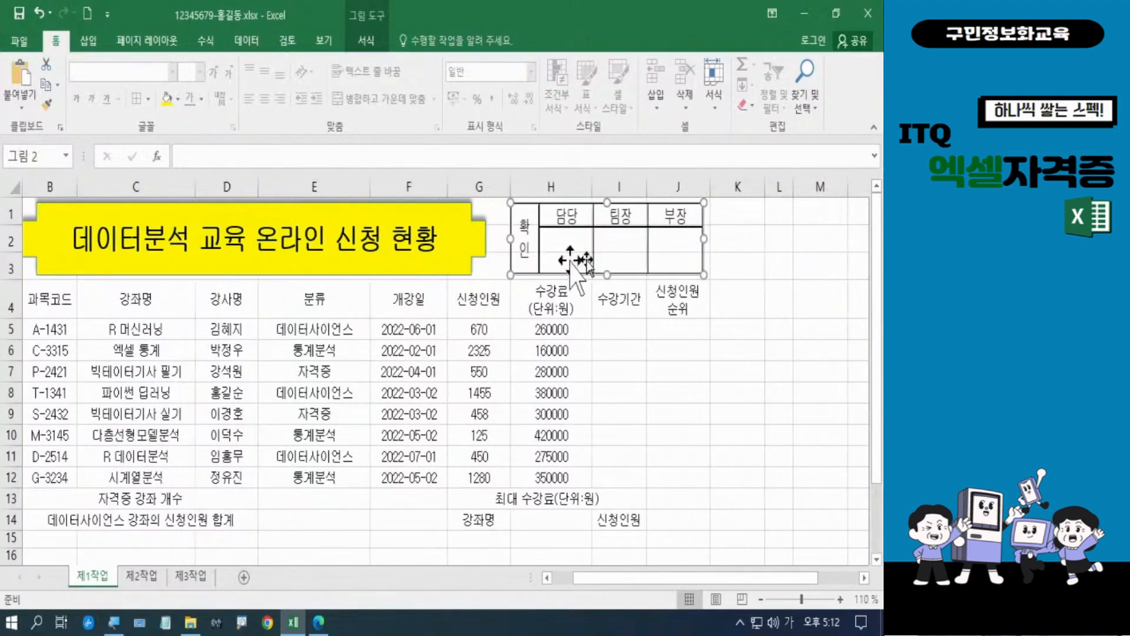
pyautogui.moveTo(704, 239); pyautogui.dragTo(711, 240)
pyautogui.click(752, 359)
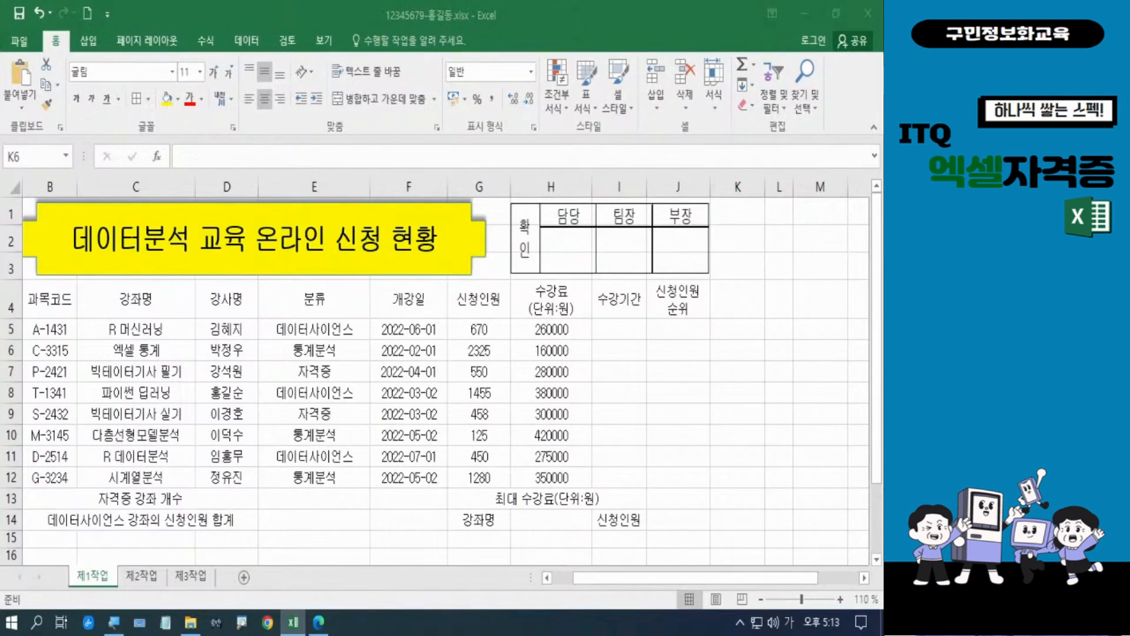
pyautogui.press('Hangul')
pyautogui.press('Hangul')
pyautogui.click(686, 474)
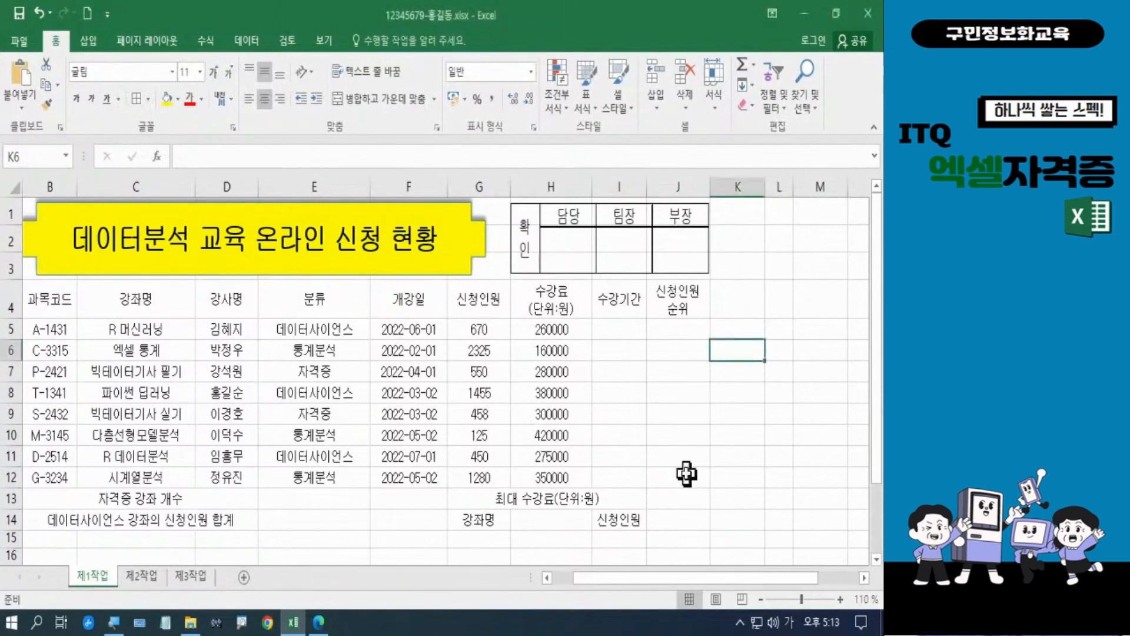
# Delete rows 20 and 21, which hold the original approval box
pyautogui.scroll(-2, 685, 474)
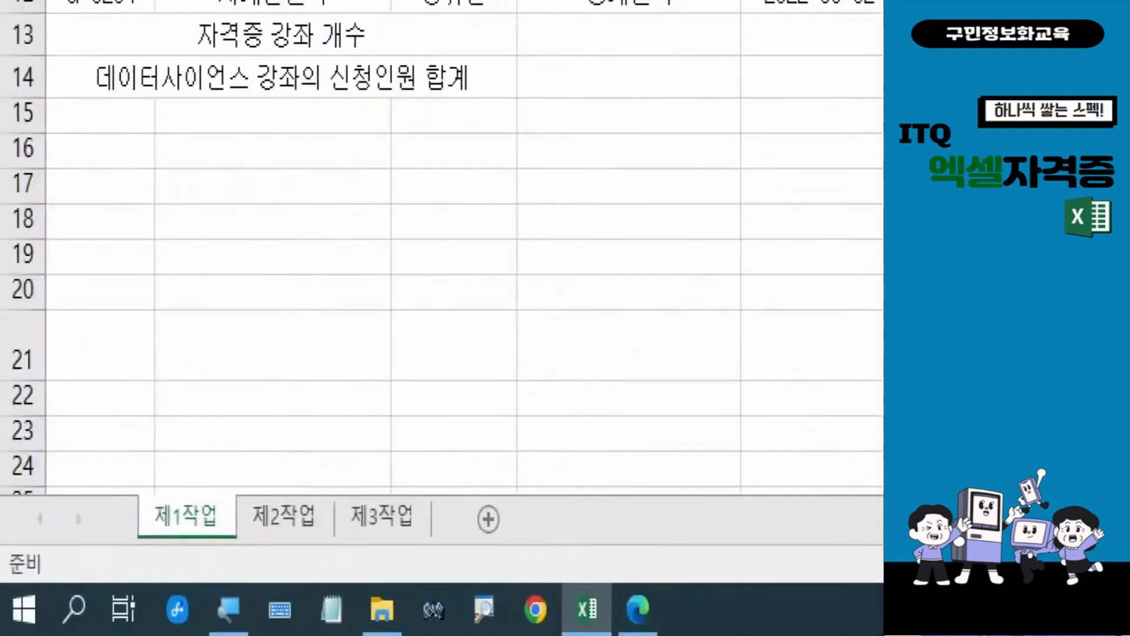
pyautogui.moveTo(2, 258); pyautogui.dragTo(68, 391)
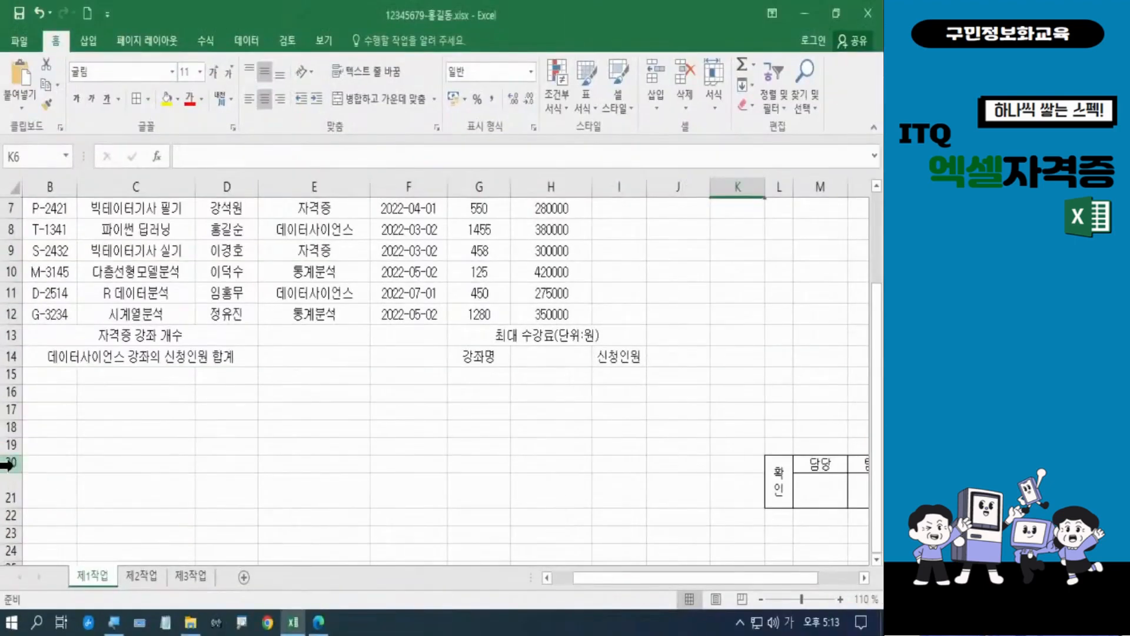
pyautogui.moveTo(24, 291); pyautogui.dragTo(27, 332)
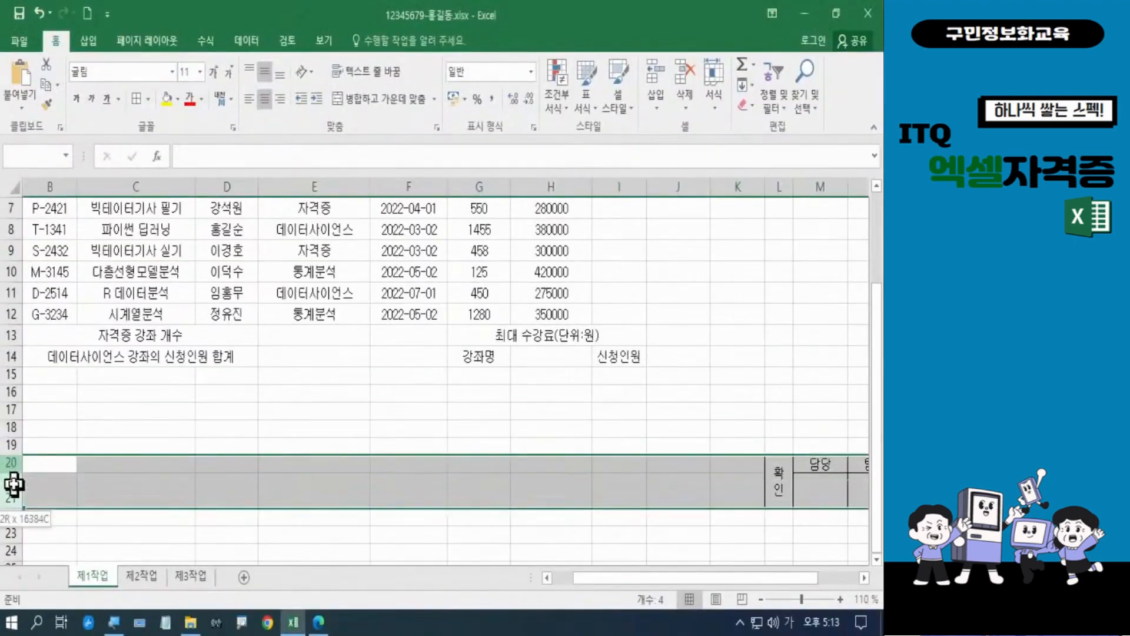
pyautogui.moveTo(13, 484); pyautogui.dragTo(6, 501)
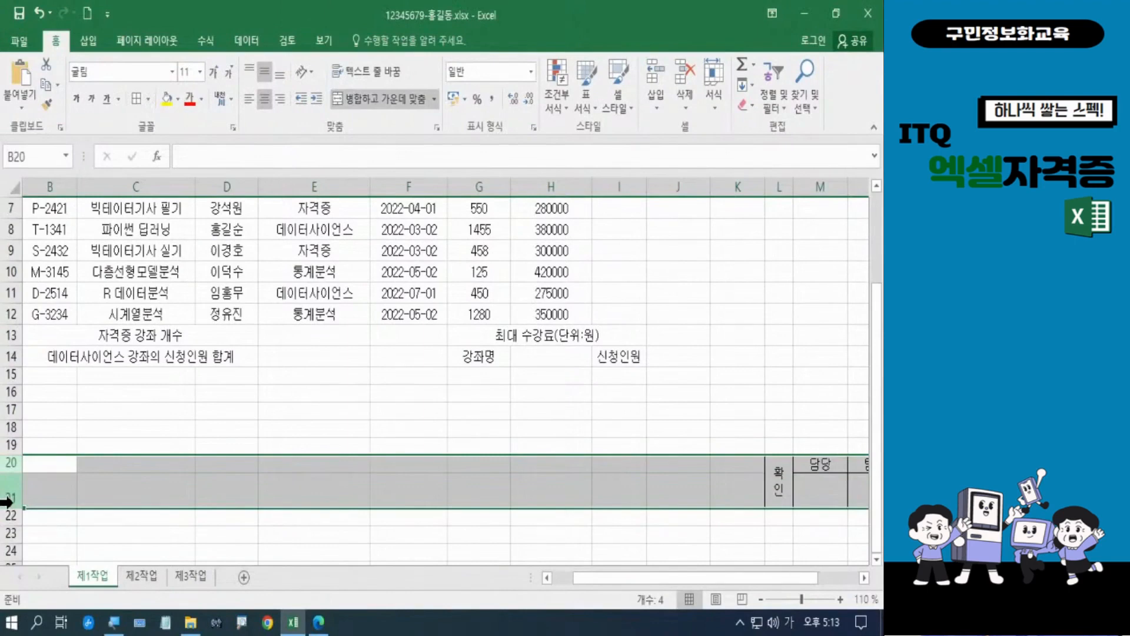
pyautogui.rightClick(13, 496)
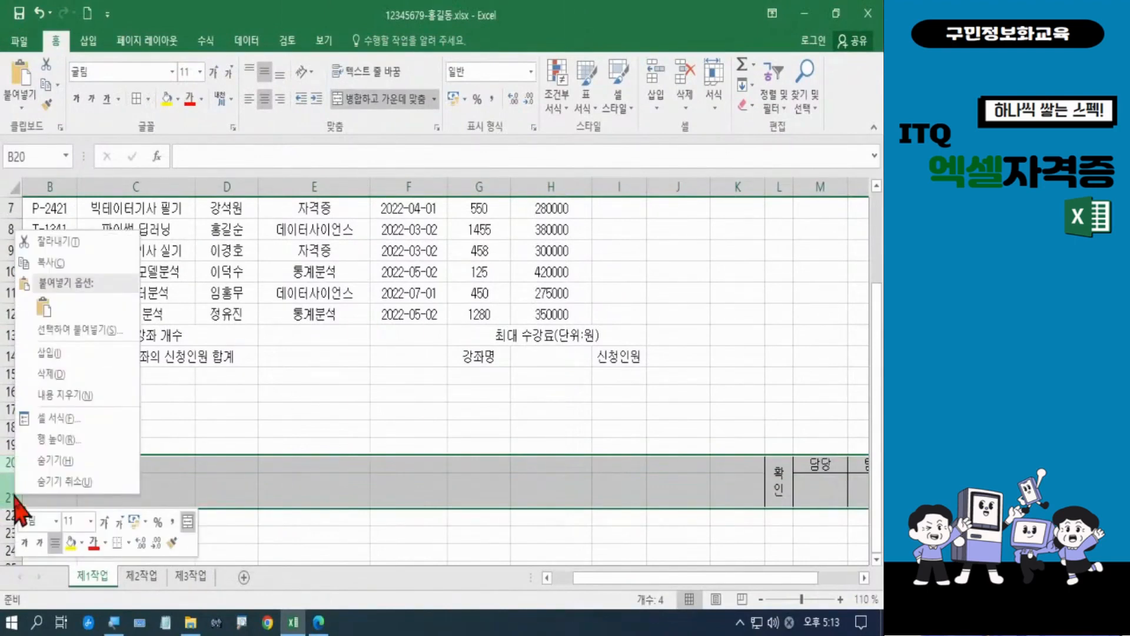
pyautogui.click(61, 375)
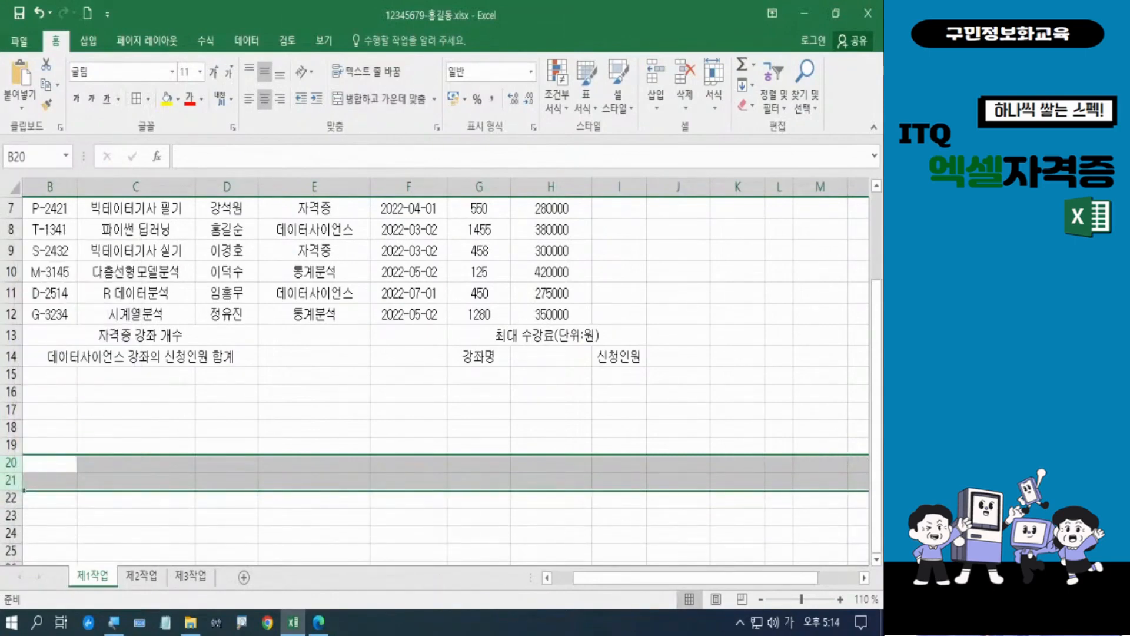
pyautogui.click(677, 429)
pyautogui.scroll(2, 677, 438)
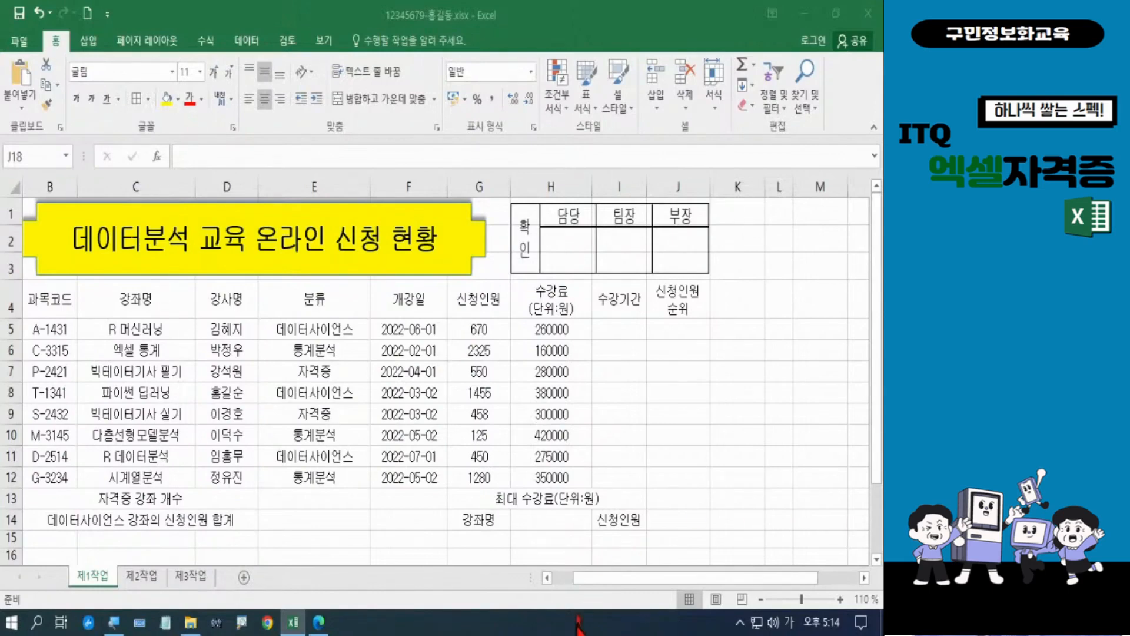
# Switch to the exam PDF in Edge, read the alignment rule in the 조건 list, and return to the Excel workbook
pyautogui.click(318, 622)
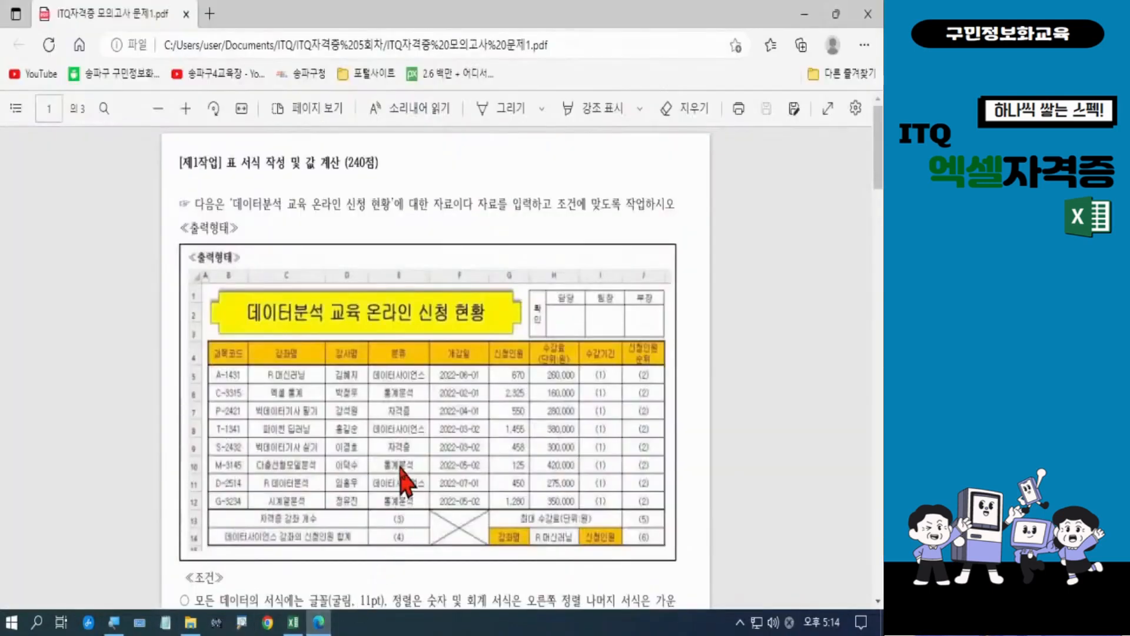
pyautogui.scroll(-4, 416, 468)
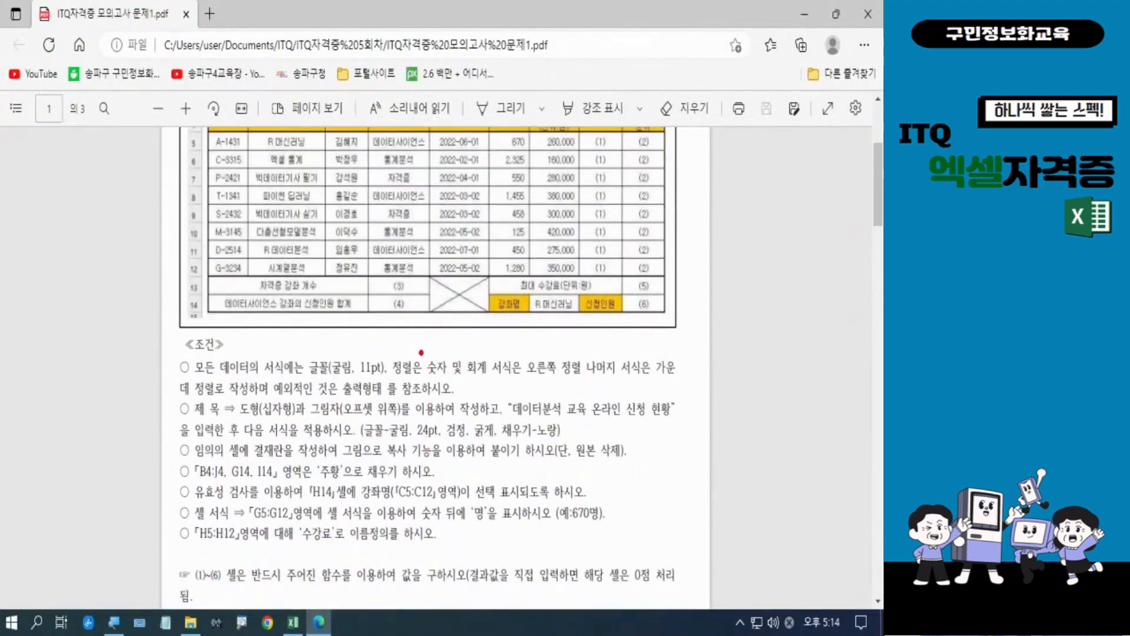
pyautogui.moveTo(421, 351)
pyautogui.mouseDown()
pyautogui.moveTo(438, 372)
pyautogui.moveTo(580, 382)
pyautogui.mouseUp()
pyautogui.click(292, 621)
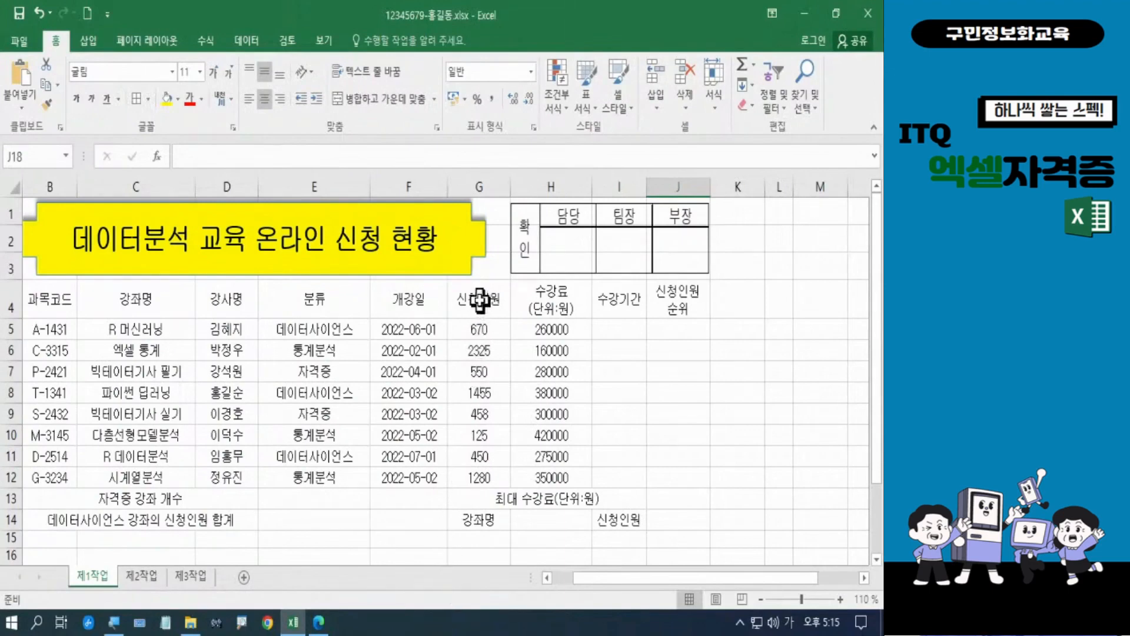
# Apply the comma style and right alignment to G5:H12, J5:J12, E13:E14 and J13:J14
pyautogui.click(475, 332)
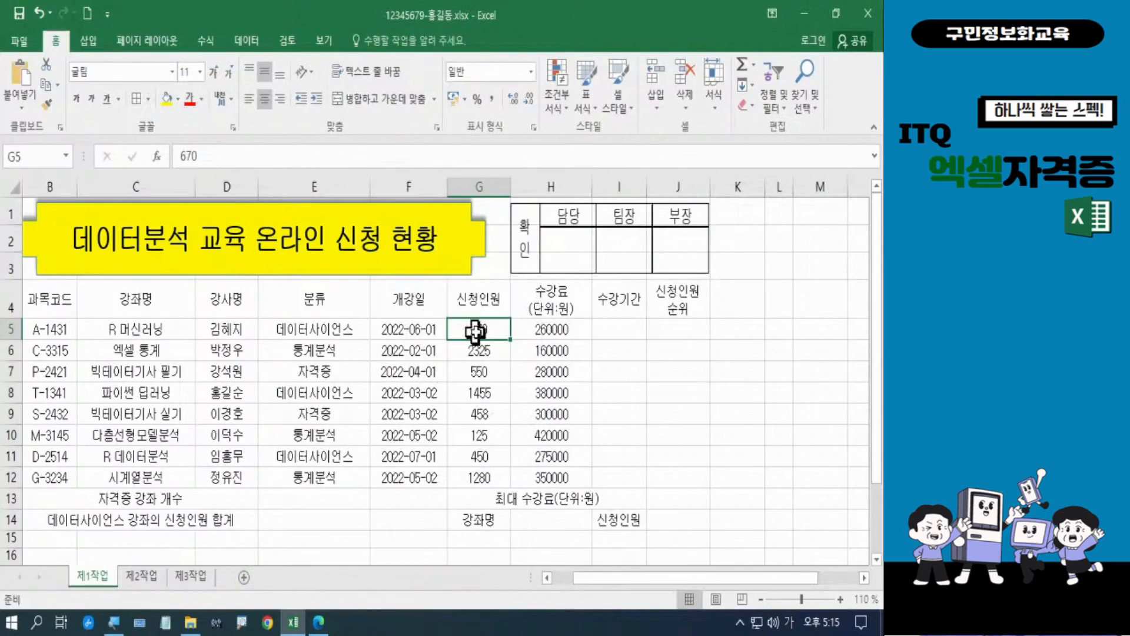
pyautogui.moveTo(474, 332); pyautogui.dragTo(546, 475)
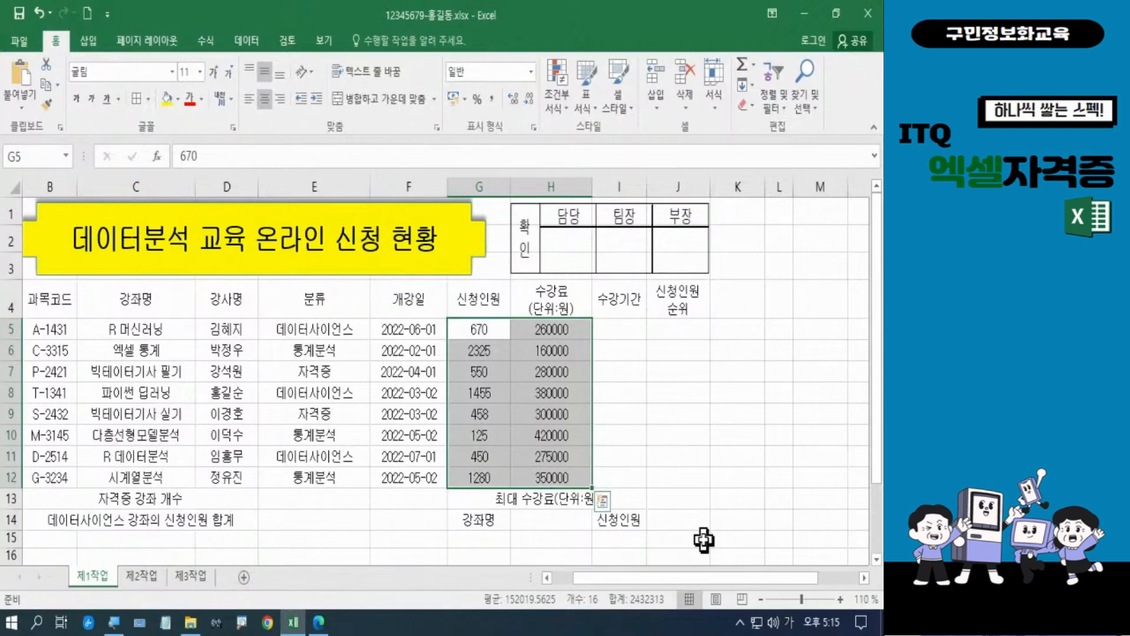
pyautogui.click(681, 331)
pyautogui.moveTo(681, 331); pyautogui.dragTo(682, 474)
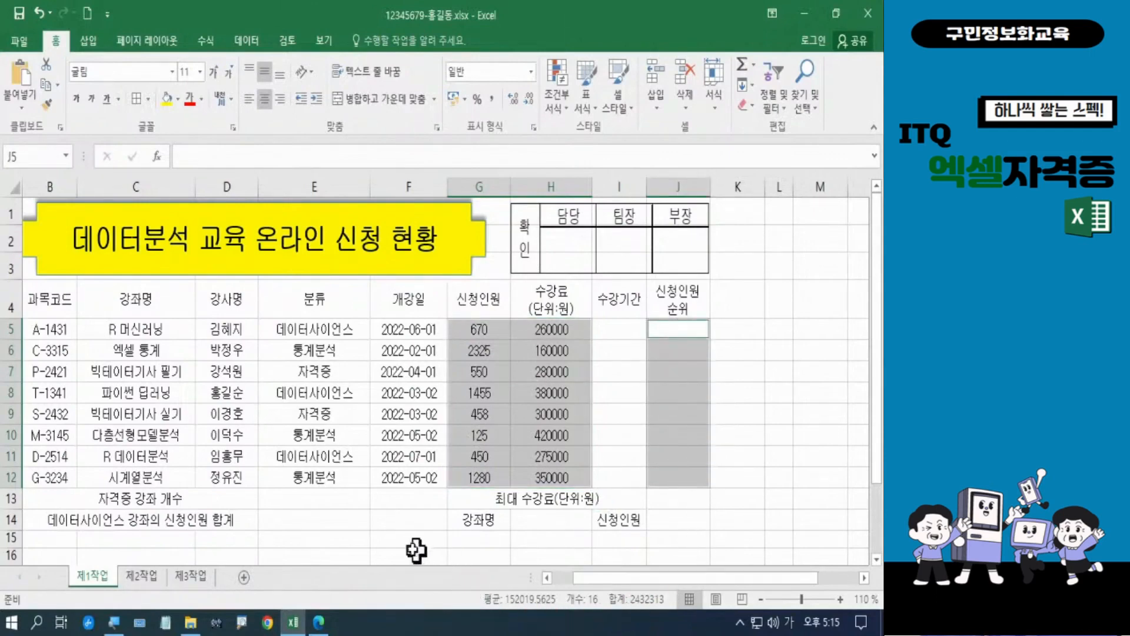
pyautogui.click(311, 499)
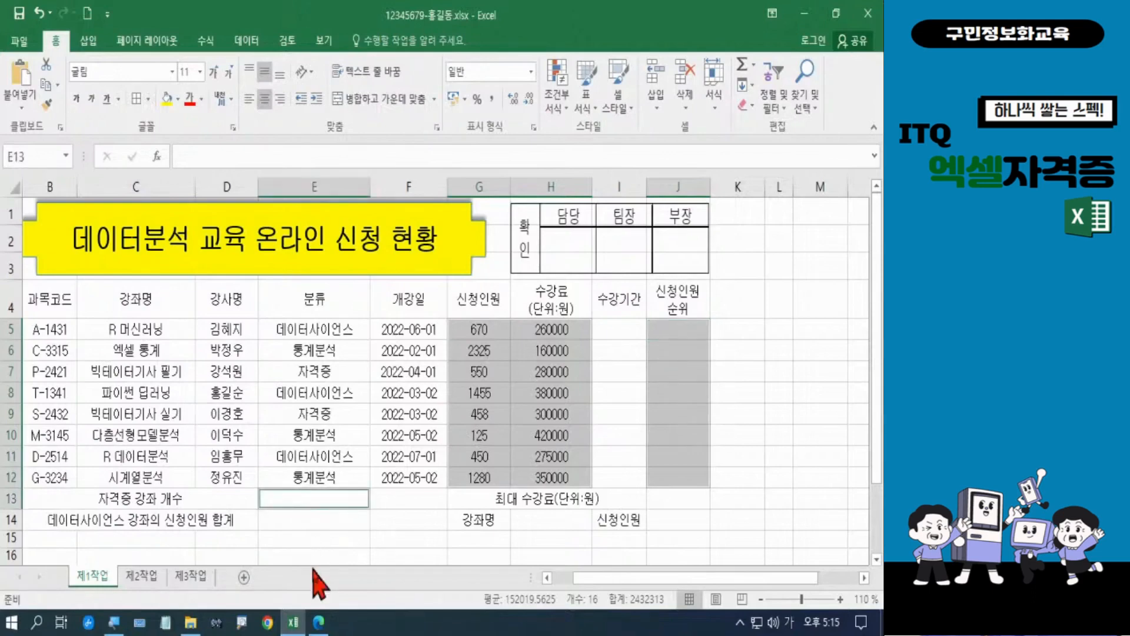
pyautogui.keyDown('ctrl'); pyautogui.click(308, 514); pyautogui.keyUp('ctrl')
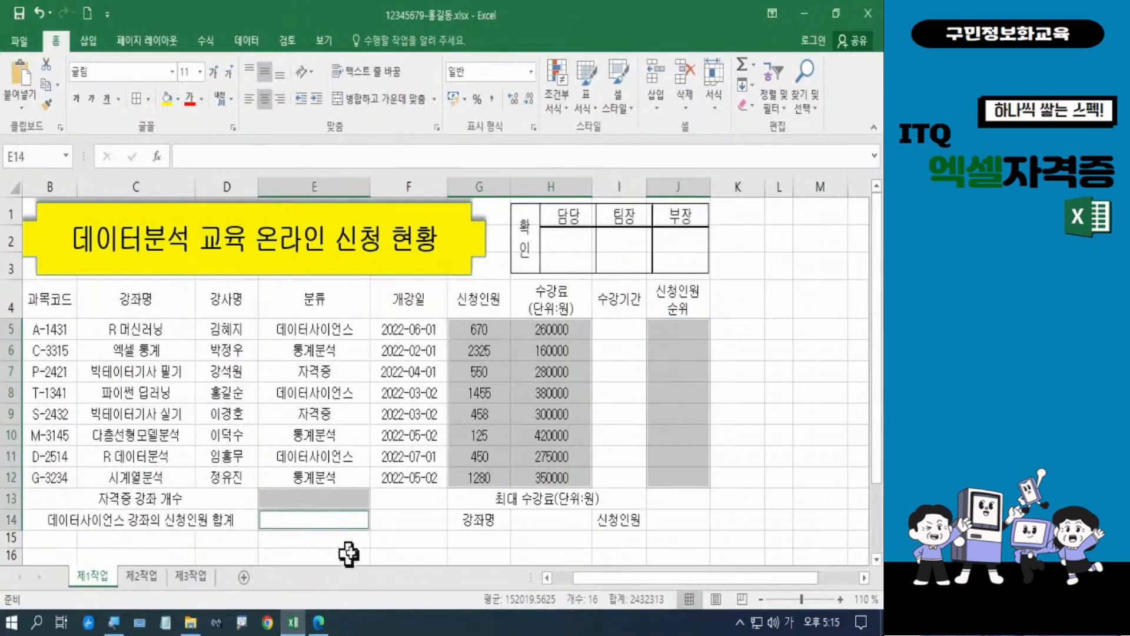
pyautogui.keyDown('ctrl'); pyautogui.click(685, 521); pyautogui.keyUp('ctrl')
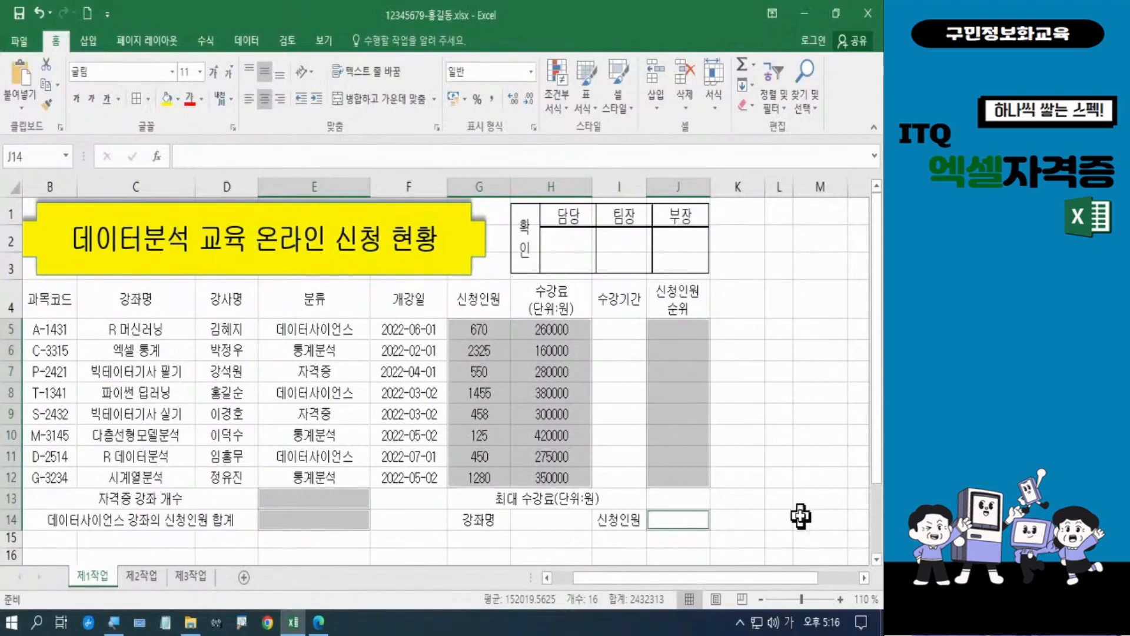
pyautogui.moveTo(443, 314)
pyautogui.mouseDown()
pyautogui.moveTo(491, 441)
pyautogui.moveTo(590, 490)
pyautogui.mouseUp()
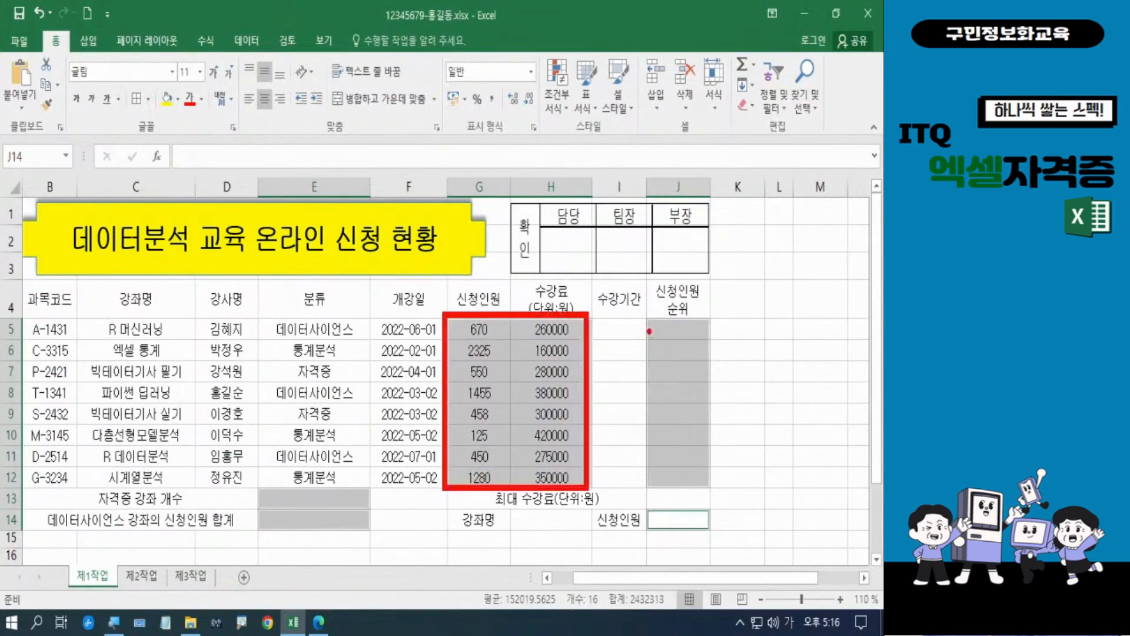
pyautogui.moveTo(647, 316); pyautogui.dragTo(709, 489)
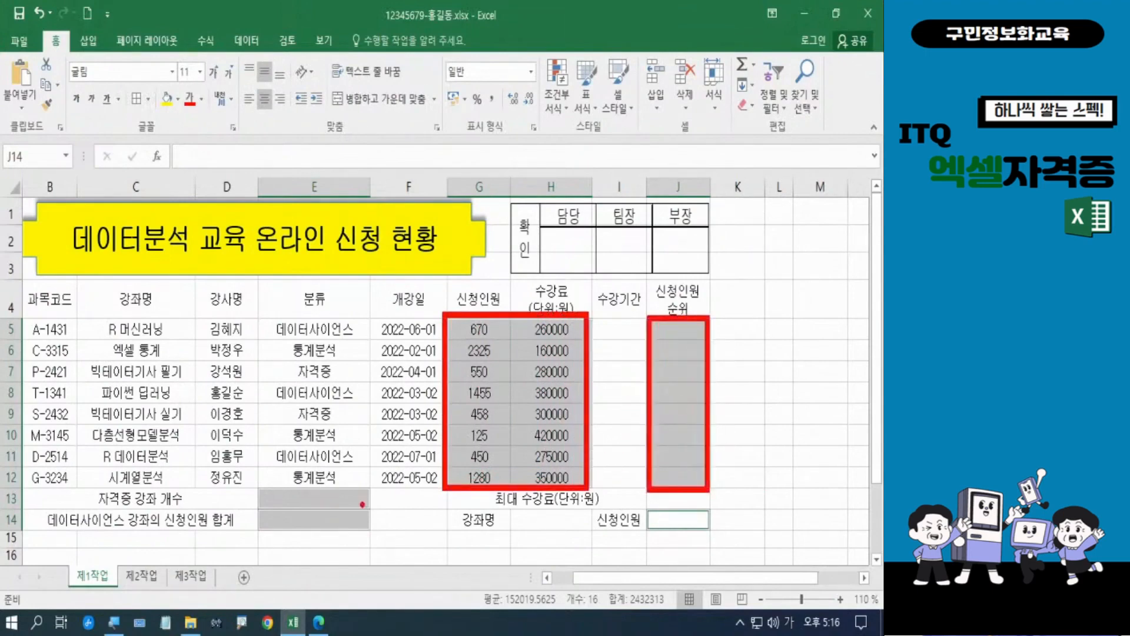
pyautogui.moveTo(257, 483)
pyautogui.mouseDown()
pyautogui.moveTo(302, 521)
pyautogui.moveTo(375, 537)
pyautogui.mouseUp()
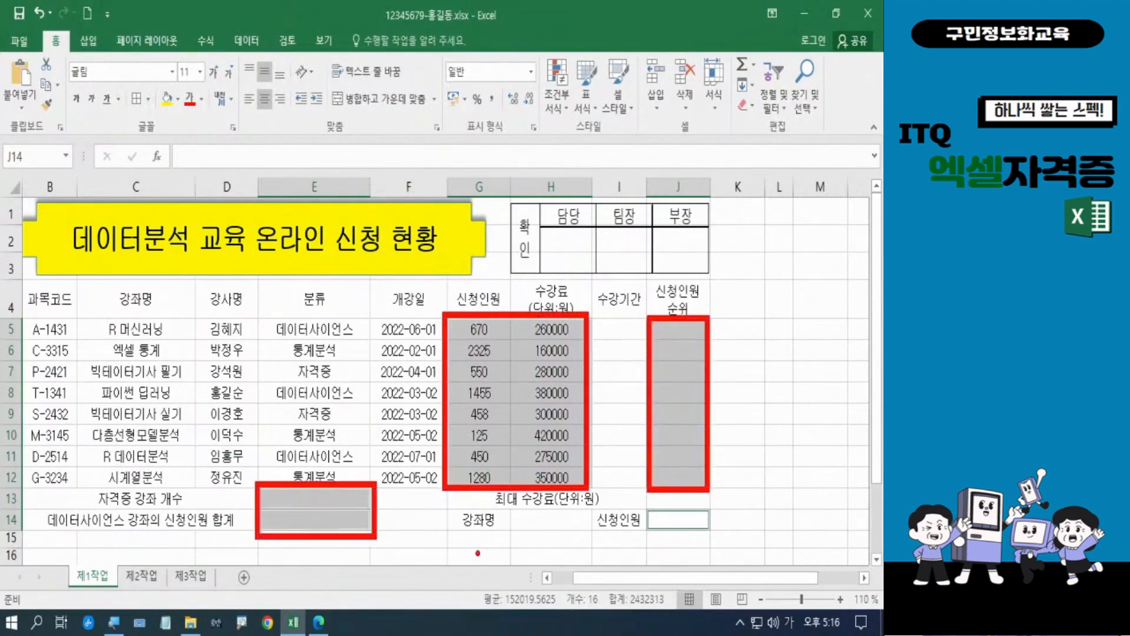
pyautogui.moveTo(646, 505); pyautogui.dragTo(714, 537)
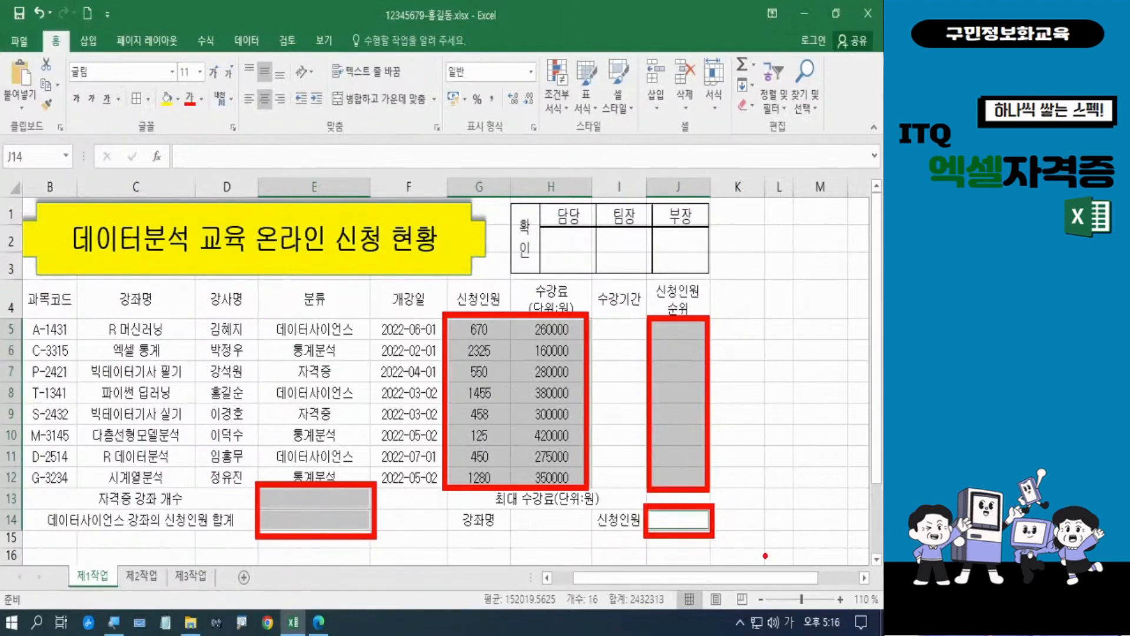
pyautogui.press('Escape')
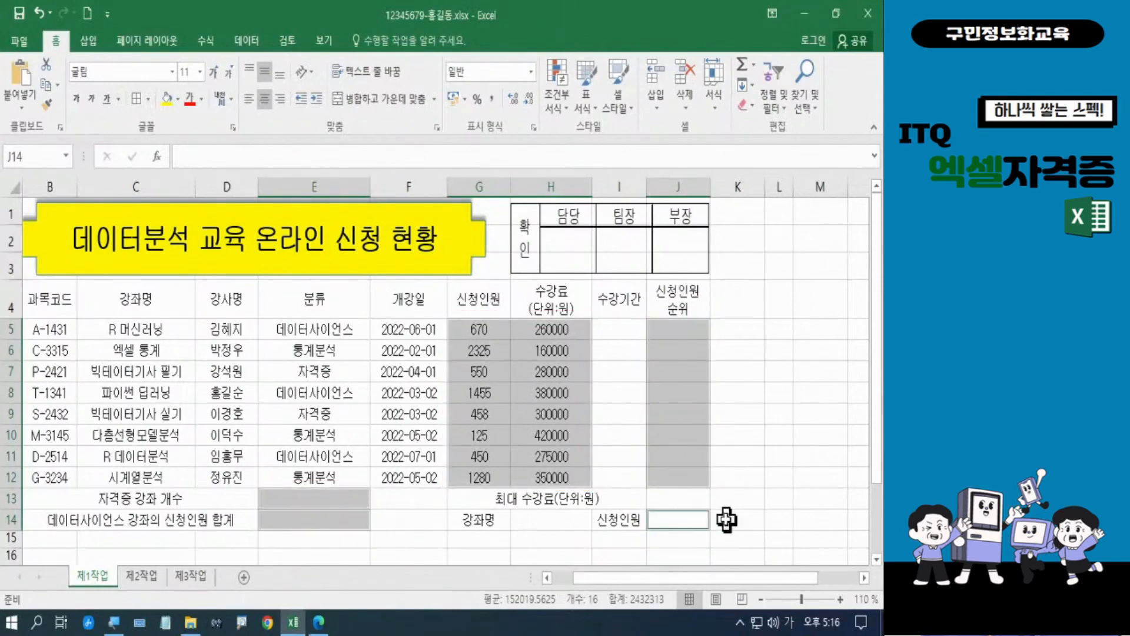
pyautogui.click(688, 505)
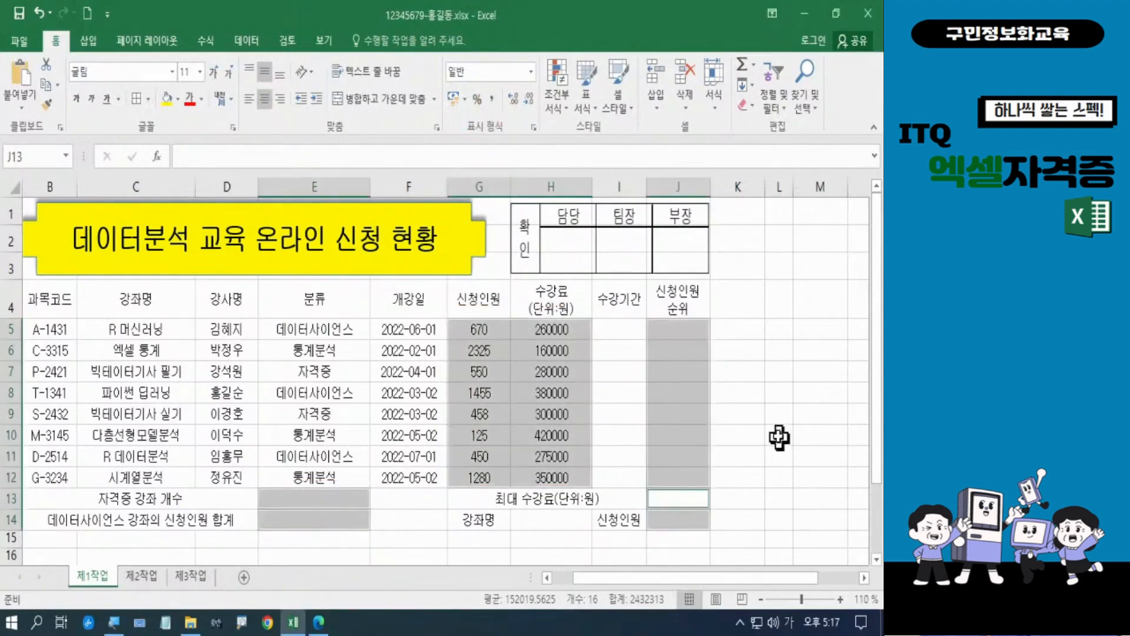
pyautogui.click(493, 99)
pyautogui.click(280, 99)
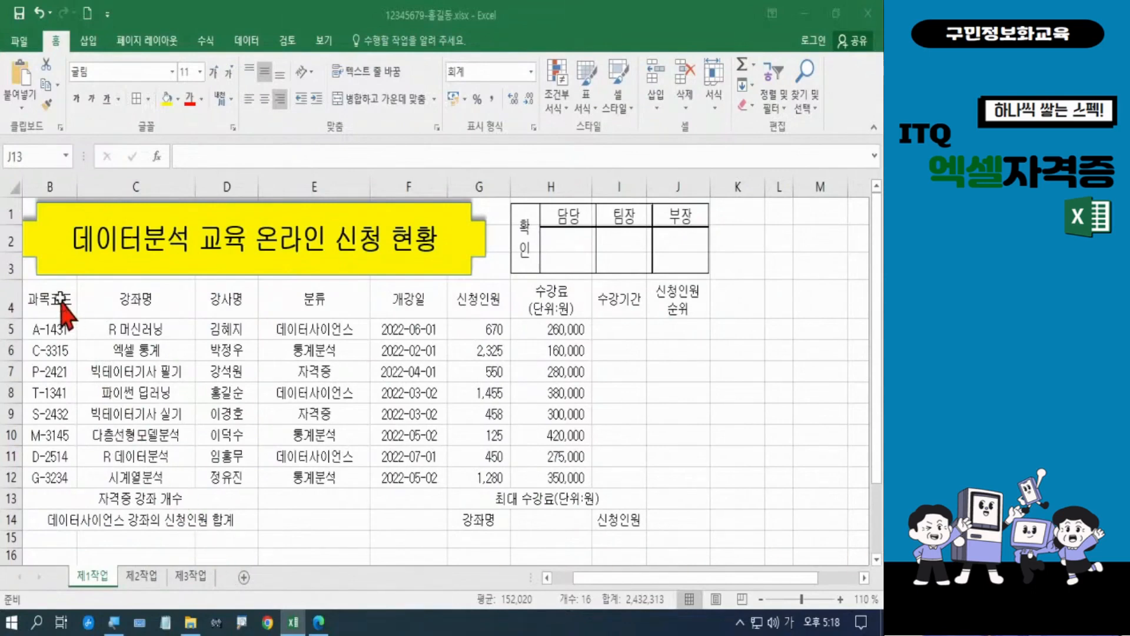
# Apply all borders and a thick outside border to the whole table, B4:J14
pyautogui.moveTo(61, 297); pyautogui.dragTo(660, 512)
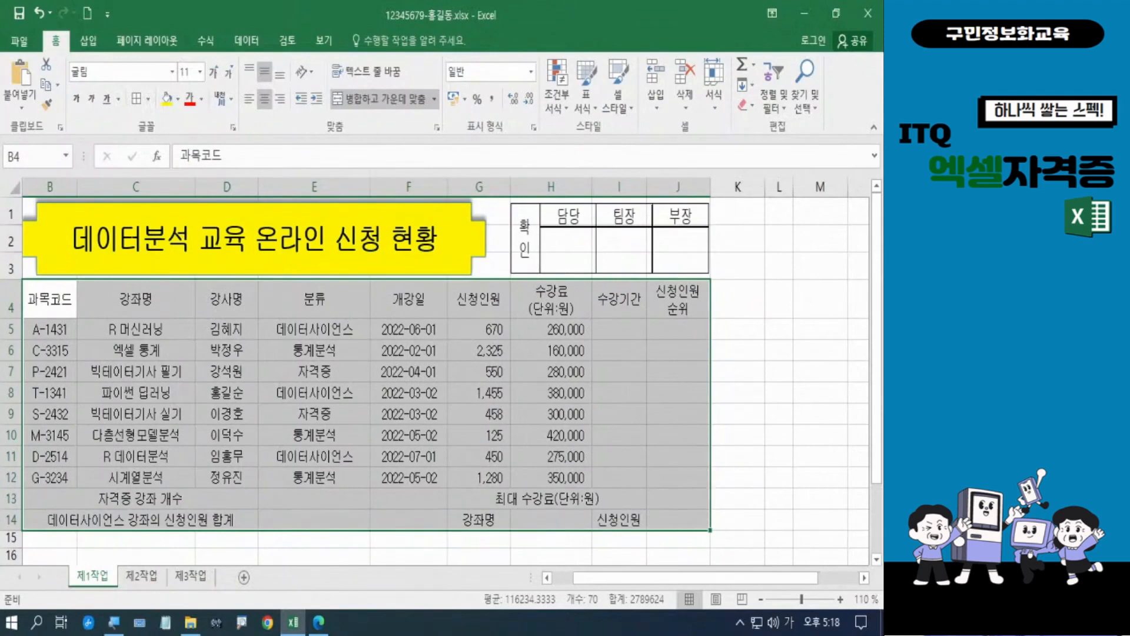
pyautogui.click(137, 98)
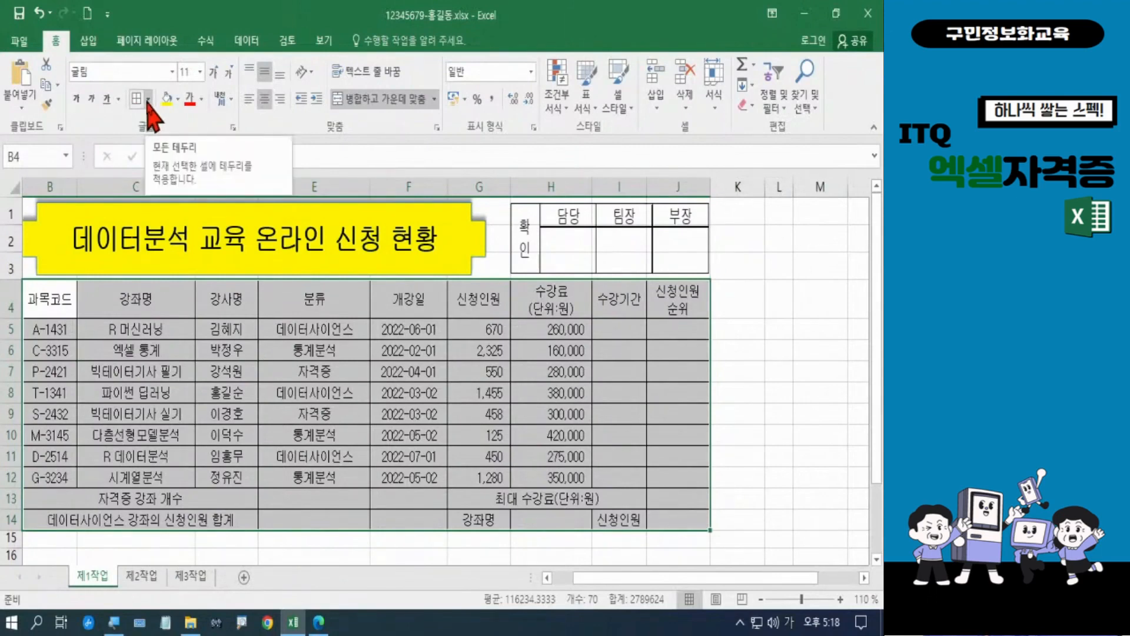
pyautogui.click(148, 100)
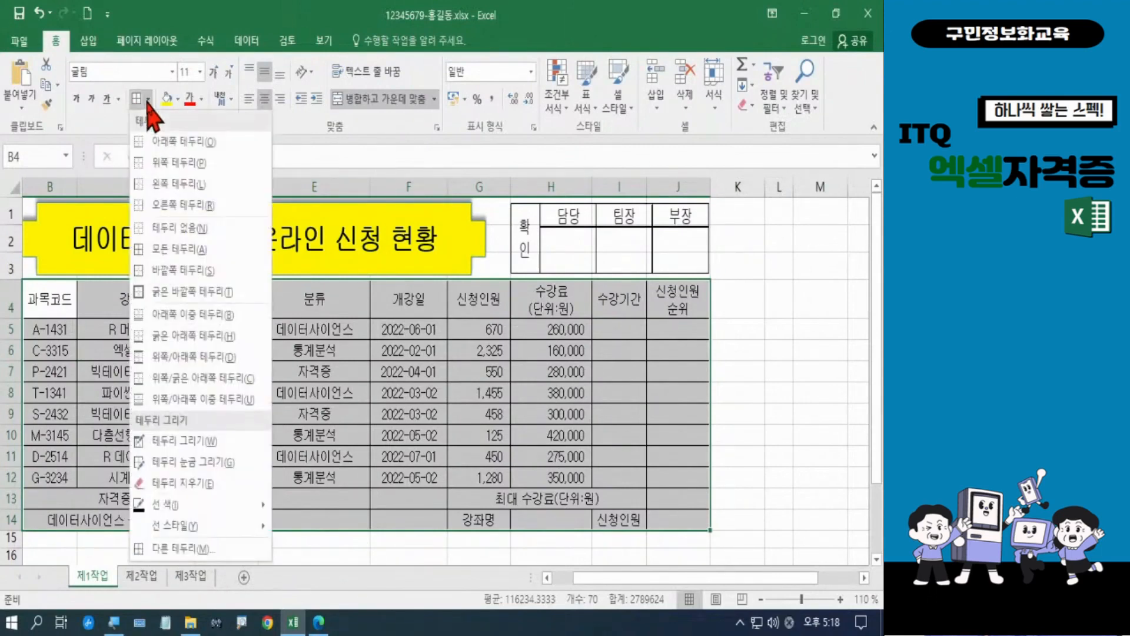
pyautogui.click(171, 293)
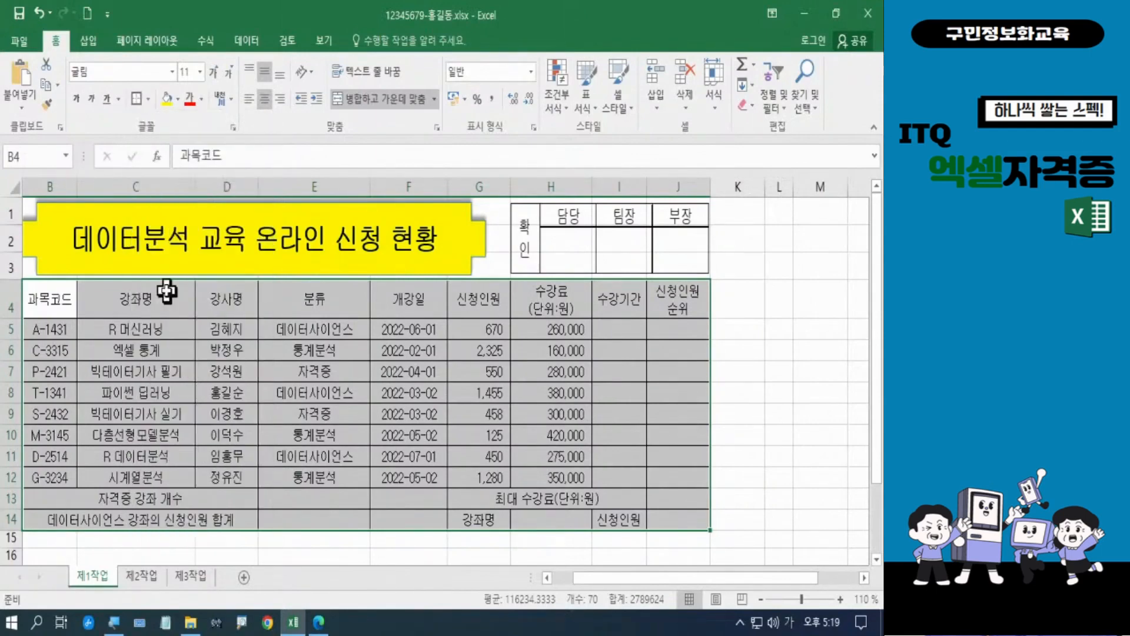
pyautogui.click(766, 390)
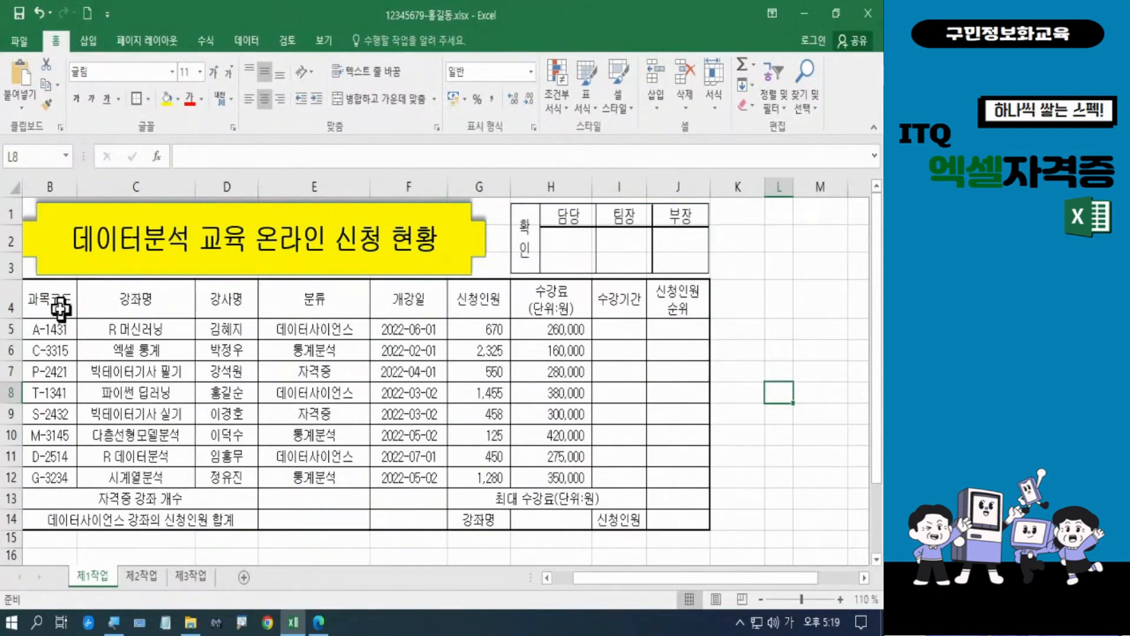
# Apply a thick outside border around the data rows B5:J12
pyautogui.click(51, 327)
pyautogui.moveTo(51, 328); pyautogui.dragTo(664, 477)
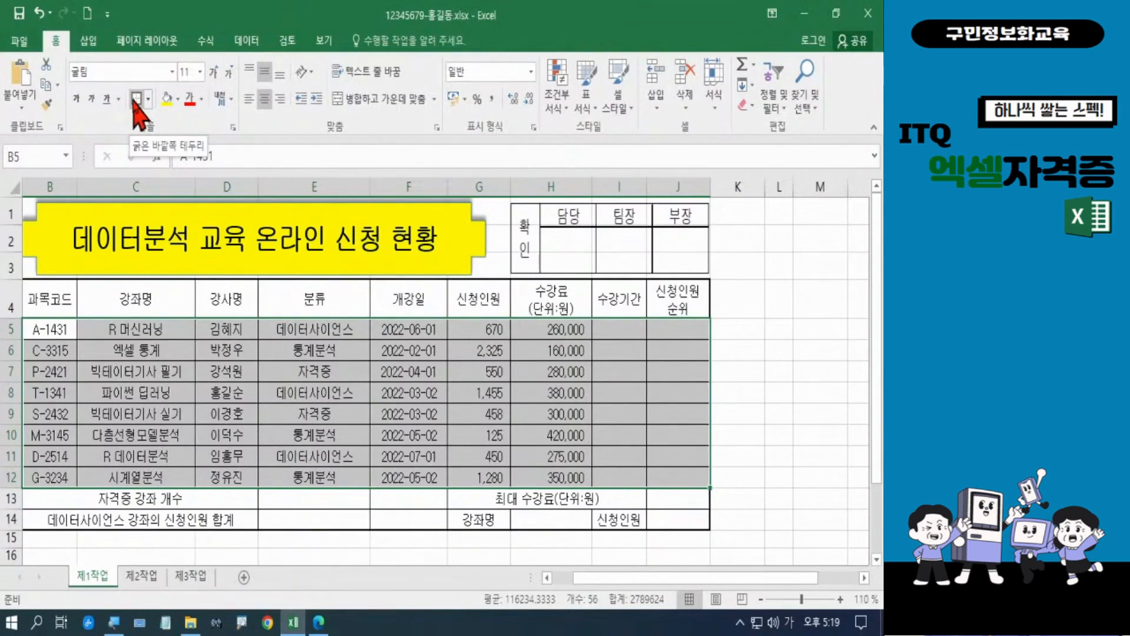
pyautogui.click(135, 99)
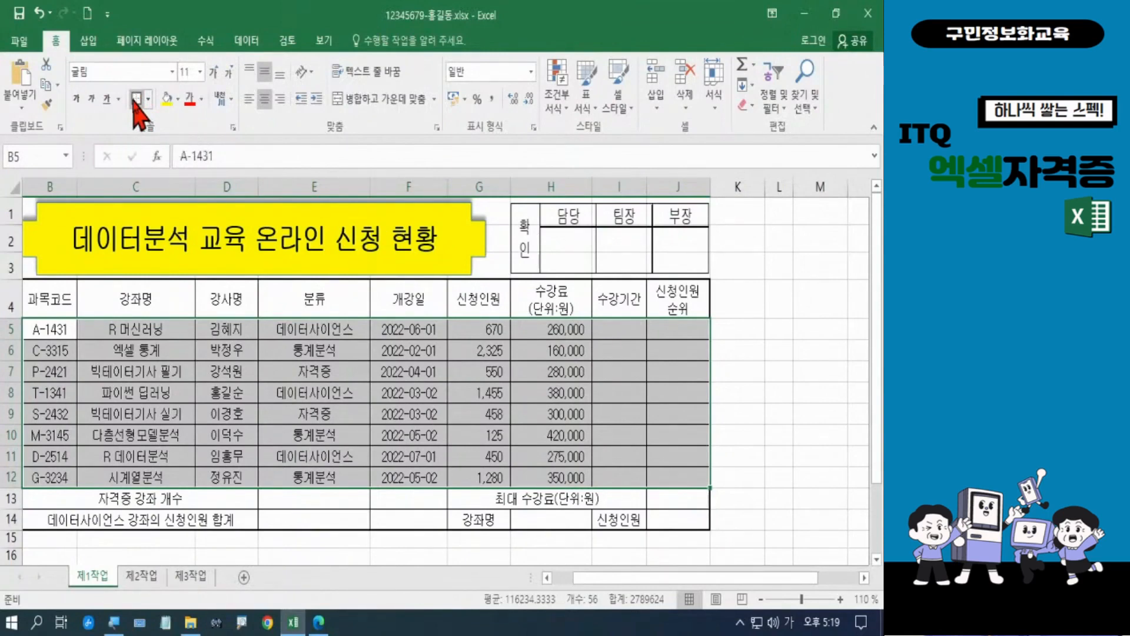
pyautogui.click(778, 433)
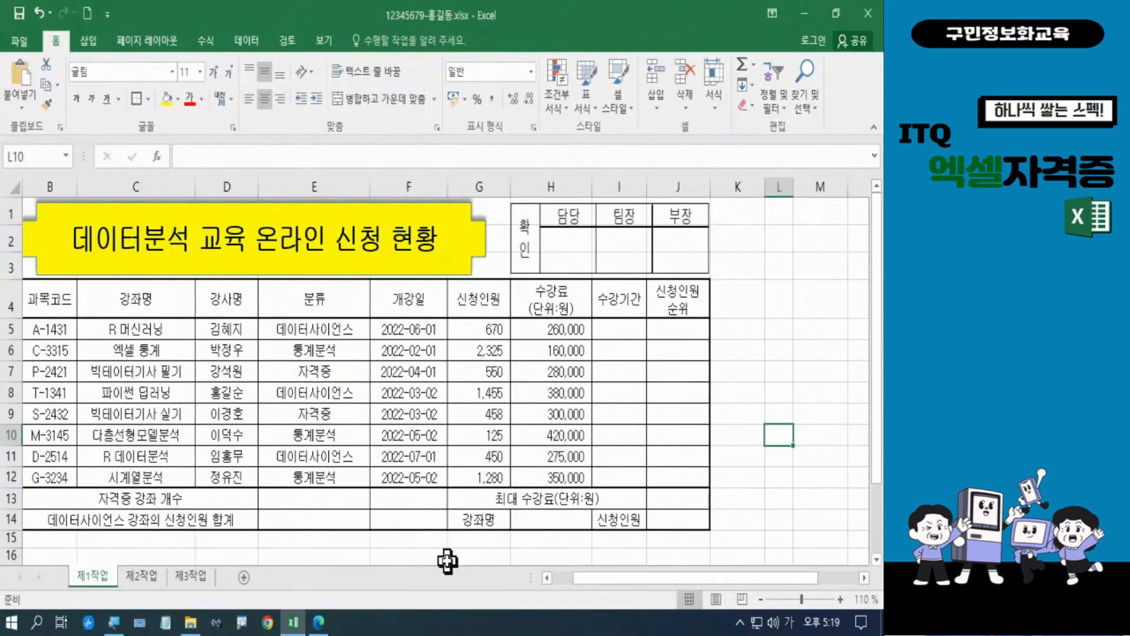
# Merge and center the empty cells F13:F14
pyautogui.click(406, 496)
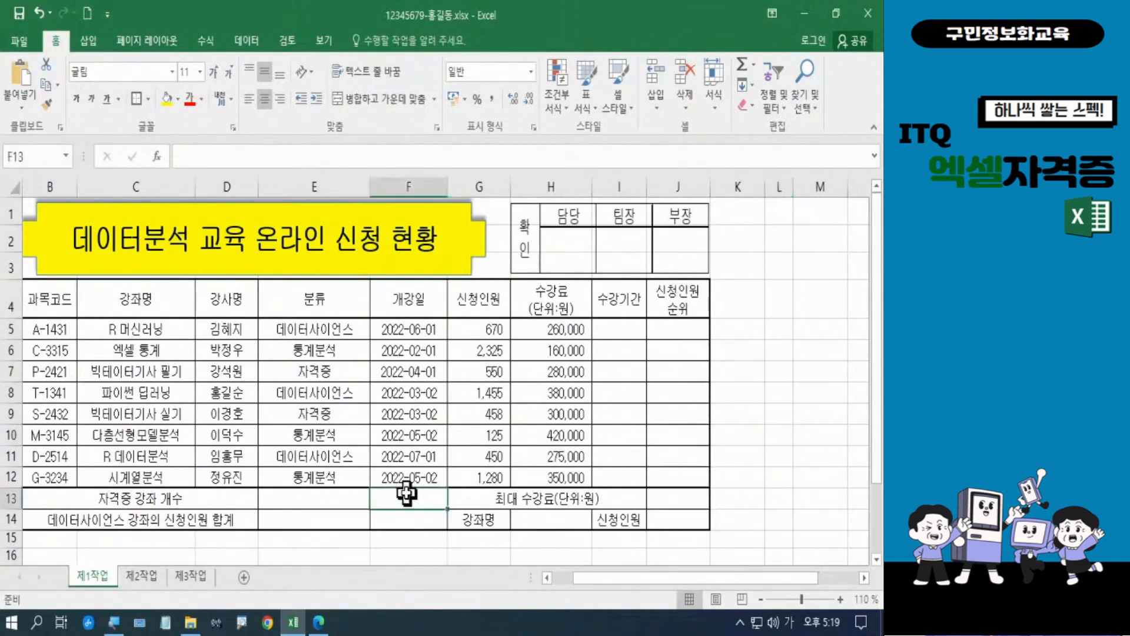
pyautogui.moveTo(406, 497); pyautogui.dragTo(406, 516)
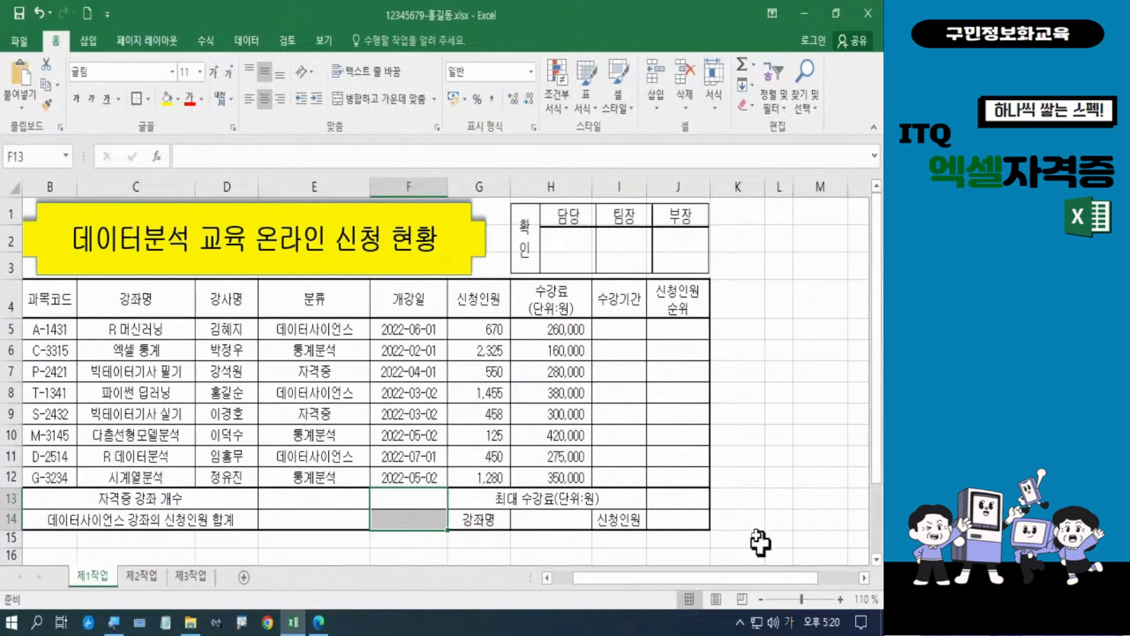
pyautogui.click(367, 100)
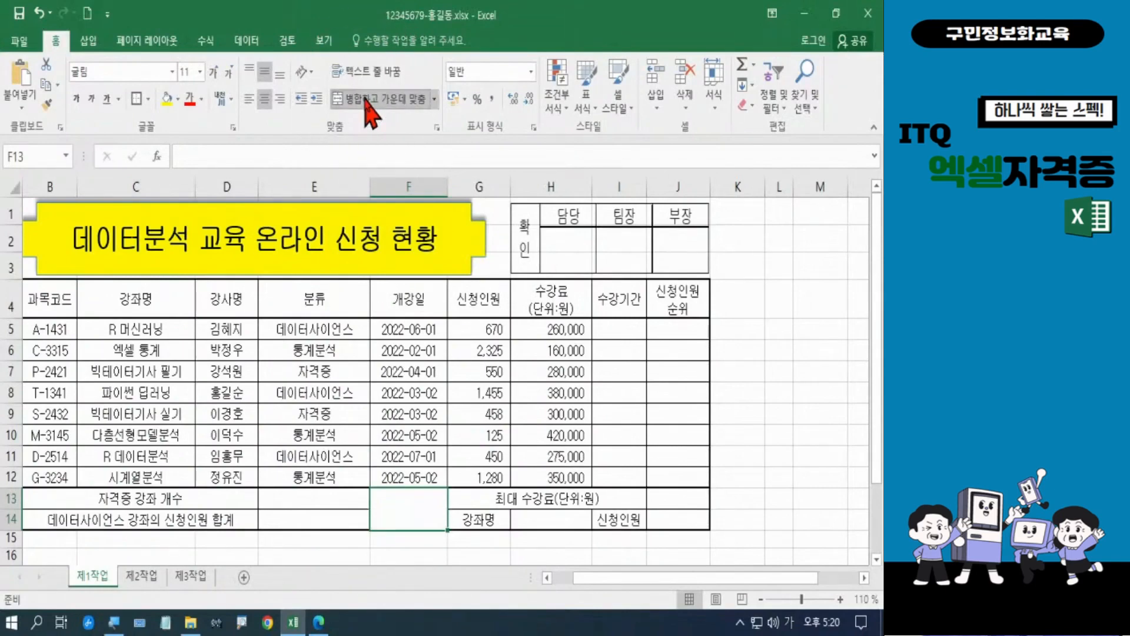
# Add thin diagonal borders in both directions to the merged cell F13 so they form an X
pyautogui.rightClick(394, 525)
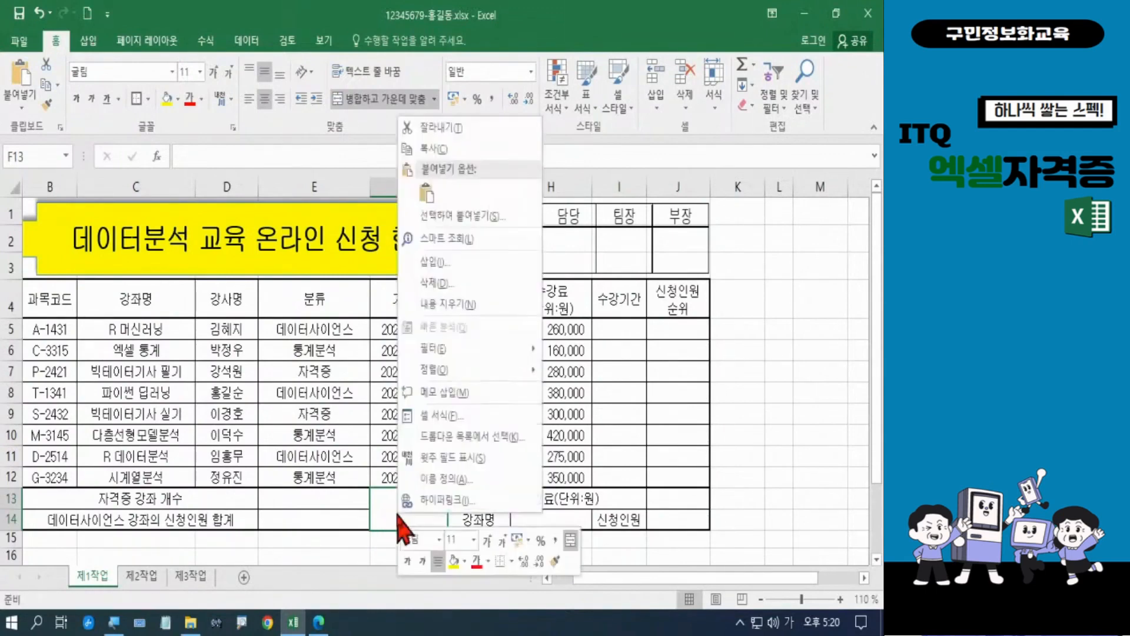
pyautogui.click(437, 415)
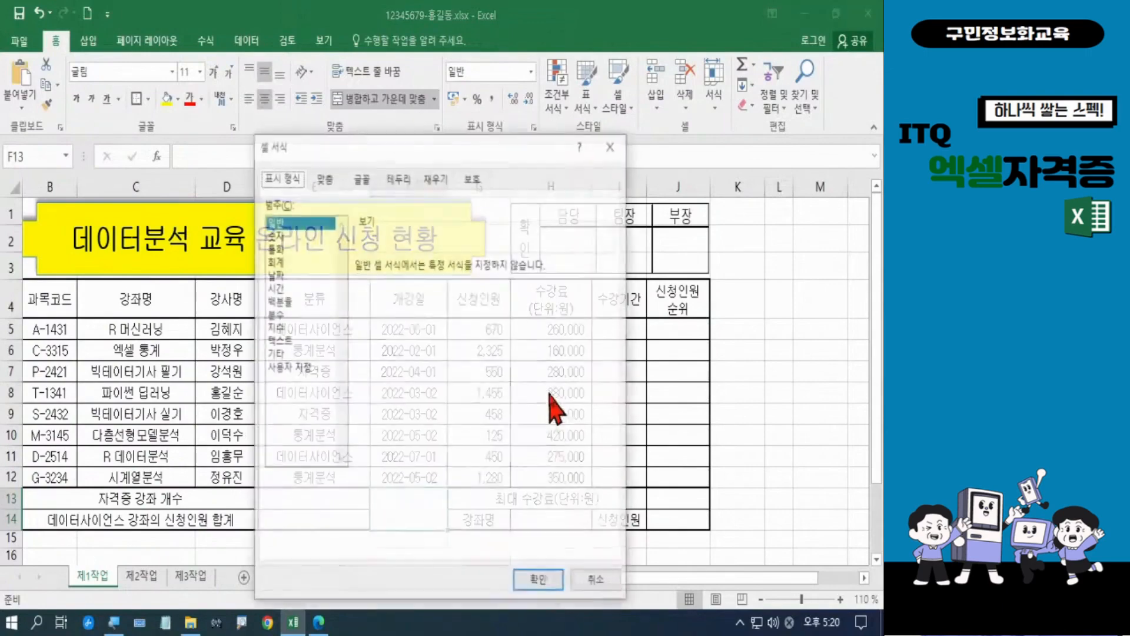
pyautogui.click(398, 178)
pyautogui.click(371, 418)
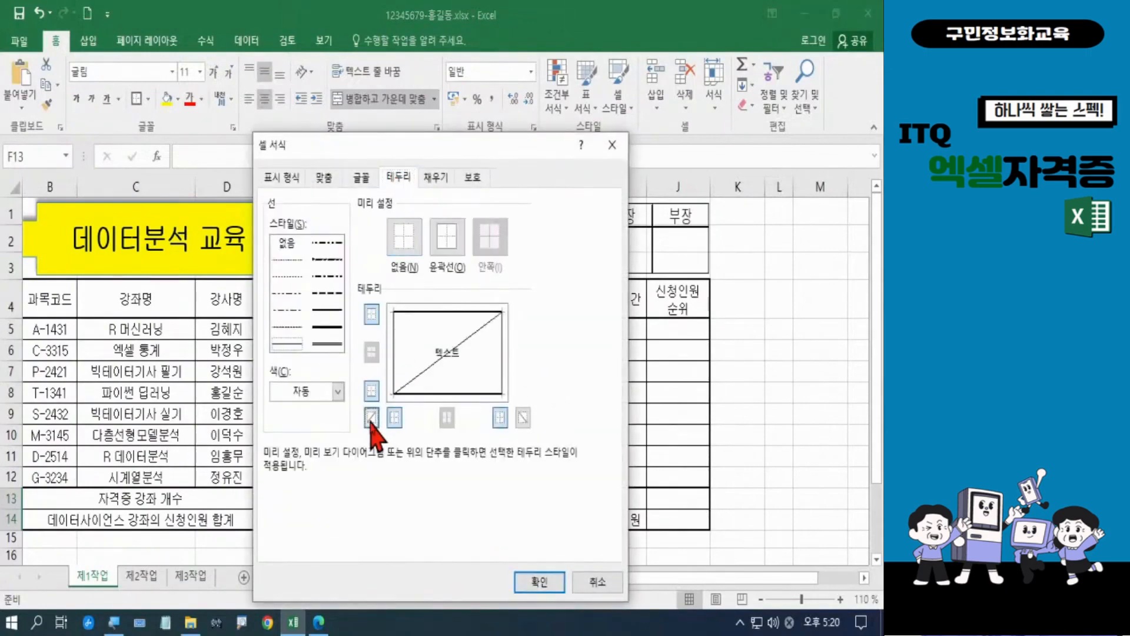
pyautogui.click(523, 418)
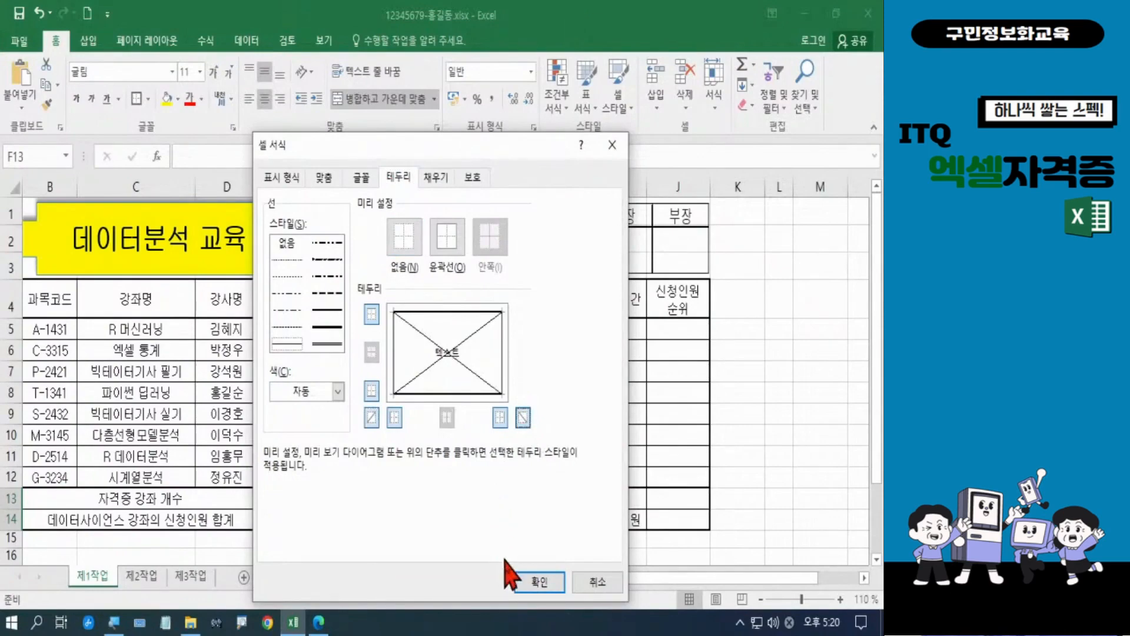
pyautogui.click(537, 581)
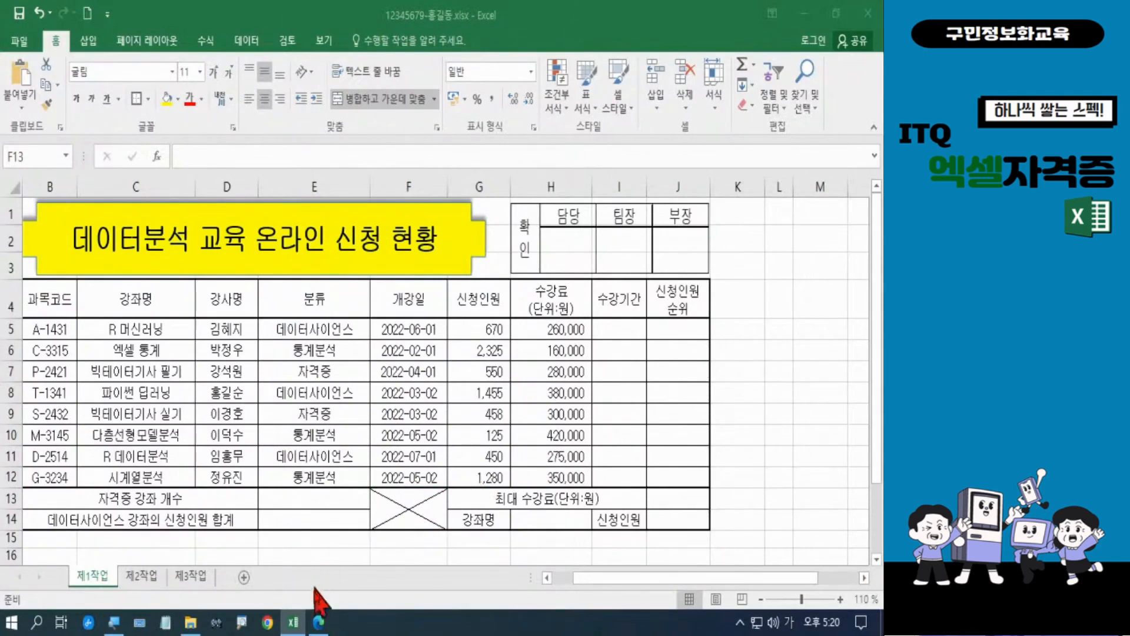
# Switch to the exam PDF in Edge, check the cells and colour required by the fill condition, and return to the Excel workbook
pyautogui.click(319, 623)
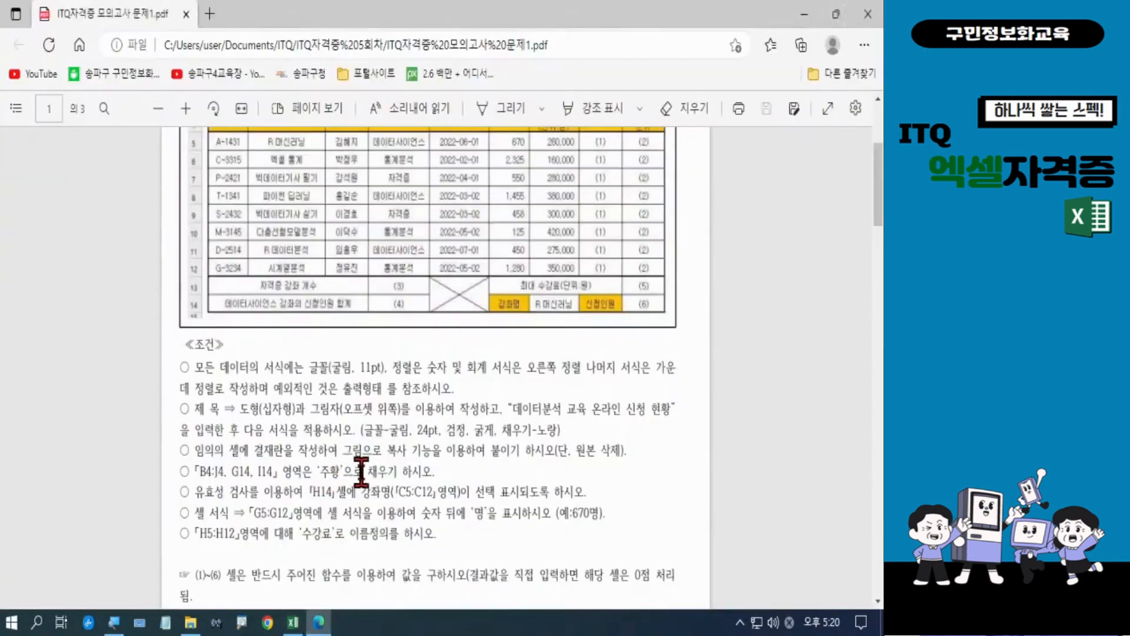
pyautogui.scroll(2, 361, 469)
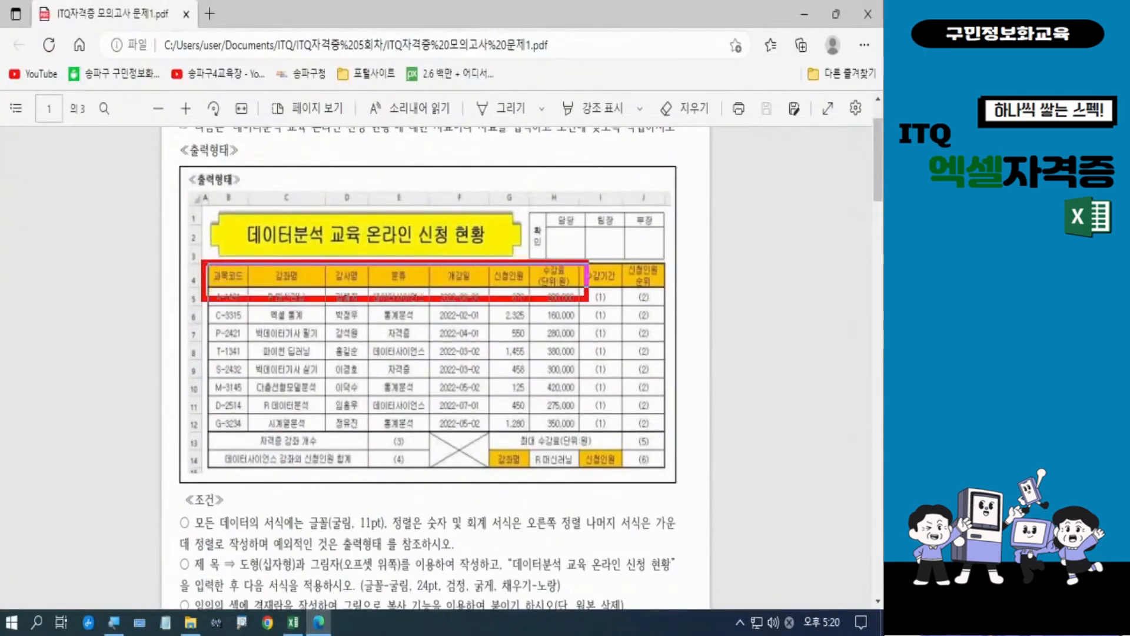
pyautogui.moveTo(489, 444)
pyautogui.mouseDown()
pyautogui.moveTo(532, 473)
pyautogui.moveTo(569, 445)
pyautogui.moveTo(624, 470)
pyautogui.mouseUp()
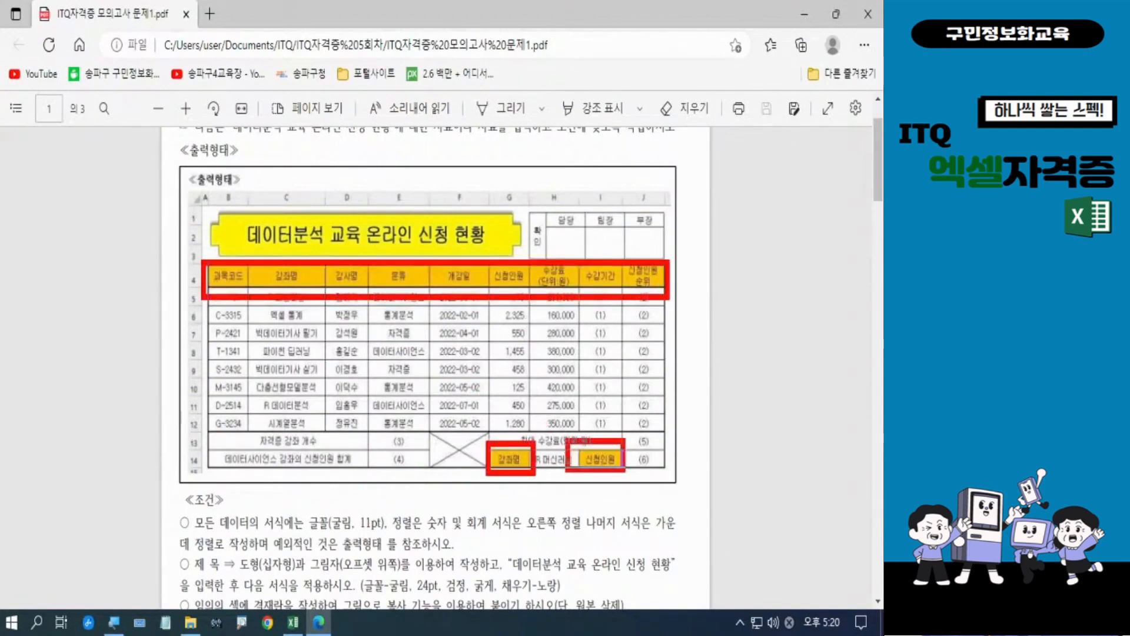
pyautogui.press('Escape')
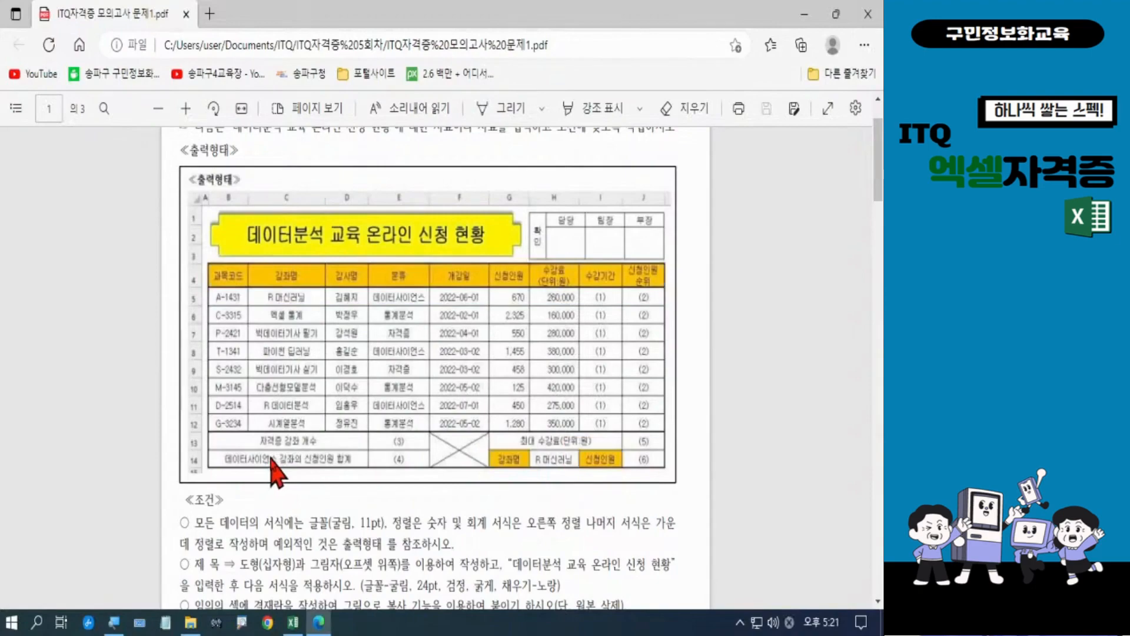
pyautogui.scroll(-4, 282, 462)
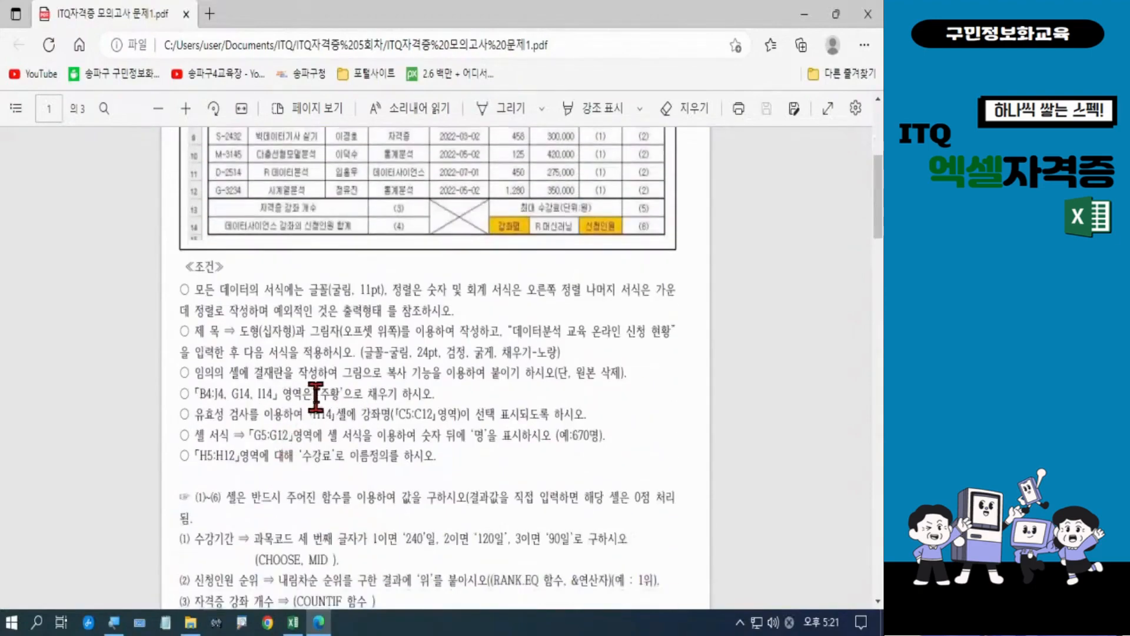
pyautogui.moveTo(318, 394); pyautogui.dragTo(354, 394)
pyautogui.click(293, 622)
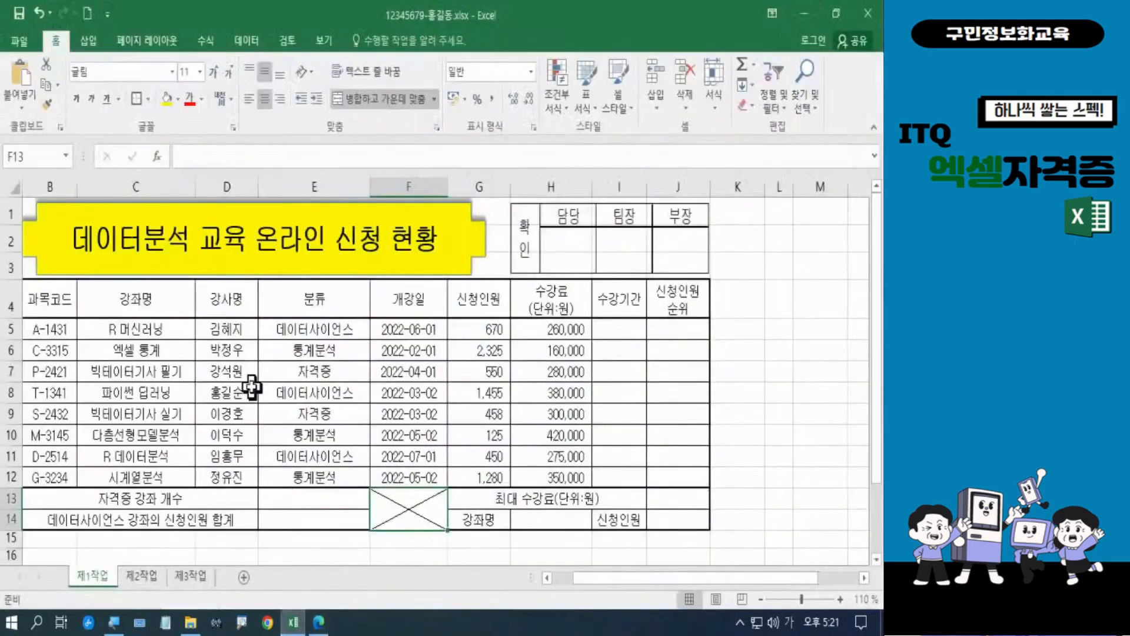
# Fill the header cells B4:J4 and the label cells G14 and I14 with the standard colour orange (주황)
pyautogui.click(54, 305)
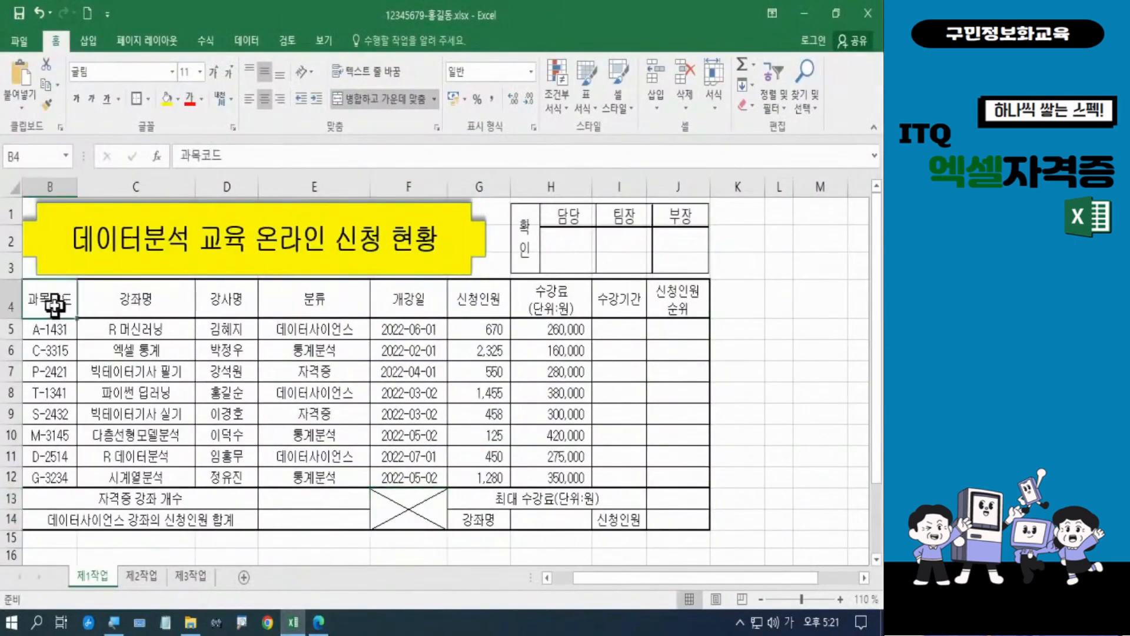
pyautogui.moveTo(54, 305); pyautogui.dragTo(662, 305)
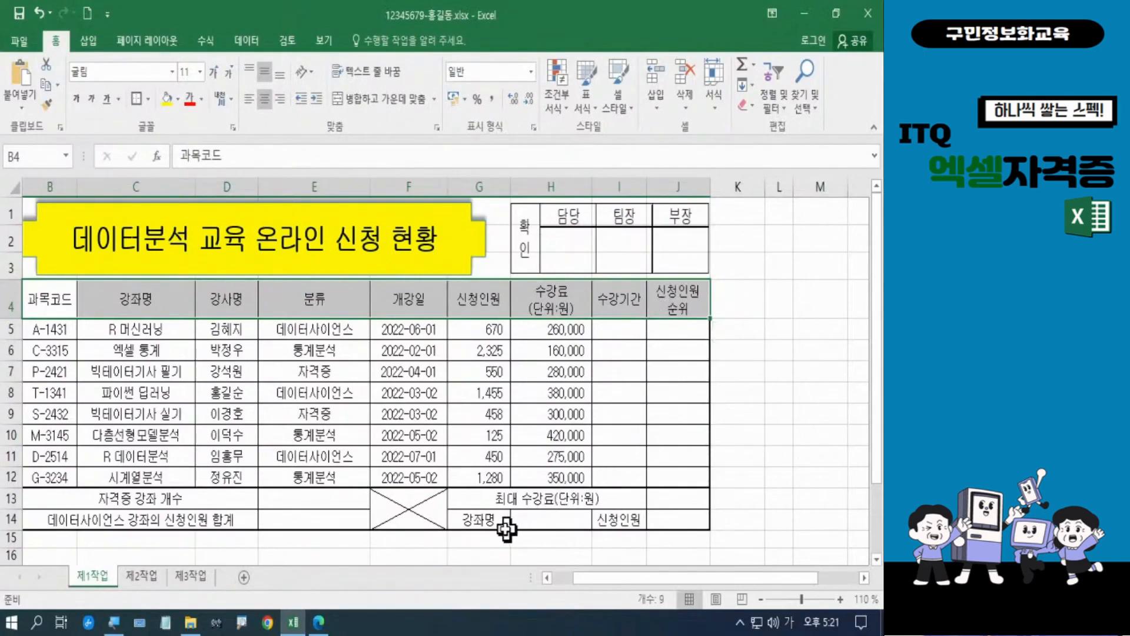
pyautogui.keyDown('ctrl'); pyautogui.click(480, 520); pyautogui.keyUp('ctrl')
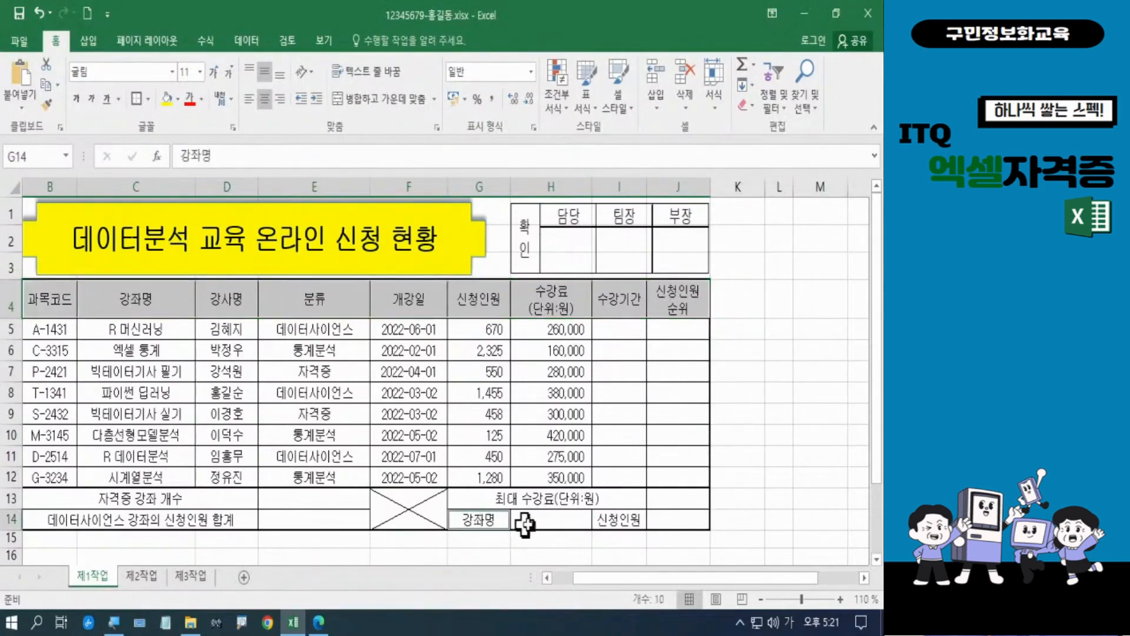
pyautogui.keyDown('ctrl'); pyautogui.click(622, 520); pyautogui.keyUp('ctrl')
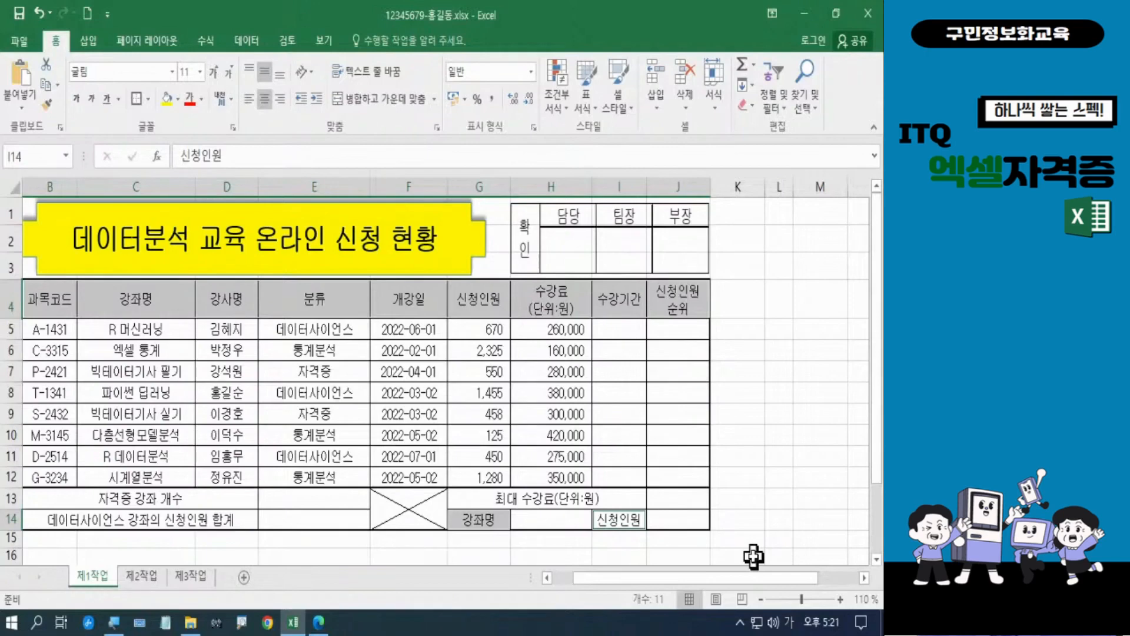
pyautogui.click(178, 100)
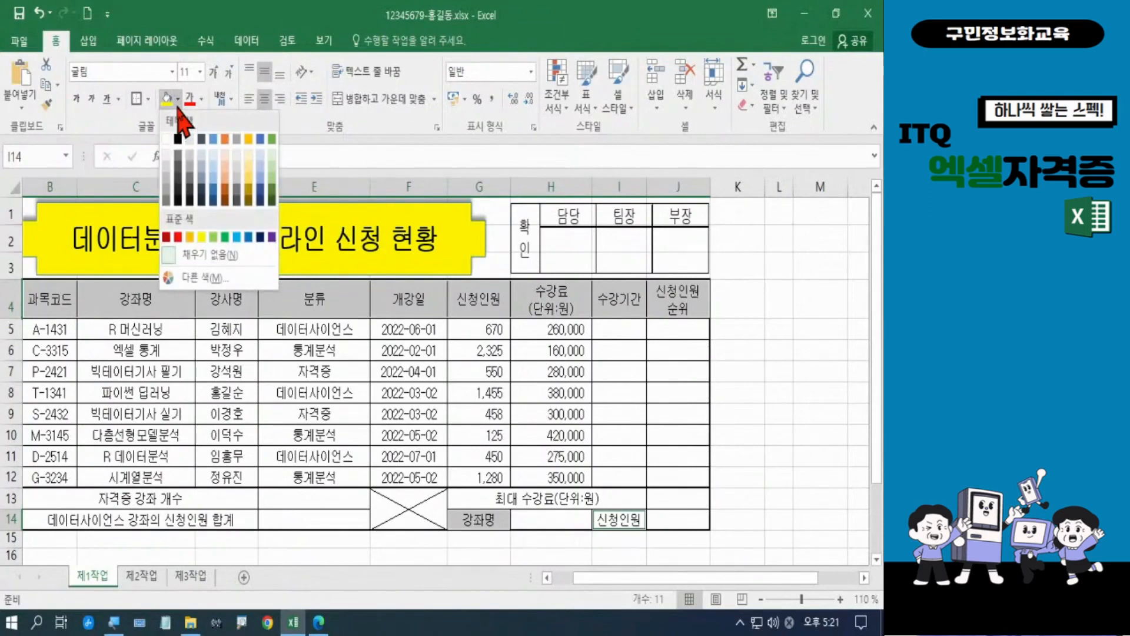
pyautogui.click(189, 237)
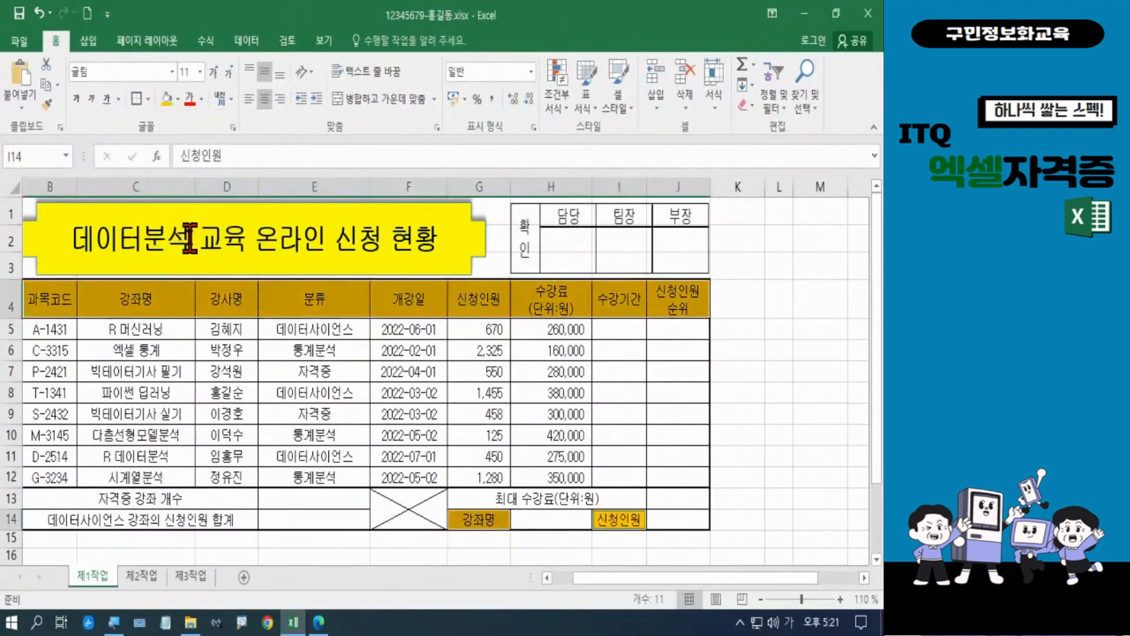
pyautogui.click(758, 433)
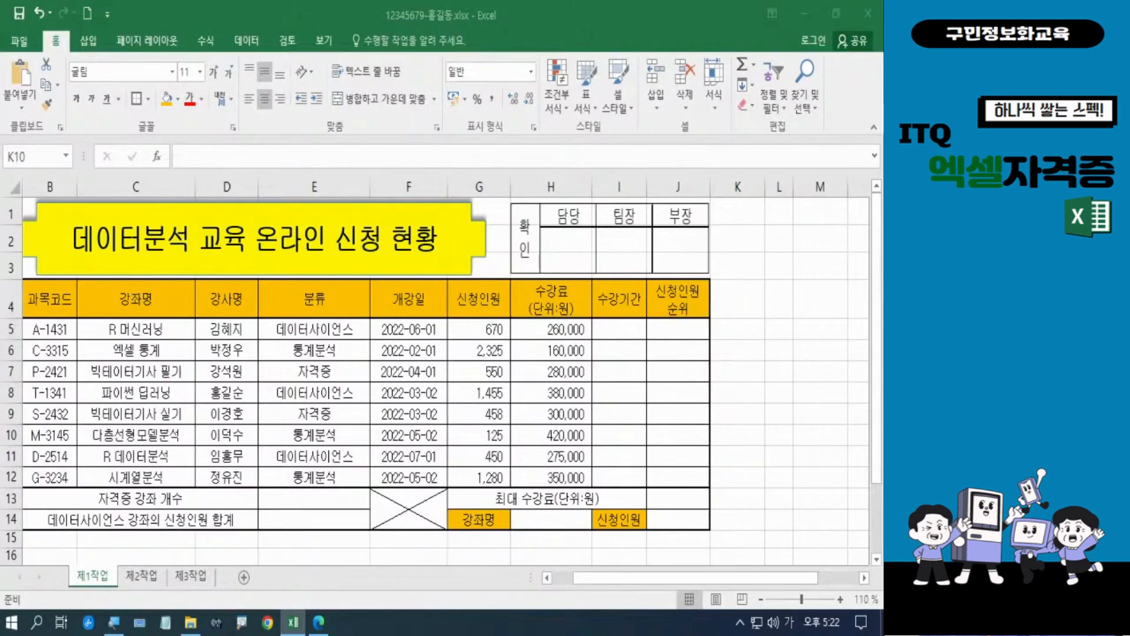
# Switch to the exam PDF in Edge, read the data validation condition for cell H14, and return to the Excel workbook
pyautogui.press('Hangul')
pyautogui.click(319, 622)
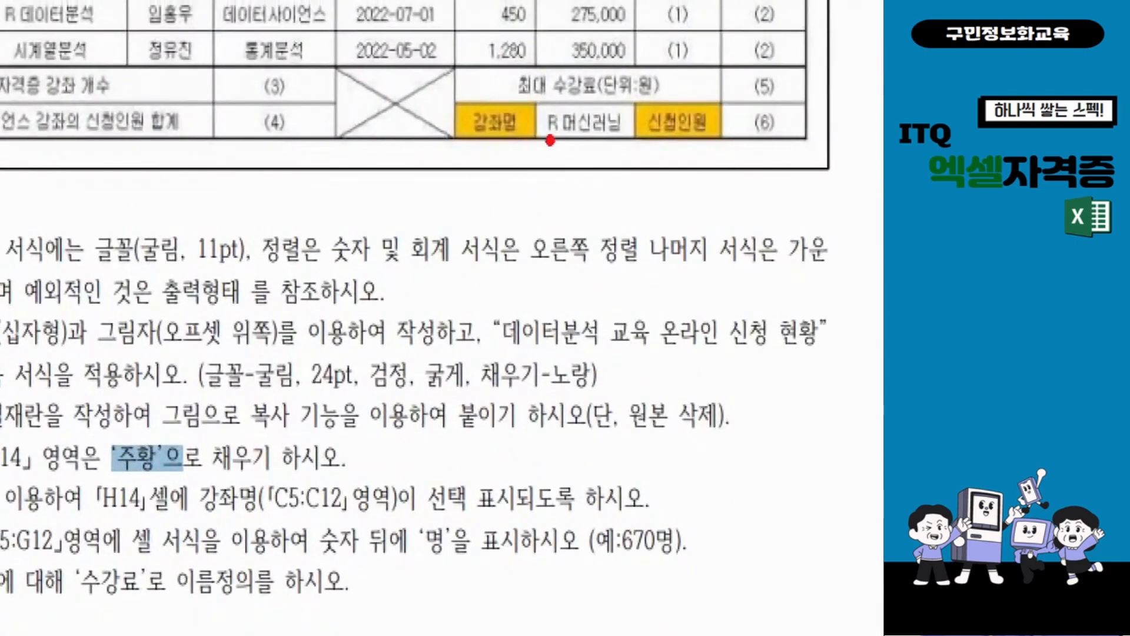
pyautogui.moveTo(530, 90)
pyautogui.mouseDown()
pyautogui.moveTo(566, 128)
pyautogui.moveTo(648, 153)
pyautogui.mouseUp()
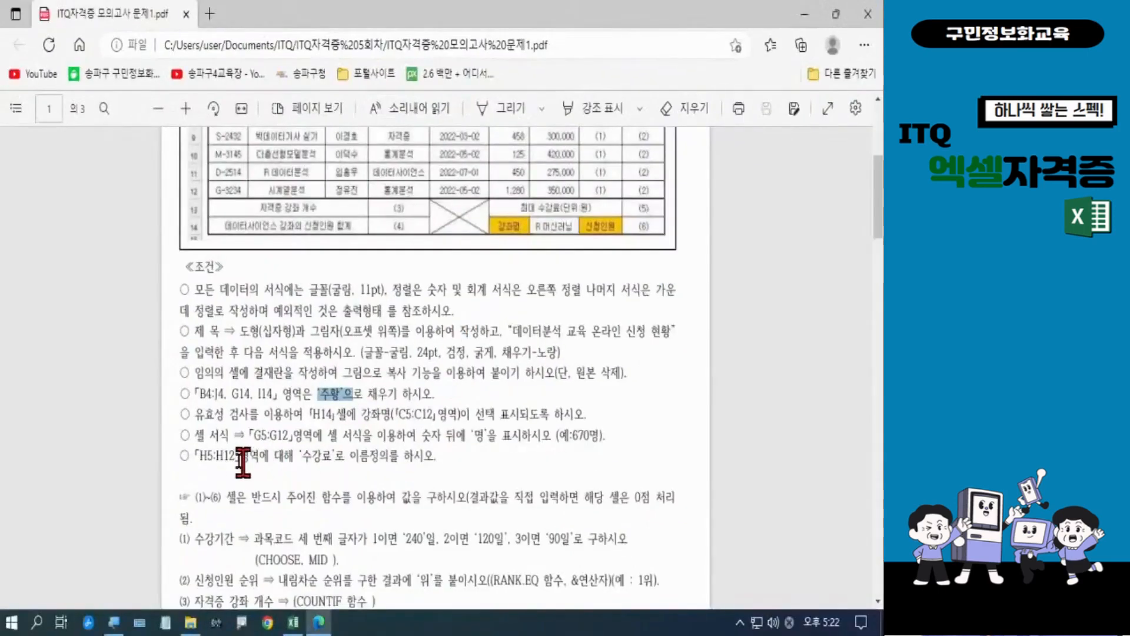
pyautogui.moveTo(196, 415); pyautogui.dragTo(577, 412)
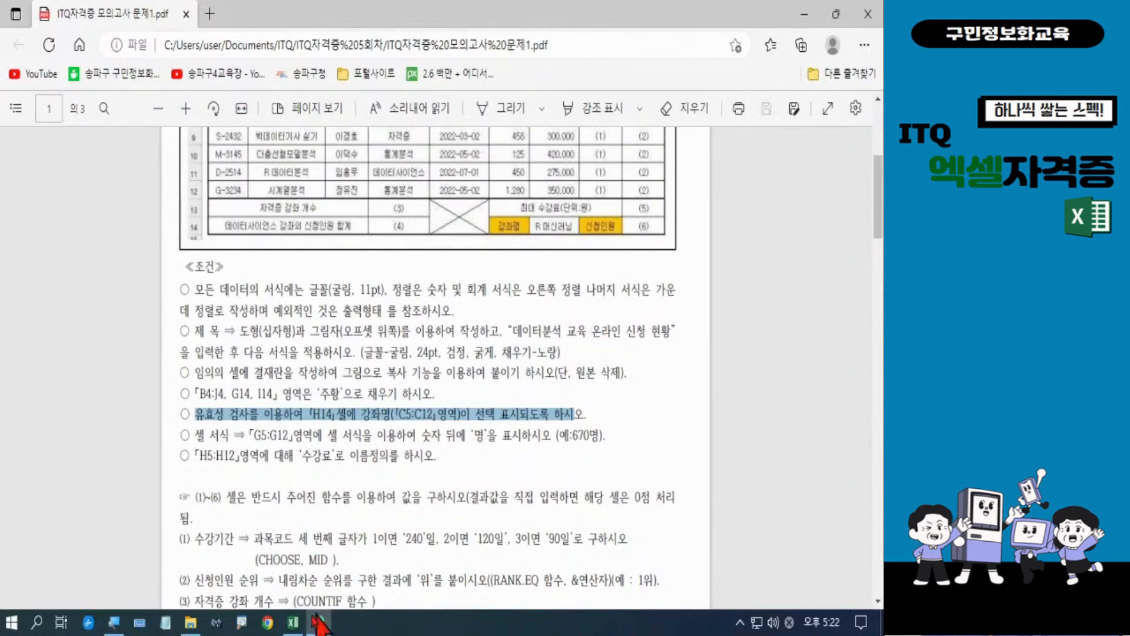
pyautogui.click(293, 624)
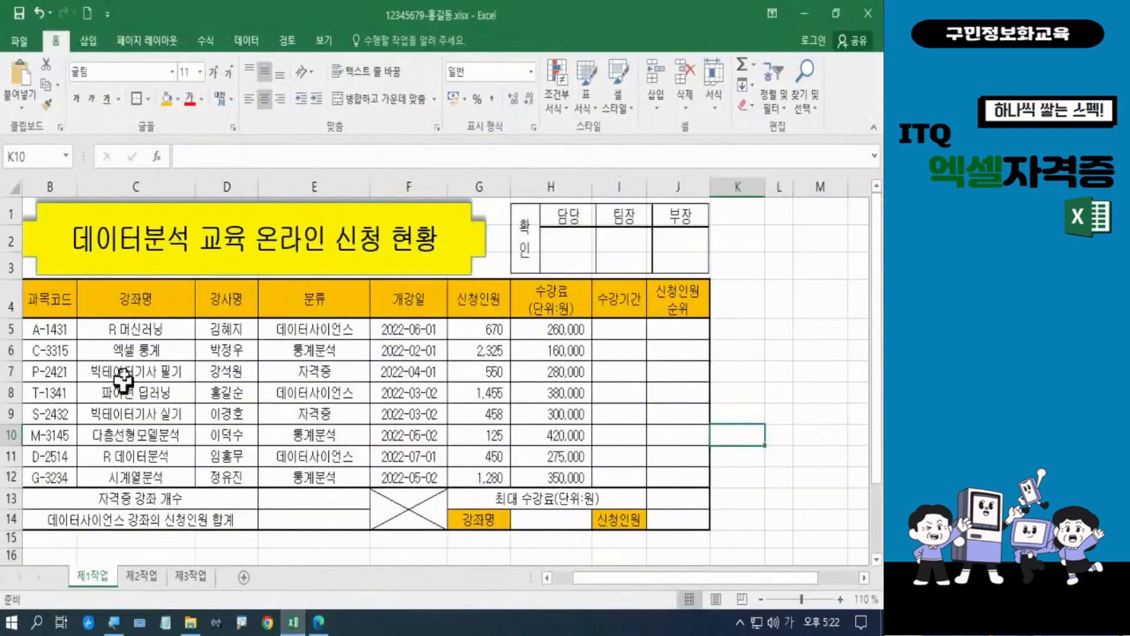
# Examine the 강좌명 entries in C5:C12 as the source range for the selection list in H14
pyautogui.moveTo(135, 336); pyautogui.dragTo(148, 476)
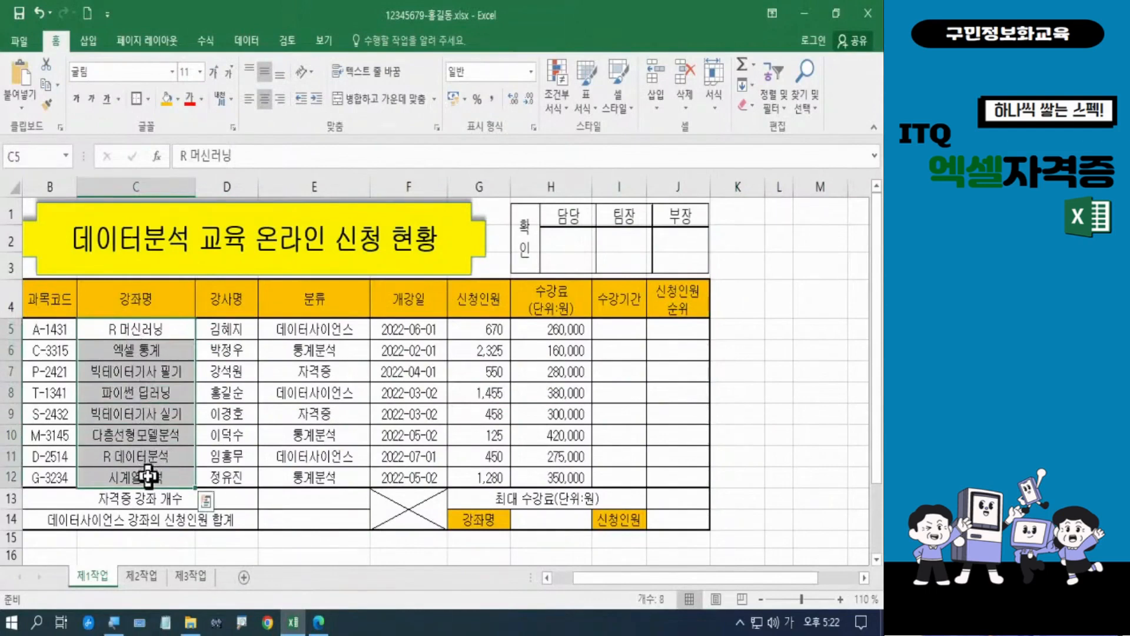
pyautogui.hotkey('ctrl', '2')
pyautogui.moveTo(143, 448)
pyautogui.mouseDown()
pyautogui.moveTo(255, 544)
pyautogui.moveTo(460, 535)
pyautogui.moveTo(524, 522)
pyautogui.moveTo(515, 516)
pyautogui.moveTo(526, 525)
pyautogui.moveTo(511, 552)
pyautogui.mouseUp()
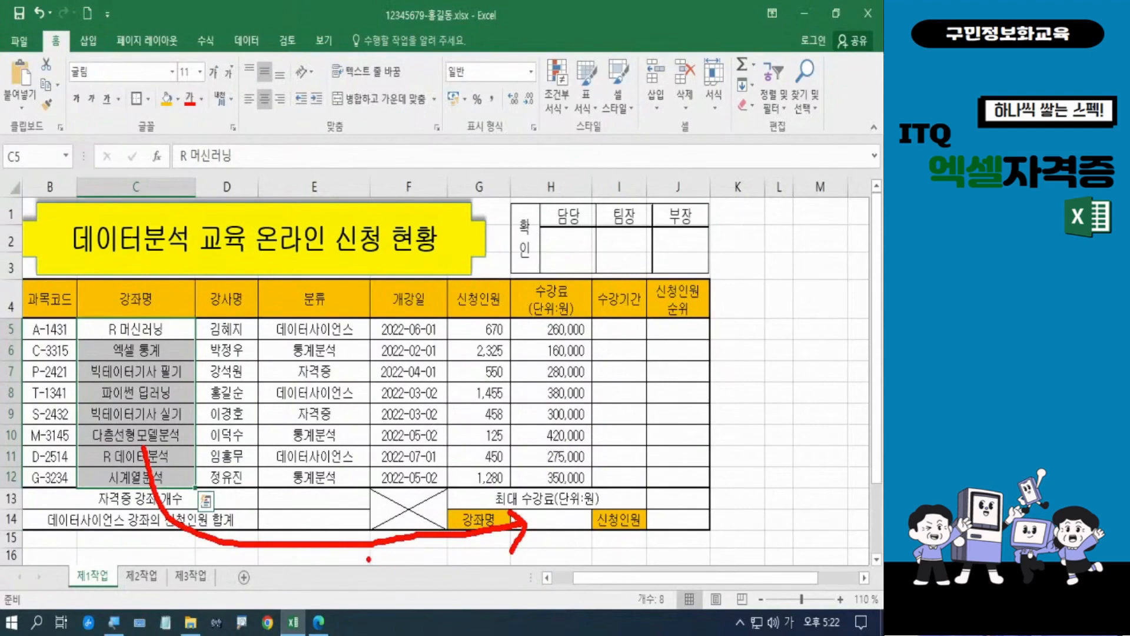
pyautogui.press('Escape')
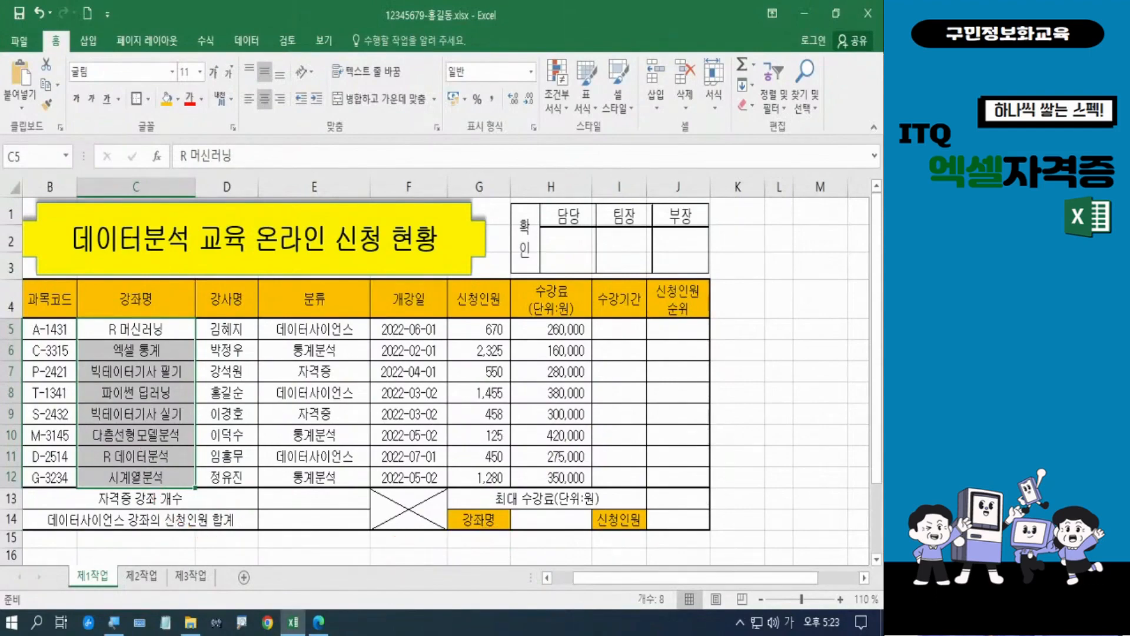
pyautogui.scroll(-1, 435, 376)
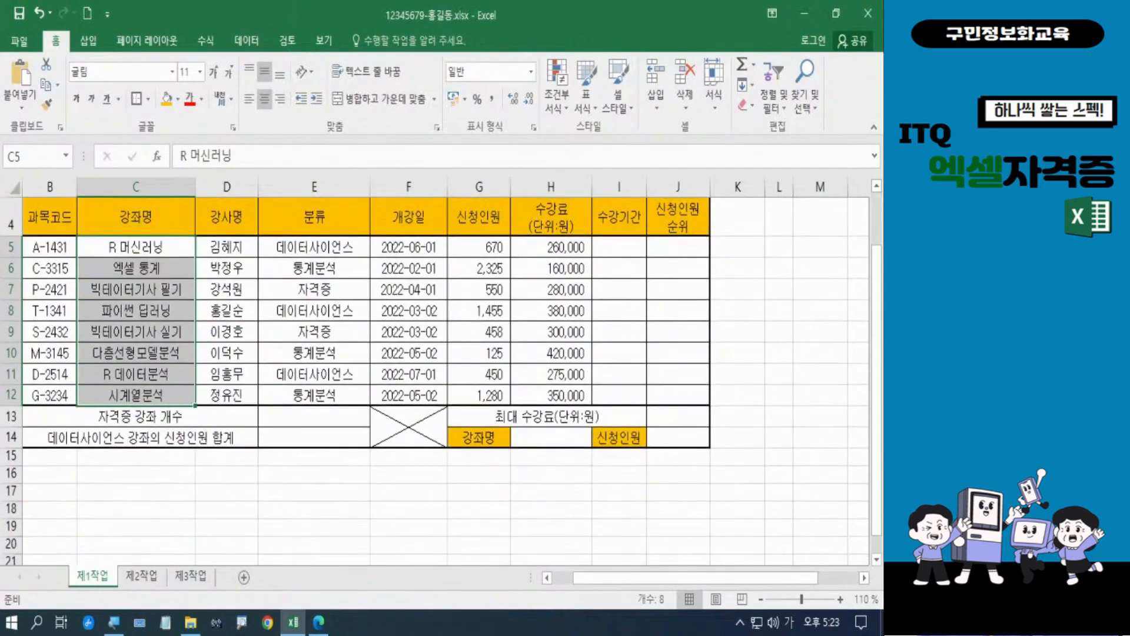
pyautogui.scroll(1, 755, 484)
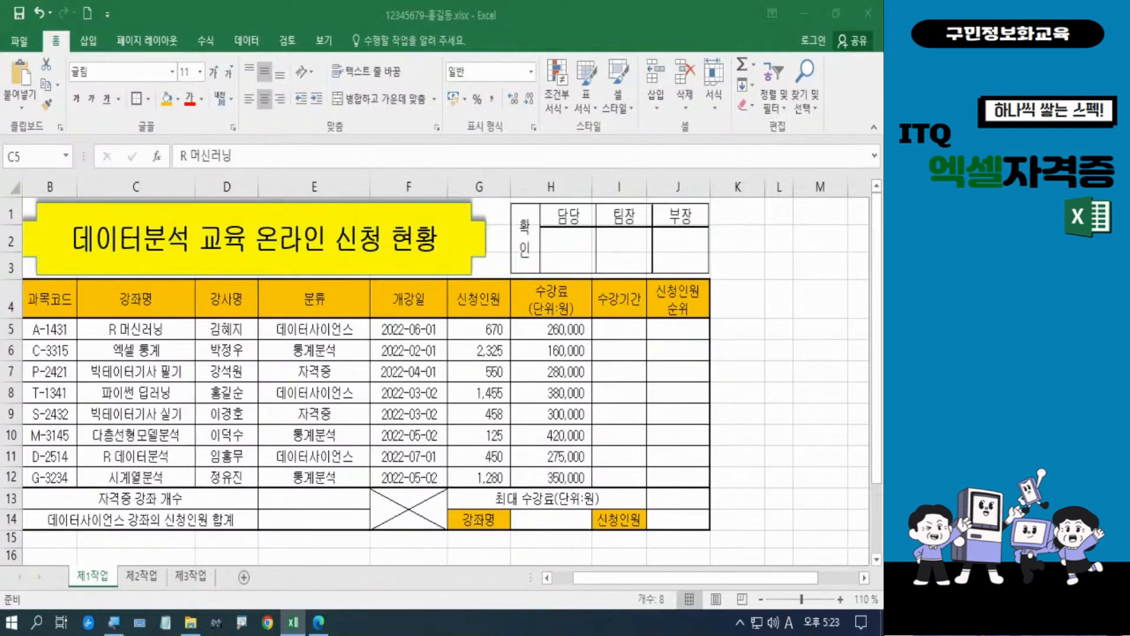
pyautogui.press('Hangul')
pyautogui.hotkey('ctrl', 'shift', 'Down')
# Add list (목록) data validation to cell H14 with source =$C$5:$C$12, and choose R 머신러닝 from its list
pyautogui.click(544, 517)
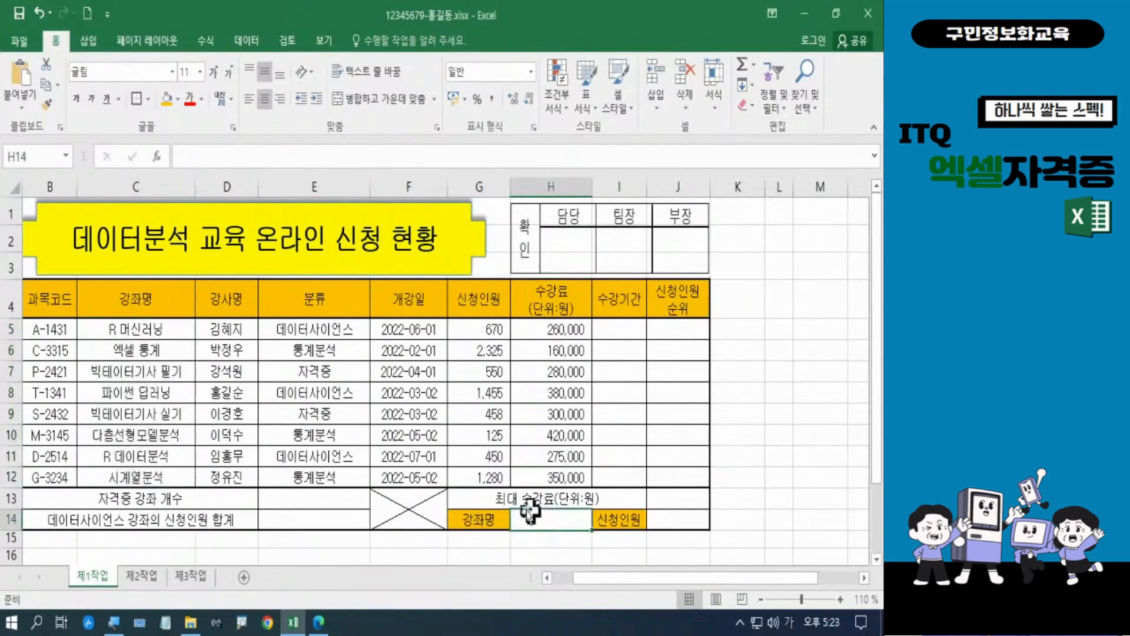
pyautogui.click(246, 41)
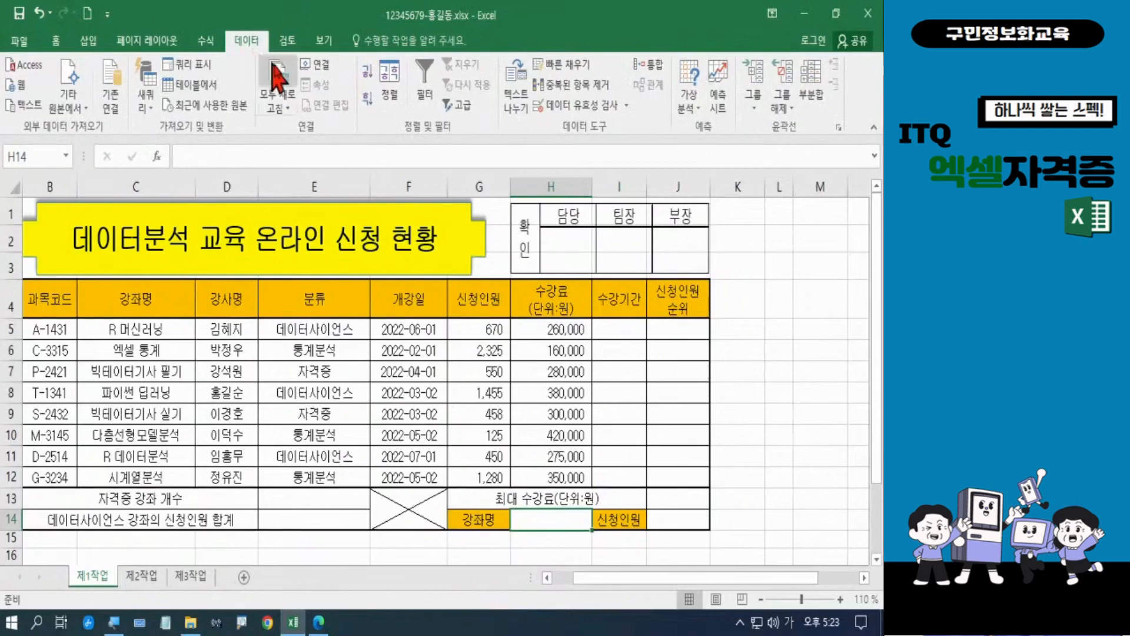
pyautogui.click(555, 111)
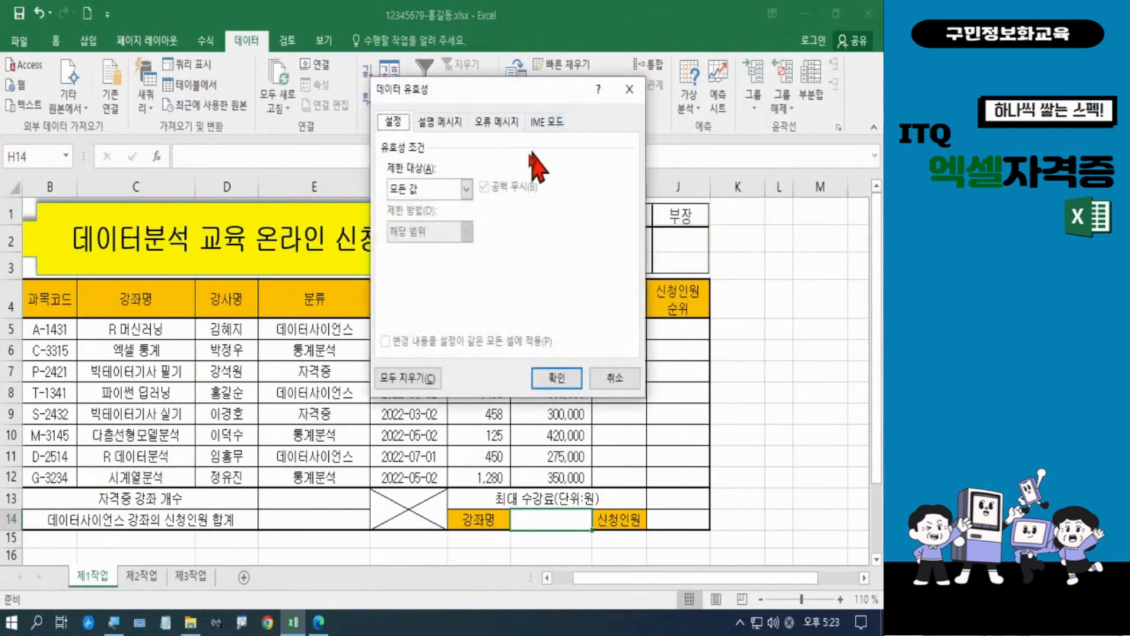
pyautogui.click(466, 188)
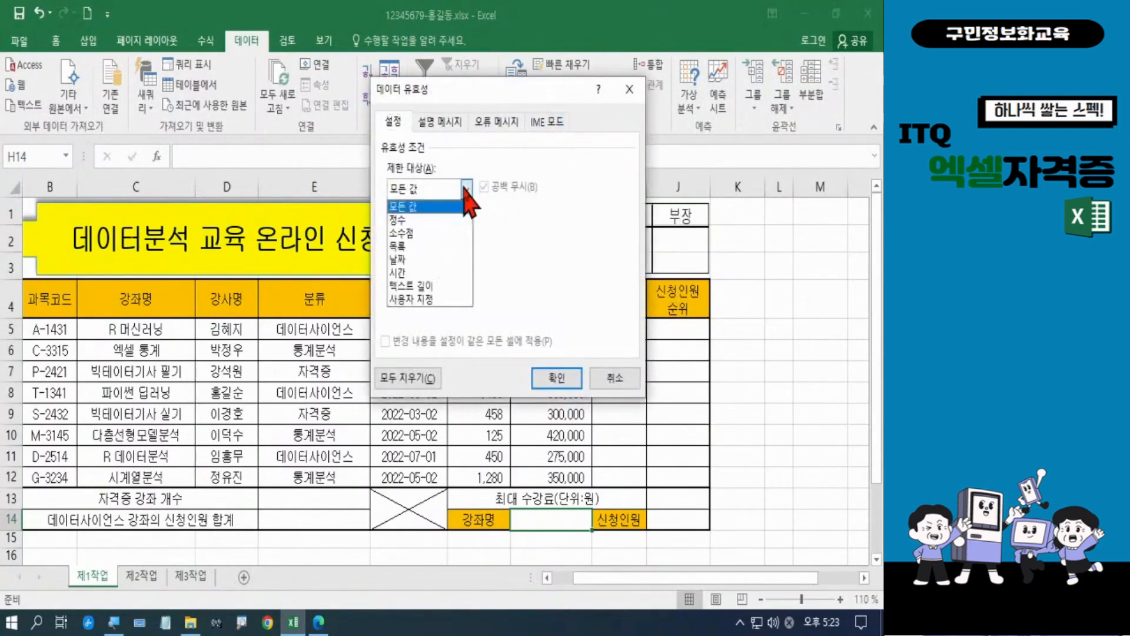
pyautogui.click(423, 245)
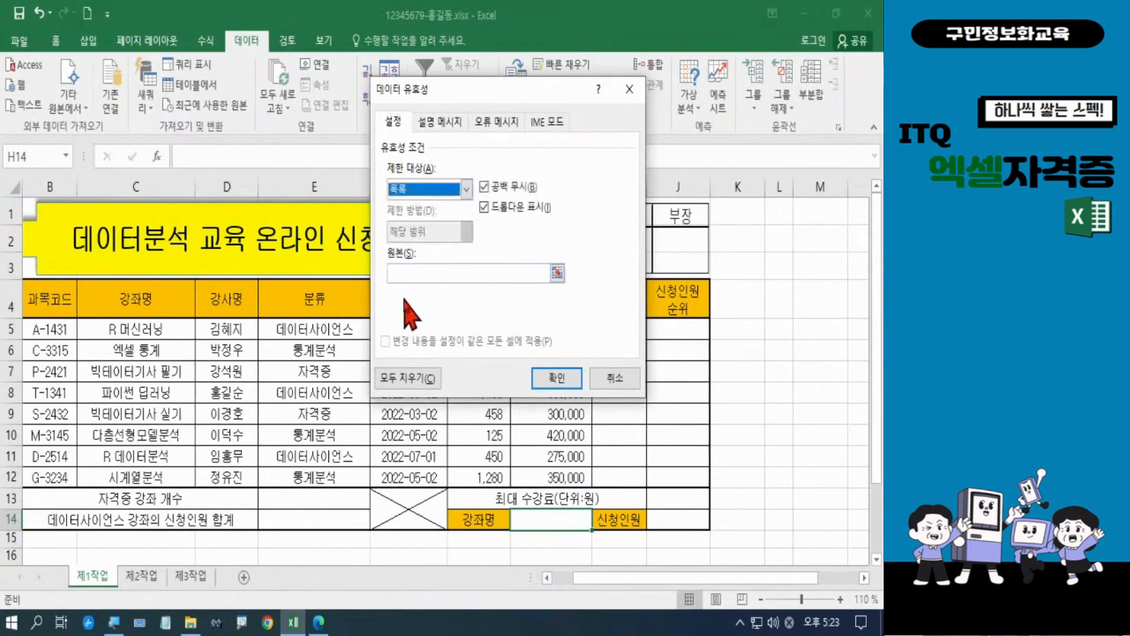
pyautogui.click(404, 273)
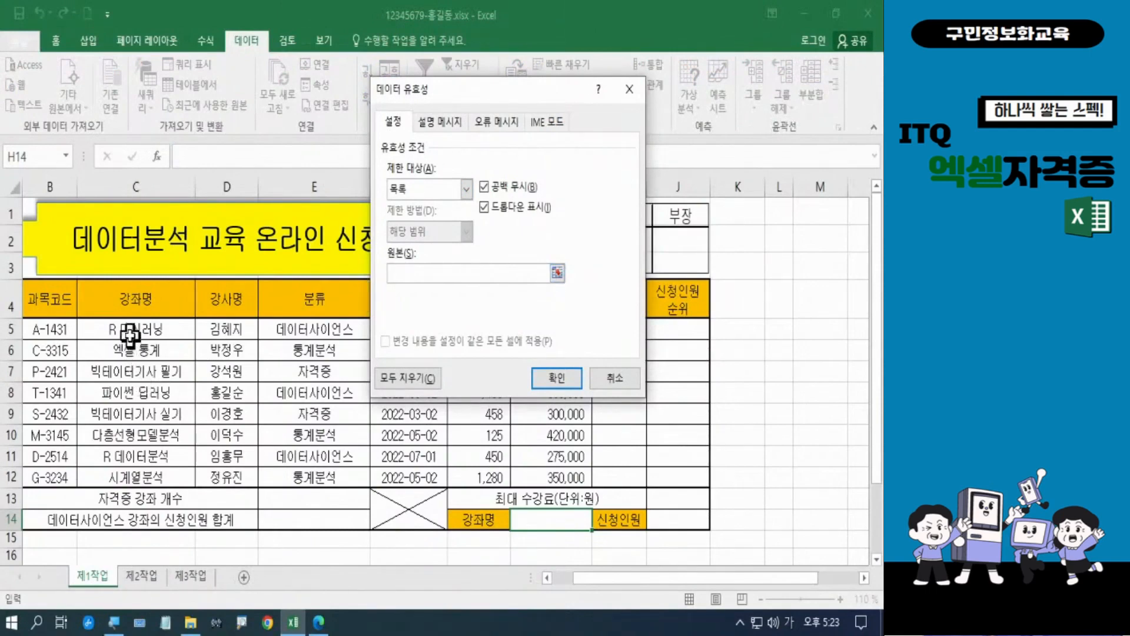
pyautogui.moveTo(127, 328); pyautogui.dragTo(122, 471)
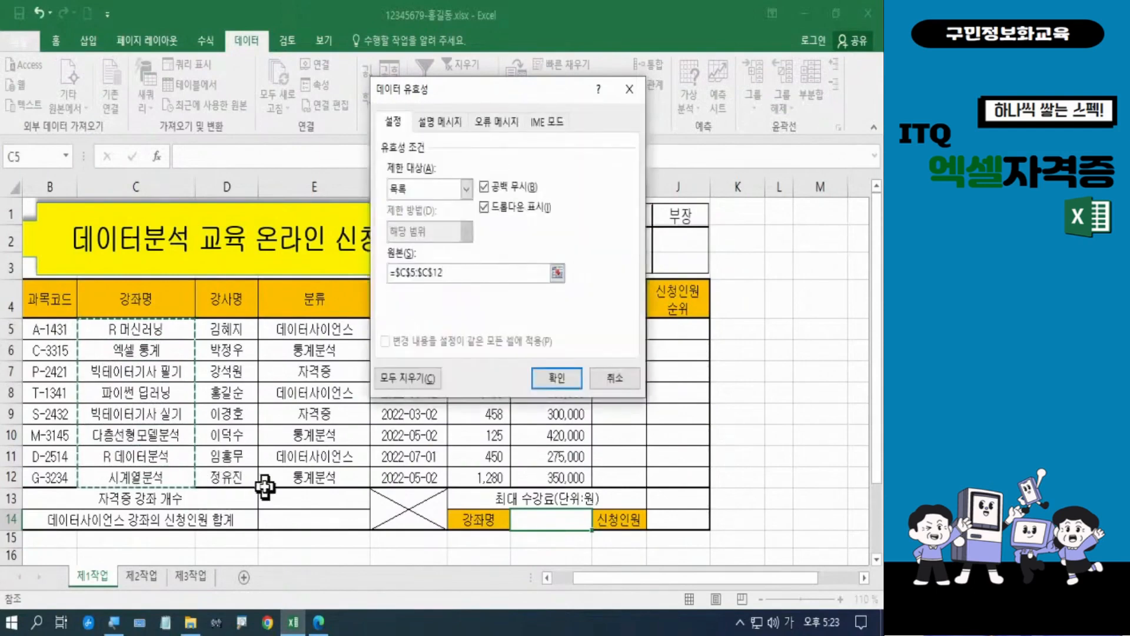
pyautogui.moveTo(76, 318)
pyautogui.mouseDown()
pyautogui.moveTo(108, 394)
pyautogui.moveTo(198, 475)
pyautogui.moveTo(196, 488)
pyautogui.mouseUp()
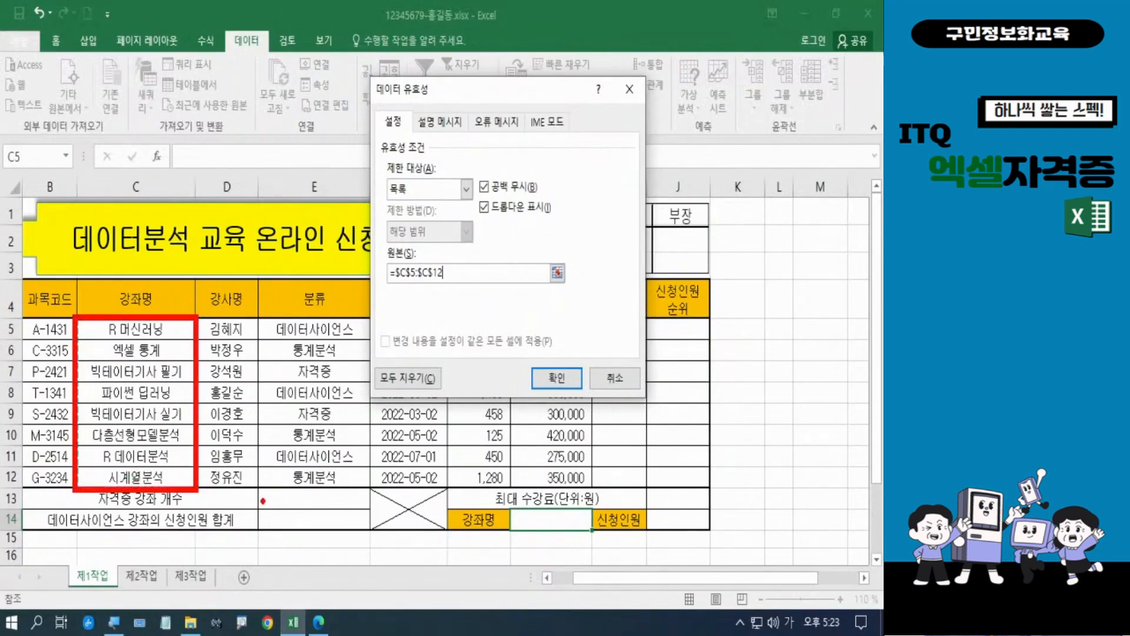
pyautogui.click(558, 380)
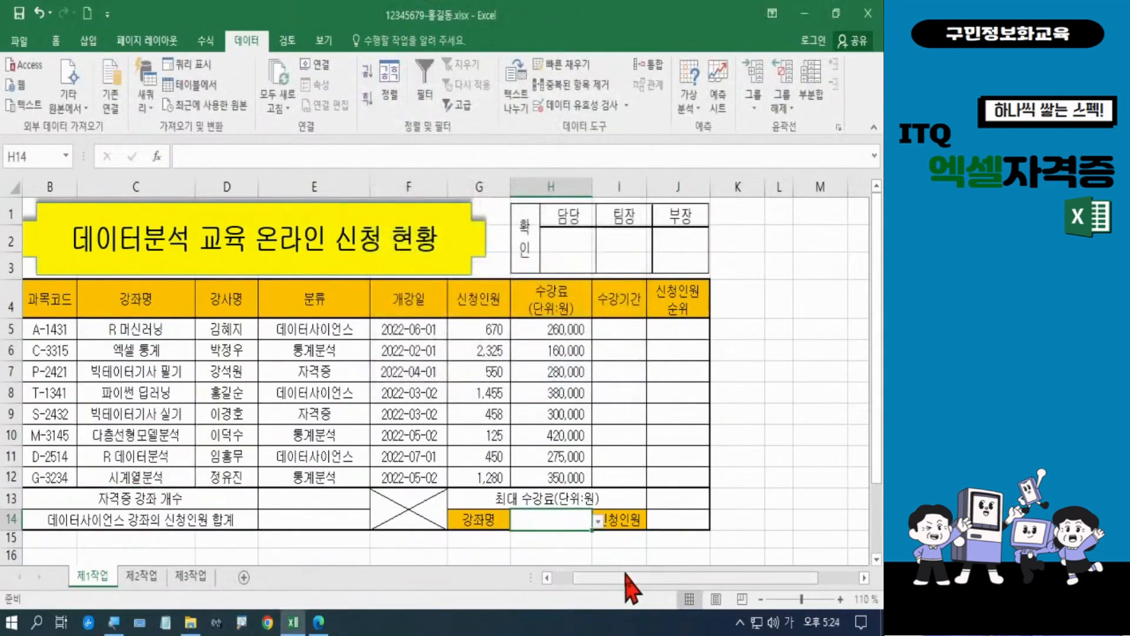
pyautogui.click(598, 522)
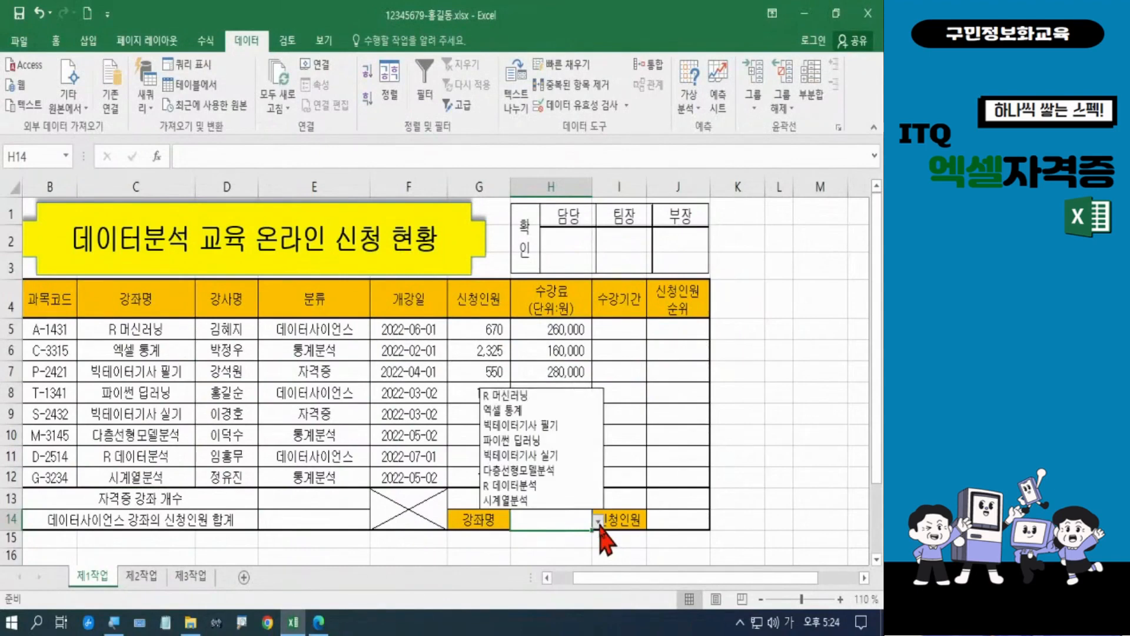
pyautogui.click(546, 396)
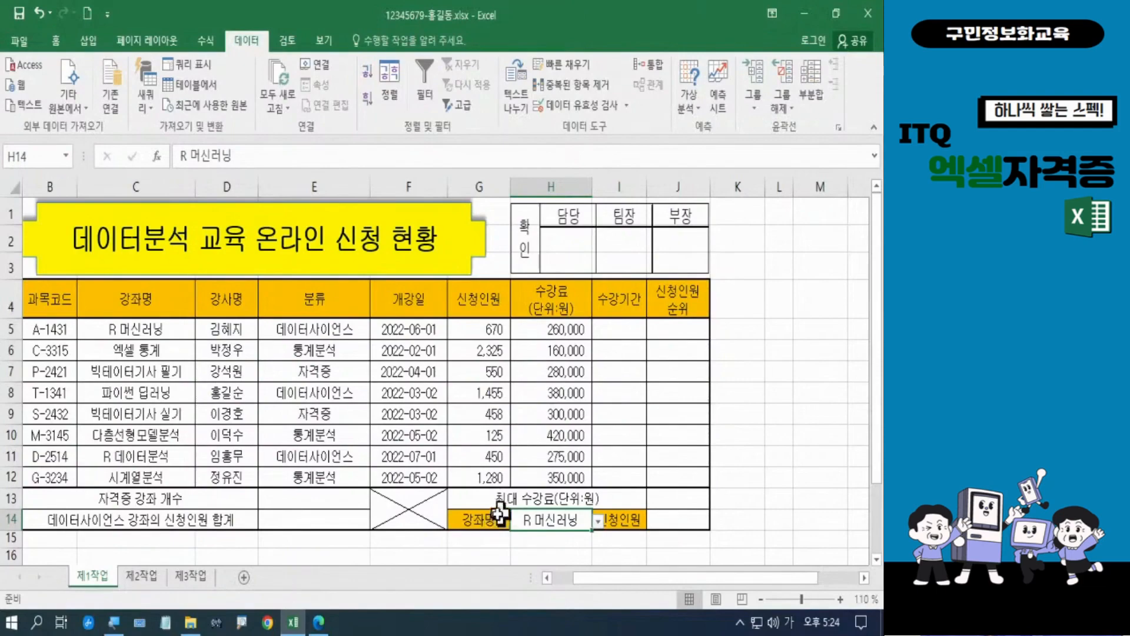
# Switch to the exam PDF in Edge, read the cell format condition for G5:G12, and return to the Excel workbook
pyautogui.click(318, 622)
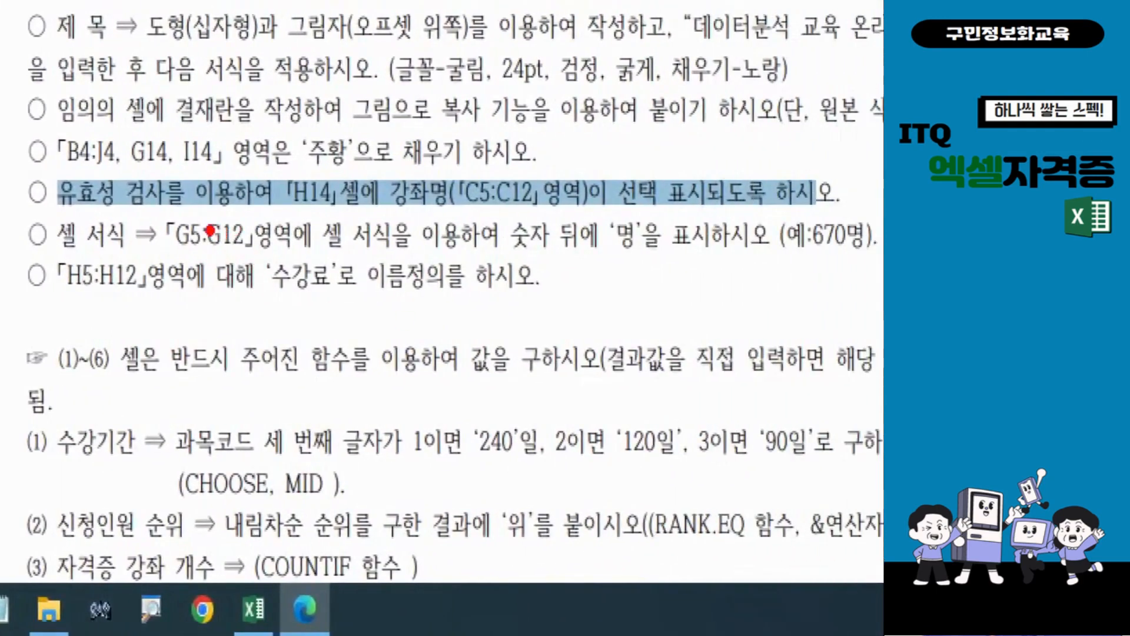
pyautogui.moveTo(152, 203)
pyautogui.mouseDown()
pyautogui.moveTo(209, 265)
pyautogui.moveTo(262, 264)
pyautogui.mouseUp()
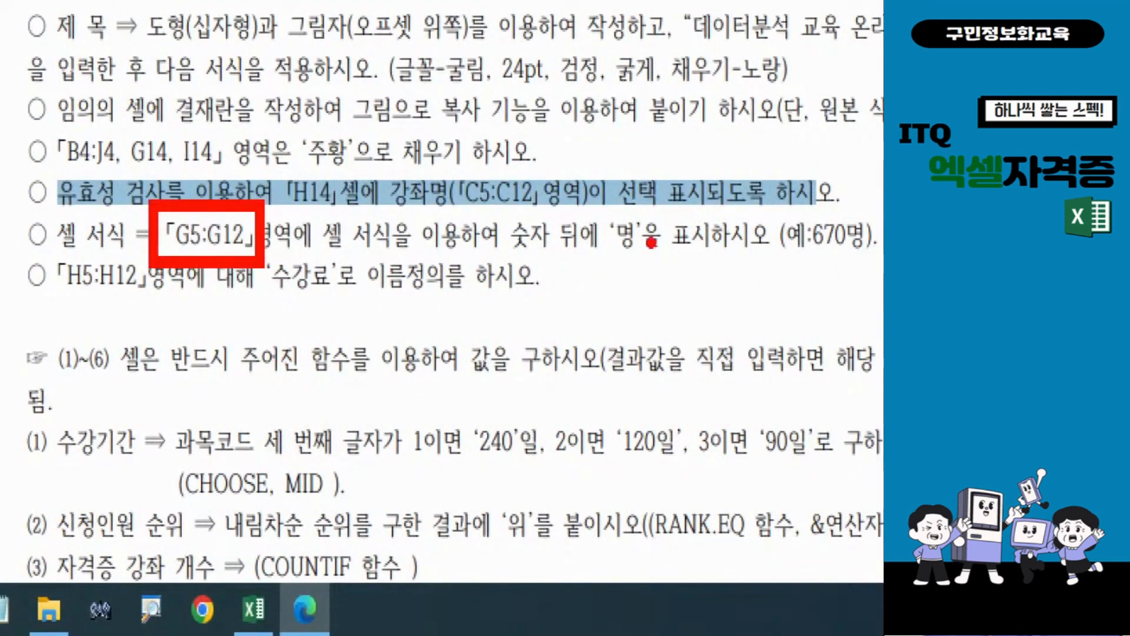
pyautogui.moveTo(651, 242)
pyautogui.mouseDown()
pyautogui.moveTo(645, 259)
pyautogui.moveTo(582, 234)
pyautogui.moveTo(644, 199)
pyautogui.moveTo(647, 268)
pyautogui.moveTo(625, 270)
pyautogui.mouseUp()
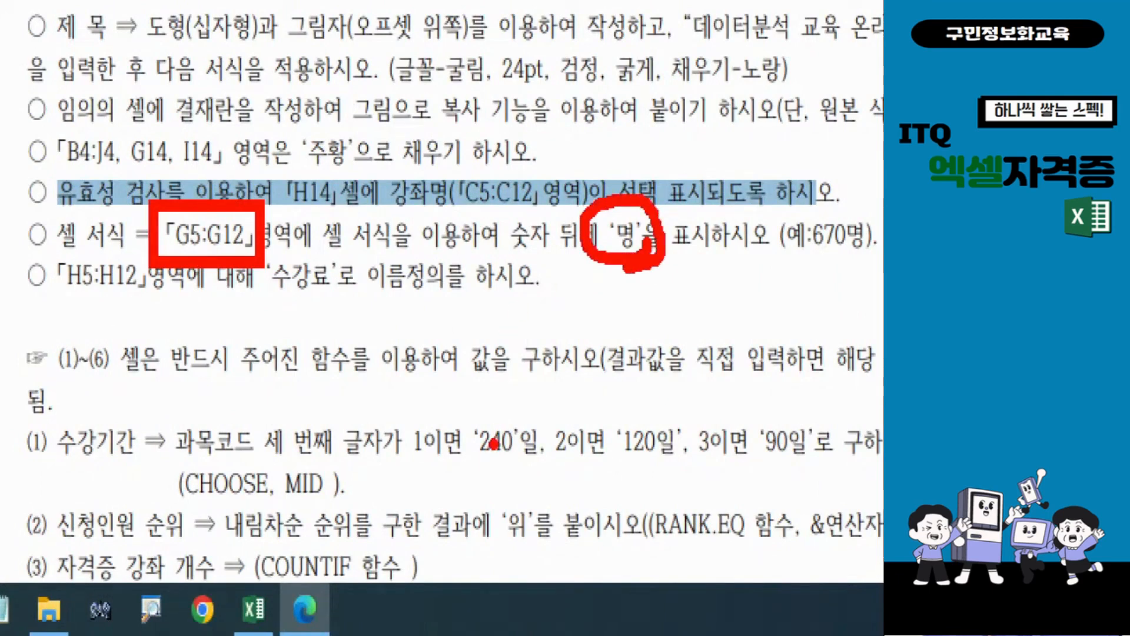
pyautogui.press('Escape')
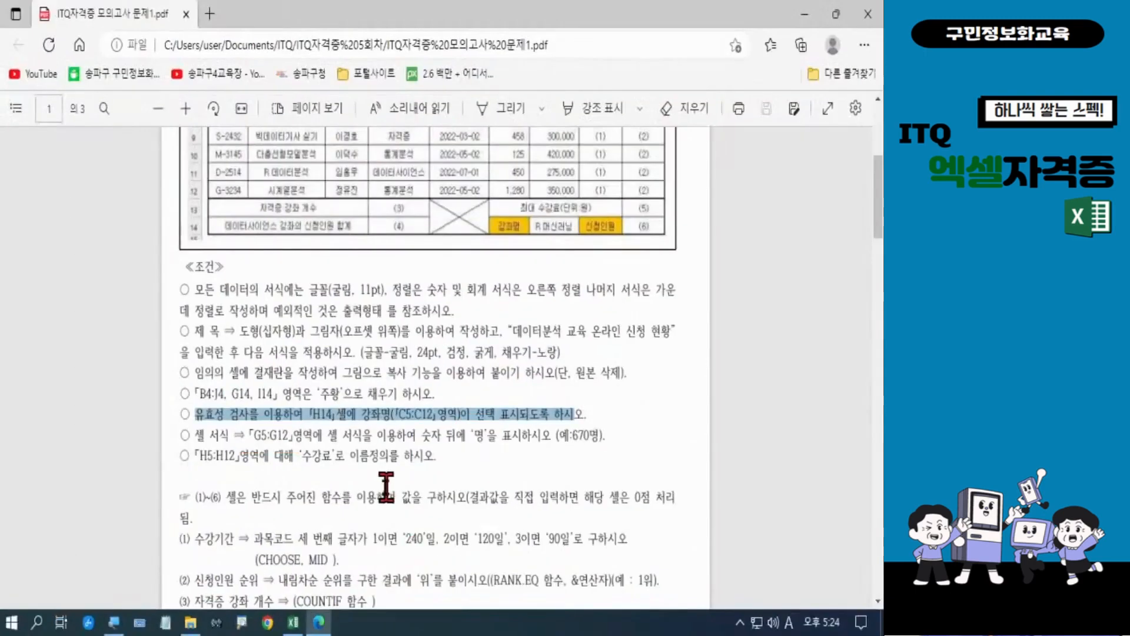
pyautogui.click(293, 624)
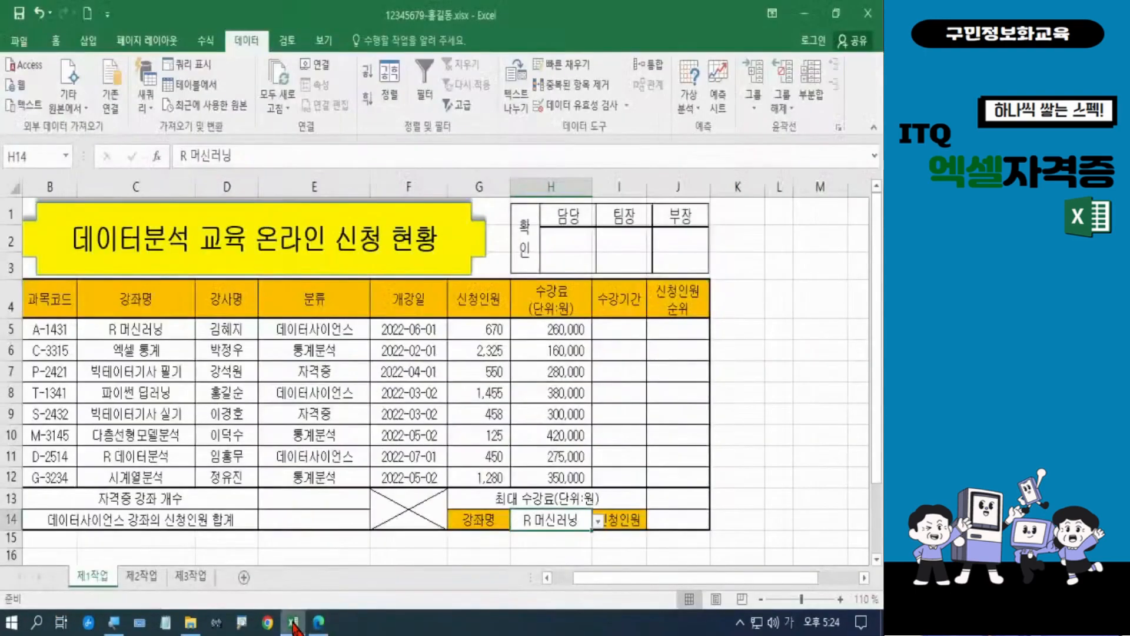
pyautogui.click(317, 625)
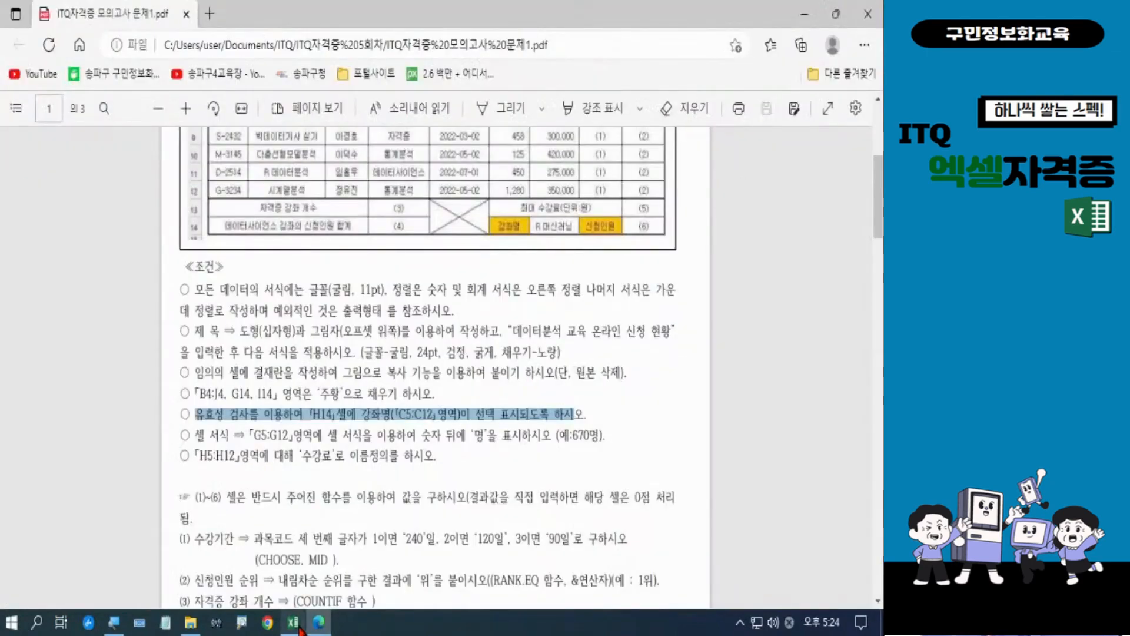
pyautogui.click(276, 436)
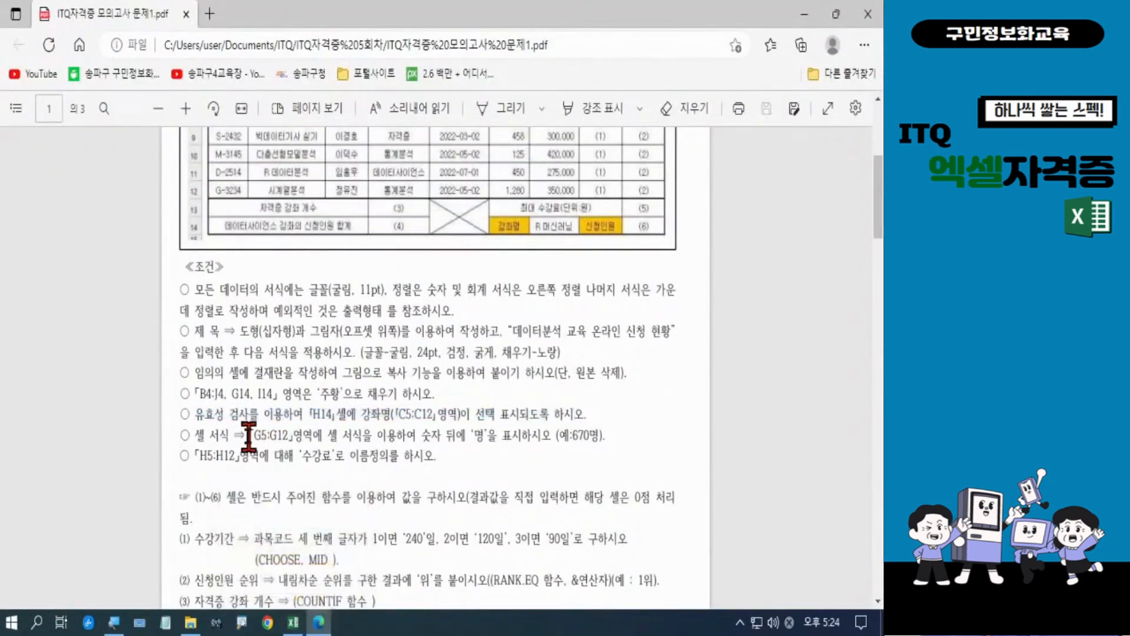
pyautogui.moveTo(245, 436); pyautogui.dragTo(303, 437)
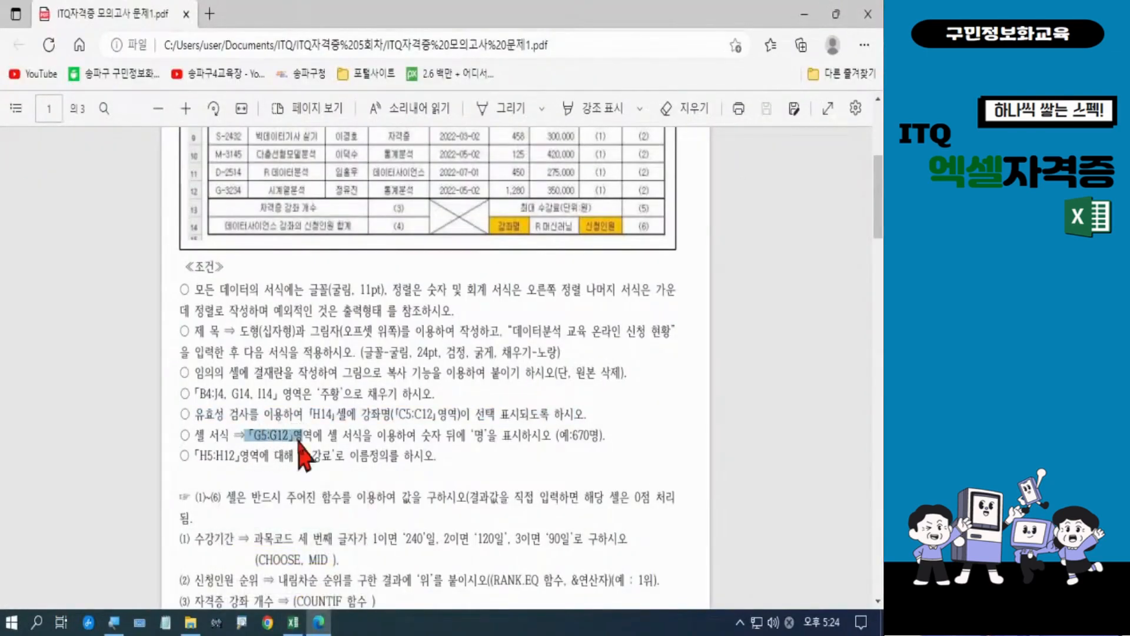
pyautogui.click(294, 622)
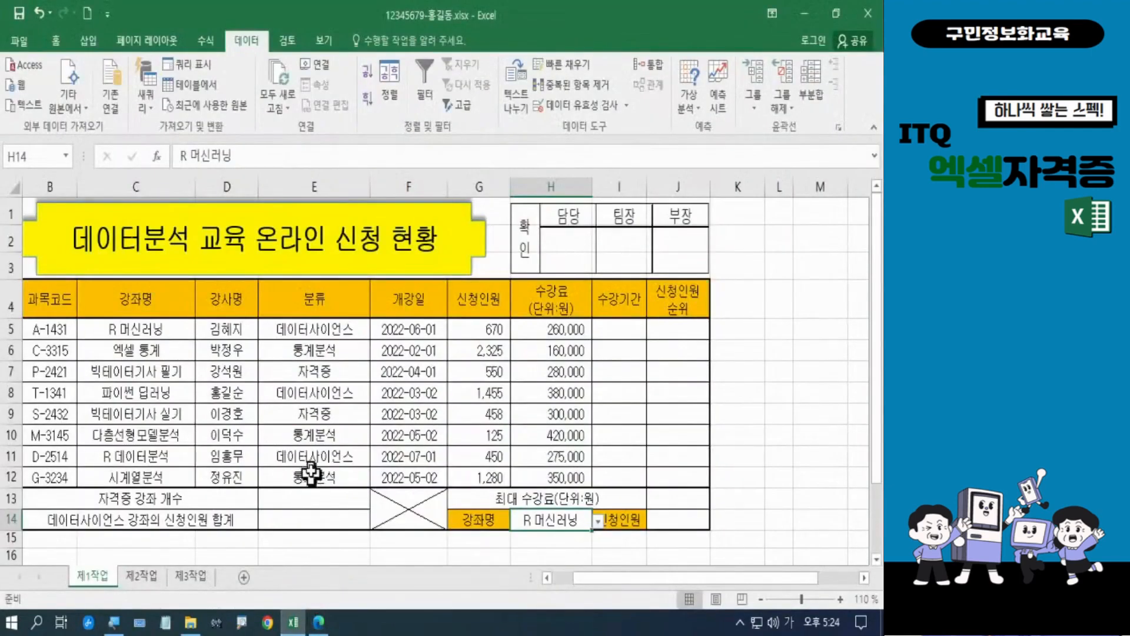
# Open the cell formatting for G5:G12 and choose the custom (사용자 지정) number format #,##0 as the base
pyautogui.click(466, 334)
pyautogui.moveTo(466, 333); pyautogui.dragTo(471, 469)
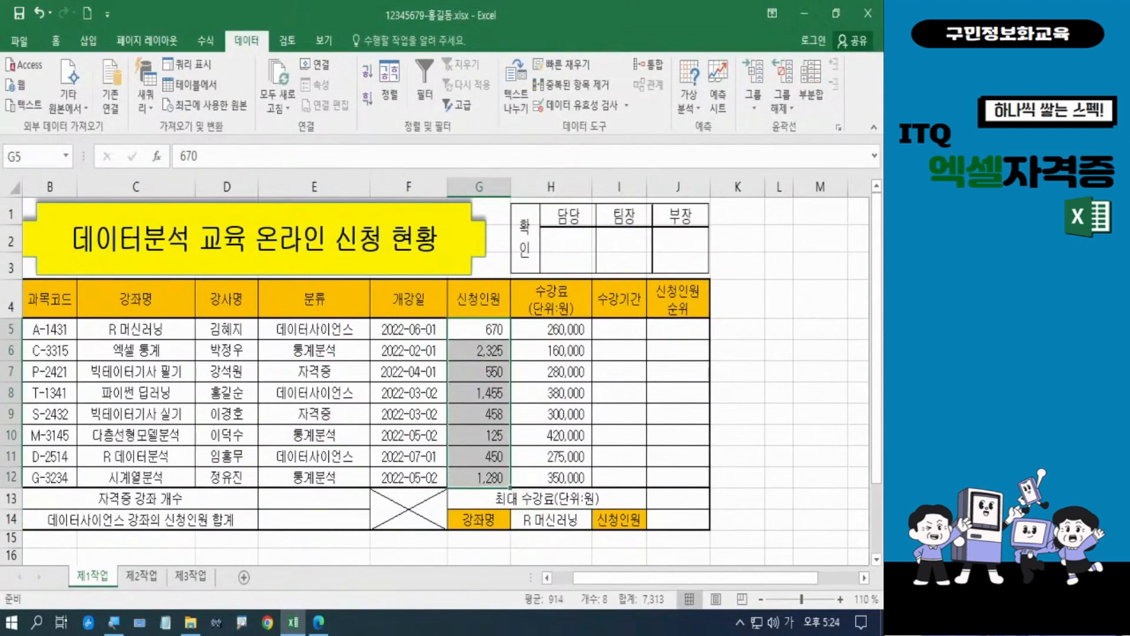
pyautogui.hotkey('ctrl', '1')
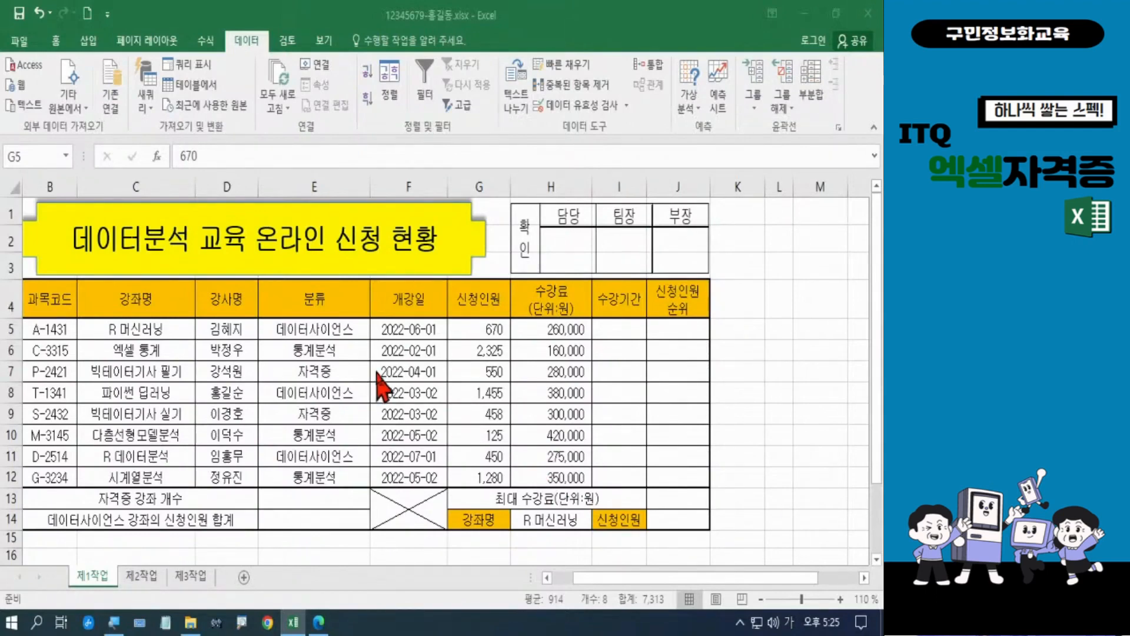
pyautogui.hotkey('ctrl', 'shift', 'Down')
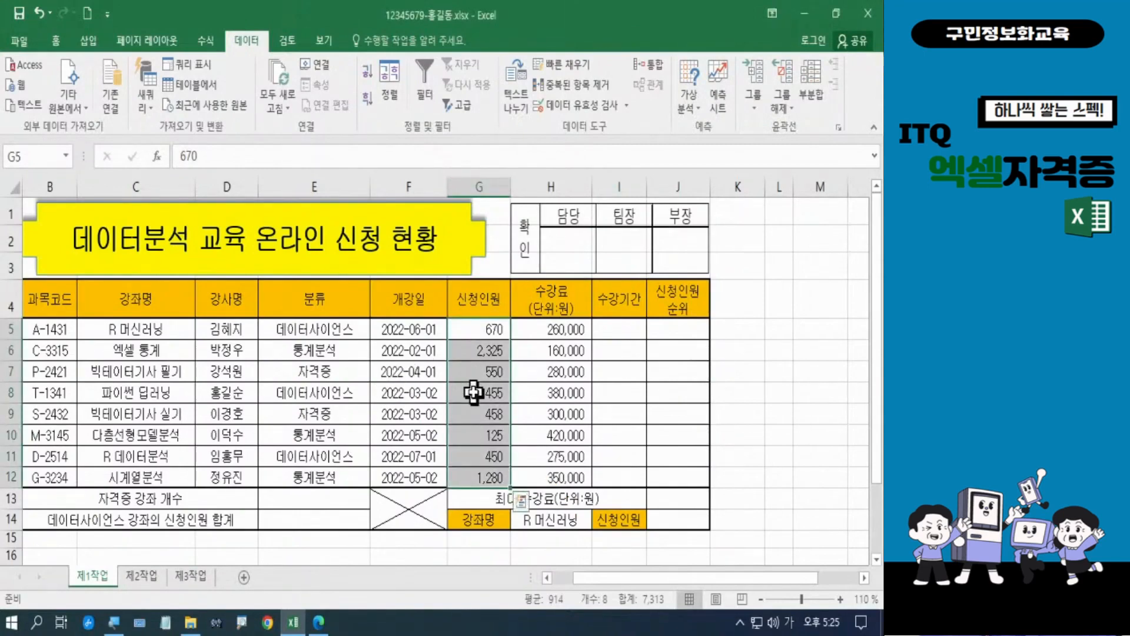
pyautogui.rightClick(473, 392)
pyautogui.click(503, 511)
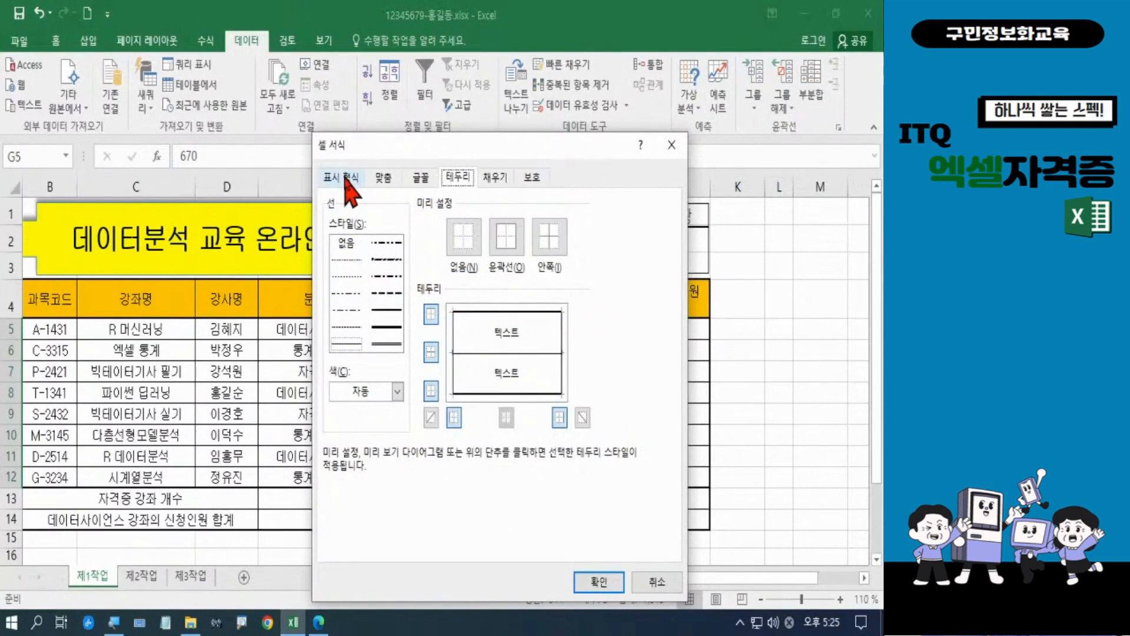
pyautogui.click(348, 177)
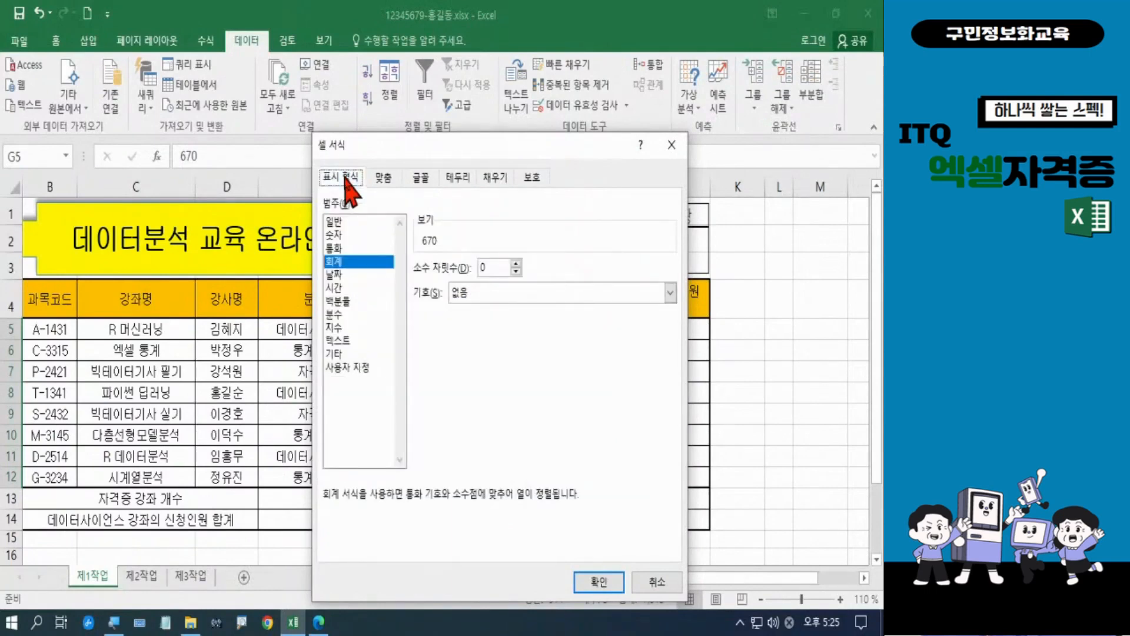
pyautogui.click(353, 368)
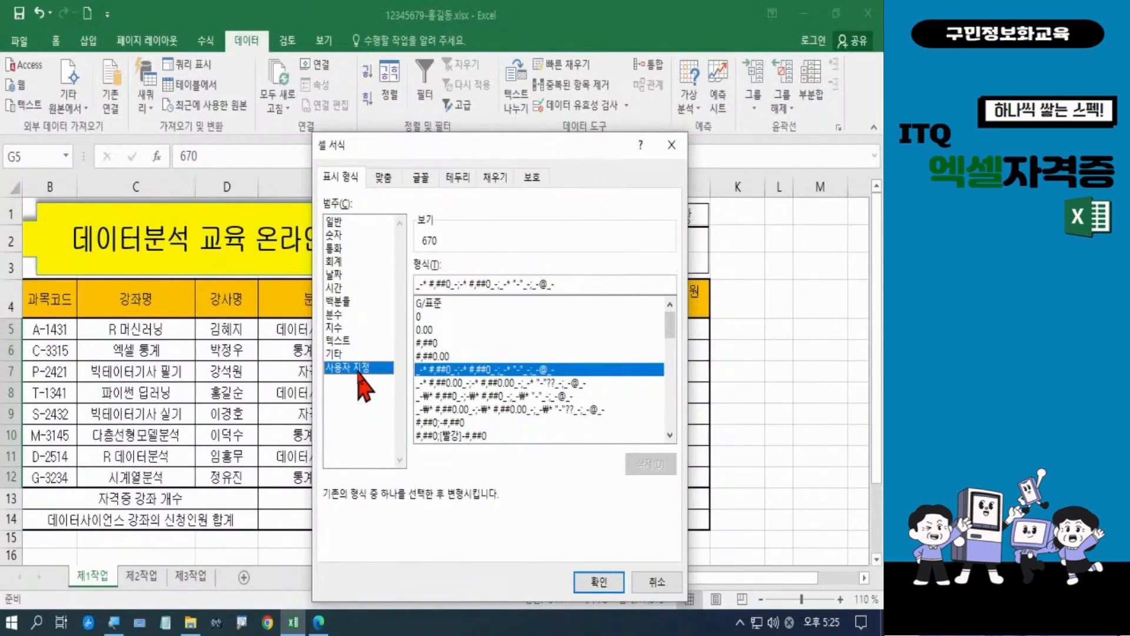
pyautogui.click(419, 344)
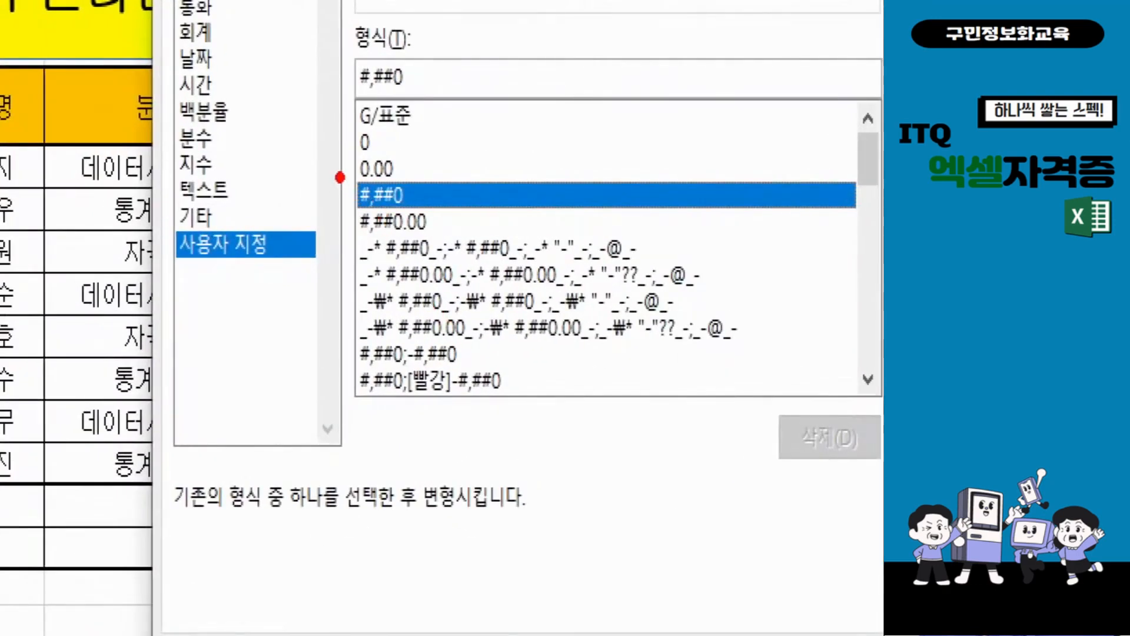
pyautogui.moveTo(341, 177); pyautogui.dragTo(427, 218)
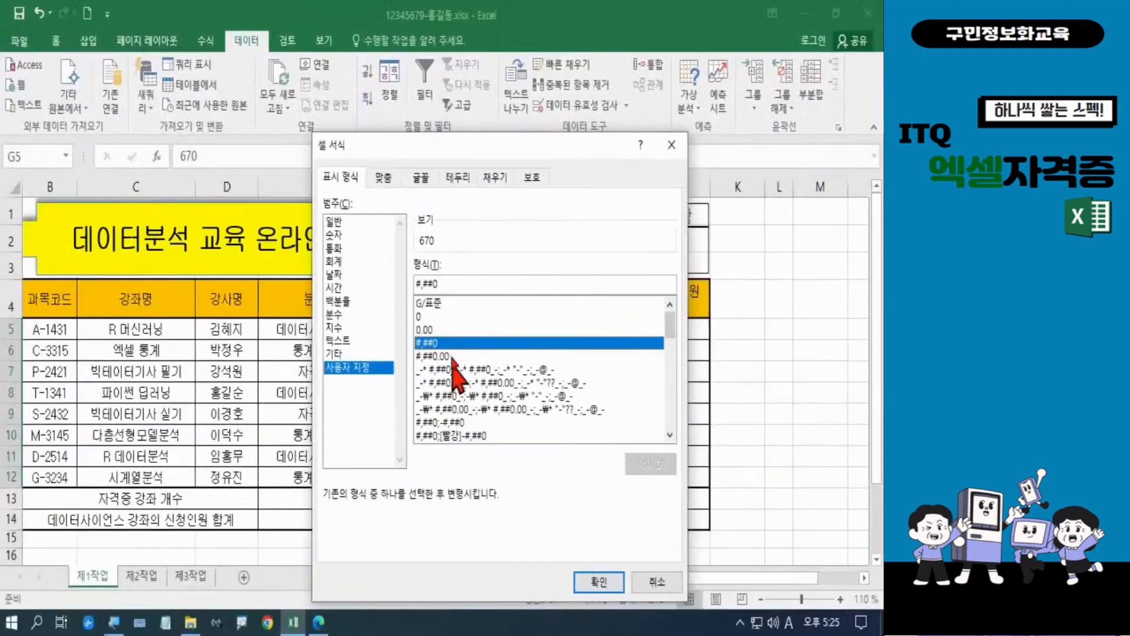
# Extend the custom number format to #,##0"명" and apply it to the 신청인원 values
pyautogui.click(463, 72)
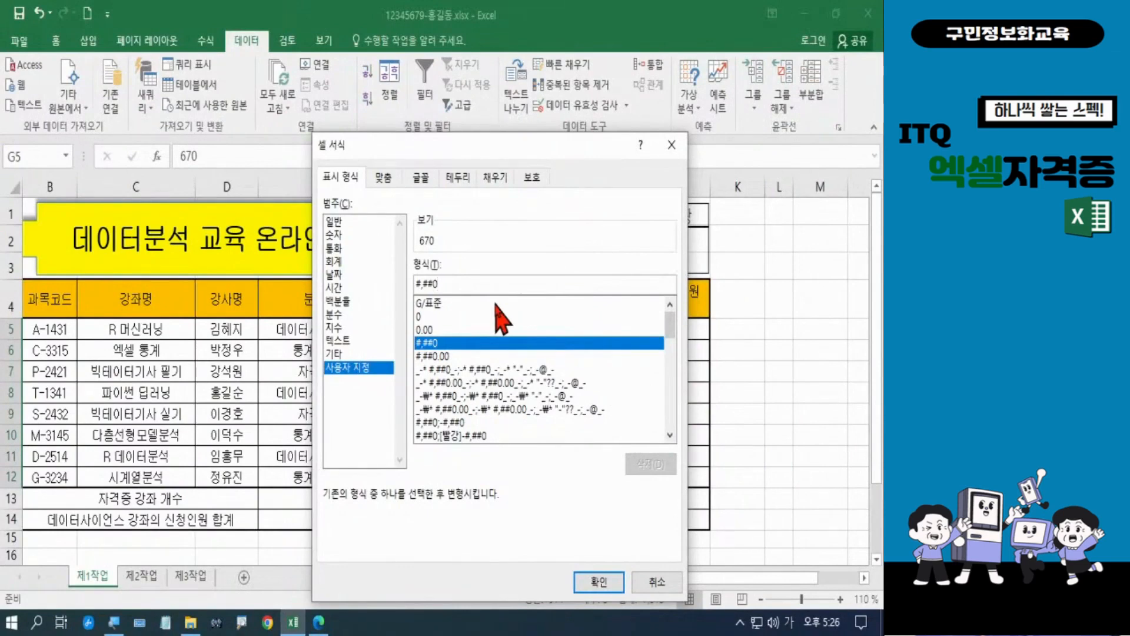
pyautogui.press('Hangul')
pyautogui.write('au')
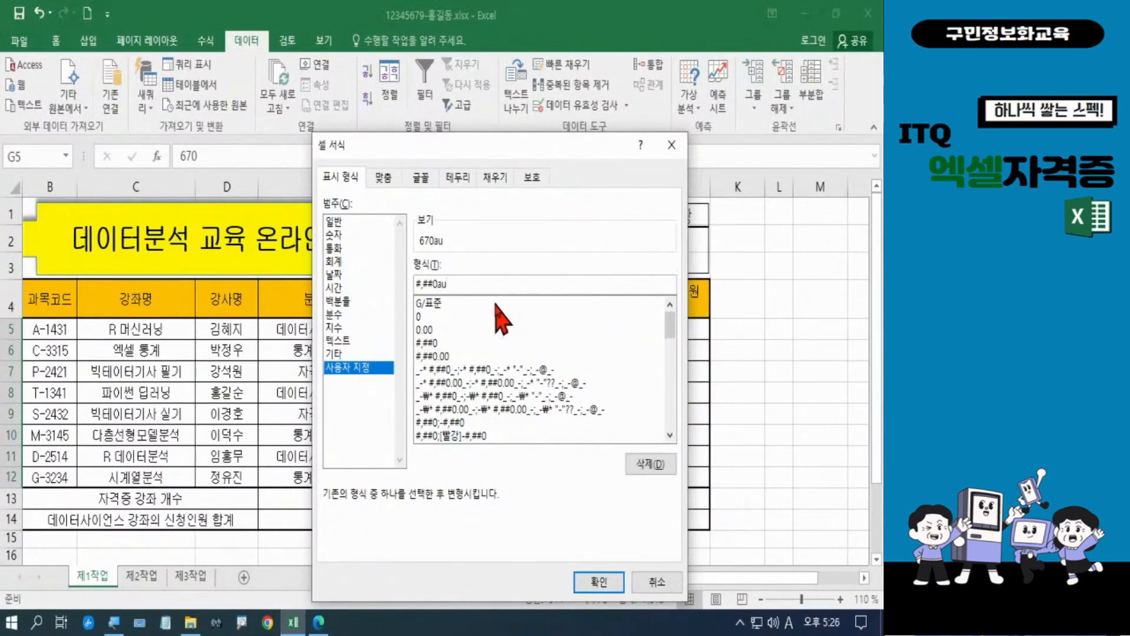
pyautogui.press('BackSpace')
pyautogui.press('Hangul')
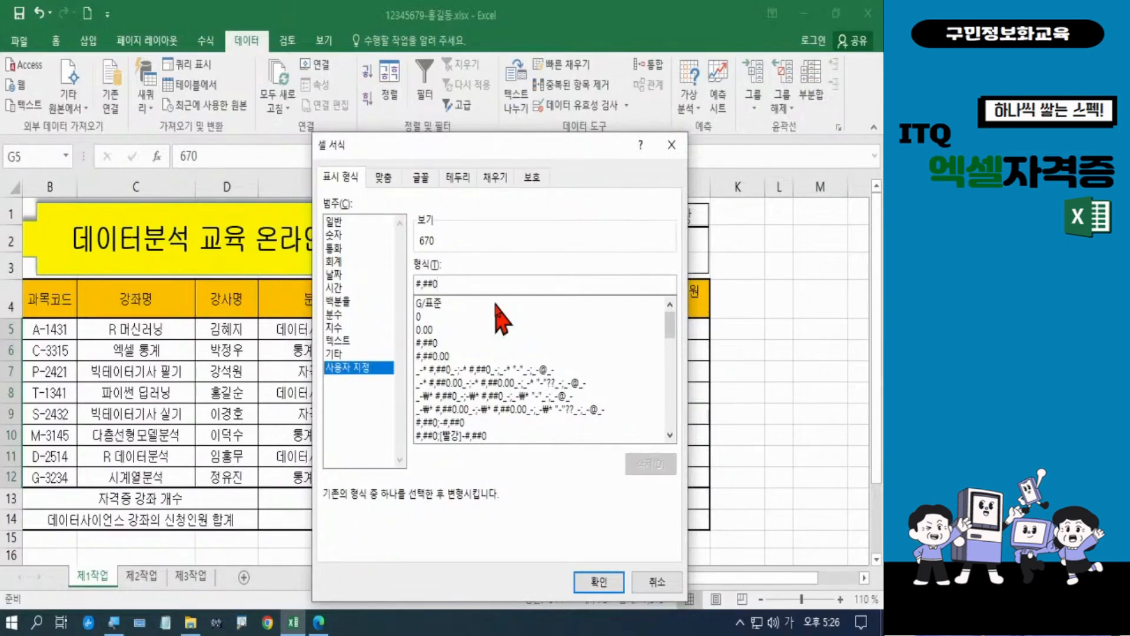
pyautogui.write('"ㅁㅕㅇ"')
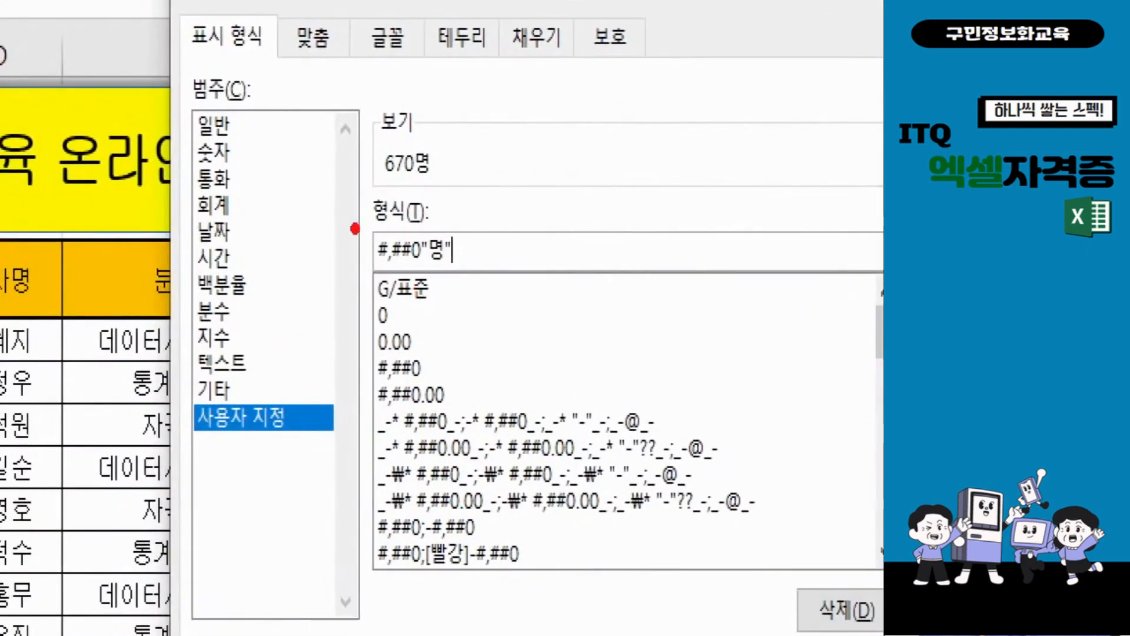
pyautogui.moveTo(346, 220); pyautogui.dragTo(505, 302)
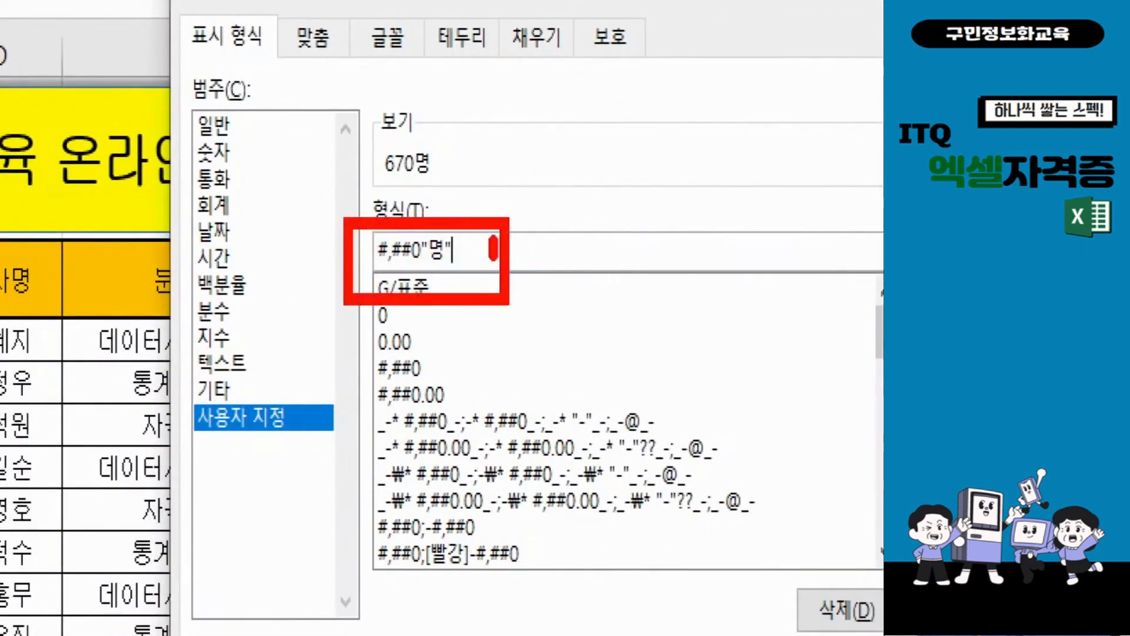
pyautogui.moveTo(494, 248)
pyautogui.mouseDown()
pyautogui.moveTo(452, 176)
pyautogui.moveTo(462, 126)
pyautogui.moveTo(446, 171)
pyautogui.moveTo(471, 212)
pyautogui.mouseUp()
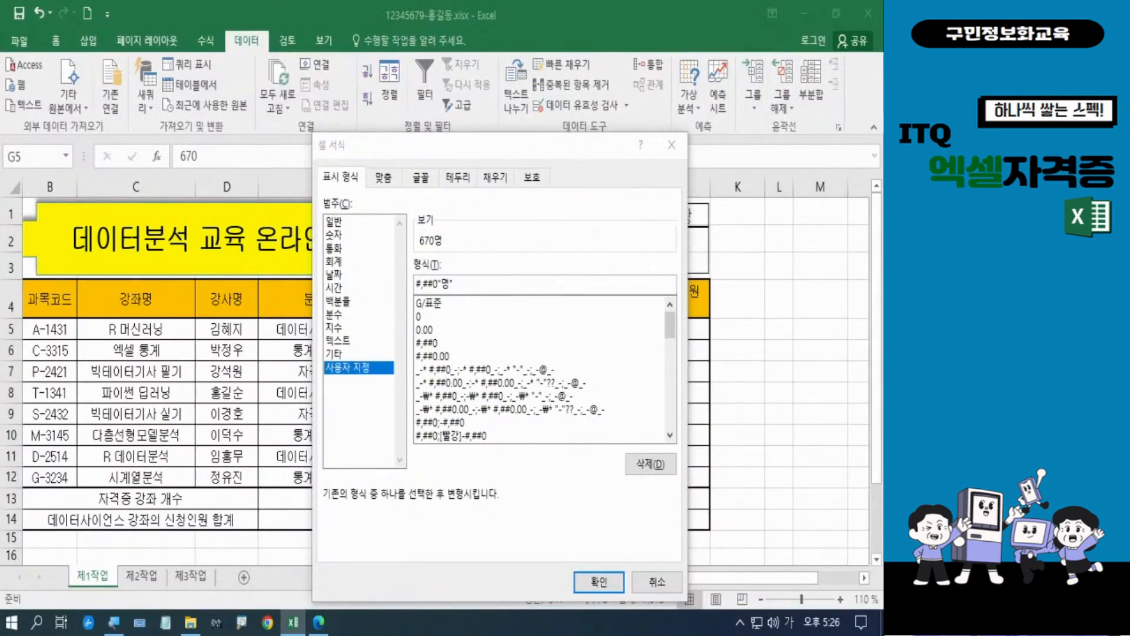
pyautogui.press('Hangul')
pyautogui.press('Hangul')
pyautogui.click(590, 583)
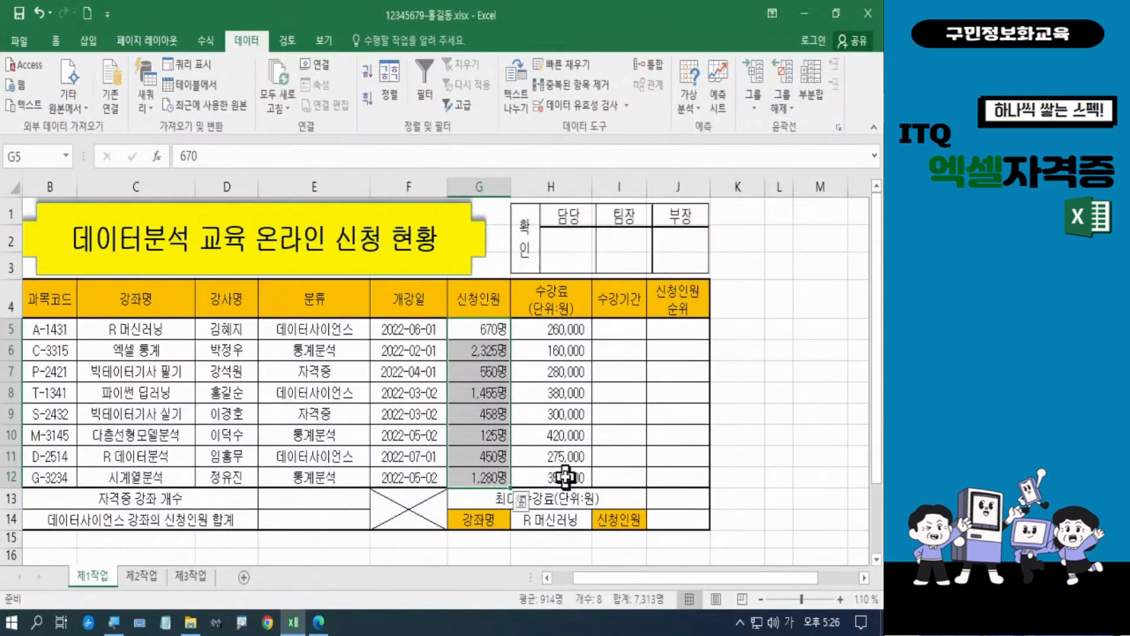
# Switch to the exam PDF in Edge, read the name definition condition for H5:H12, and return to the Excel workbook
pyautogui.click(313, 628)
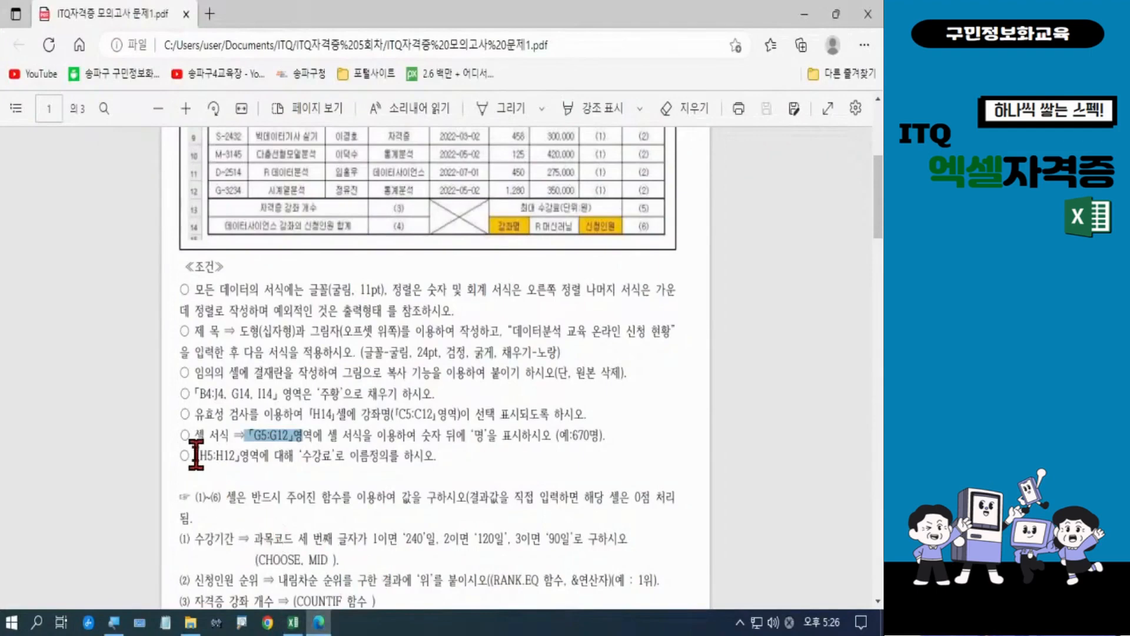
pyautogui.moveTo(196, 456); pyautogui.dragTo(238, 455)
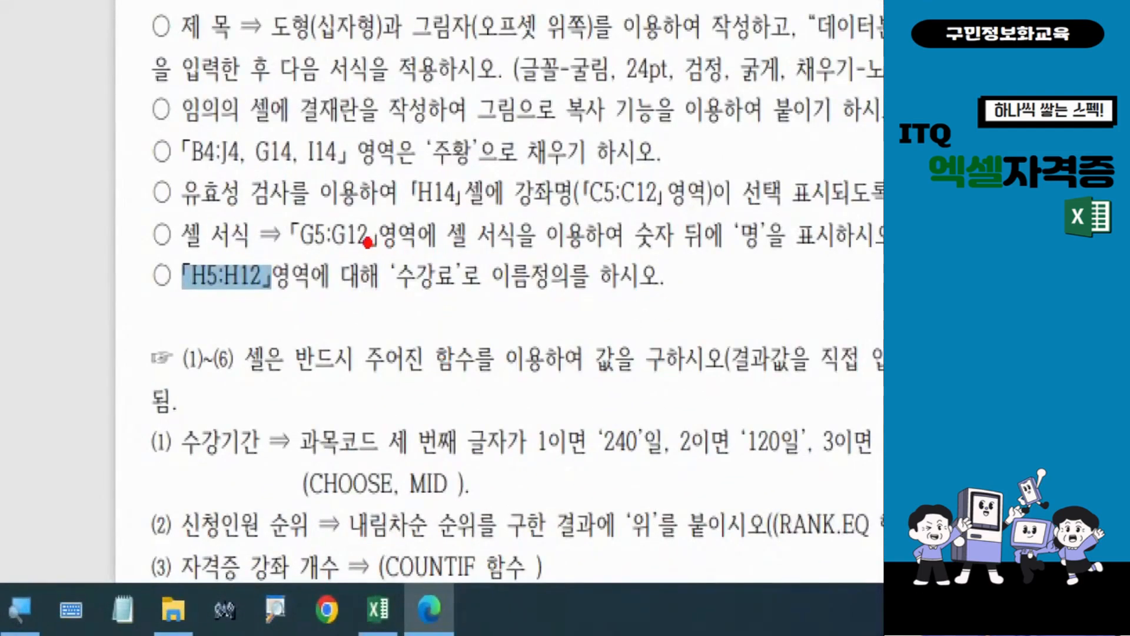
pyautogui.moveTo(367, 242); pyautogui.dragTo(480, 319)
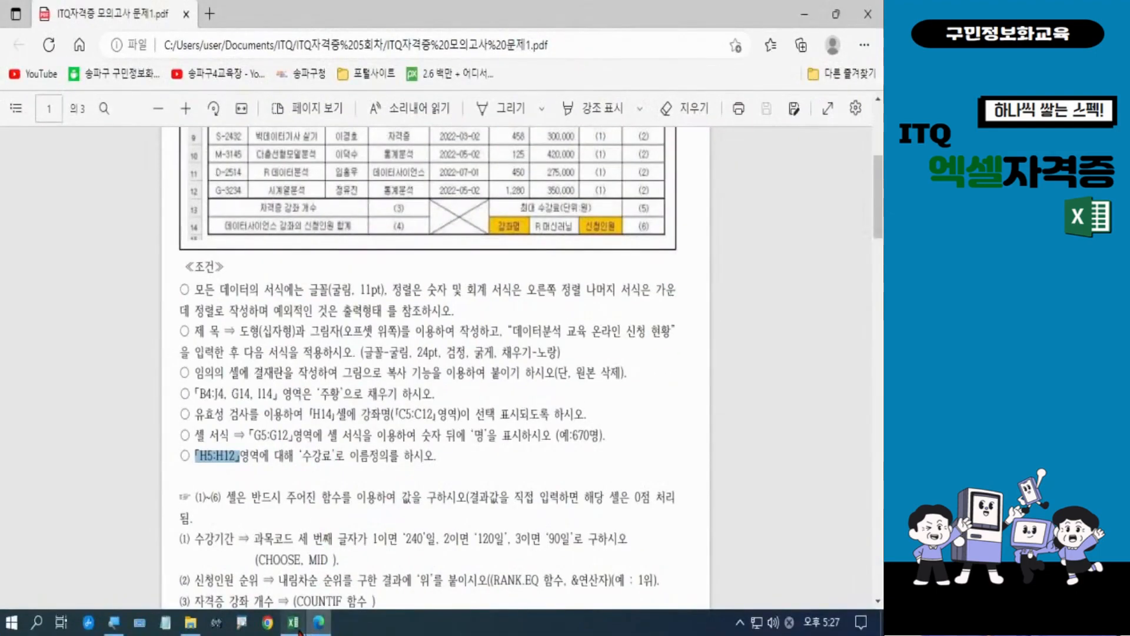
pyautogui.click(378, 609)
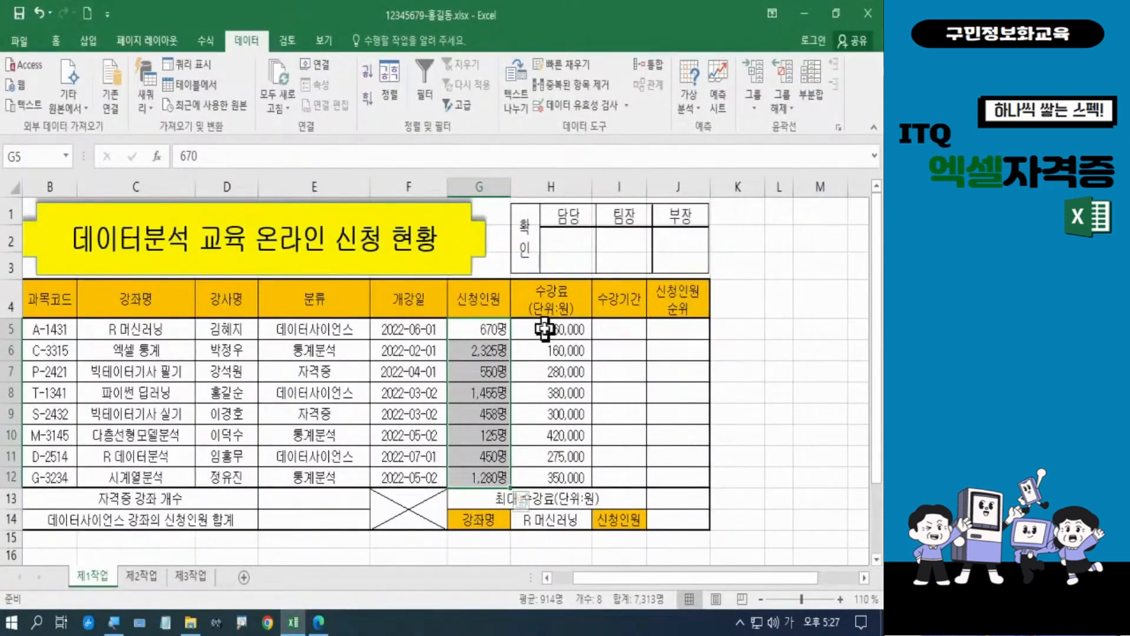
# Define the name 수강료 for the range H5:H12 and reselect the range to check its name
pyautogui.moveTo(544, 328); pyautogui.dragTo(557, 469)
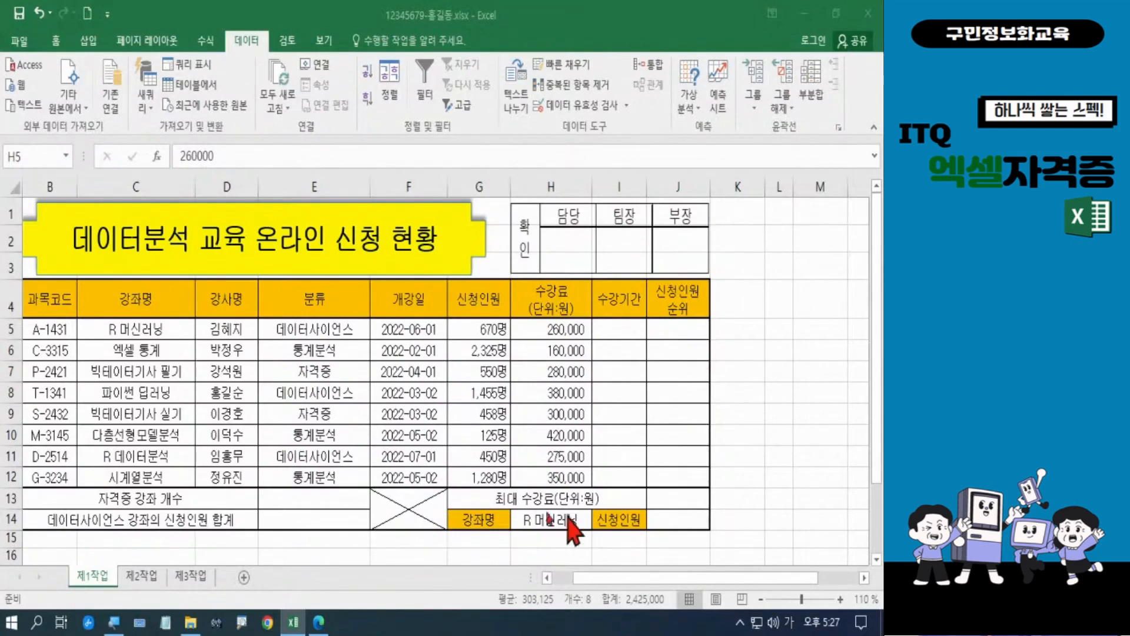
pyautogui.press('Escape')
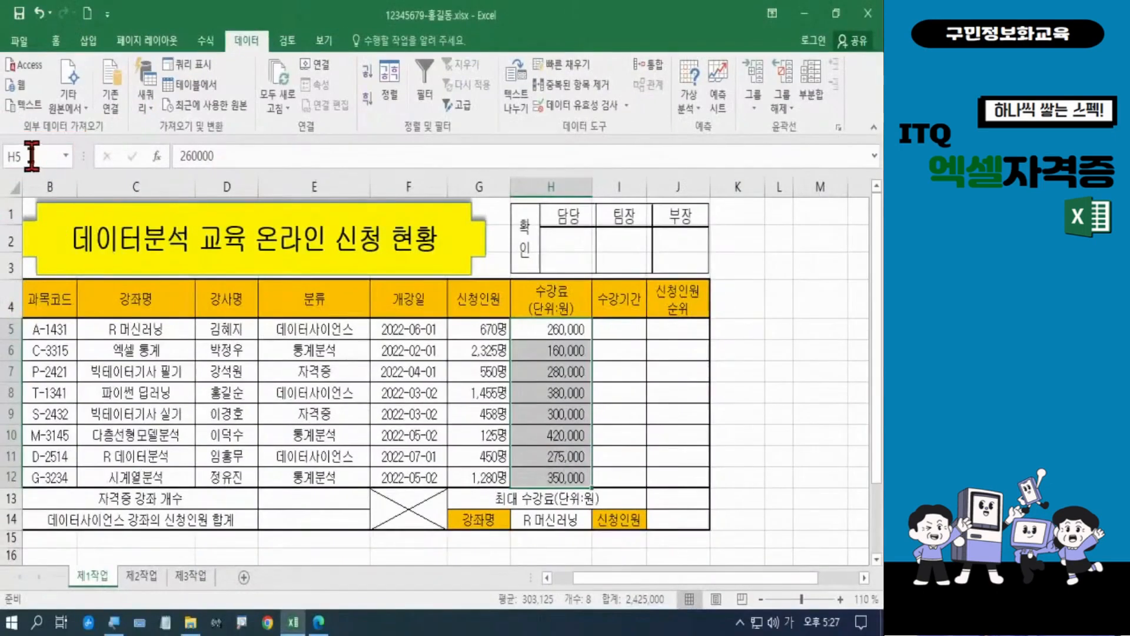
pyautogui.click(68, 148)
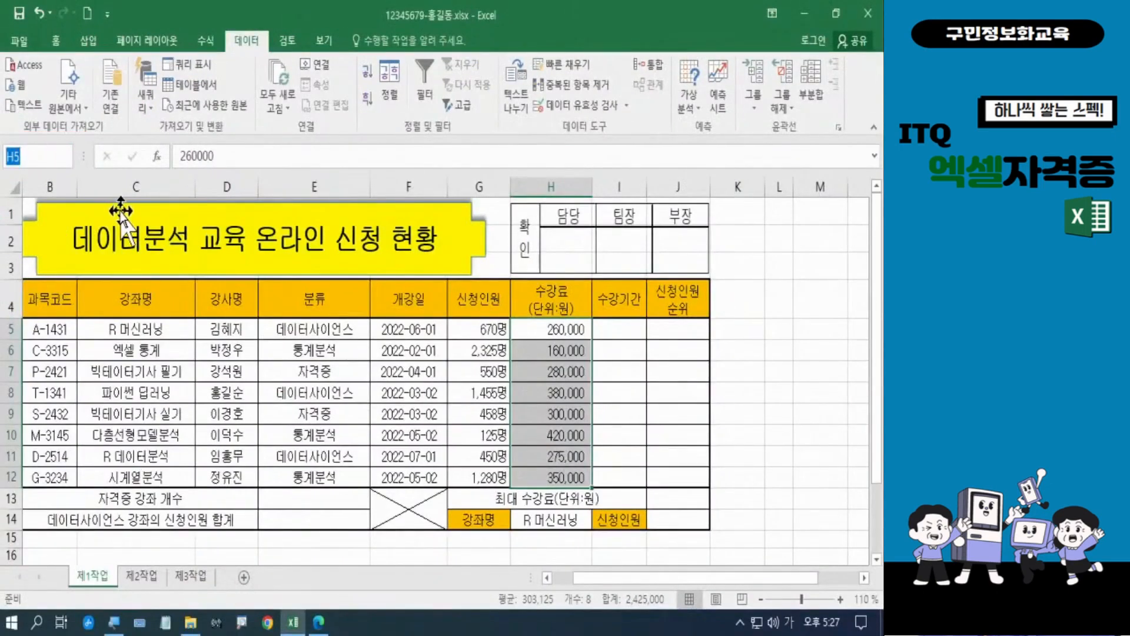
pyautogui.write('숙')
pyautogui.write('강료')
pyautogui.press('Return')
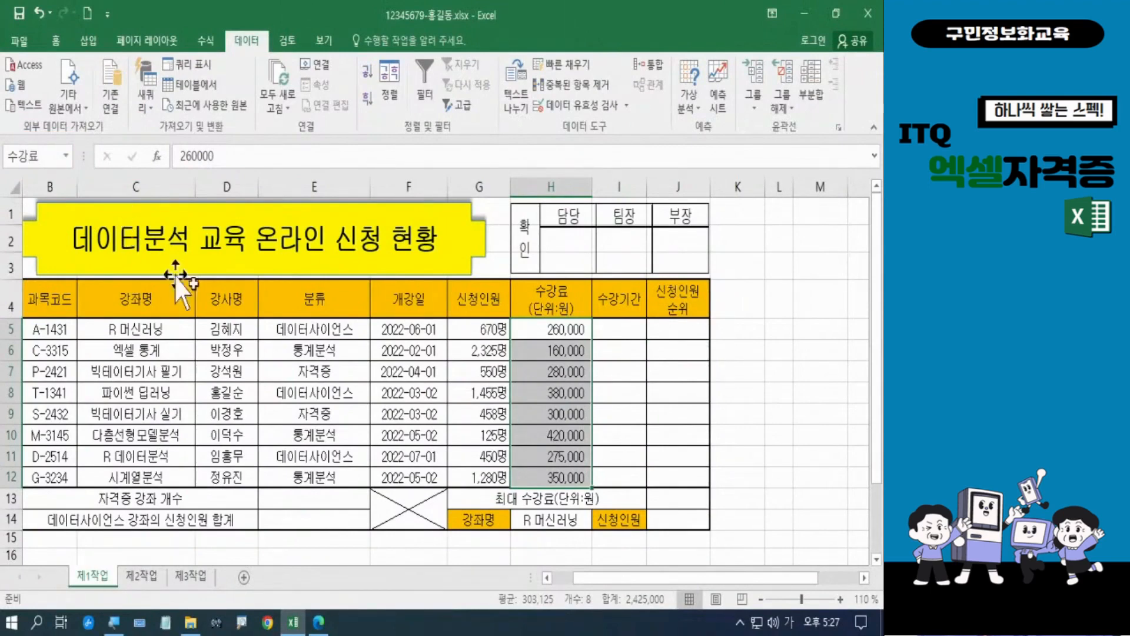
pyautogui.click(548, 393)
pyautogui.moveTo(544, 329); pyautogui.dragTo(544, 473)
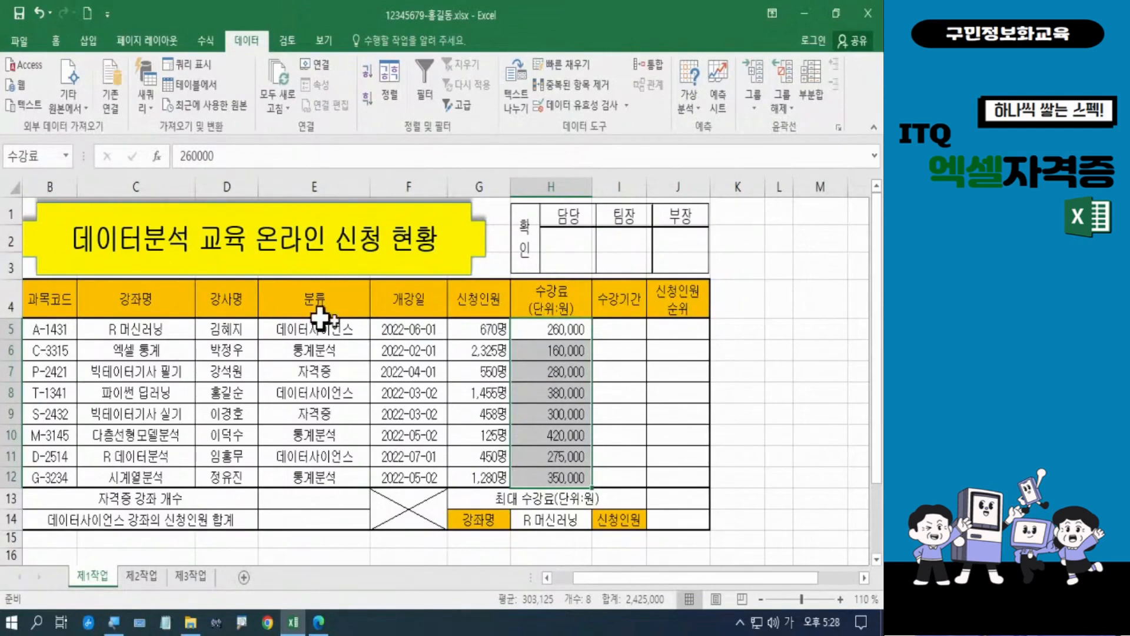
# Deselect the 수강료 range and save the workbook under its existing name
pyautogui.click(770, 411)
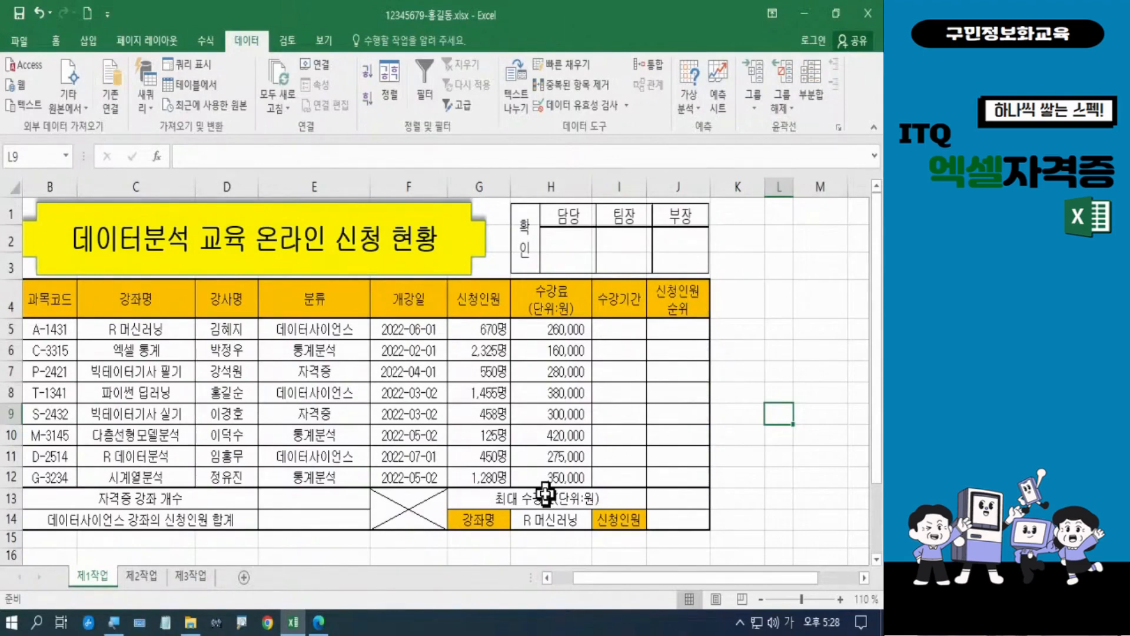
pyautogui.click(19, 48)
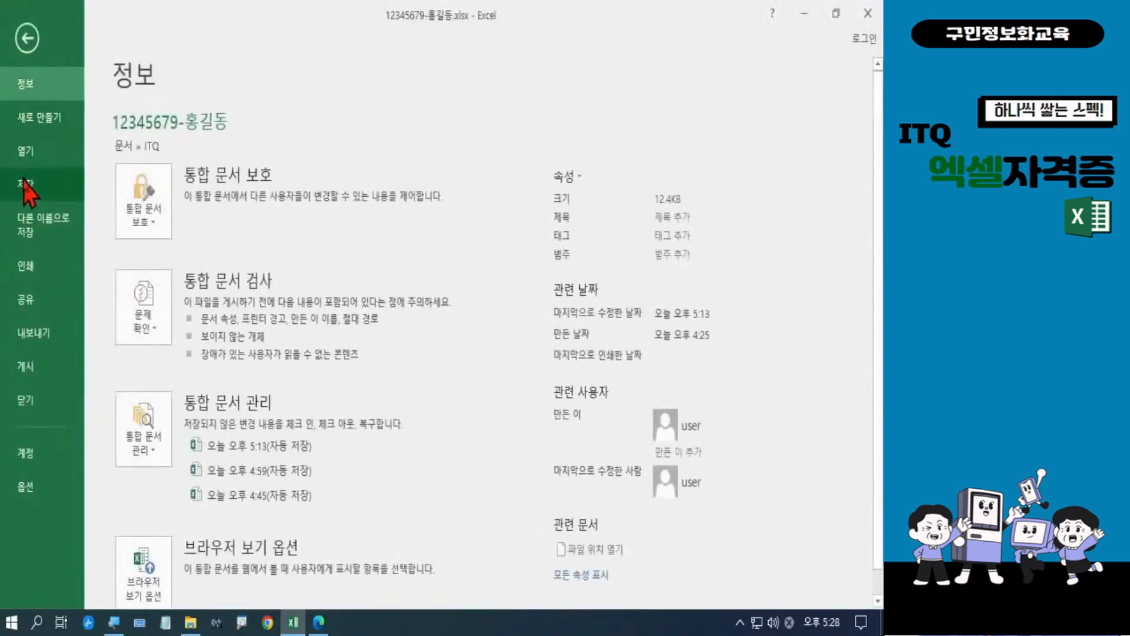
pyautogui.click(25, 184)
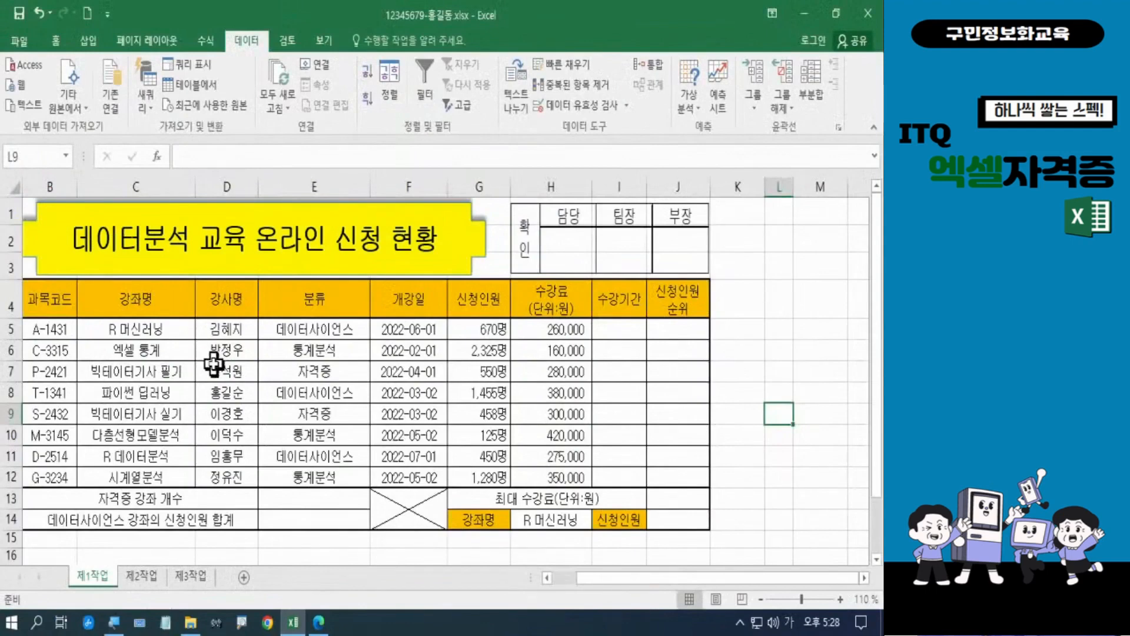